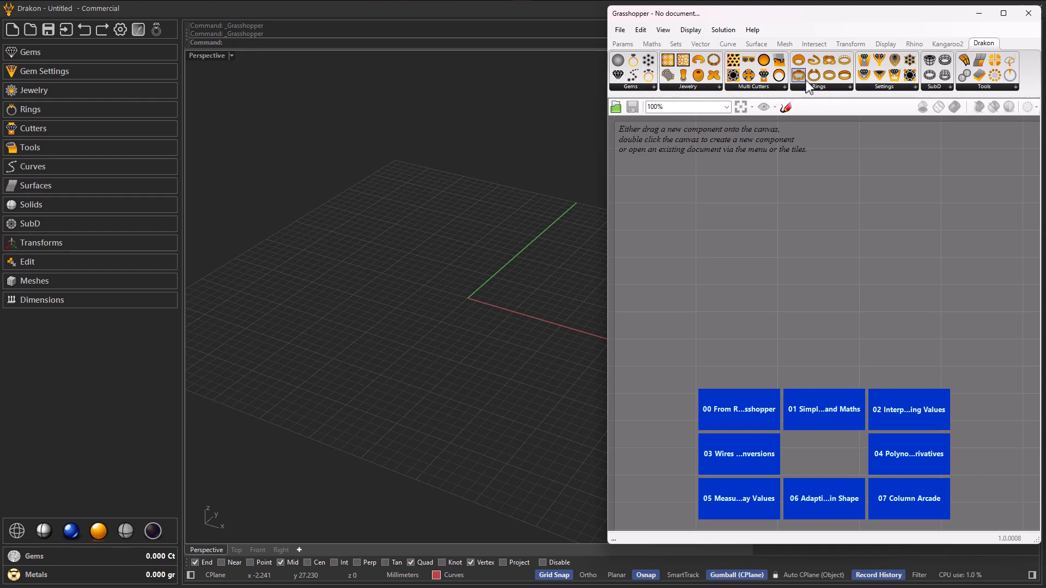
Place the Gems component that generates a gem and a ring rail on the empty Grasshopper canvas
click(836, 87)
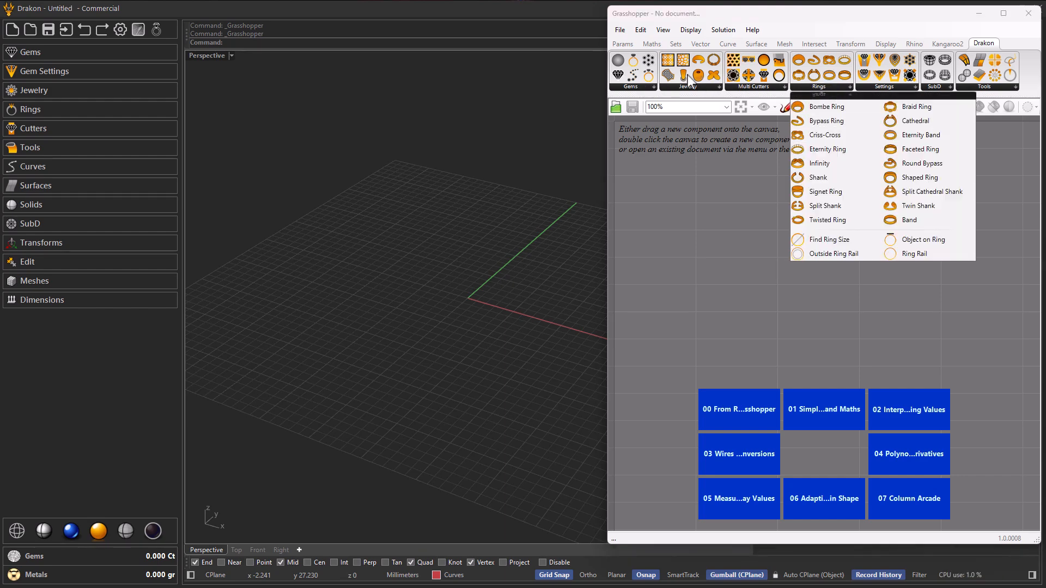
click(635, 61)
drag(636, 62, 745, 314)
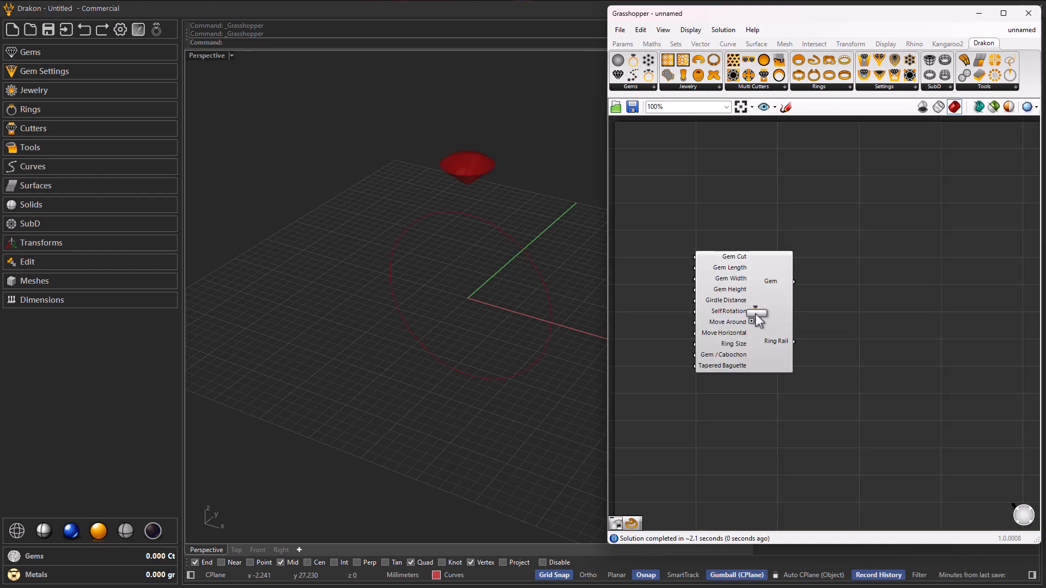
click(761, 180)
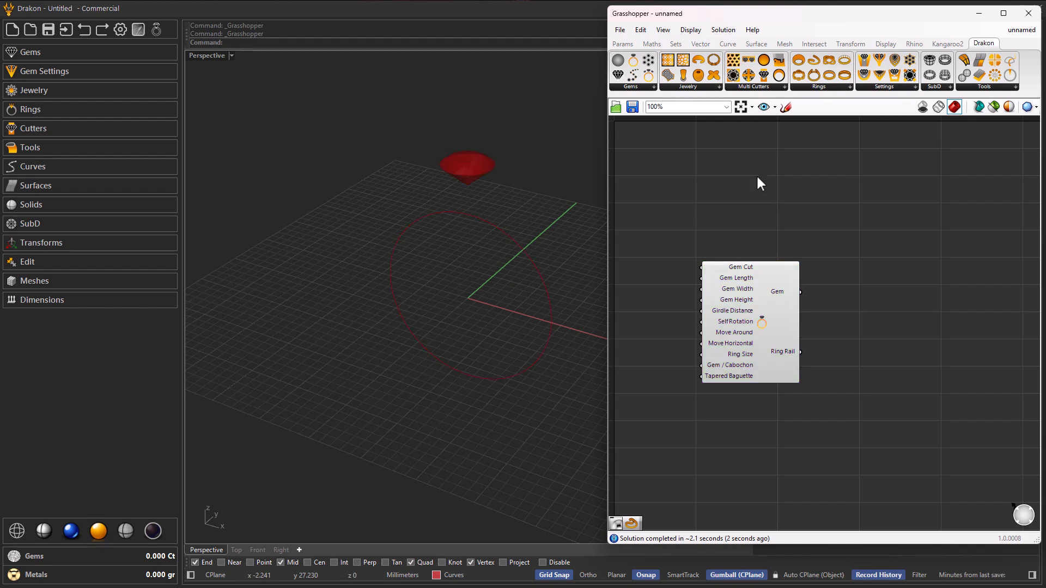
Place a Display Material component above the gem component and connect the Gem output to its Geometry input
click(704, 88)
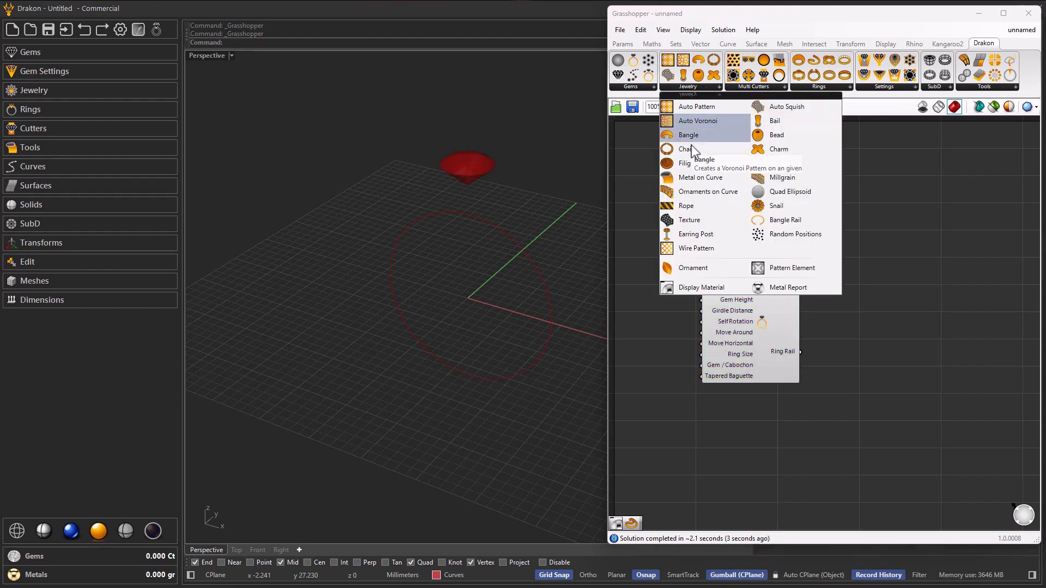
click(688, 285)
click(839, 186)
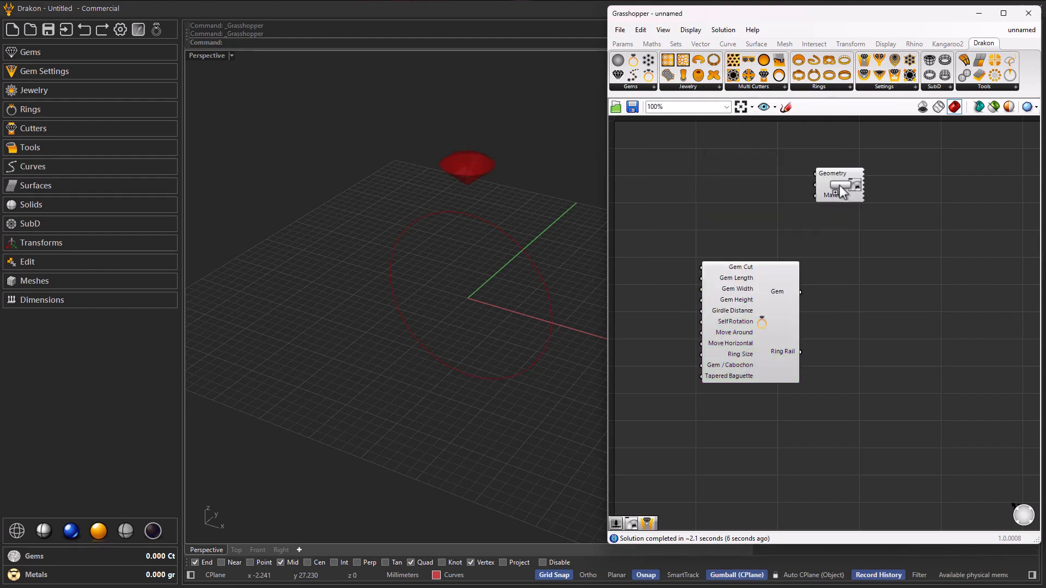
mouse_move(801, 292)
mouse_down()
mouse_move(787, 180)
mouse_move(817, 175)
mouse_up()
Set and commit the integer layer index on the Display Material component's Layer input
mouse_move(839, 192)
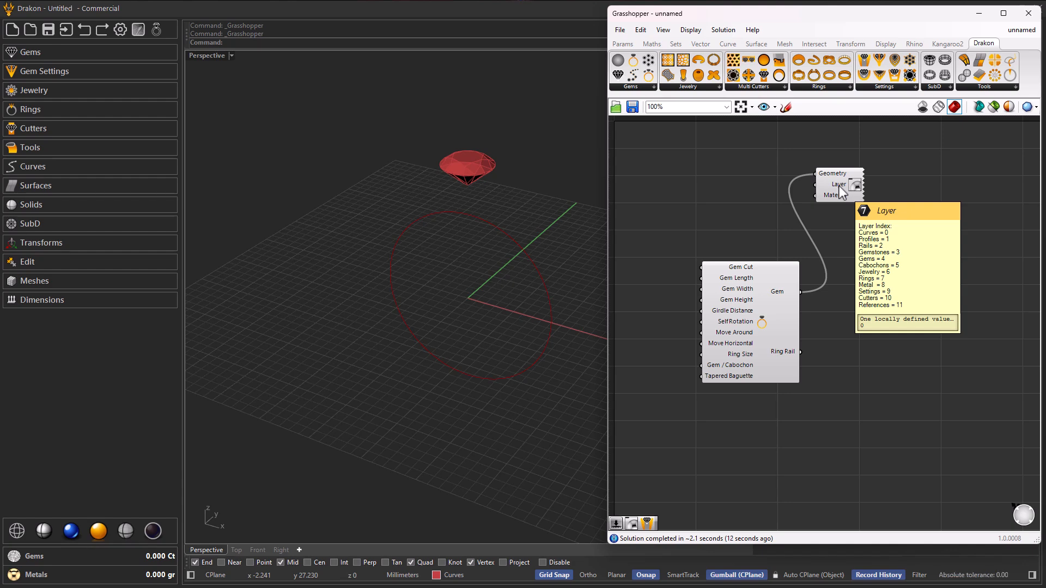
right_click(839, 187)
mouse_move(847, 294)
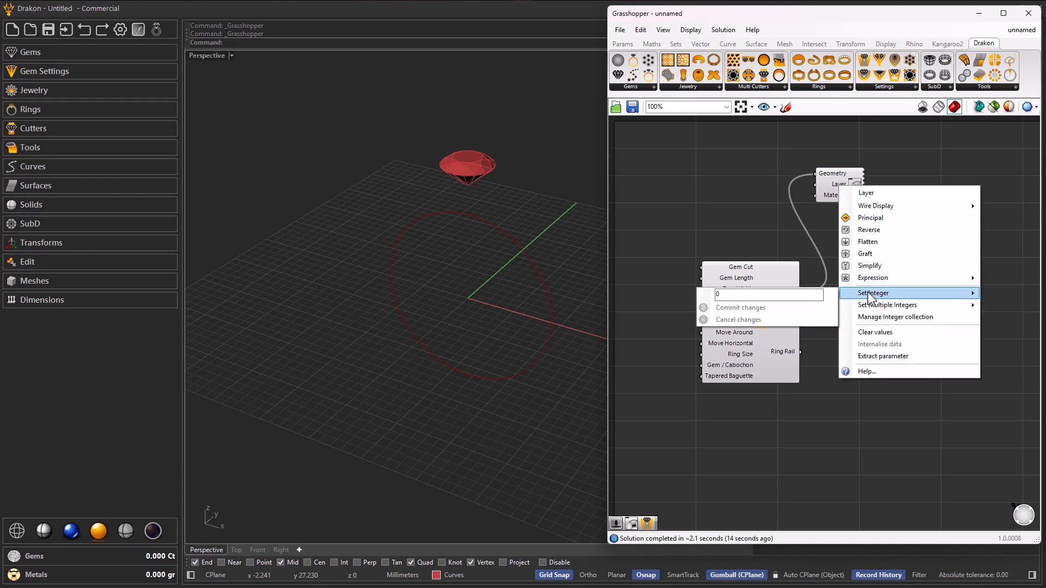
click(812, 299)
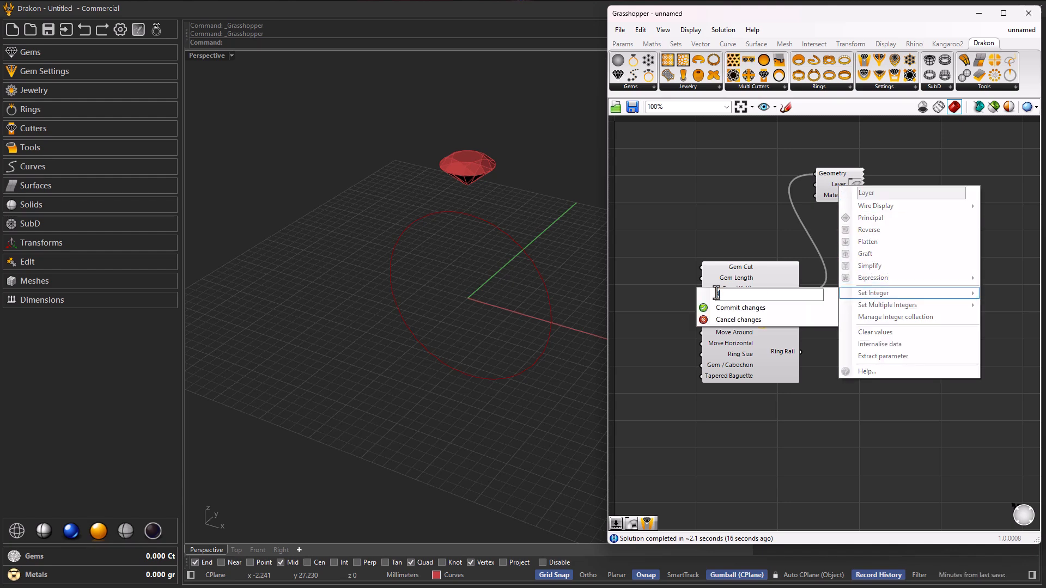
click(724, 307)
Reposition the gem component slightly farther from the Display Material component
right_drag(505, 201, 453, 272)
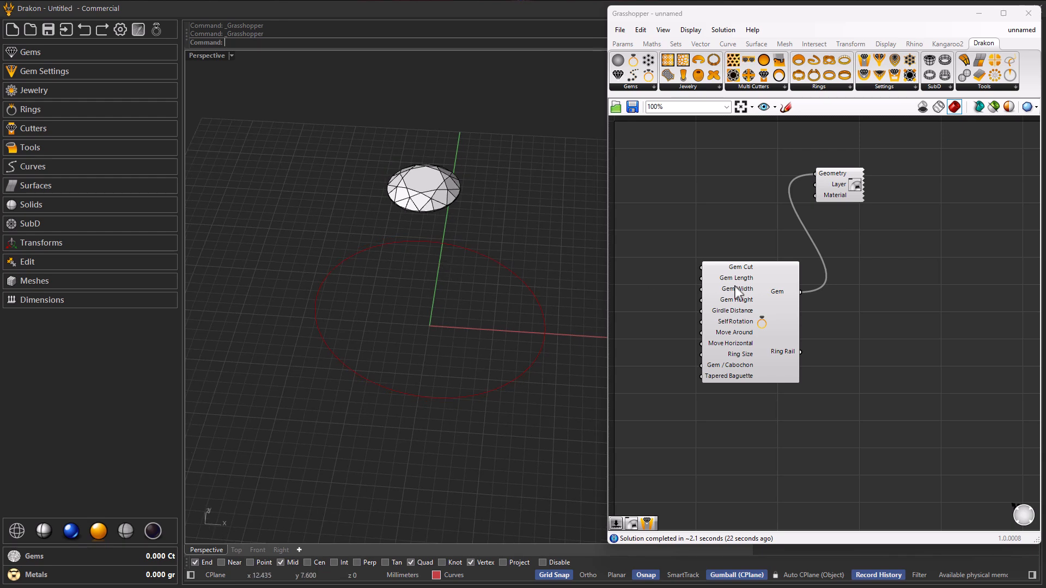
drag(750, 293, 725, 283)
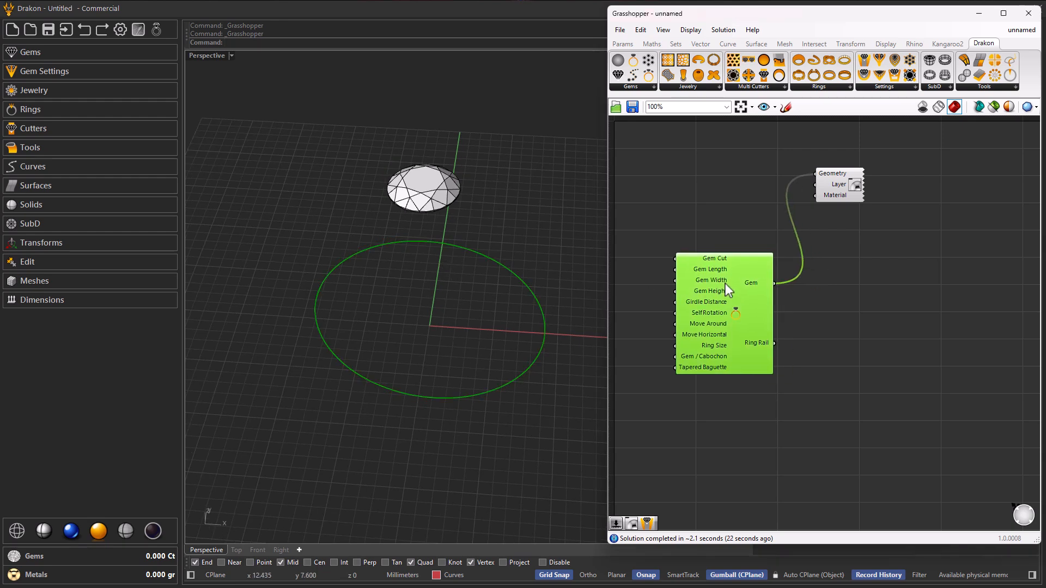
click(735, 208)
Create a number slider of 3.0 and connect it to the Gem Length and Gem Width inputs
right_drag(435, 305, 465, 299)
right_drag(723, 306, 821, 298)
scroll(669, 270, up, 2)
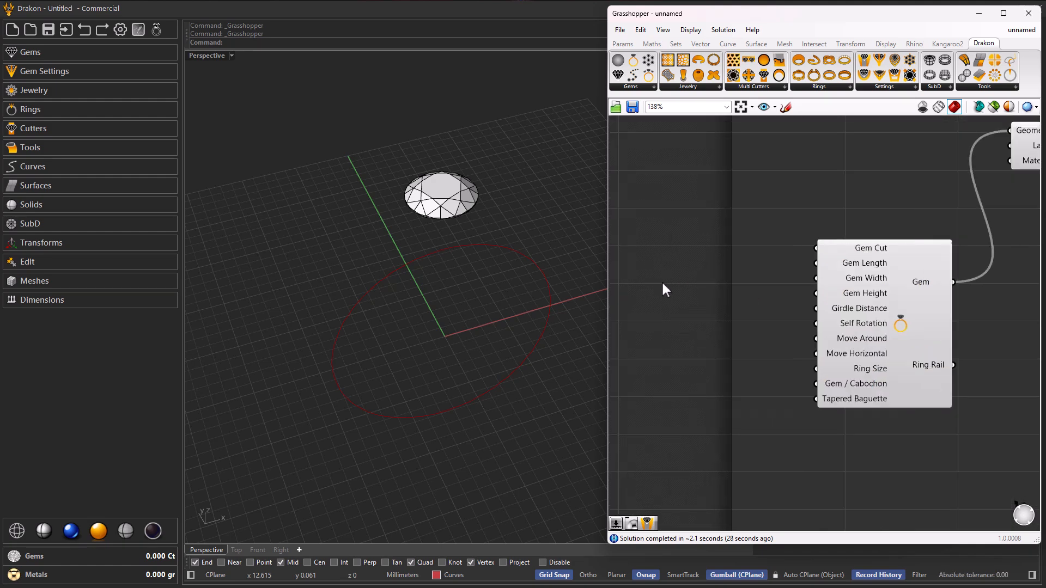
right_drag(663, 283, 685, 278)
double_click(659, 283)
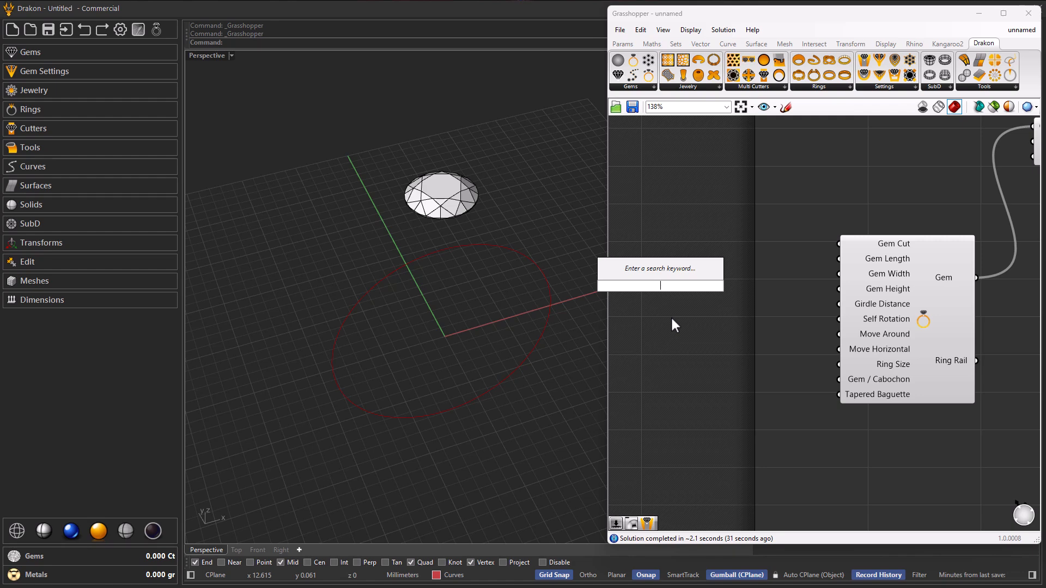
text(3.)
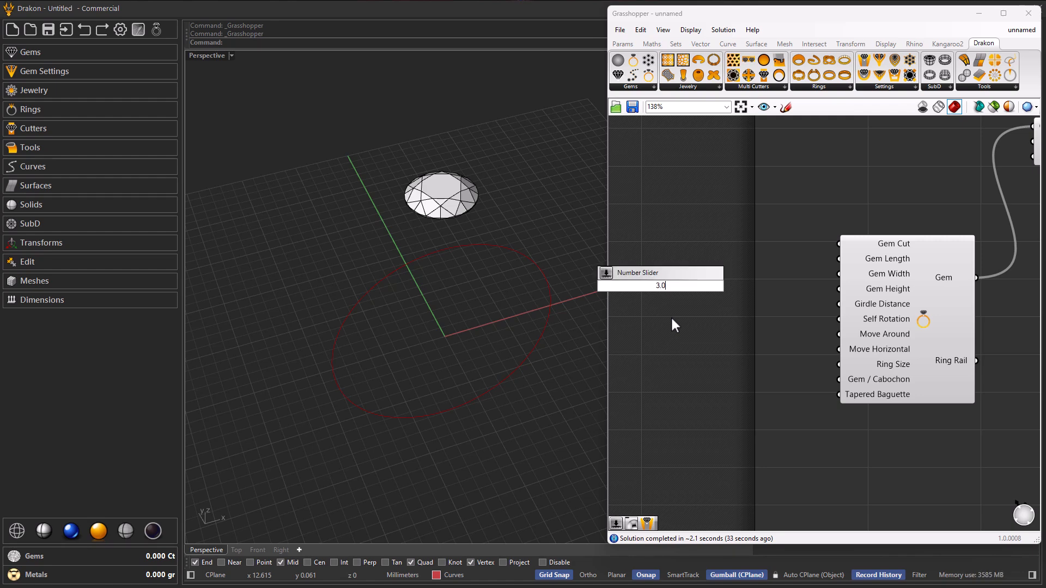
key(Return)
drag(737, 286, 834, 261)
drag(738, 287, 837, 273)
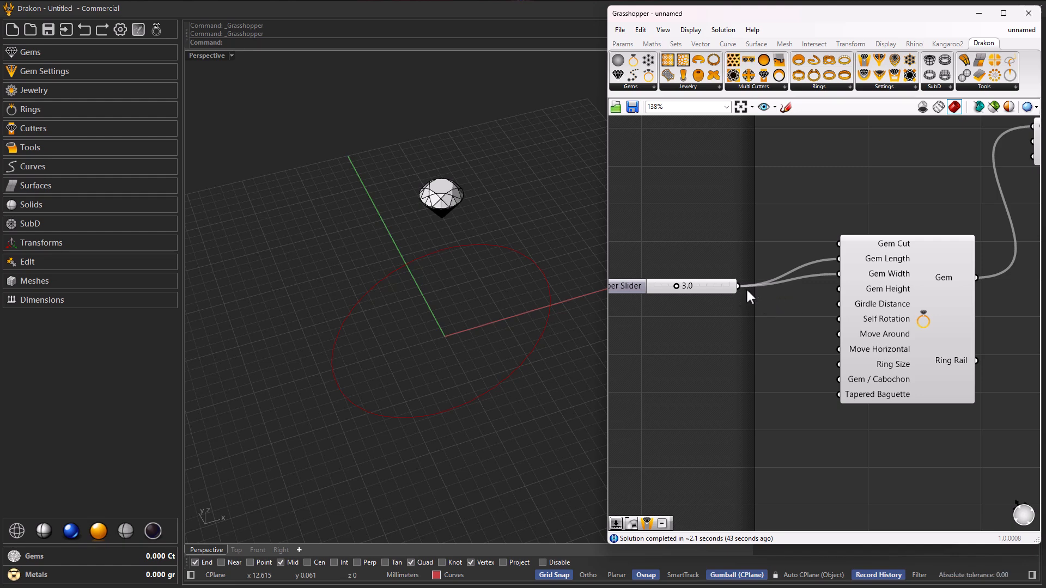
Add the expression x*0.6 to the Gem Height input and connect the gem size slider to it
right_click(862, 290)
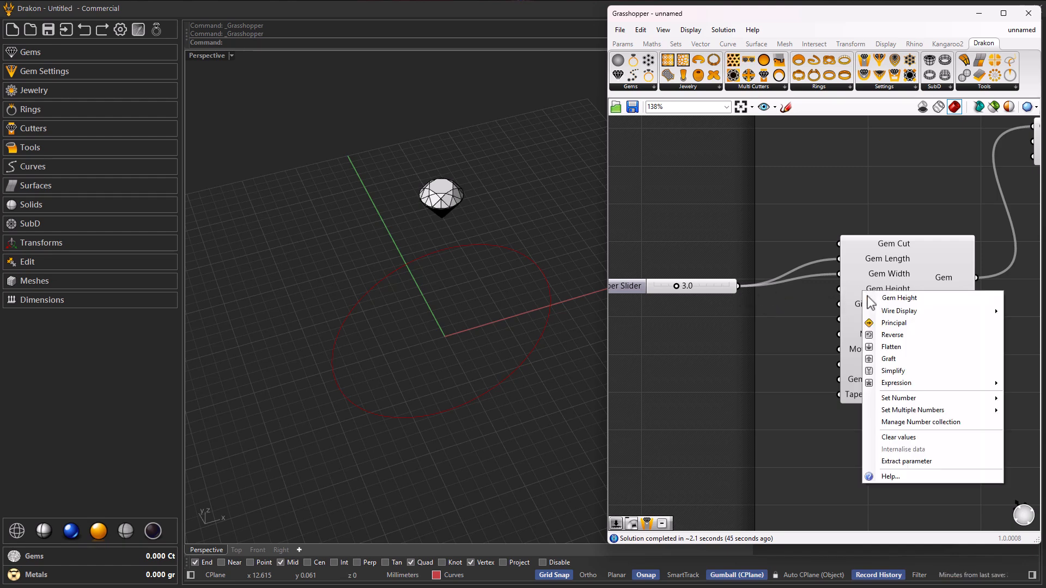
mouse_move(872, 383)
click(787, 397)
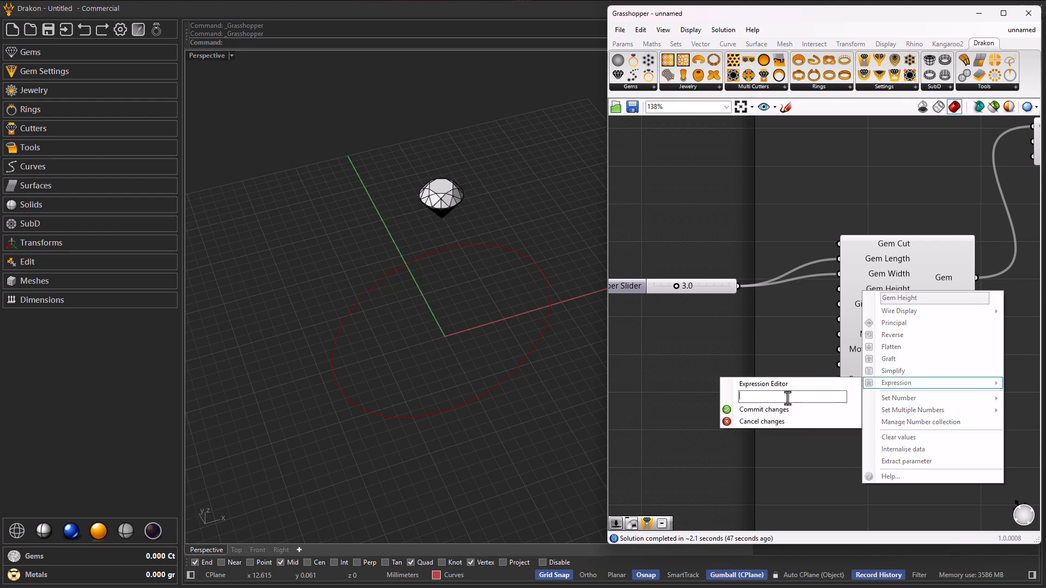
text(x*0.6)
click(786, 410)
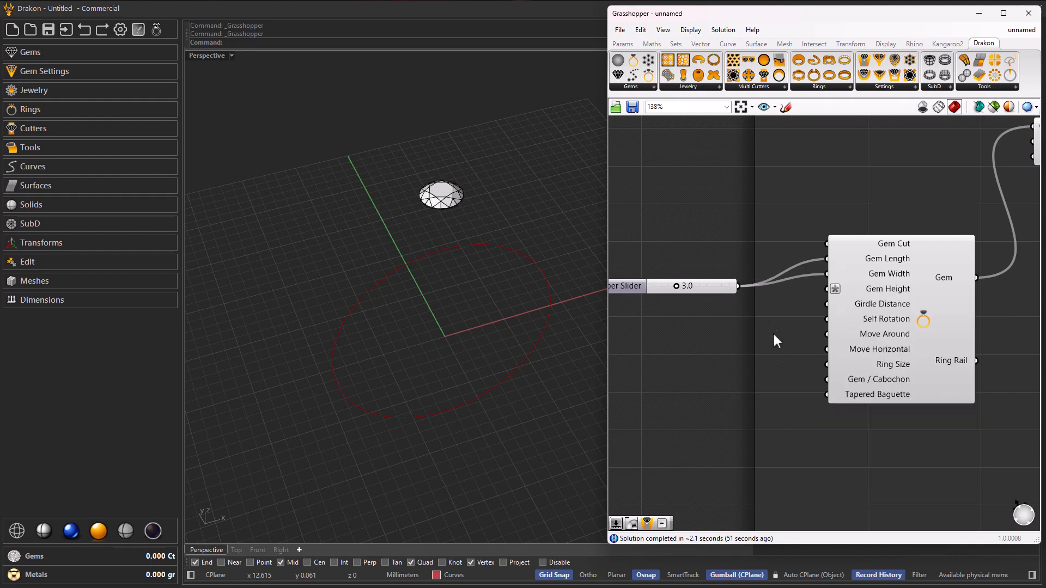
drag(740, 283, 827, 289)
mouse_move(506, 272)
right_down()
mouse_move(479, 268)
mouse_move(436, 224)
mouse_move(511, 278)
right_up()
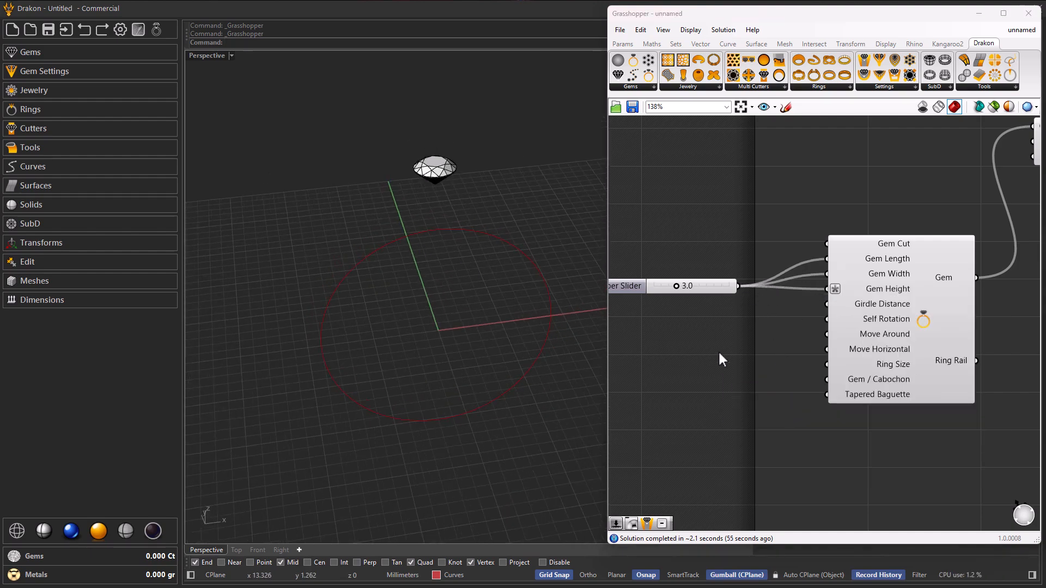
Create a second number slider of 3.0 and connect it to the Girdle Distance input
right_drag(714, 352, 743, 345)
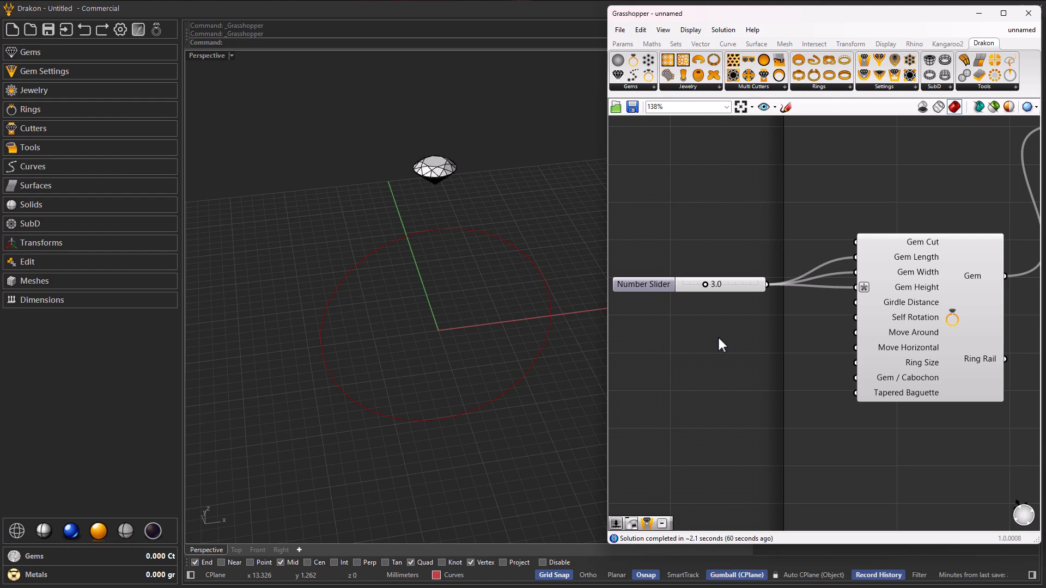
double_click(717, 336)
text(3.0)
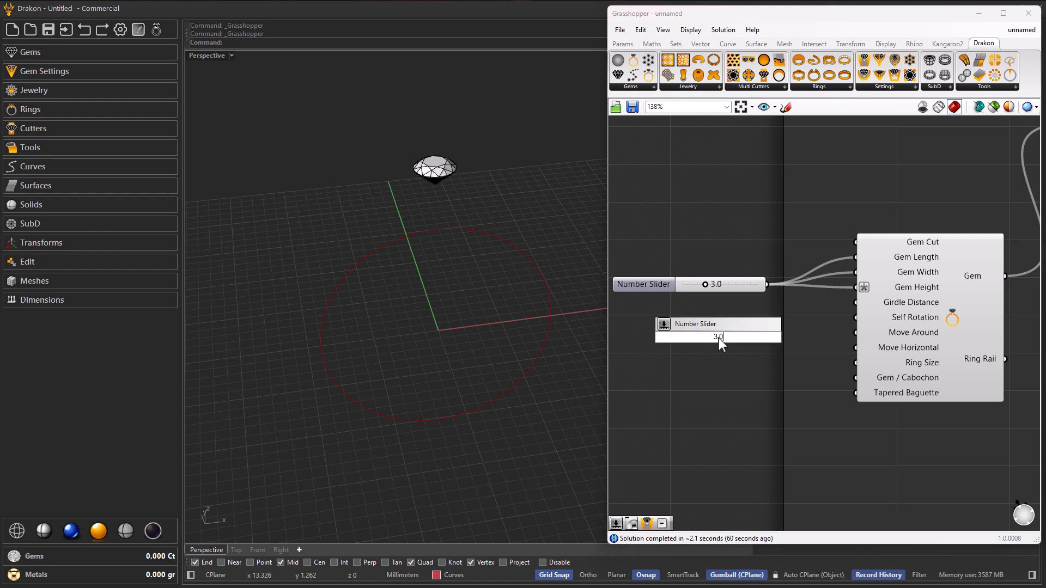
key(Return)
drag(796, 337, 855, 302)
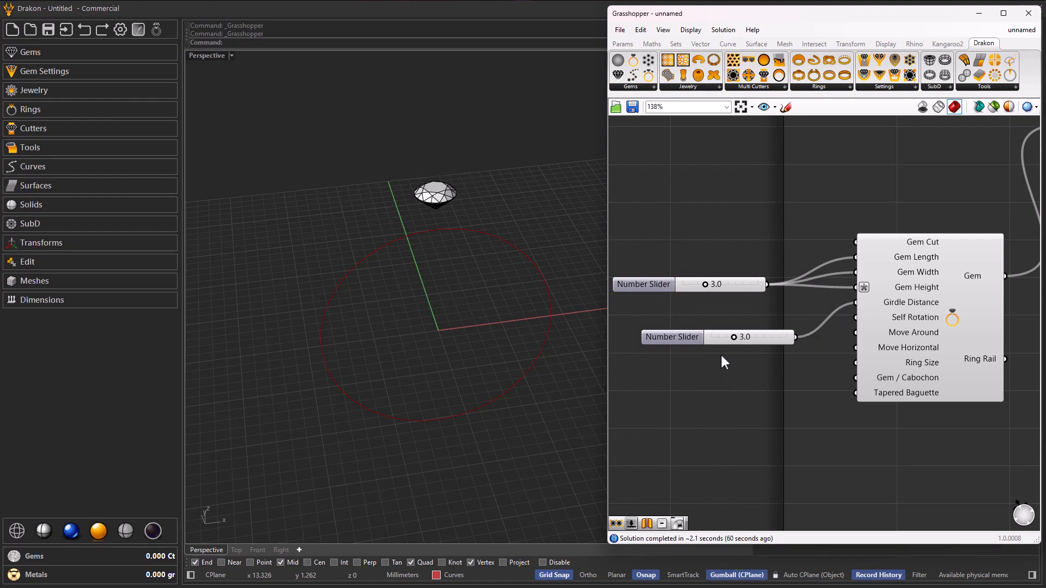
Set the Girdle Distance slider to 3.9 and check the gem's position above the ring rail
drag(734, 337, 743, 336)
scroll(404, 301, up, 4)
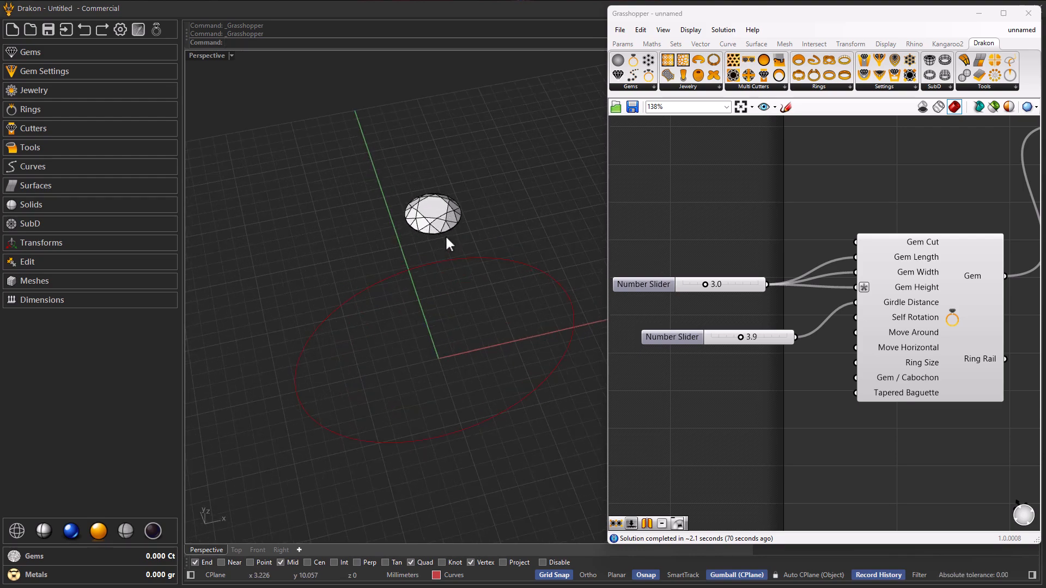
scroll(373, 231, down, 2)
right_drag(401, 270, 406, 255)
Create a number slider of 17 and connect it to the Ring Size input
double_click(641, 405)
text(17)
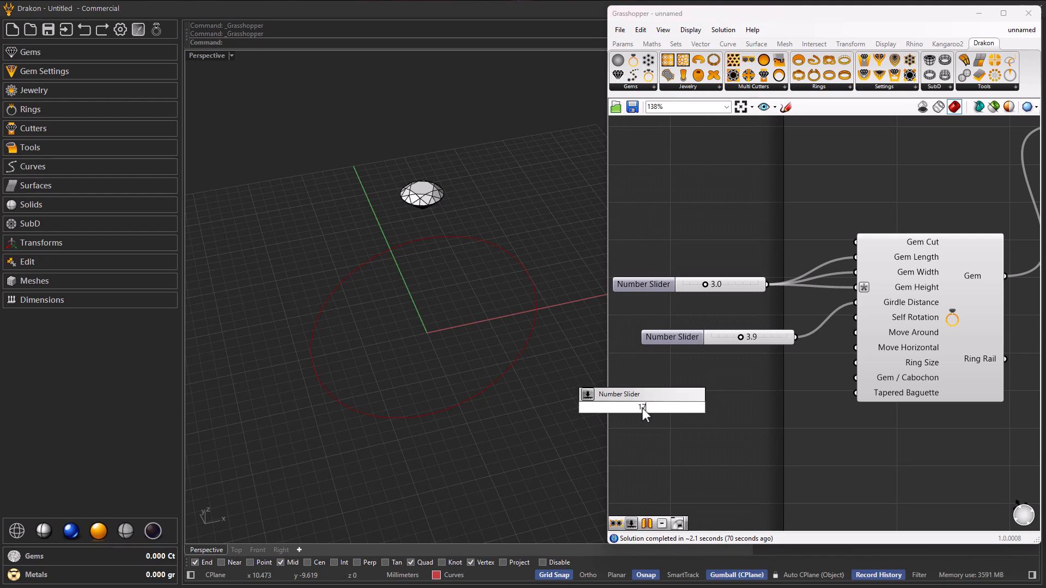
key(Return)
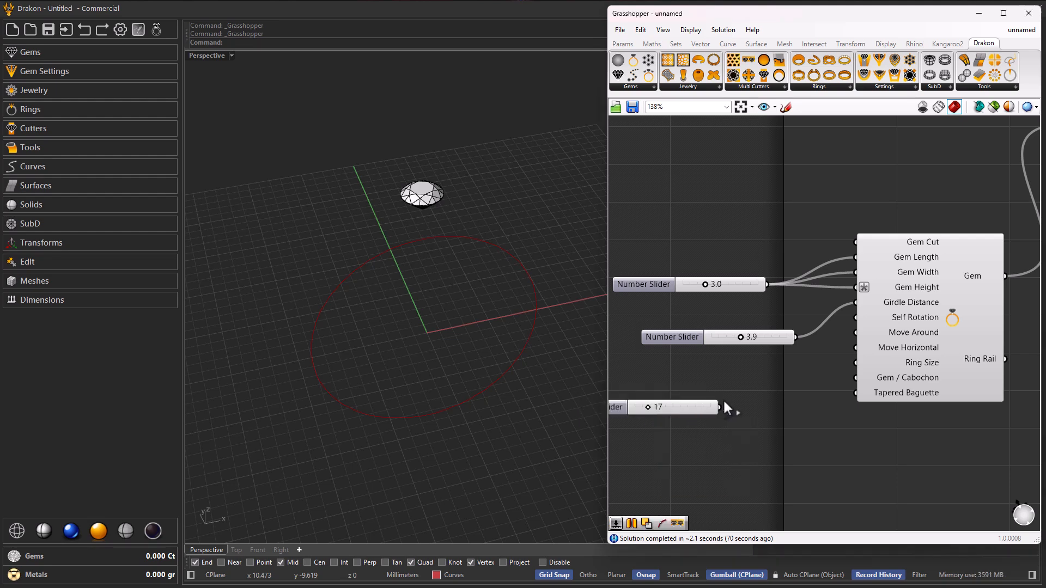
drag(719, 407, 855, 364)
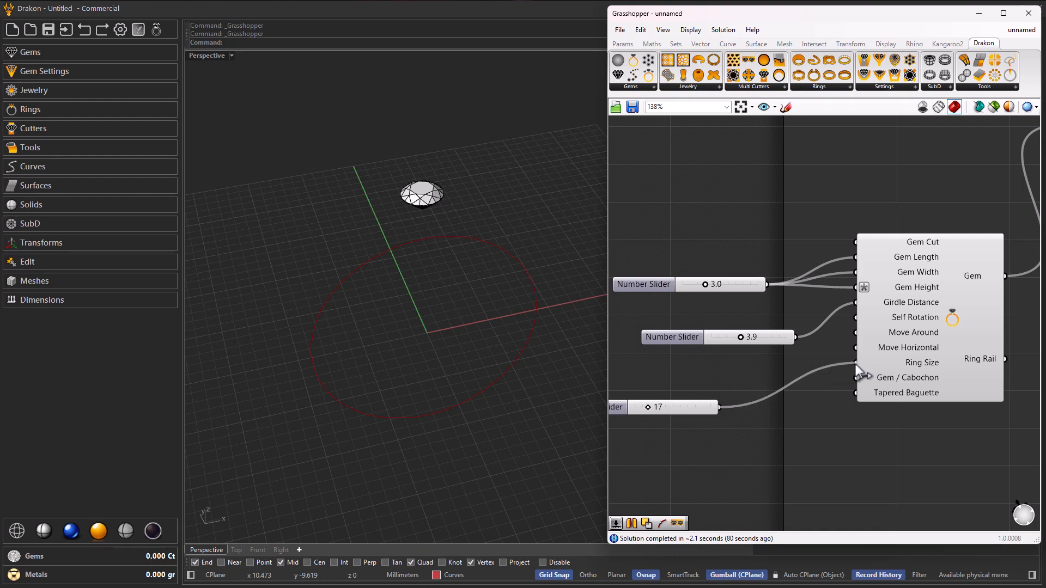
Edit the Ring Size slider's accuracy to R rounding with 1 decimal digit
scroll(661, 410, up, 5)
mouse_move(636, 407)
mouse_down()
mouse_move(660, 406)
mouse_move(636, 413)
mouse_up()
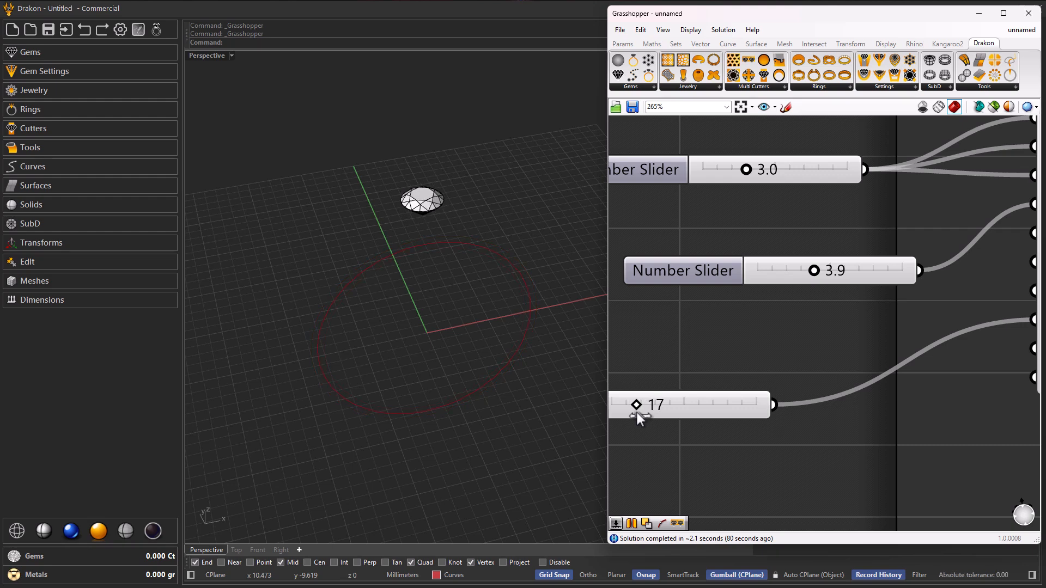
right_click(693, 408)
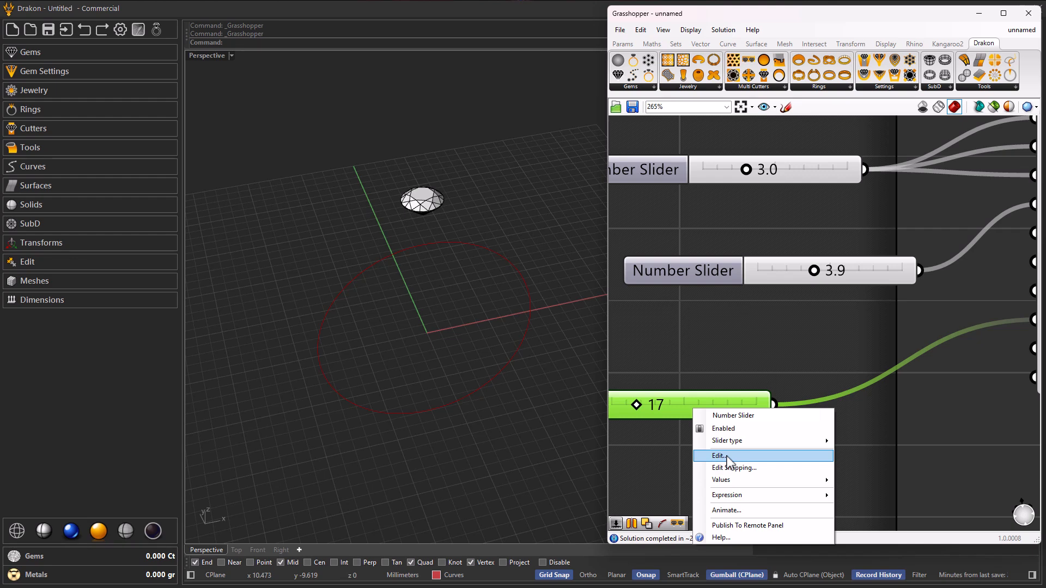
click(718, 456)
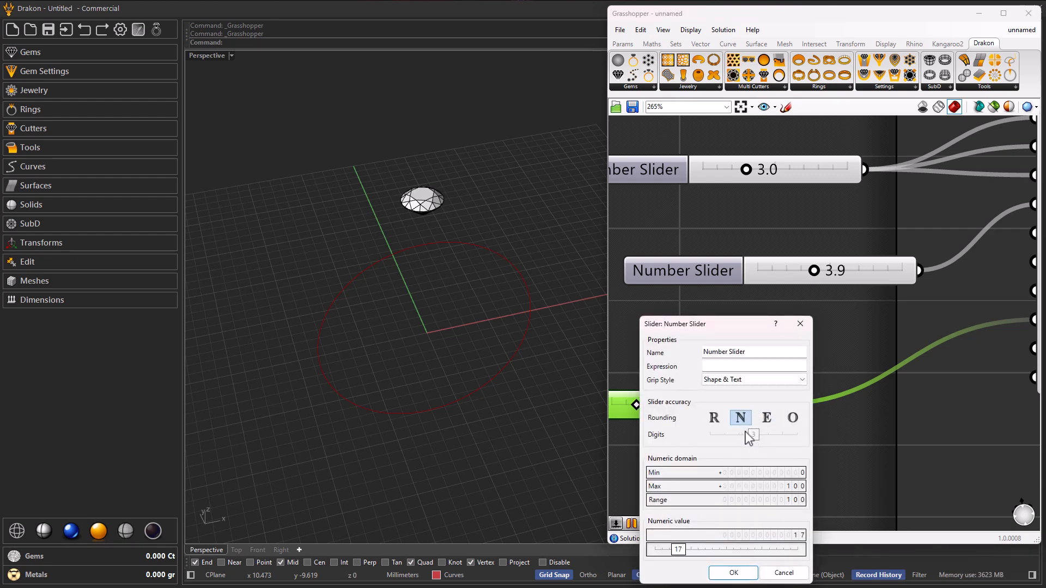
click(714, 417)
drag(753, 435, 730, 438)
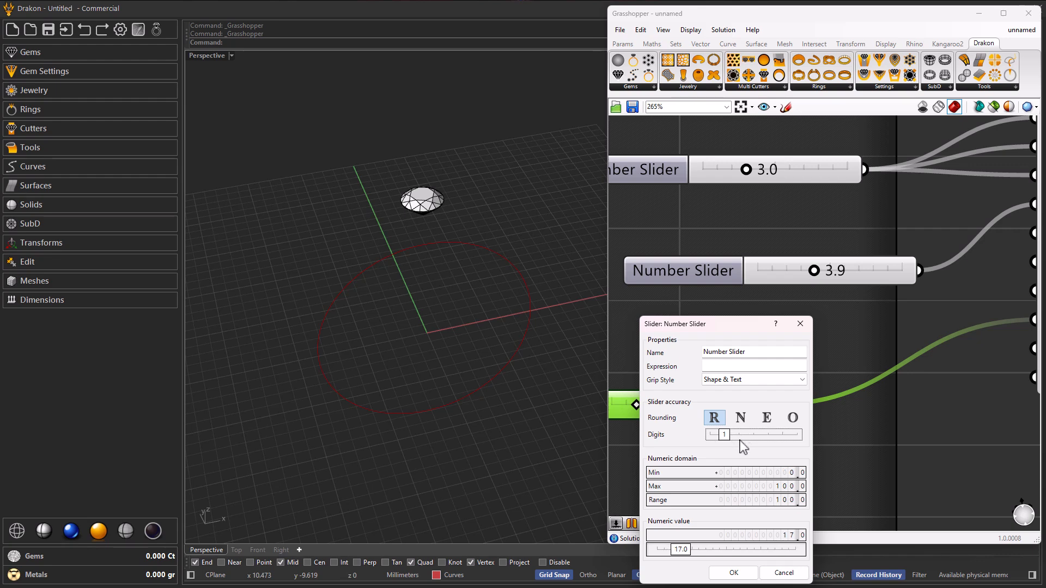
Set the Ring Size slider's numeric domain to a minimum of 10 and a maximum of 25
double_click(776, 473)
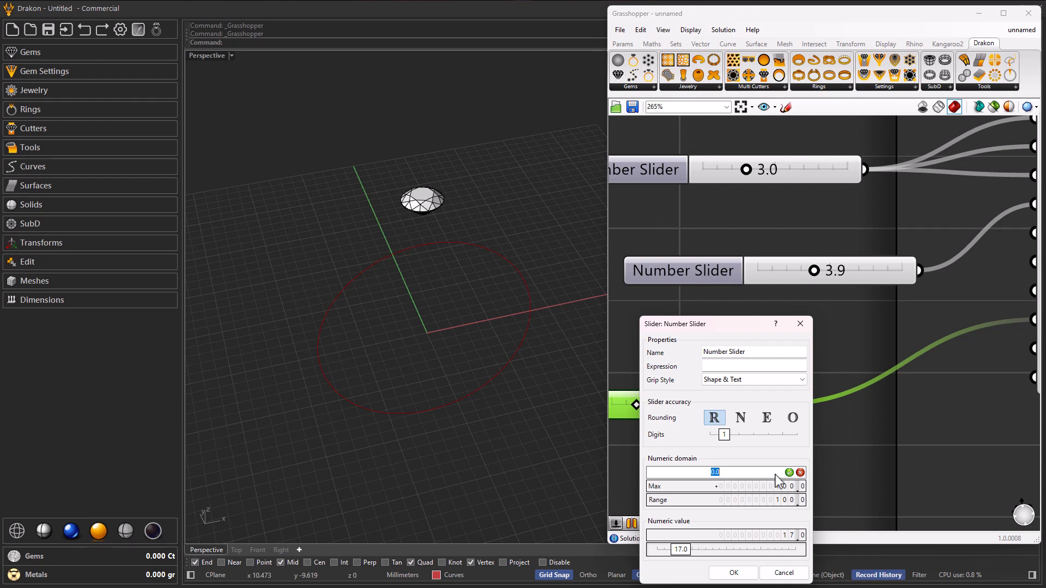
text(10)
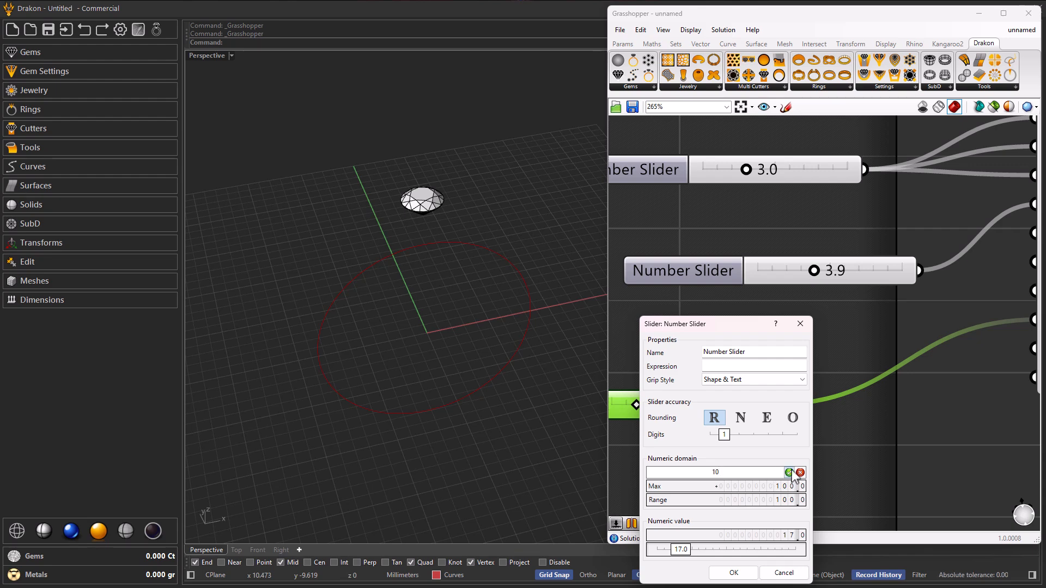
click(789, 472)
double_click(776, 487)
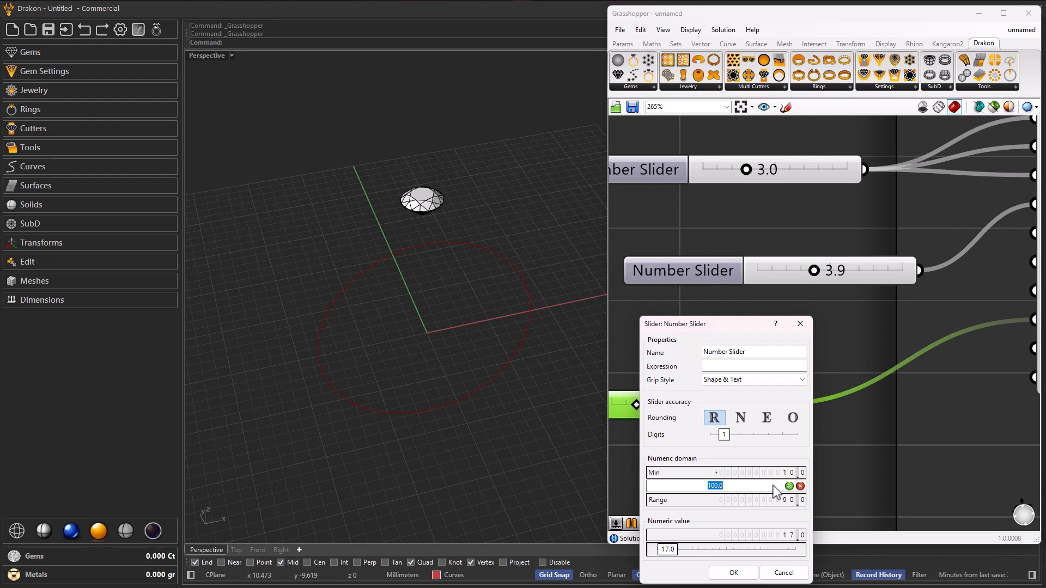
text(25)
click(789, 486)
click(733, 573)
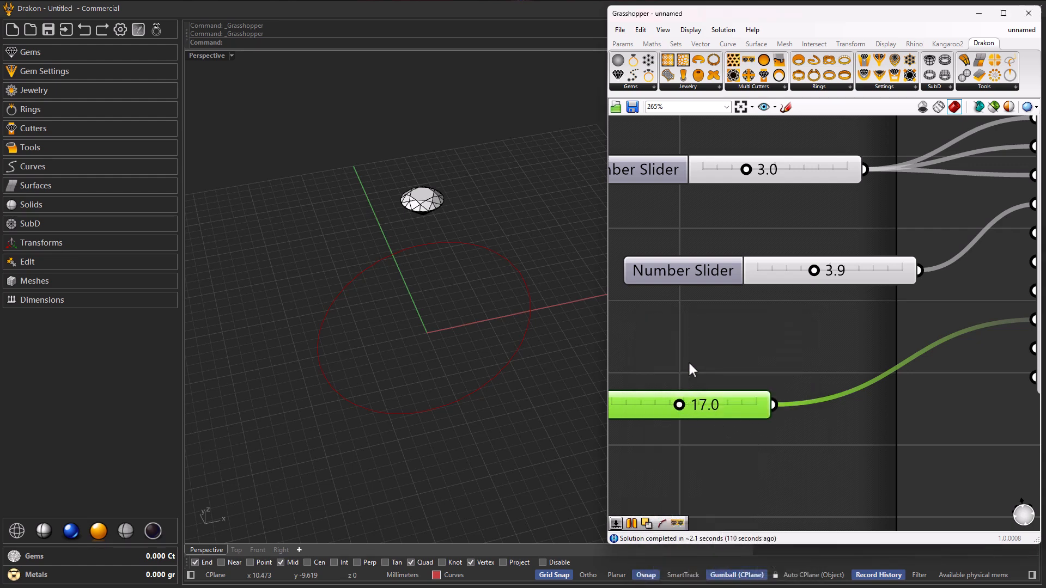
Test the Ring Size slider at 16.6 and restore it to 17
mouse_move(678, 405)
mouse_down()
mouse_move(711, 407)
mouse_move(674, 405)
mouse_up()
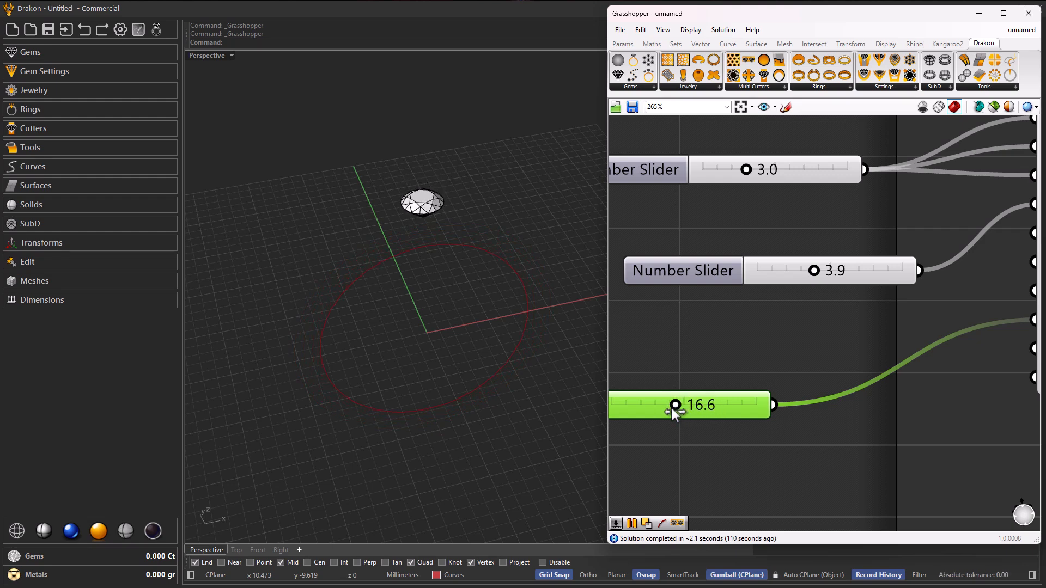
double_click(662, 406)
text(17)
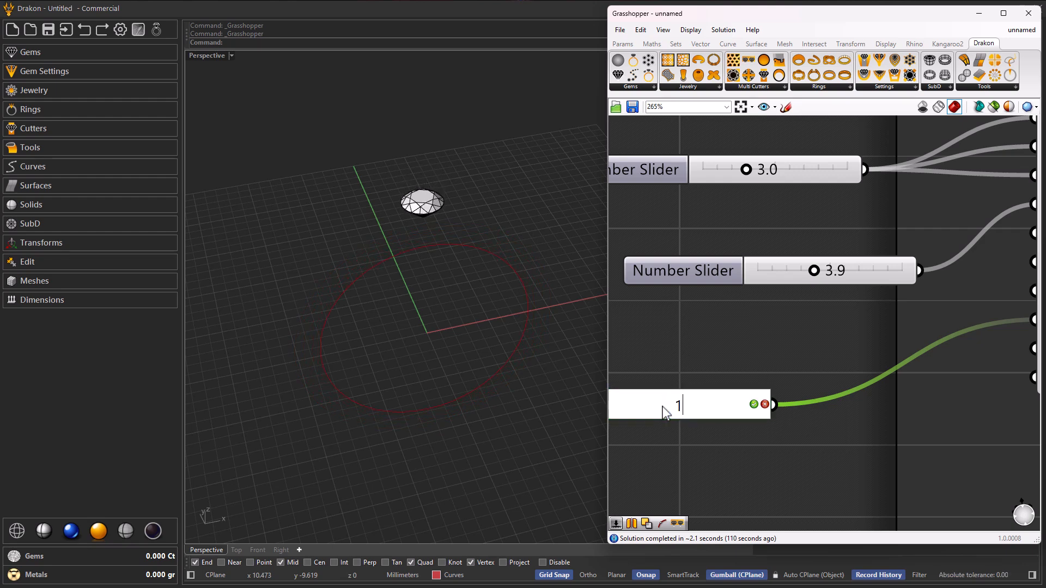
key(Return)
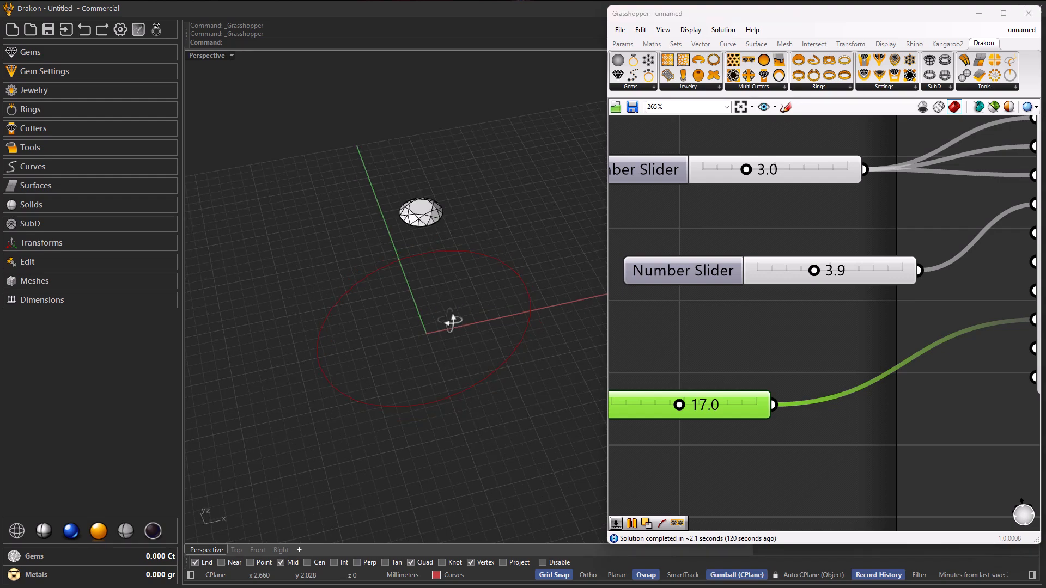
Add a Drakon Offset Gem Curve component to the canvas beside the Gem on Ring component
scroll(654, 343, down, 5)
right_drag(938, 273, 866, 307)
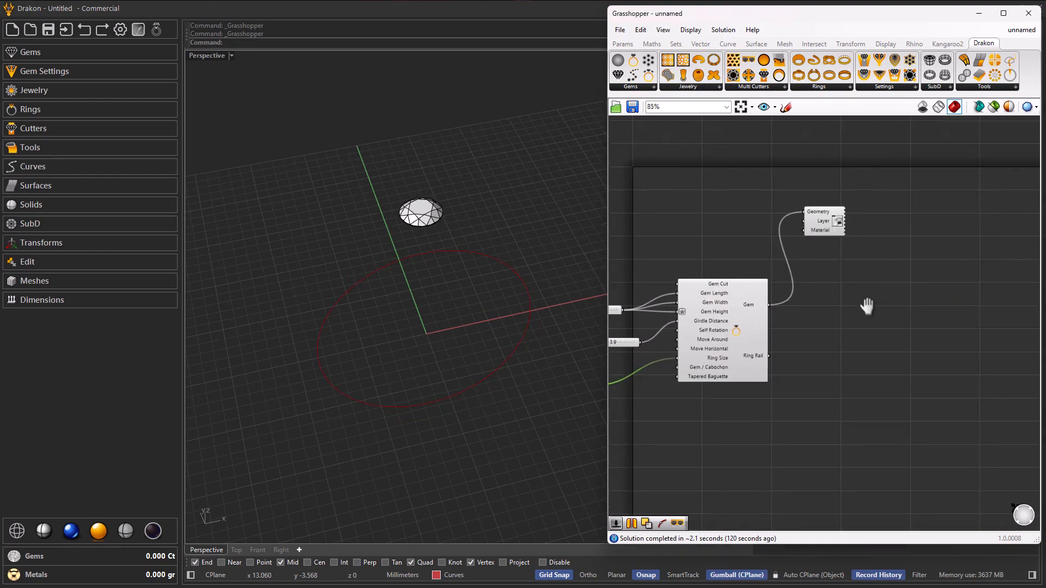
click(638, 87)
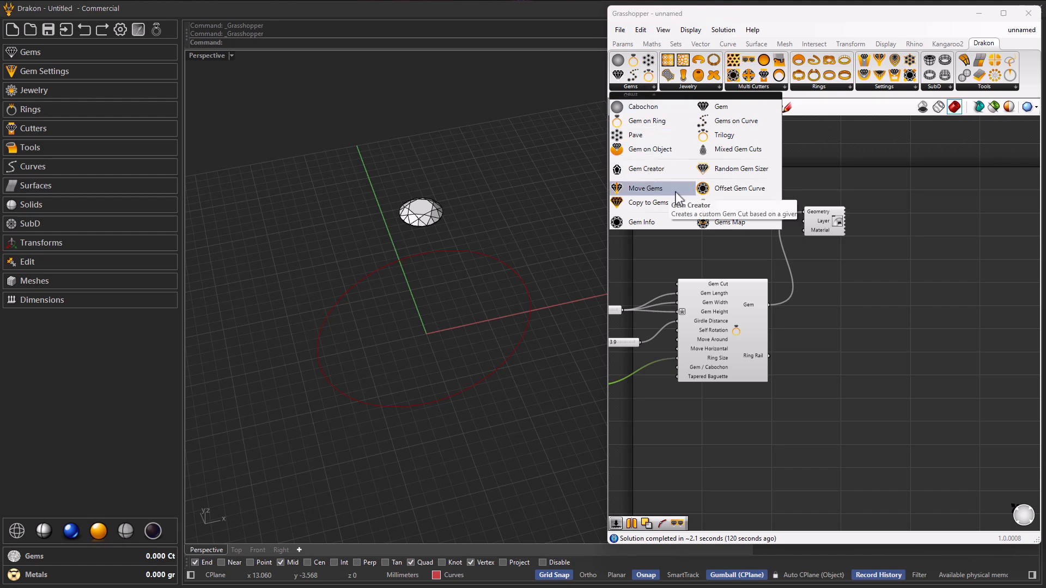
drag(724, 188, 918, 323)
scroll(896, 269, up, 5)
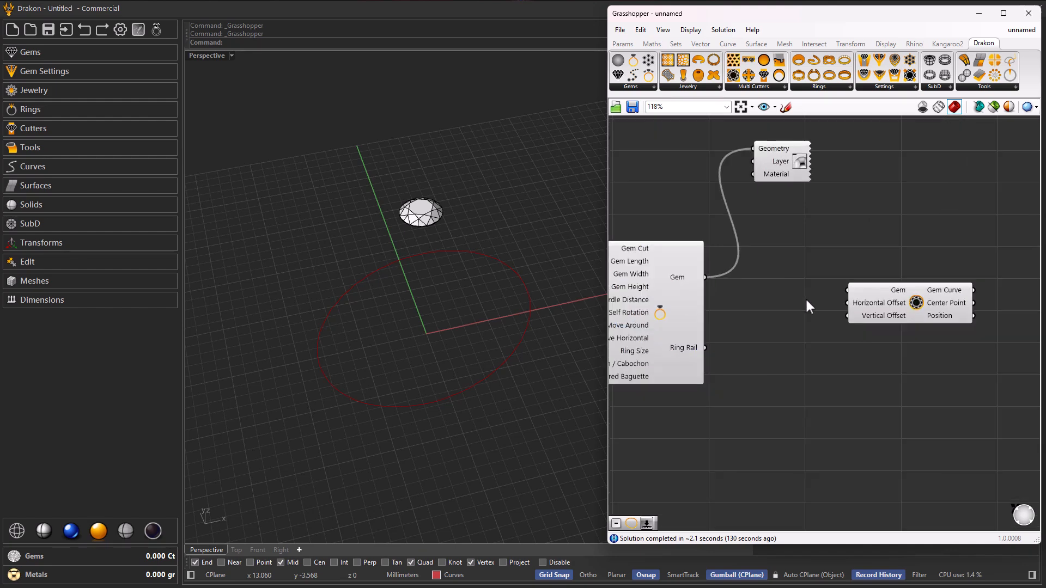
Connect the Gem output to the Offset Gem Curve component's Gem input and check the resulting curve around the gem
drag(703, 285, 859, 297)
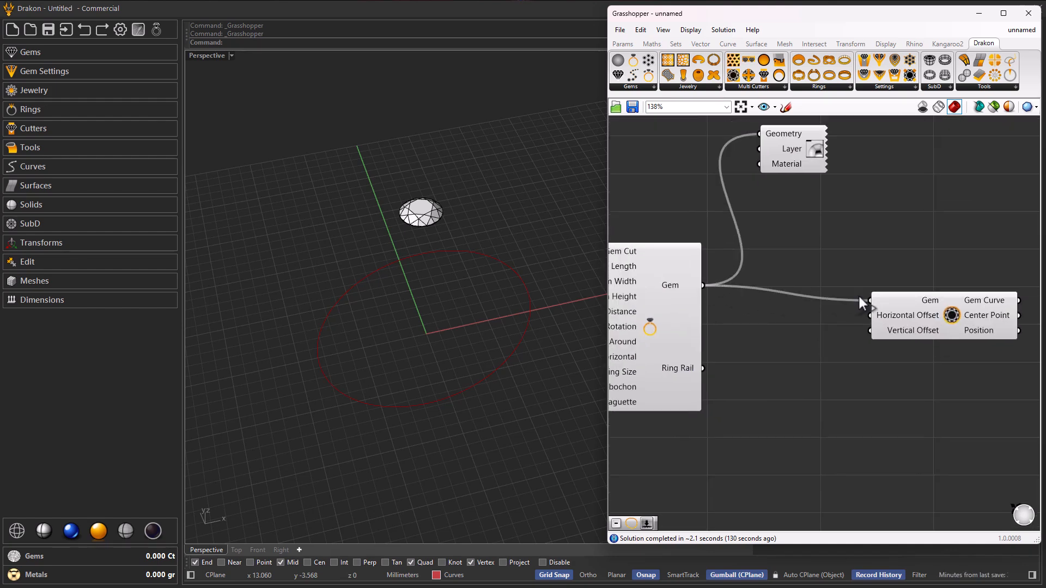
click(899, 309)
scroll(812, 313, down, 2)
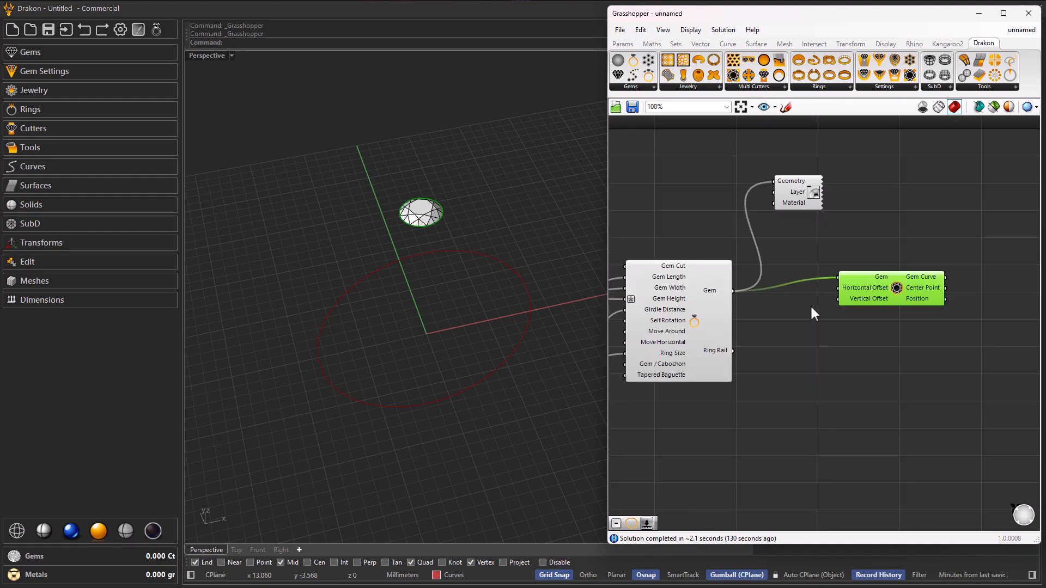
scroll(466, 243, up, 5)
scroll(434, 226, down, 2)
scroll(421, 263, up, 2)
scroll(902, 298, up, 2)
drag(890, 296, 926, 310)
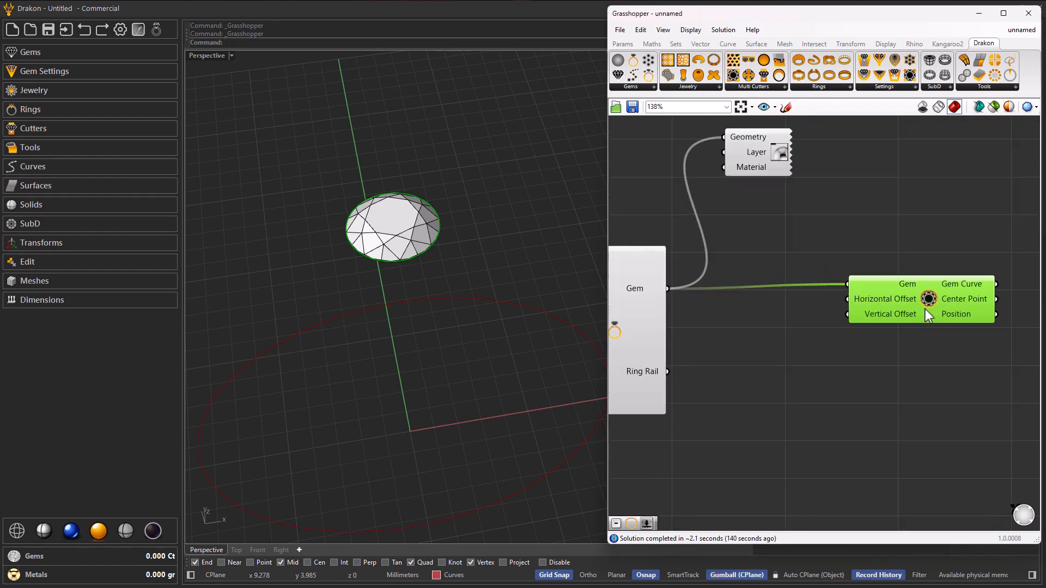
Create a number slider ranging from -1 to 2 near the Offset Gem Curve component
double_click(748, 342)
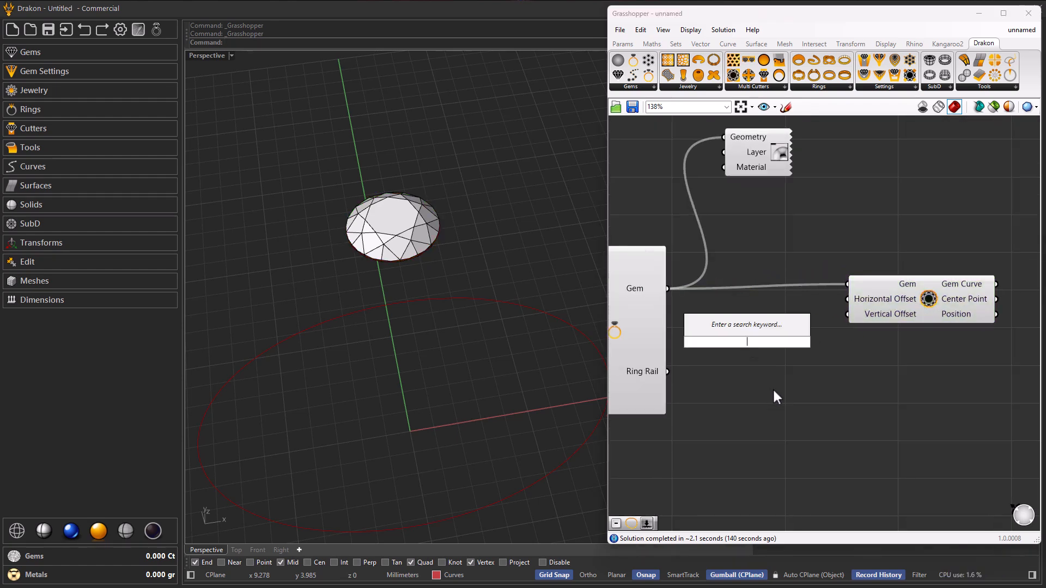
text(-)
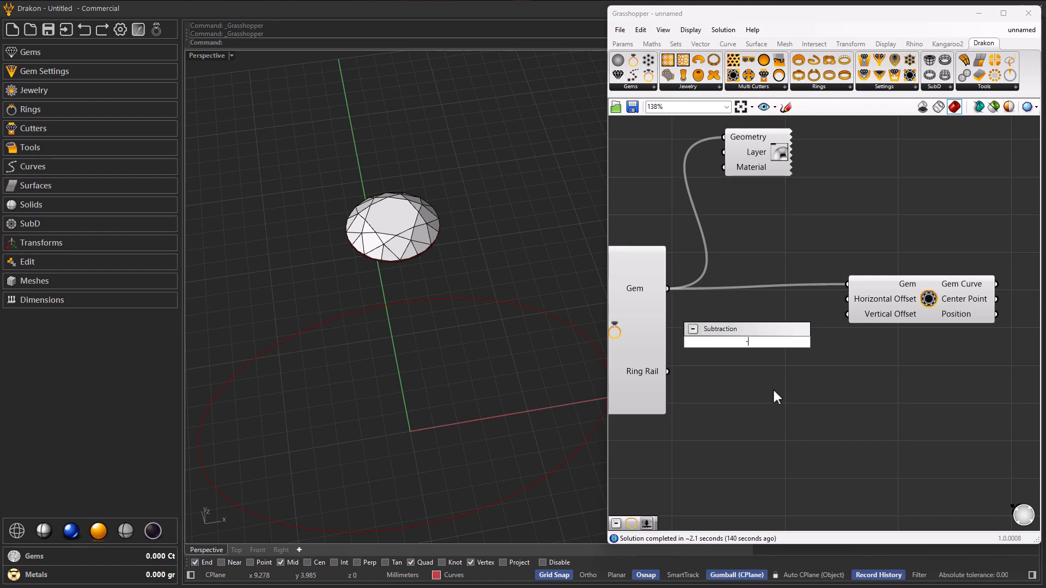
text(1<)
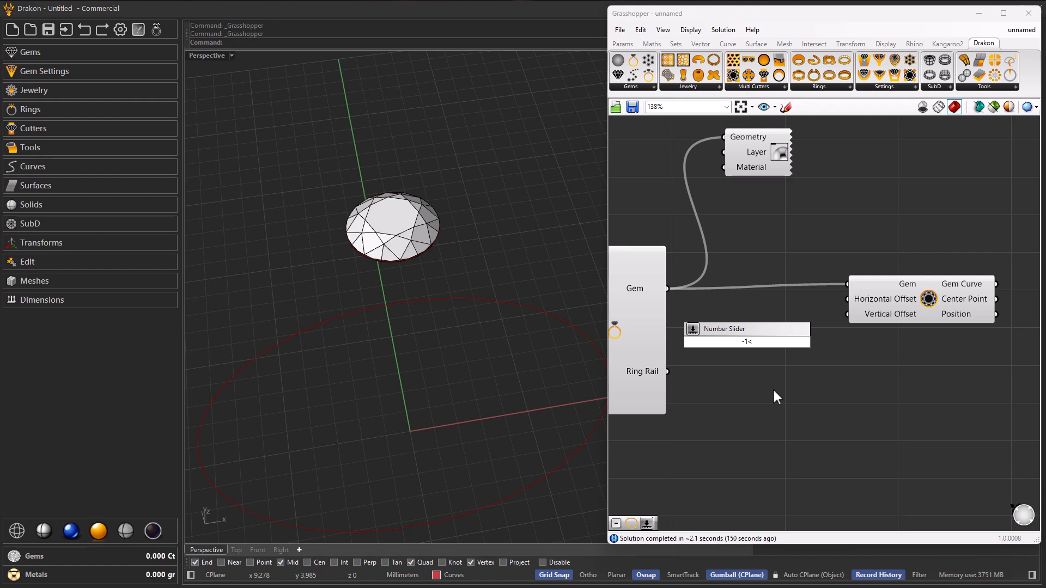
text(2)
key(Return)
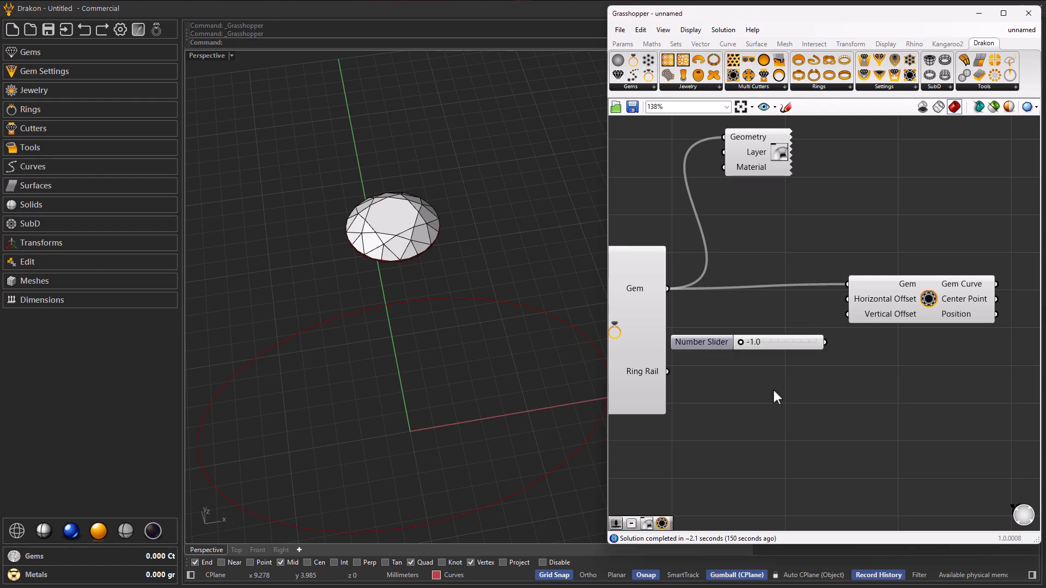
Connect the new slider to the Vertical Offset input, set it to -0.4, and shift the offset component for clearance
drag(826, 340, 826, 303)
drag(826, 303, 841, 315)
drag(754, 344, 756, 344)
drag(892, 309, 903, 317)
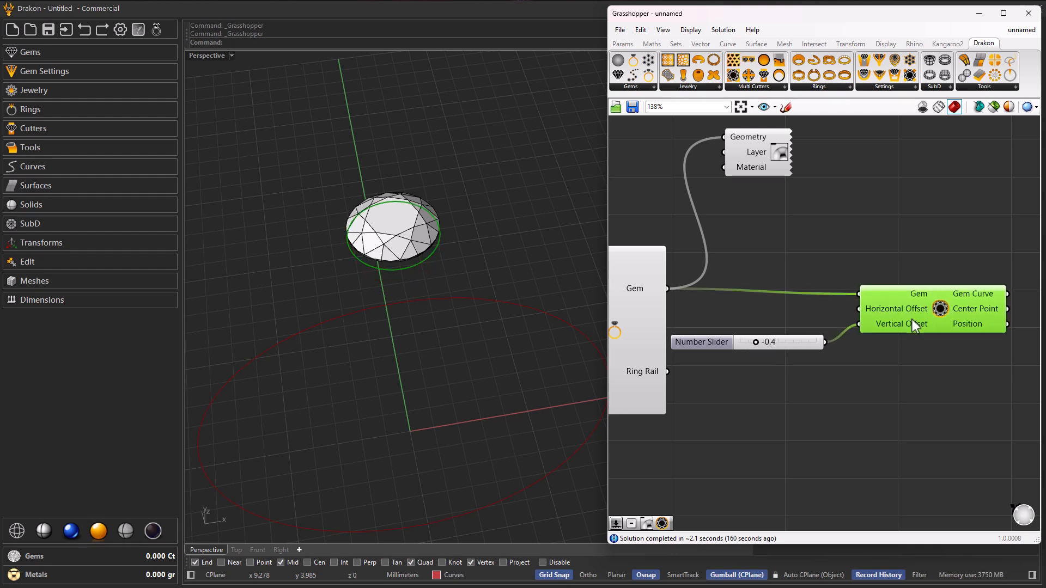
Duplicate the Vertical Offset slider, connect the copy to the Horizontal Offset input, and set it to 0.0
click(780, 347)
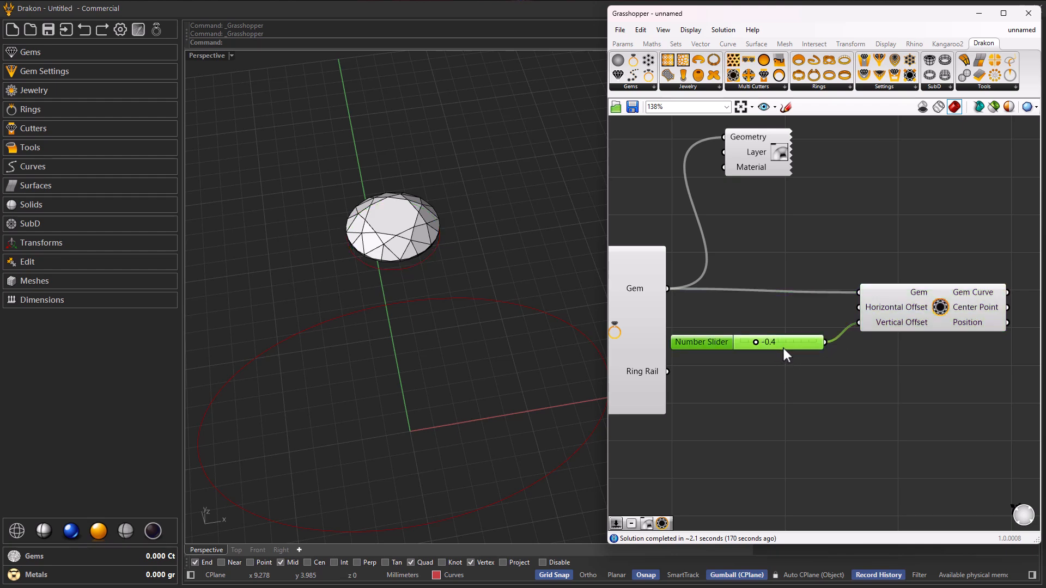
key(ctrl+c)
key(ctrl+v)
drag(799, 351, 856, 307)
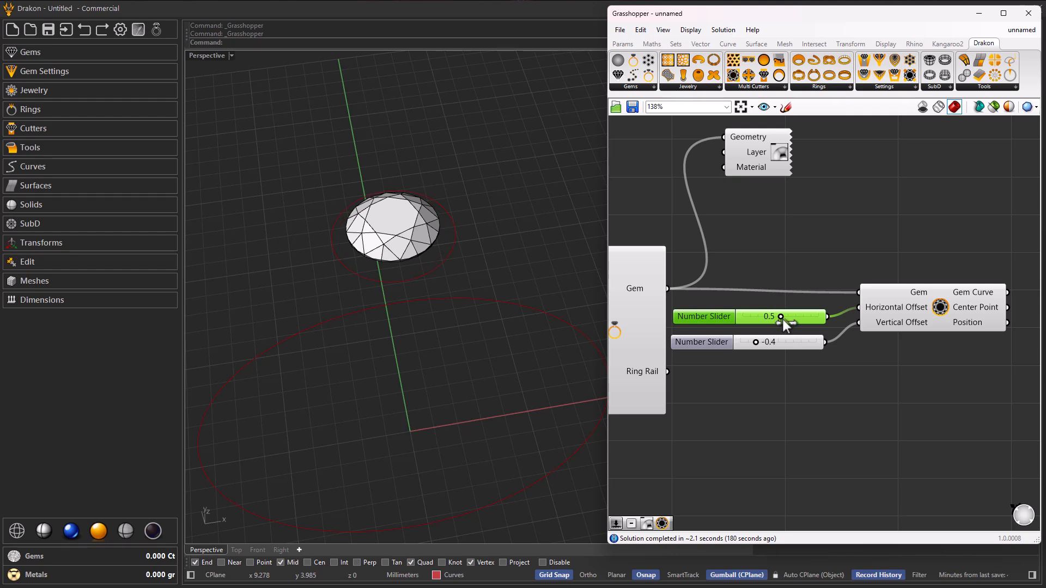
drag(772, 318, 770, 318)
scroll(741, 302, down, 3)
scroll(851, 328, up, 2)
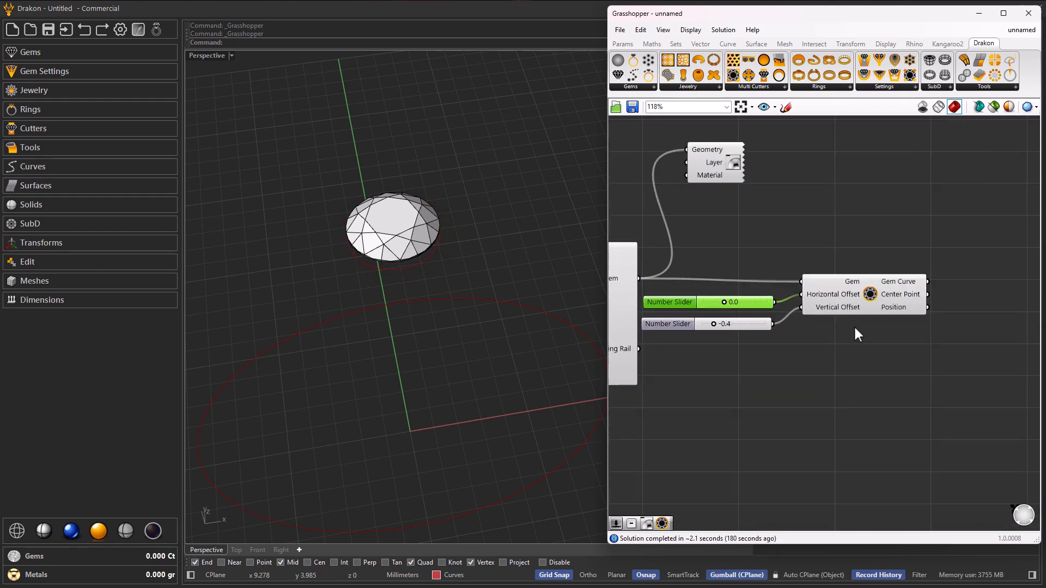
Duplicate the Offset Gem Curve component with its input connections and place the copy below the original
click(873, 300)
key(ctrl+c)
key(ctrl+v)
drag(881, 300, 874, 378)
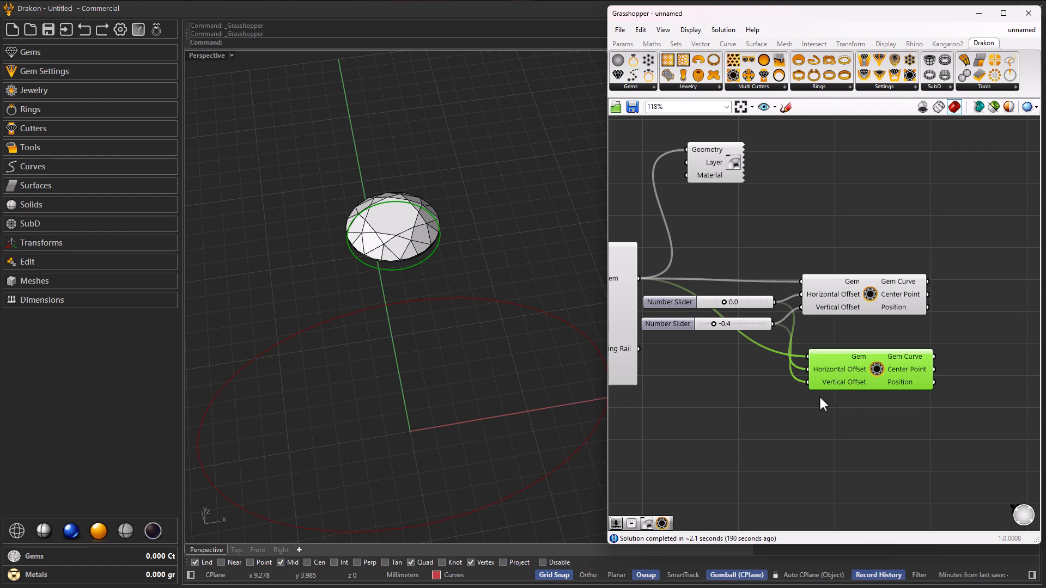
Add an Addition component below the sliders and connect the Horizontal Offset slider to its A input
right_drag(861, 408, 885, 406)
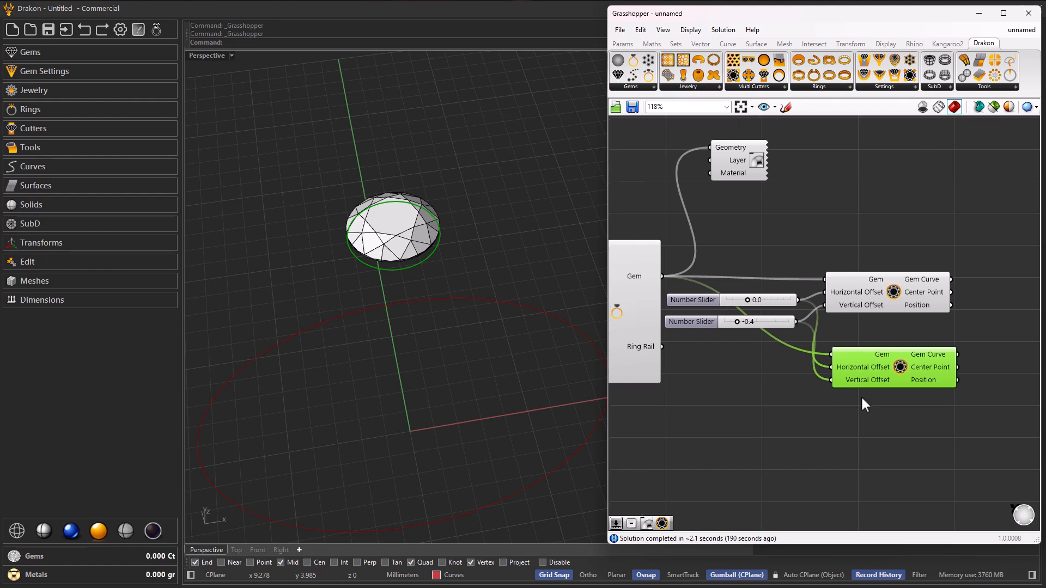
double_click(774, 412)
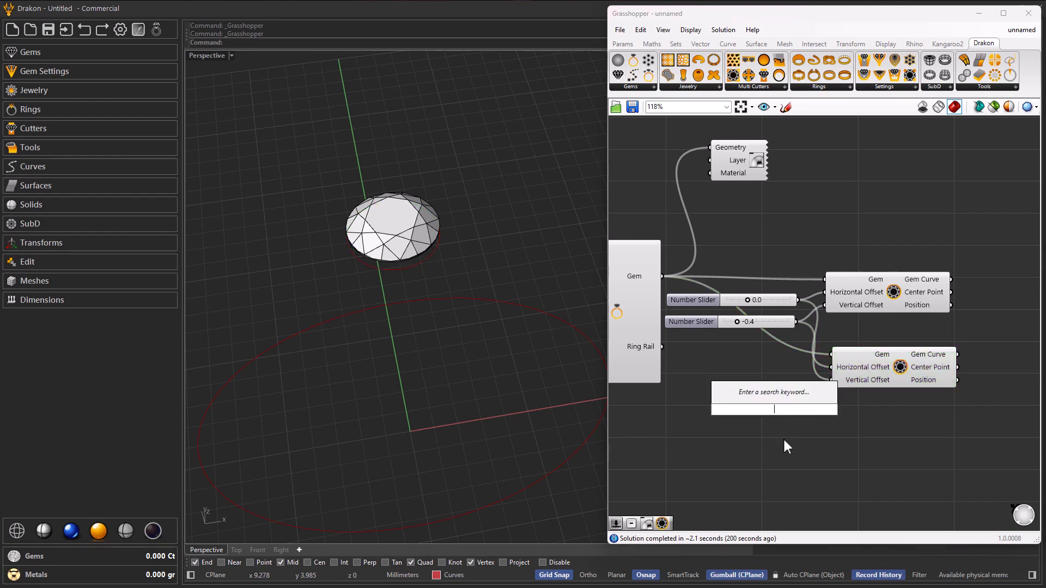
text(addition)
key(Return)
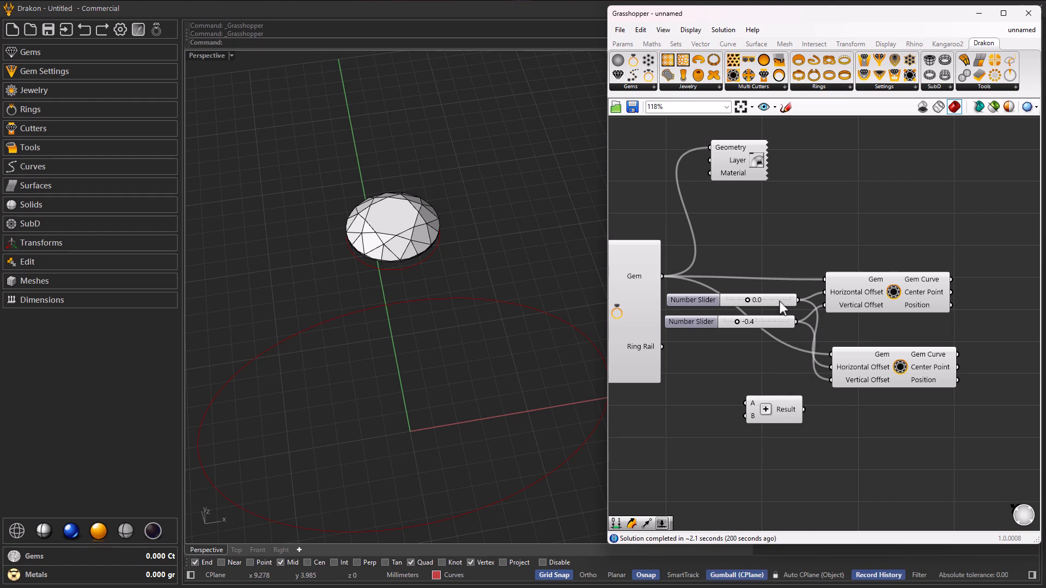
drag(798, 299, 756, 401)
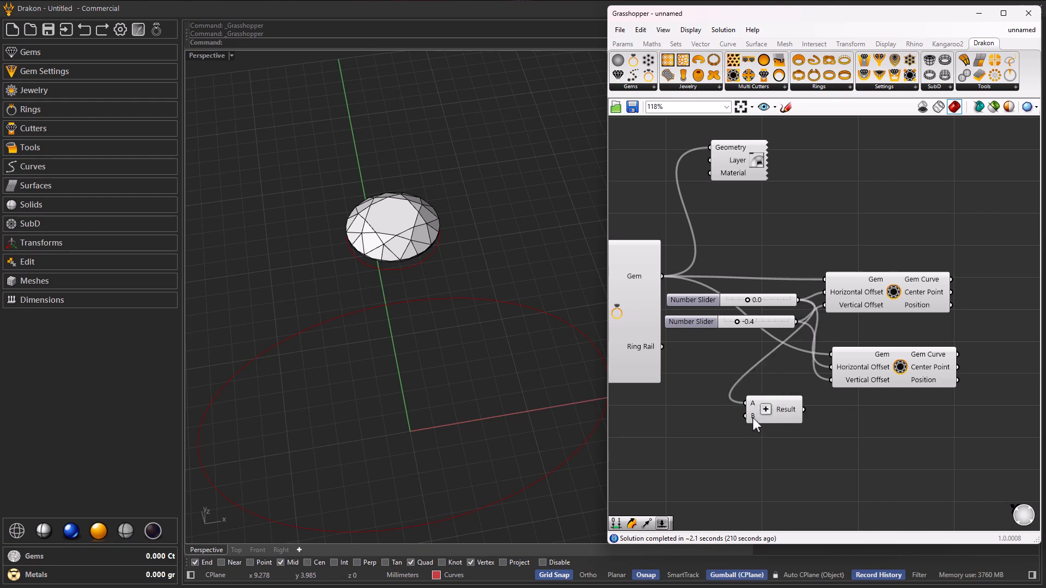
Set the Addition component's B input to a fixed value of 2.5
right_click(753, 417)
mouse_move(800, 502)
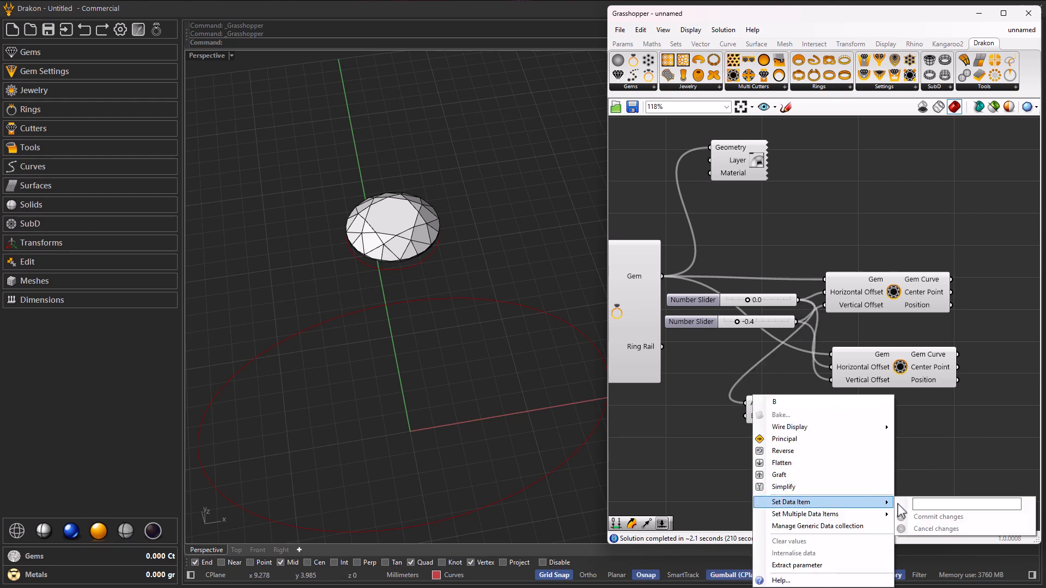
click(928, 502)
text(2)
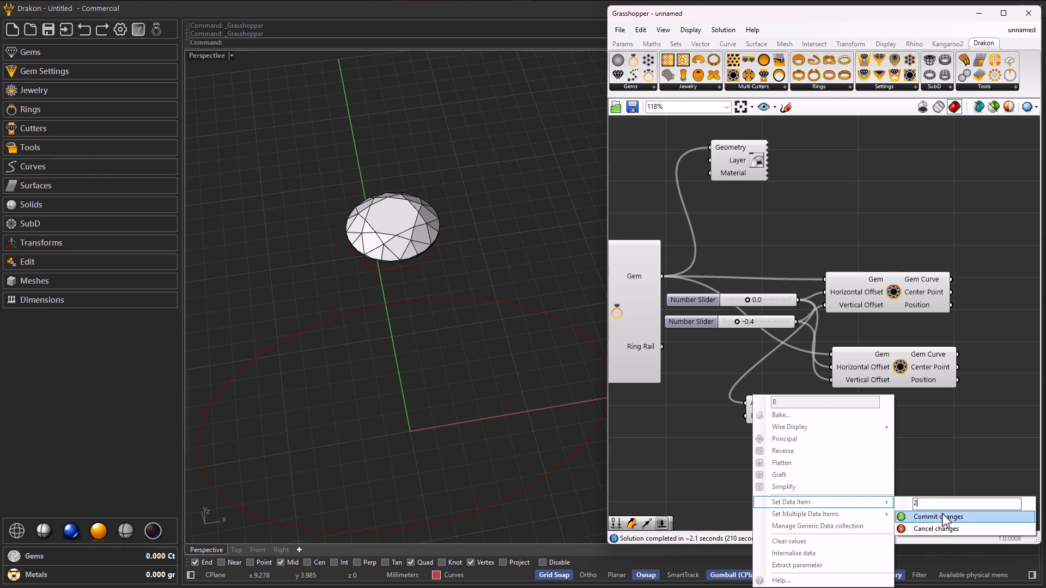
text(.5)
click(943, 514)
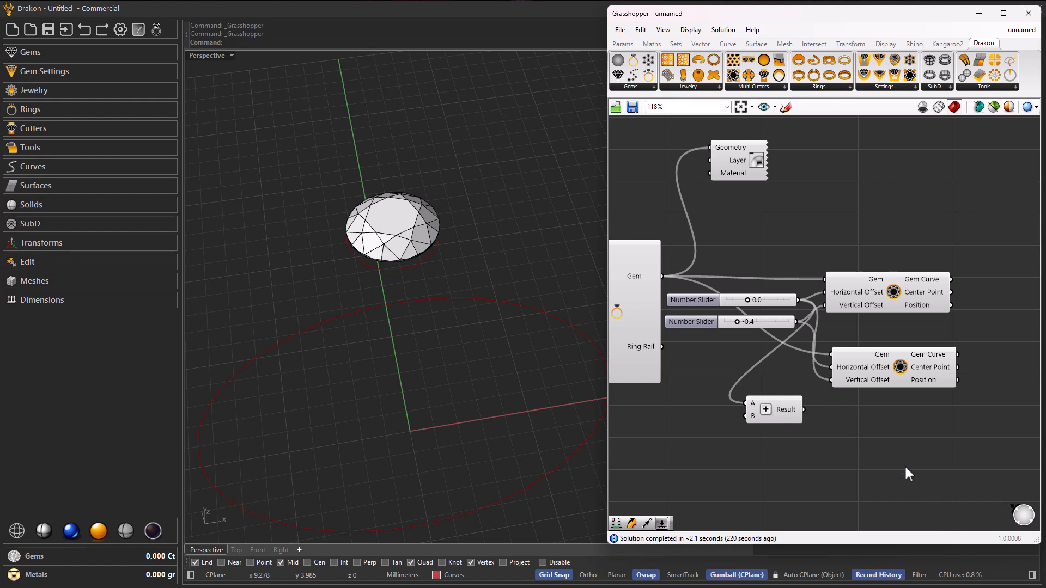
Connect the Addition result to the lower offset component's Horizontal Offset and feed its B input from a new number slider set to 1.8
drag(782, 406, 828, 367)
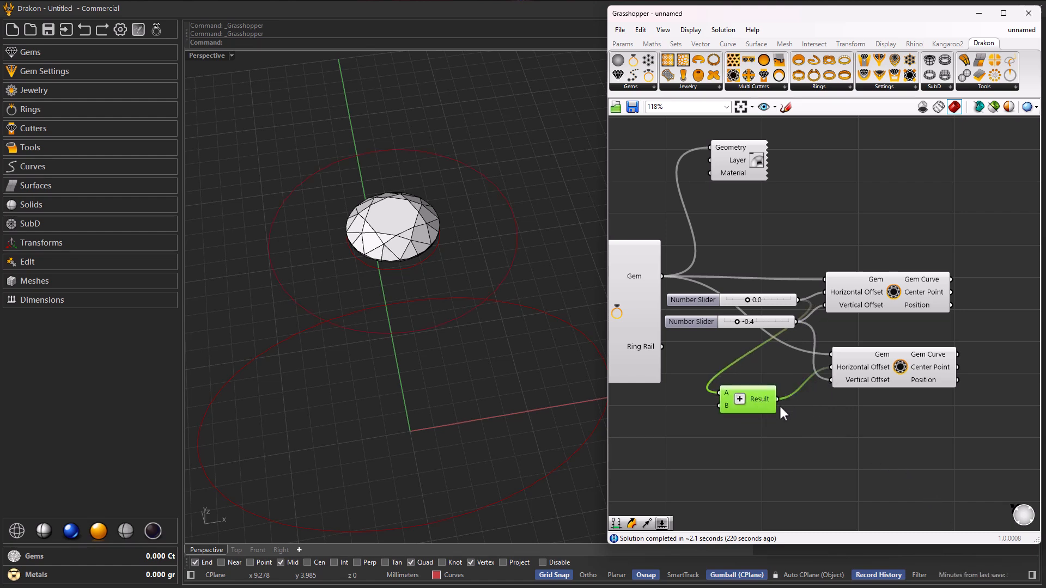
drag(760, 404, 769, 397)
double_click(756, 443)
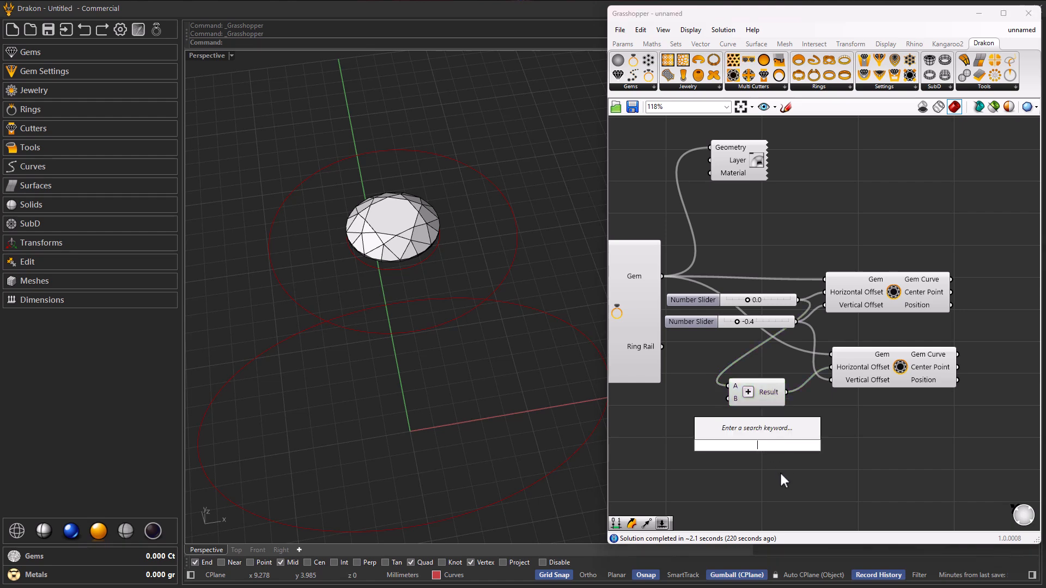
text(2)
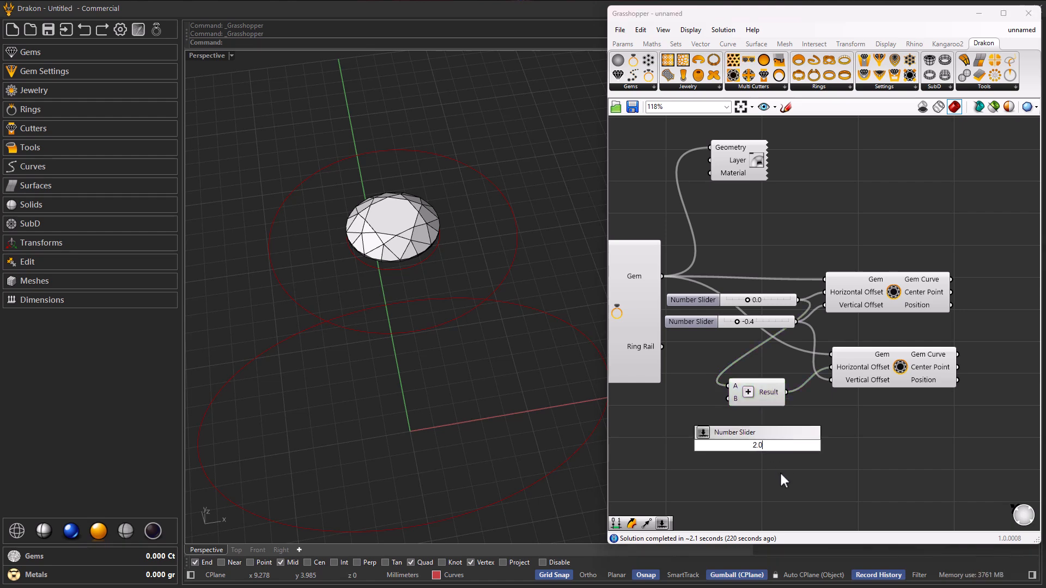
key(Return)
drag(765, 436, 719, 407)
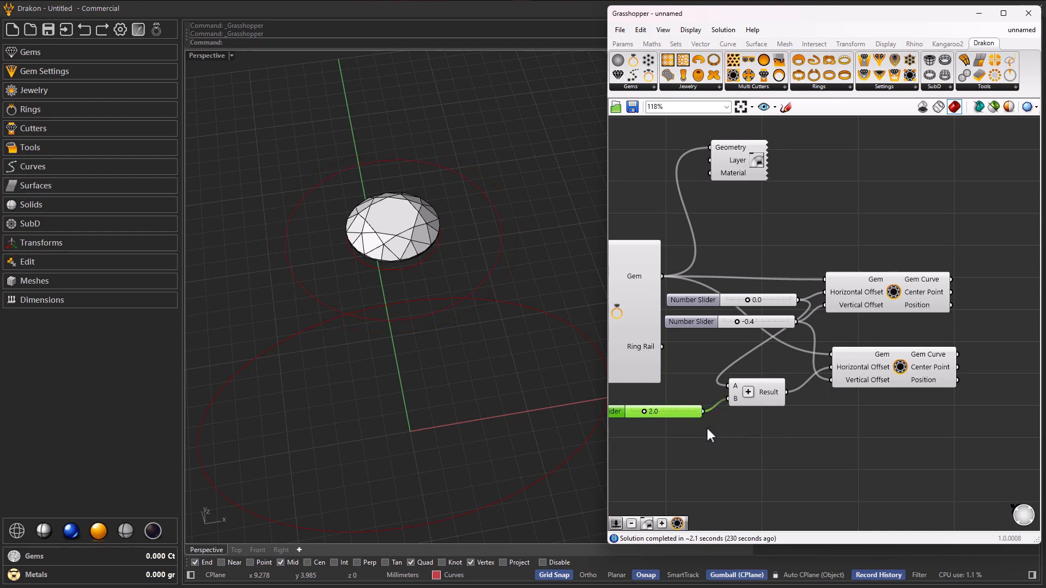
drag(645, 410, 642, 410)
Duplicate the upper Offset Gem Curve component and place the copy below the other two
click(890, 378)
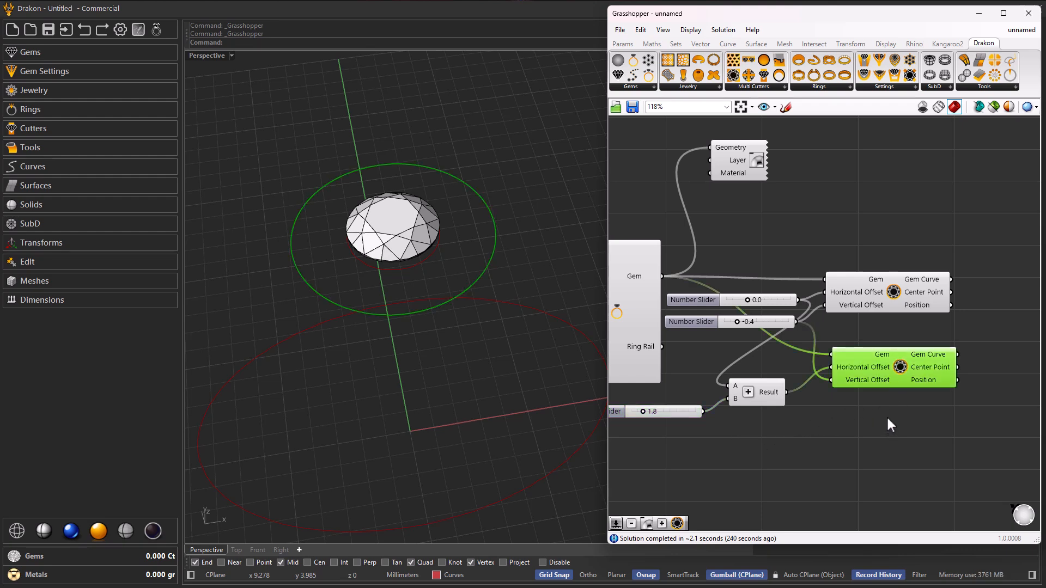
click(878, 306)
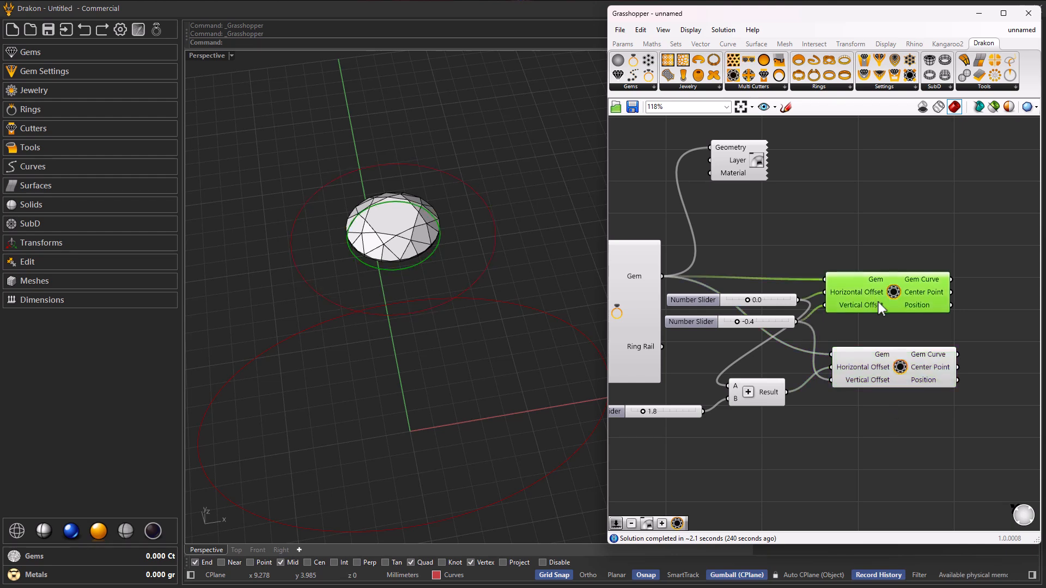
alt+drag(877, 303, 885, 446)
click(869, 397)
right_drag(867, 387, 835, 339)
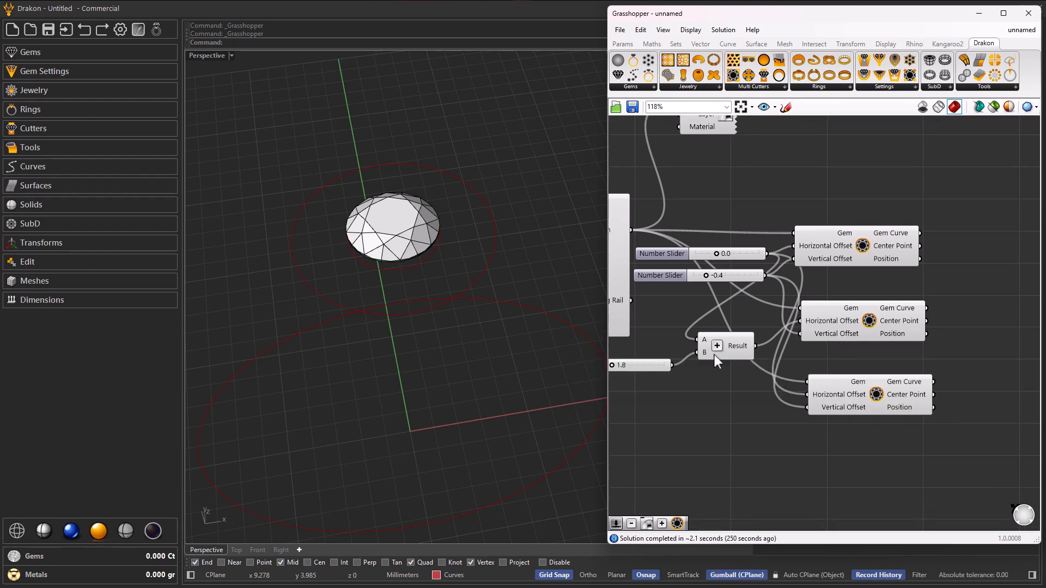
Duplicate the Addition component and place the copy beside the third Offset Gem Curve component
alt+drag(715, 348, 723, 410)
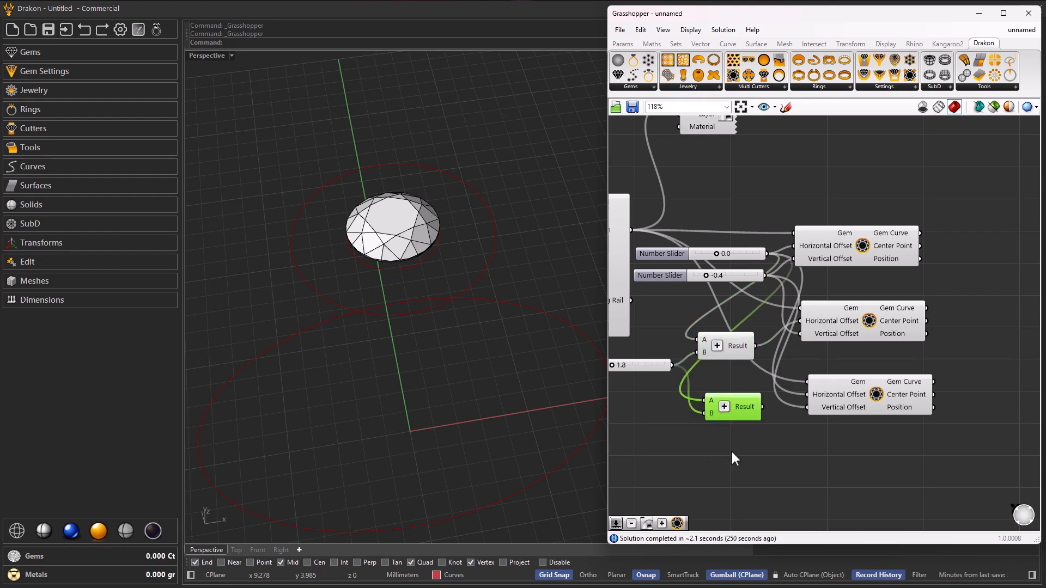
right_drag(730, 448, 762, 451)
drag(763, 411, 760, 407)
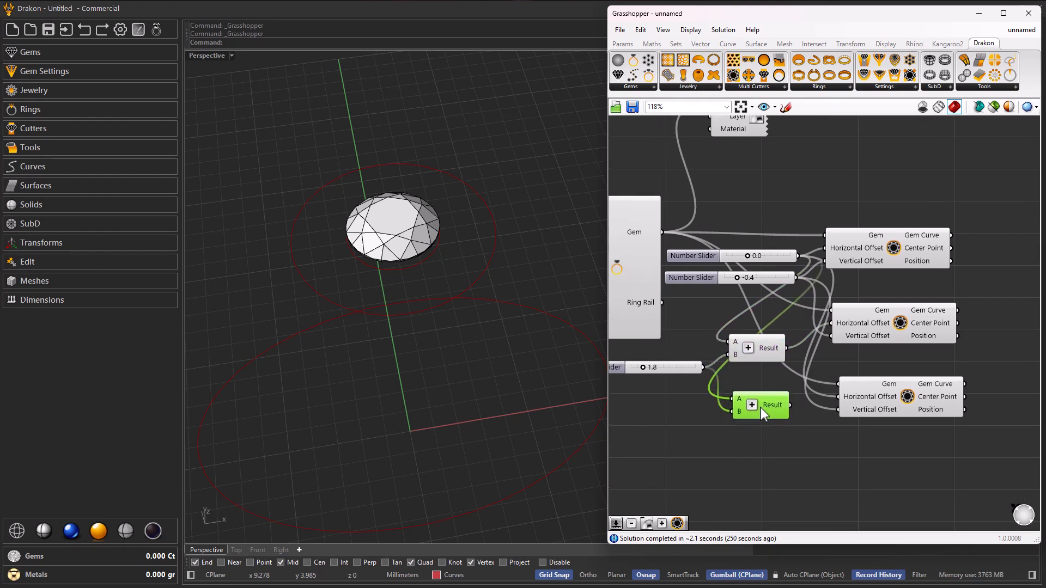
Add a Division component with a divisor of 2 and place it below the two Addition components
double_click(745, 453)
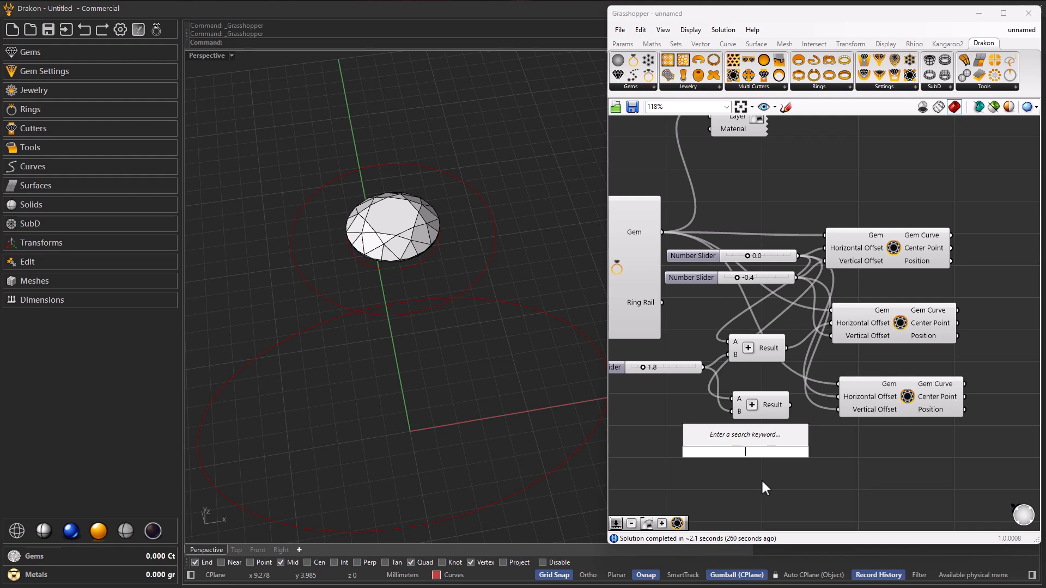
text(/2)
key(Return)
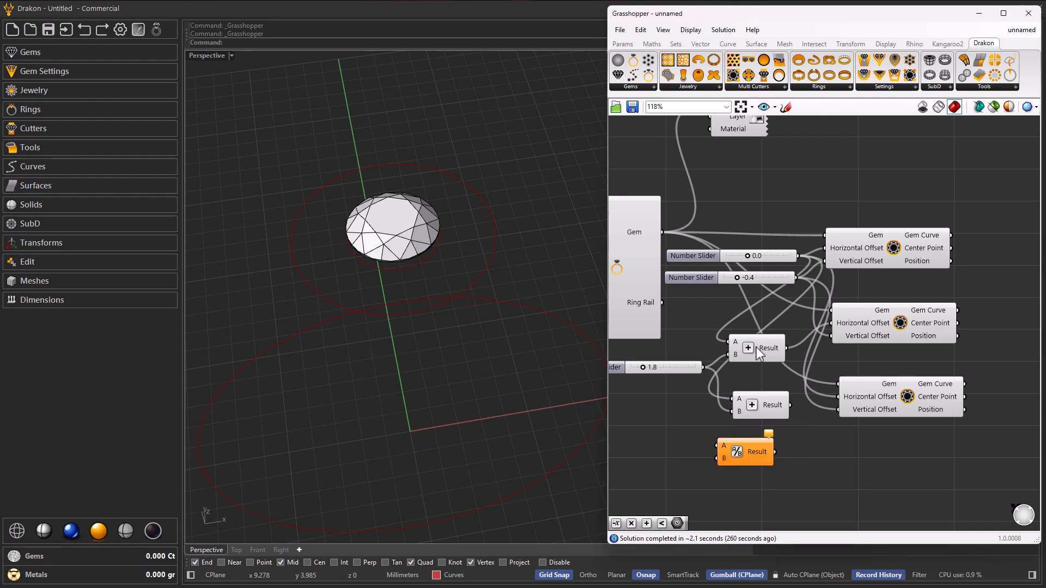
drag(738, 447, 675, 426)
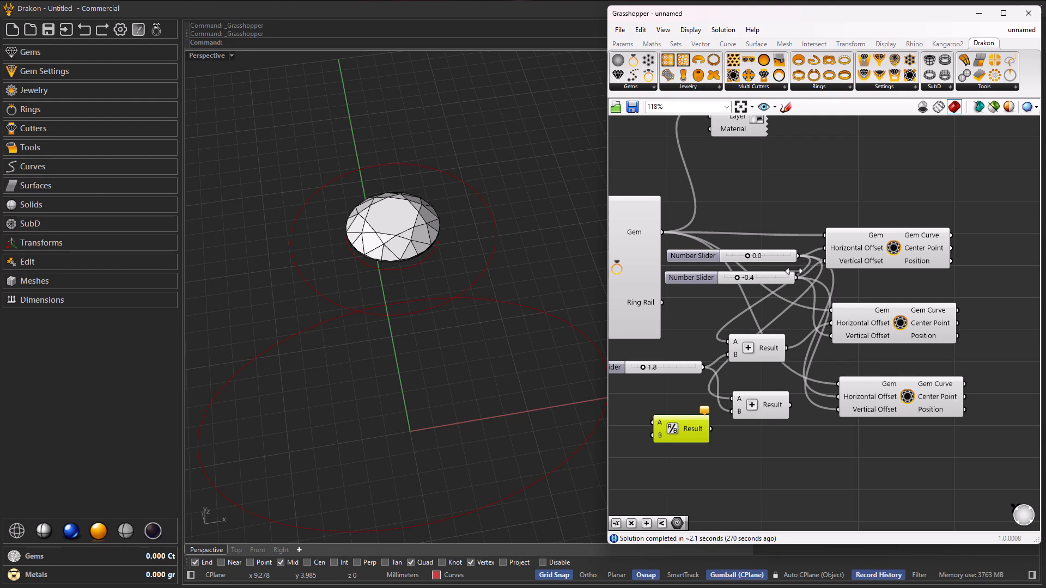
Feed the lower Addition result into the Division's A input and connect its result to the third Offset Gem Curve's Horizontal Offset
drag(764, 407, 760, 399)
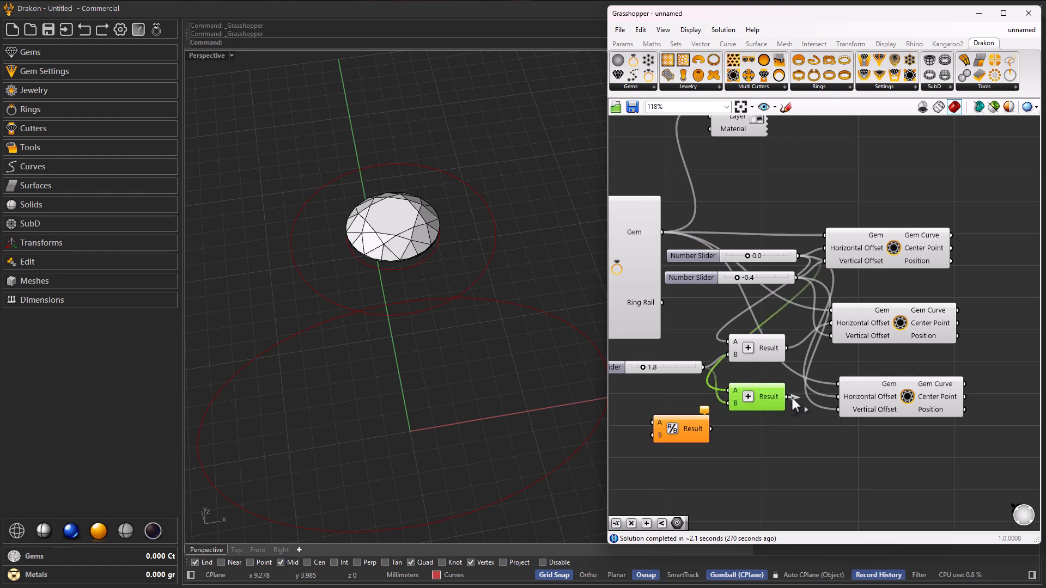
drag(764, 393, 753, 460)
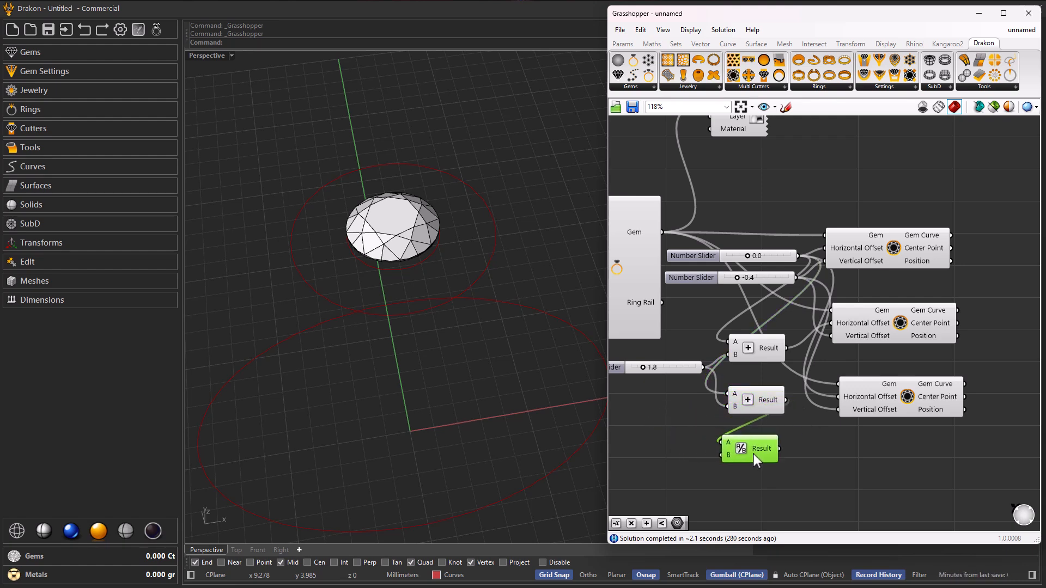
drag(760, 400, 755, 388)
drag(759, 450, 759, 431)
drag(818, 403, 831, 400)
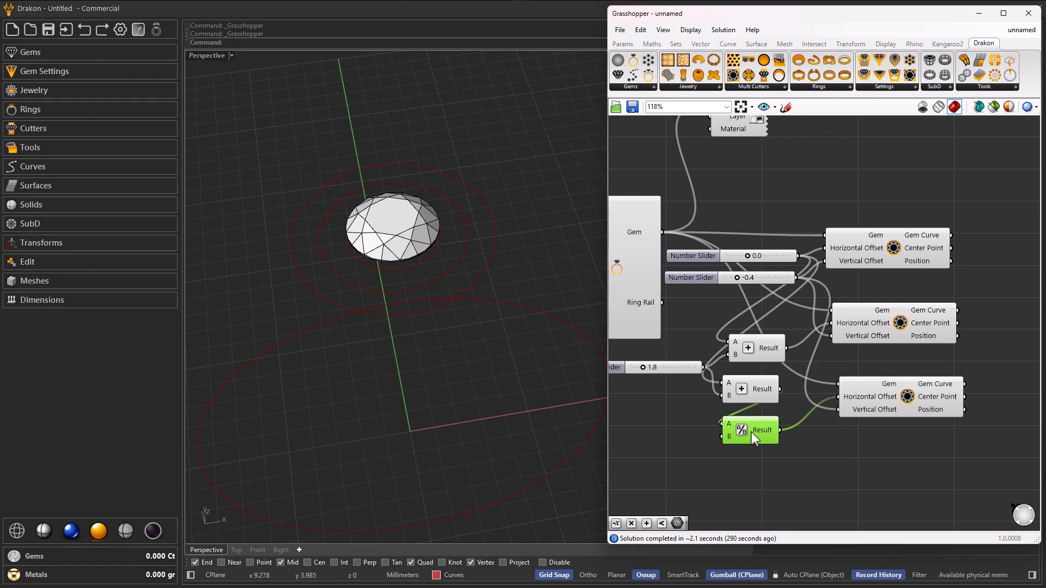
drag(750, 432, 758, 432)
Add a gems-along-curve component beside the offset components and connect the third Offset Gem Curve's Gem Curve output to its Curve input
scroll(806, 425, down, 5)
scroll(804, 412, down, 1)
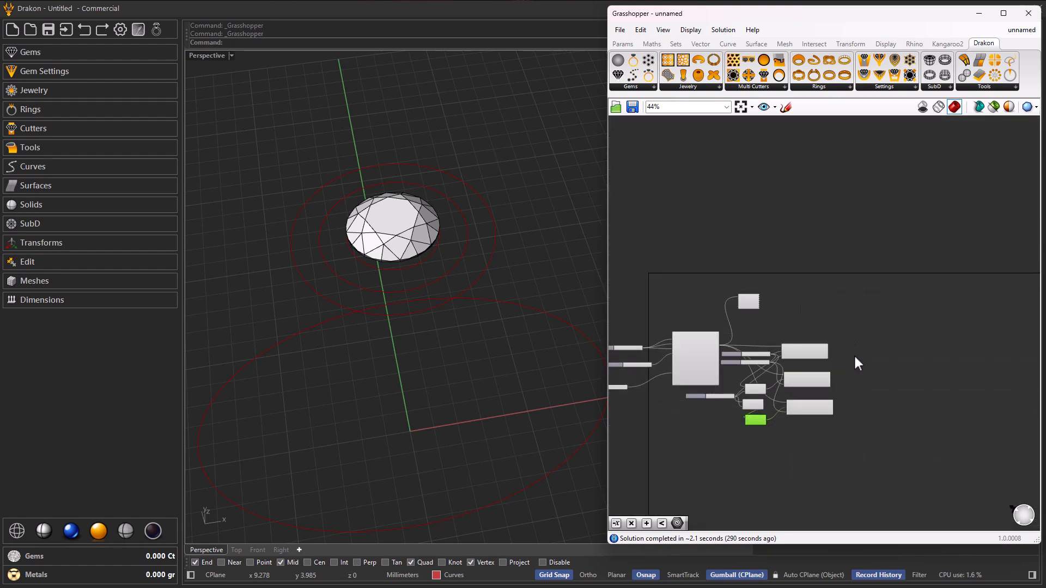
drag(633, 76, 907, 381)
scroll(899, 373, up, 6)
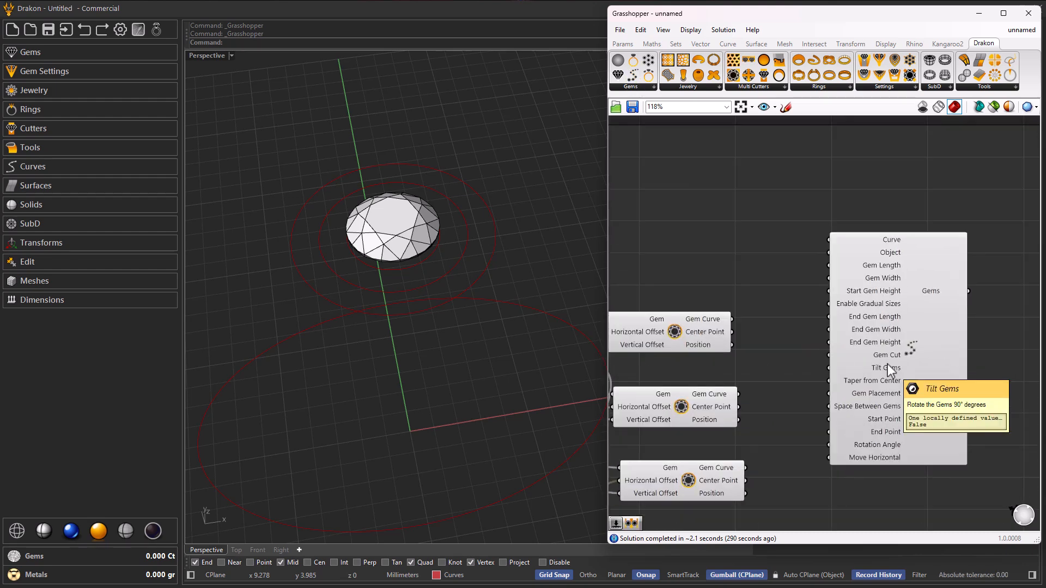
right_drag(888, 369, 904, 357)
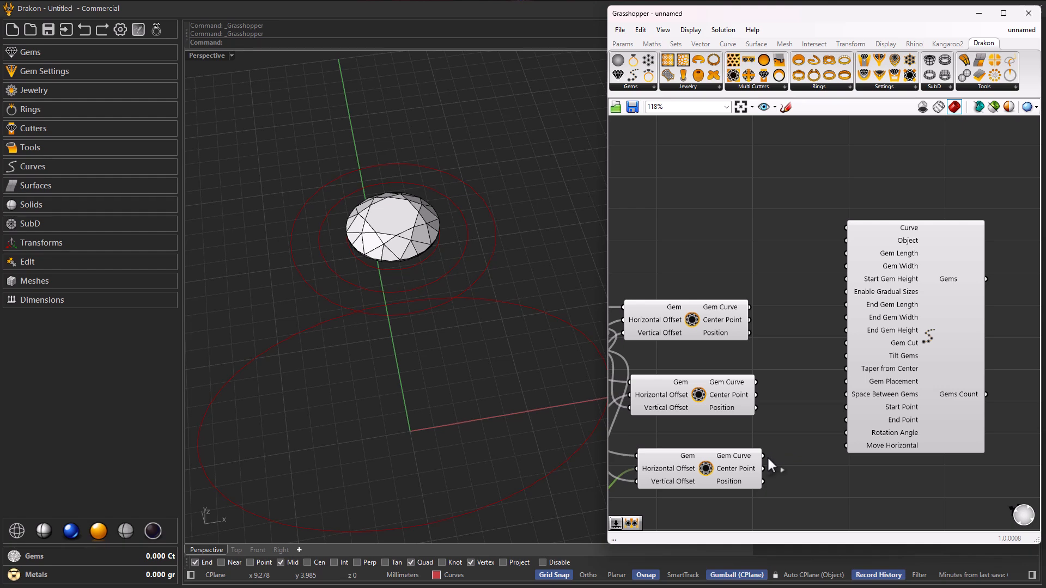
drag(762, 456, 843, 229)
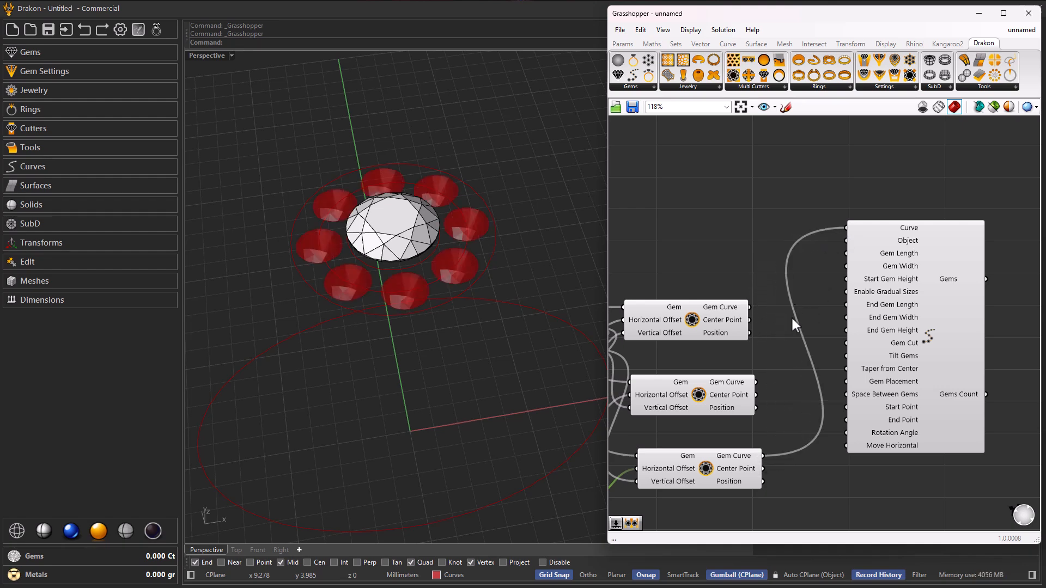
Add a Display Material component above the gems-along-curve component and connect the Gems output to its Geometry input
scroll(776, 359, down, 2)
click(688, 87)
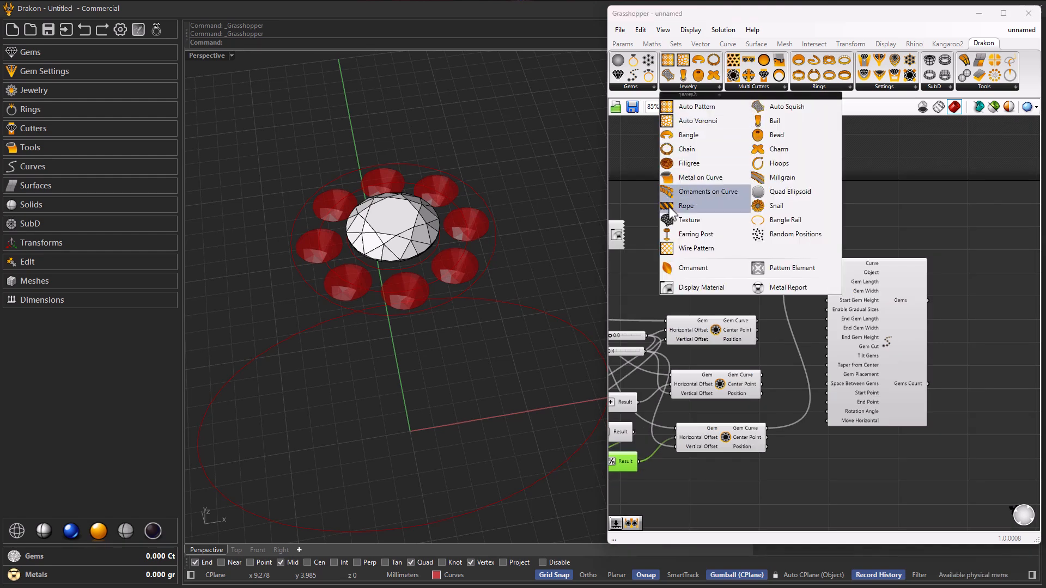
drag(684, 282, 823, 274)
drag(950, 220, 951, 219)
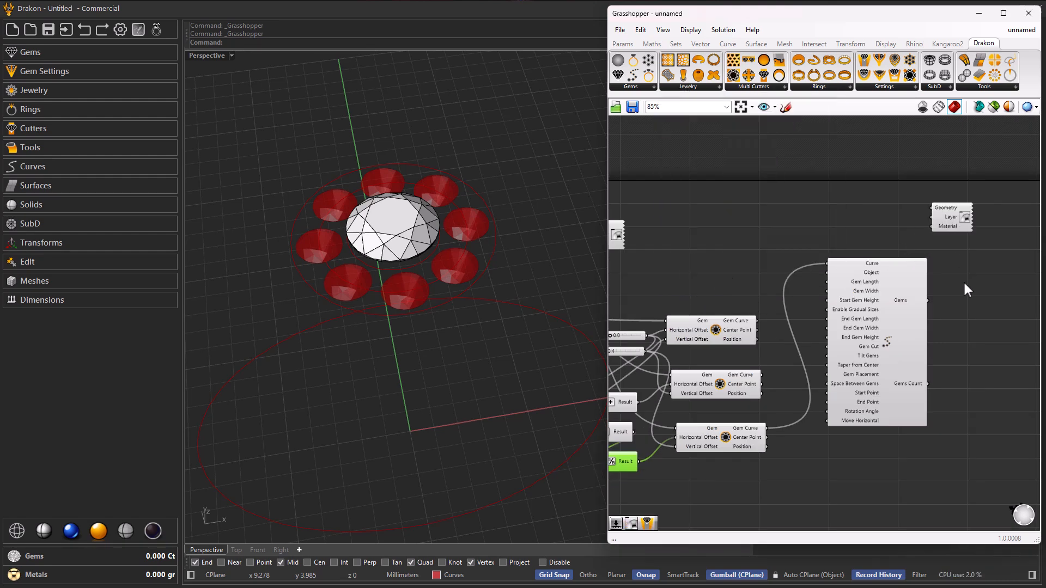
scroll(838, 291, up, 4)
drag(804, 327, 808, 176)
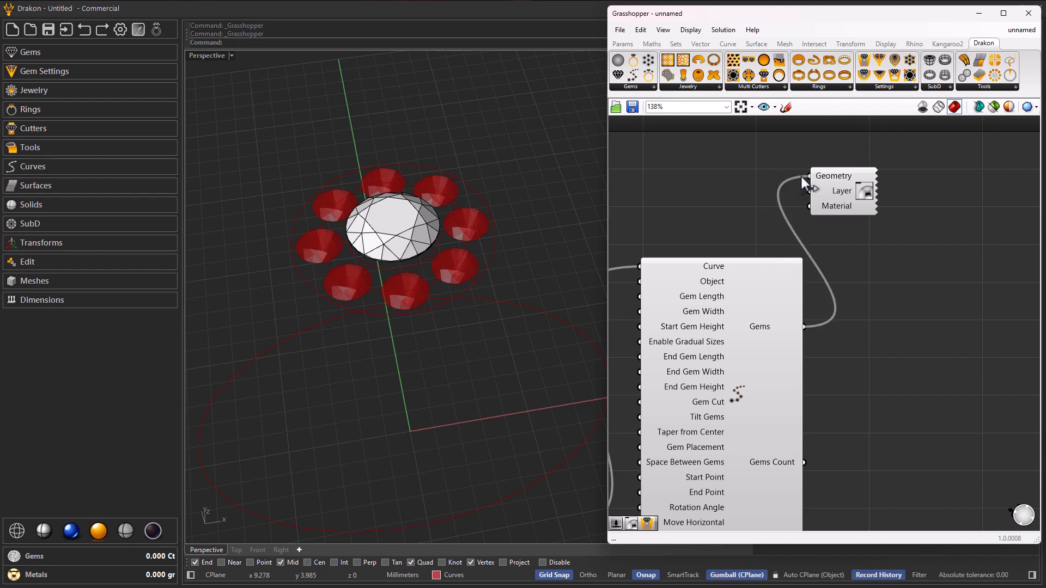
Set the new Display Material component's Layer input to 4
right_click(828, 191)
mouse_move(852, 299)
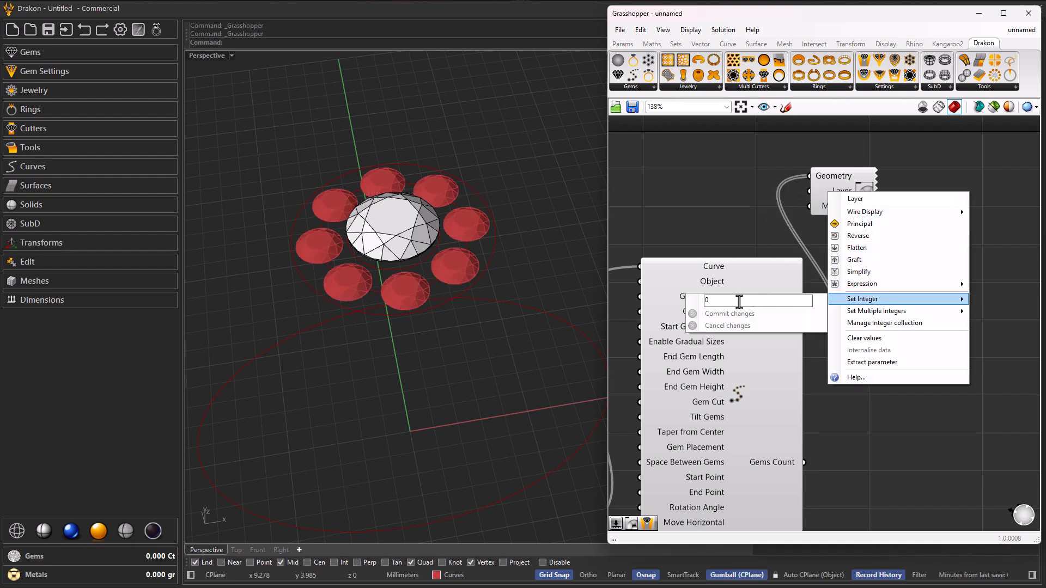
drag(751, 301, 700, 302)
text(4)
click(717, 316)
scroll(872, 352, down, 5)
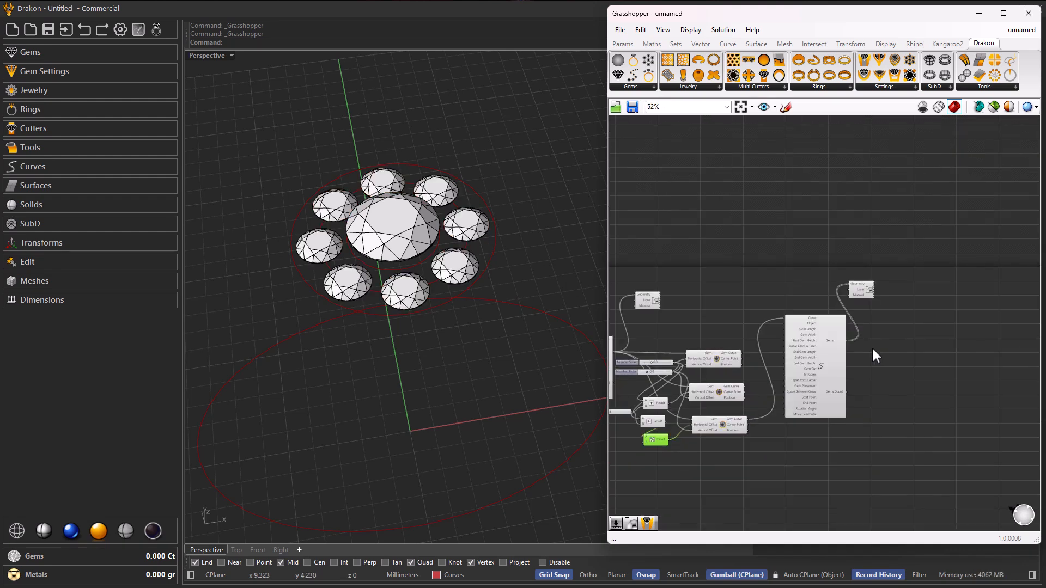
Connect the 1.8 number slider to the Gem Length, Gem Width and Start Gem Height inputs of the gems-along-curve component
scroll(810, 381, up, 5)
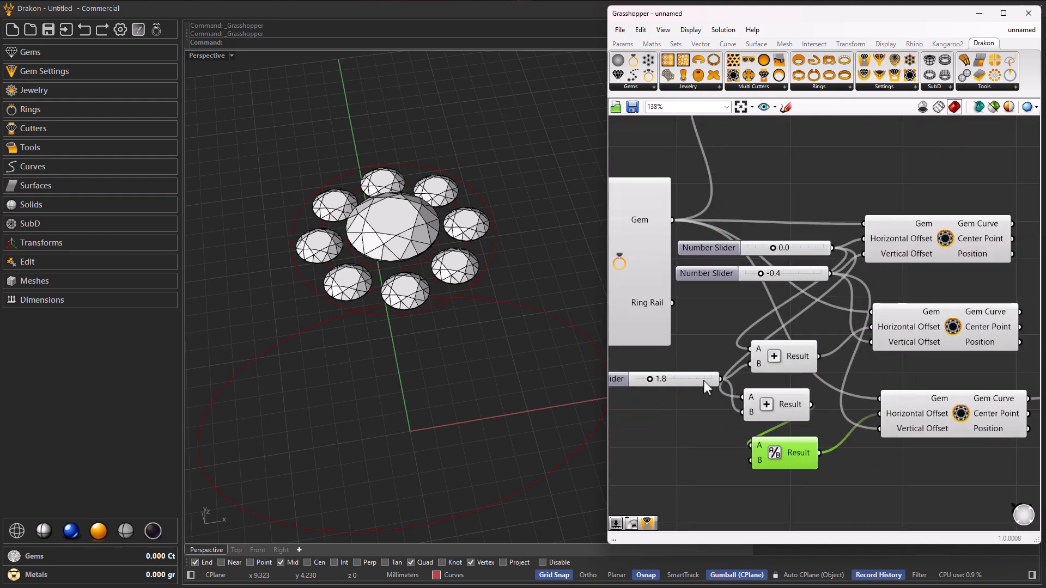
drag(703, 381, 676, 383)
scroll(675, 395, down, 2)
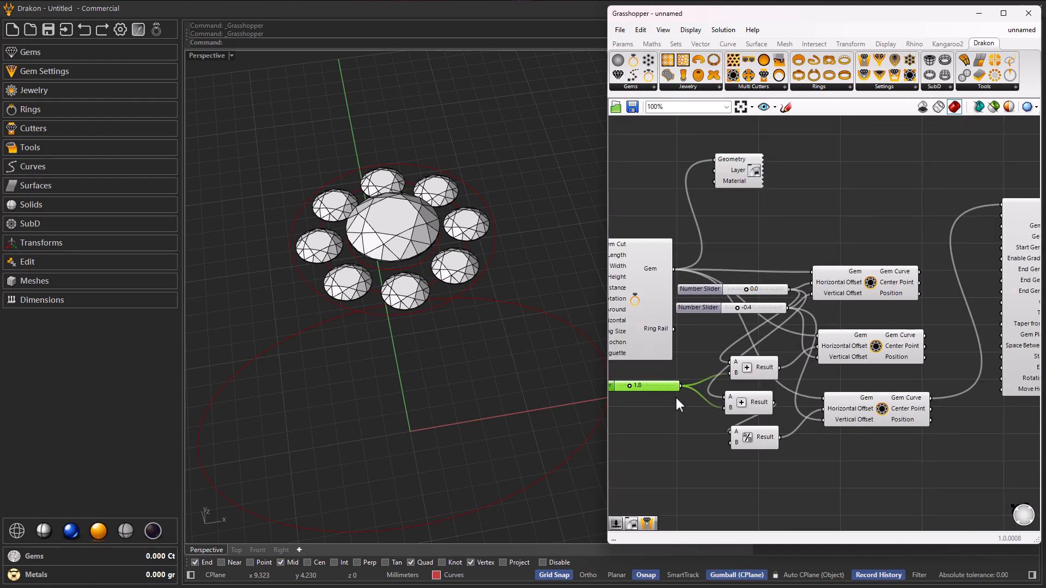
scroll(700, 380, up, 2)
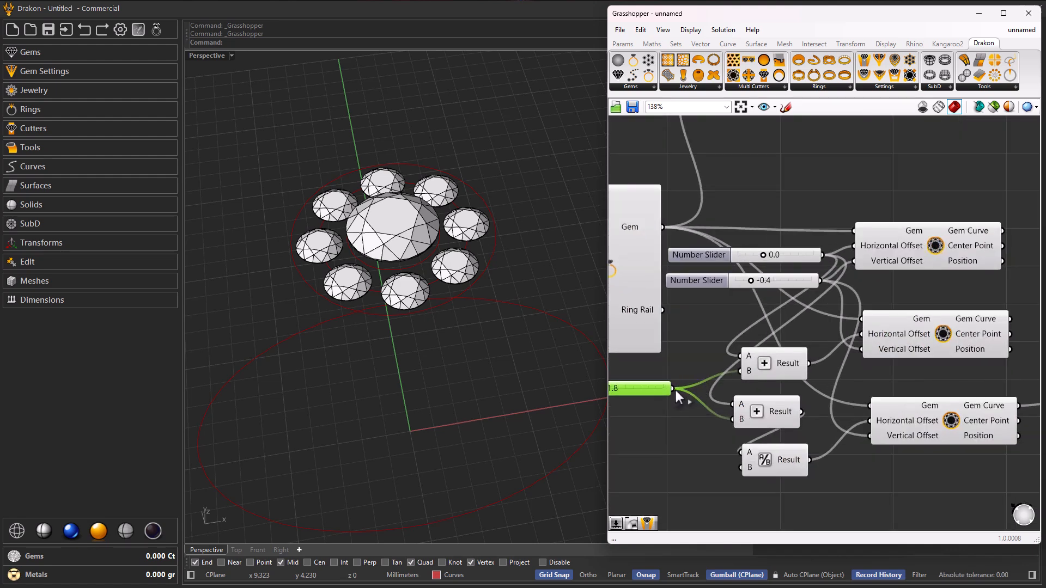
scroll(672, 429, down, 3)
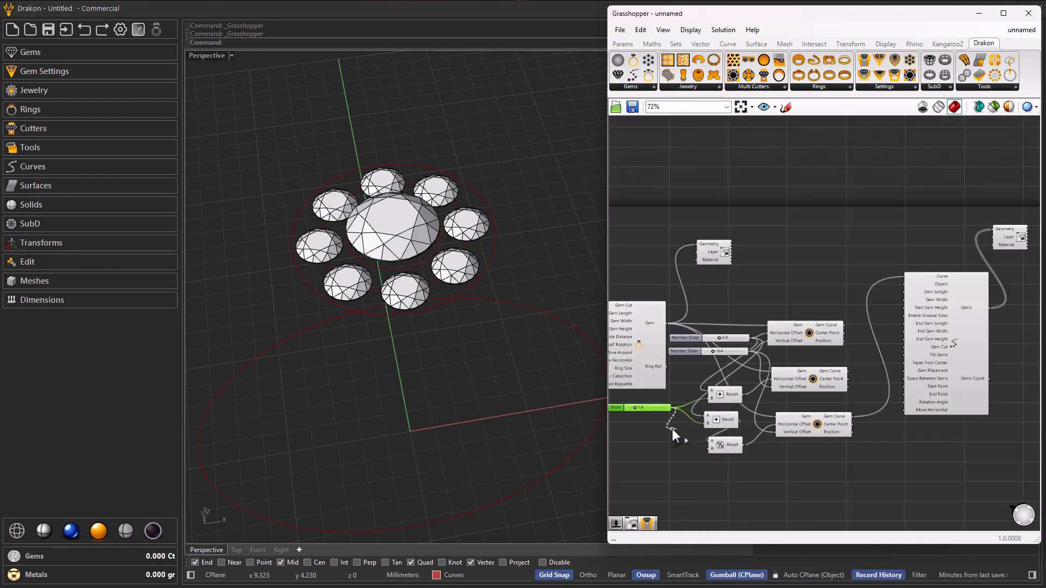
scroll(856, 313, up, 4)
drag(856, 313, 922, 293)
scroll(916, 291, down, 3)
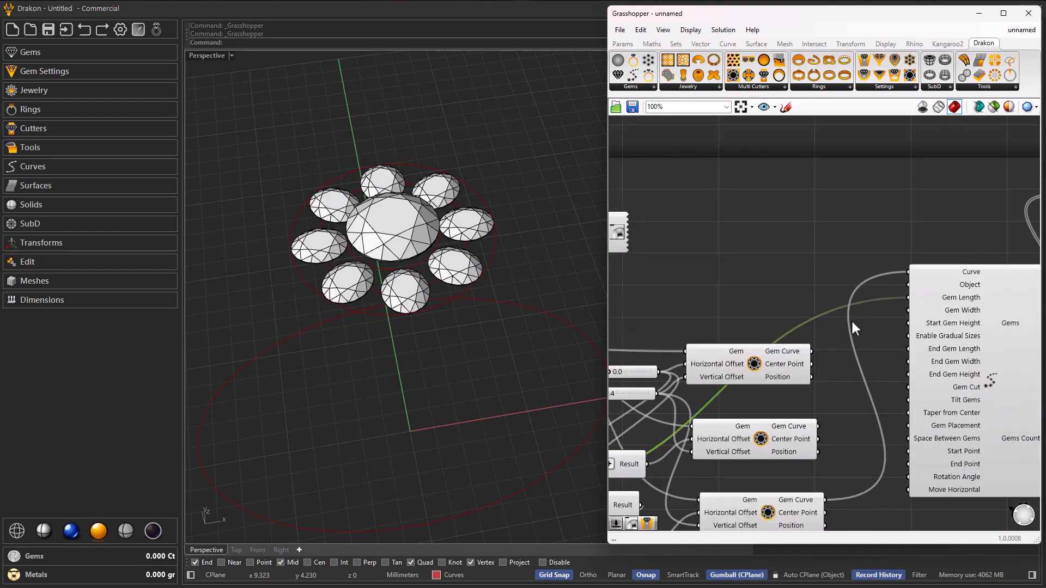
drag(619, 439, 891, 312)
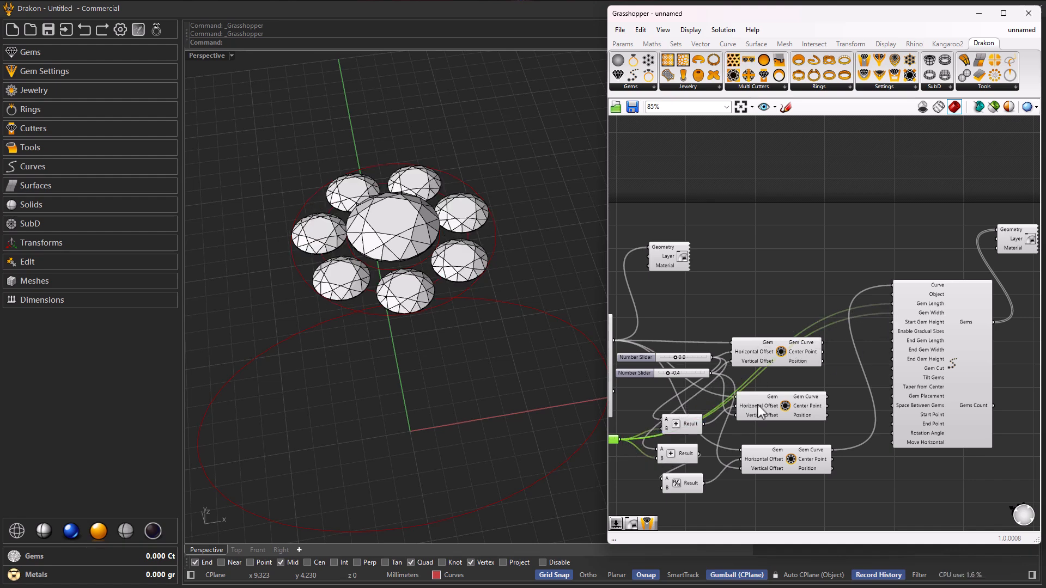
drag(618, 437, 887, 321)
Apply the expression x*0.6 to the Start Gem Height input of the gems-along-curve component
scroll(926, 324, up, 3)
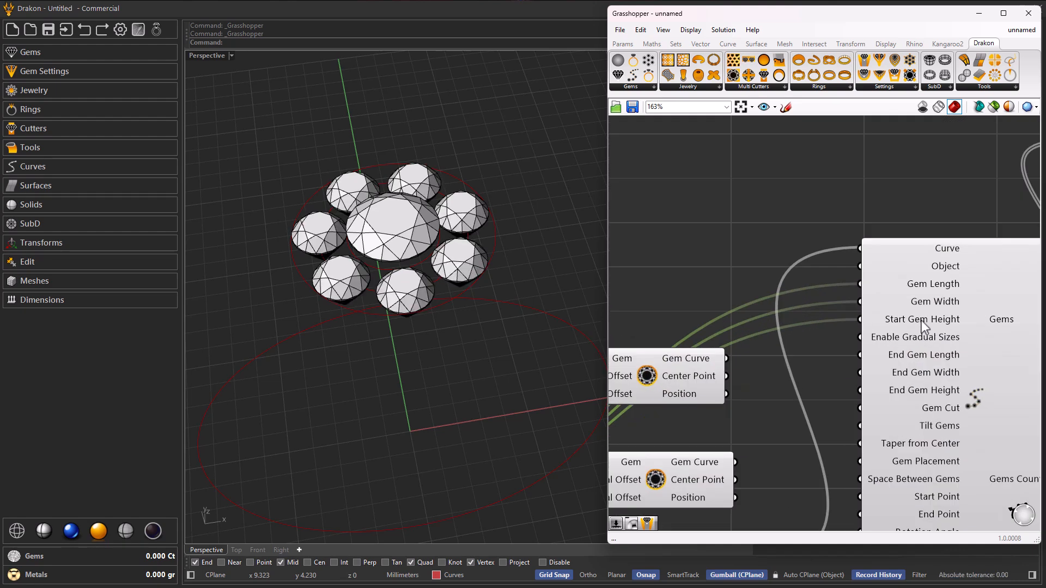
right_click(924, 326)
mouse_move(926, 428)
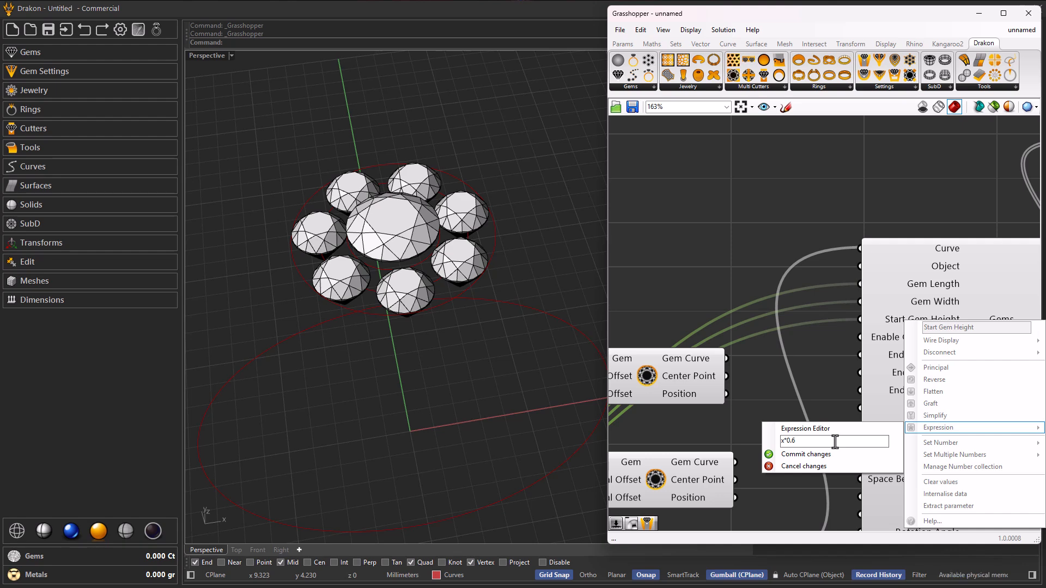
click(813, 456)
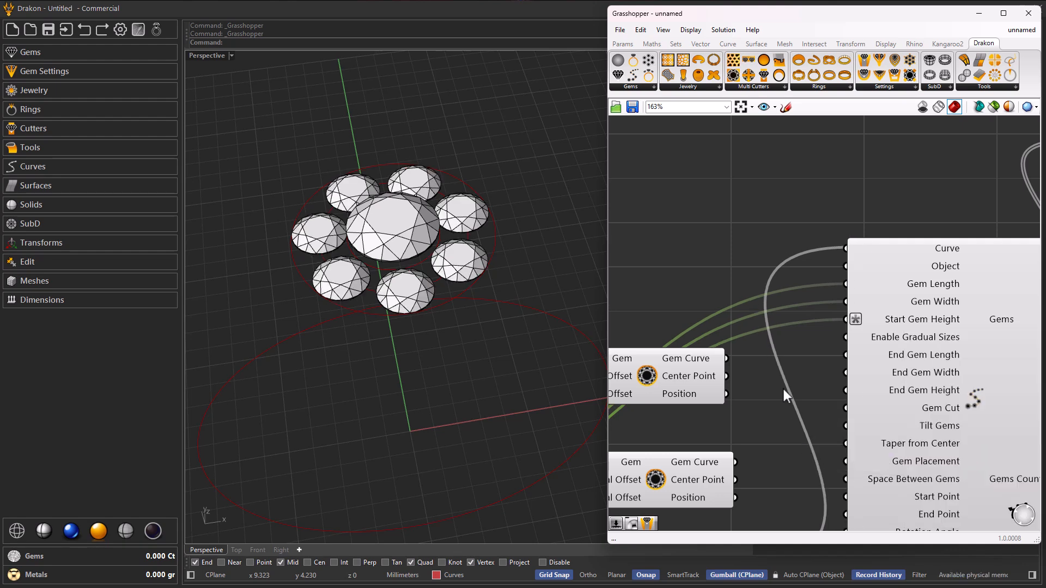
Set the number slider that controls the surrounding gems' size and offset to 1.4
scroll(773, 372, down, 5)
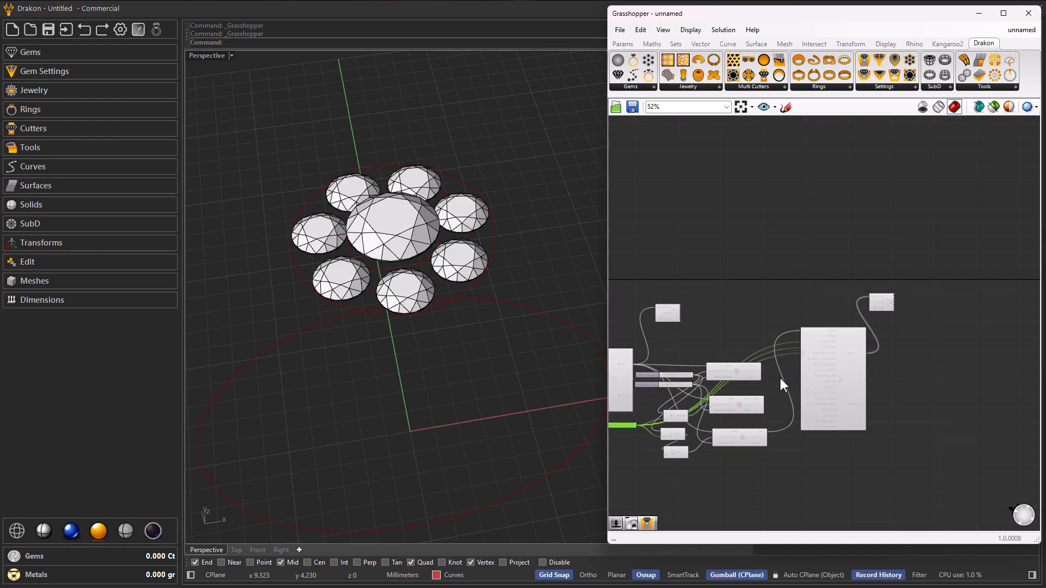
right_drag(779, 374, 873, 345)
scroll(703, 397, up, 7)
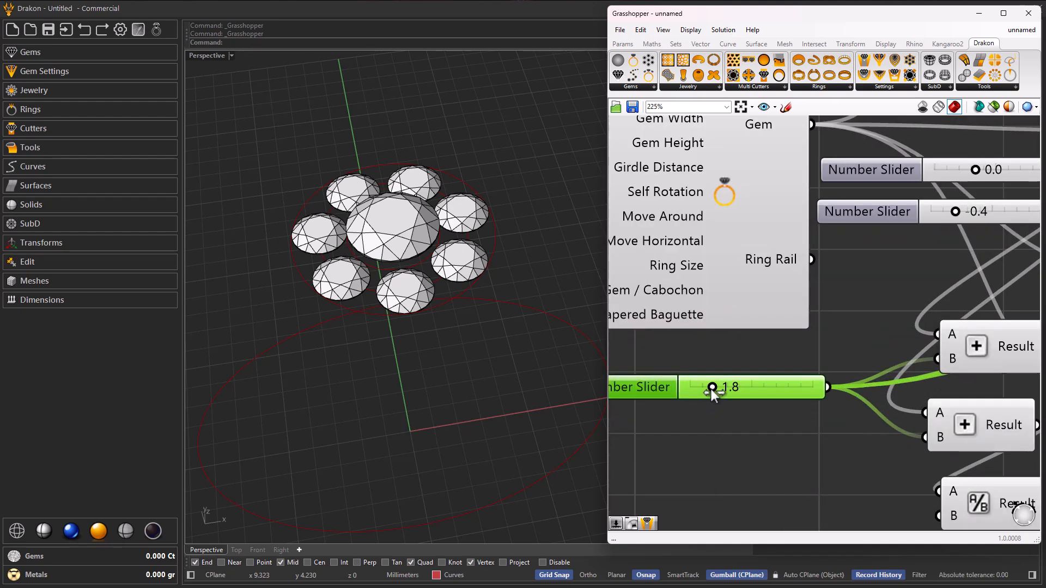
drag(712, 386, 706, 390)
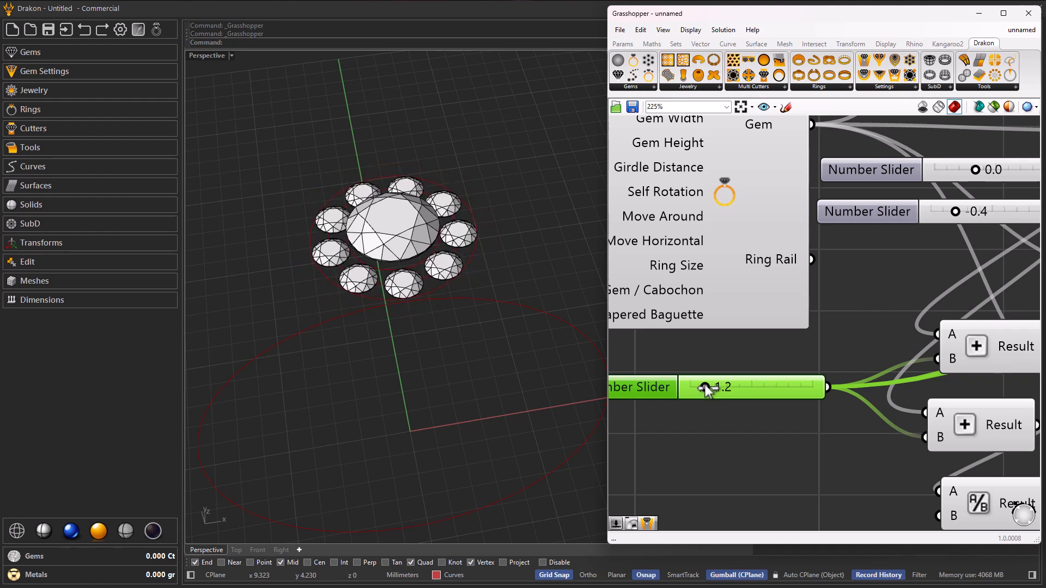
right_drag(460, 322, 452, 371)
scroll(712, 392, up, 3)
drag(699, 382, 704, 388)
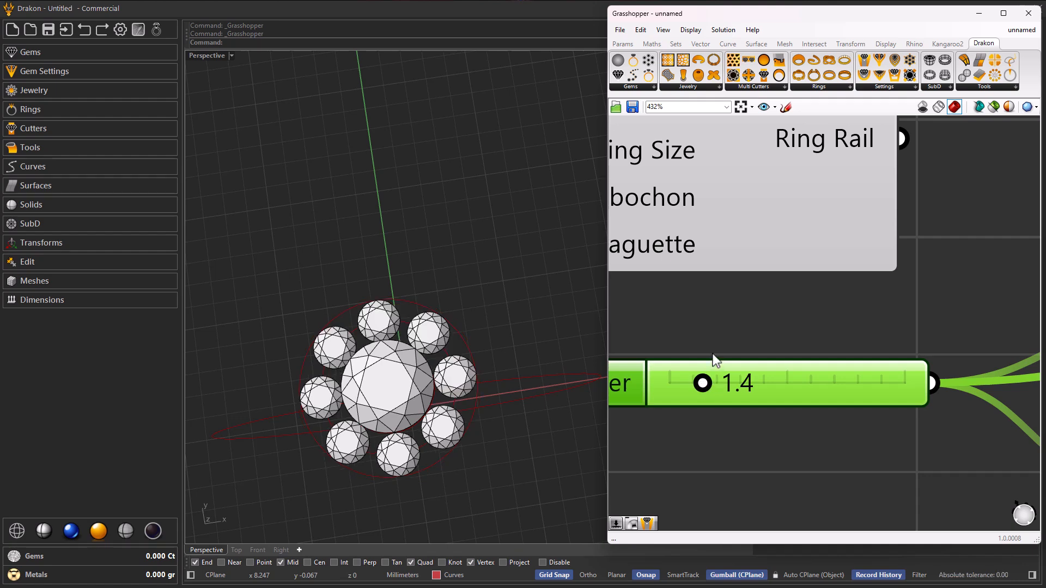
Examine the spacing of the surrounding gems around the centre gem from several angles
scroll(417, 404, up, 6)
right_drag(417, 404, 426, 344)
scroll(427, 380, down, 5)
scroll(426, 344, up, 6)
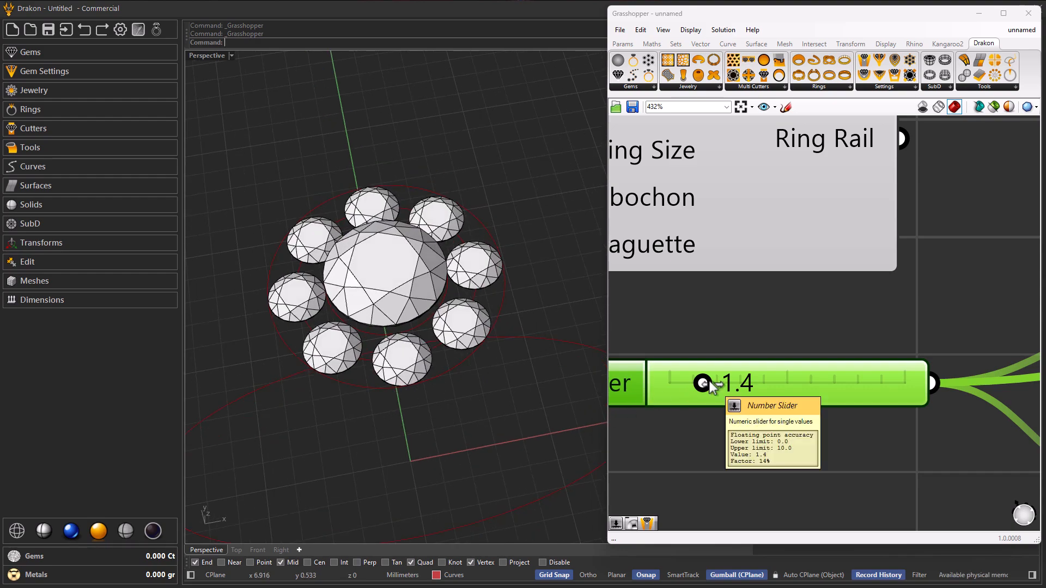
scroll(424, 395, down, 5)
right_drag(425, 395, 416, 423)
scroll(422, 426, up, 5)
Test the centre gem's size slider and leave it at 3.0
scroll(878, 390, down, 8)
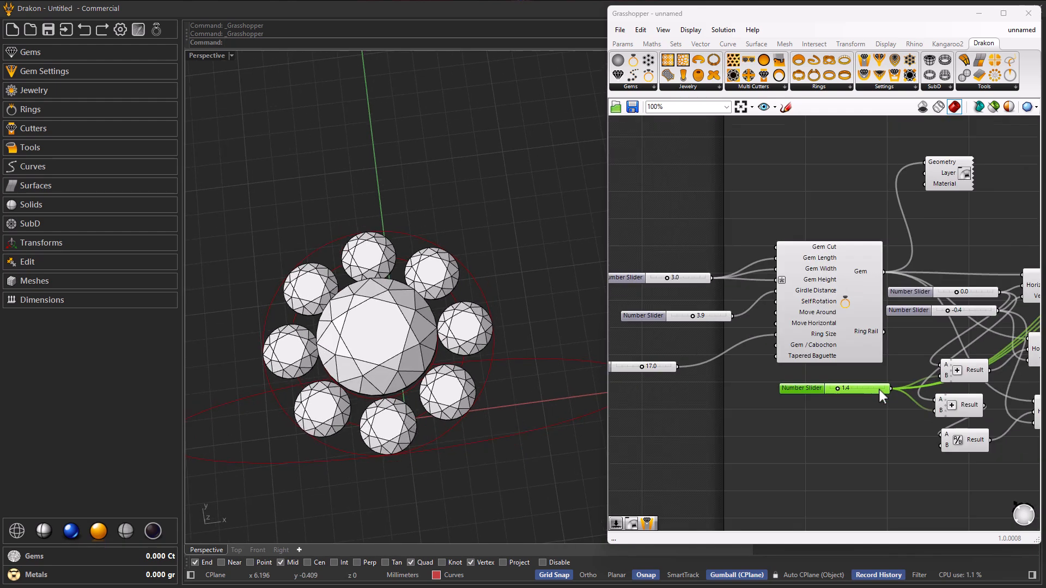
right_drag(864, 367, 899, 385)
scroll(697, 296, up, 5)
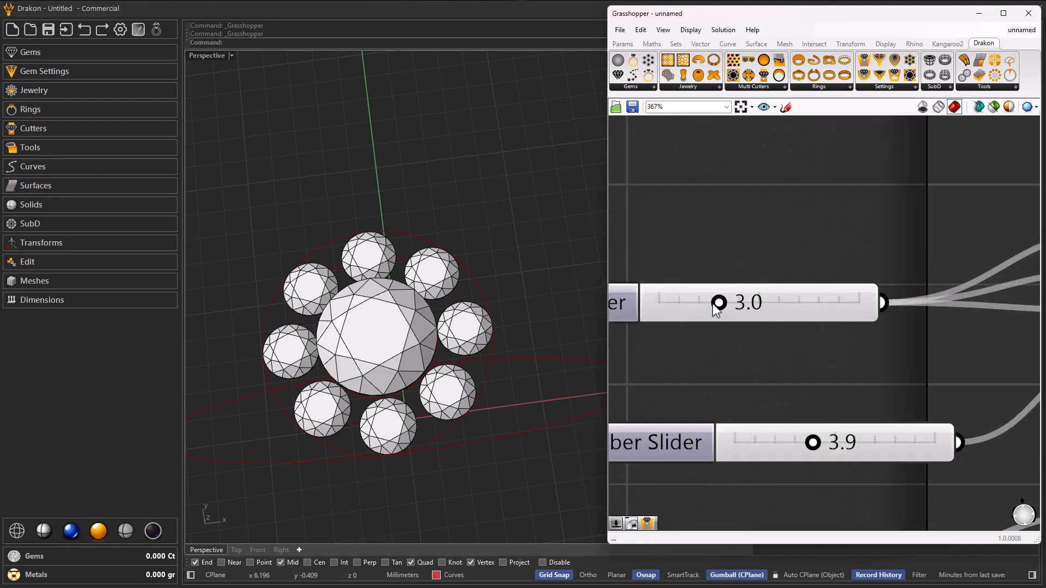
mouse_move(718, 302)
mouse_down()
mouse_move(704, 301)
mouse_move(719, 302)
mouse_up()
right_drag(469, 410, 443, 376)
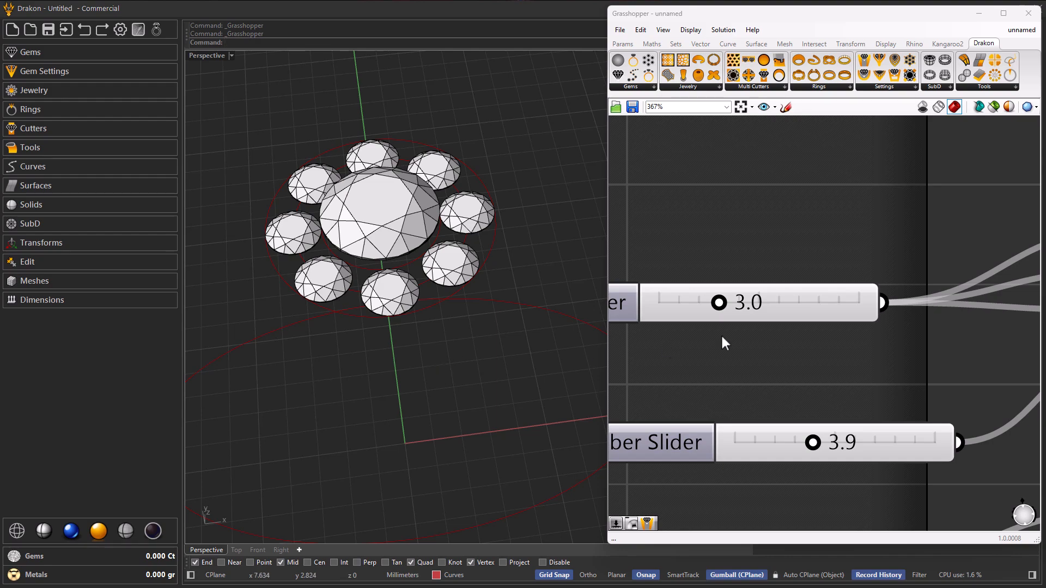
scroll(761, 303, down, 8)
right_drag(843, 410, 747, 417)
click(839, 452)
scroll(738, 416, down, 3)
scroll(902, 348, up, 2)
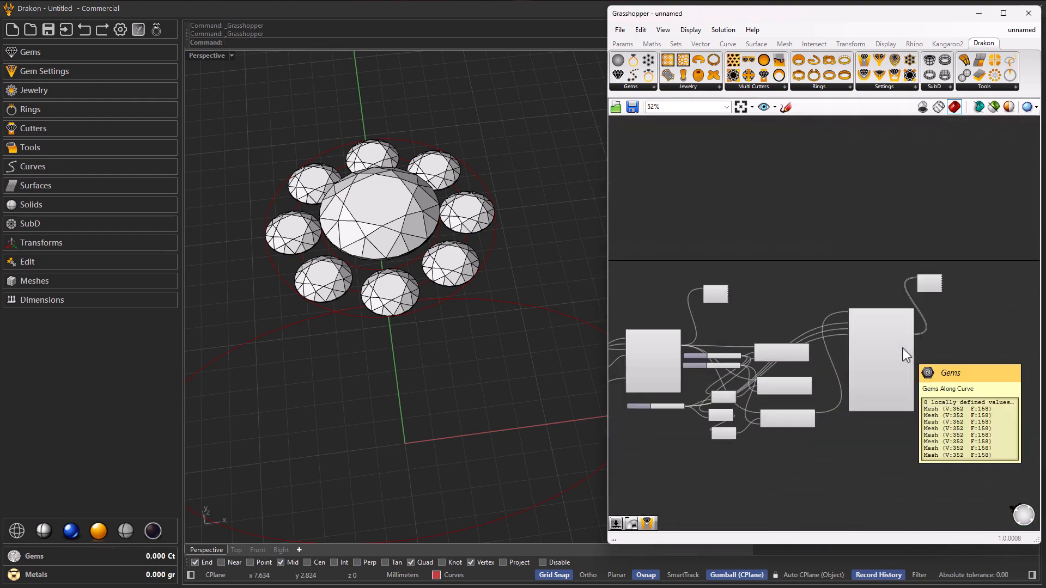
scroll(903, 348, down, 1)
scroll(766, 394, down, 2)
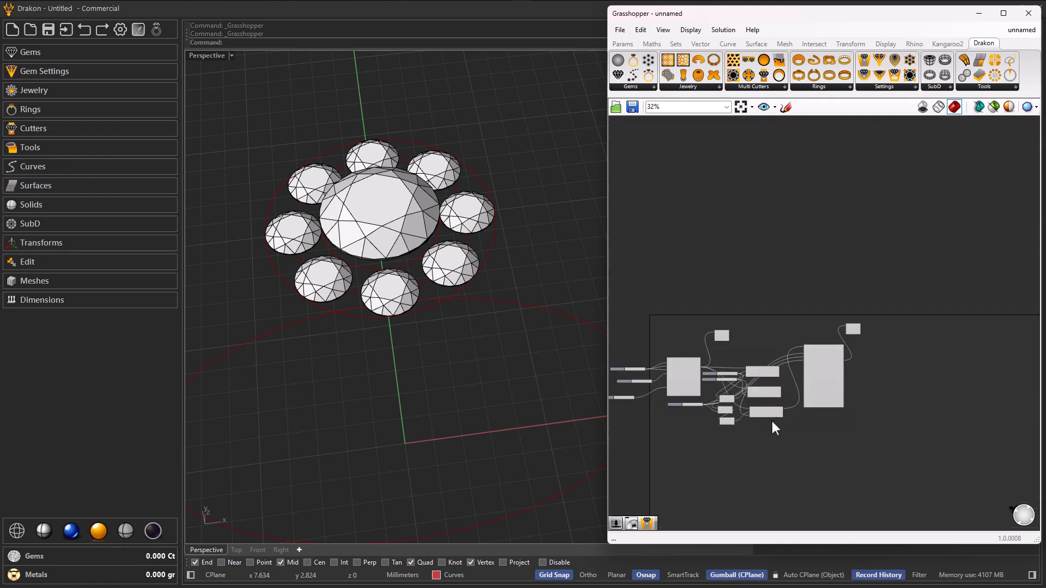
scroll(772, 422, up, 1)
scroll(773, 422, up, 1)
scroll(772, 422, up, 2)
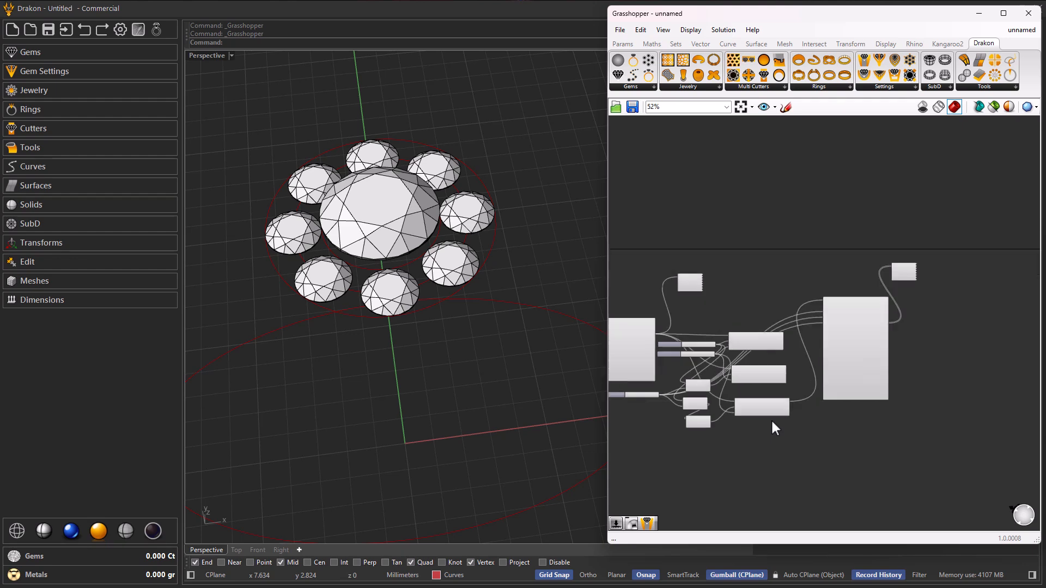
Add a Loft component below the three gem curve components
scroll(773, 422, up, 2)
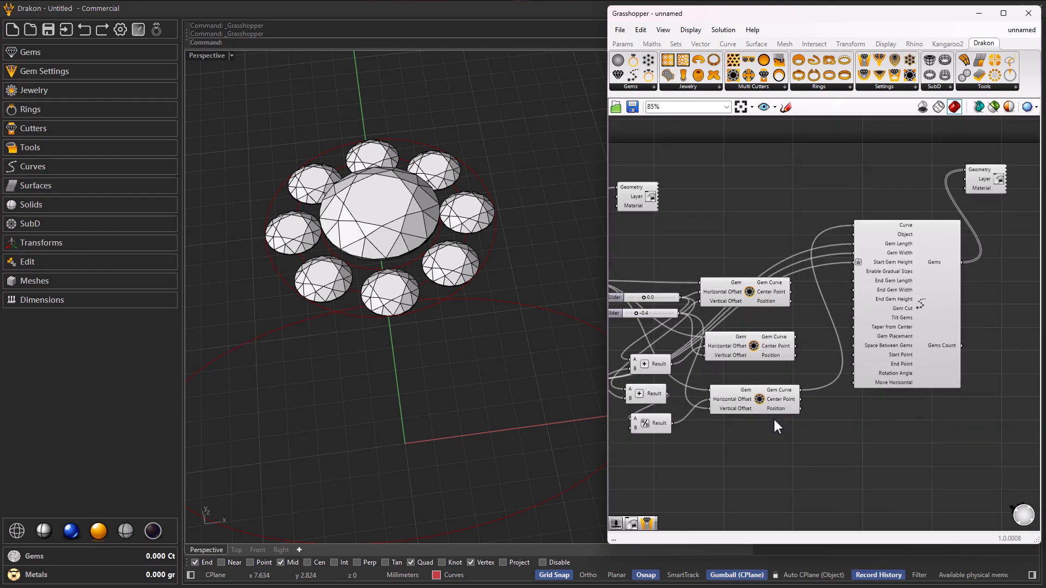
double_click(810, 452)
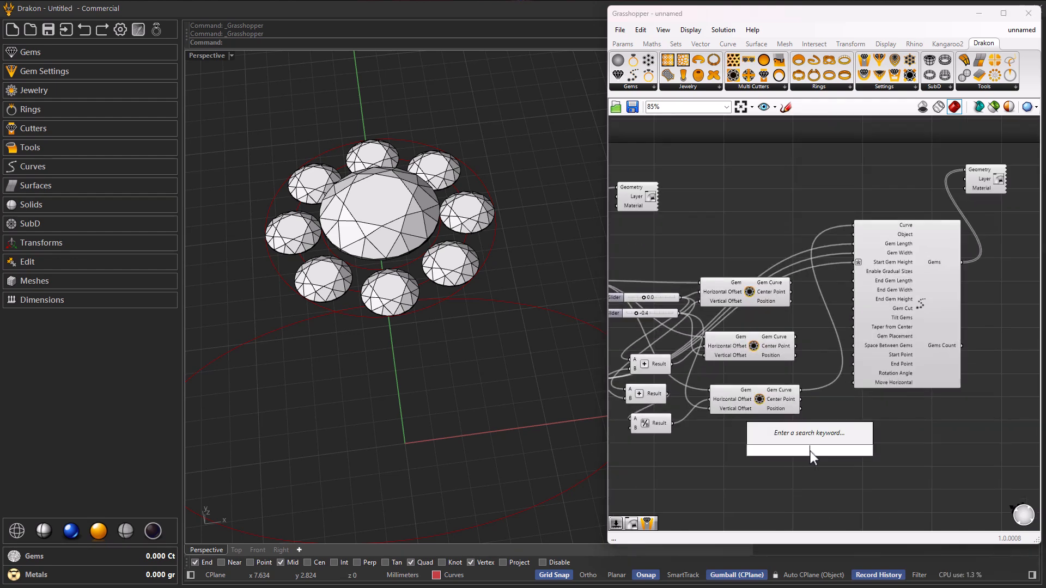
text(loft)
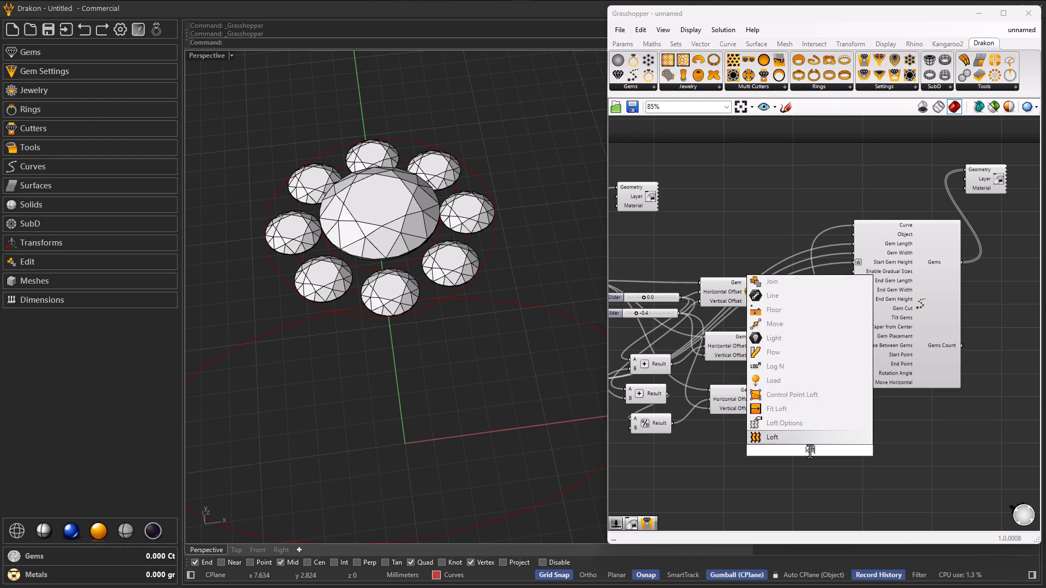
key(Return)
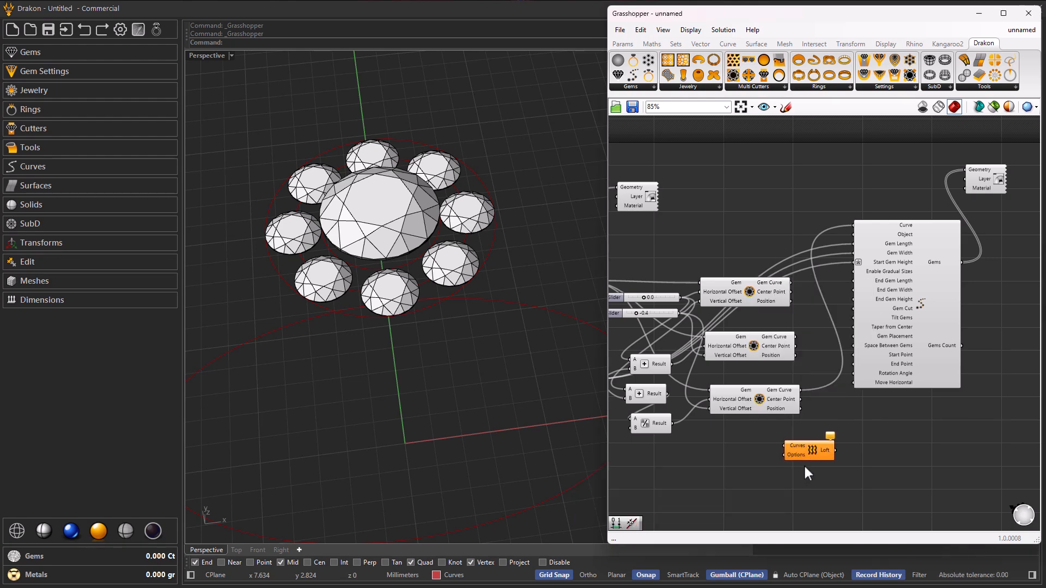
Connect the Gem Curve outputs of the first and second gem curve components to the Loft's Curves input
scroll(803, 463, up, 2)
click(737, 228)
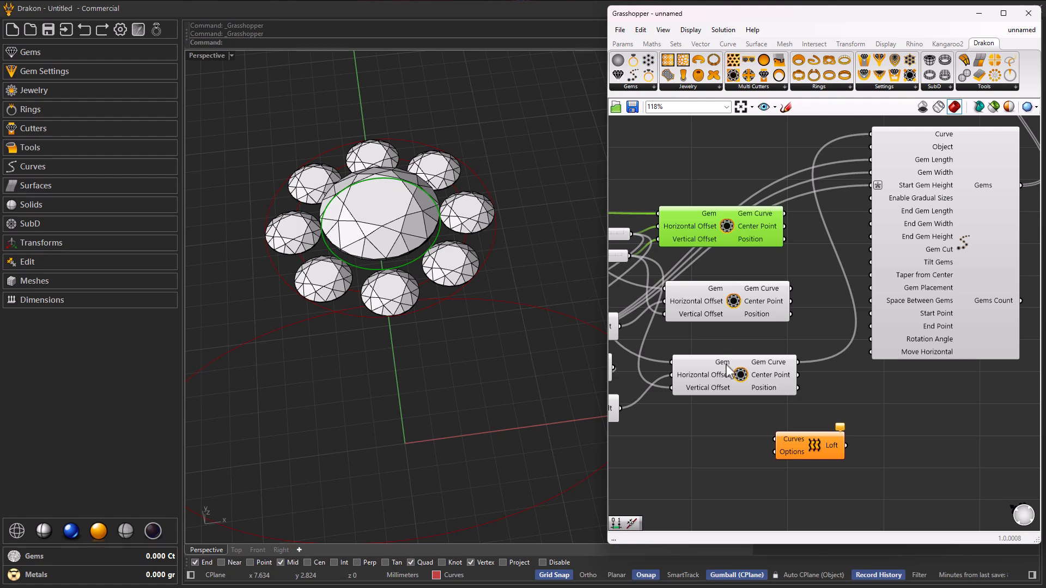
click(732, 380)
click(721, 229)
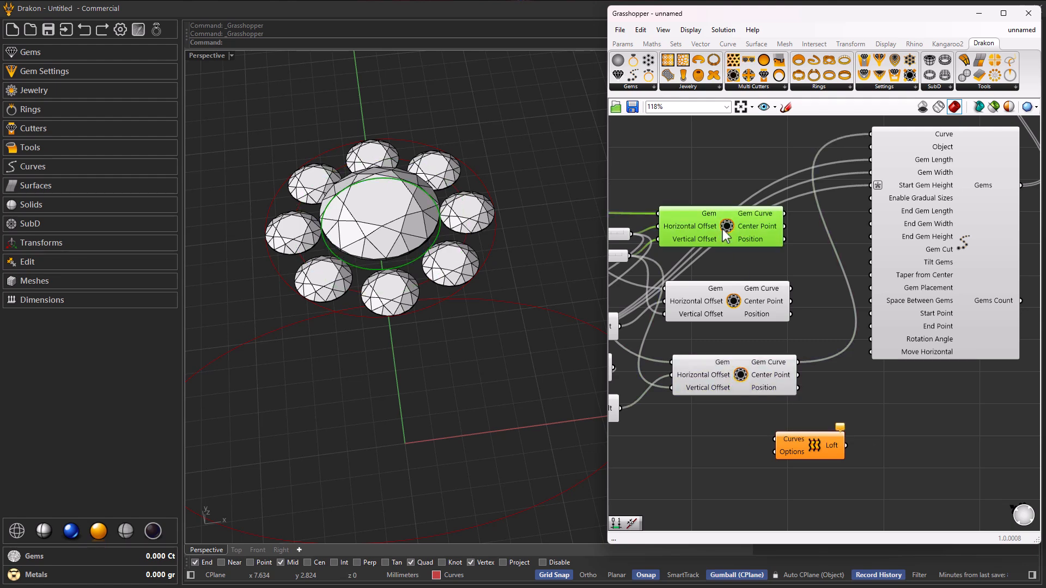
click(728, 302)
drag(785, 214, 780, 438)
shift+drag(791, 288, 775, 439)
click(803, 445)
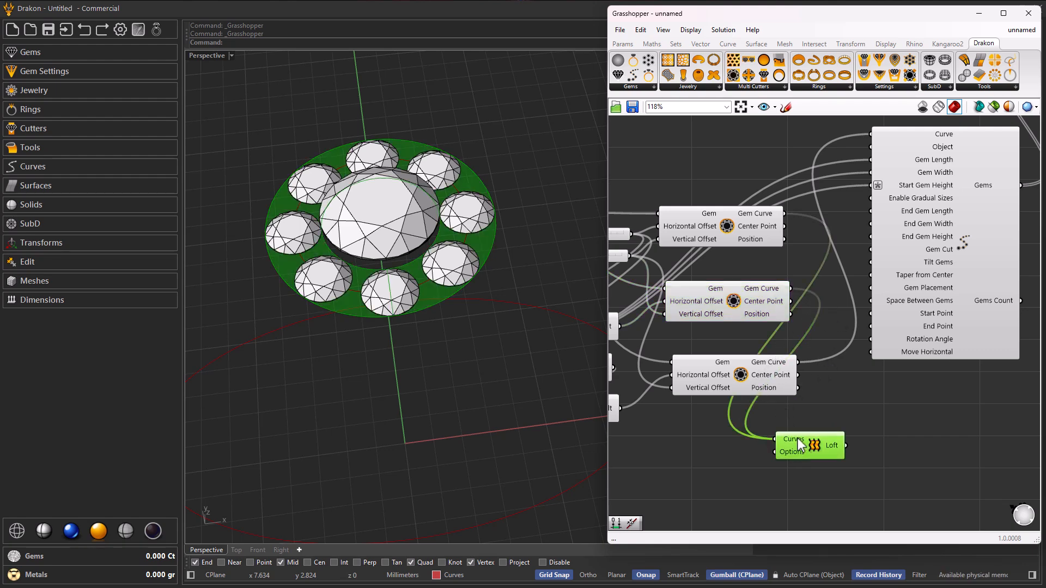
click(712, 436)
Add an Extrude component beside the Loft and connect the Loft output to its Base input
right_drag(712, 438, 665, 413)
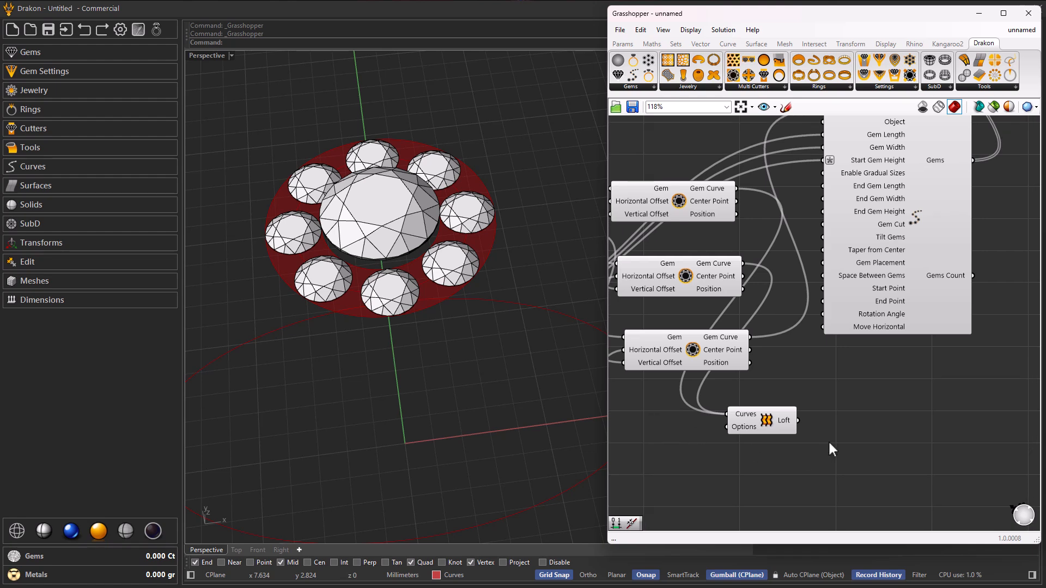
double_click(848, 420)
text(extr)
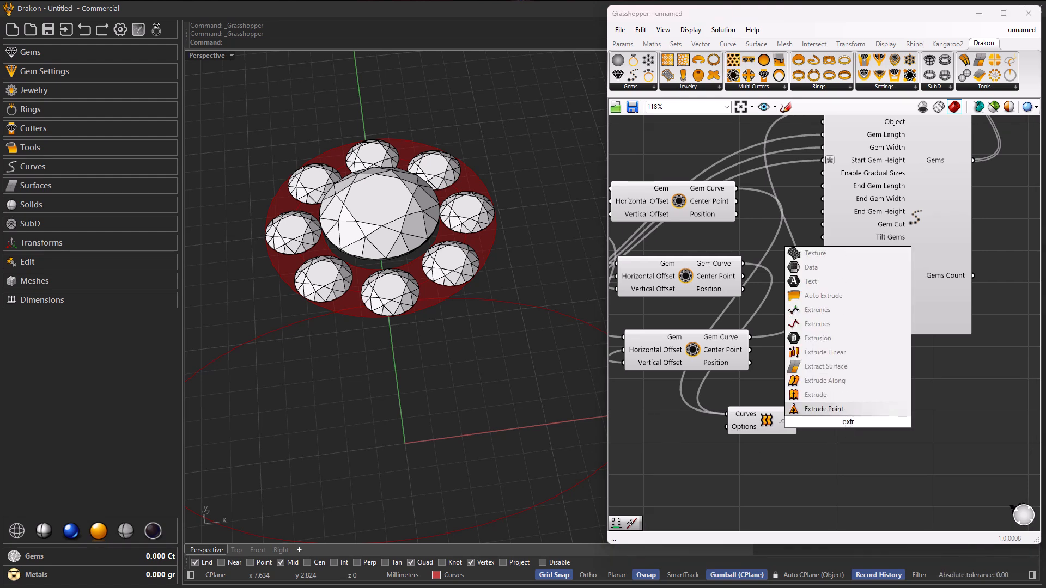
key(Up)
key(Return)
drag(858, 420, 884, 436)
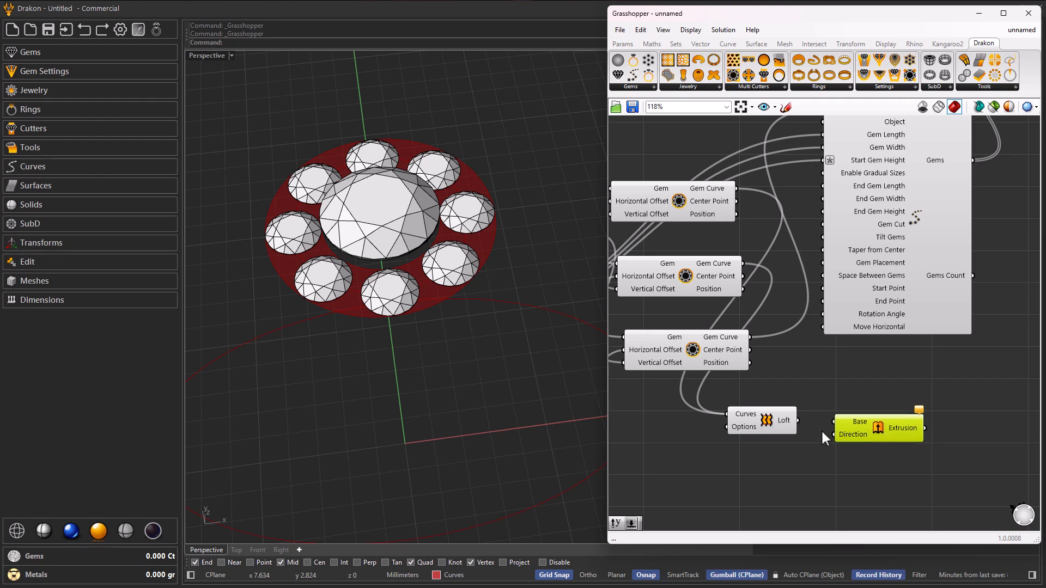
drag(802, 420, 890, 435)
Add a Unit Z vector component below the Loft
double_click(795, 462)
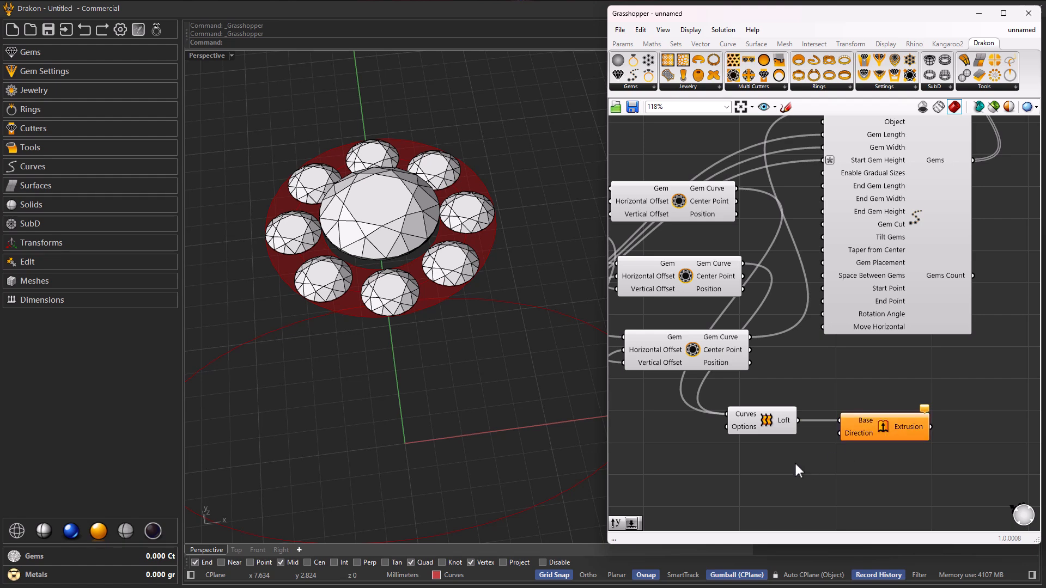
text(z)
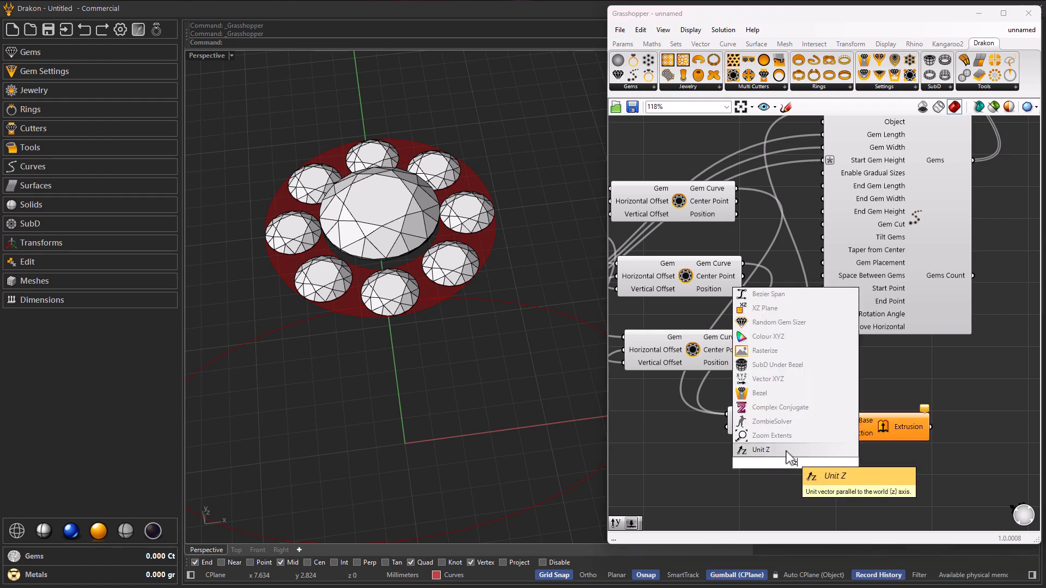
click(788, 452)
drag(814, 462, 799, 458)
Add a -2 to 2 number slider for the Unit Z Factor and connect the unit vector to the Extrude component's Direction
right_drag(799, 458, 861, 431)
click(725, 432)
double_click(723, 430)
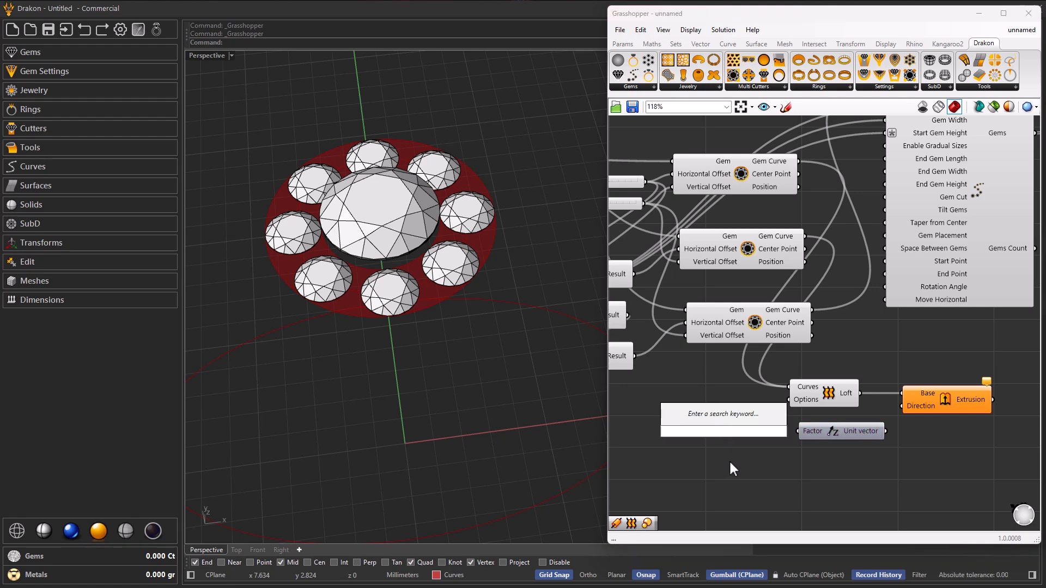
text(-2<)
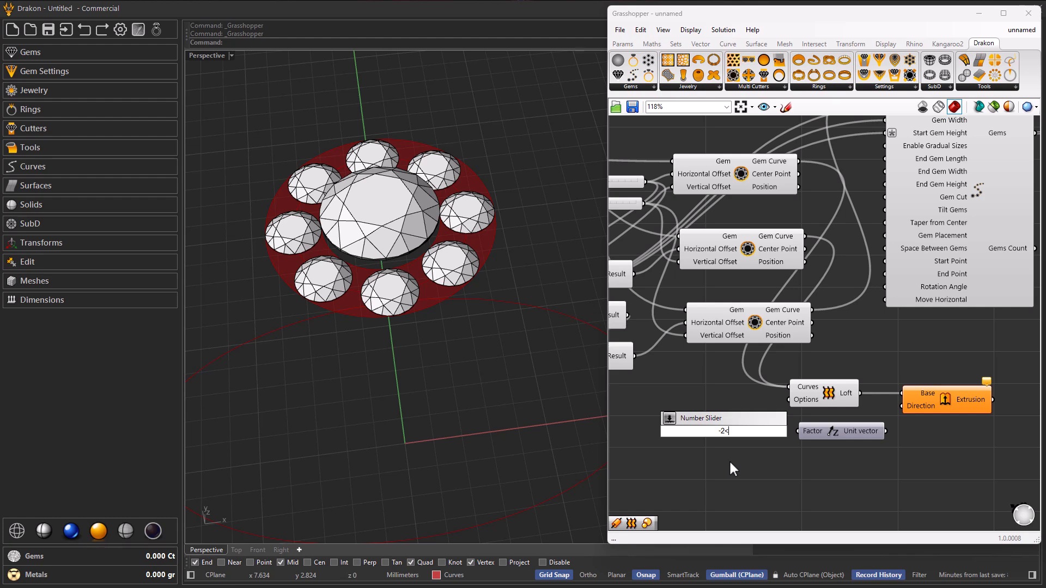
text(2)
key(Return)
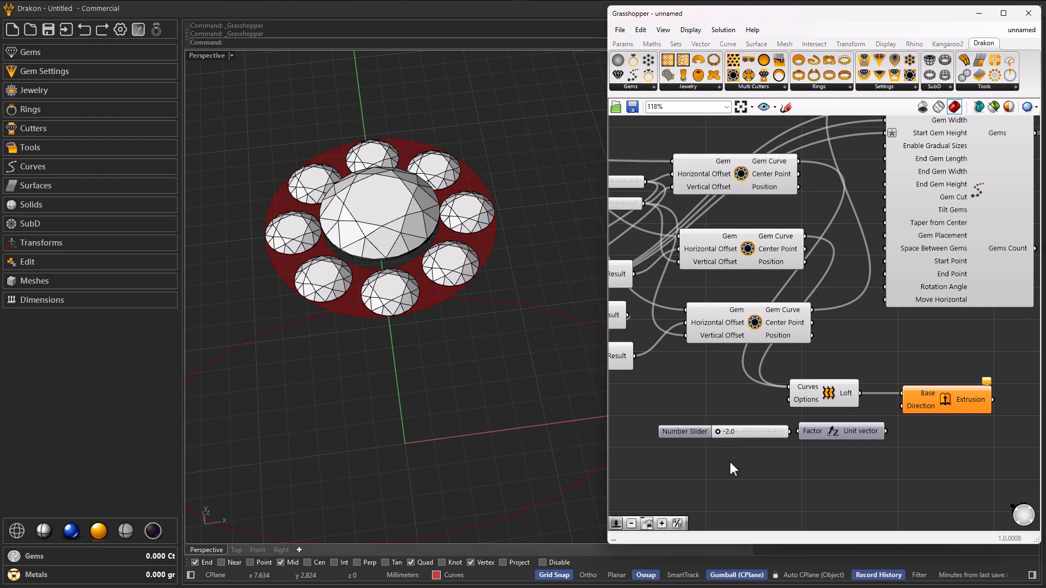
drag(759, 436, 735, 436)
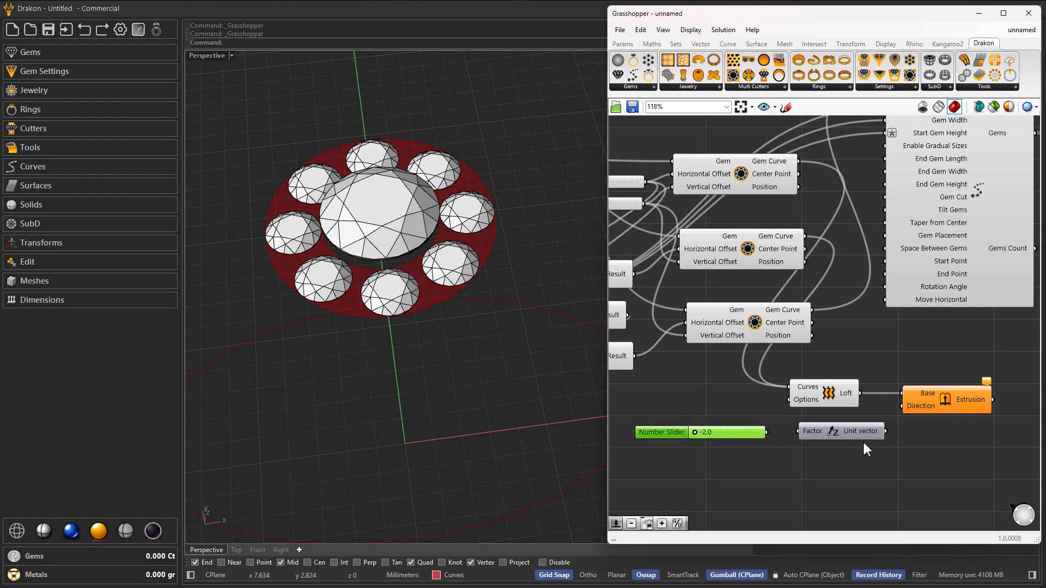
drag(885, 432, 902, 406)
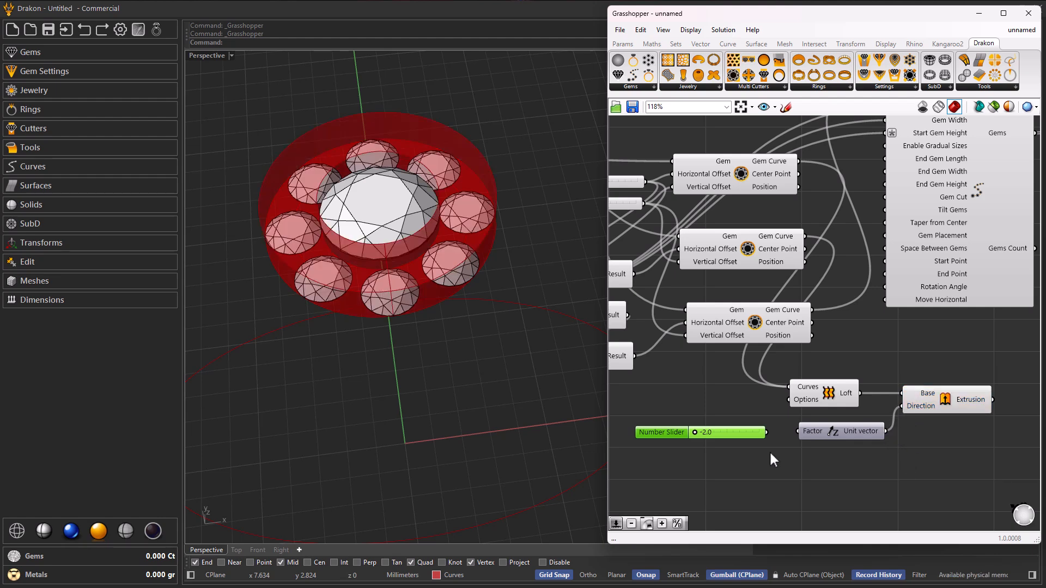
drag(770, 430, 799, 429)
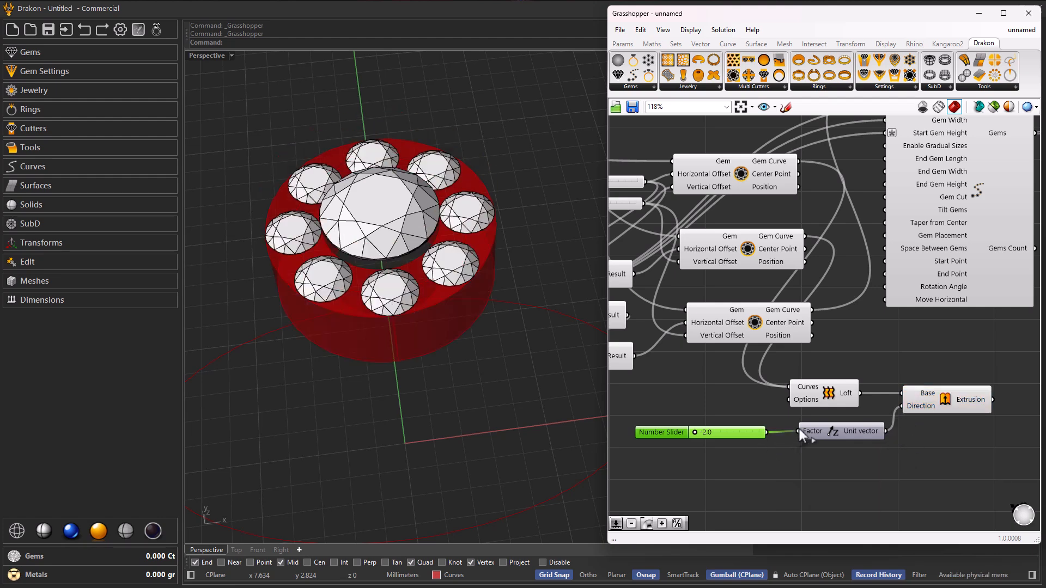
Set the extrusion depth slider to -1.0
scroll(708, 436, up, 4)
drag(674, 422, 714, 426)
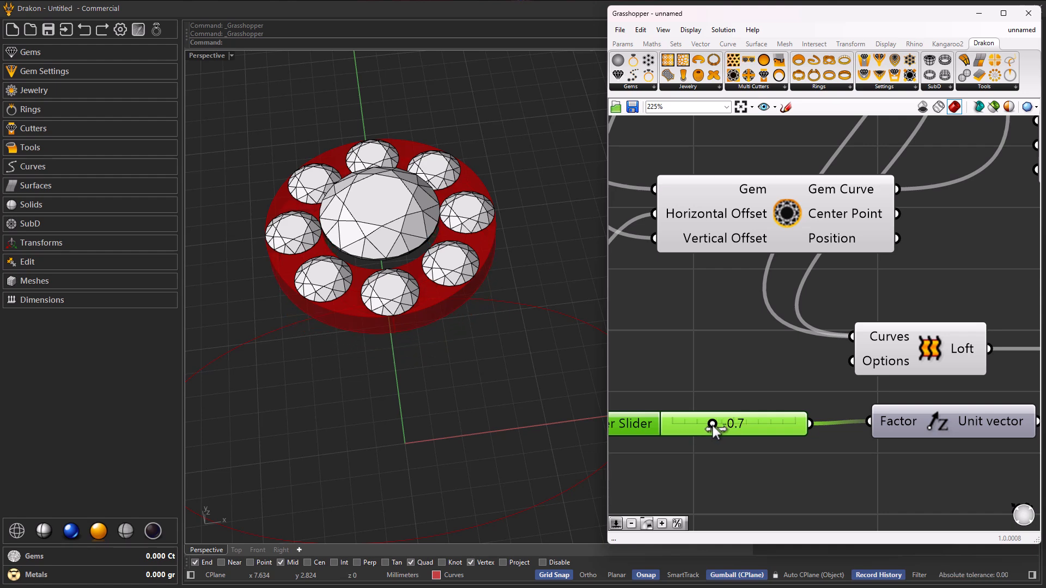
drag(706, 423, 705, 424)
Examine the extruded halo base and how the gems sit in it from several angles and distances
right_drag(501, 425, 492, 347)
scroll(482, 349, down, 6)
right_drag(415, 316, 428, 373)
scroll(450, 376, up, 3)
scroll(448, 371, up, 4)
scroll(435, 349, down, 6)
scroll(426, 343, up, 4)
scroll(409, 301, down, 5)
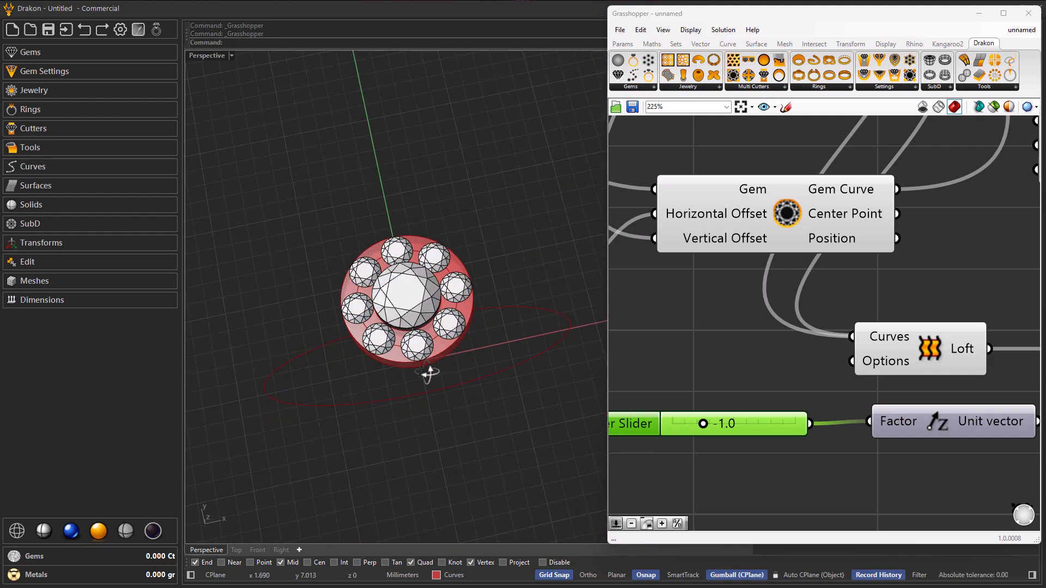
scroll(407, 338, up, 5)
mouse_move(407, 339)
right_down()
mouse_move(398, 337)
mouse_move(416, 326)
right_up()
scroll(410, 319, down, 5)
scroll(427, 313, up, 3)
scroll(676, 367, down, 5)
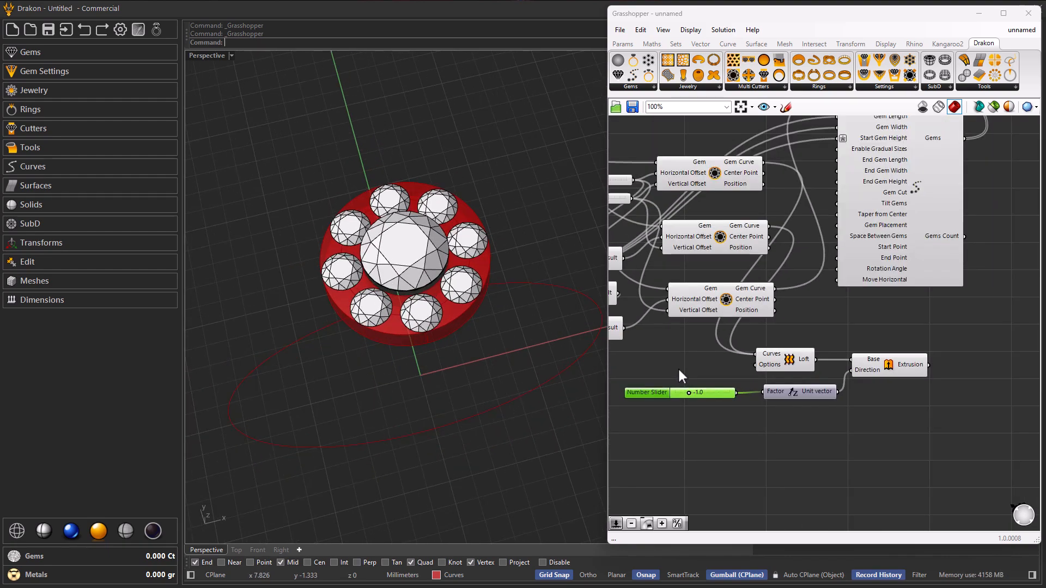
Turn off the preview of the three gem curve components
scroll(760, 414, up, 1)
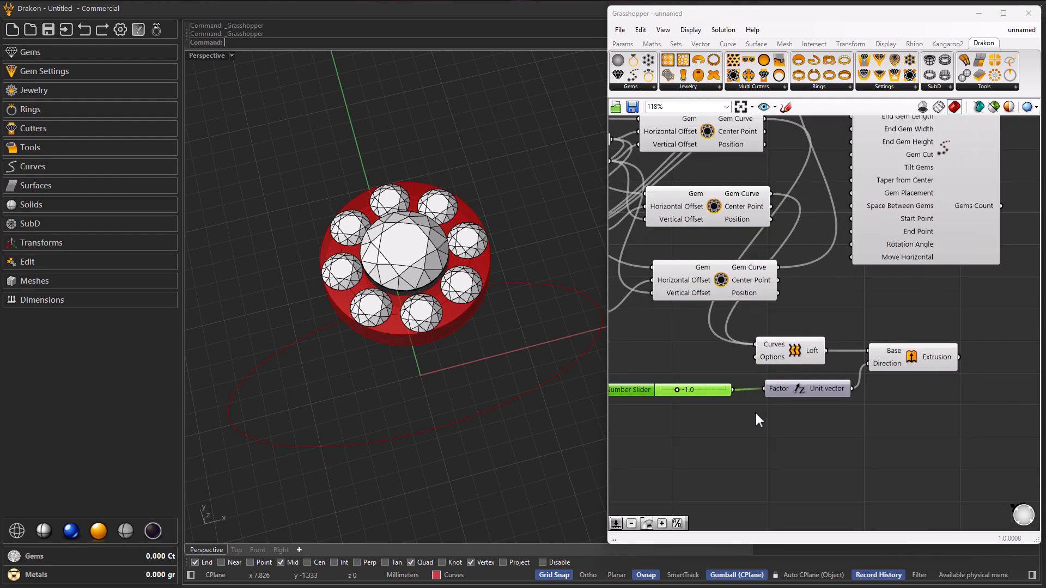
right_drag(875, 401, 891, 427)
drag(703, 335, 678, 157)
middle_click(679, 158)
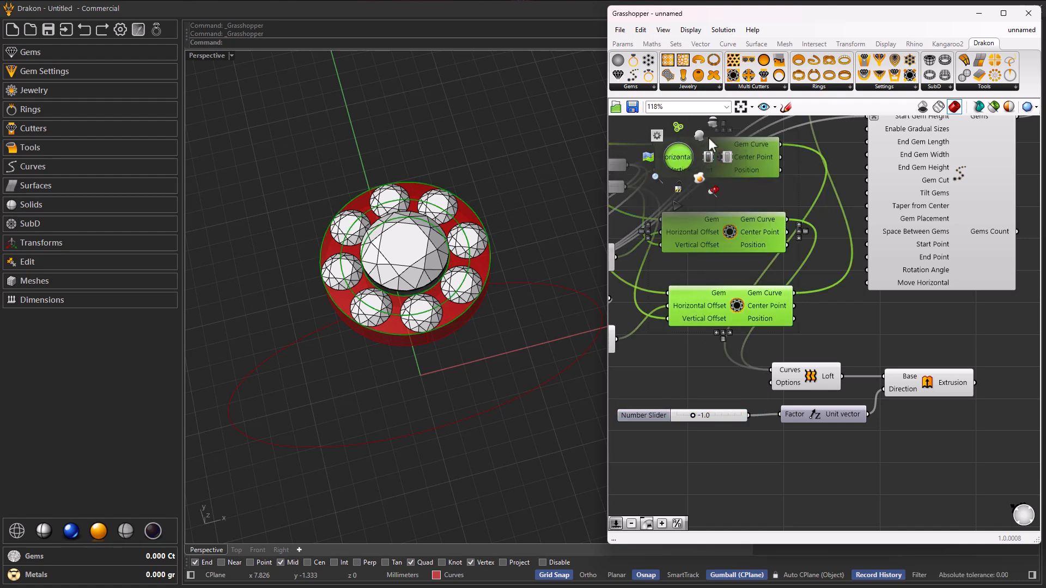
click(670, 366)
Turn off the preview of the Loft component
right_drag(452, 381, 507, 340)
click(820, 377)
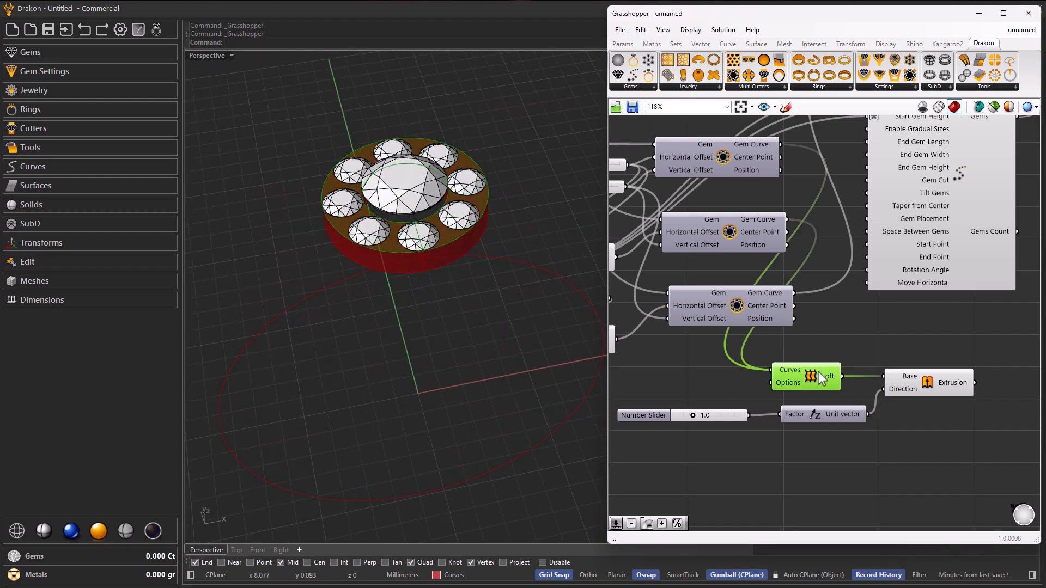
middle_click(818, 376)
right_drag(571, 356, 478, 371)
Add Drakon's Prongs Row component beside the gems-along-curve component
scroll(706, 385, down, 1)
scroll(707, 387, down, 5)
scroll(868, 309, up, 3)
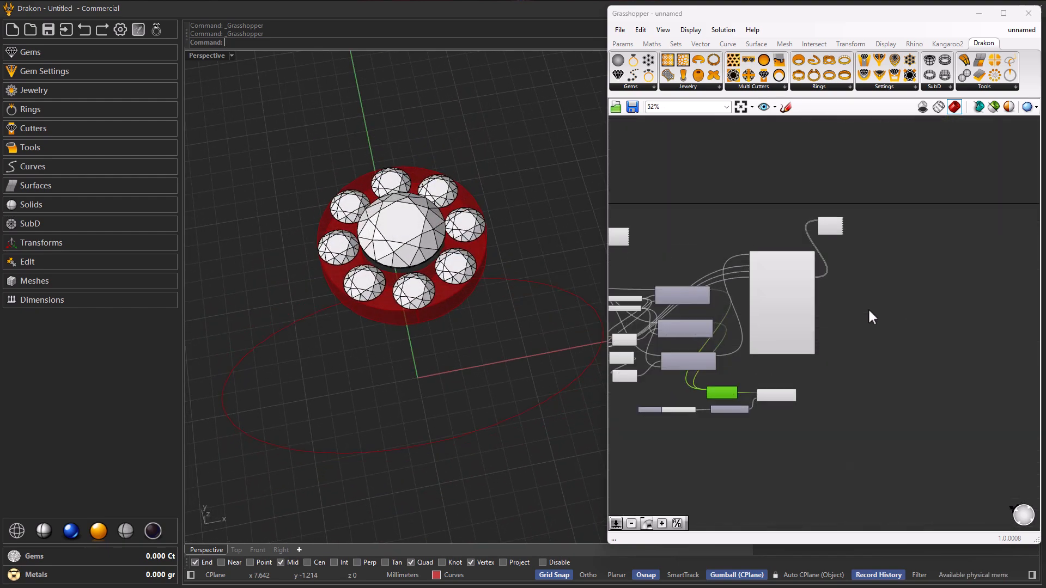
click(881, 88)
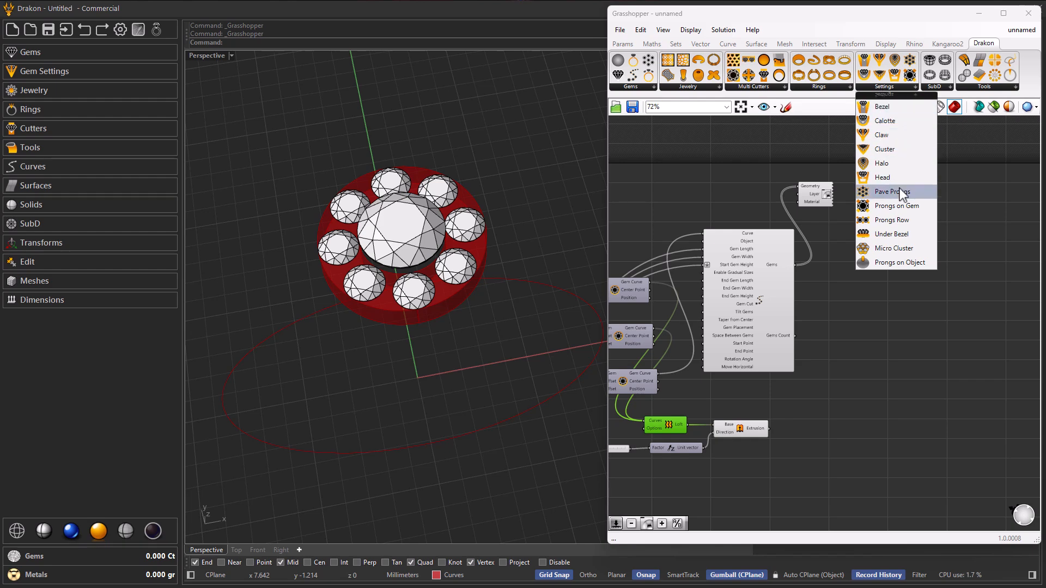
drag(888, 220, 890, 295)
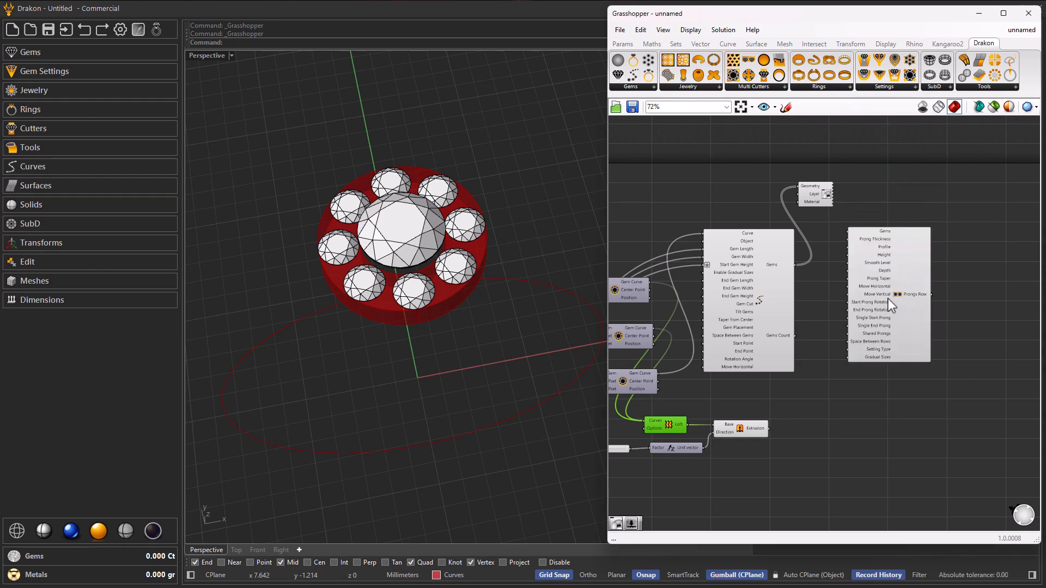
Connect the surrounding gems to the Prongs Row component's Gems input and move the component farther from the gem component
scroll(871, 199, up, 2)
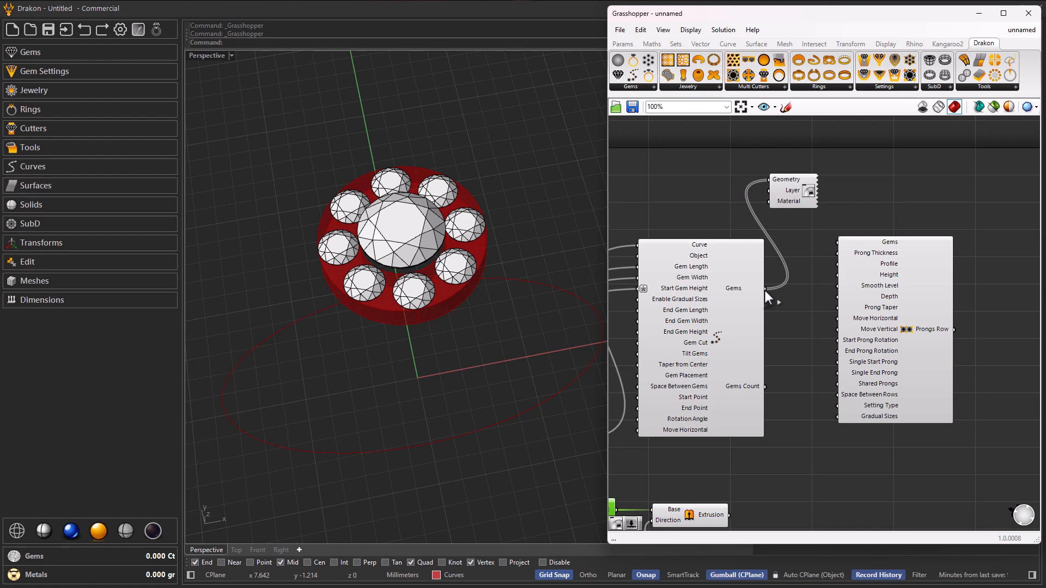
drag(764, 288, 841, 242)
drag(886, 335, 888, 354)
mouse_move(522, 360)
right_down()
mouse_move(521, 397)
mouse_move(515, 354)
right_up()
drag(865, 349, 904, 344)
Connect the extrusion depth slider to the Prongs Row component's Depth input
scroll(898, 328, down, 5)
scroll(712, 430, up, 1)
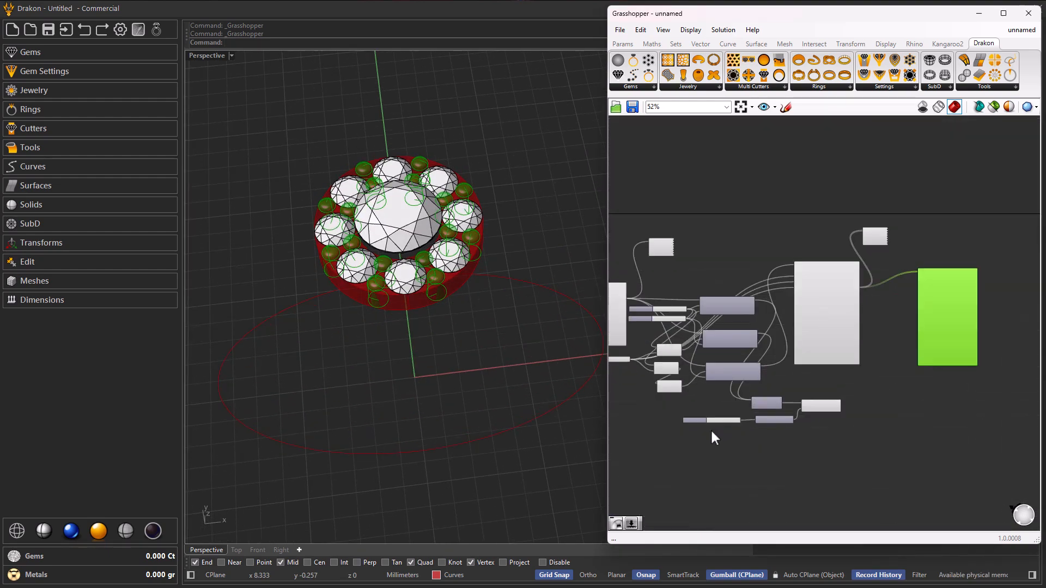
scroll(711, 427, up, 3)
scroll(706, 416, down, 2)
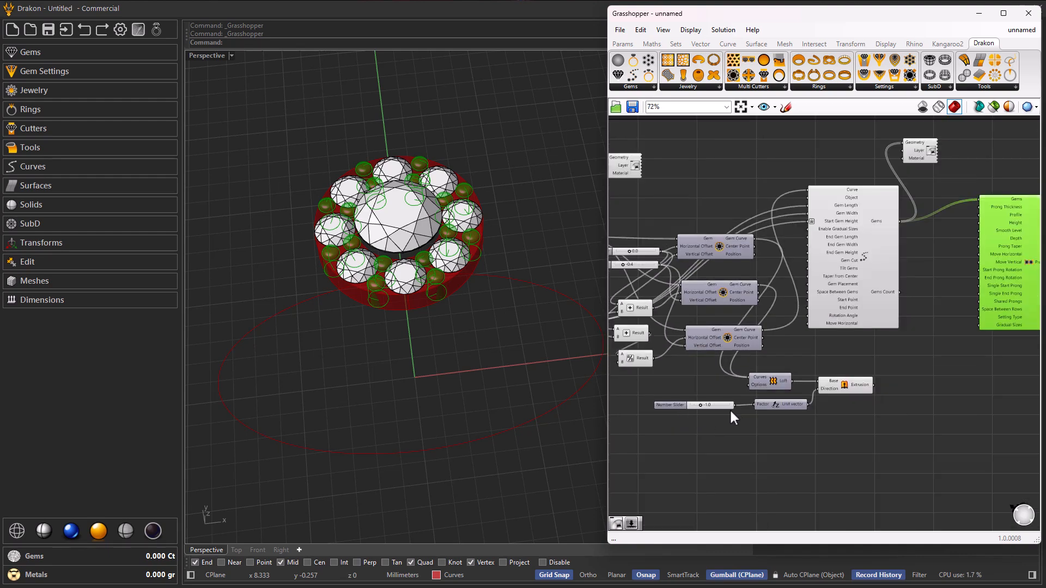
scroll(719, 418, up, 4)
scroll(730, 430, down, 5)
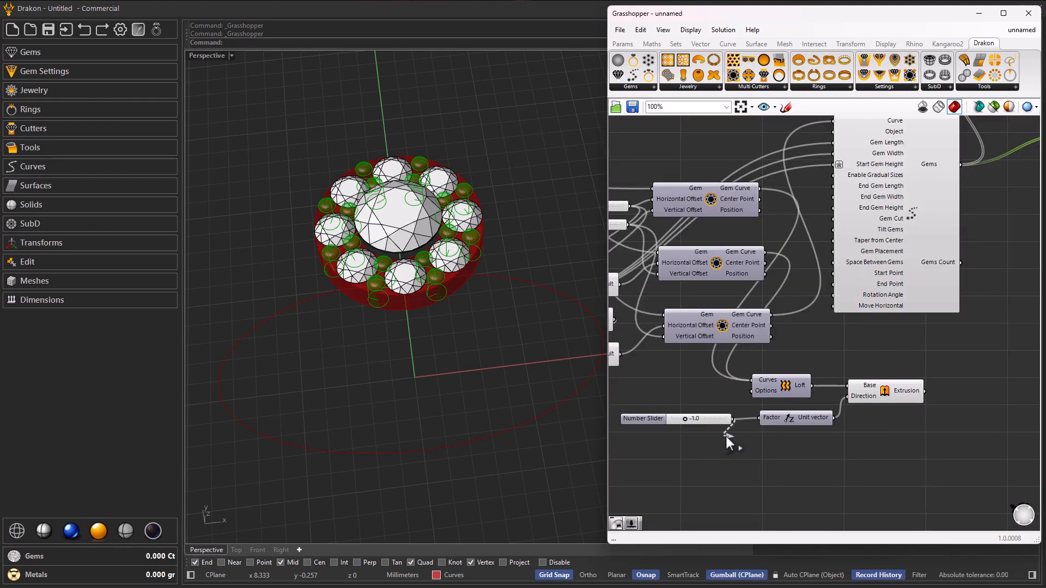
scroll(915, 301, up, 5)
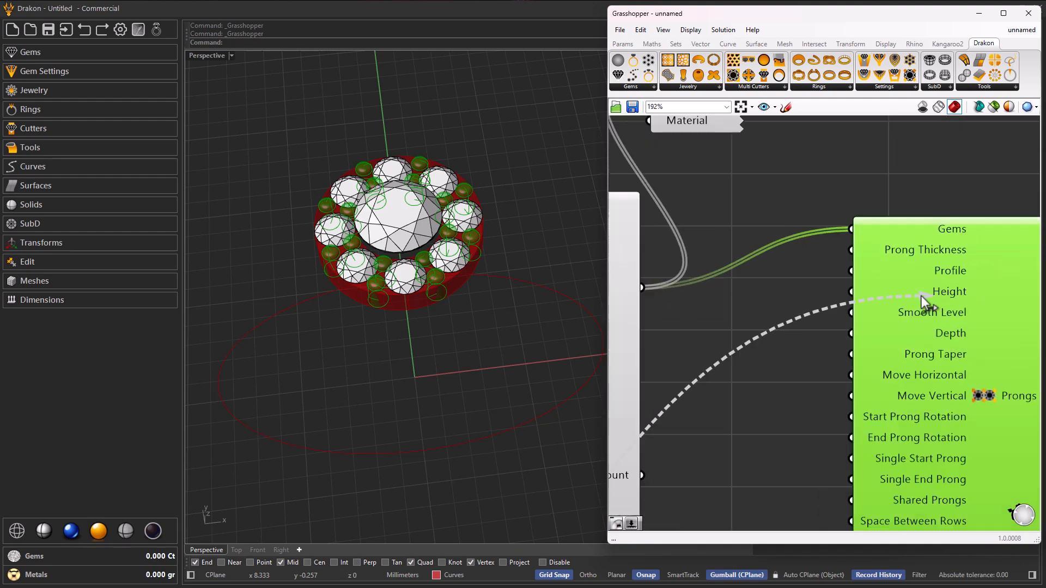
drag(813, 328, 849, 333)
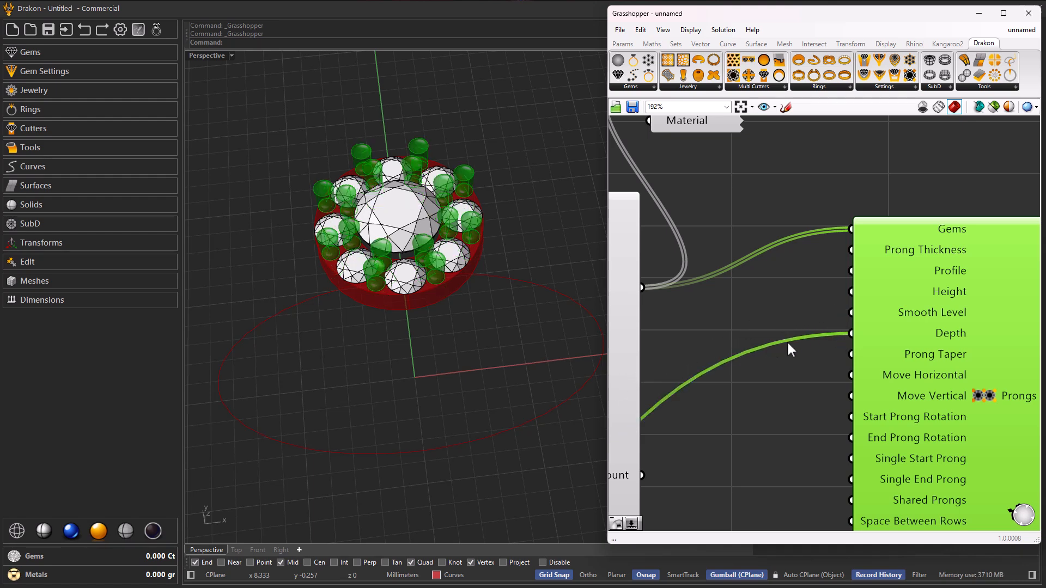
Set the expression on the Prongs Row component's Depth input to x*-0.8, after trying x*-1
right_click(889, 334)
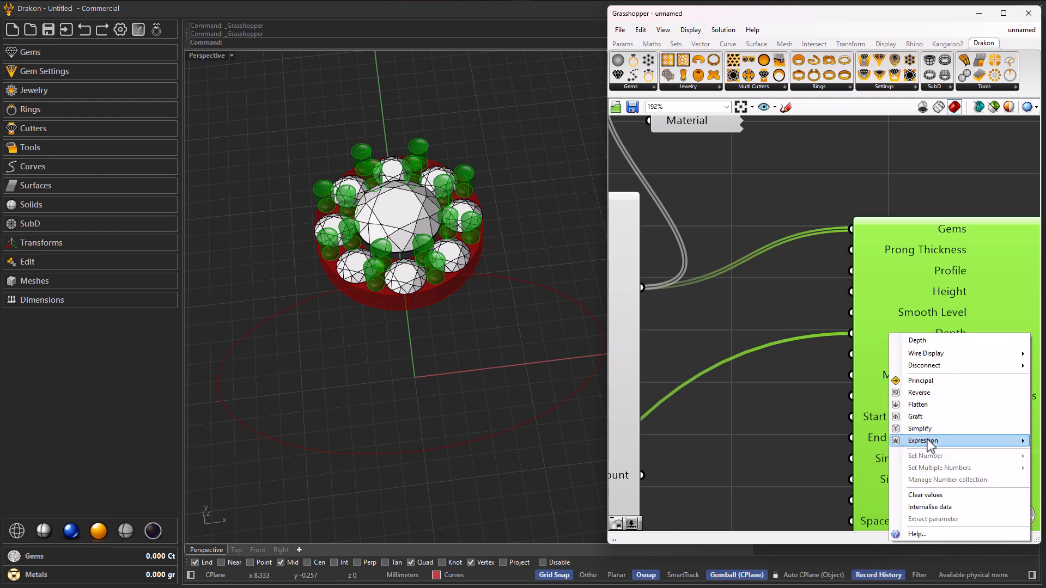
mouse_move(926, 441)
click(802, 456)
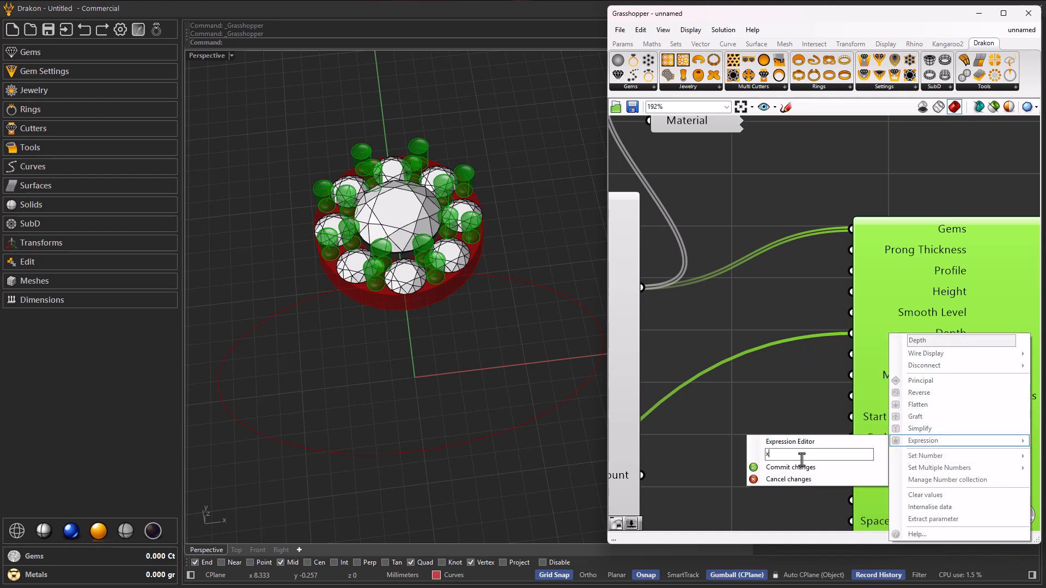
text(*)
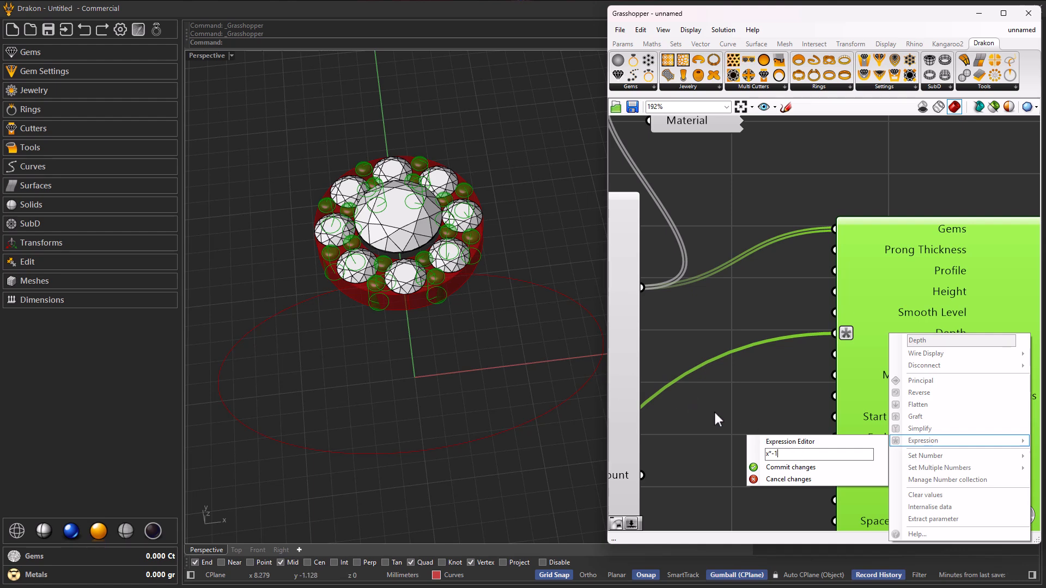
key(BackSpace)
text(0.8)
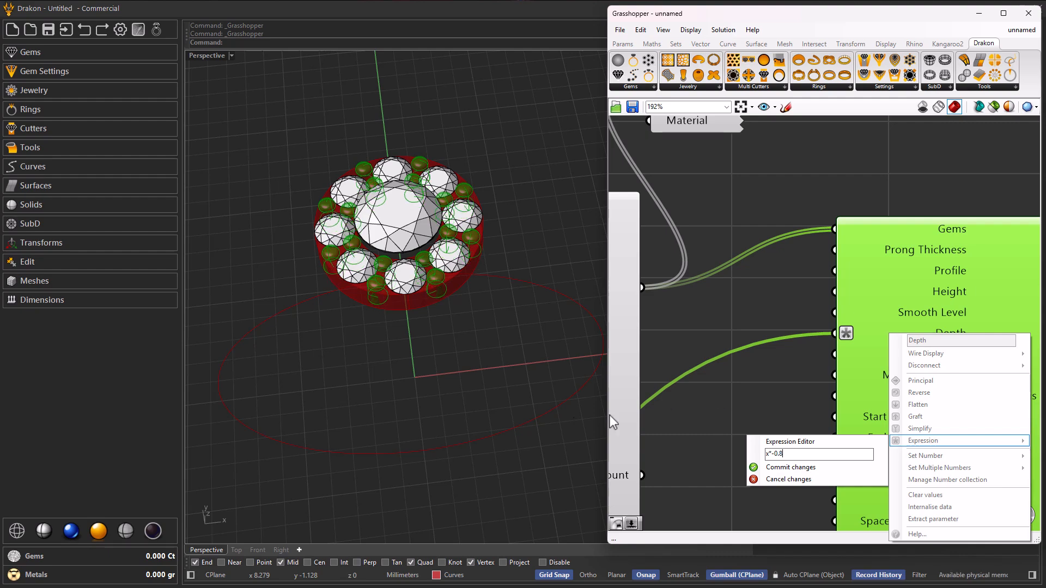
key(Return)
Examine how the prongs sit between the gems and in the halo base from several angles
mouse_move(474, 320)
right_down()
mouse_move(460, 268)
mouse_move(424, 271)
mouse_move(481, 334)
right_up()
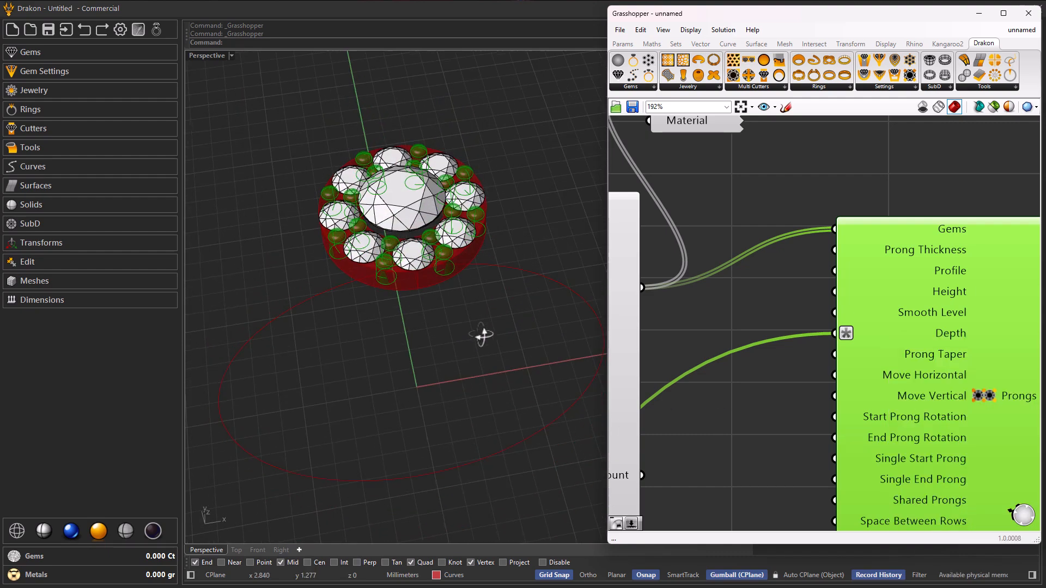
scroll(442, 237, up, 8)
right_drag(439, 239, 423, 272)
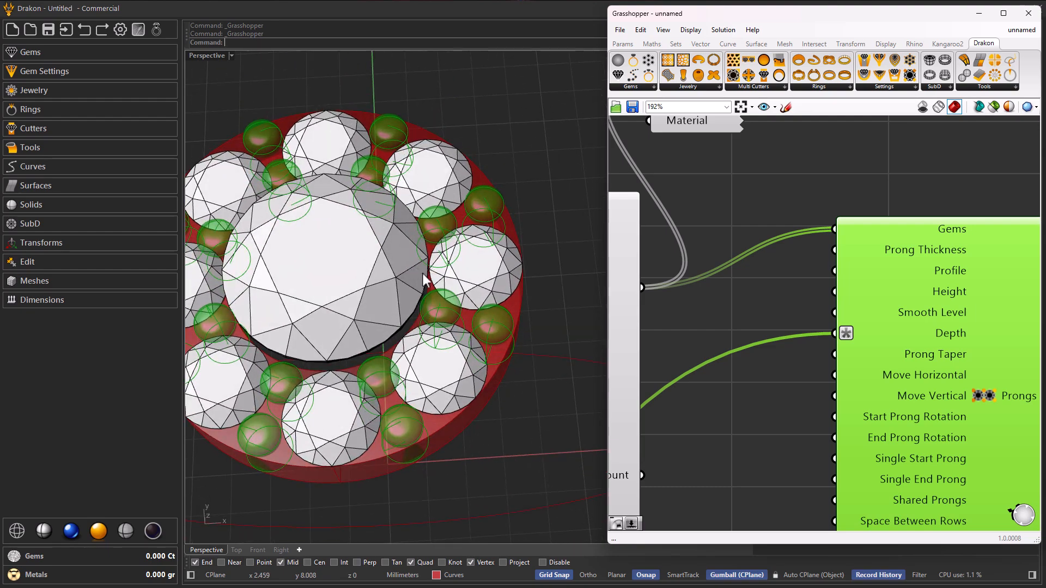
scroll(424, 272, down, 8)
click(721, 311)
right_drag(506, 336, 484, 346)
scroll(420, 316, down, 4)
scroll(428, 322, up, 4)
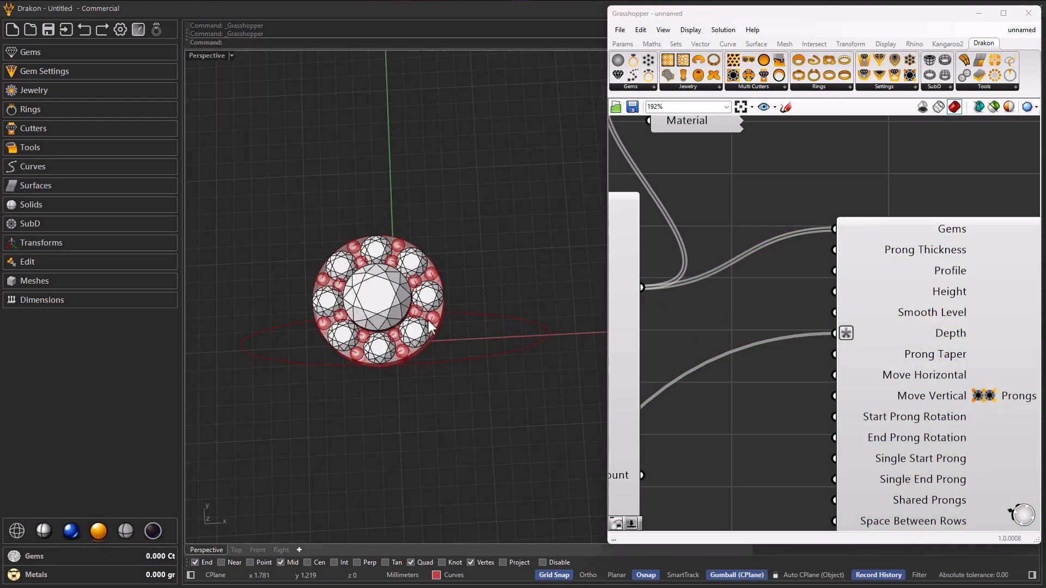
scroll(428, 327, up, 3)
scroll(430, 327, down, 3)
scroll(676, 297, down, 5)
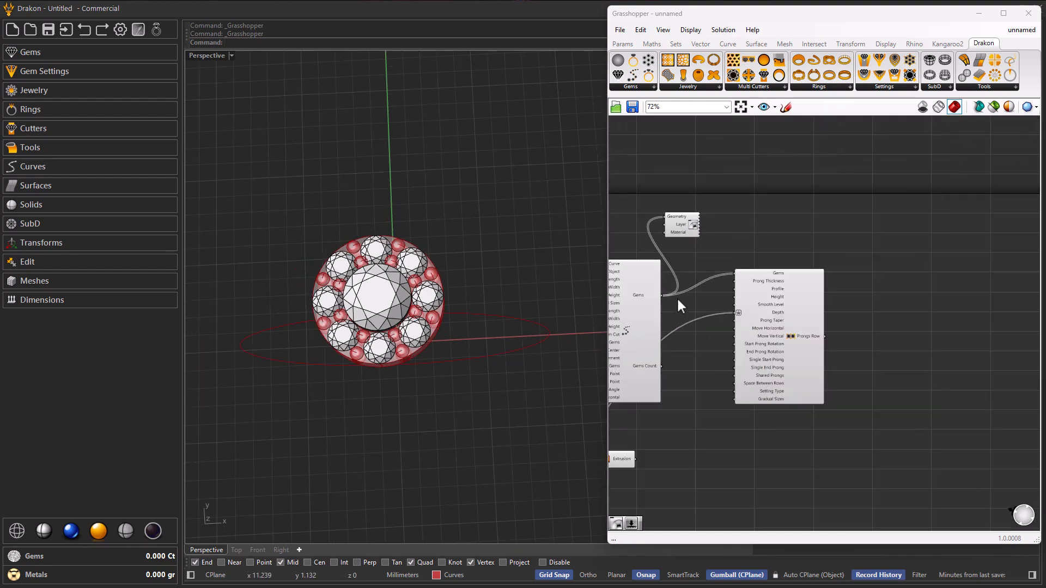
scroll(845, 298, up, 1)
right_drag(472, 343, 440, 322)
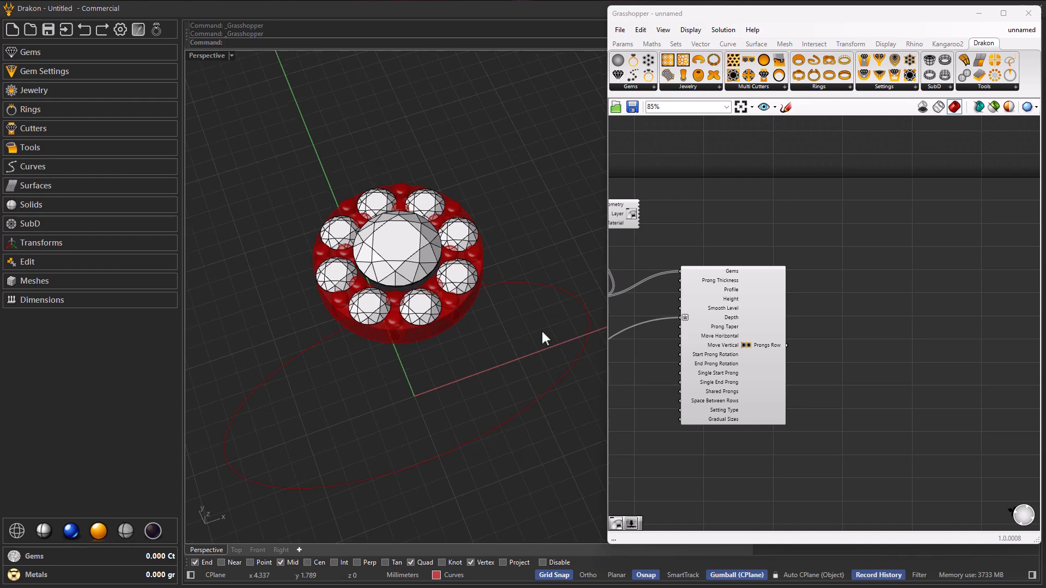
Add a Display Material component beside the Prongs Row component and connect the Prongs Row output to its Geometry input
scroll(851, 314, down, 5)
scroll(855, 303, up, 3)
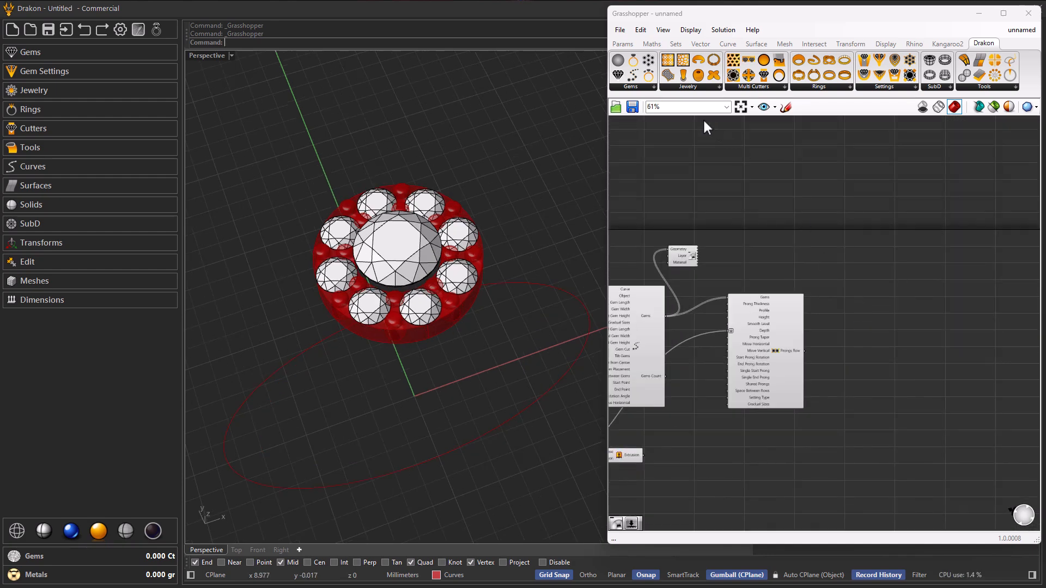
click(679, 89)
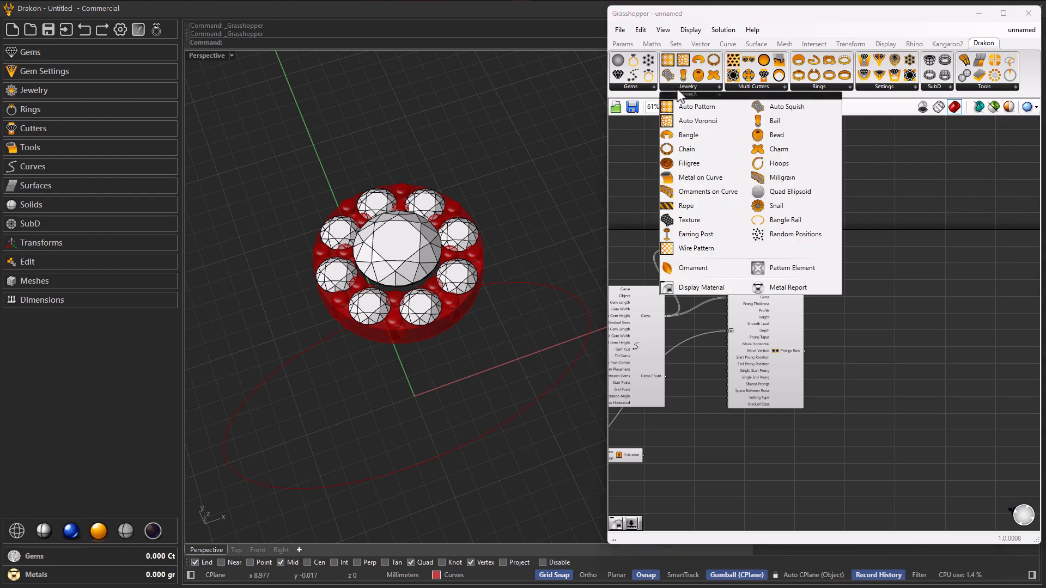
click(688, 286)
drag(700, 285, 854, 283)
scroll(812, 346, up, 4)
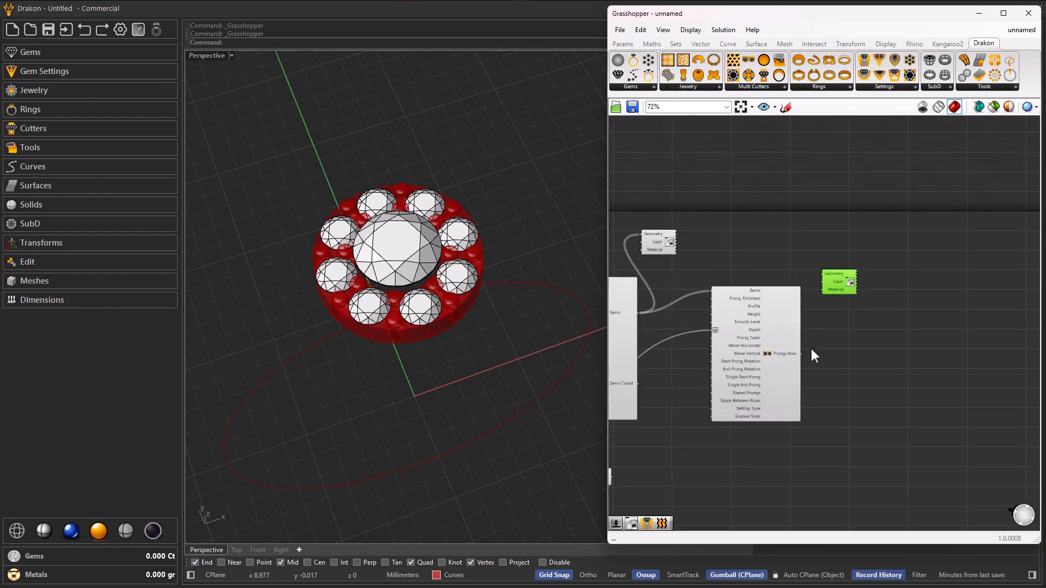
drag(795, 356, 828, 226)
Set the new Display Material component's Layer input to 8, the Metal layer
mouse_move(853, 241)
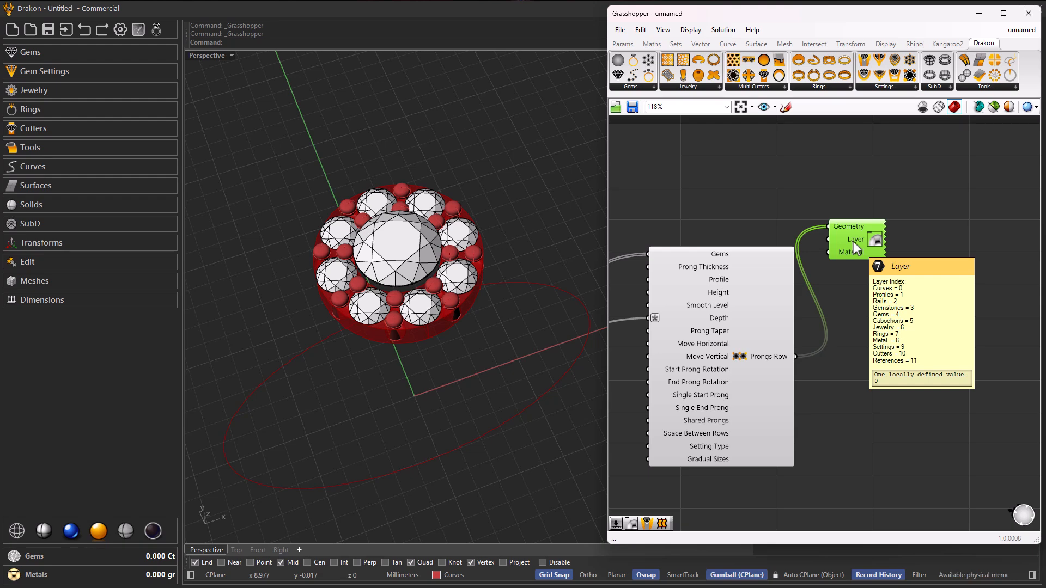
right_click(853, 241)
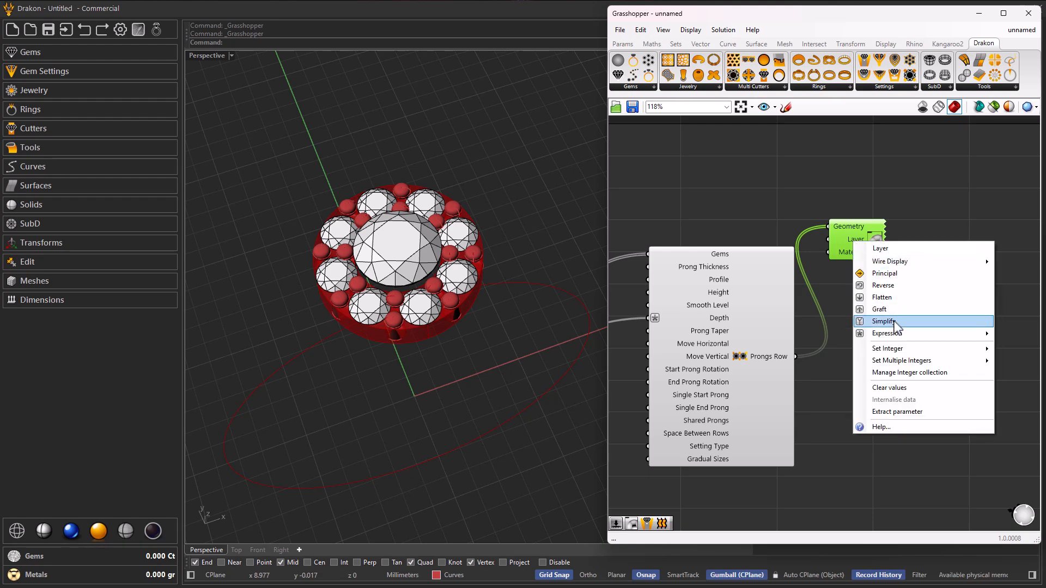
mouse_move(900, 350)
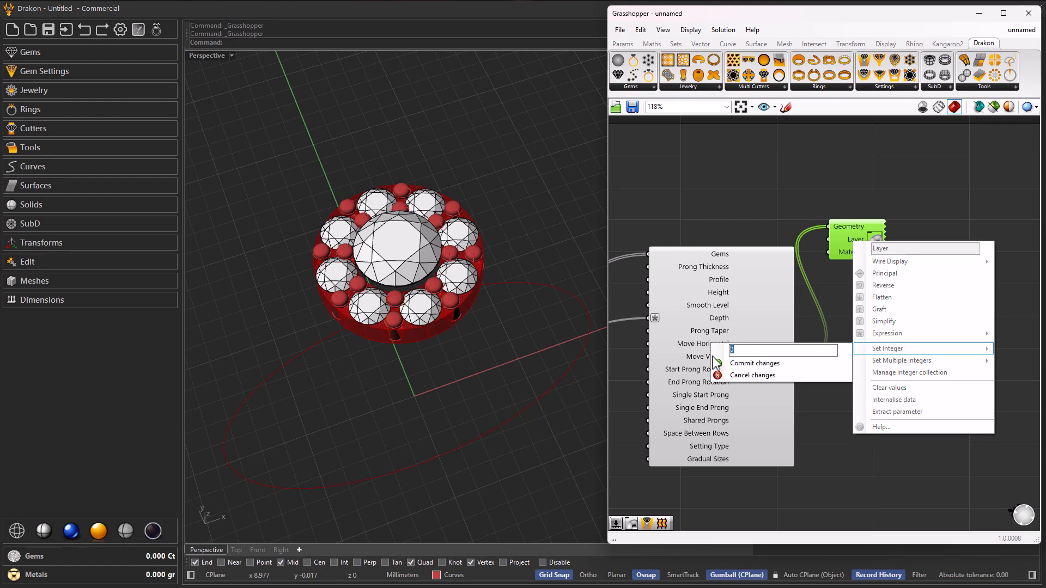
text(8)
click(752, 363)
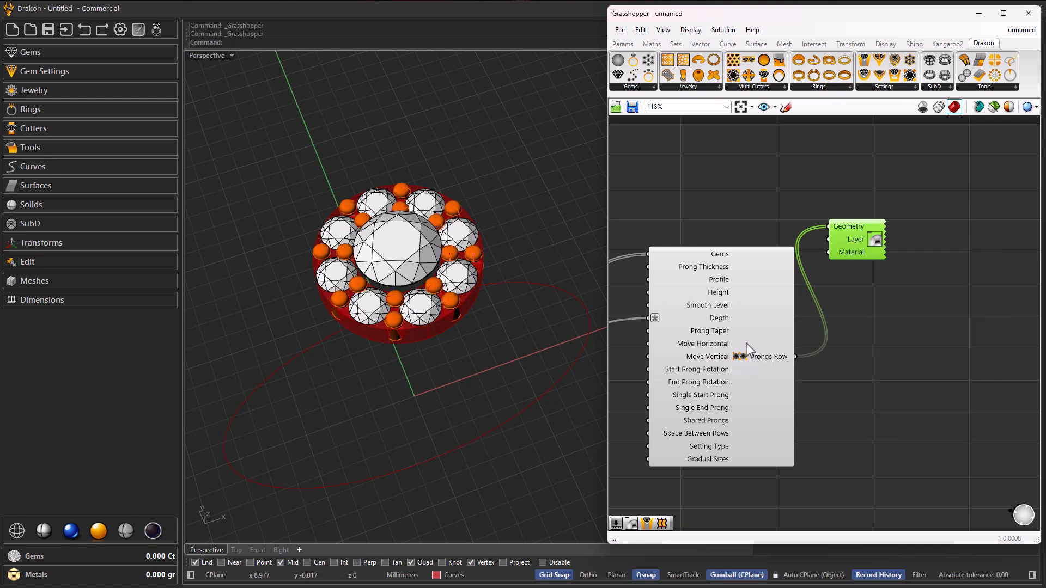
Move the prongs' Display Material component farther out and add the Extrusion output to its Geometry input
scroll(924, 340, down, 2)
drag(888, 282, 911, 231)
scroll(920, 311, down, 3)
scroll(796, 389, up, 6)
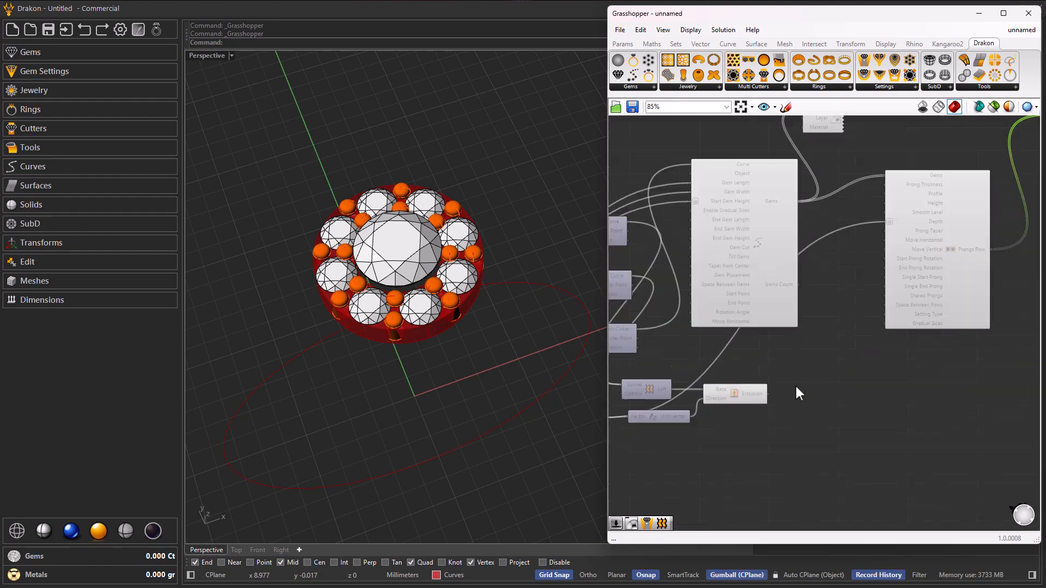
scroll(773, 420, down, 3)
drag(774, 421, 946, 237)
scroll(980, 169, up, 3)
click(827, 228)
Set the Prongs Row component's Prong Taper input to 0
right_drag(521, 315, 489, 251)
scroll(790, 442, up, 5)
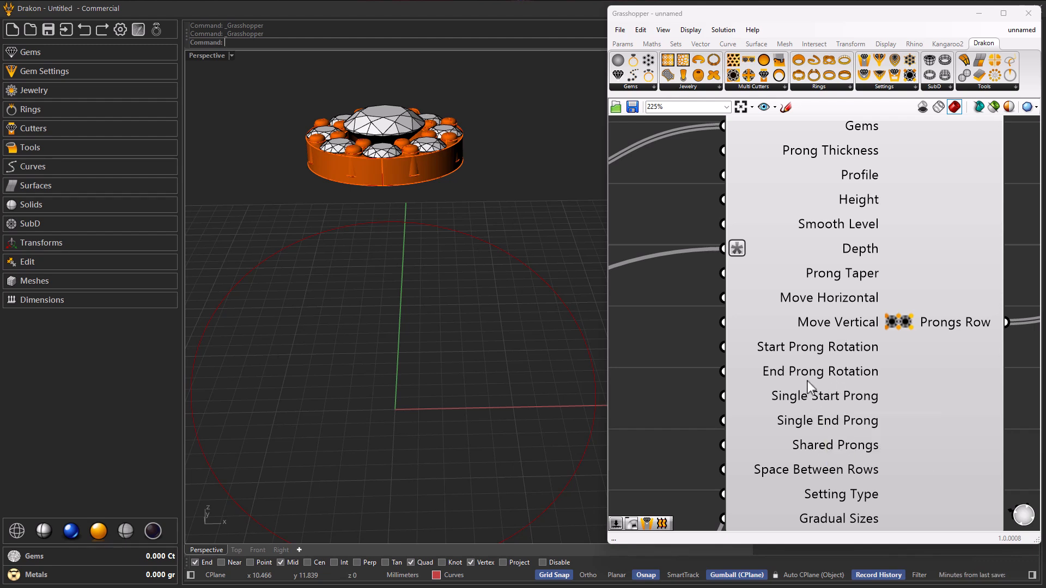
right_drag(821, 466, 818, 442)
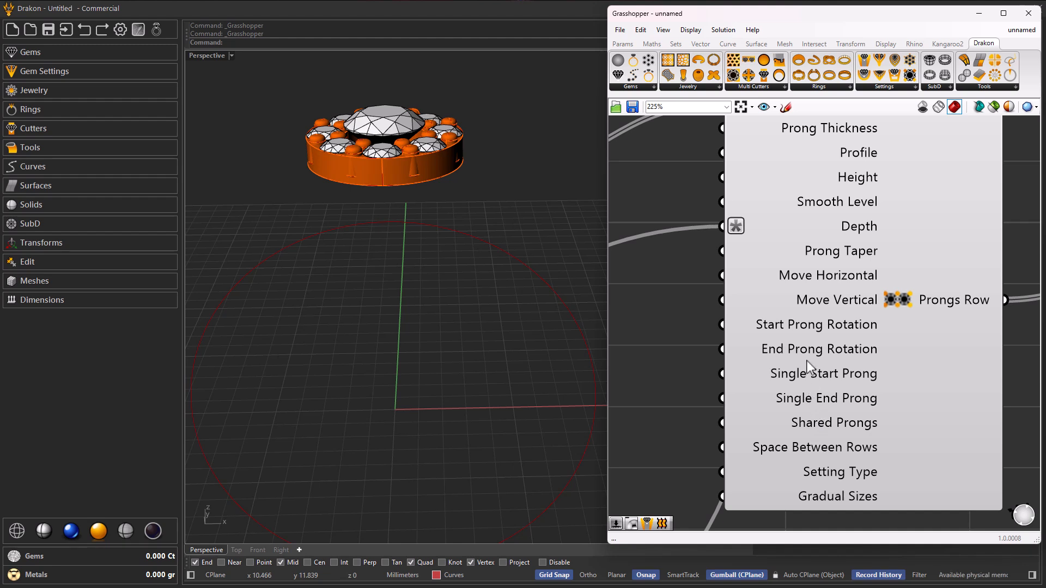
right_click(814, 257)
mouse_move(849, 359)
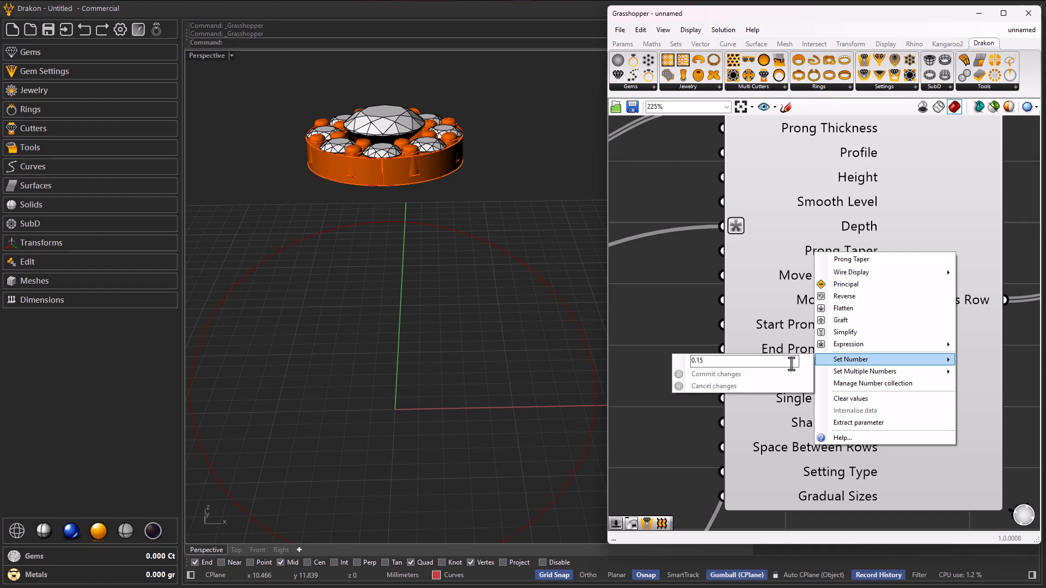
click(766, 363)
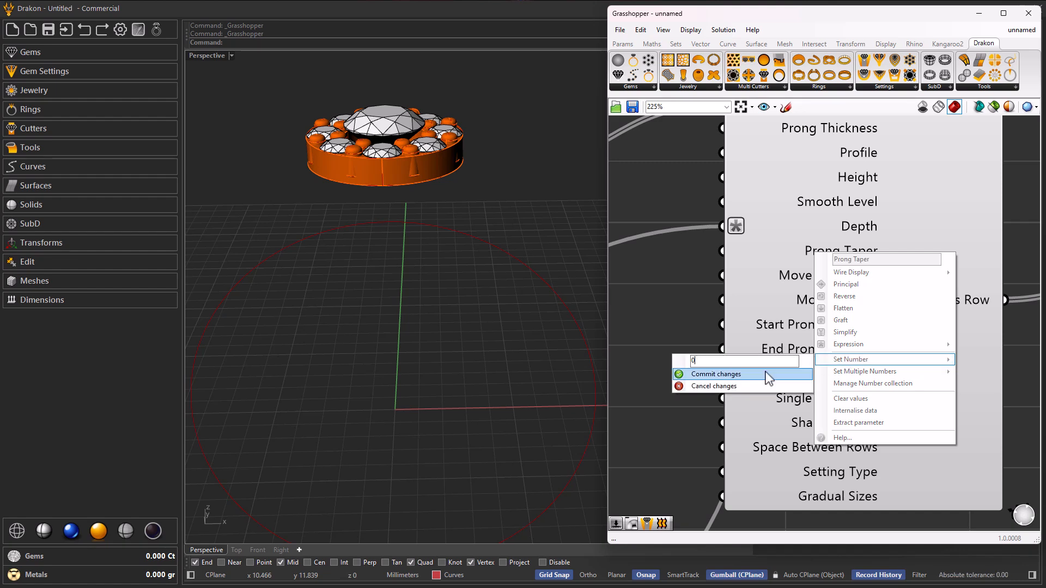
key(Return)
Give the Prongs Row component's Move Horizontal input a small negative value
right_drag(473, 288, 462, 311)
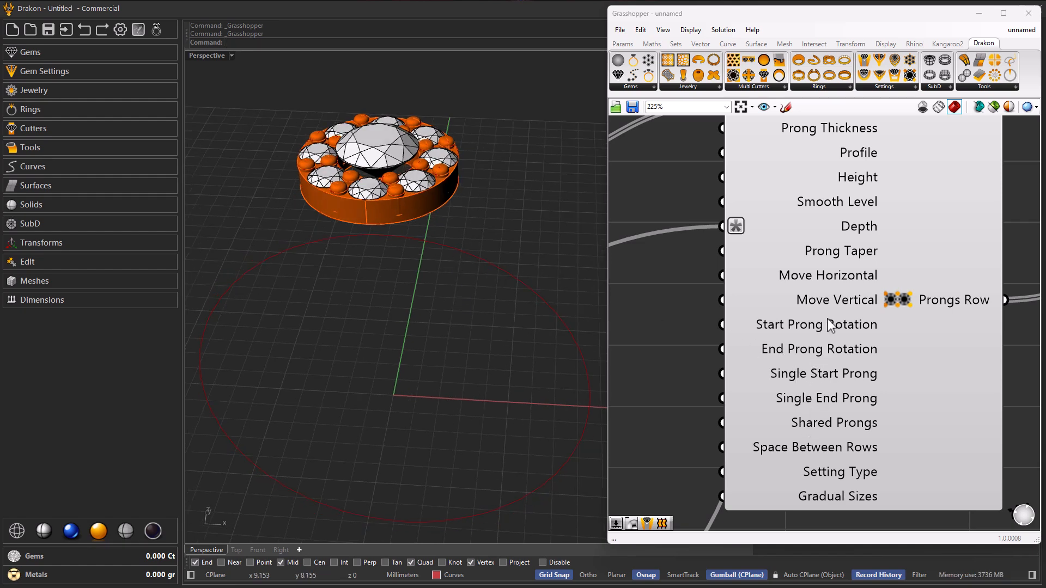
right_click(821, 275)
mouse_move(864, 382)
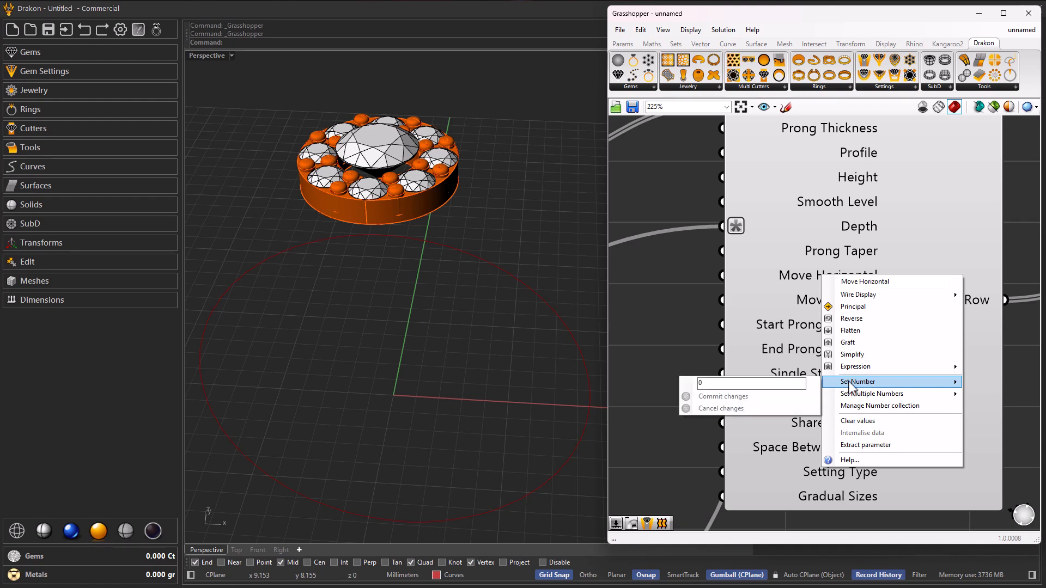
click(783, 385)
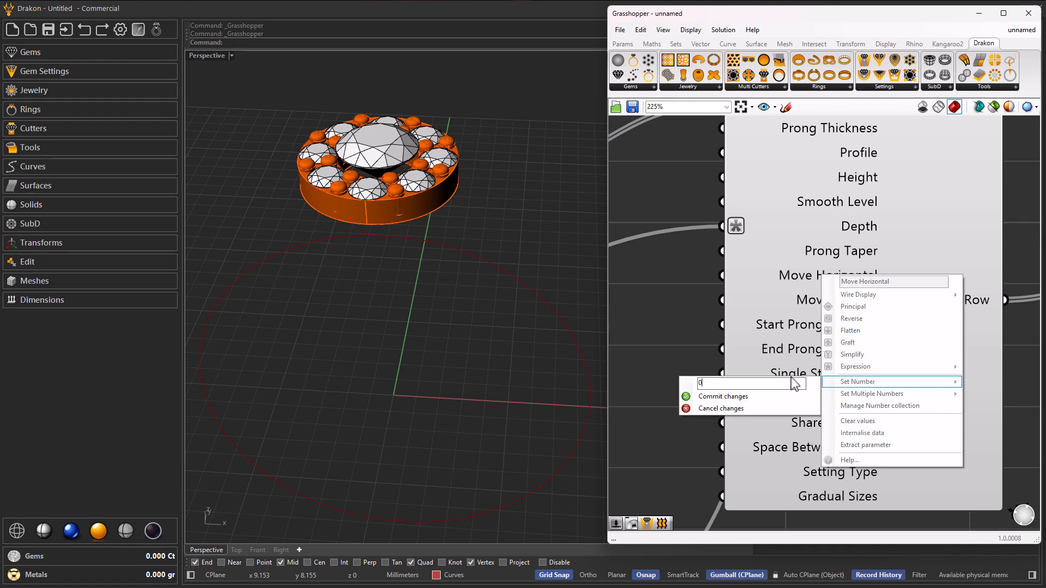
text(-0.)
click(713, 397)
Add Drakon's Prongs on Gem component above and beside the center gem component
right_drag(545, 349, 494, 322)
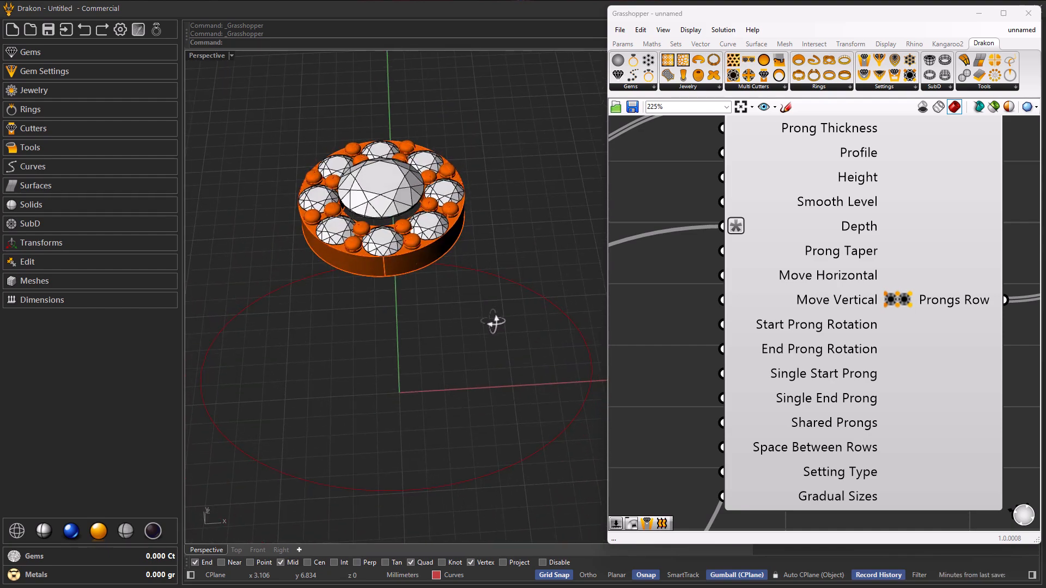
scroll(422, 300, down, 5)
scroll(426, 286, up, 3)
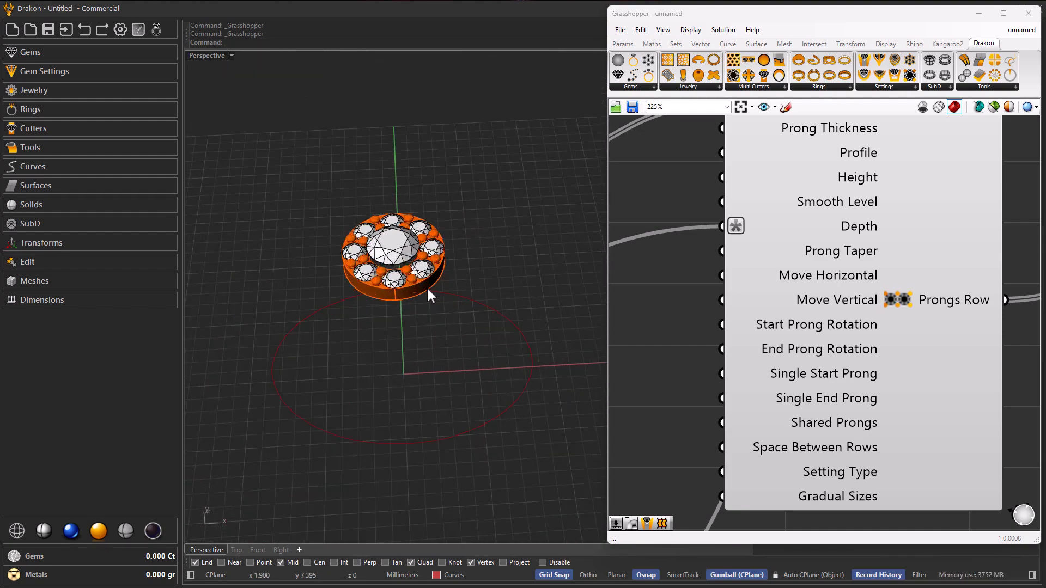
scroll(683, 342, down, 5)
scroll(895, 280, up, 2)
right_drag(889, 287, 850, 310)
scroll(849, 310, down, 4)
scroll(853, 316, down, 2)
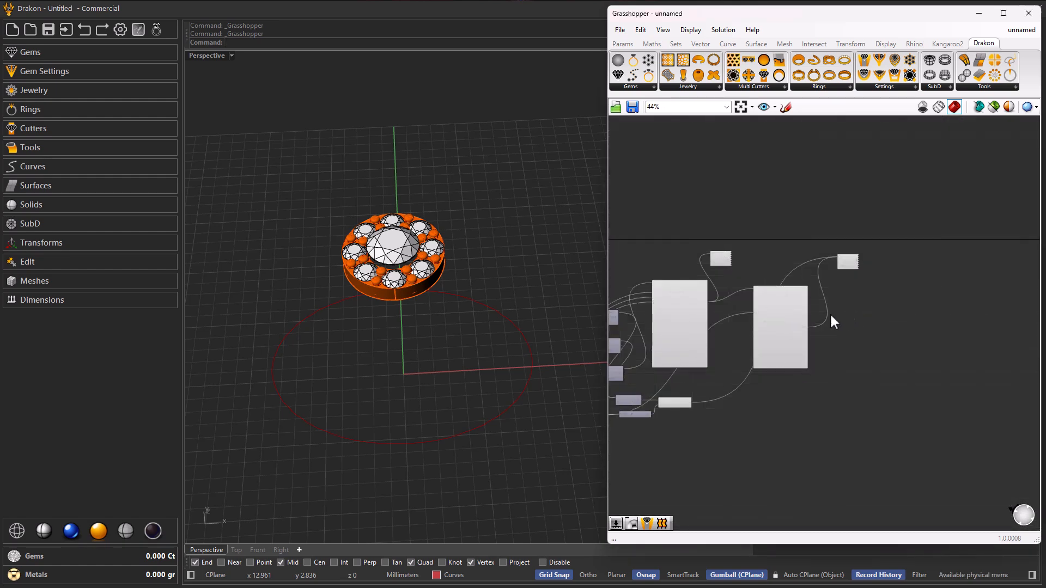
scroll(757, 323, up, 2)
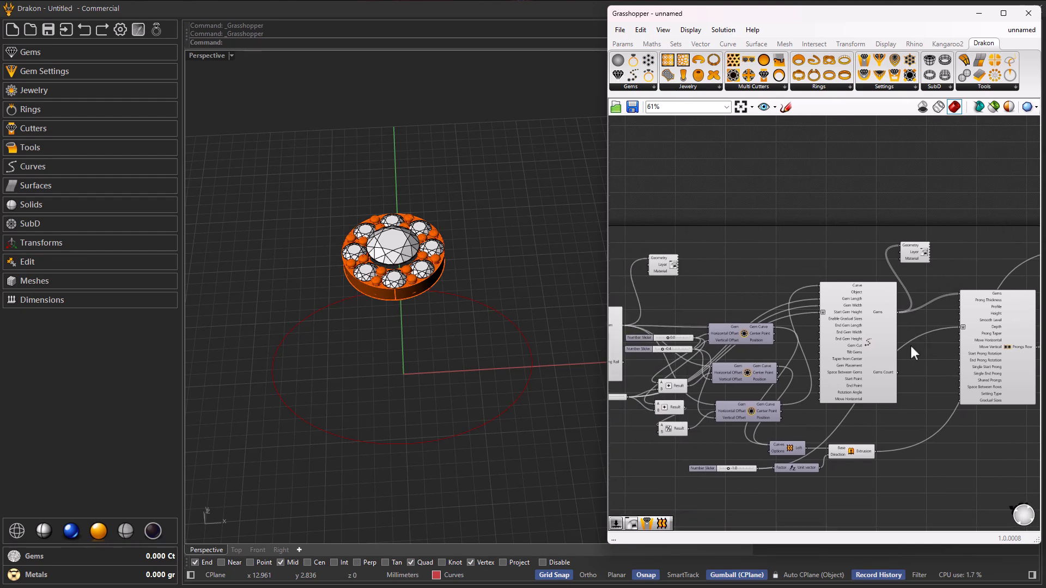
right_drag(713, 322, 879, 295)
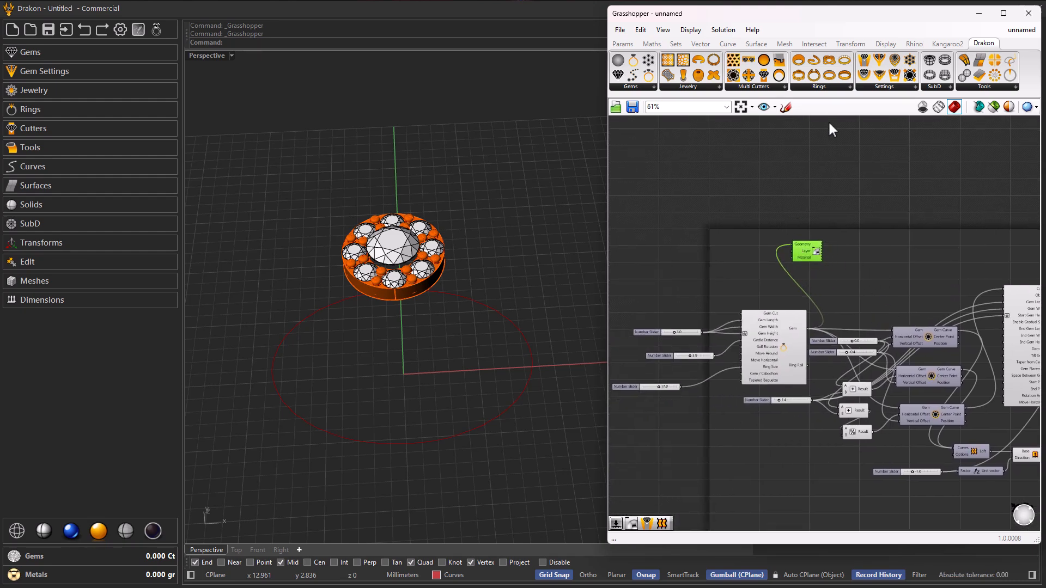
click(874, 88)
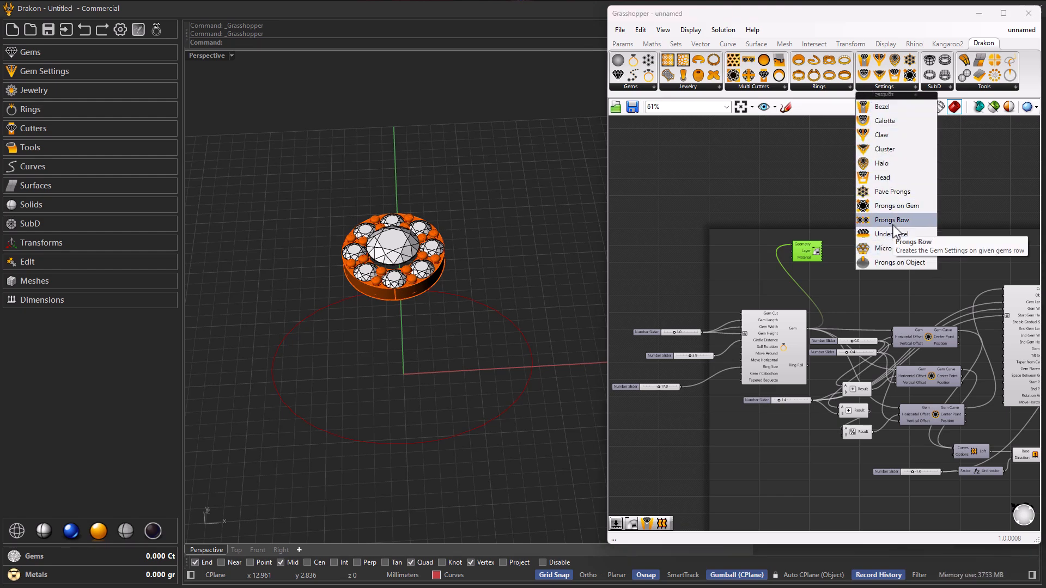
click(896, 206)
click(883, 284)
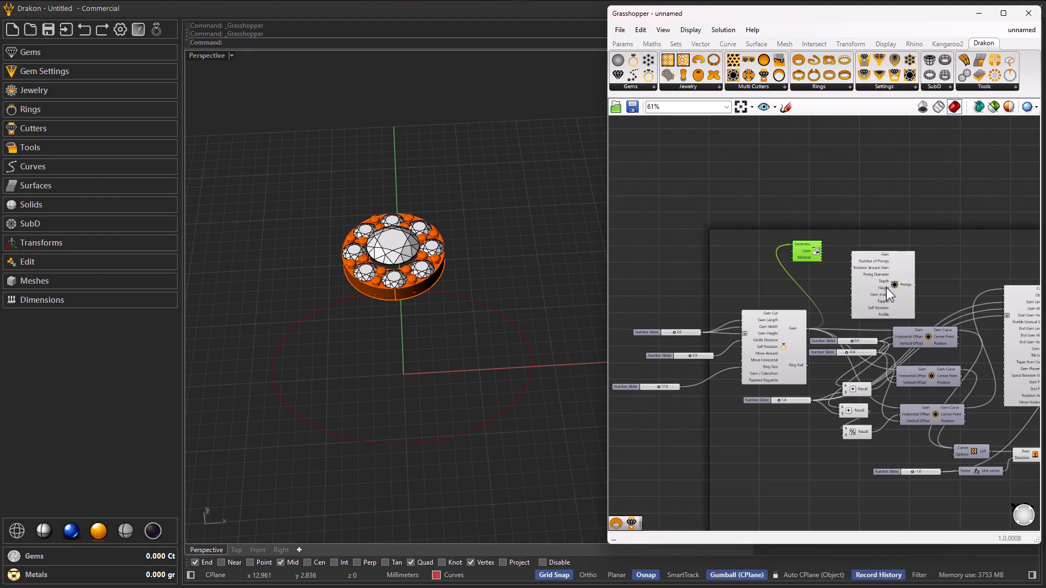
Connect the center gem component's Gem output to the Prongs on Gem component's Gem input
scroll(926, 281, up, 6)
scroll(901, 287, down, 4)
scroll(768, 343, up, 3)
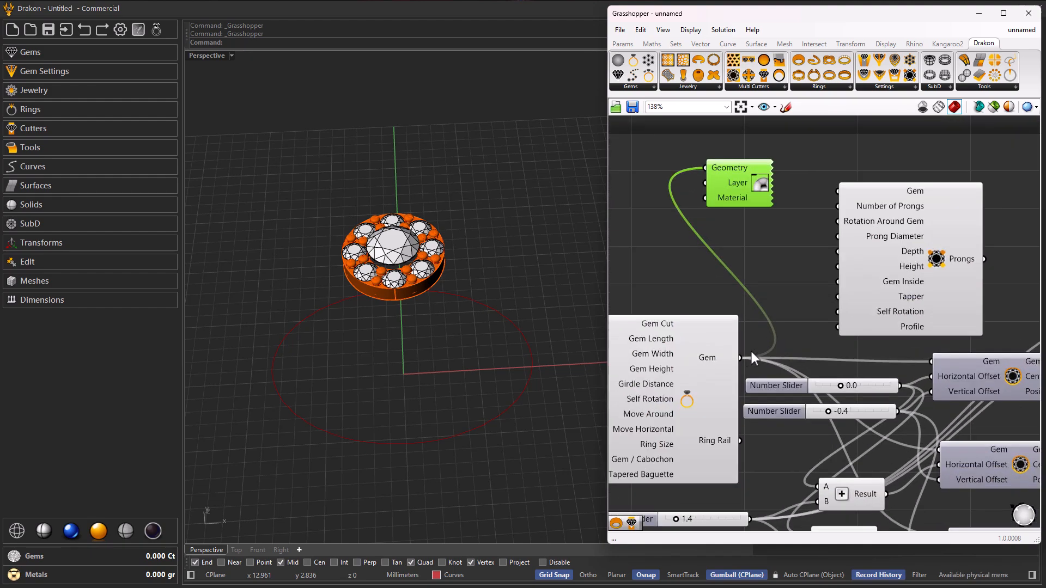
drag(740, 358, 837, 191)
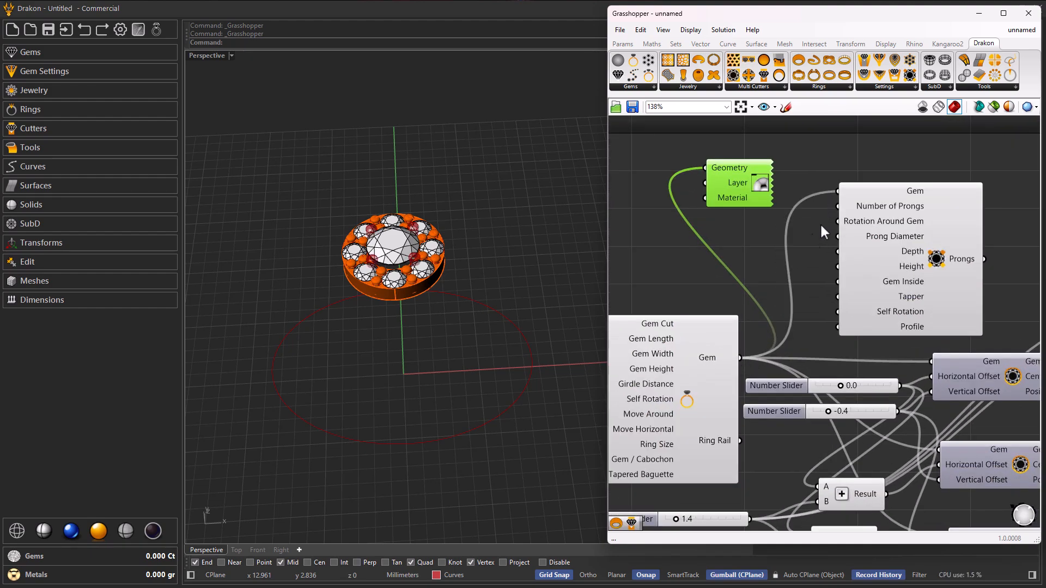
Connect the Prongs on Gem component's Prongs output to the metal display component's Geometry input, keeping the existing wires
right_drag(382, 298, 381, 327)
scroll(396, 288, up, 7)
scroll(746, 231, down, 3)
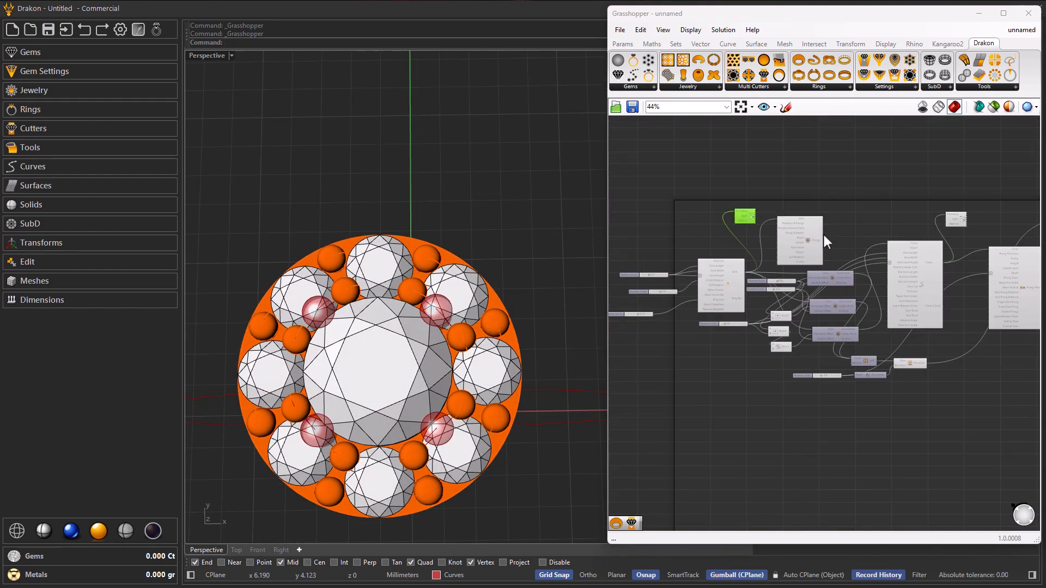
click(695, 270)
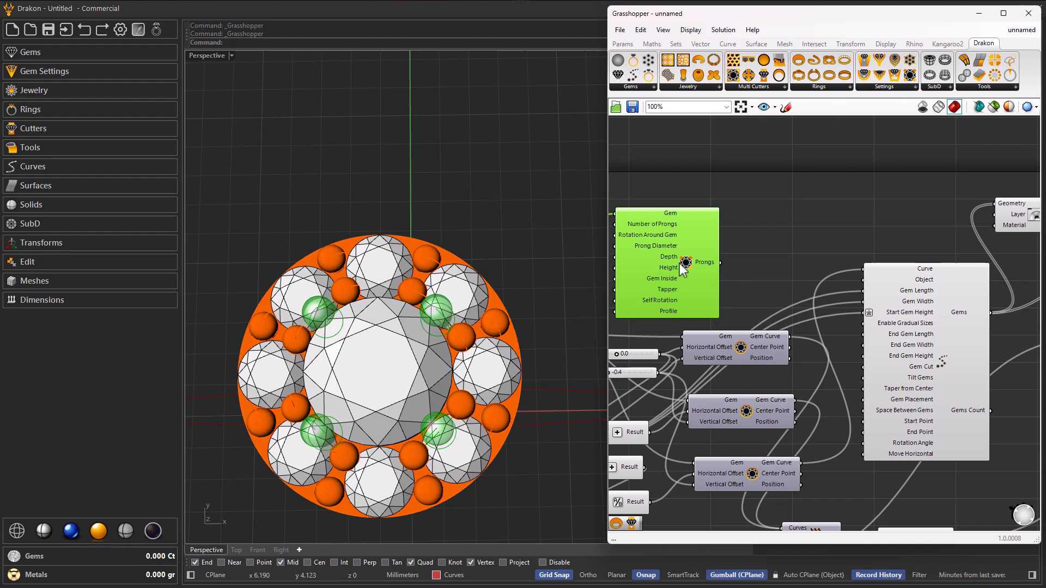
scroll(662, 259, up, 2)
scroll(724, 253, down, 2)
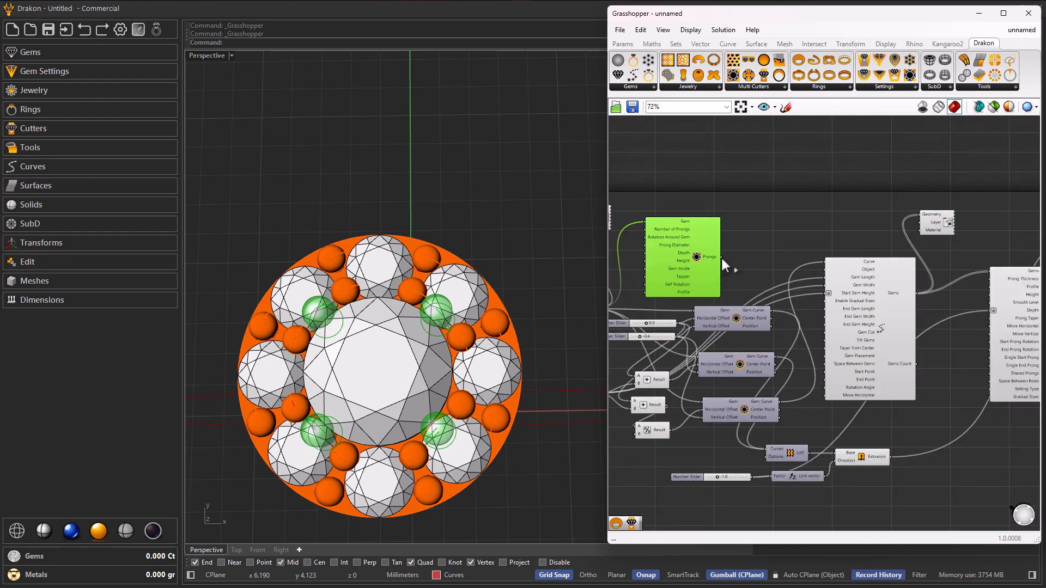
drag(720, 256, 927, 249)
scroll(755, 248, down, 3)
scroll(1002, 225, up, 5)
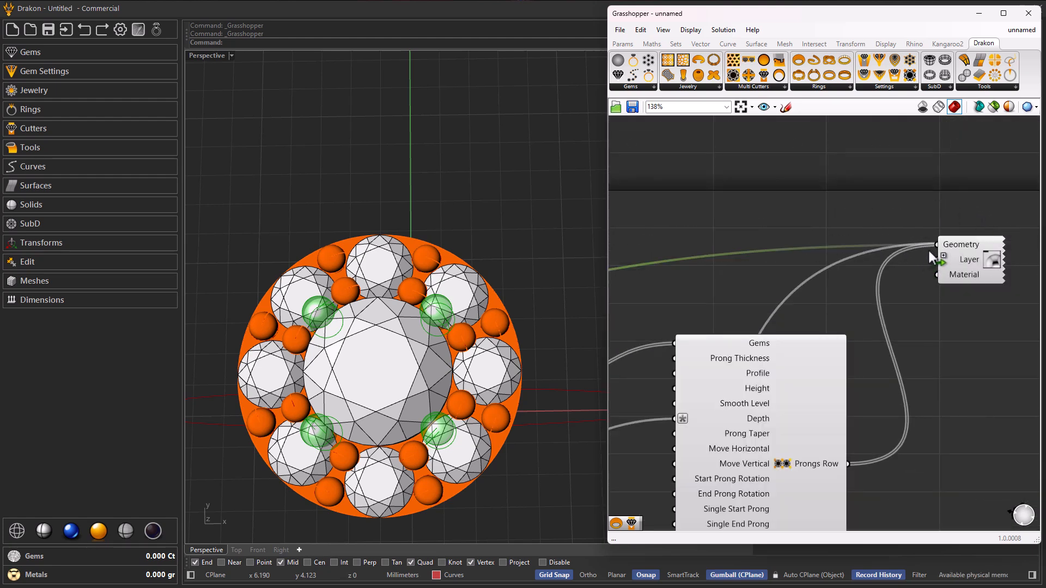
scroll(860, 279, down, 2)
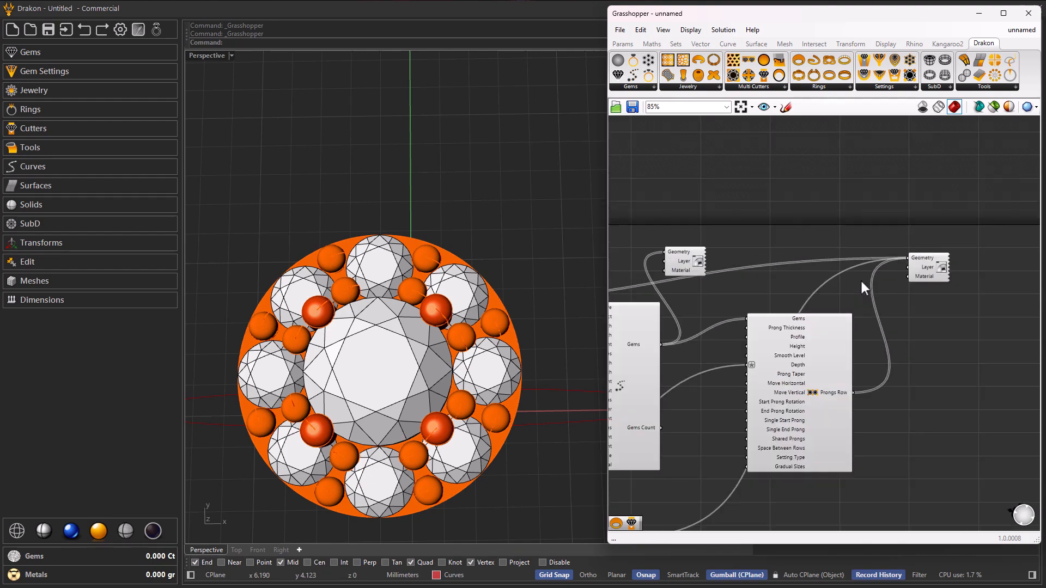
scroll(861, 279, down, 1)
right_drag(495, 376, 468, 337)
scroll(468, 337, down, 5)
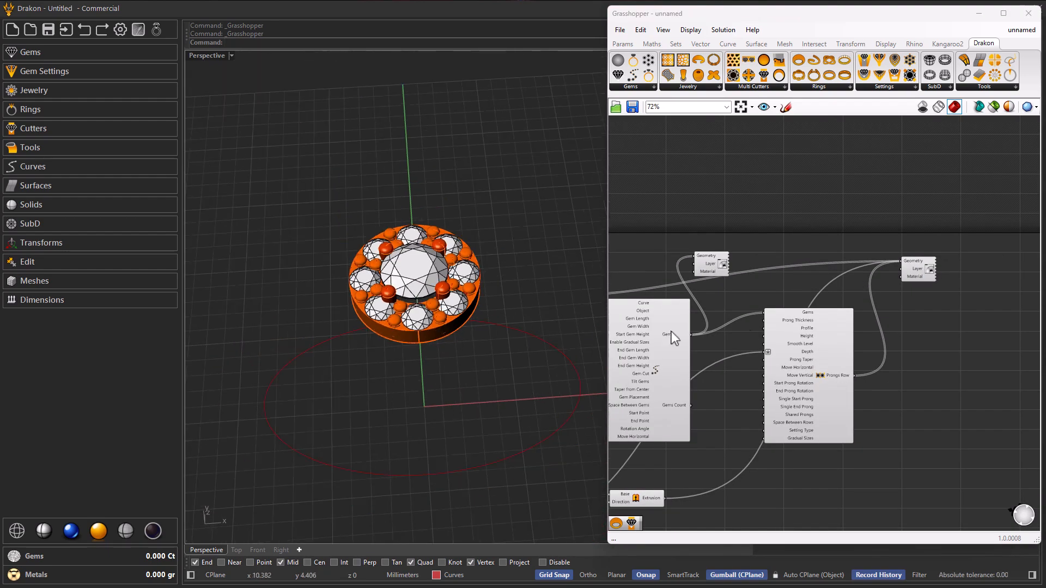
Align the third gem curve component with the others and move the loft and extrusion components down to free space
scroll(824, 327, down, 5)
scroll(677, 345, up, 7)
right_drag(677, 345, 803, 333)
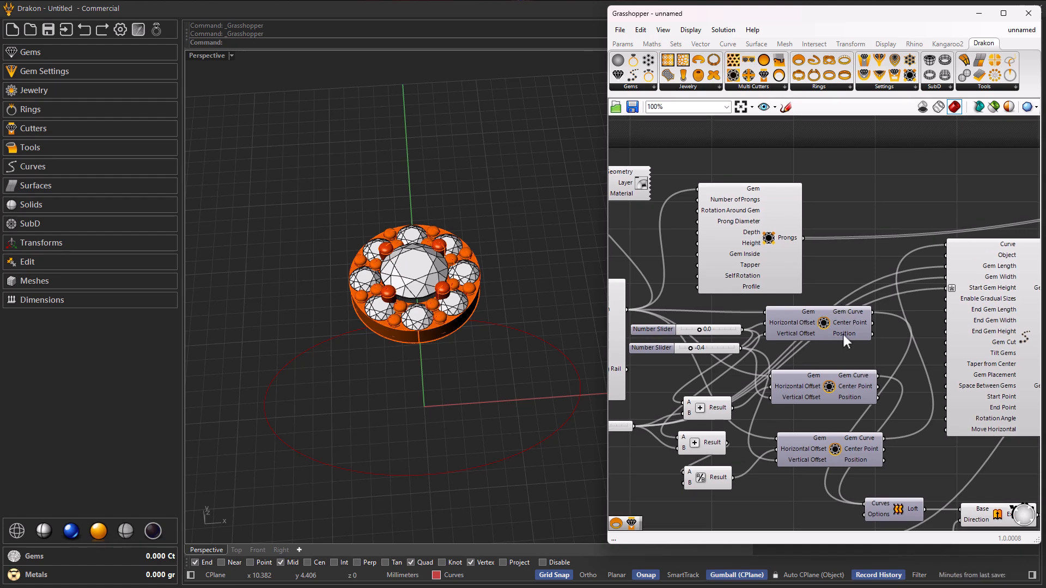
drag(835, 454, 829, 453)
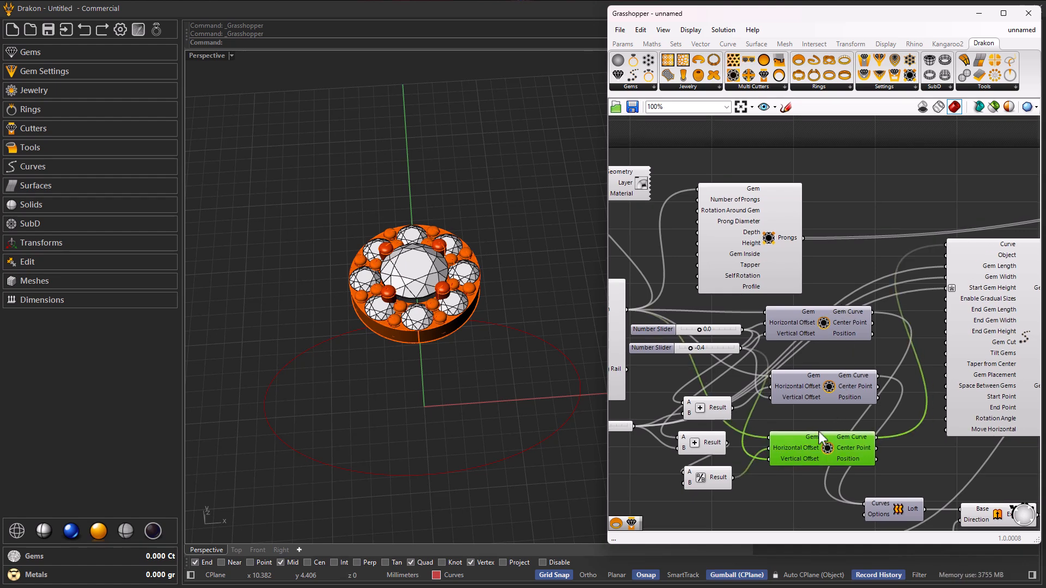
scroll(797, 335, down, 5)
scroll(840, 391, up, 4)
scroll(841, 390, up, 3)
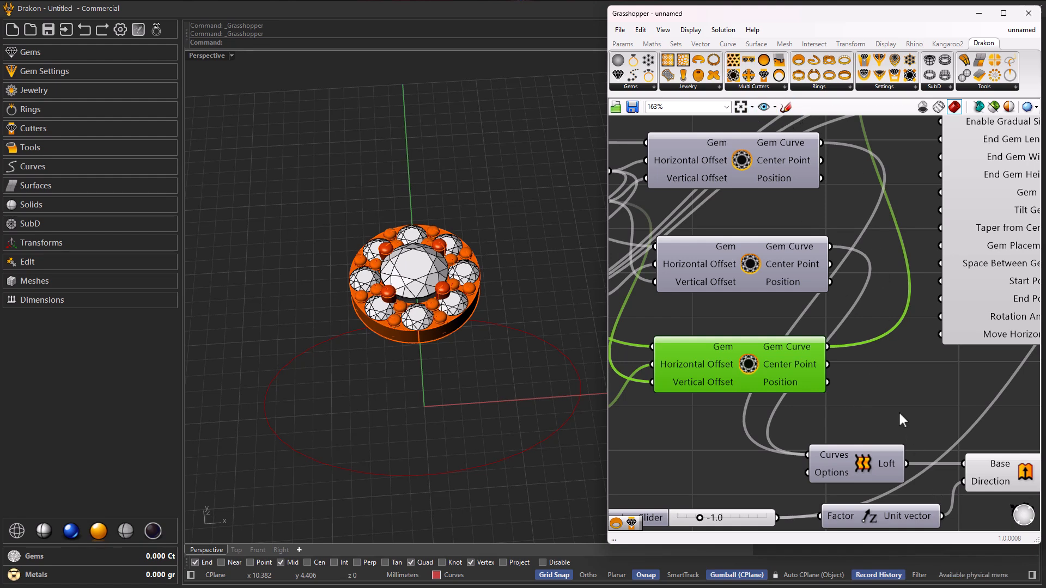
scroll(897, 410, down, 6)
drag(917, 463, 837, 440)
click(843, 404)
Add a planar Rotate component below the third gem curve component and connect that component's Gem Curve to its Geometry input
scroll(842, 403, up, 4)
double_click(841, 403)
text(rotate)
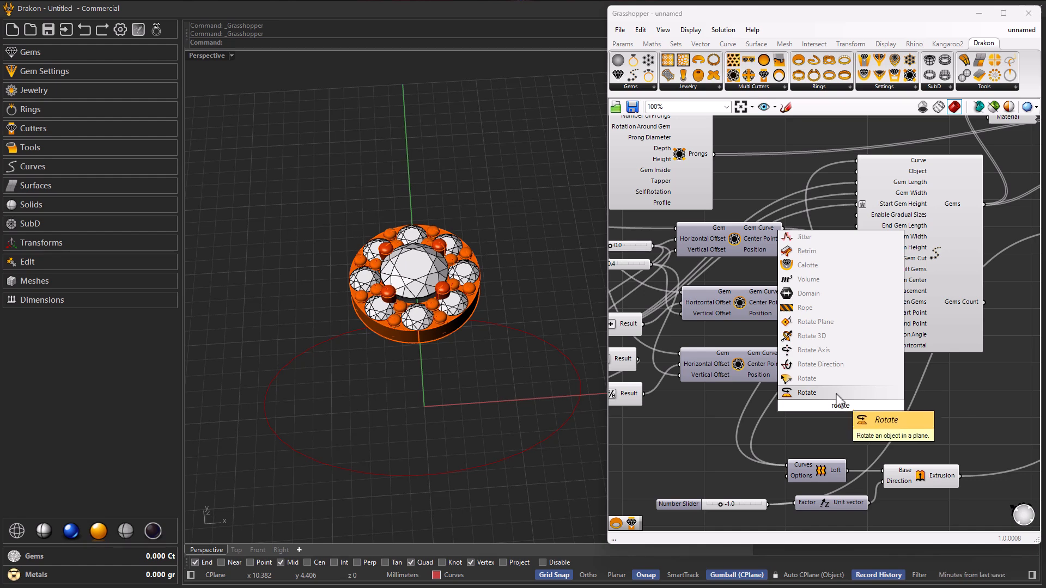
click(837, 394)
scroll(845, 410, up, 3)
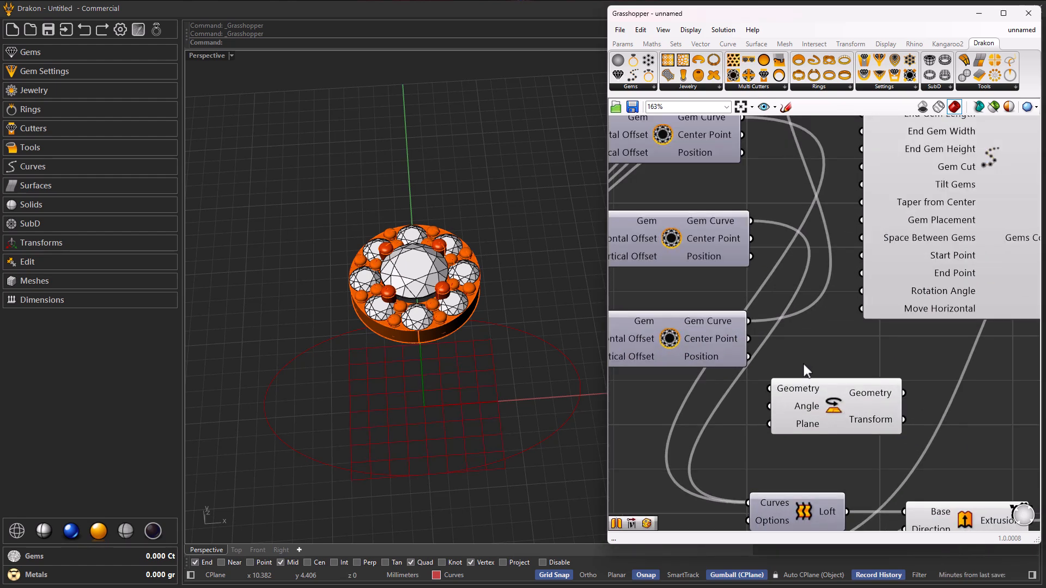
drag(748, 321, 786, 359)
scroll(802, 413, up, 2)
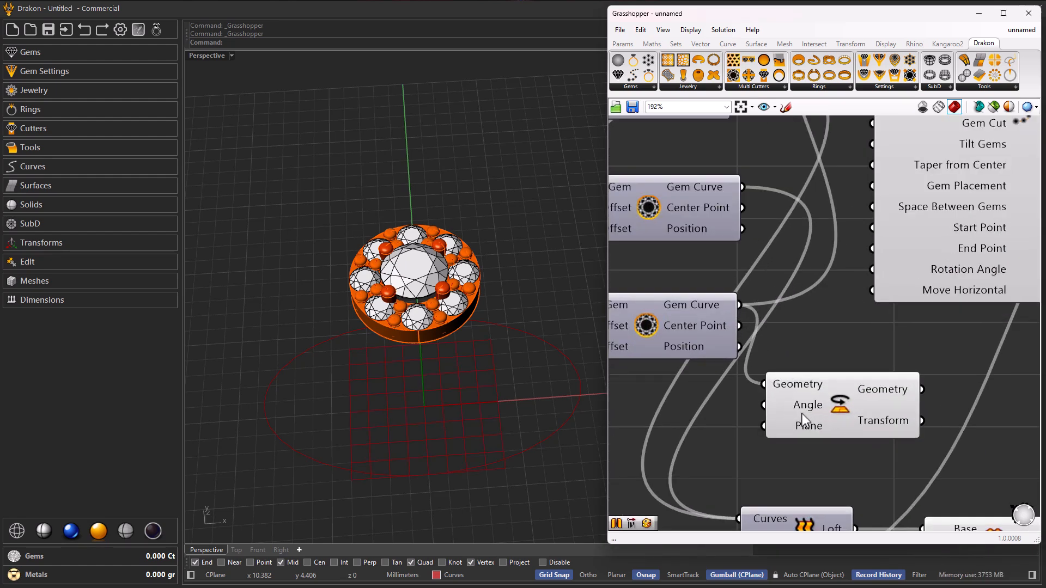
Switch the Rotate component's Angle input to degrees and reposition the component below the third gem curve component
right_click(799, 406)
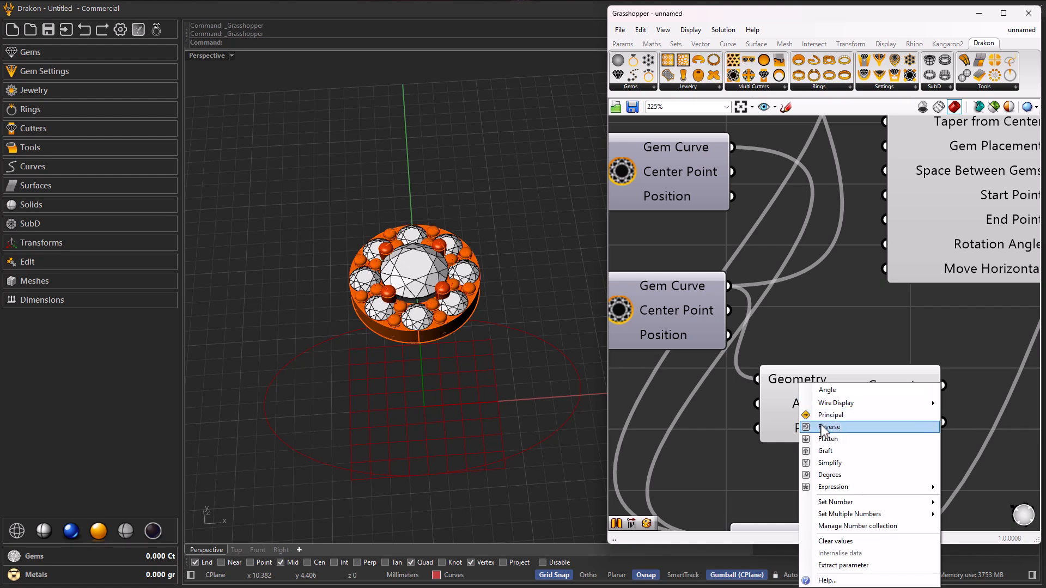
click(827, 474)
drag(812, 419, 776, 438)
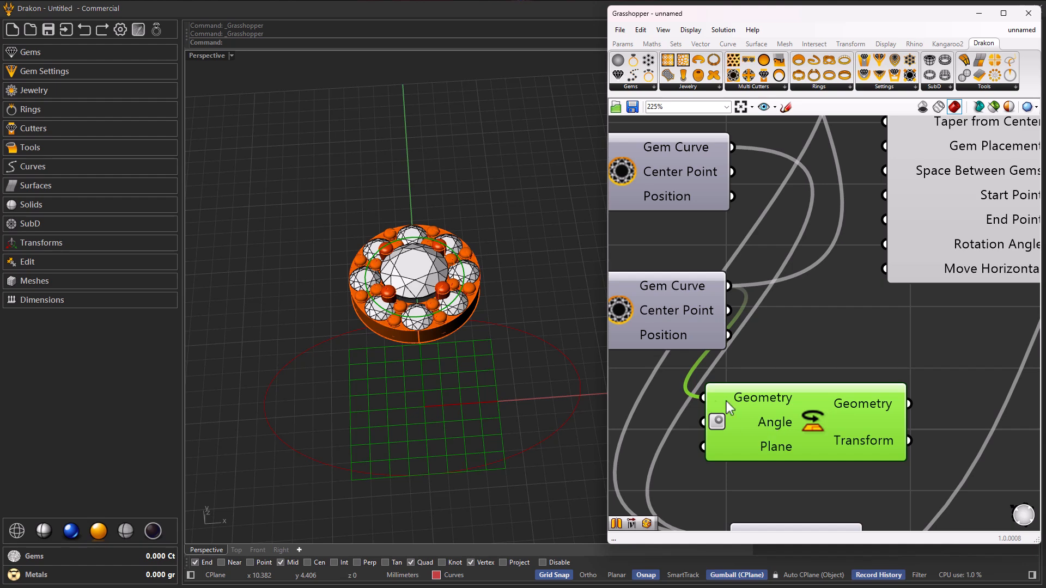
drag(731, 325, 775, 304)
Connect the Rotate component's Geometry output to the Curve input of the surrounding gems component
scroll(699, 454, down, 3)
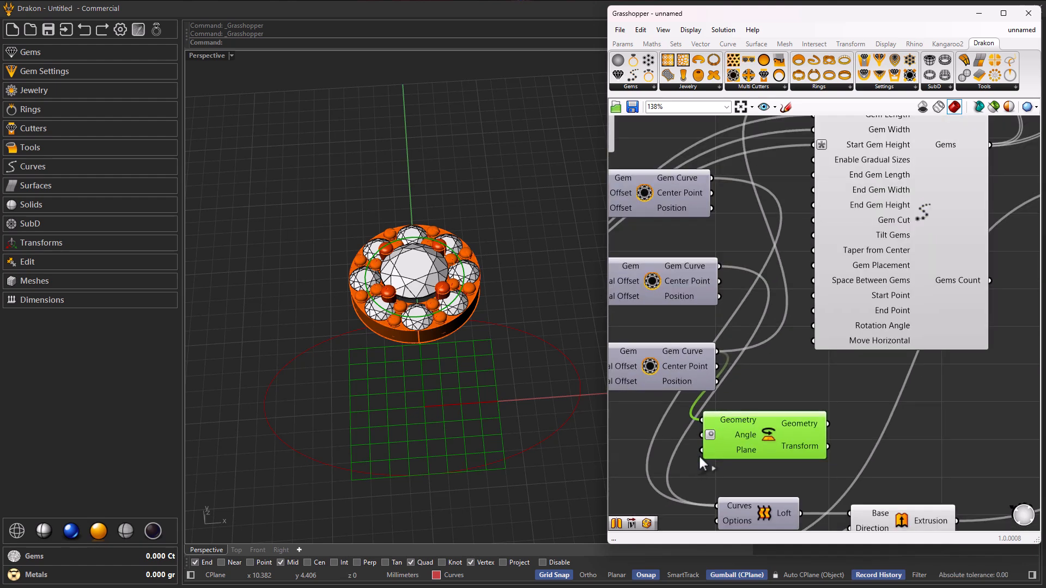
scroll(780, 449, down, 2)
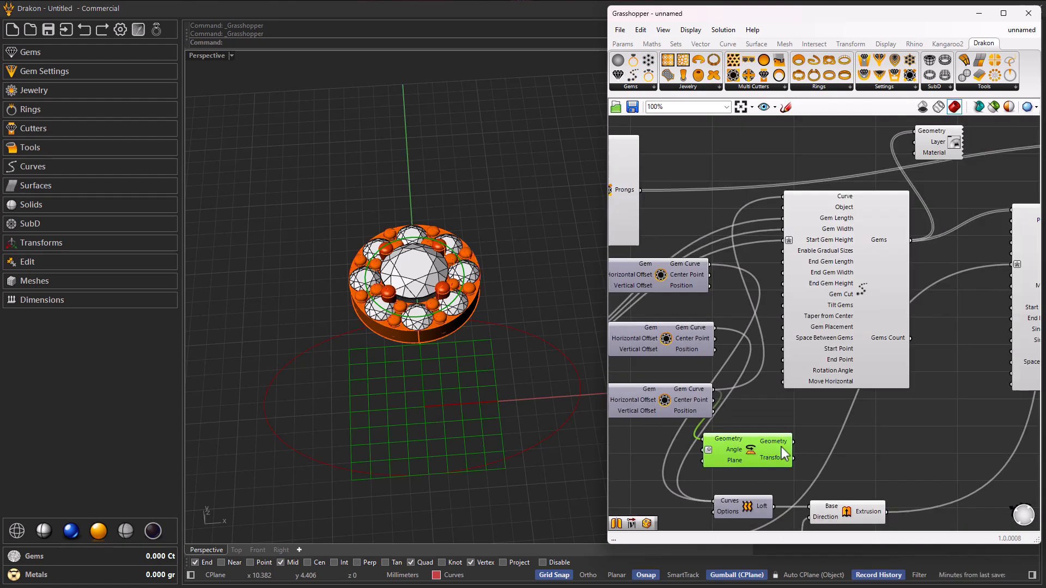
scroll(797, 439, up, 1)
drag(794, 441, 779, 155)
scroll(695, 477, up, 3)
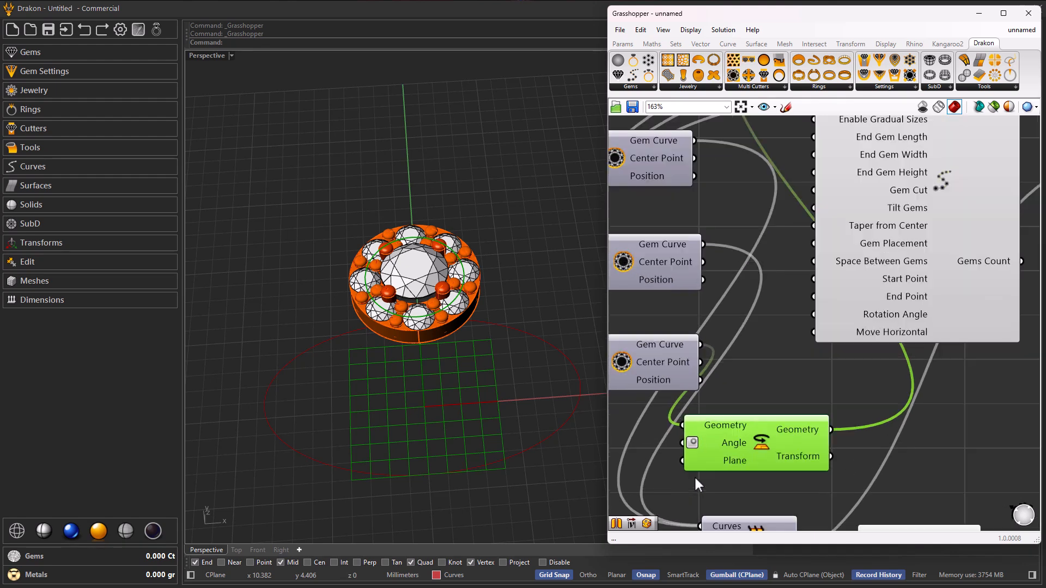
Try the Rotate component's Angle at 15 and 20 degrees and inspect the gems around the center prongs
right_click(737, 430)
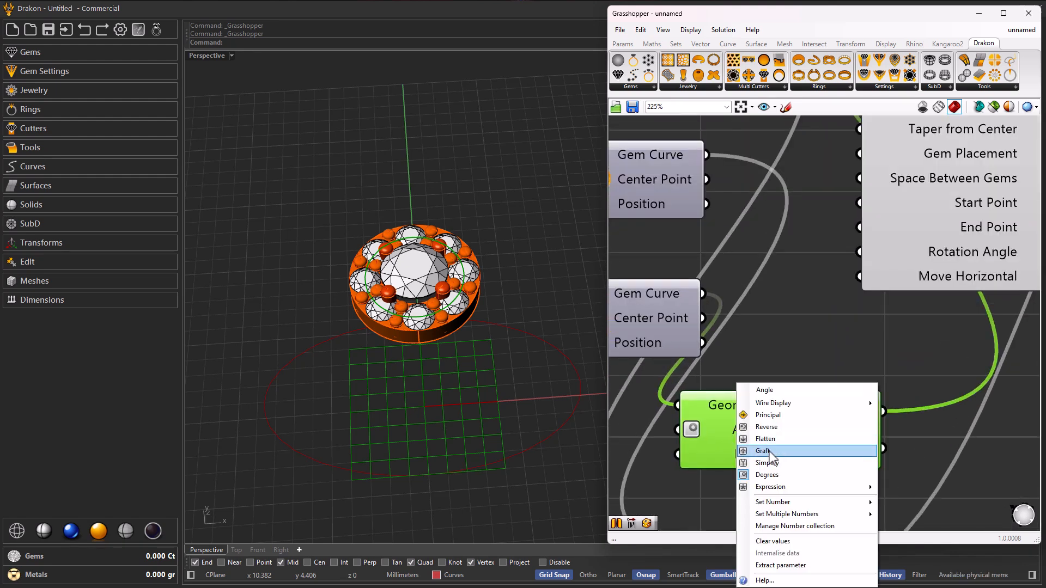
mouse_move(790, 501)
click(908, 503)
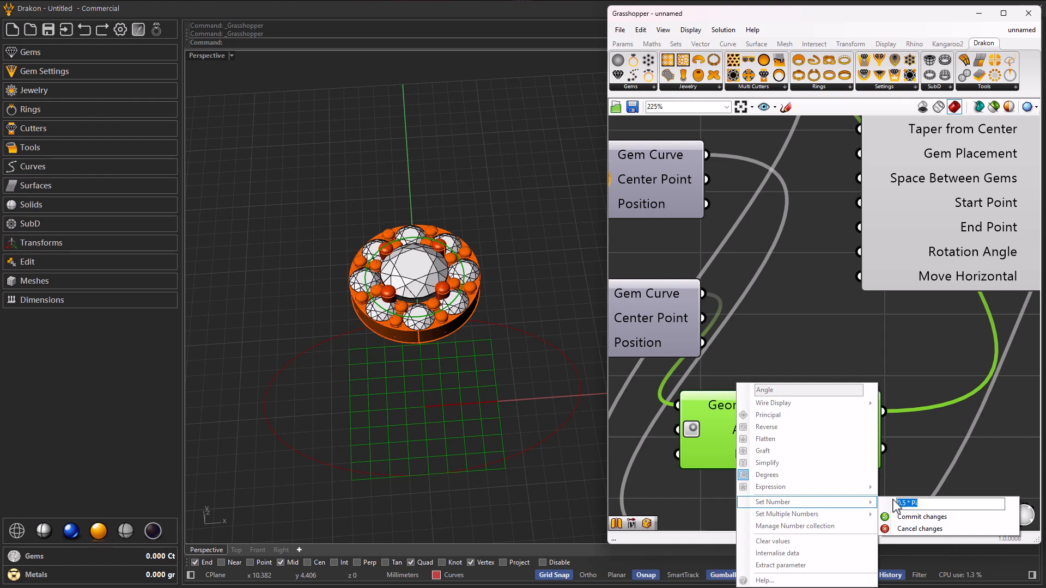
text(15)
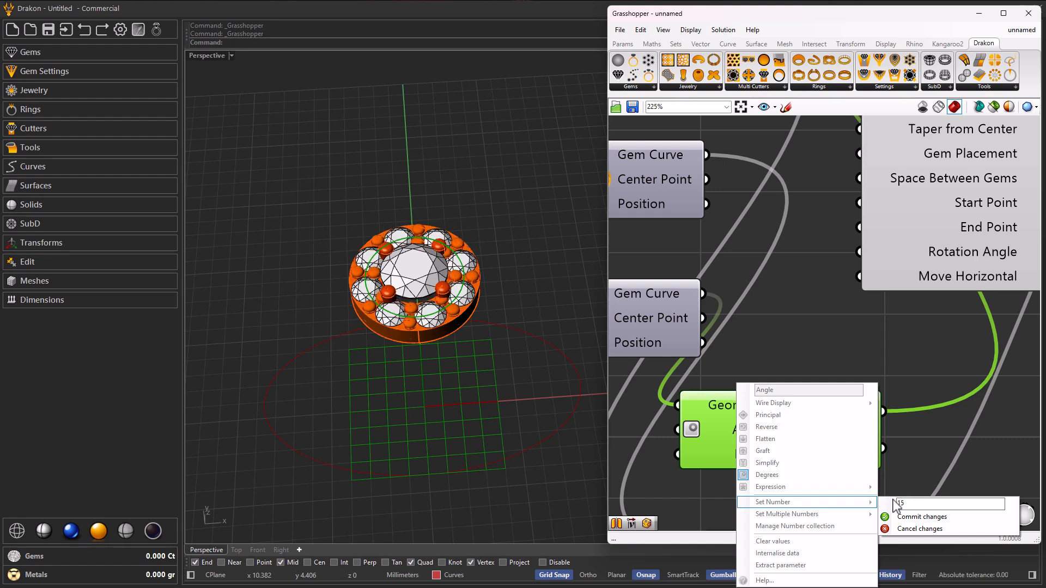
key(BackSpace)
key(BackSpace)
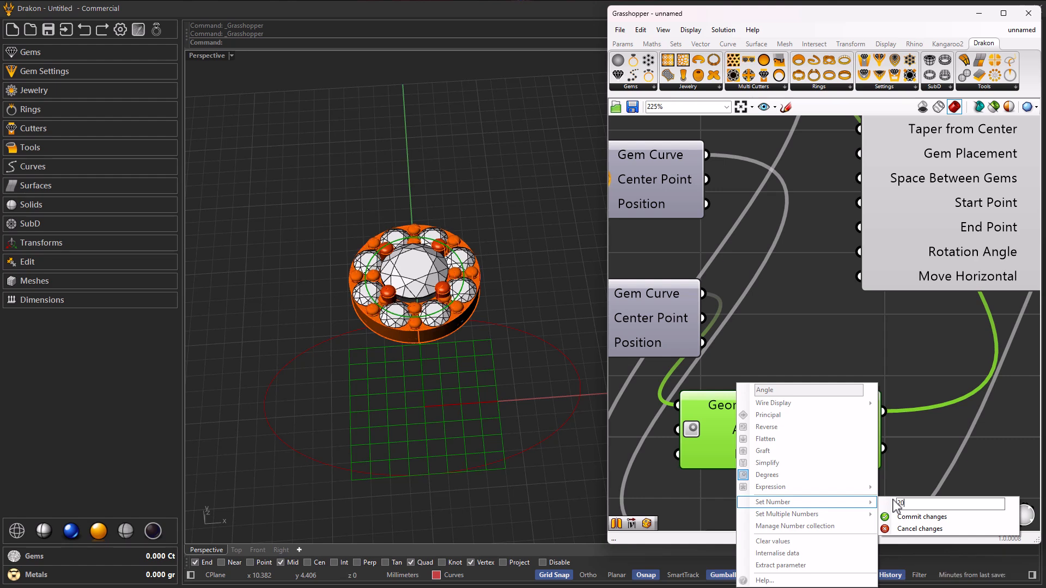
right_drag(466, 321, 444, 388)
scroll(443, 388, up, 10)
scroll(444, 388, up, 8)
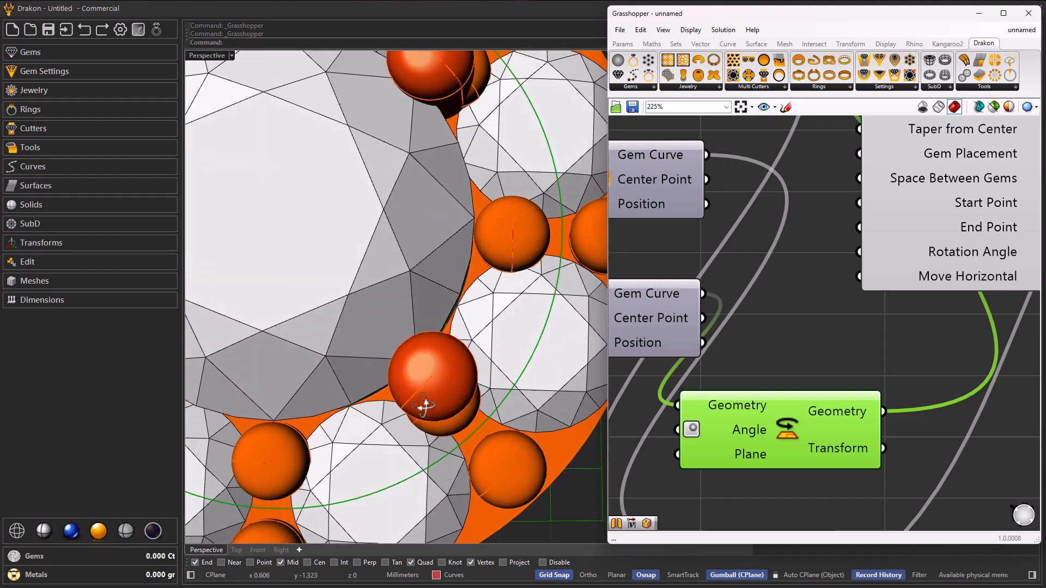
right_drag(409, 406, 411, 407)
Set the Rotate component's Angle to 22 degrees and check the halo from below
right_click(741, 437)
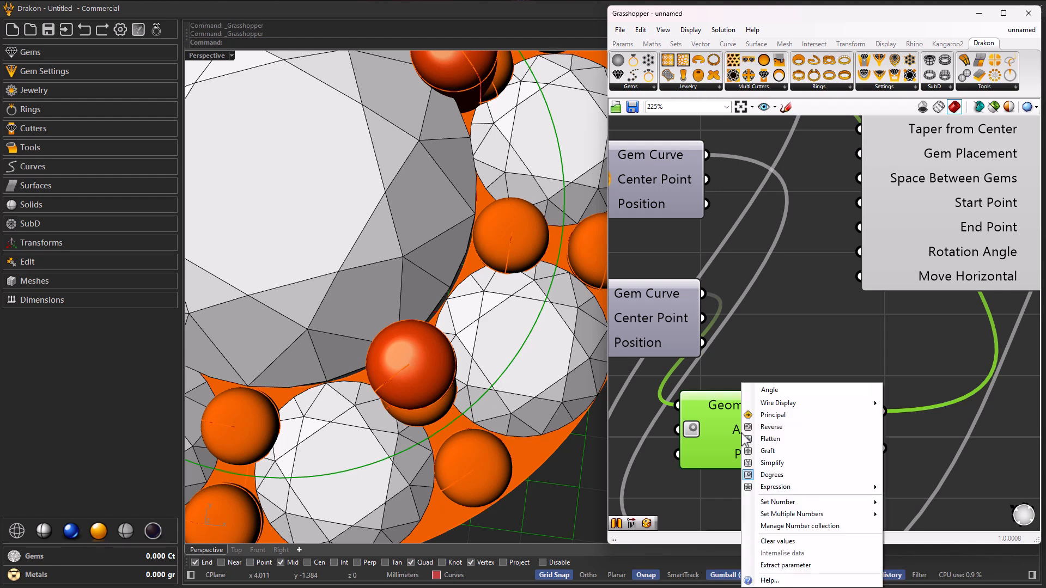
mouse_move(816, 501)
click(922, 502)
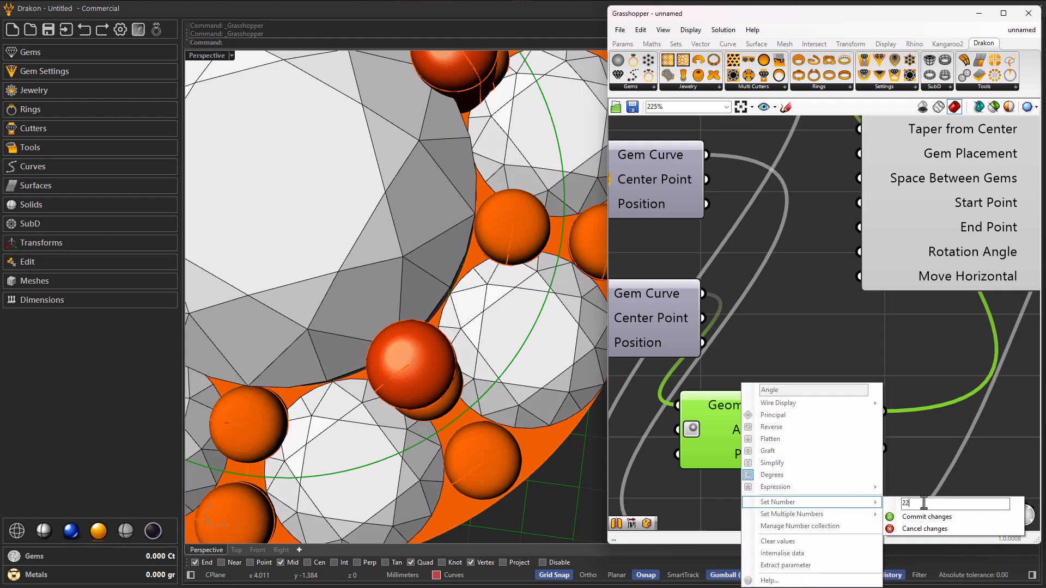
right_drag(550, 355, 444, 175)
scroll(523, 376, down, 7)
scroll(469, 375, down, 5)
scroll(454, 141, up, 3)
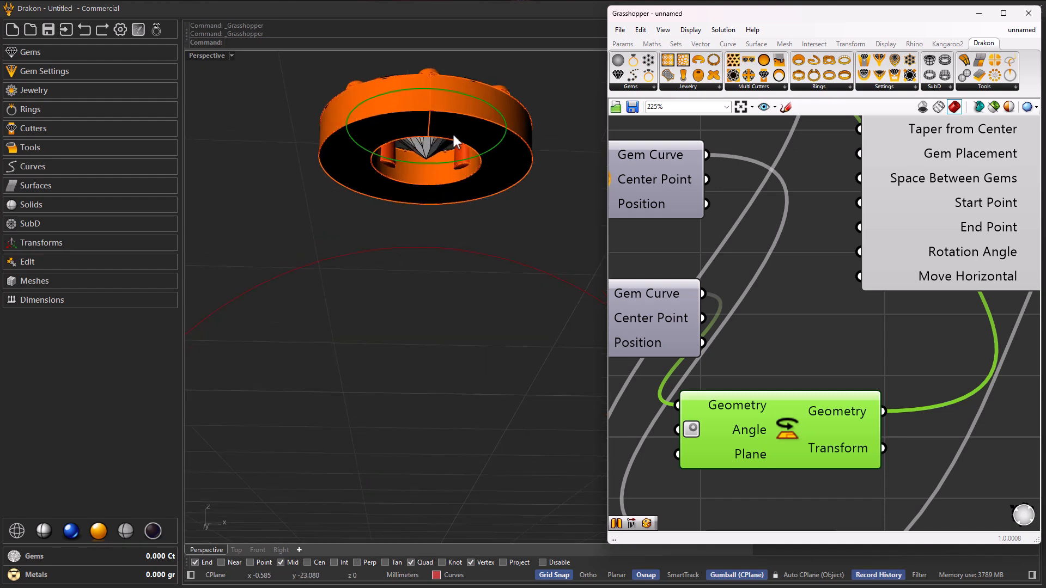
click(849, 355)
Connect the -1.0 extrusion slider to the Prongs on Gem component's Depth input
scroll(431, 137, up, 7)
right_drag(443, 195, 434, 299)
scroll(439, 195, down, 5)
scroll(780, 363, down, 6)
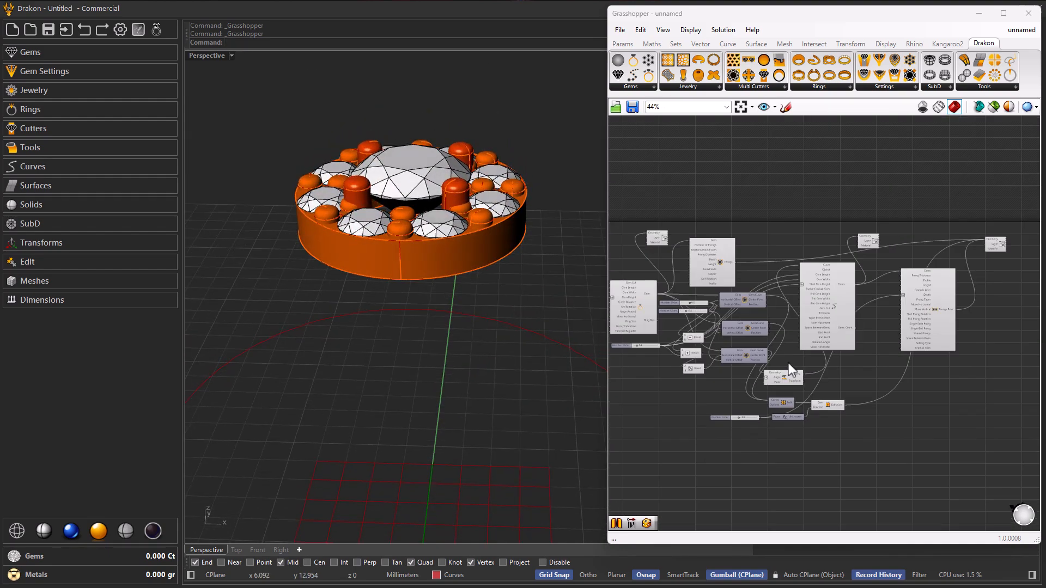
scroll(688, 257, up, 4)
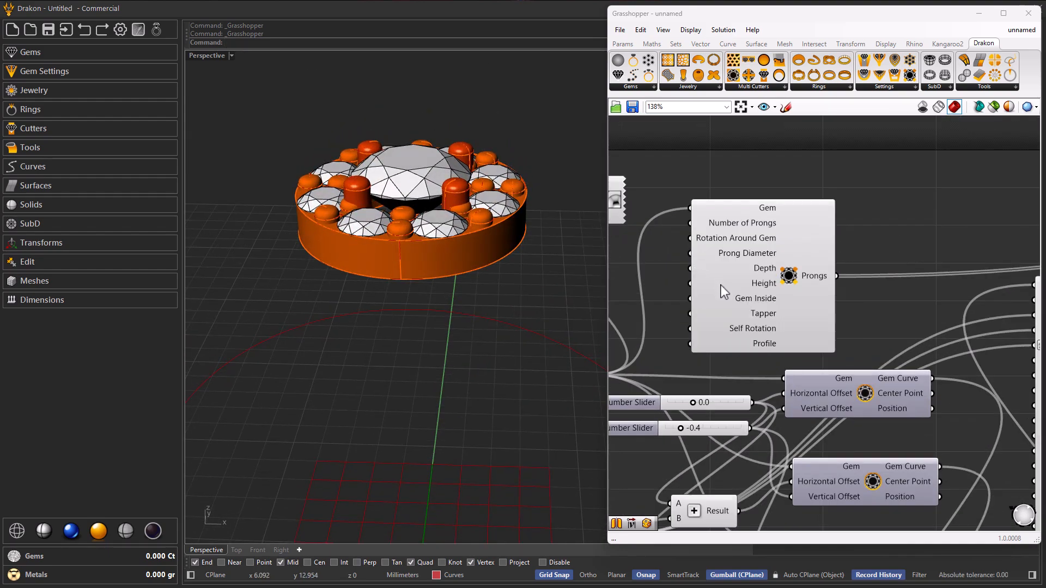
scroll(721, 284, up, 1)
scroll(777, 270, down, 4)
scroll(810, 445, up, 3)
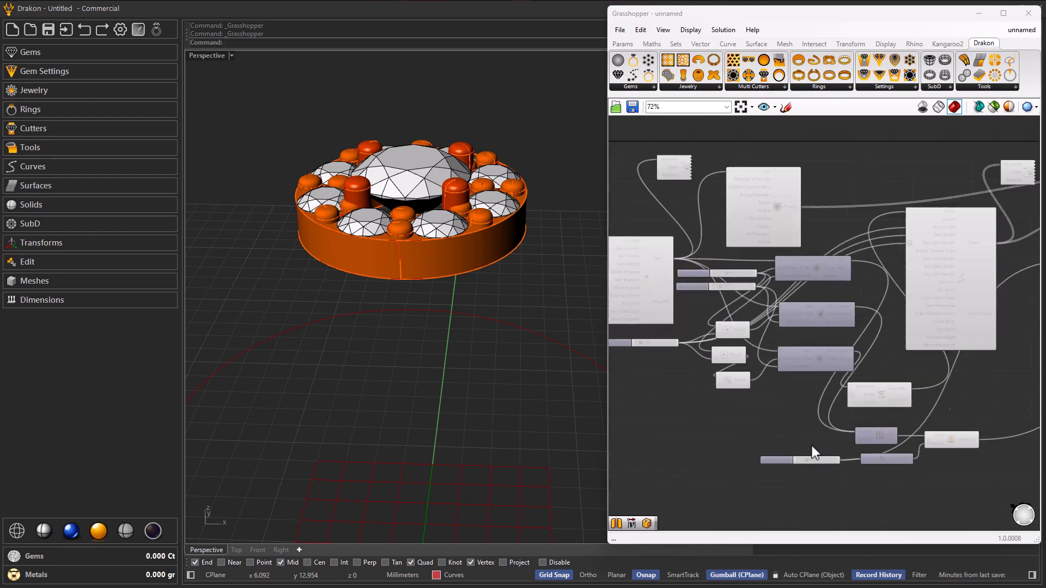
drag(859, 469, 747, 283)
scroll(858, 509, down, 3)
scroll(734, 187, up, 2)
scroll(730, 202, up, 2)
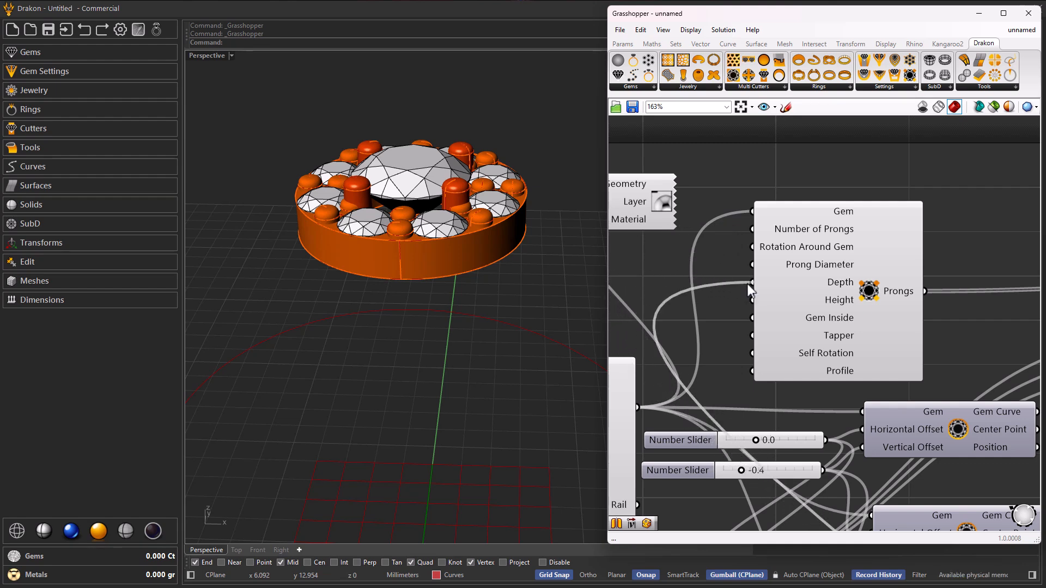
Give the Prongs on Gem component's Depth input the expression x*-0.8
right_click(772, 282)
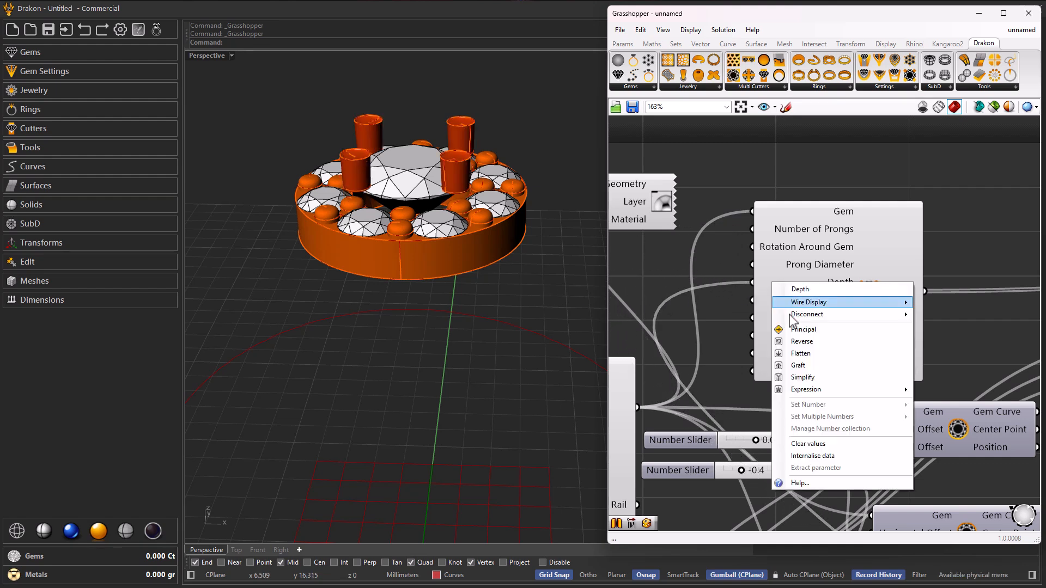
mouse_move(813, 391)
click(709, 408)
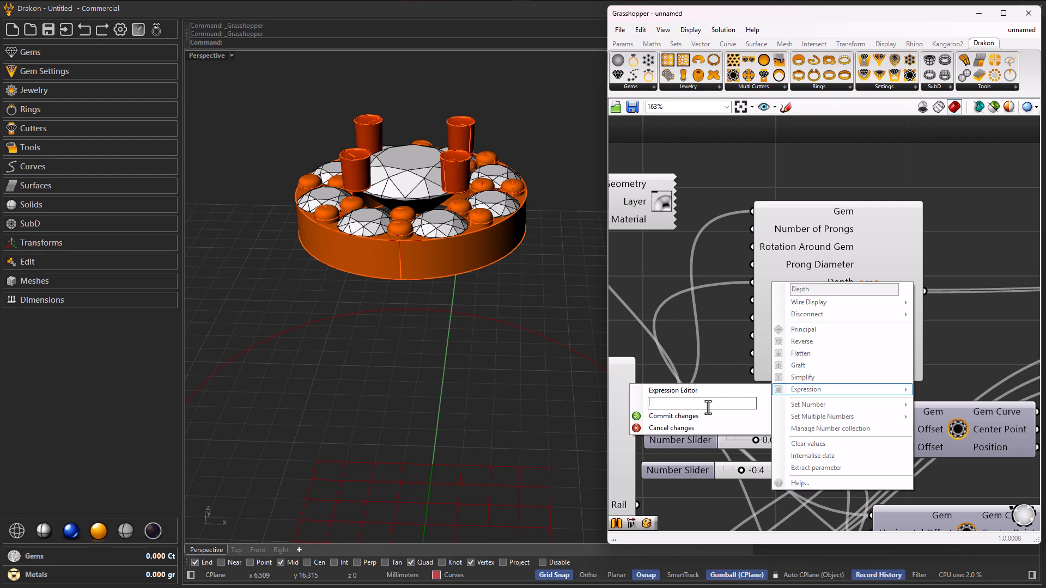
text(x^-0.8)
key(Return)
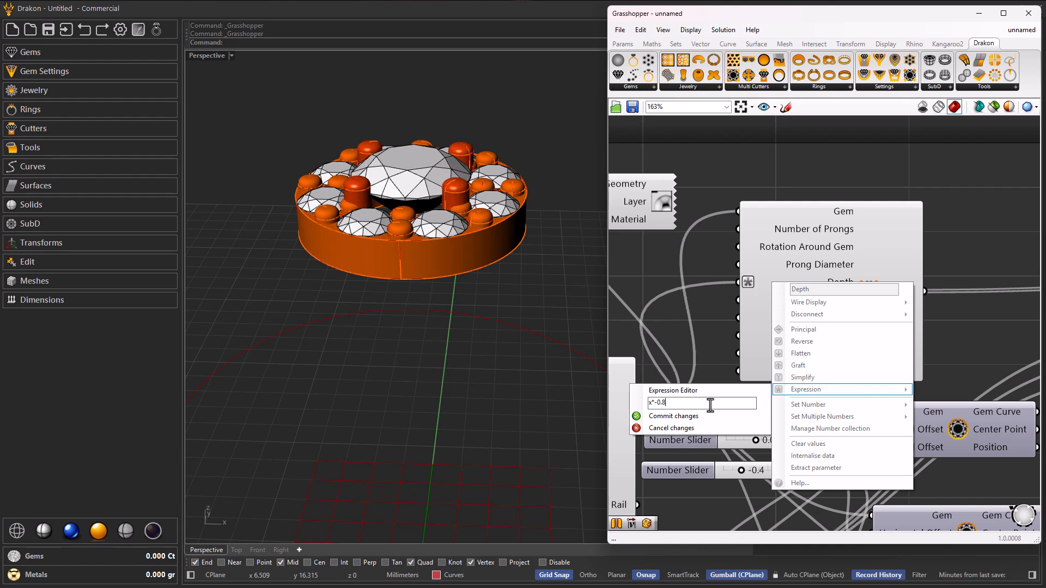
Change the Prongs on Gem component's Depth expression to x*-1.3 and check the prongs from below and above
right_drag(497, 351, 499, 229)
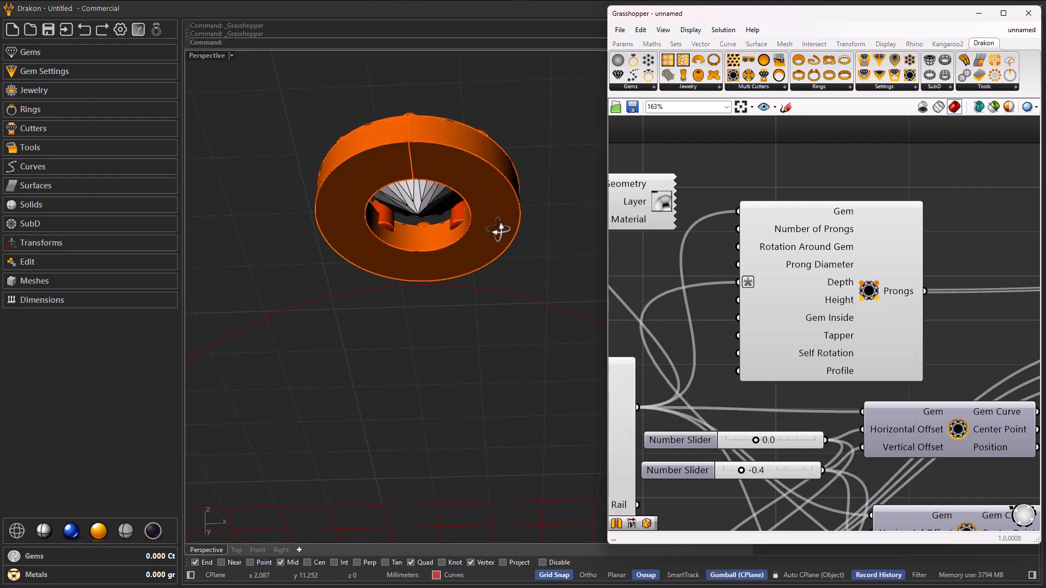
right_click(780, 285)
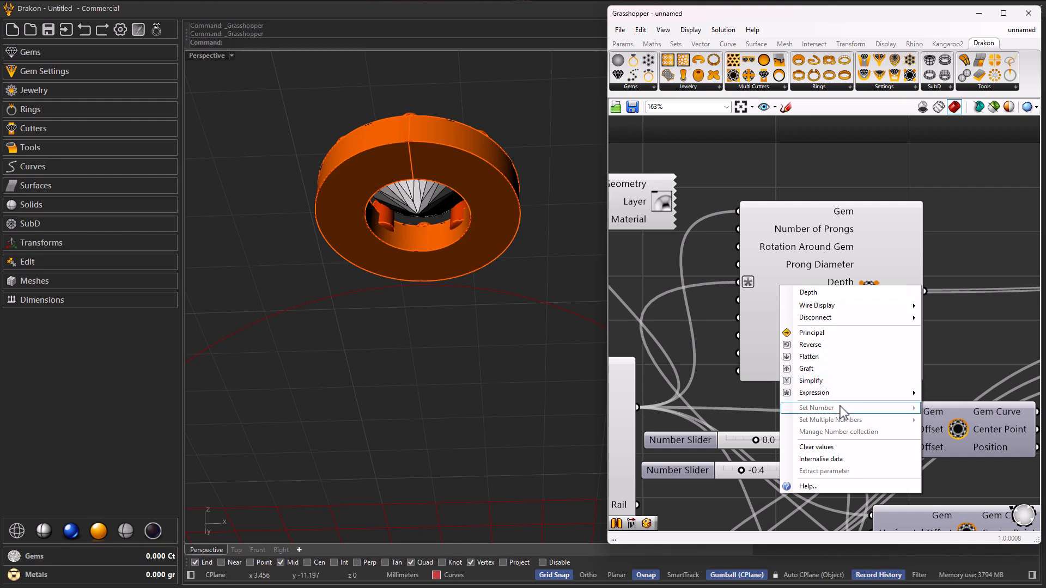
mouse_move(840, 394)
click(718, 409)
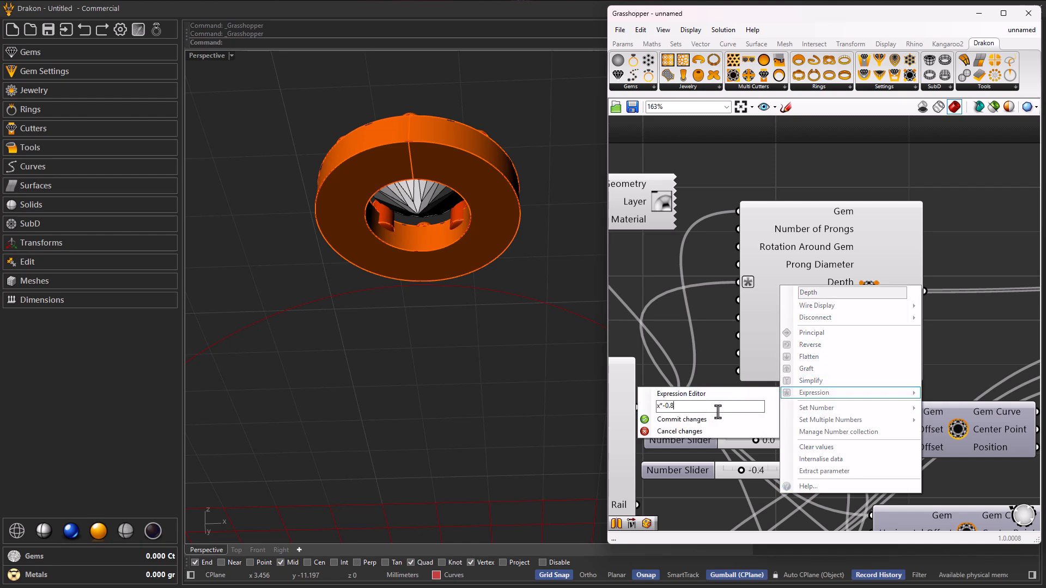
text(1.)
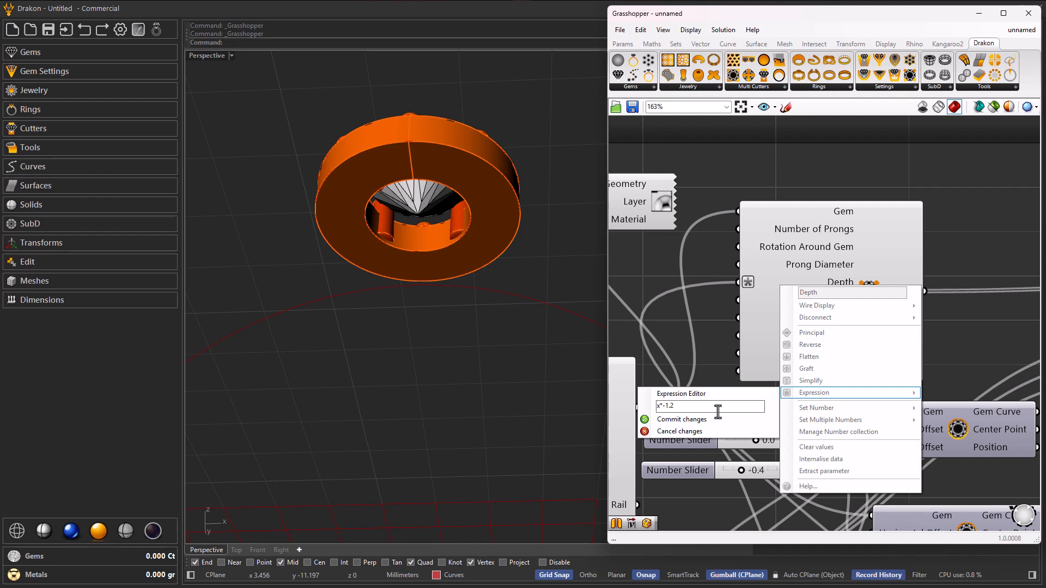
key(BackSpace)
key(BackSpace)
text(4)
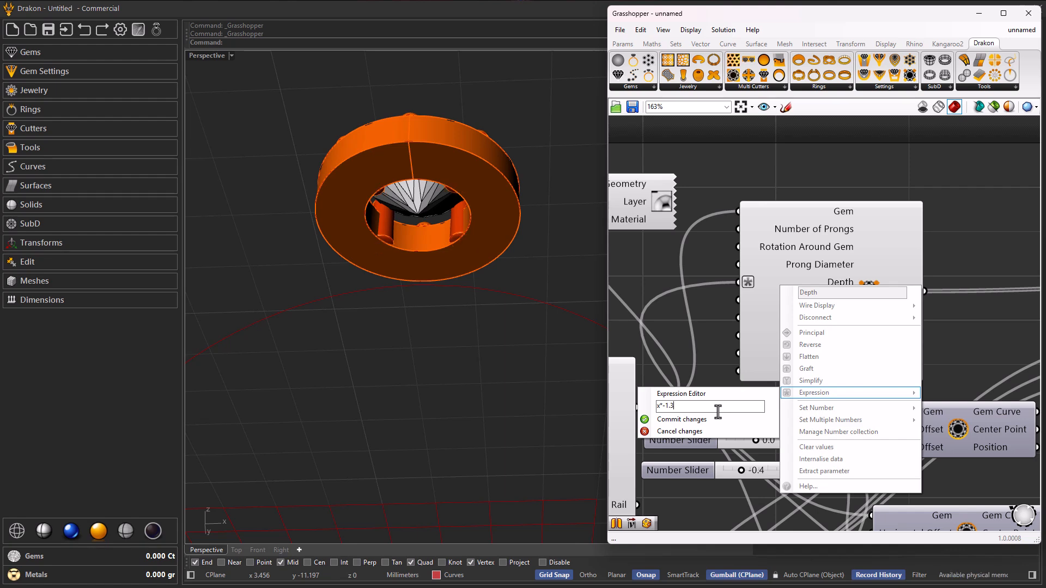
click(706, 422)
right_drag(534, 278, 534, 326)
right_drag(498, 276, 551, 446)
scroll(433, 272, down, 8)
right_drag(444, 287, 462, 318)
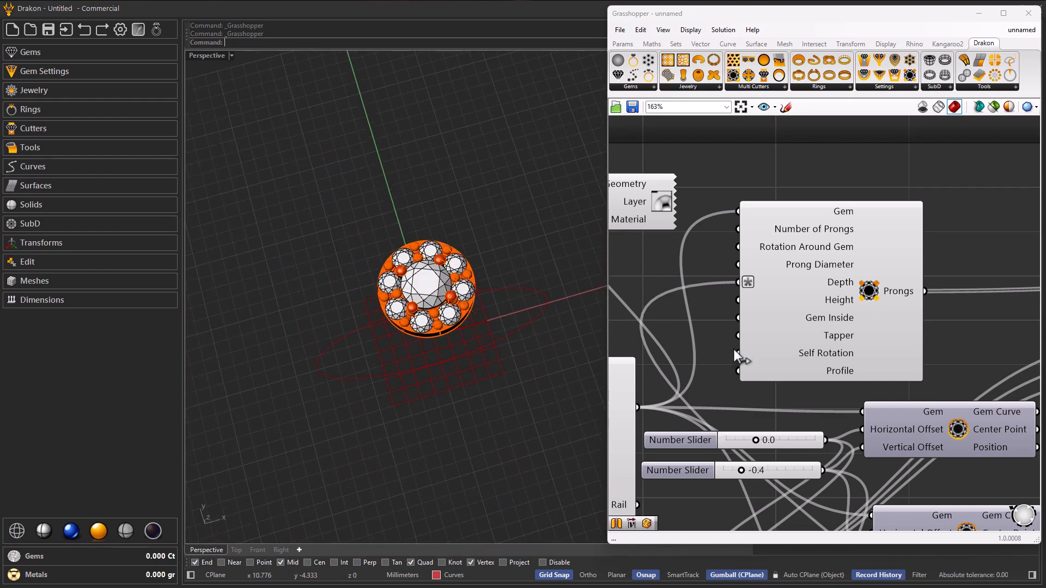
Turn off the preview of the Prongs on Gem component
scroll(730, 354, down, 5)
click(784, 309)
middle_click(783, 309)
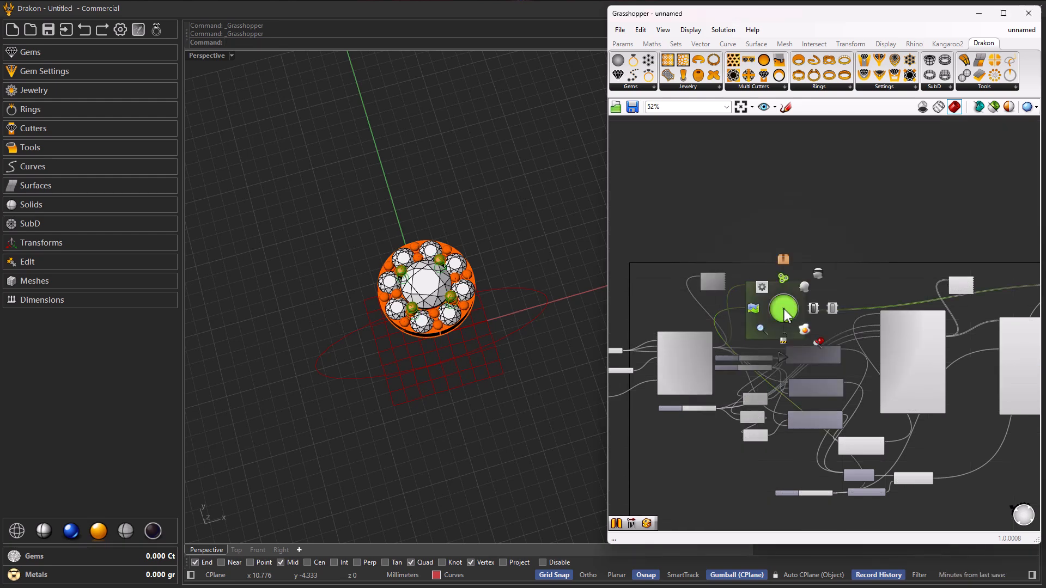
click(817, 275)
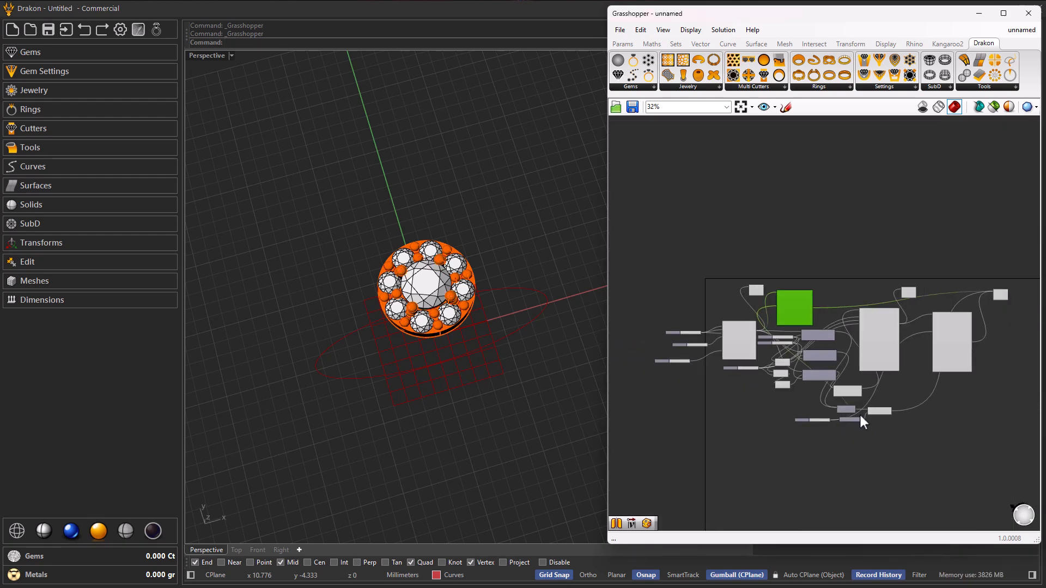
Turn off the previews of the Rotate component and the Extrusion component
scroll(860, 406, up, 5)
middle_click(809, 365)
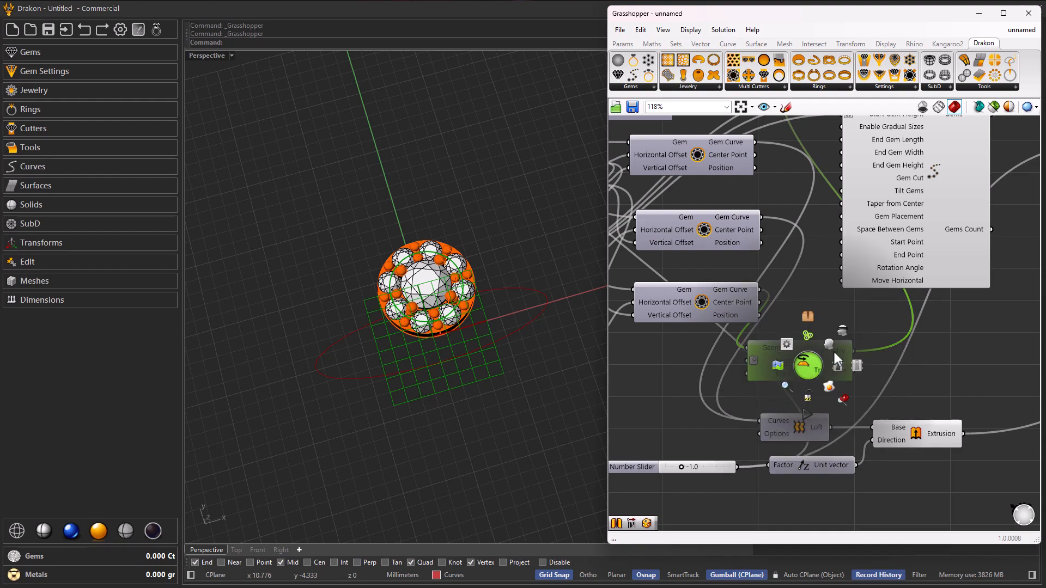
click(843, 332)
right_drag(525, 422, 476, 346)
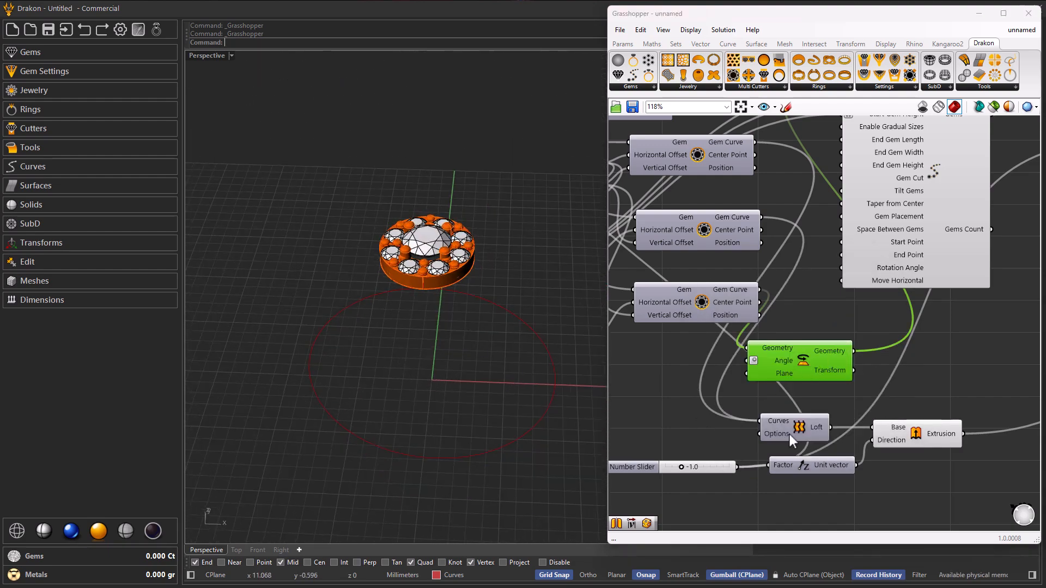
middle_click(910, 436)
click(942, 405)
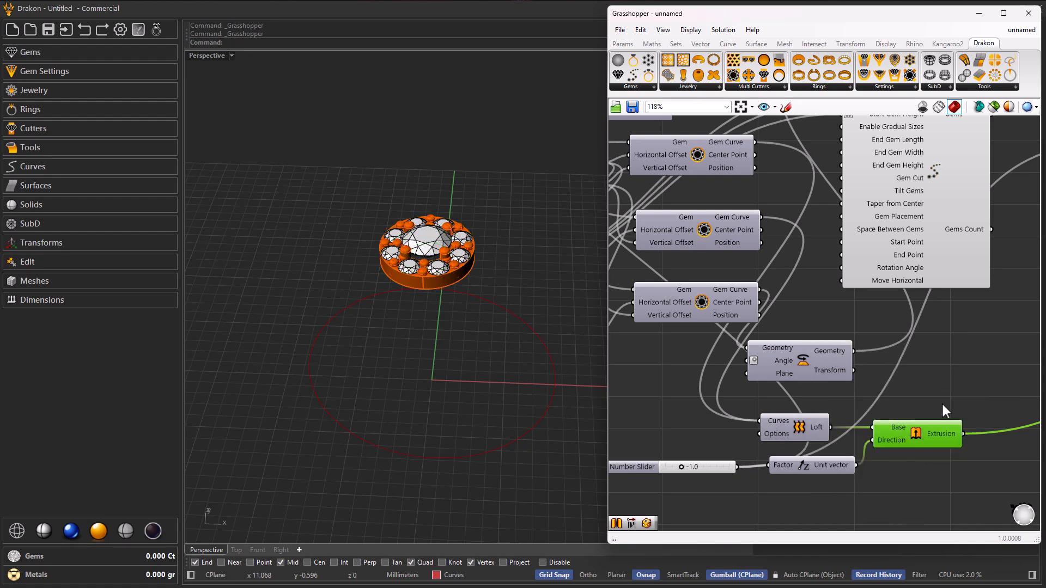
Examine the halo from above together with the complete component definition
right_drag(534, 369, 499, 386)
scroll(836, 415, down, 2)
scroll(836, 412, down, 3)
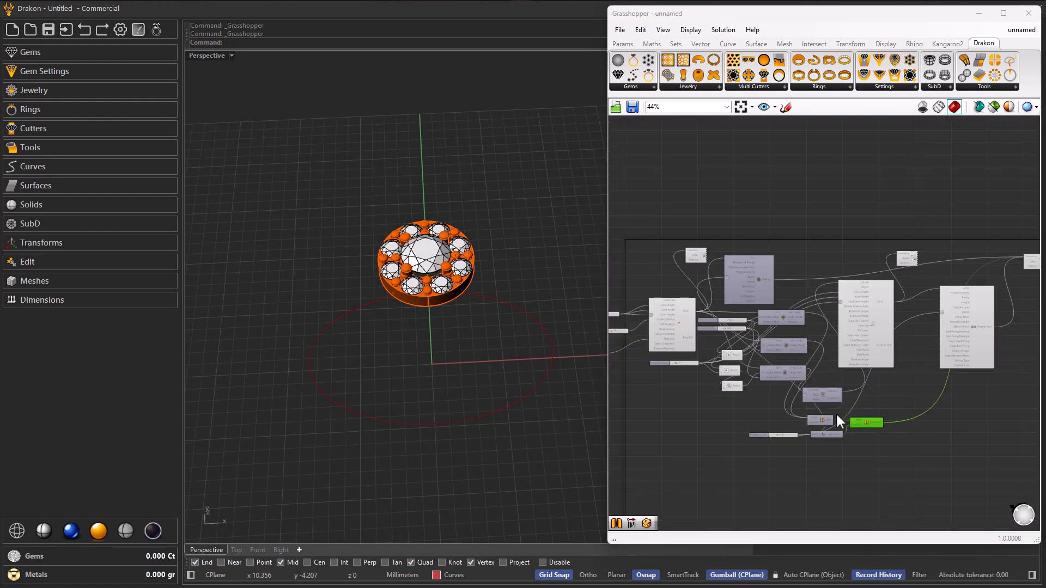
scroll(808, 399, down, 5)
right_drag(458, 354, 479, 343)
scroll(696, 348, down, 2)
scroll(740, 377, up, 2)
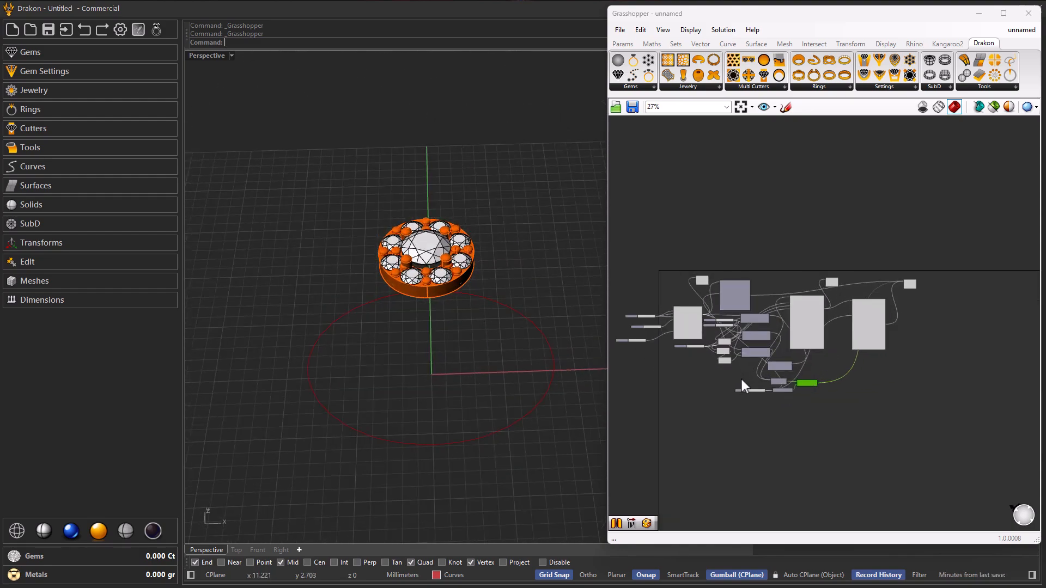
scroll(731, 369, down, 2)
Place a Bombe Ring component in the free canvas space beyond the existing definition
scroll(904, 348, up, 3)
scroll(904, 351, up, 1)
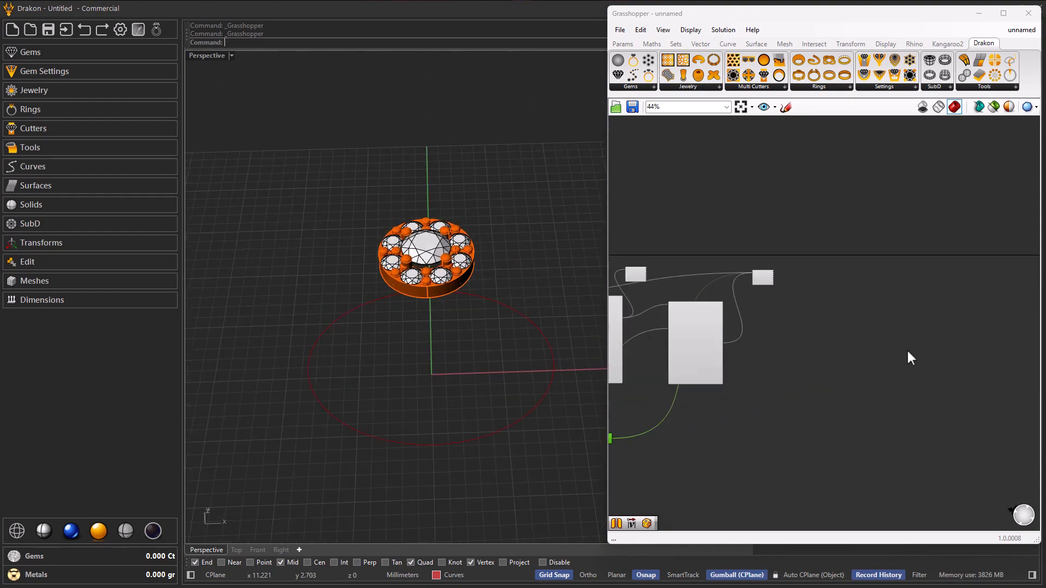
click(834, 87)
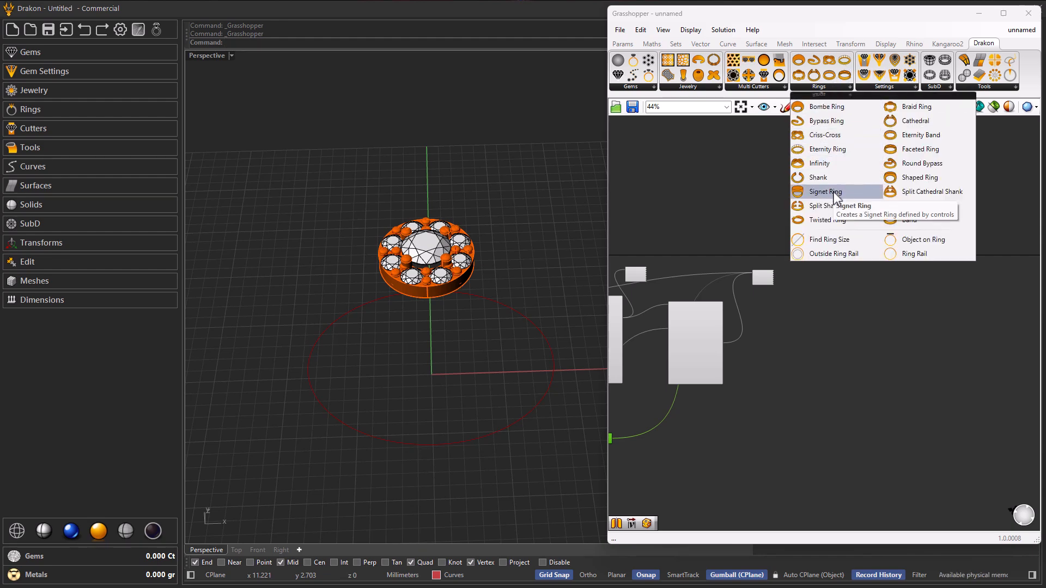
click(832, 107)
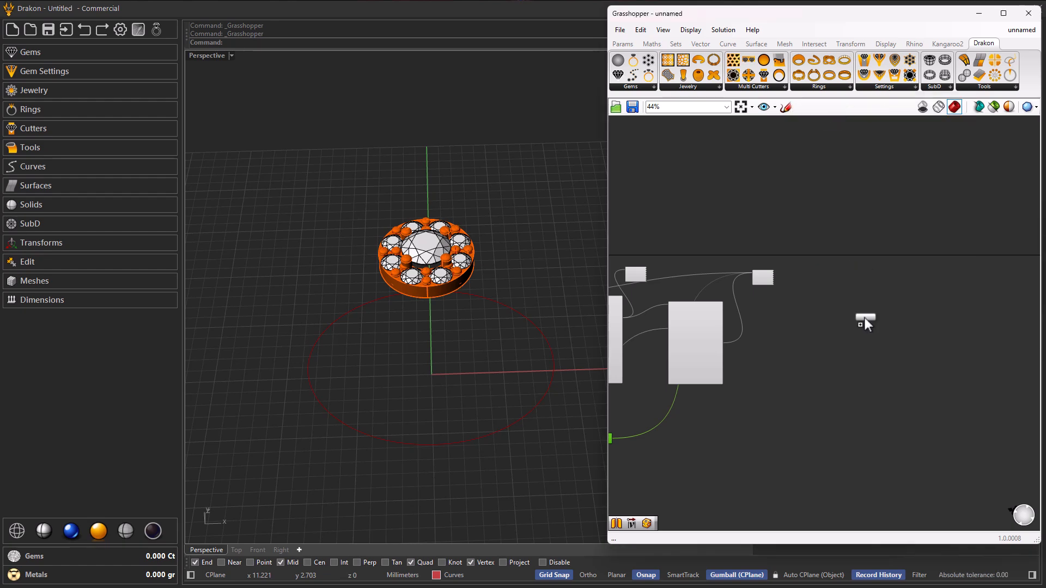
click(865, 345)
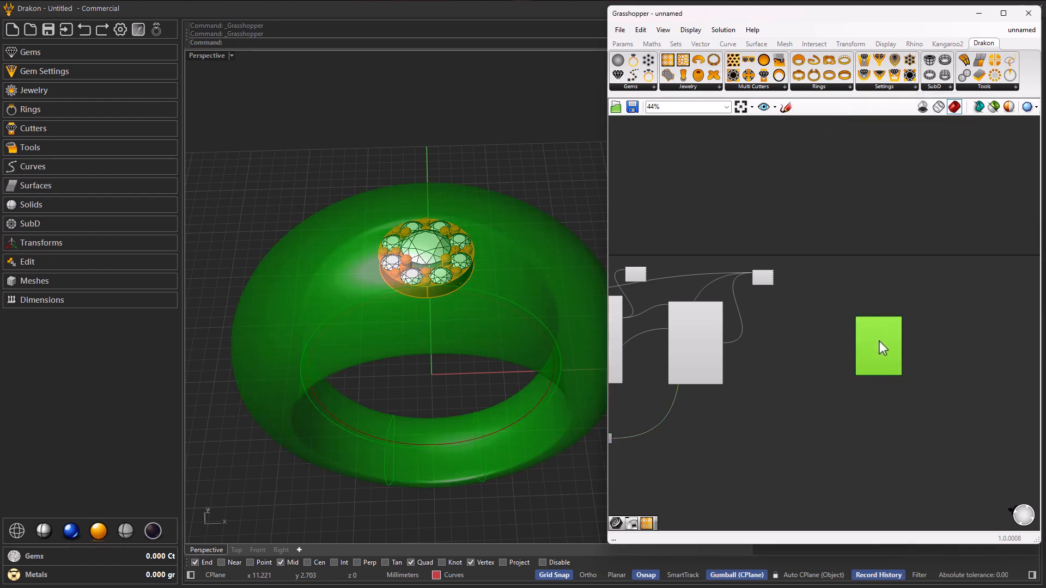
scroll(862, 341, up, 4)
click(864, 225)
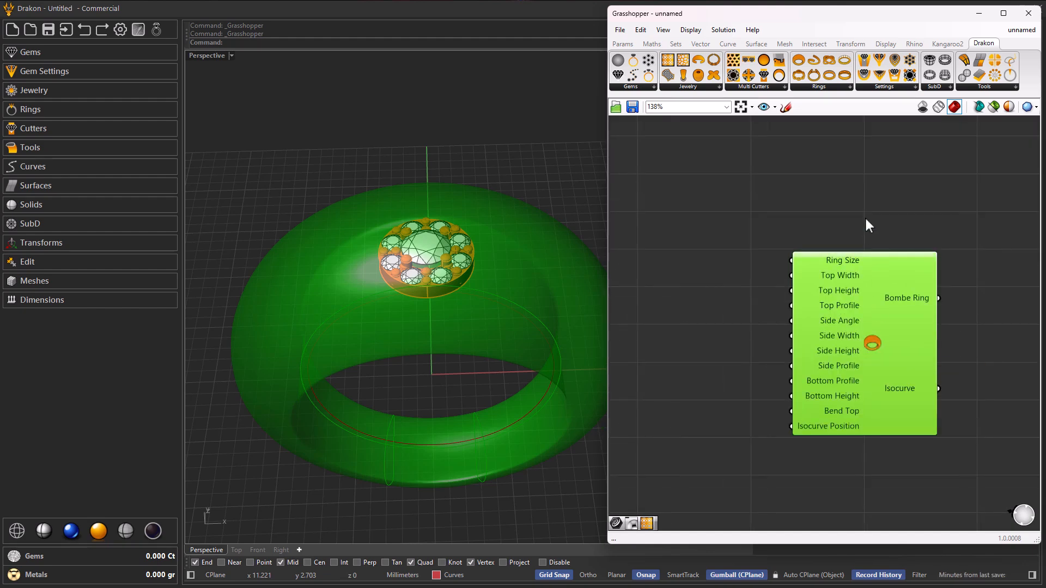
Draw a rectangle about 2 by 2 mm on the construction plane in front of the ring, starting at -1,-23
scroll(436, 302, down, 9)
right_drag(408, 321, 420, 405)
scroll(425, 398, up, 5)
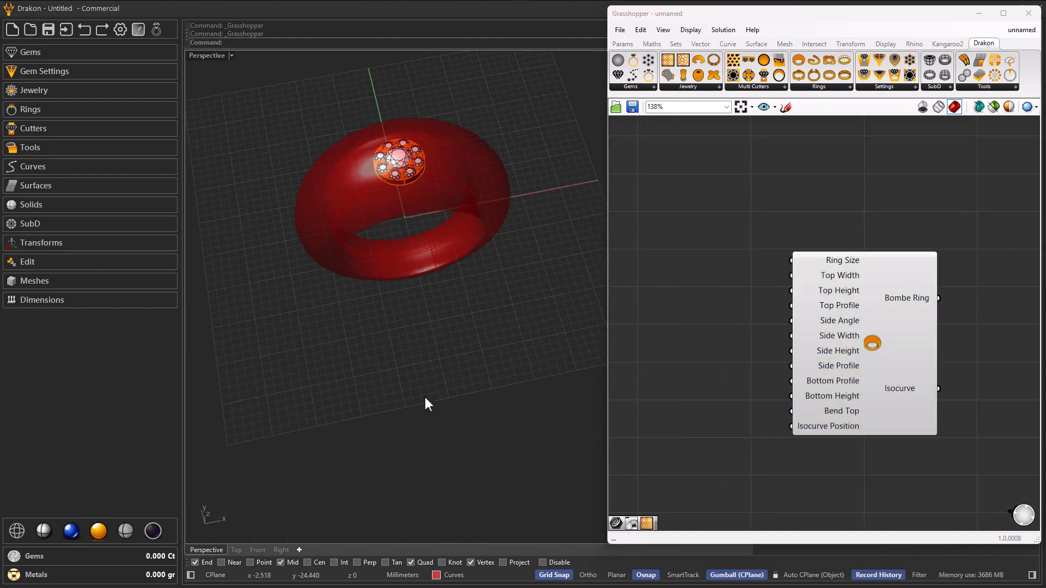
click(28, 166)
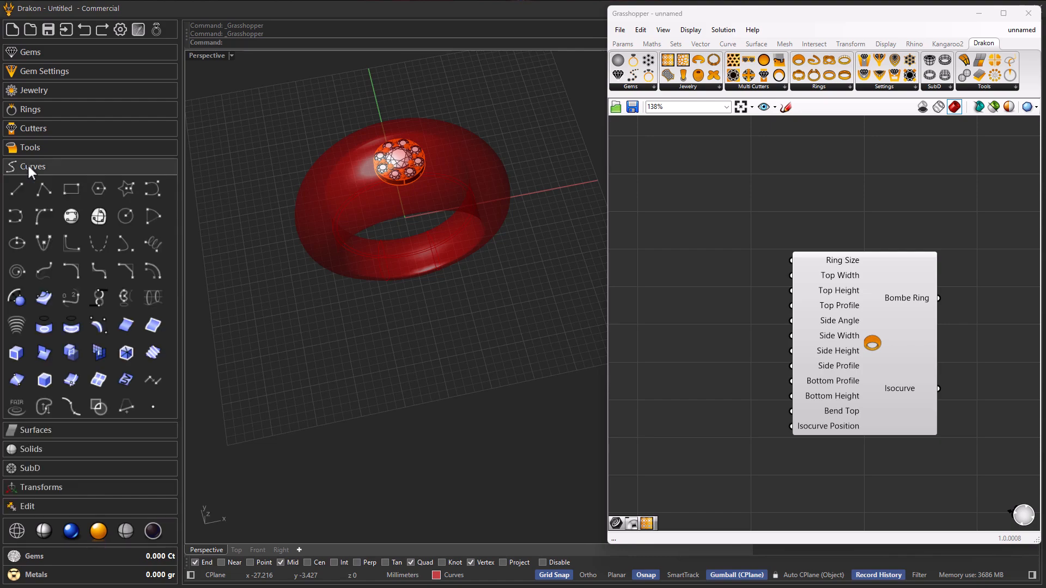
click(71, 189)
scroll(436, 381, up, 4)
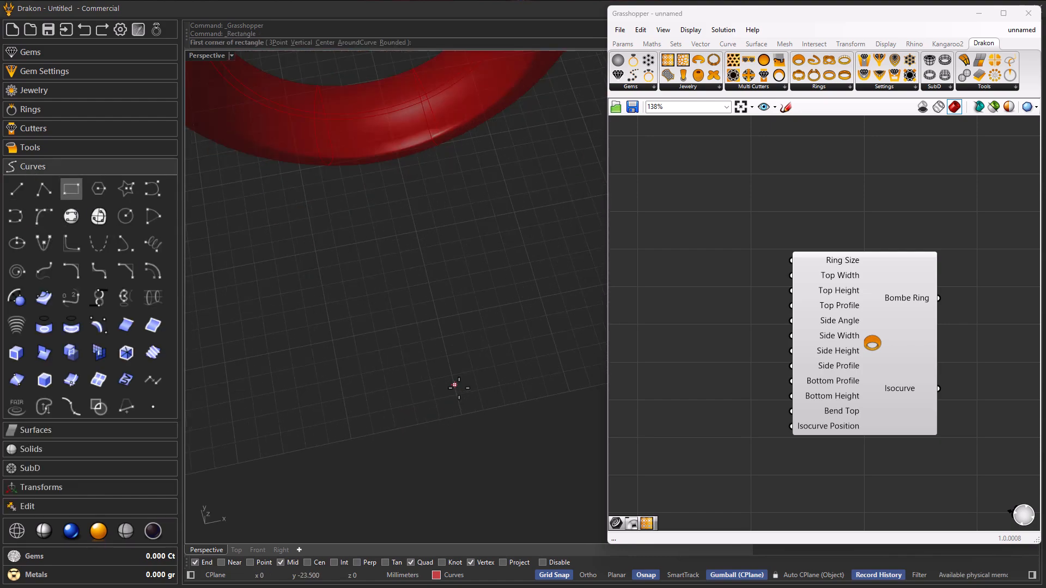
click(432, 388)
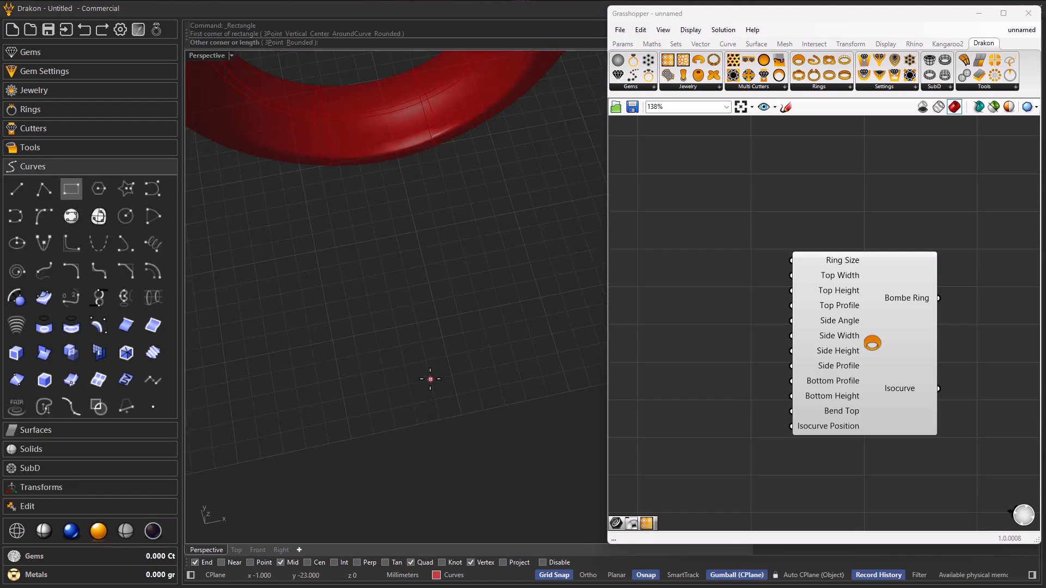
click(482, 411)
scroll(471, 414, up, 3)
scroll(474, 412, up, 2)
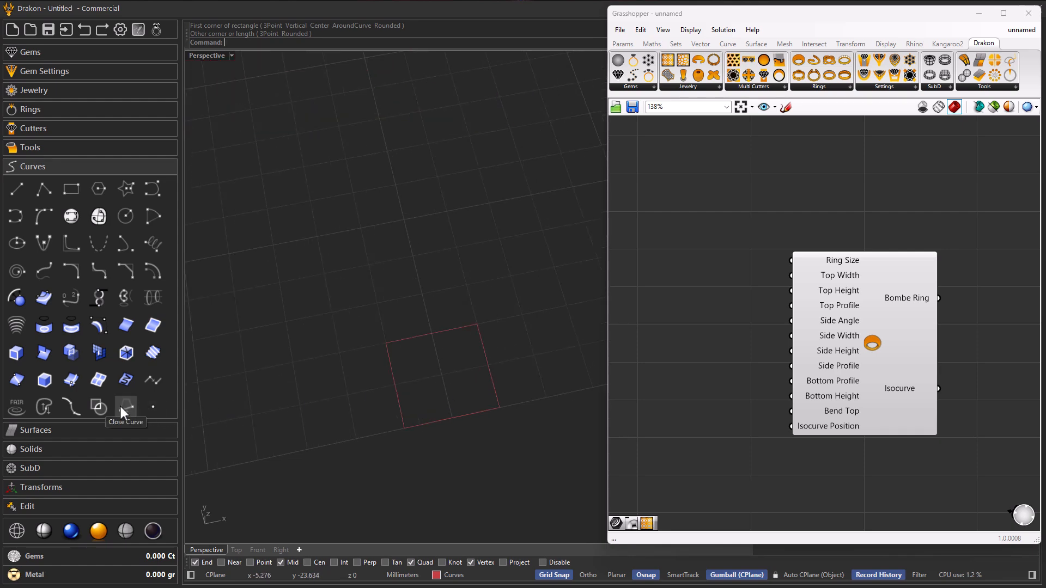
Adjust the rectangle's closed-curve seam to the midpoint of its lower edge
click(48, 409)
click(423, 423)
key(Return)
drag(408, 430, 454, 422)
key(Return)
Add a Curve parameter, set the rectangle as its single curve and internalise the data
click(437, 415)
double_click(686, 436)
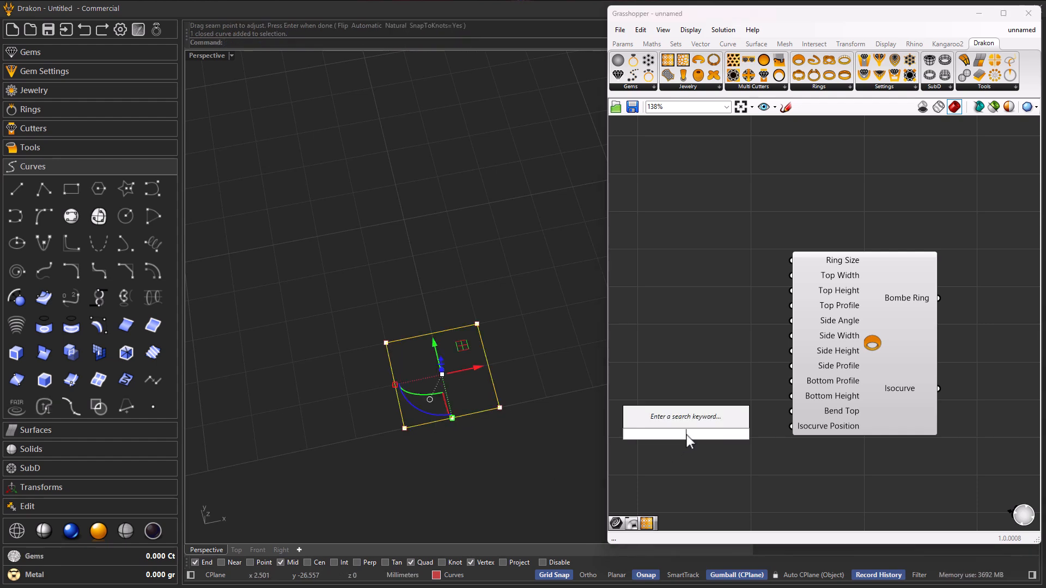
text(cu)
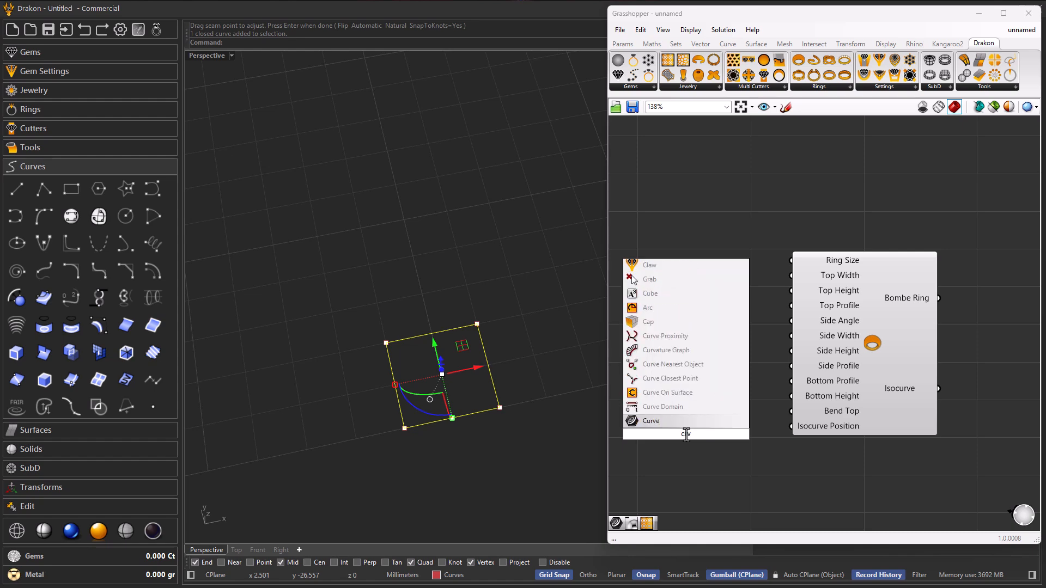
key(Return)
right_click(688, 435)
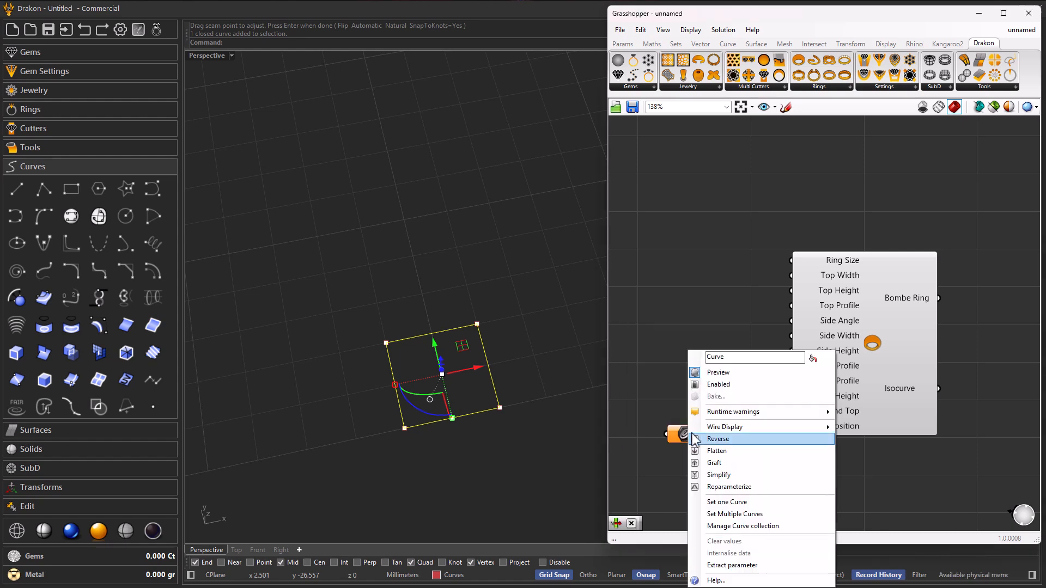
click(733, 500)
right_click(505, 448)
right_click(685, 437)
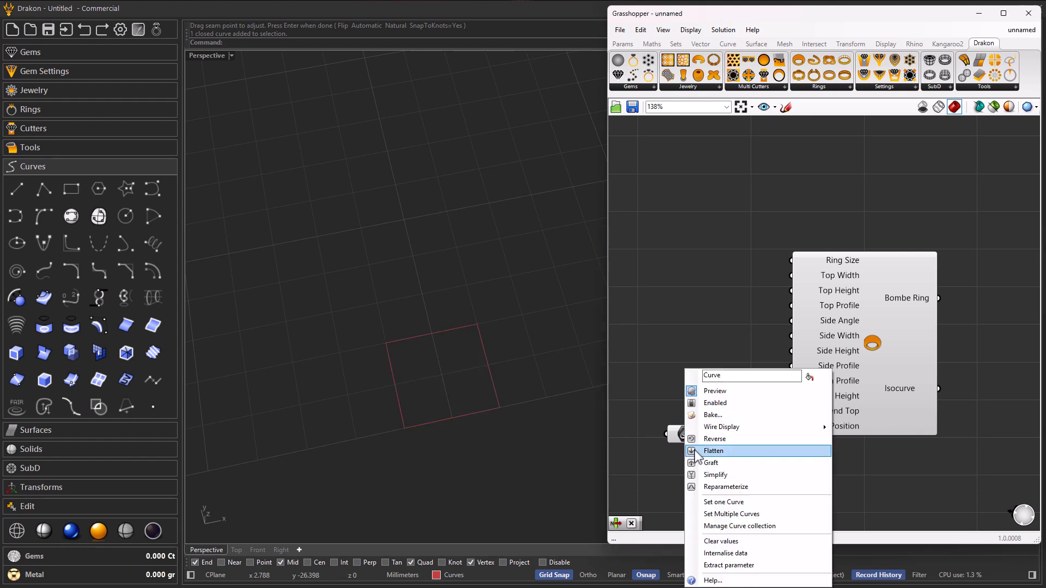
click(735, 553)
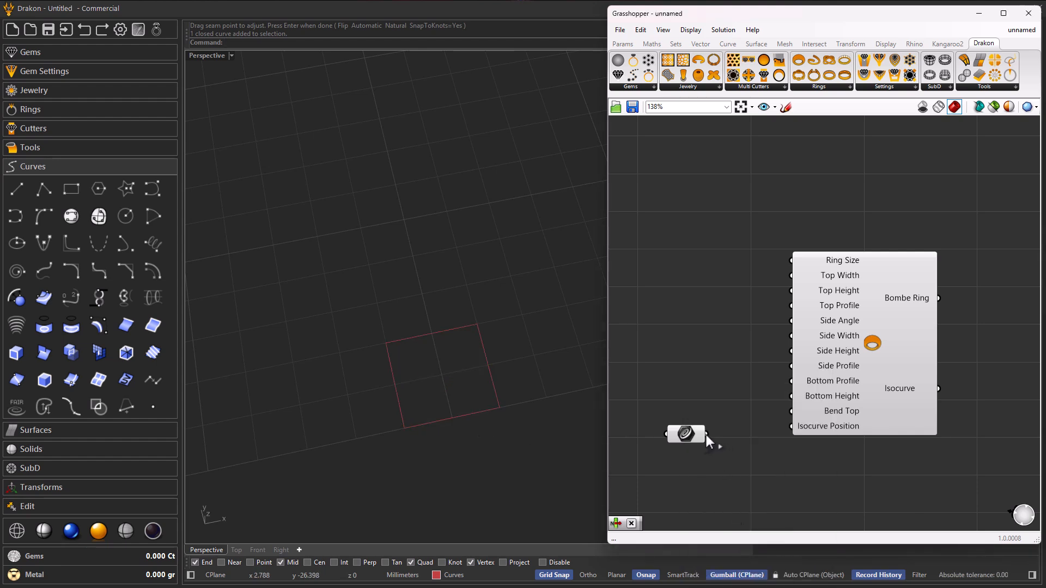
Connect the Curve parameter to the Bombe Ring's Side Profile and Top Profile inputs
drag(740, 399, 739, 402)
scroll(475, 394, down, 10)
right_drag(483, 365, 495, 324)
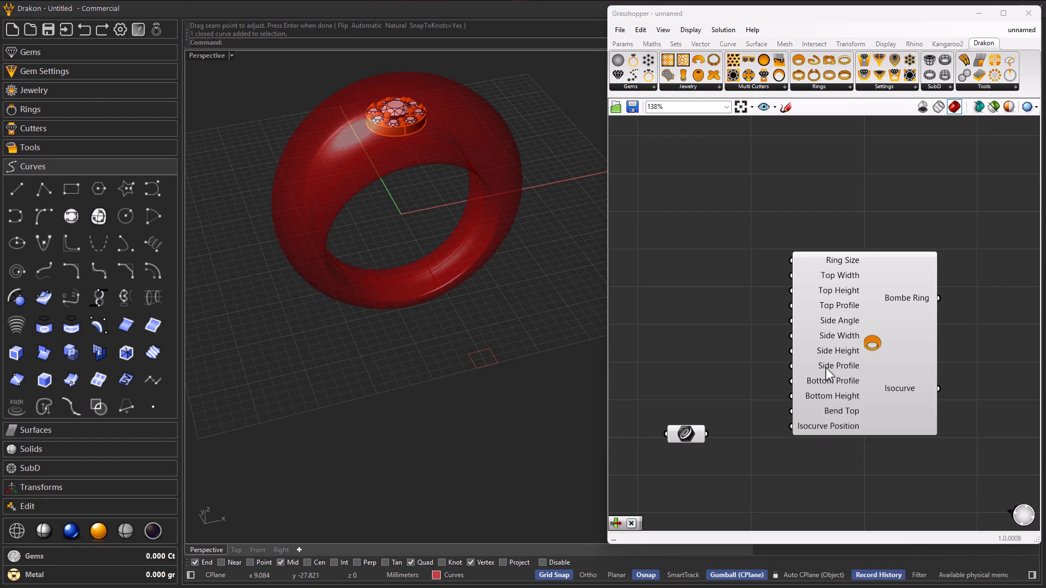
drag(707, 434, 786, 367)
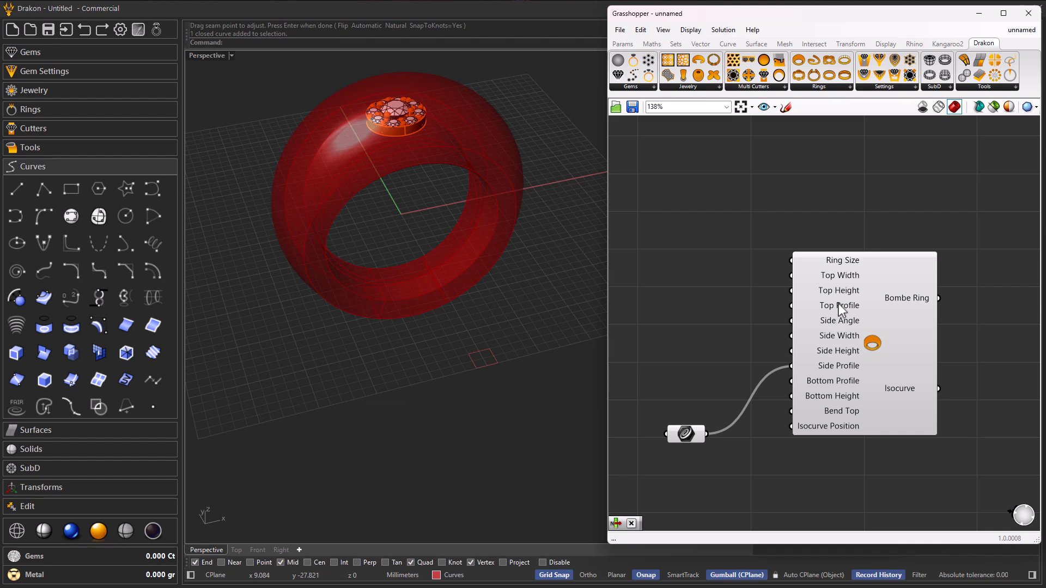
mouse_move(841, 309)
drag(707, 432, 791, 305)
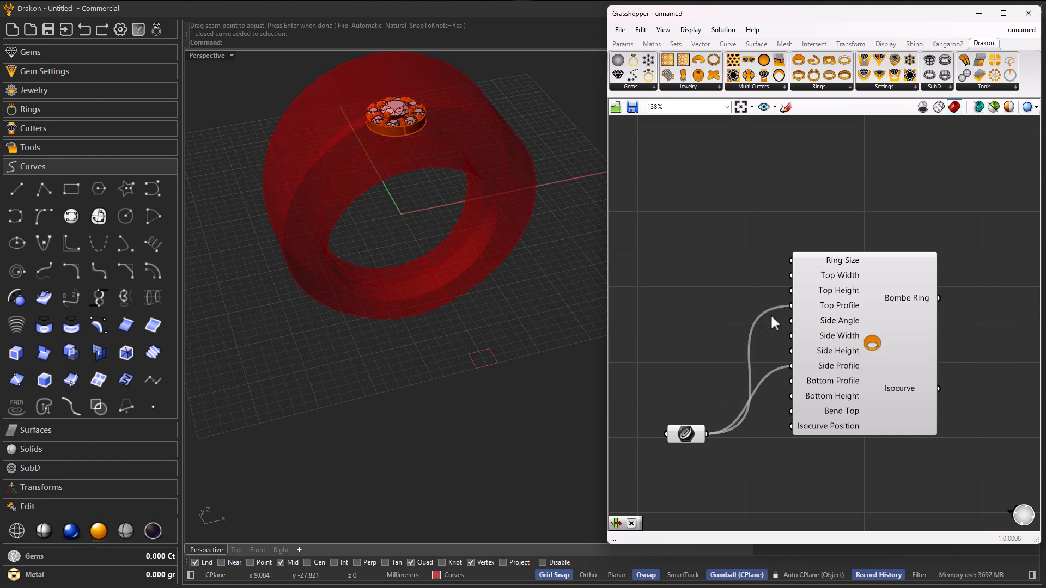
right_drag(446, 332, 452, 354)
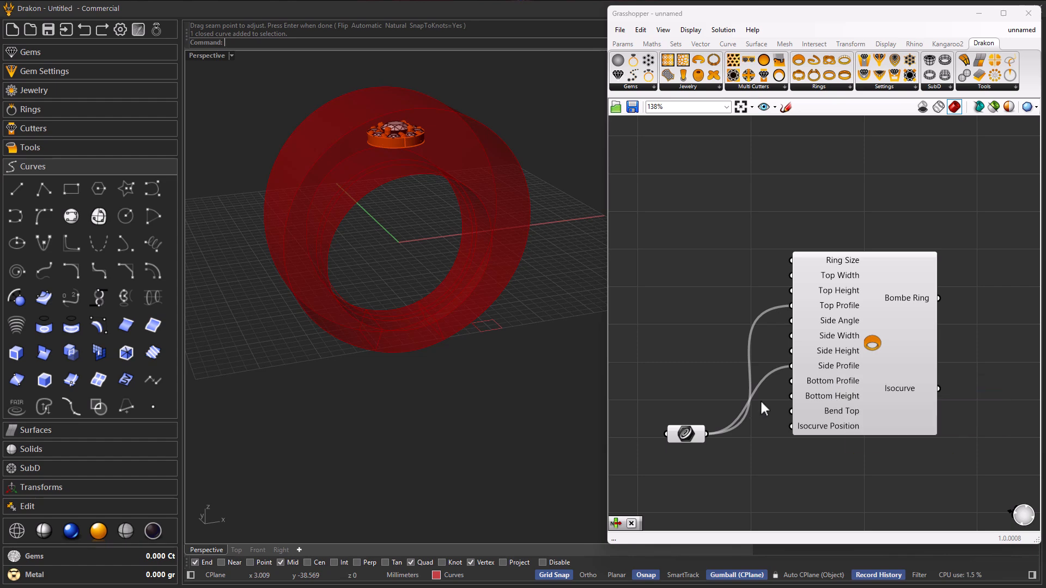
Move the Curve parameter up beside the Bombe Ring component and delete the original rectangle from the model
drag(685, 436, 701, 353)
click(505, 366)
click(495, 329)
key(Delete)
scroll(531, 403, up, 5)
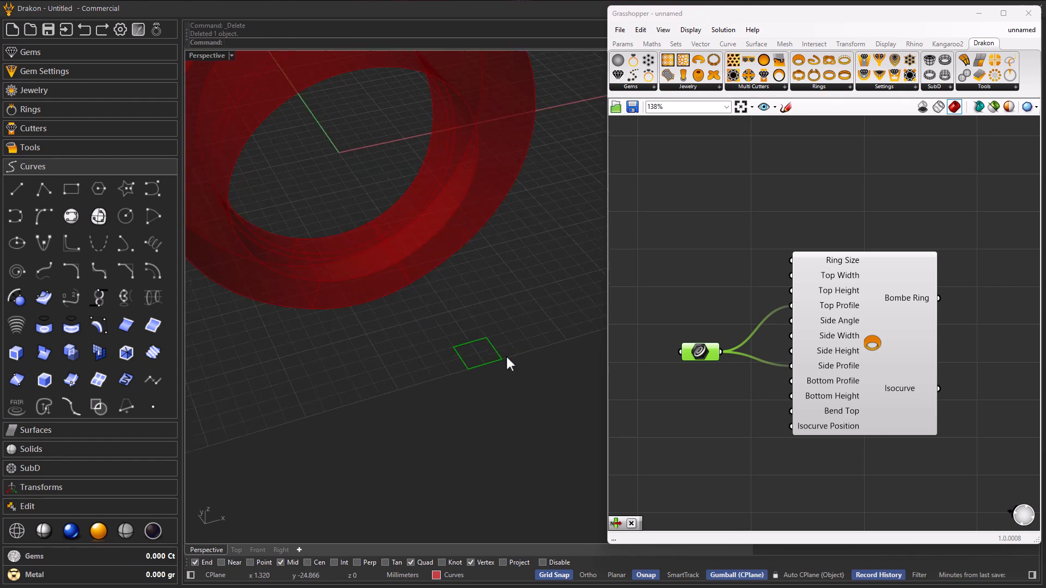
Turn off the preview of the Curve parameter and view the whole ring
click(695, 351)
middle_click(695, 352)
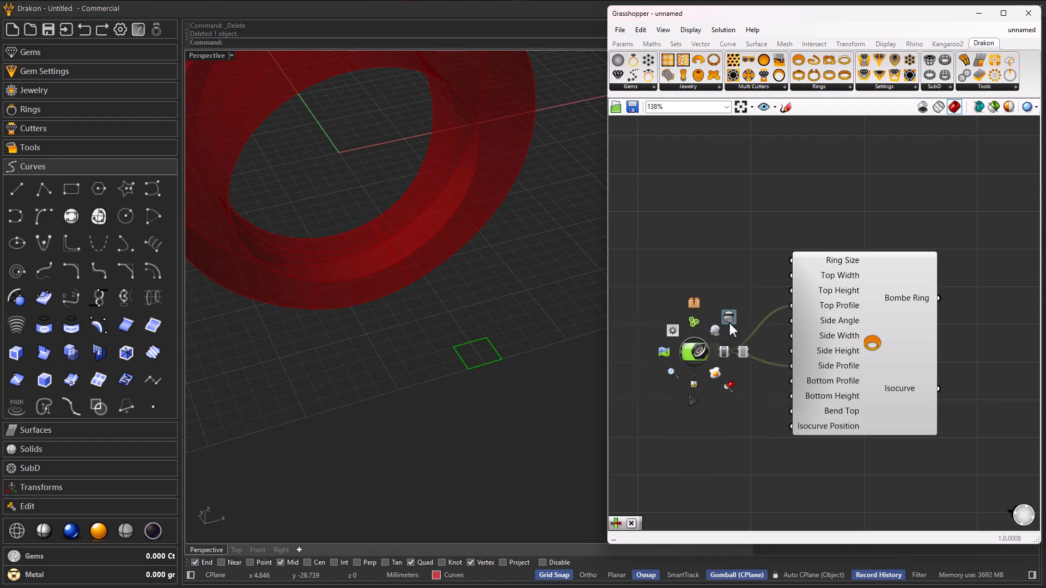
click(729, 322)
scroll(455, 403, up, 1)
scroll(456, 428, down, 8)
right_drag(443, 419, 510, 348)
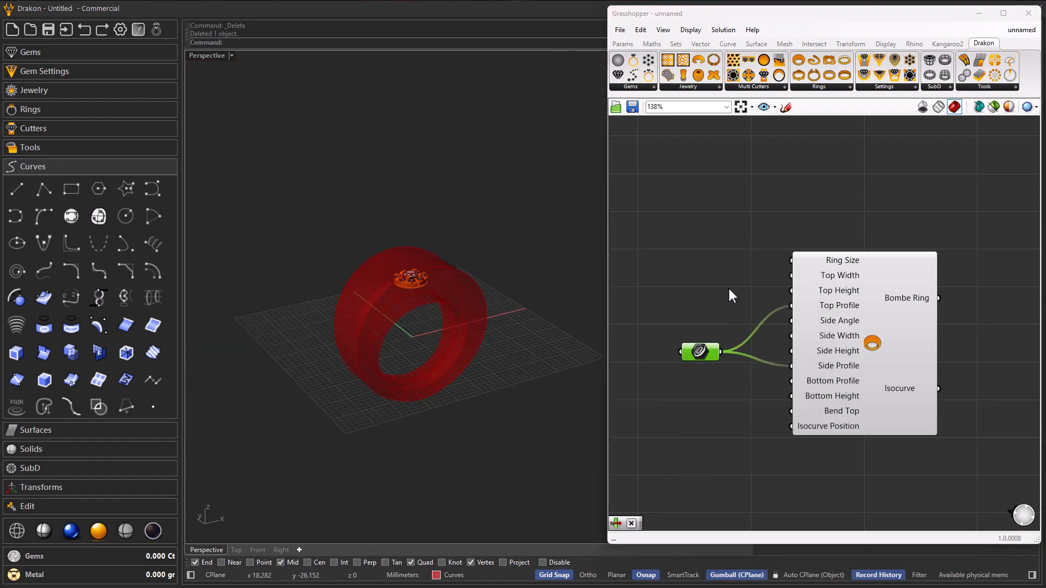
Connect the lowest of the existing sliders at the start of the definition to the Bombe Ring's Ring Size input
scroll(858, 364, down, 10)
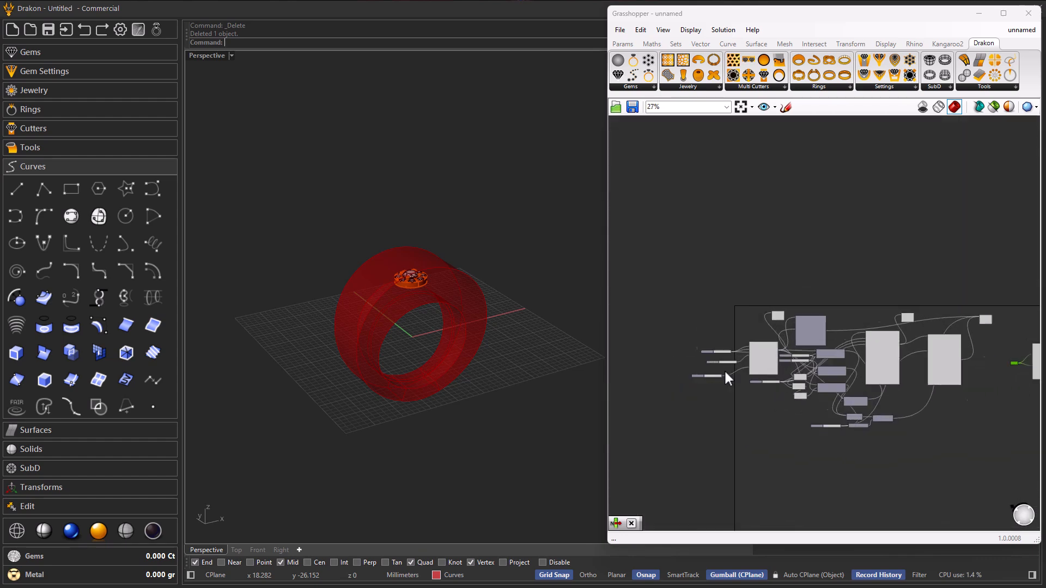
scroll(724, 370, up, 8)
drag(712, 383, 836, 359)
scroll(744, 403, down, 10)
scroll(972, 384, up, 10)
scroll(512, 415, up, 5)
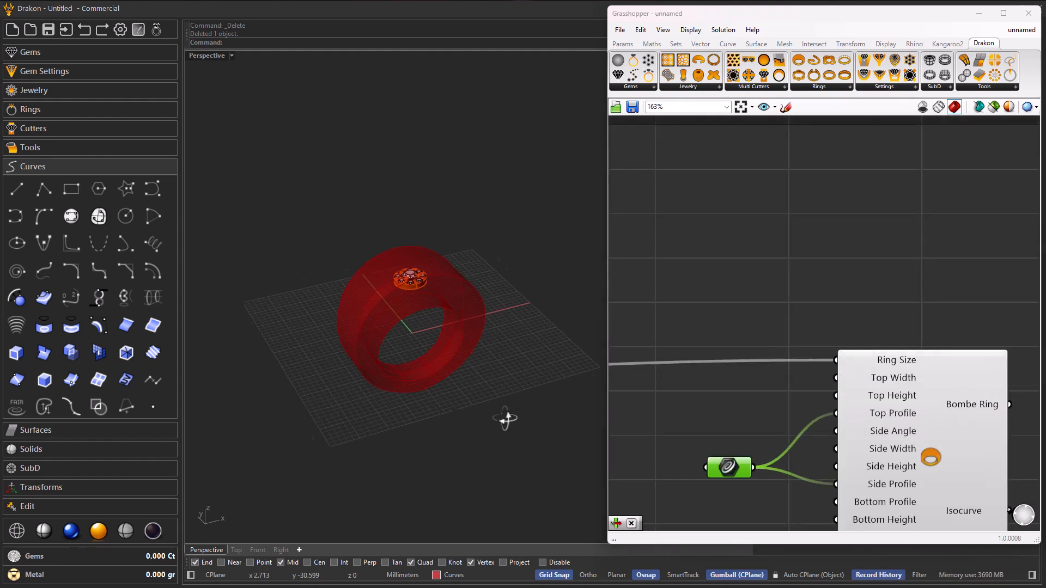
right_drag(771, 380, 828, 352)
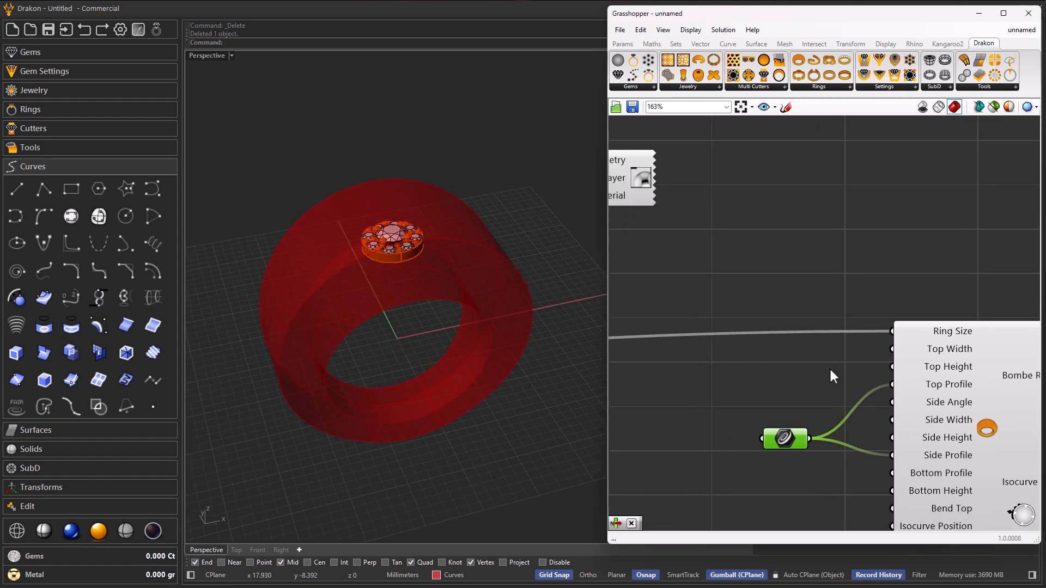
Add a number slider set to 10.0, connect it to the Bombe Ring's Top Width and move it up level with that input
click(712, 382)
double_click(713, 384)
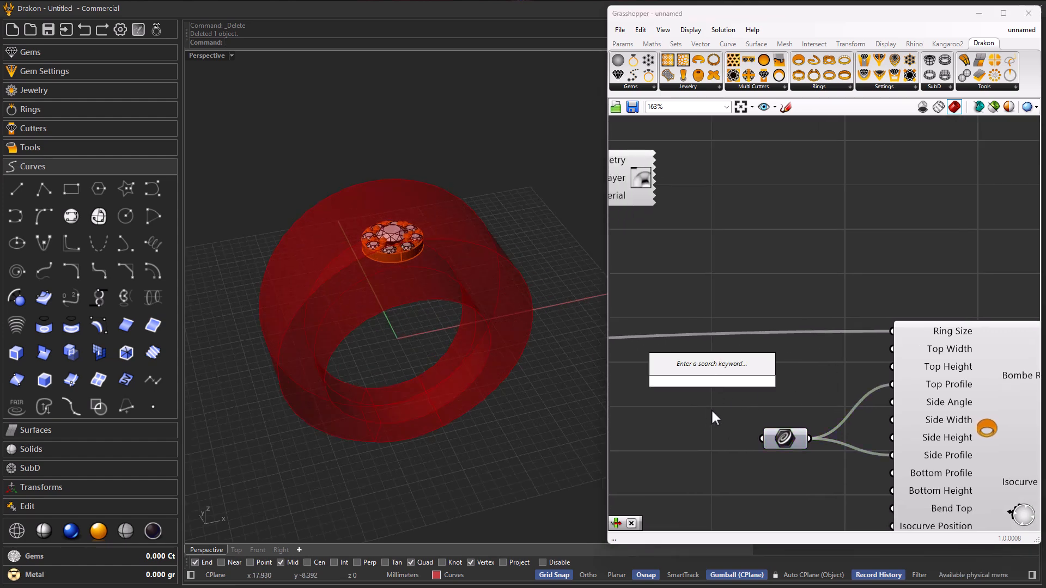
text(10.)
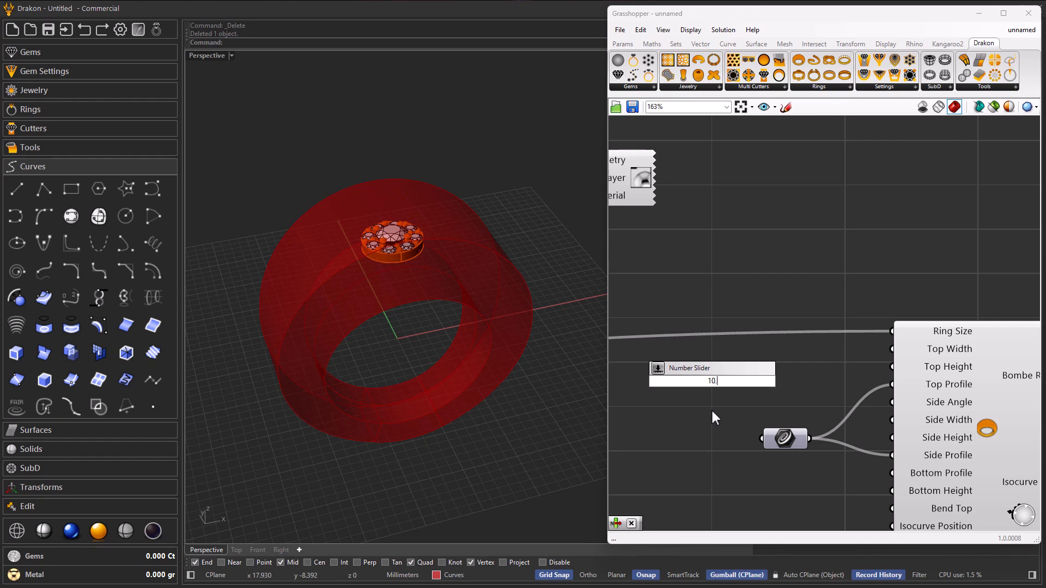
key(Return)
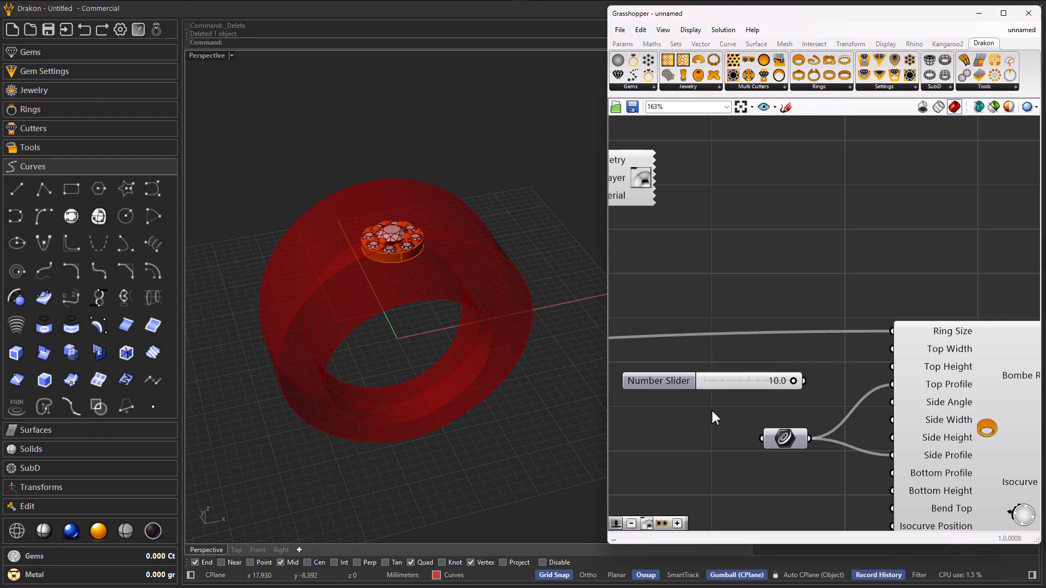
drag(846, 355, 878, 353)
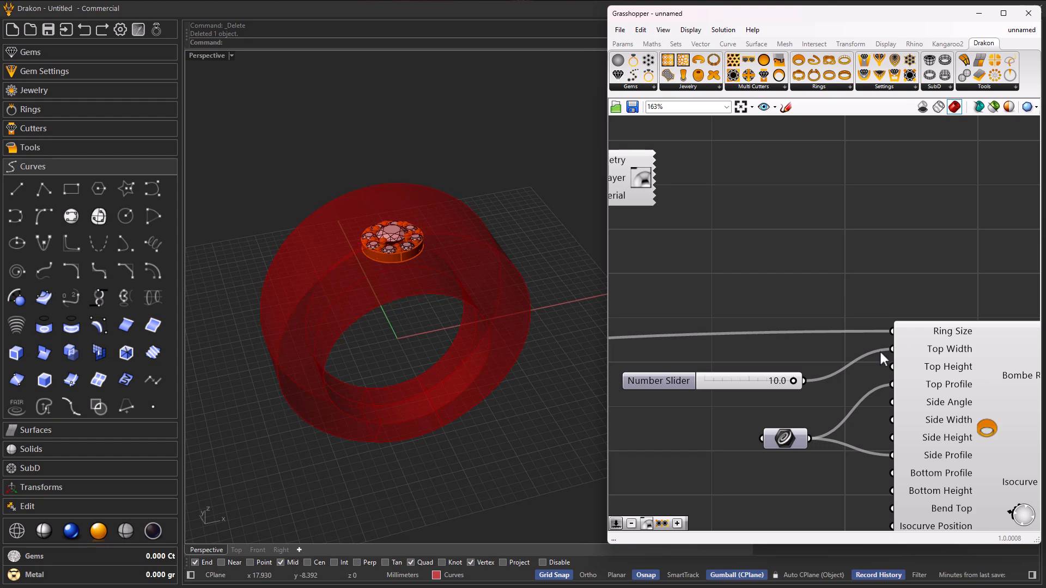
drag(725, 383, 706, 363)
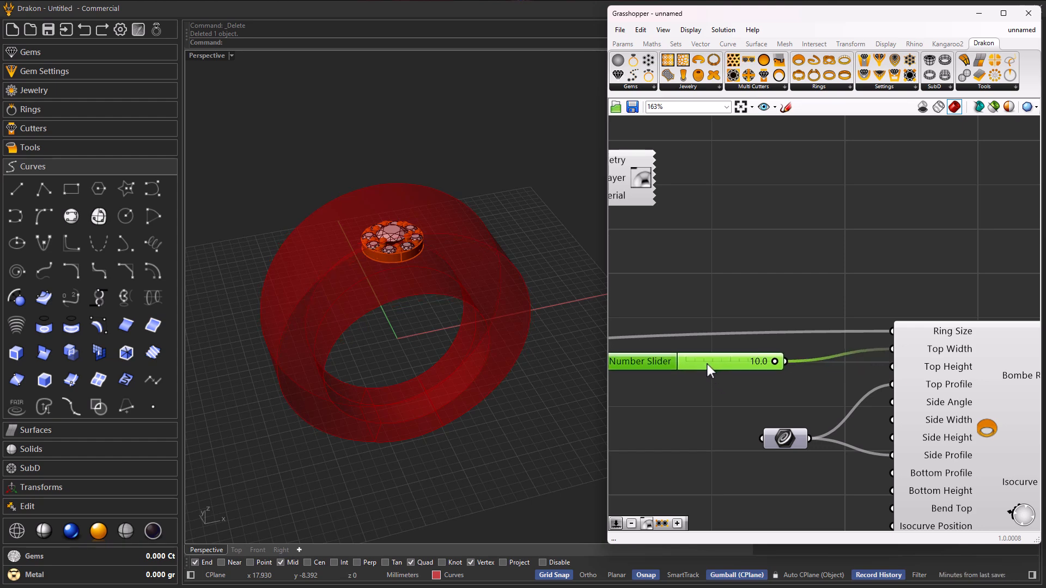
Add a number slider set to 1.0 below the Top Width slider and connect it to the Bombe Ring's Top Height
double_click(688, 398)
text(1.53)
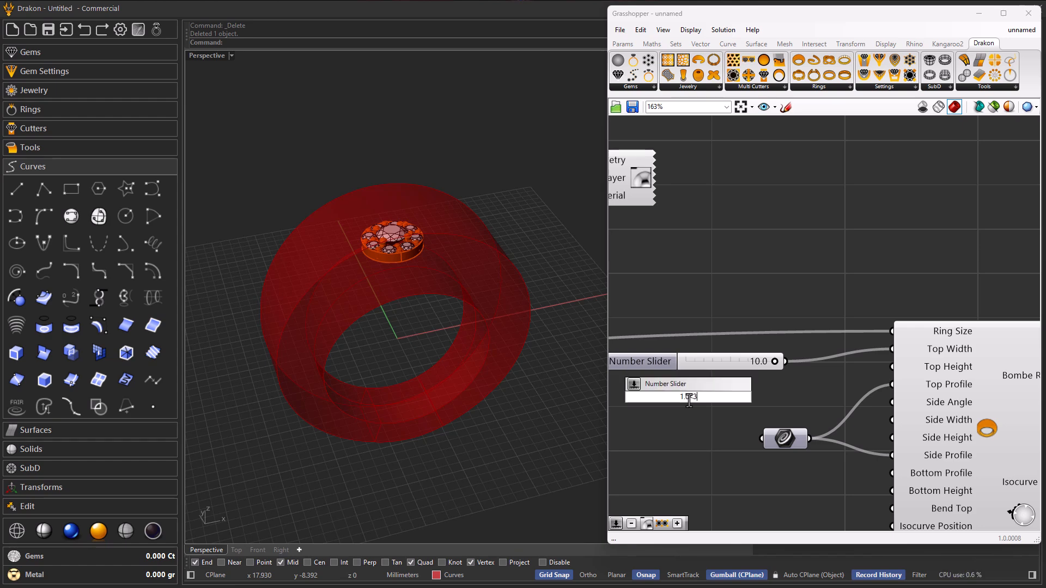
key(Return)
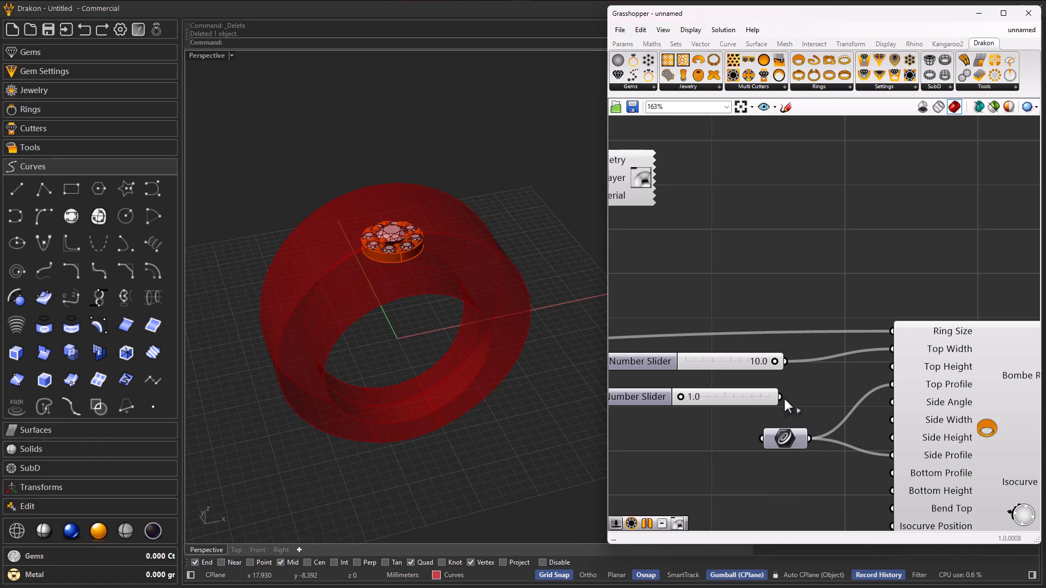
drag(783, 398, 889, 371)
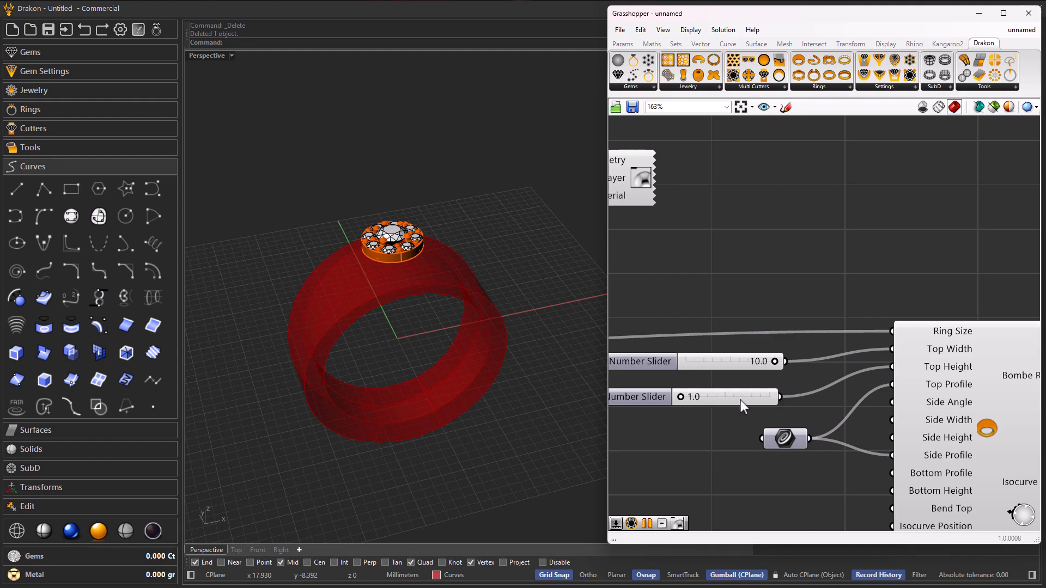
Connect the Top Height slider to the Bombe Ring's Side Height input as well
scroll(740, 400, down, 3)
scroll(750, 375, up, 3)
drag(713, 367, 820, 408)
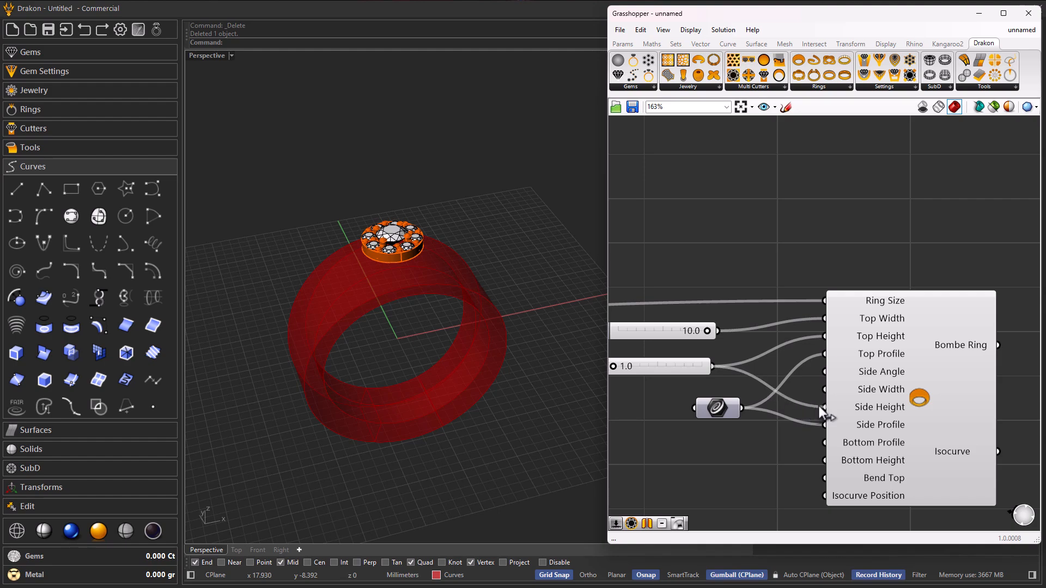
right_drag(542, 426, 556, 408)
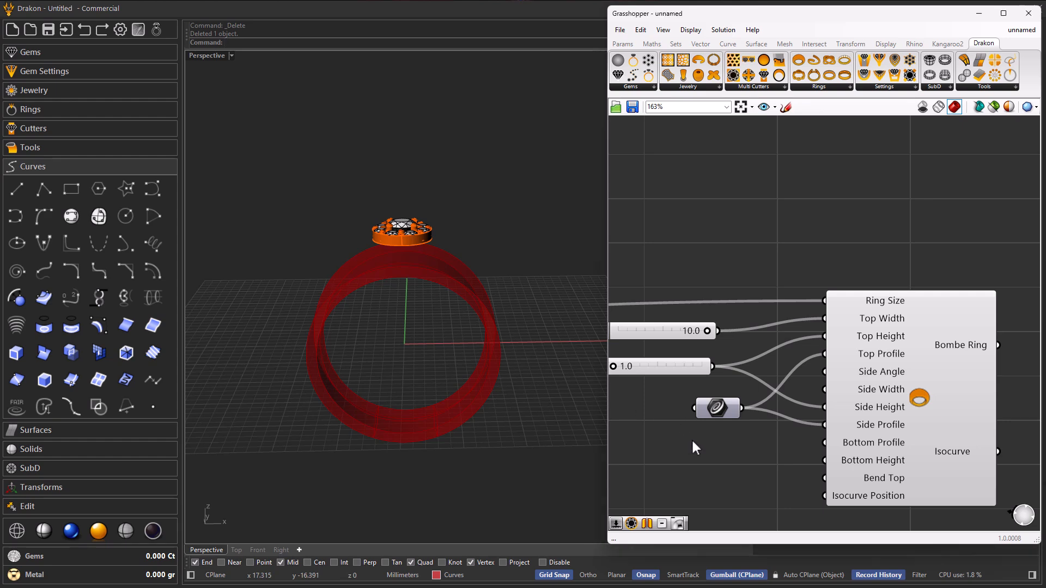
Duplicate the Top Width slider below the Curve parameter and connect the copy to the Bombe Ring's Side Width
right_drag(692, 441, 761, 423)
click(678, 318)
drag(674, 318, 674, 438)
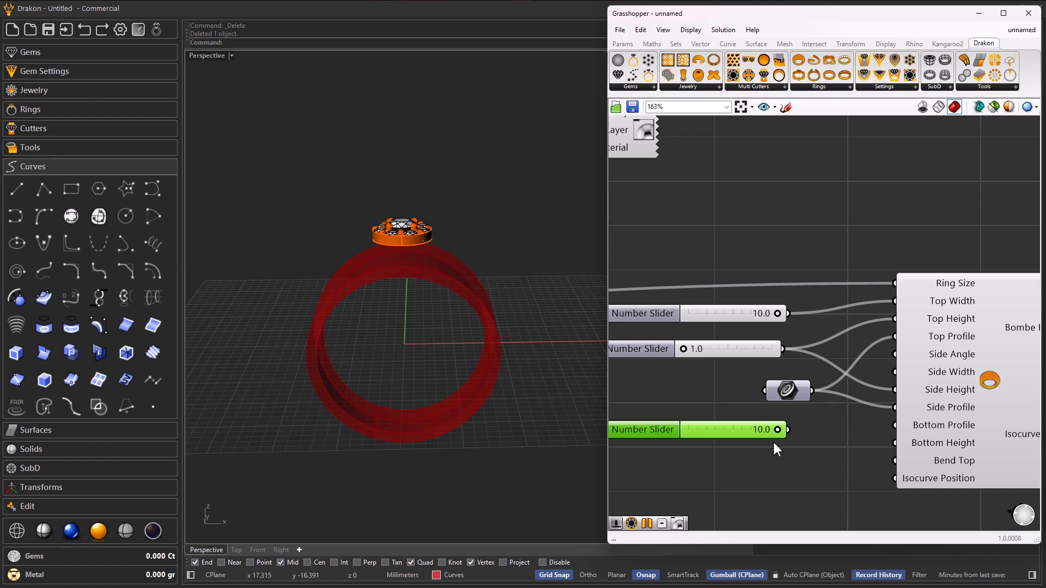
drag(789, 430, 892, 372)
Set the Side Width slider to 4.5
right_drag(430, 426, 452, 430)
scroll(729, 437, up, 3)
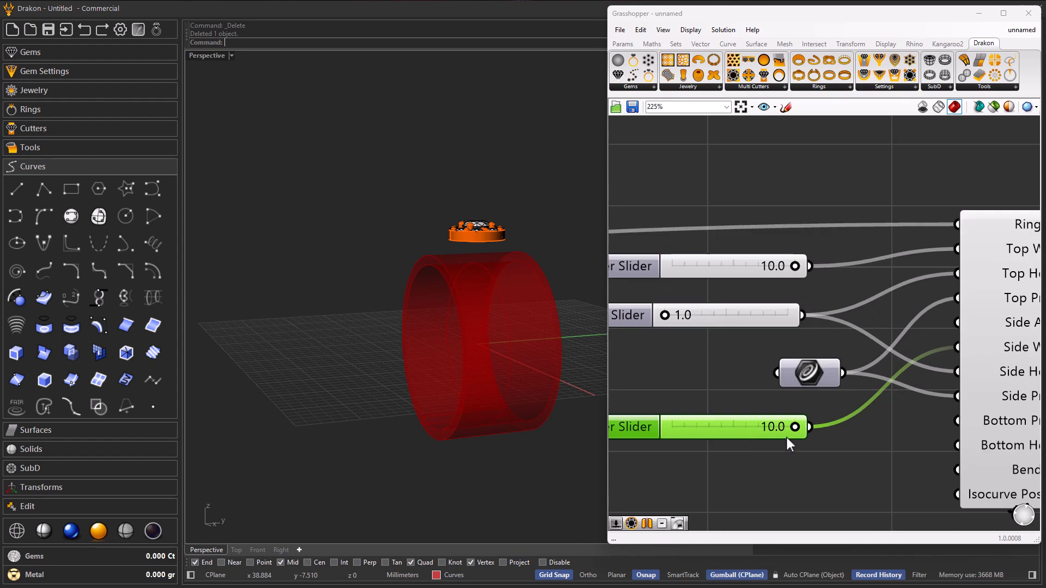
drag(794, 428, 726, 430)
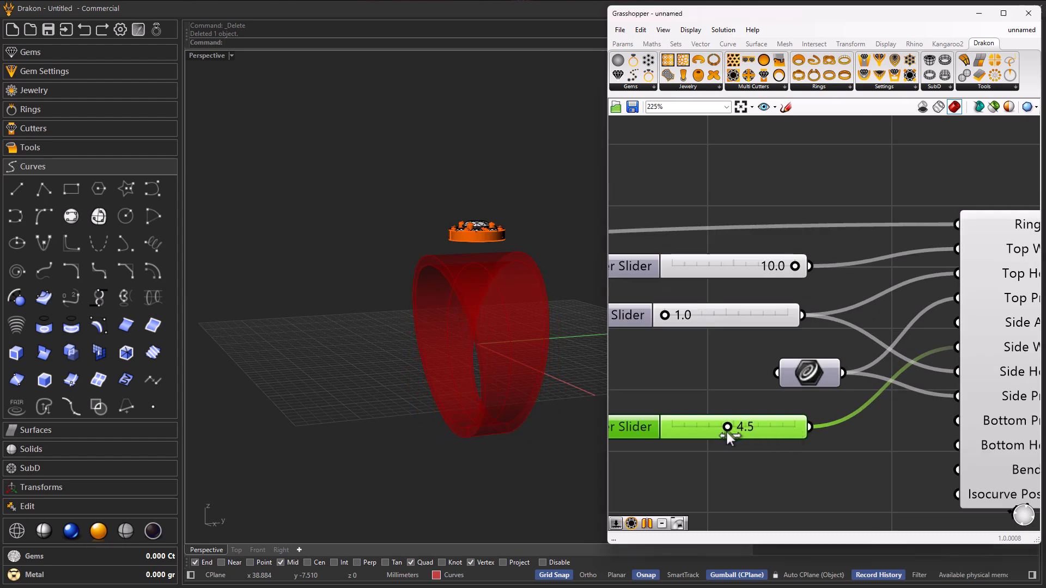
Add a number slider set to 180 below the Side Width slider and connect it to the Bombe Ring's Side Angle
scroll(682, 402, down, 5)
double_click(681, 433)
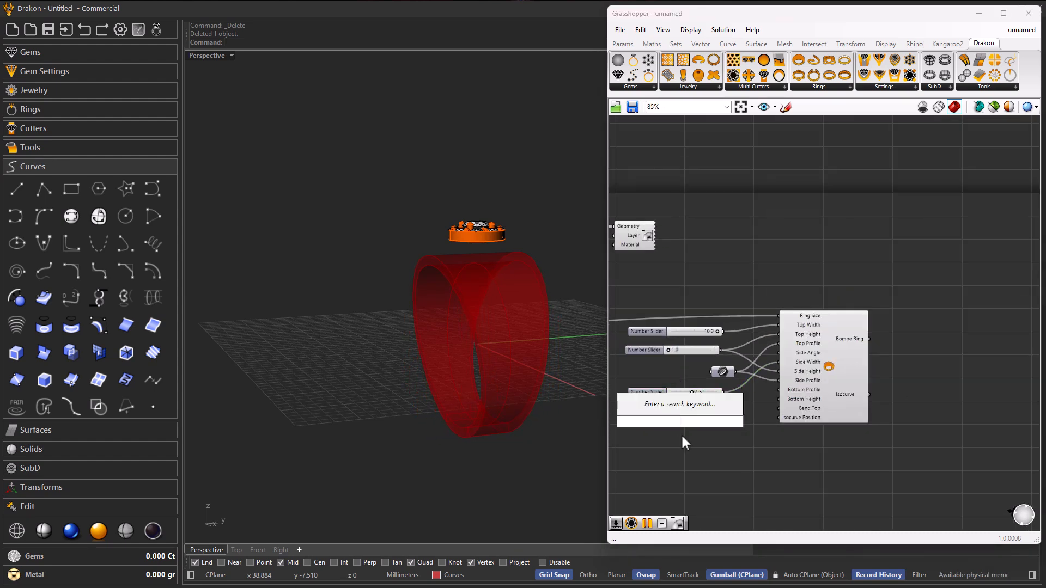
text(180)
key(Return)
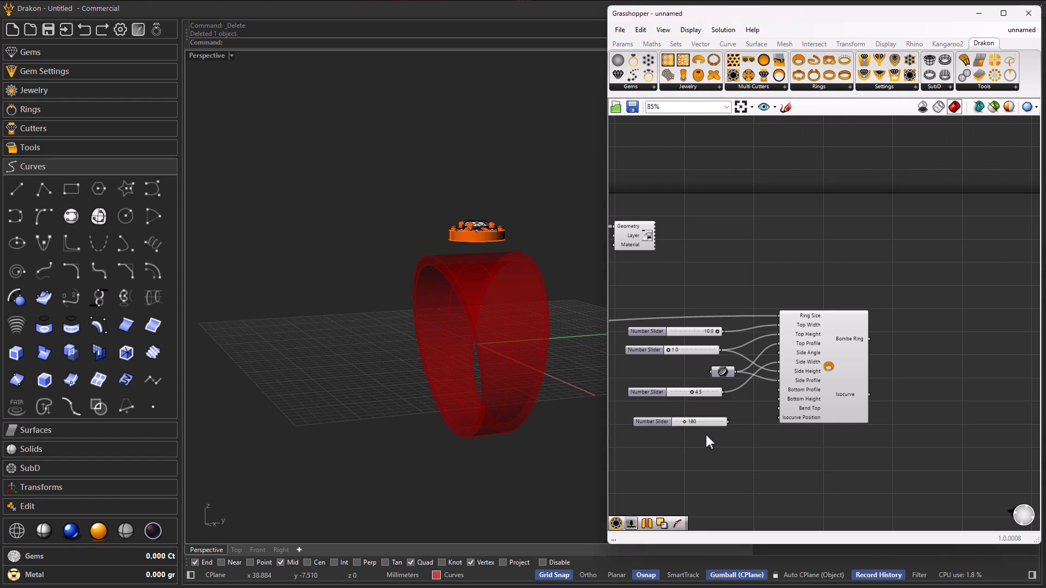
scroll(718, 422, up, 5)
drag(715, 419, 848, 240)
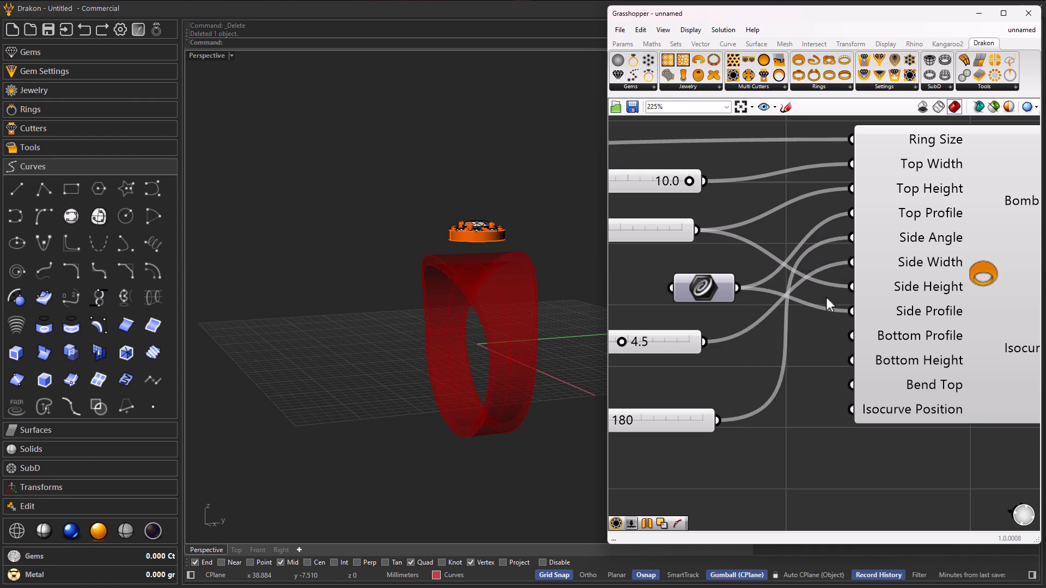
Try out the Side Angle slider, leave it at 180, and inspect the band from above and at an angle
scroll(681, 431, up, 6)
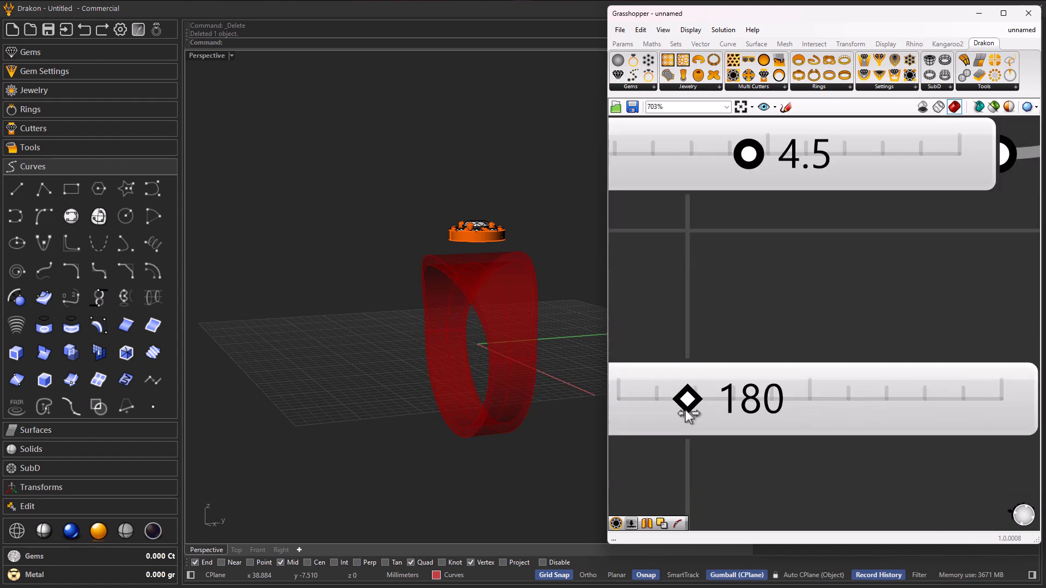
mouse_move(689, 402)
mouse_down()
mouse_move(717, 400)
mouse_move(681, 401)
mouse_up()
right_drag(483, 387, 495, 439)
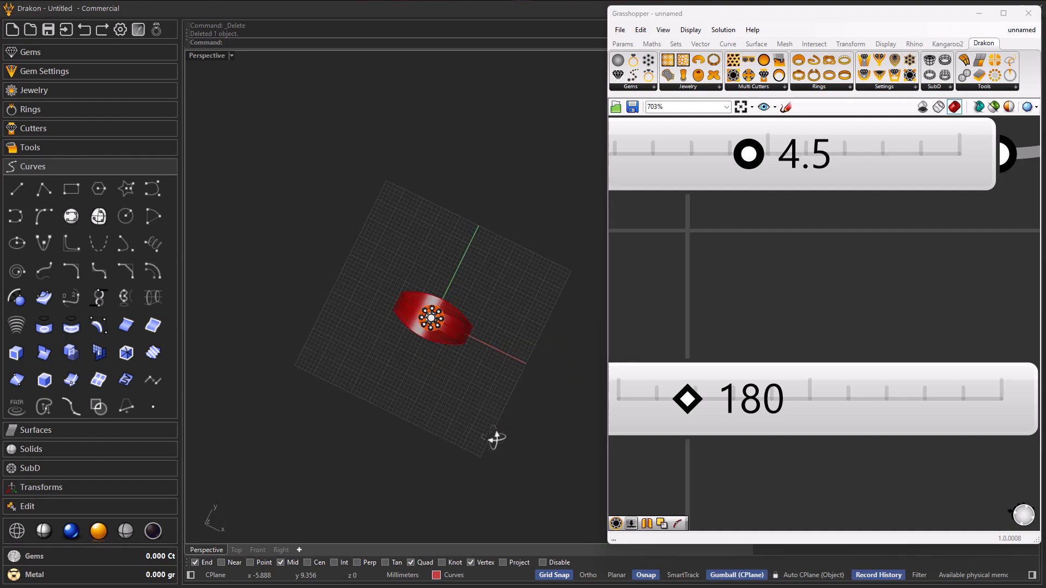
right_drag(442, 343, 505, 466)
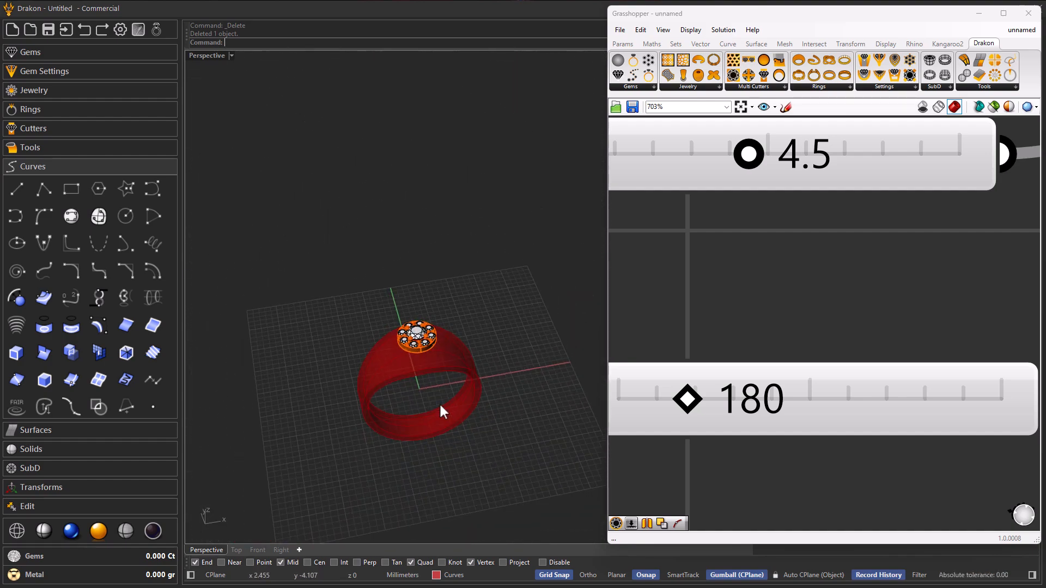
scroll(441, 412, up, 3)
right_drag(441, 413, 470, 414)
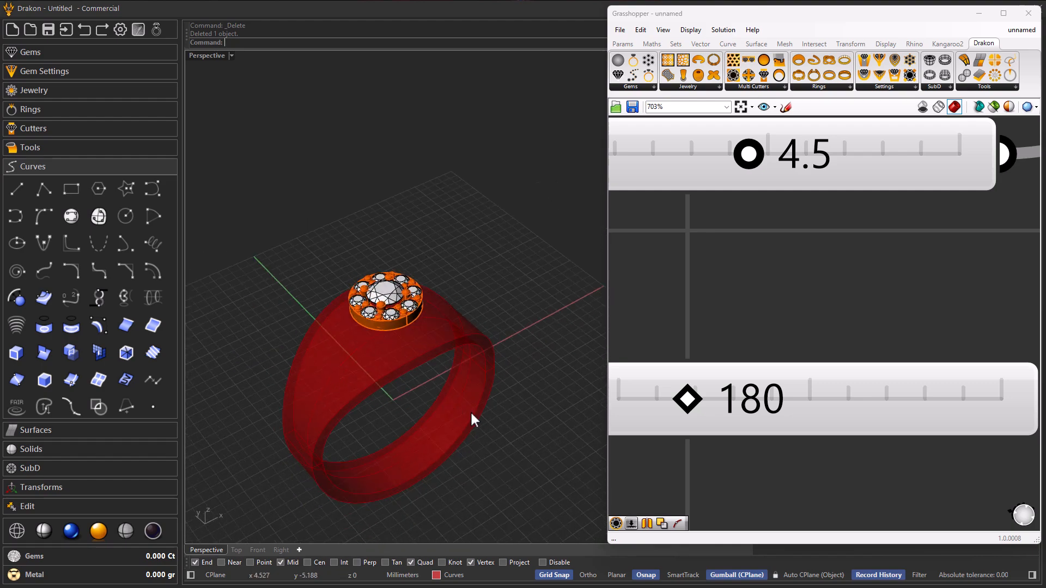
Duplicate the Bombe Ring component below the original with all its input connections
scroll(703, 330, down, 10)
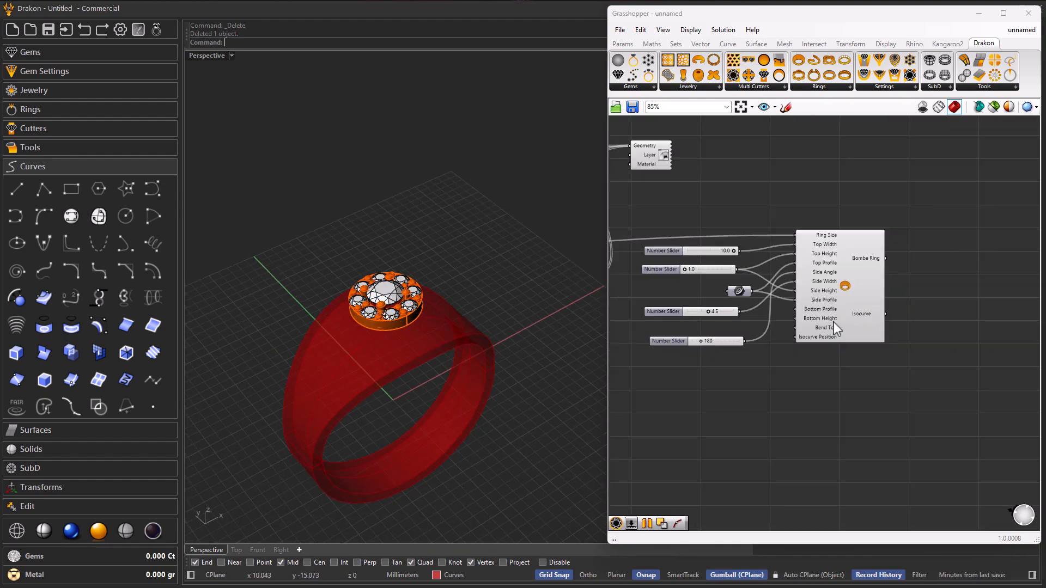
scroll(779, 218, up, 5)
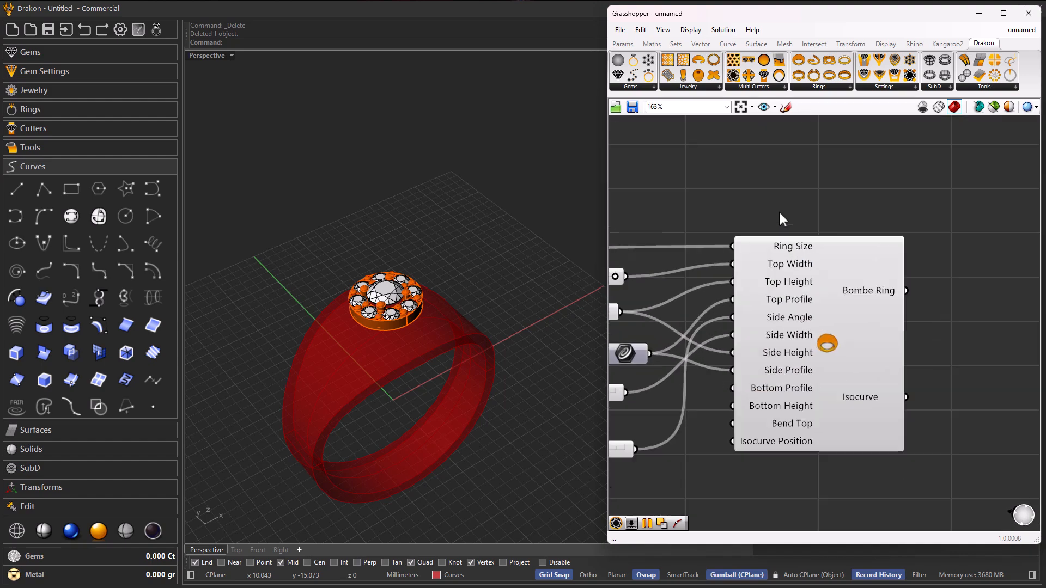
scroll(800, 291, down, 6)
scroll(810, 352, up, 3)
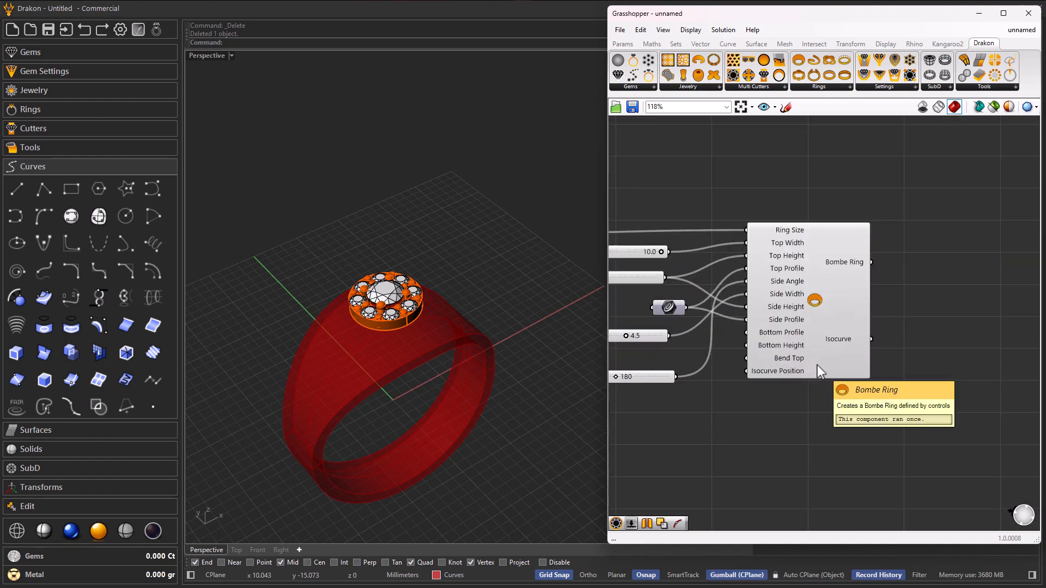
click(825, 348)
alt+drag(805, 322, 808, 497)
click(897, 449)
right_drag(823, 418, 855, 311)
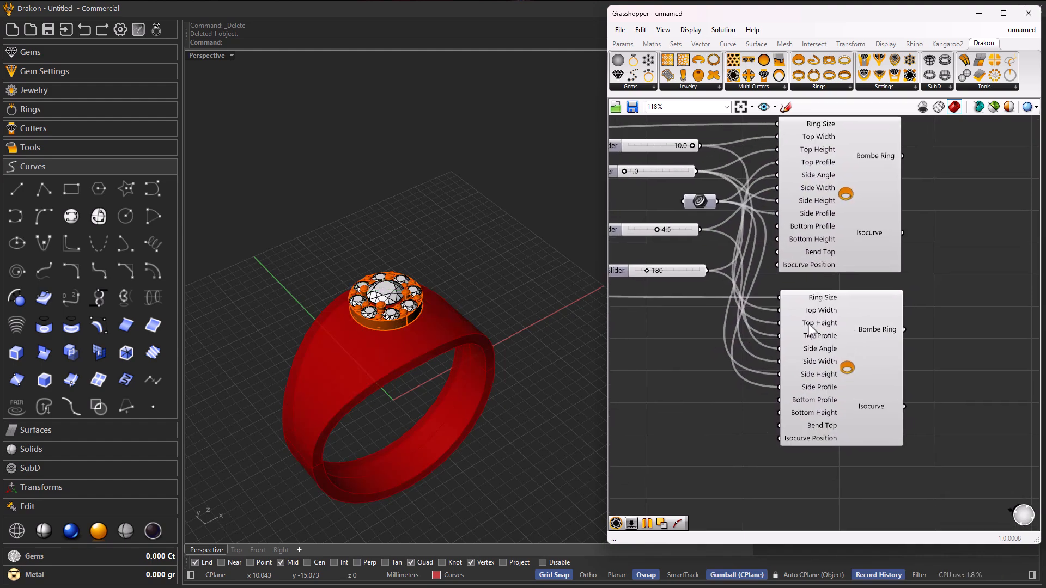
Apply the expression x*-1 to the lower Bombe Ring's Ring Size input and compare the two rings
right_click(799, 296)
click(726, 422)
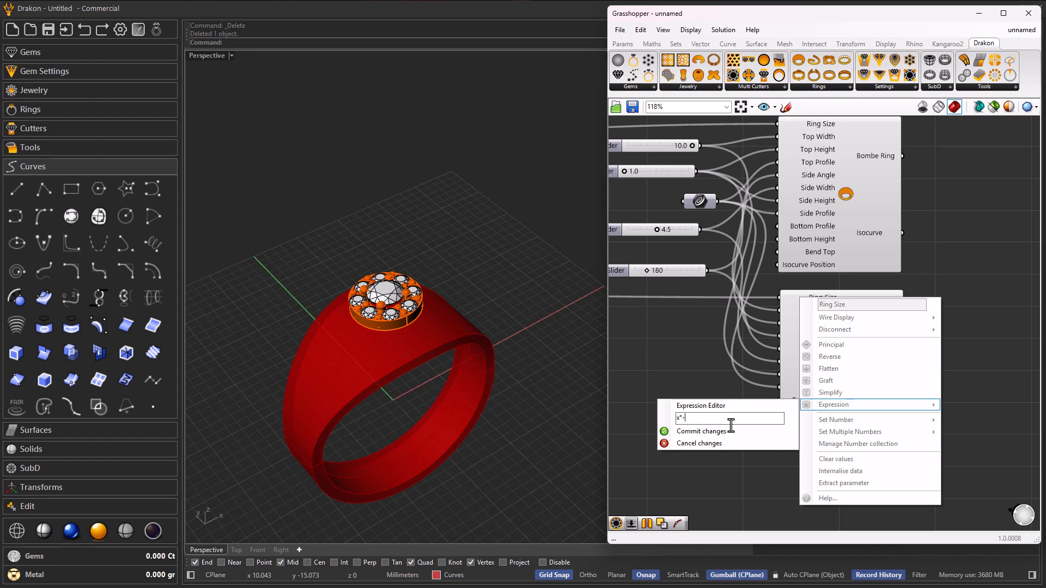
text(x*-1)
right_drag(453, 376, 444, 341)
click(874, 364)
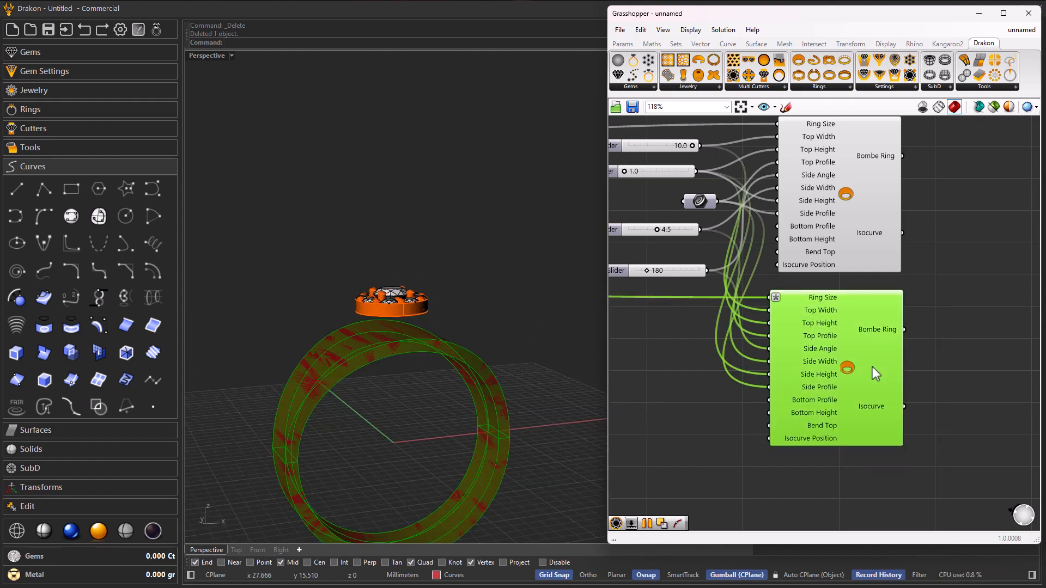
click(845, 230)
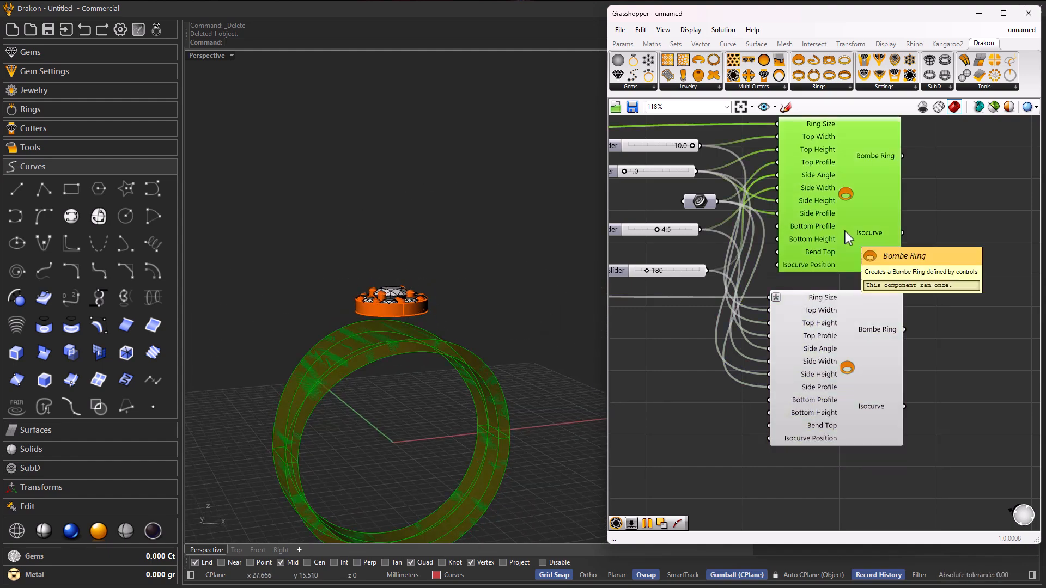
click(839, 363)
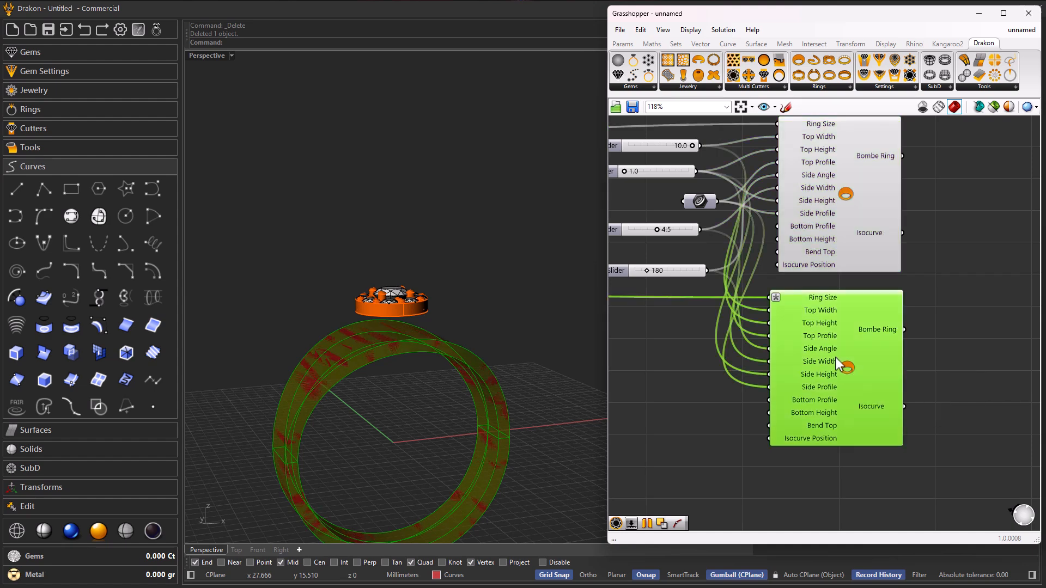
Change the lower Bombe Ring's Ring Size expression to x-1 and compare its ring with the upper one
right_click(789, 297)
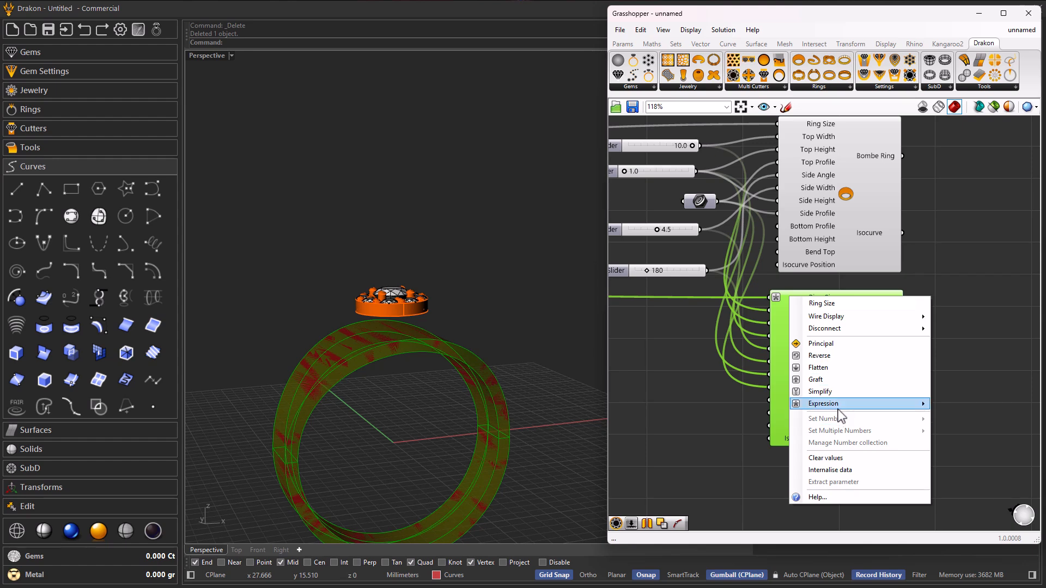
mouse_move(816, 404)
click(713, 419)
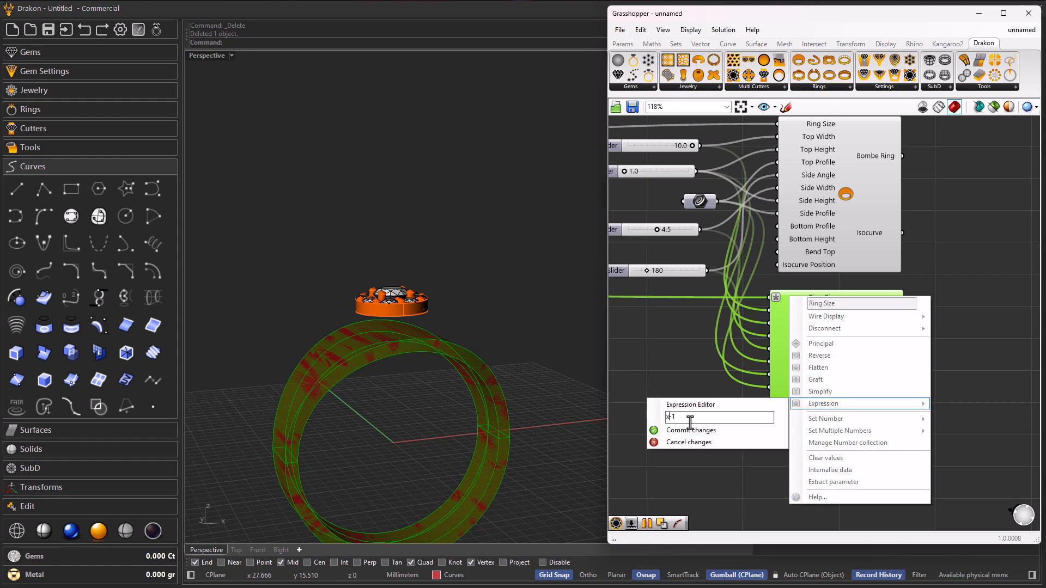
click(689, 430)
click(710, 400)
click(831, 382)
click(844, 185)
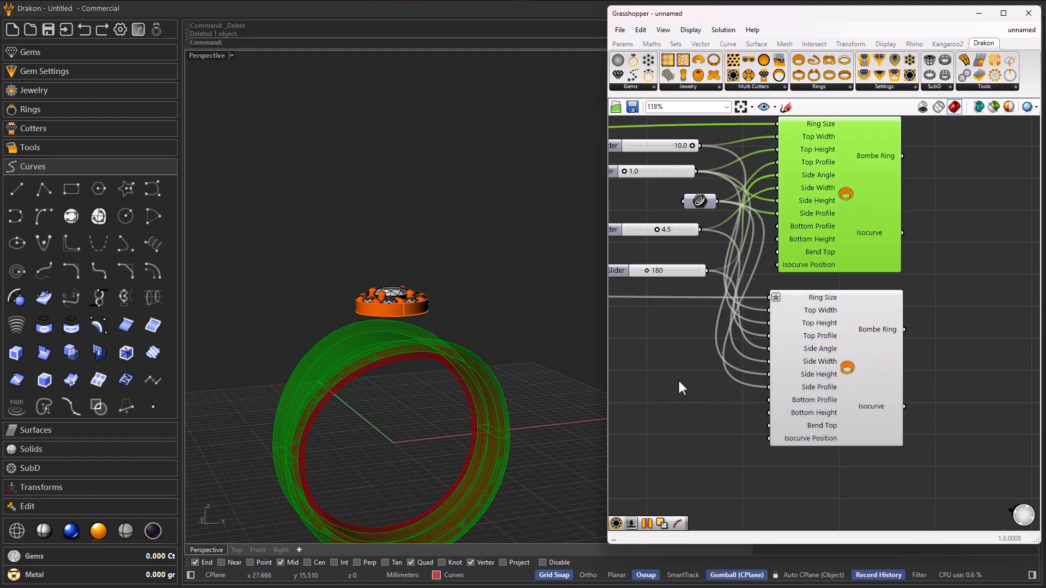
click(727, 361)
scroll(774, 336, up, 3)
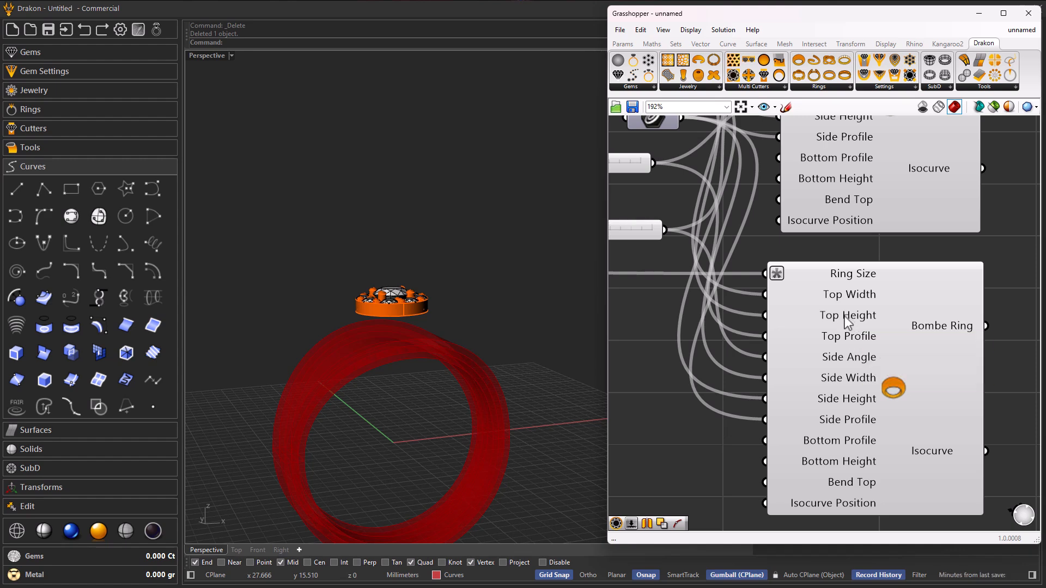
Apply the expression x-2 to the lower Bombe Ring's Top Width input and inspect both rings from above
right_click(844, 297)
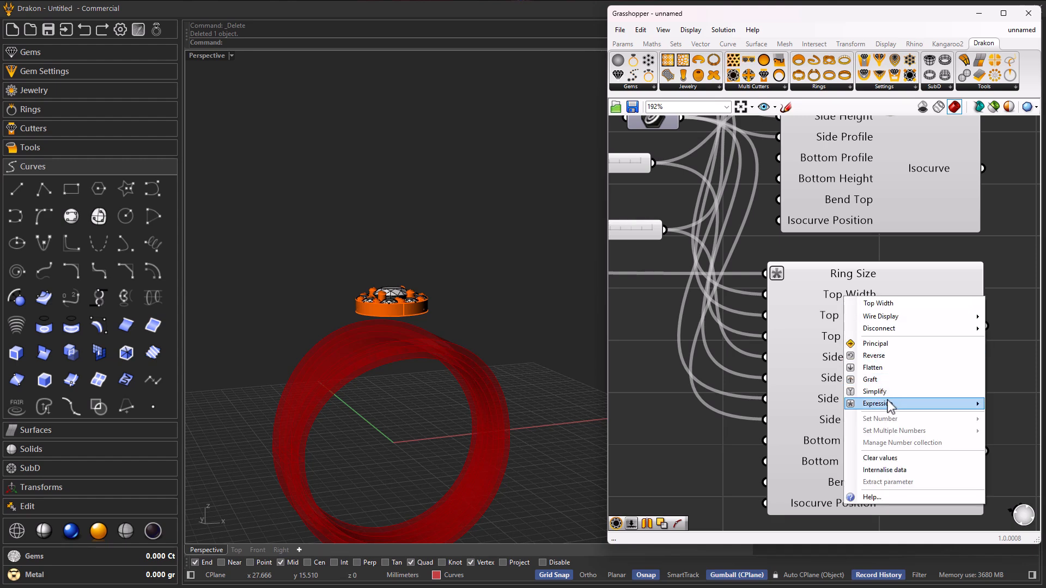
mouse_move(922, 403)
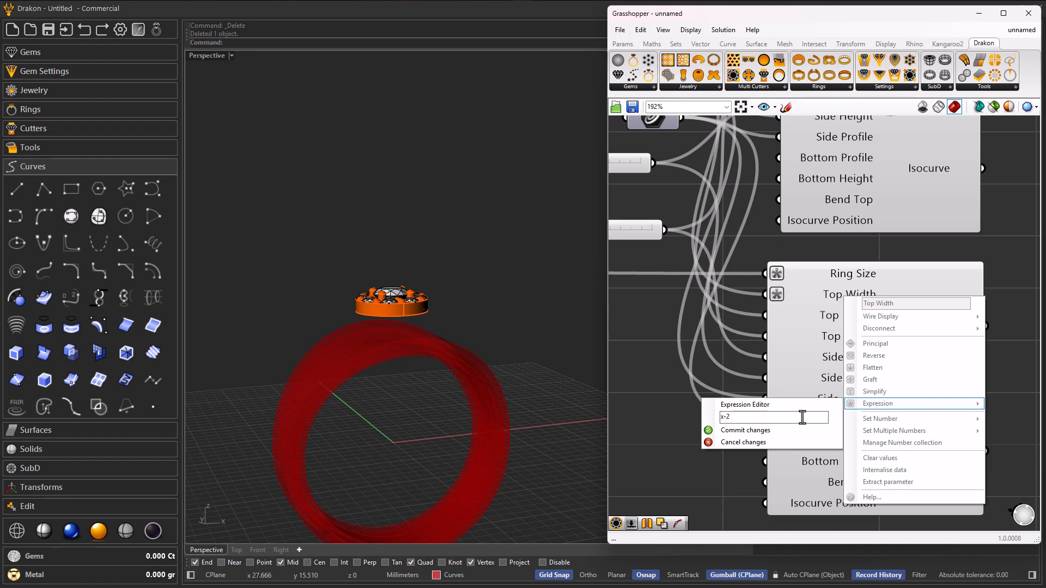
click(776, 431)
right_drag(429, 403, 435, 497)
click(817, 436)
right_drag(577, 430, 510, 475)
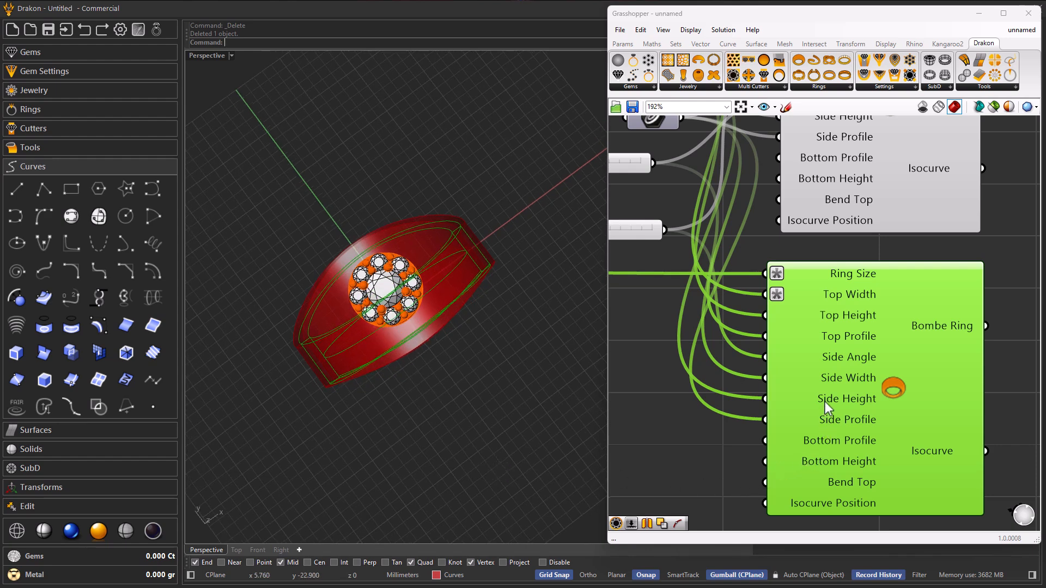
Apply the expression x-2 to the lower Bombe Ring's Side Width input and inspect the narrower inner ring
right_click(828, 380)
mouse_move(866, 490)
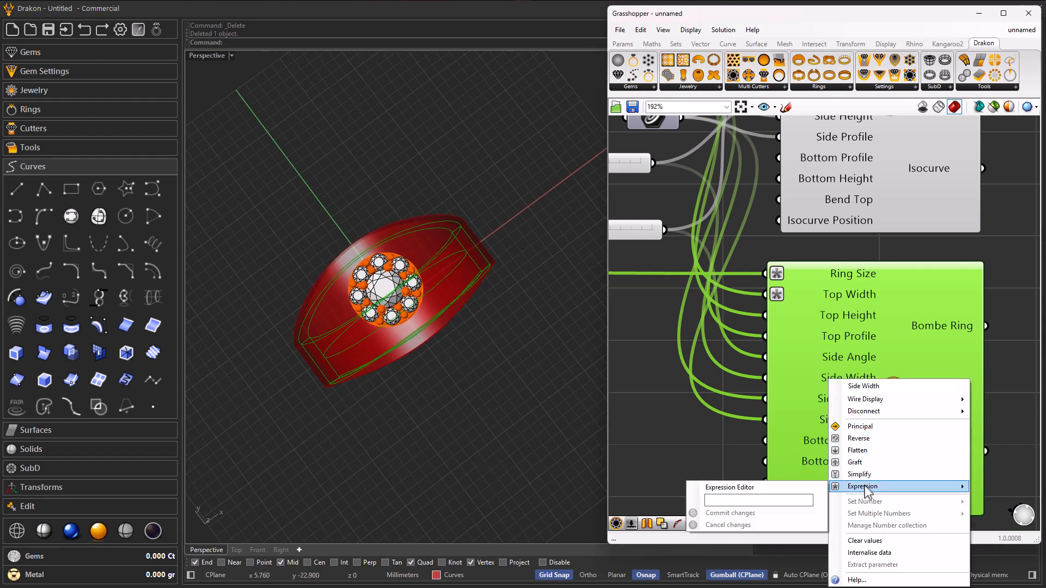
click(775, 499)
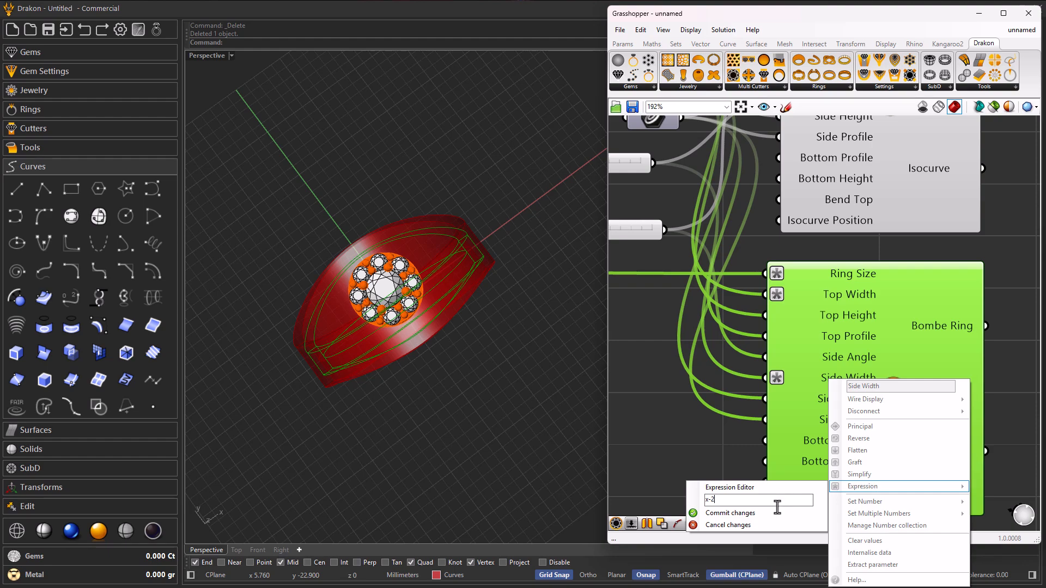
click(775, 514)
right_drag(406, 388, 257, 266)
scroll(254, 272, down, 5)
scroll(401, 373, up, 5)
right_drag(401, 374, 448, 421)
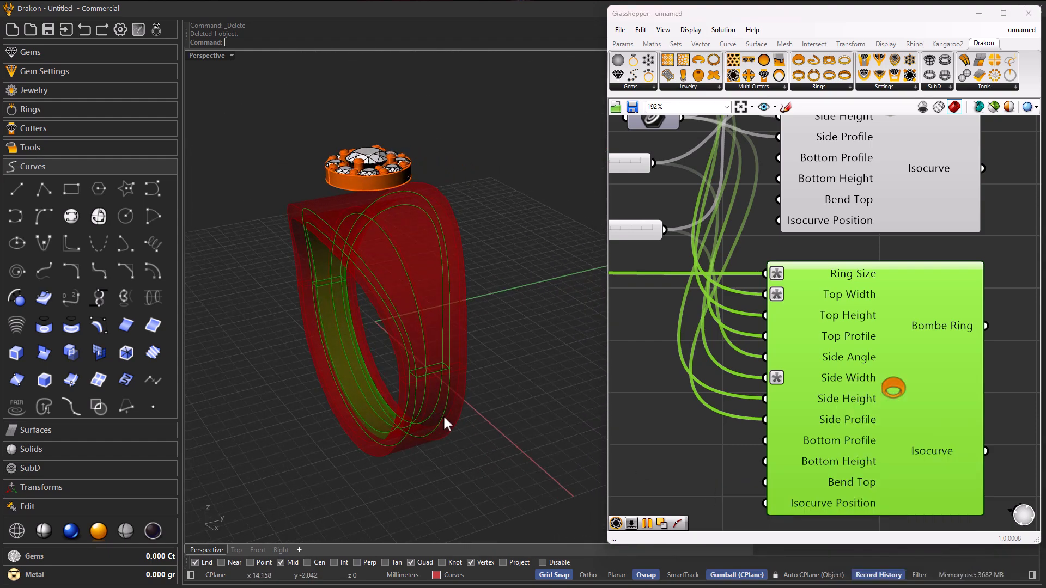
Apply the expression x+2 to the lower Bombe Ring's Top Height input
right_click(828, 324)
mouse_move(860, 424)
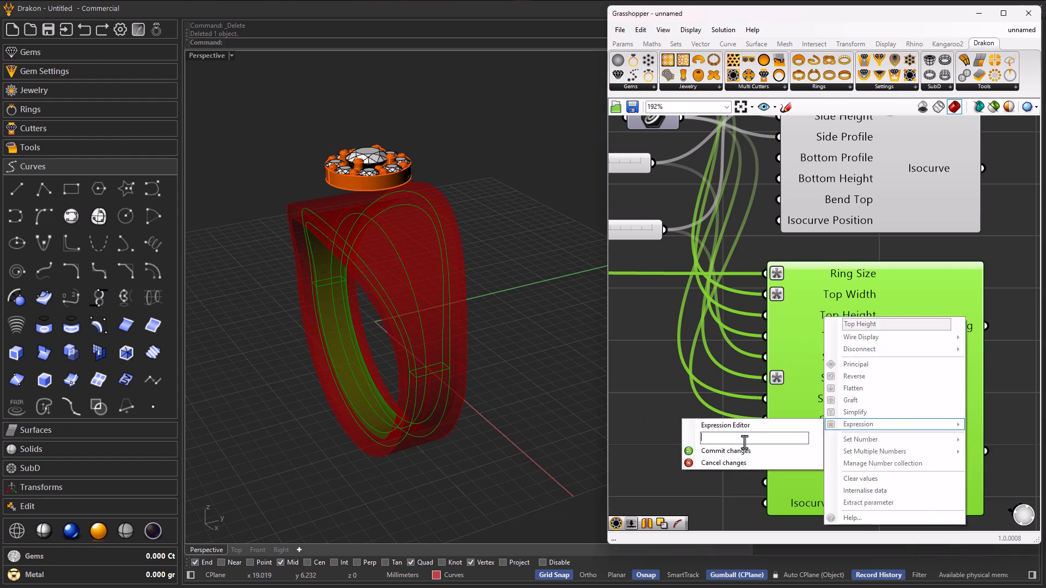
text(x+2)
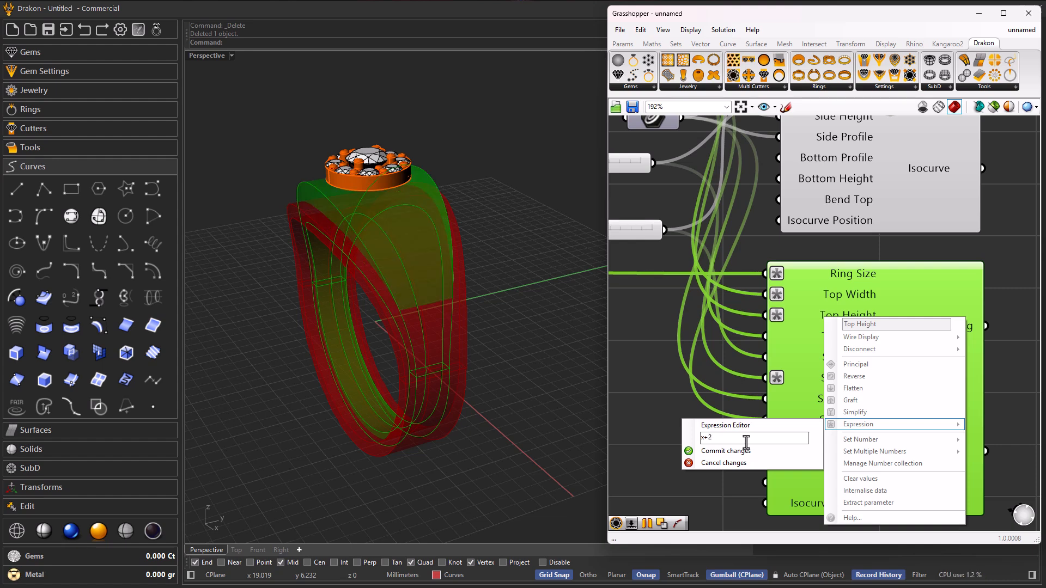
key(Return)
Apply the expression x+2 to the lower Bombe Ring's Side Height input and compare its ring with the upper one
right_click(831, 400)
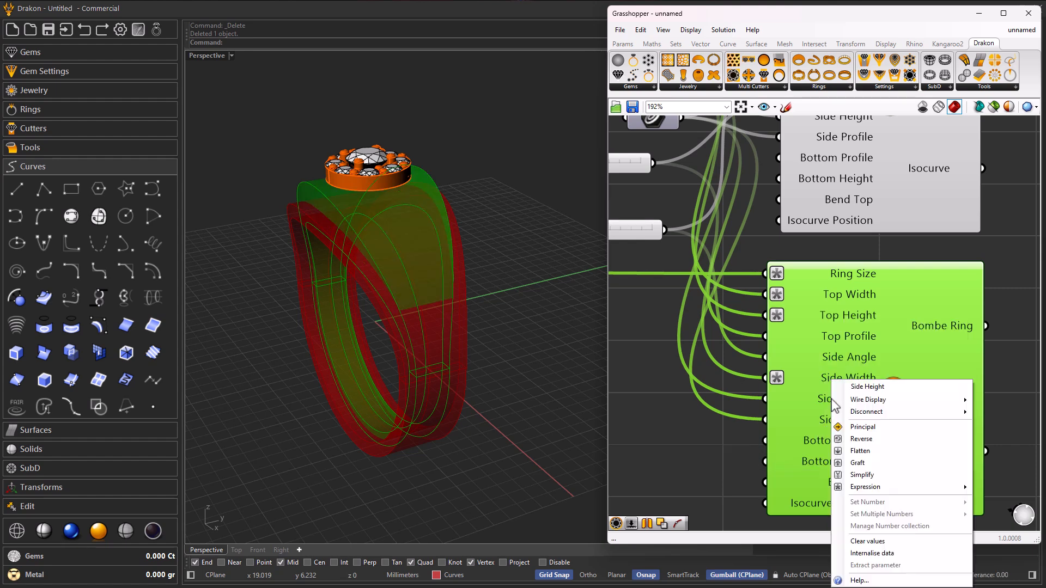
mouse_move(841, 486)
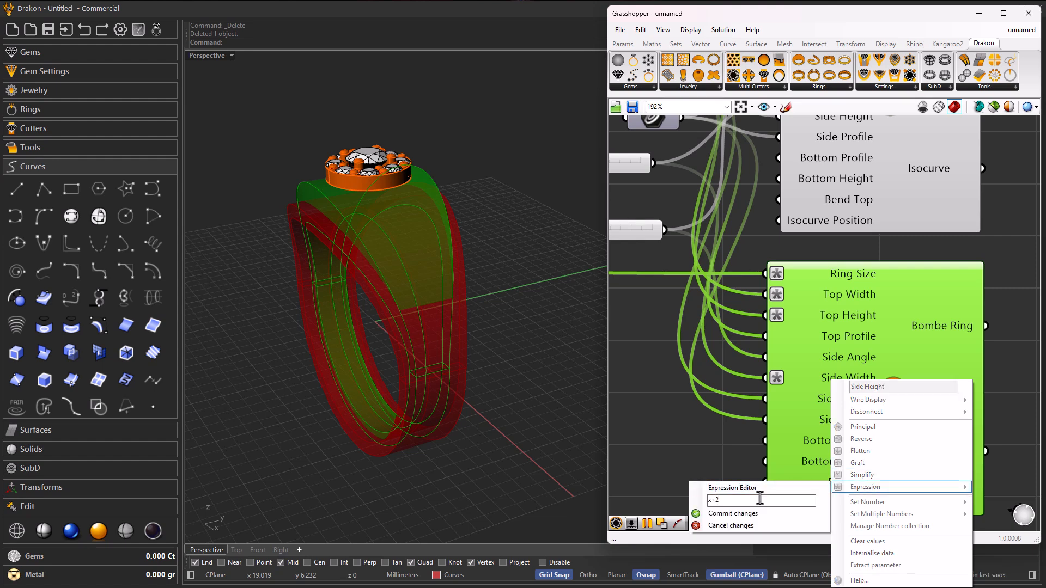
click(732, 514)
right_drag(599, 453, 485, 312)
scroll(427, 376, up, 3)
scroll(414, 294, down, 2)
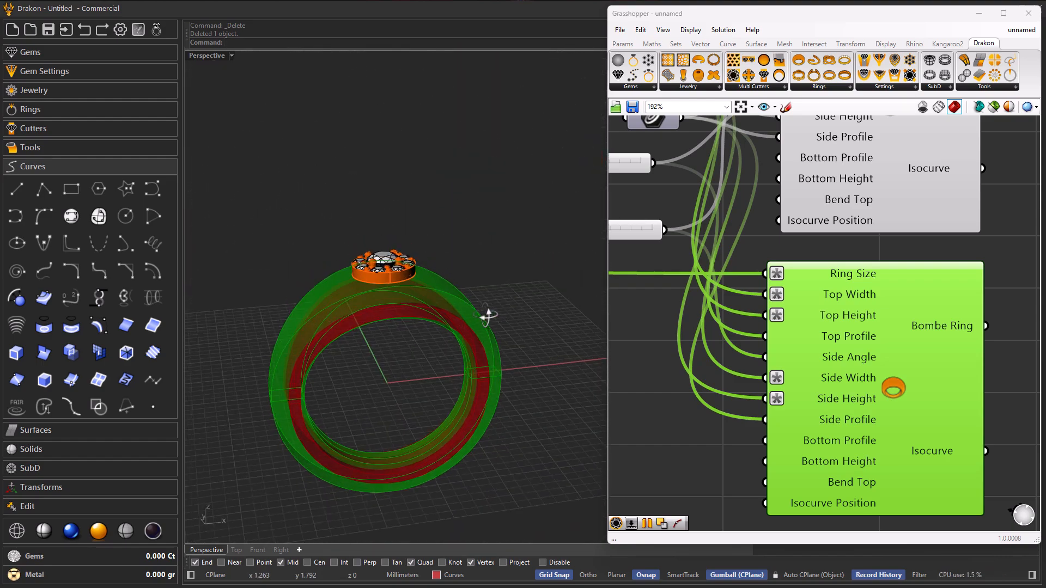
click(662, 382)
right_drag(440, 343, 486, 393)
click(825, 207)
right_drag(520, 339, 427, 344)
scroll(708, 300, down, 4)
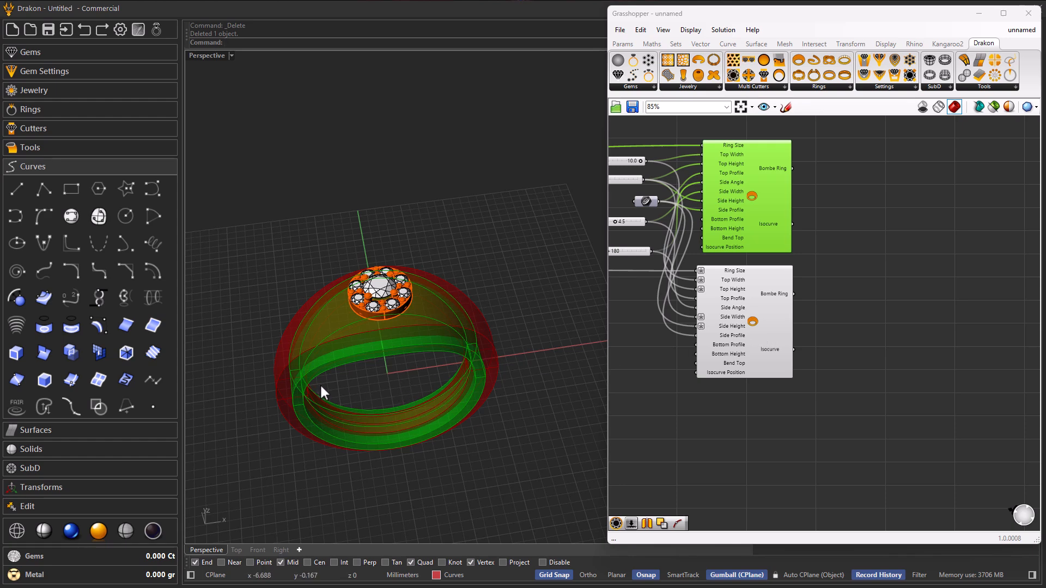
Draw a solid box with its base centred on the origin, wider than the ring and extending below its upper half
click(51, 446)
click(18, 235)
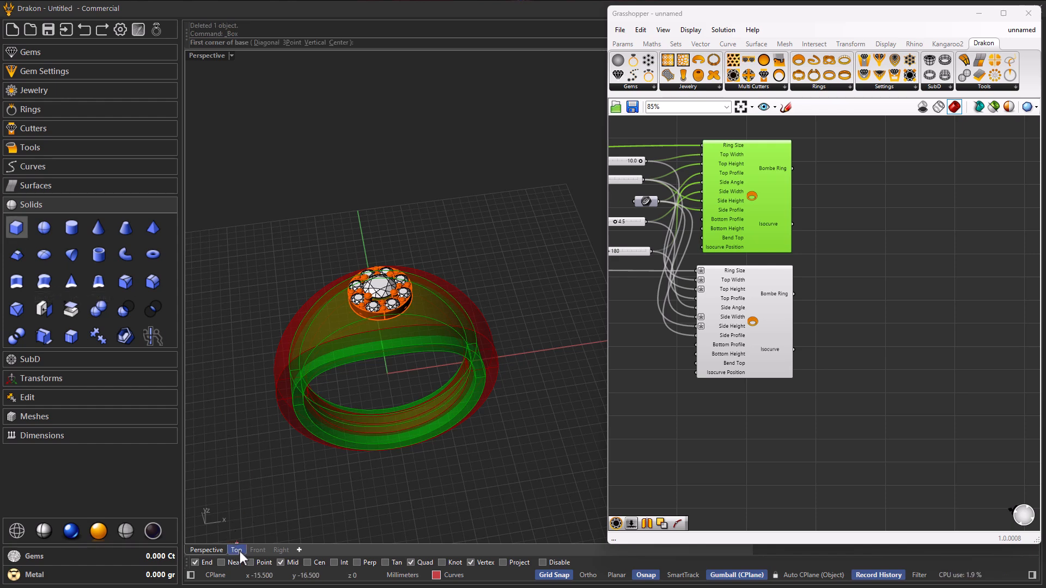
click(339, 42)
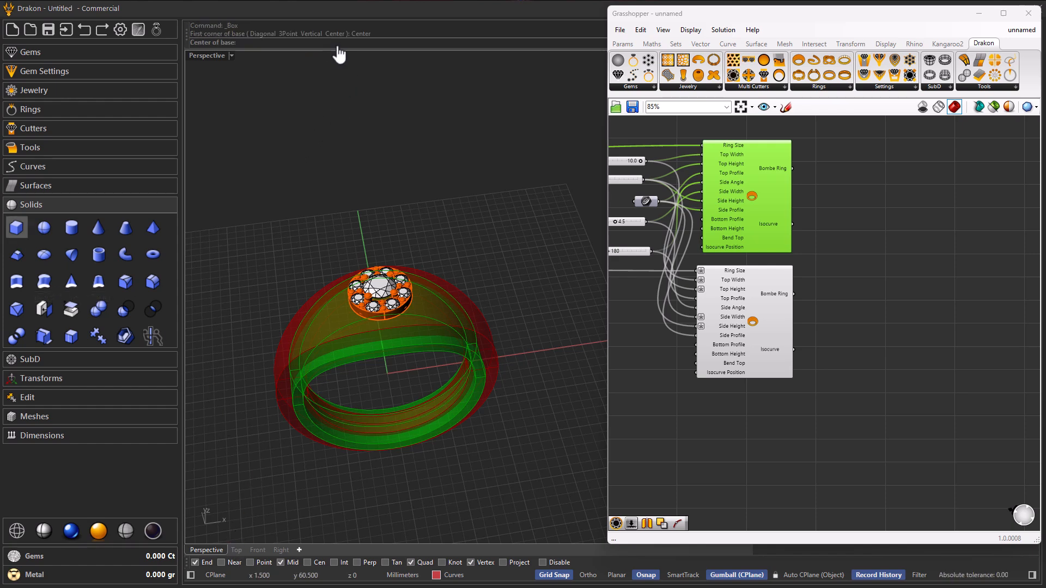
click(388, 373)
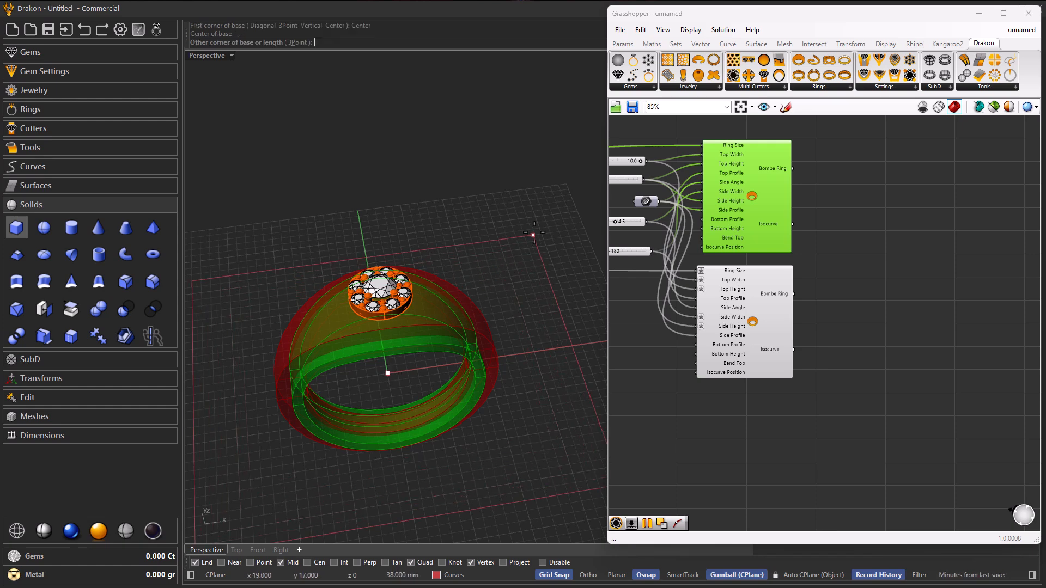
click(559, 246)
scroll(465, 251, down, 2)
scroll(465, 251, down, 5)
right_drag(471, 374, 516, 385)
click(475, 448)
scroll(526, 282, up, 6)
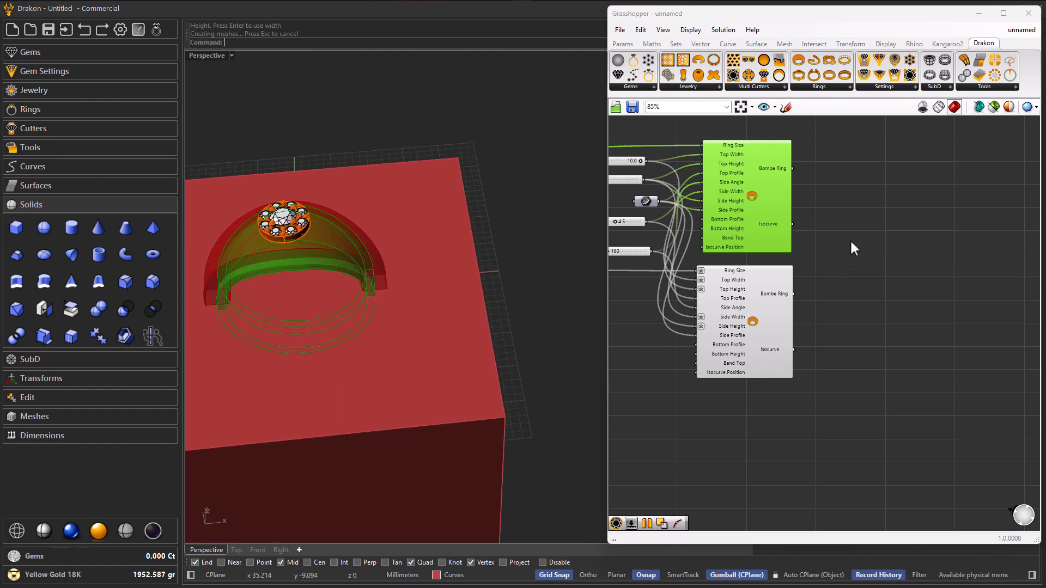
Add a Geometry parameter beside the Bombe Ring components and reference the box in it
right_drag(847, 252, 812, 322)
double_click(816, 279)
text(geo)
click(807, 268)
scroll(809, 276, up, 3)
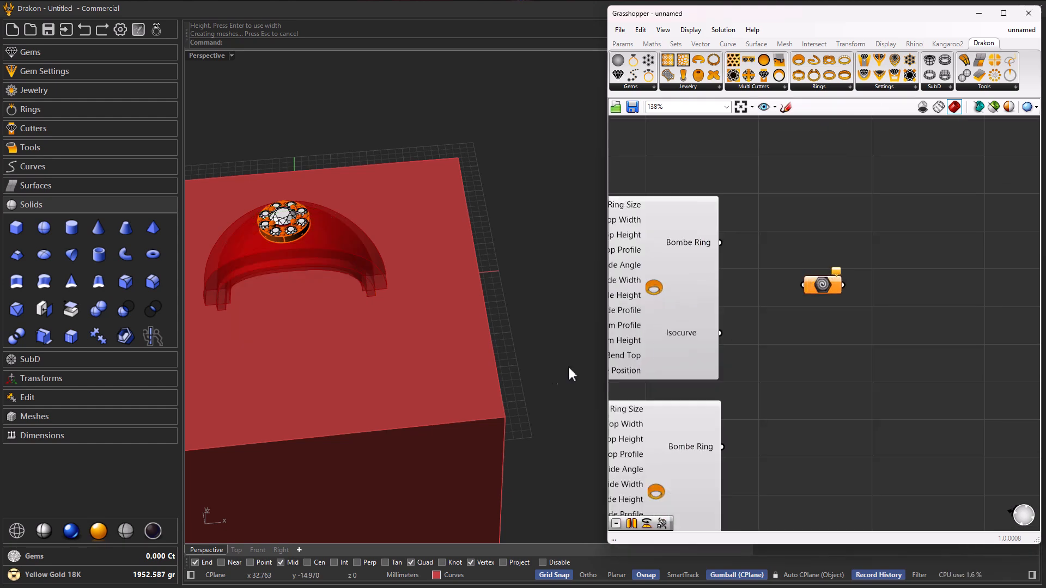
right_drag(818, 286, 814, 289)
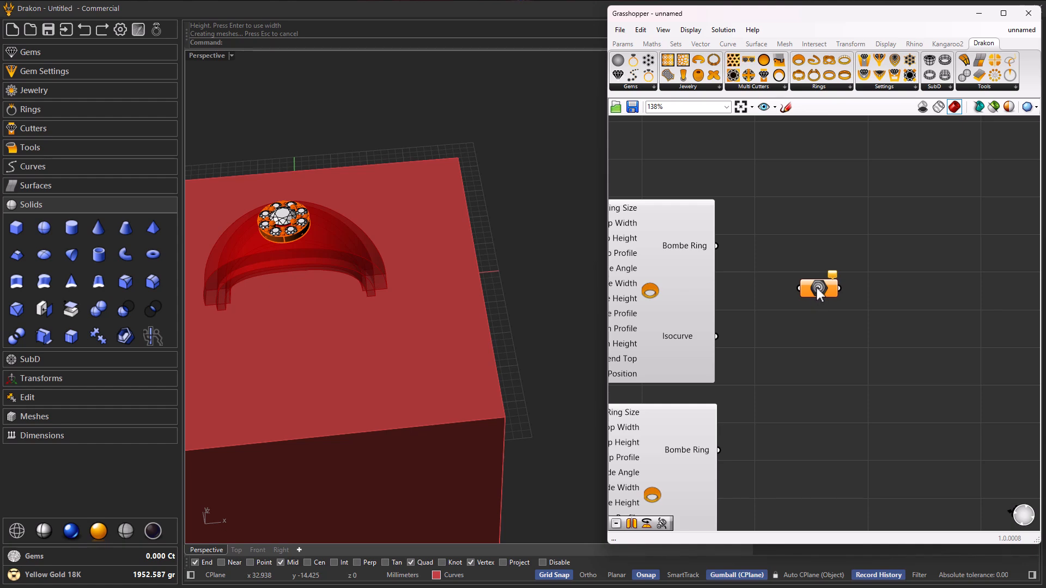
right_click(816, 287)
click(852, 427)
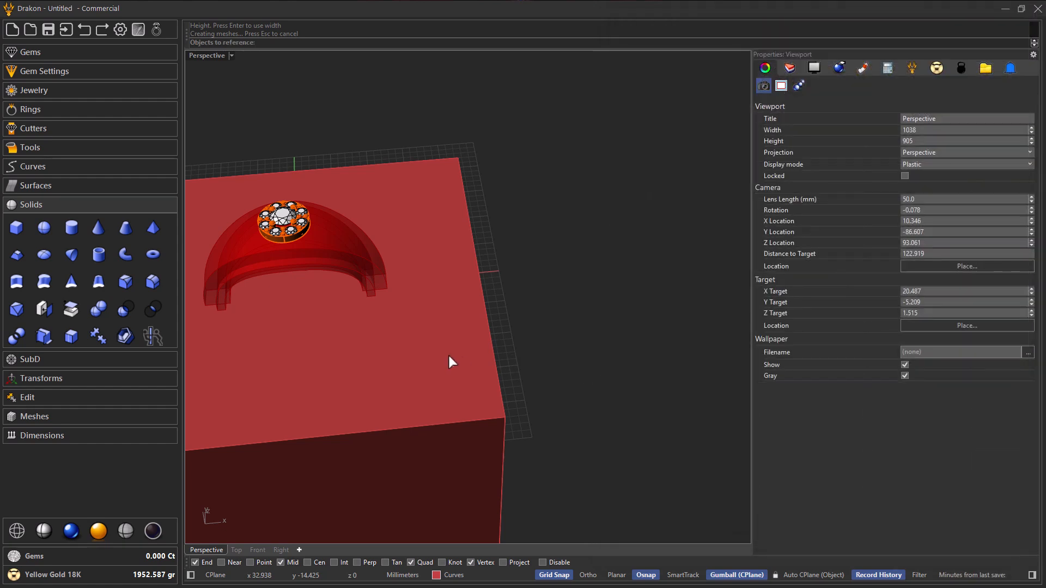
click(461, 357)
Internalise the box data in the Geometry parameter and delete the original box from the model
click(817, 290)
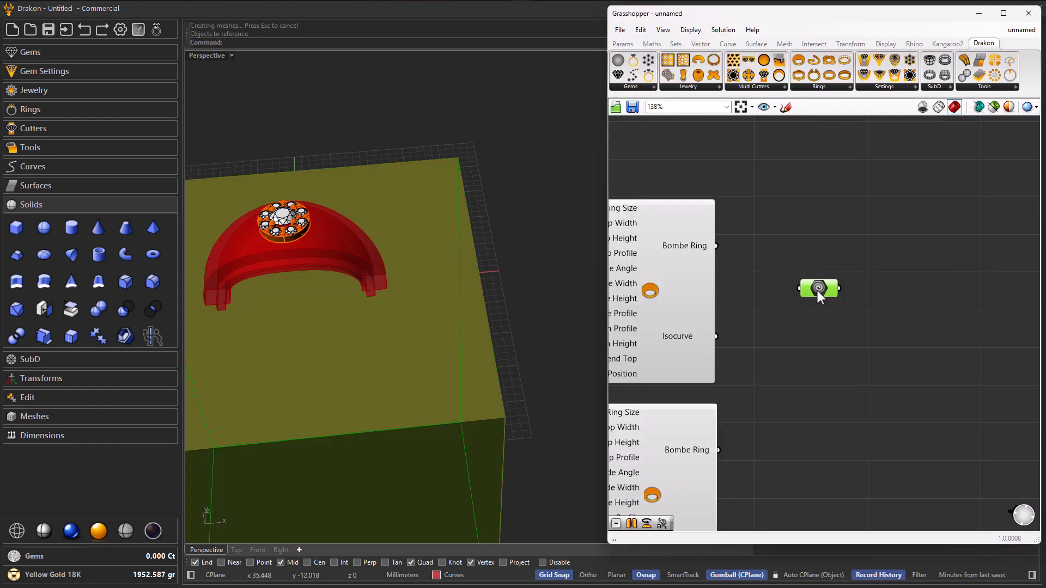
right_click(817, 290)
click(864, 462)
key(Delete)
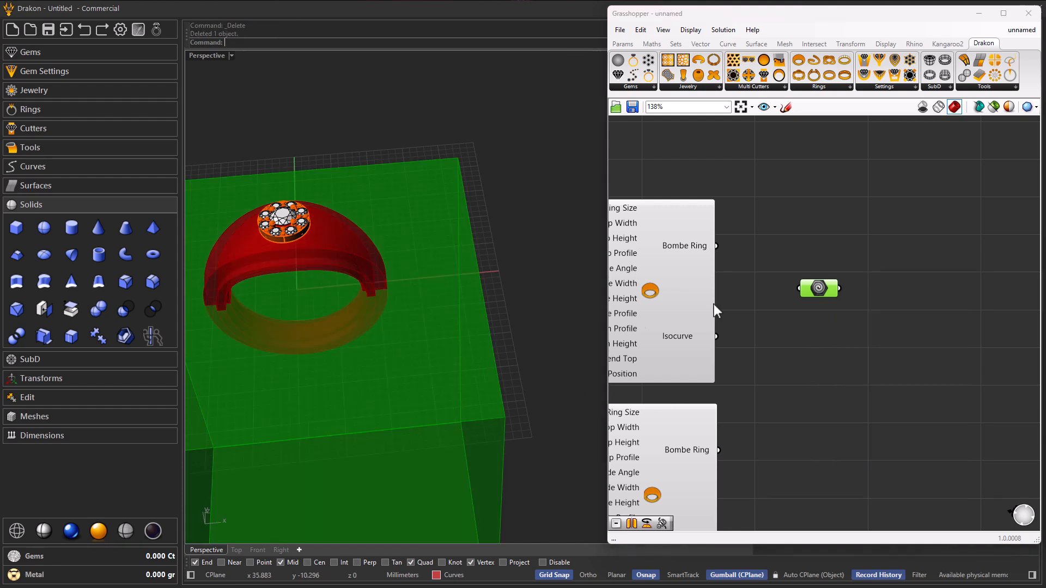
Add a Solid Difference component below the Geometry parameter
scroll(822, 303, up, 2)
double_click(838, 388)
text(di)
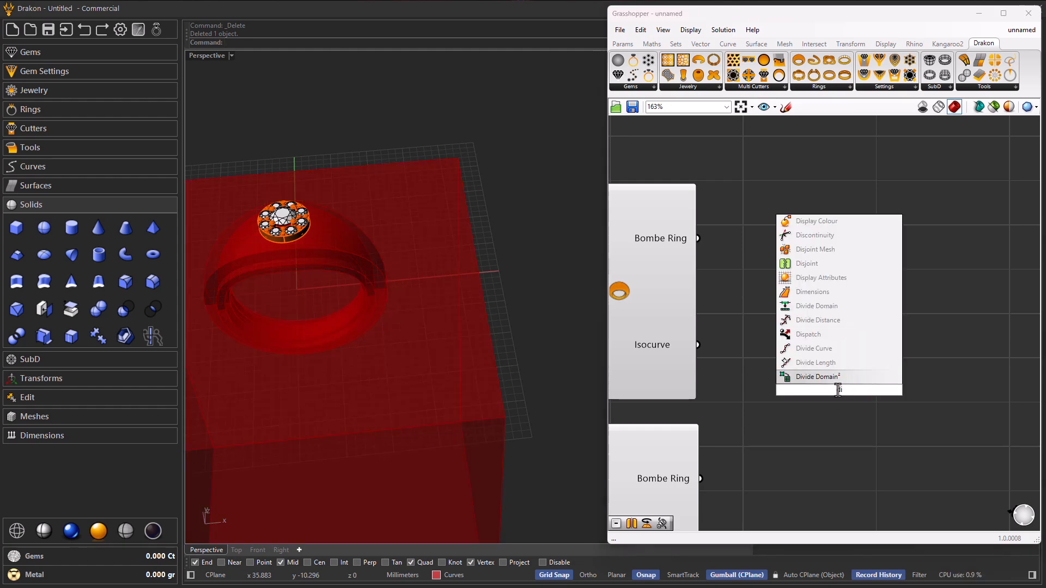
text(ff)
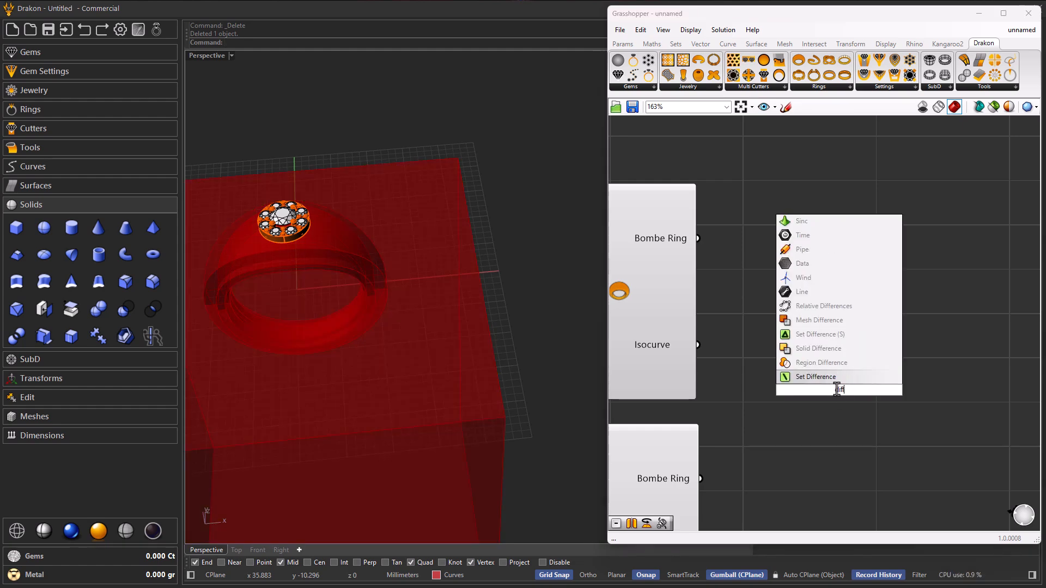
click(817, 349)
scroll(841, 346, down, 2)
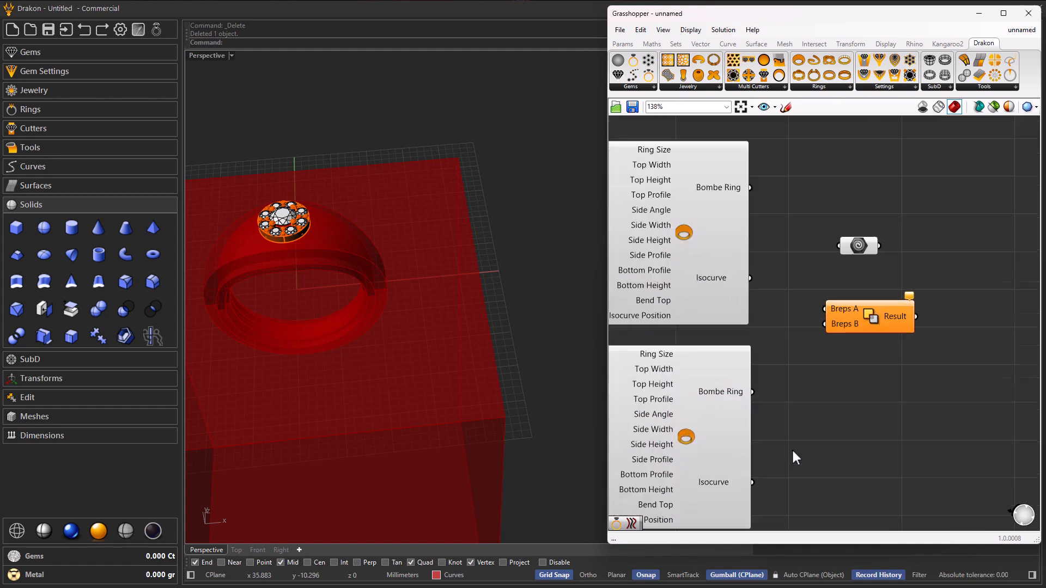
Connect the lower Bombe Ring output to Breps A and the box geometry to Breps B of the Solid Difference
drag(752, 393, 812, 305)
drag(856, 248, 804, 379)
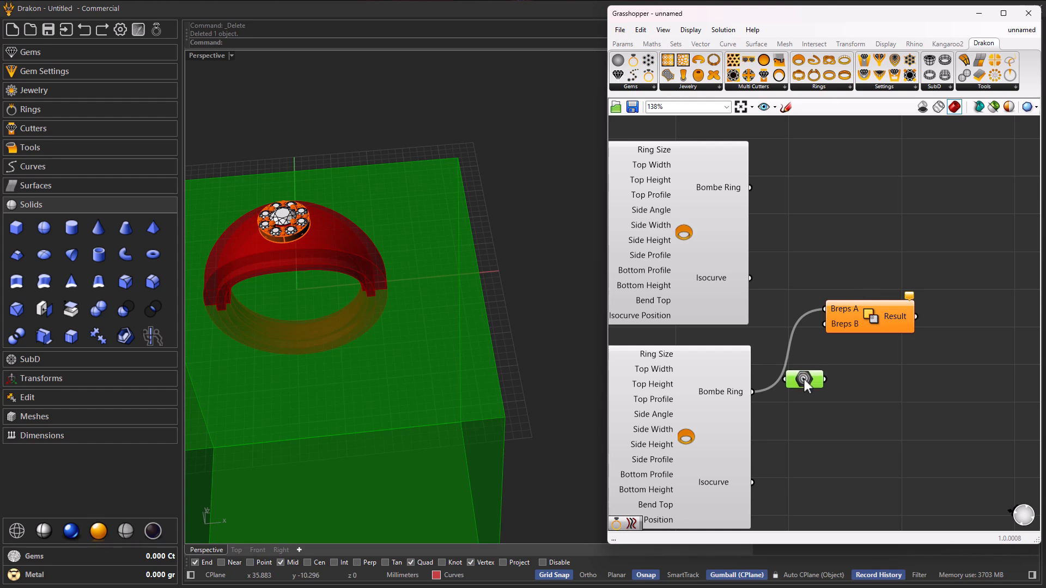
drag(816, 328, 870, 326)
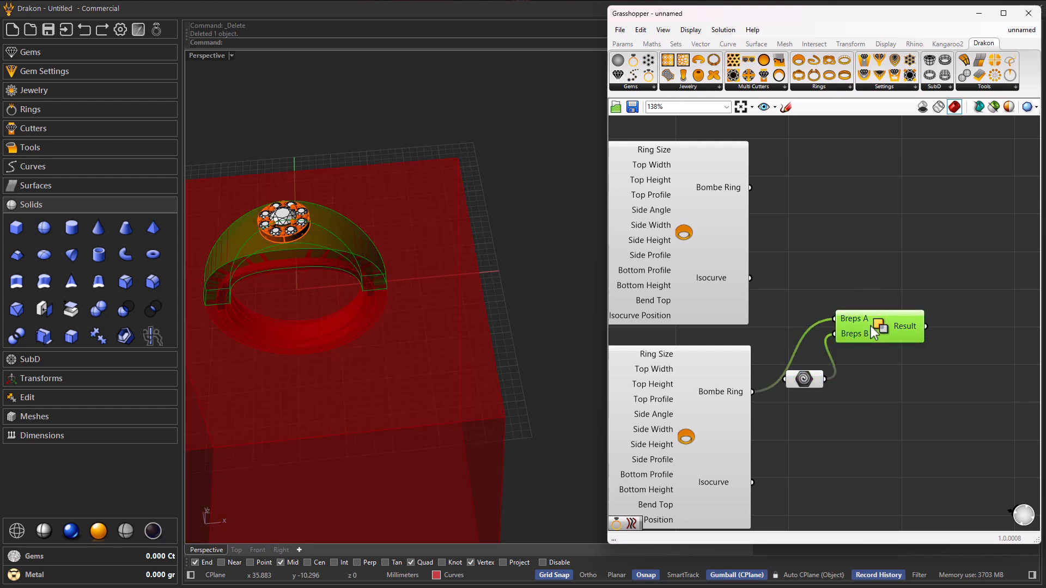
Hide the previews of the lower Bombe Ring and the box geometry, and rearrange the Solid Difference and Geometry components
drag(827, 443, 719, 372)
middle_click(719, 372)
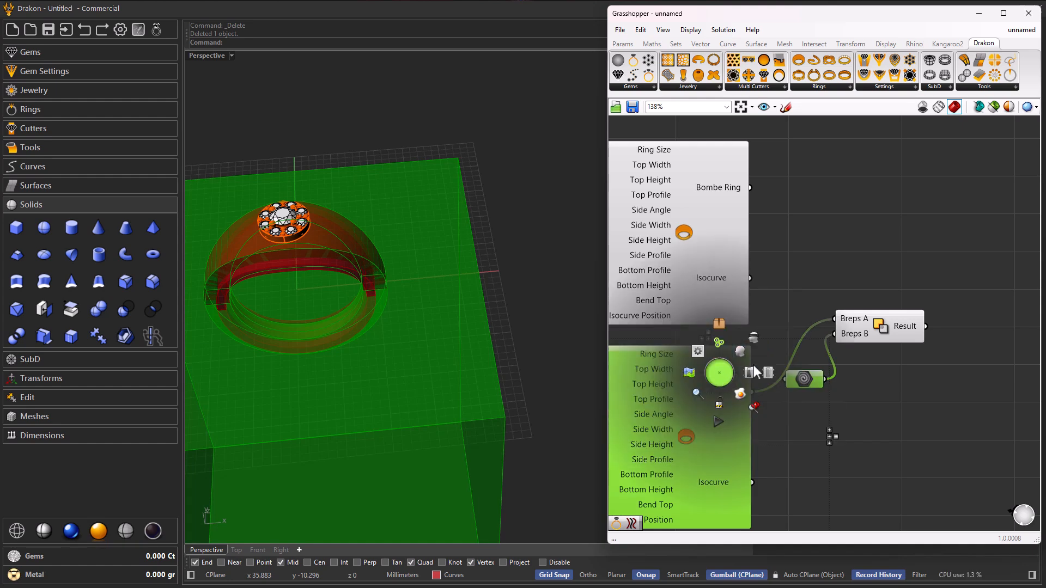
click(755, 337)
right_drag(490, 324, 513, 361)
click(887, 325)
scroll(381, 333, up, 5)
click(827, 283)
scroll(812, 378, down, 2)
scroll(806, 365, up, 3)
drag(817, 343, 841, 364)
drag(727, 395, 750, 424)
scroll(825, 400, down, 1)
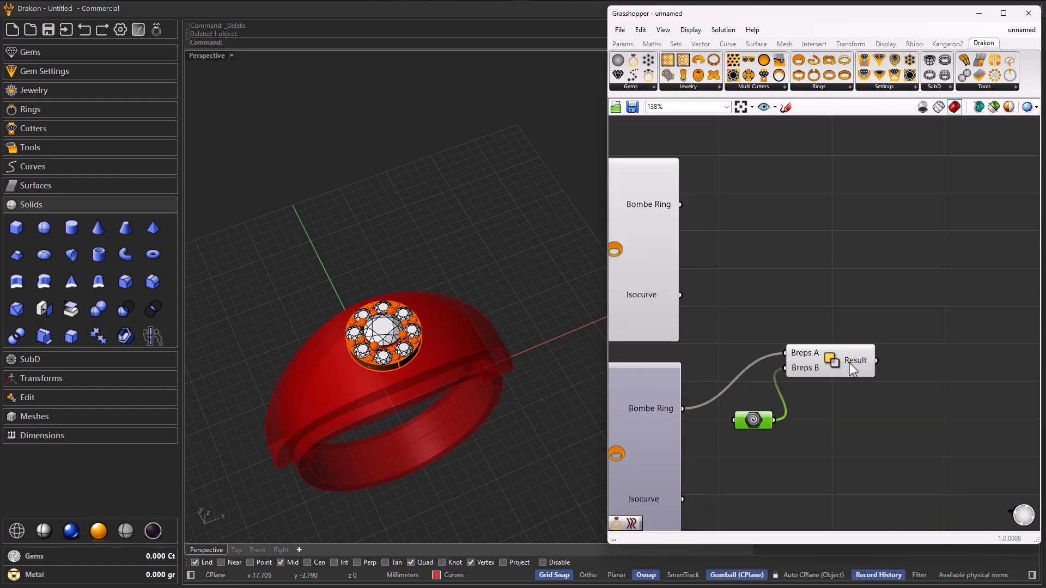
Add a second Solid Difference component and place it beyond the first one's Result output
double_click(839, 313)
text(diff)
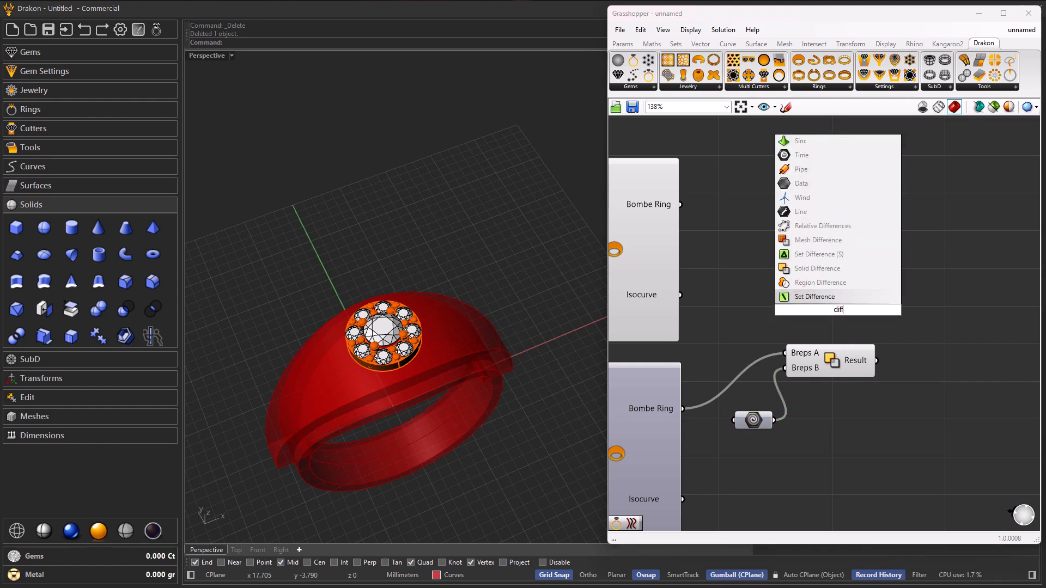
click(818, 269)
drag(825, 293, 949, 355)
right_drag(894, 382, 799, 374)
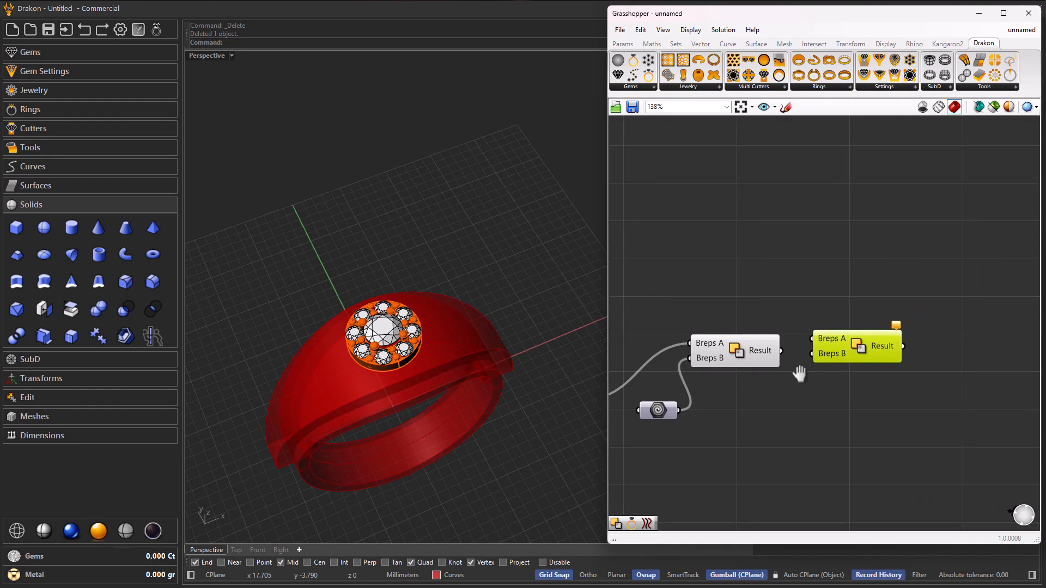
Connect the upper Bombe Ring to the second Solid Difference's Breps A and the first difference's Result to its Breps B
scroll(800, 413, down, 3)
scroll(664, 328, up, 2)
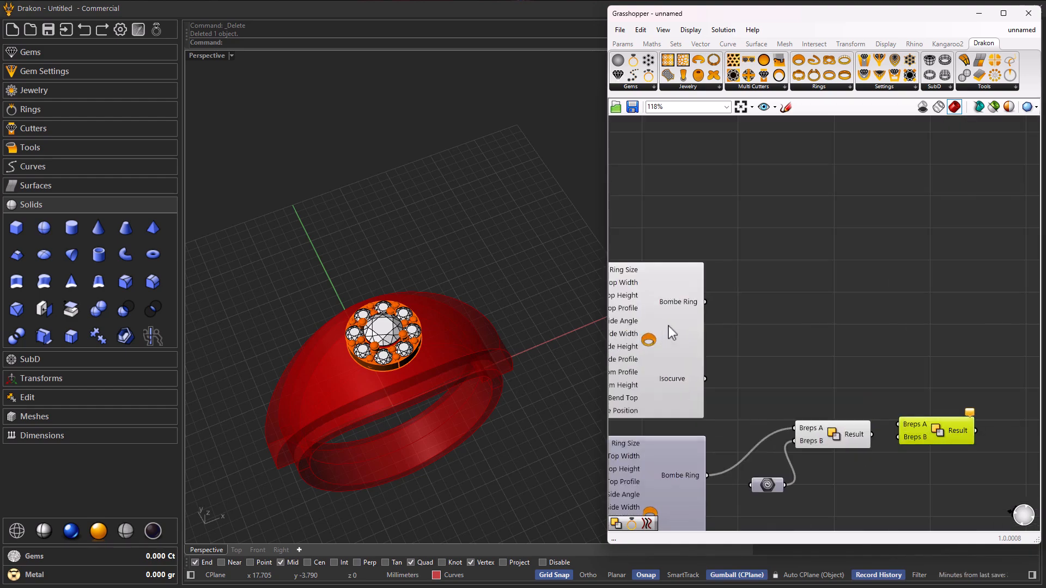
drag(705, 302, 946, 410)
drag(872, 434, 917, 419)
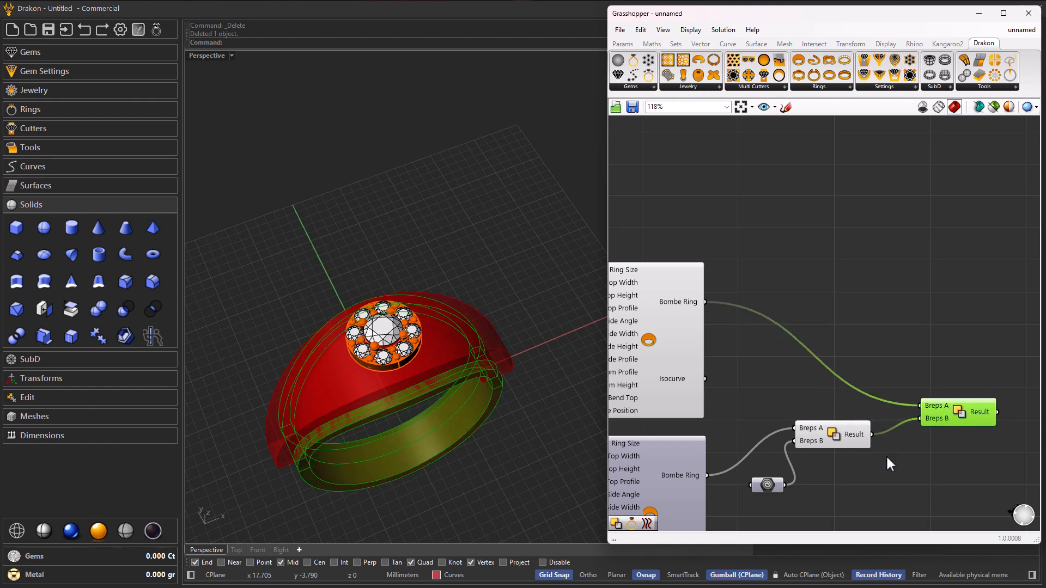
Hide the previews of the upper Bombe Ring and the first Solid Difference, and inspect the hollowed band
drag(856, 462, 681, 344)
middle_click(681, 344)
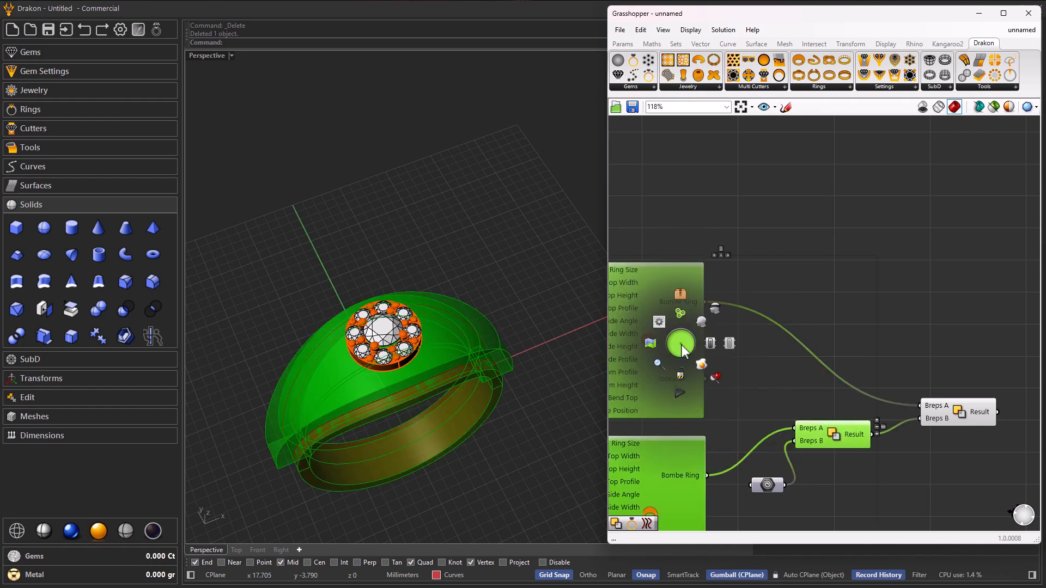
click(715, 309)
right_drag(556, 413, 380, 449)
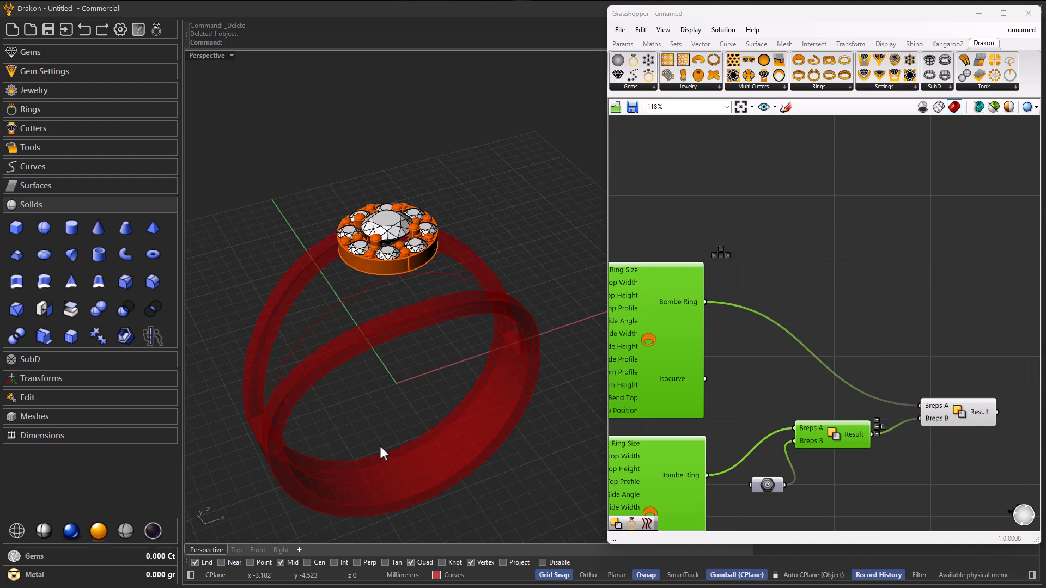
scroll(827, 377, down, 5)
right_drag(492, 391, 593, 439)
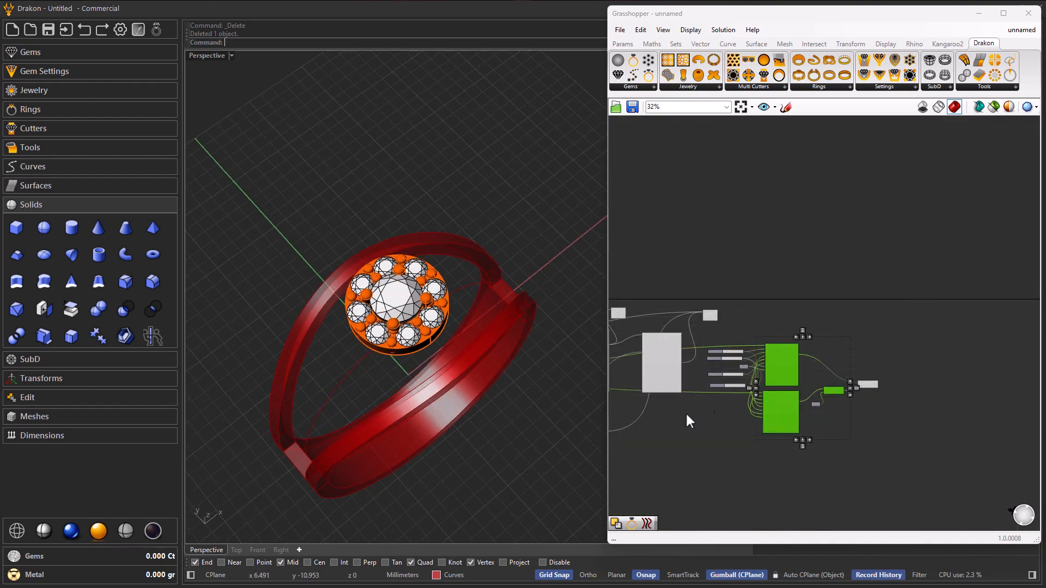
Set the Bombe Rings' side width slider to 3.5 and inspect the narrowed band
scroll(700, 372, up, 7)
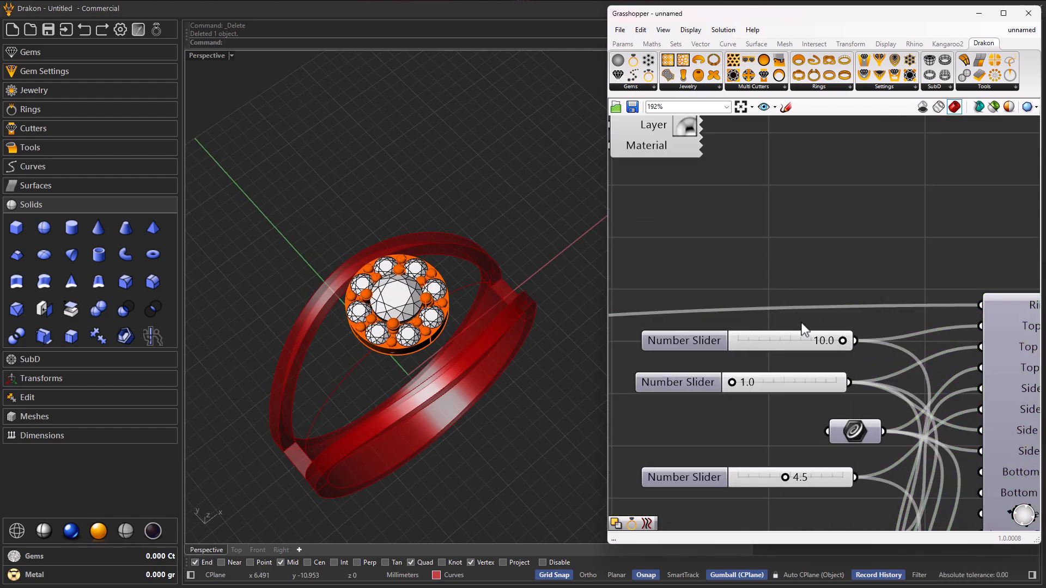
scroll(839, 345, up, 1)
mouse_move(854, 338)
mouse_down()
mouse_move(813, 339)
mouse_move(865, 347)
mouse_up()
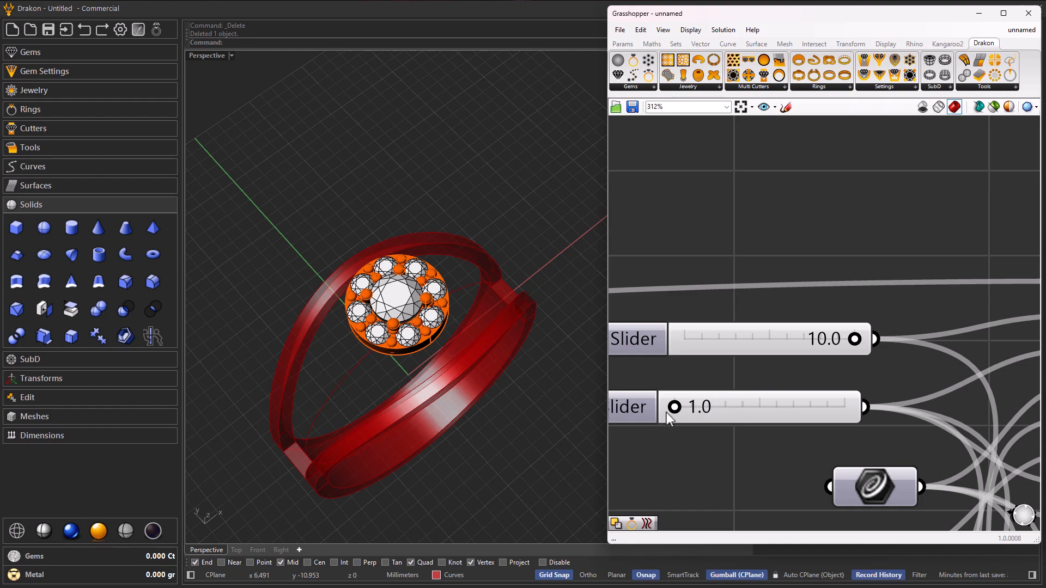
right_drag(577, 398, 380, 362)
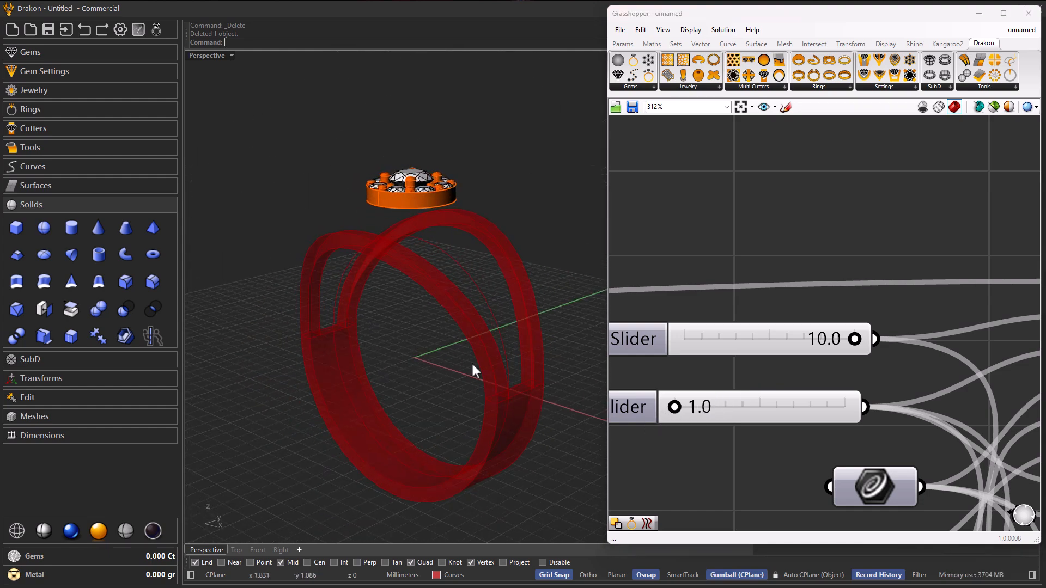
scroll(935, 345, down, 5)
scroll(904, 462, up, 5)
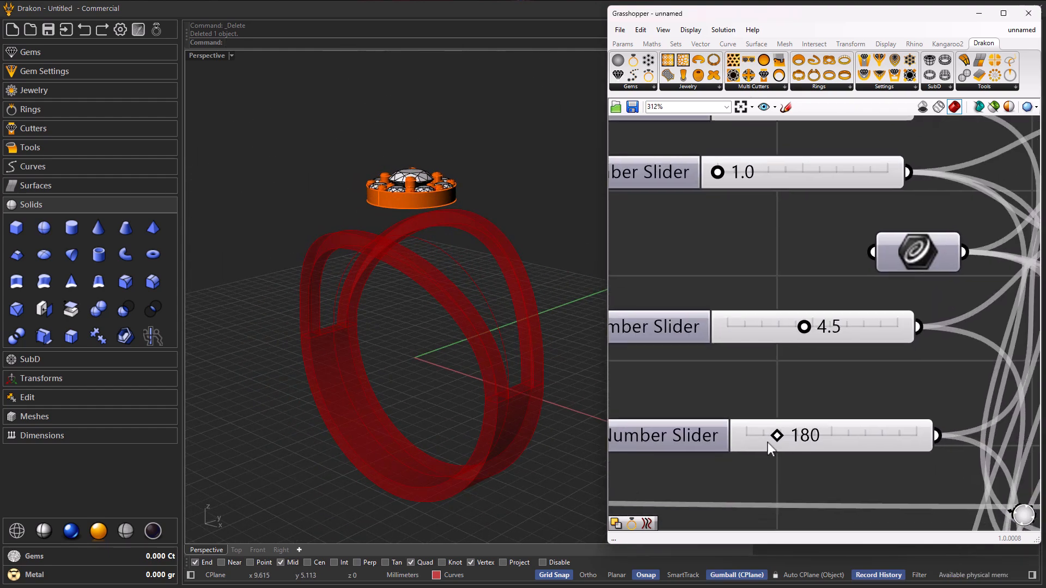
mouse_move(805, 325)
mouse_down()
mouse_move(825, 327)
mouse_move(791, 328)
mouse_up()
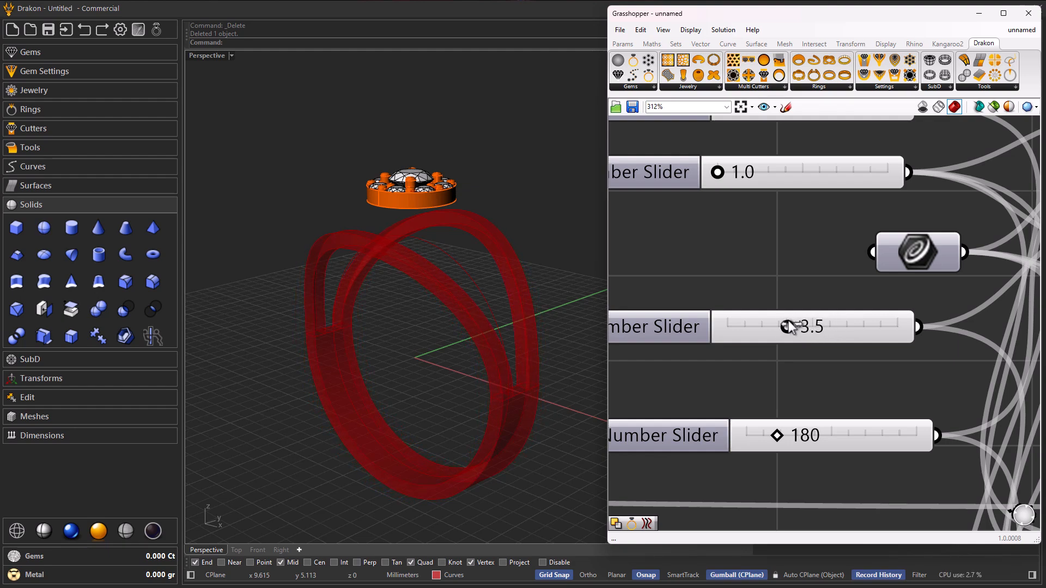
right_drag(420, 315, 504, 415)
Change the amount subtracted in the lower Bombe Ring's Top Width expression
scroll(789, 359, down, 8)
scroll(908, 438, up, 7)
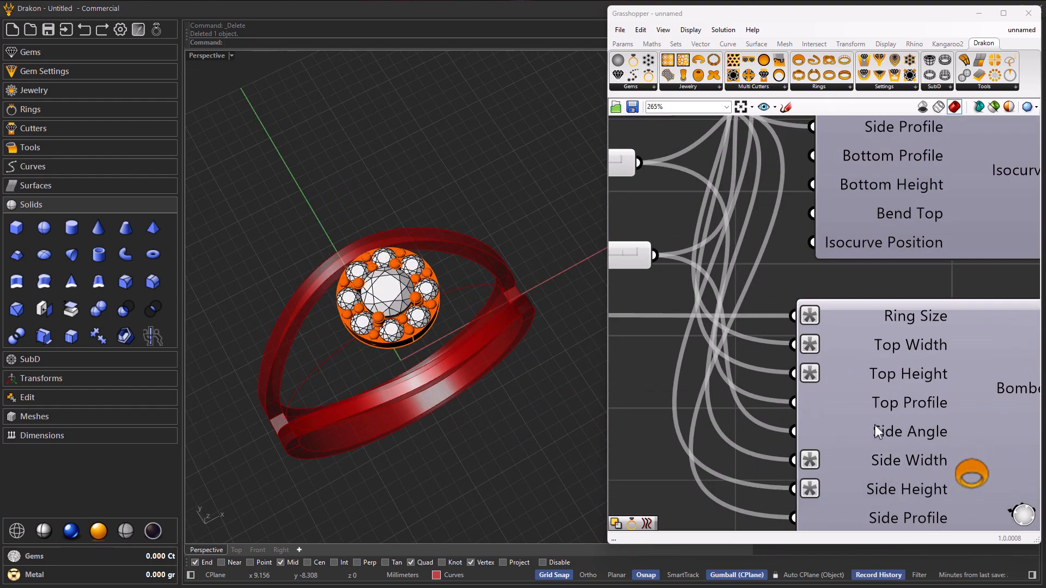
right_drag(875, 422, 883, 370)
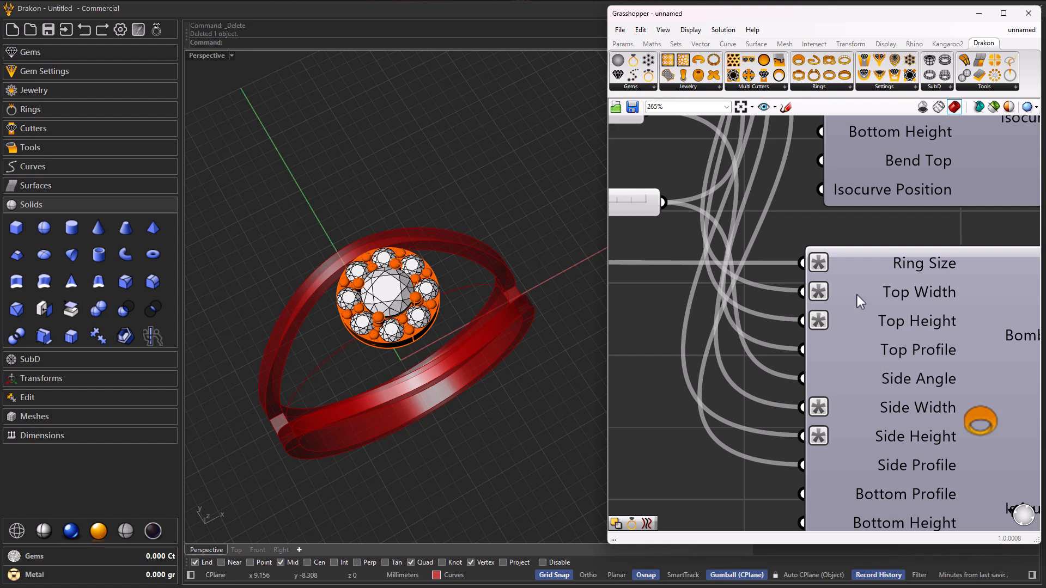
mouse_move(858, 298)
right_click(857, 293)
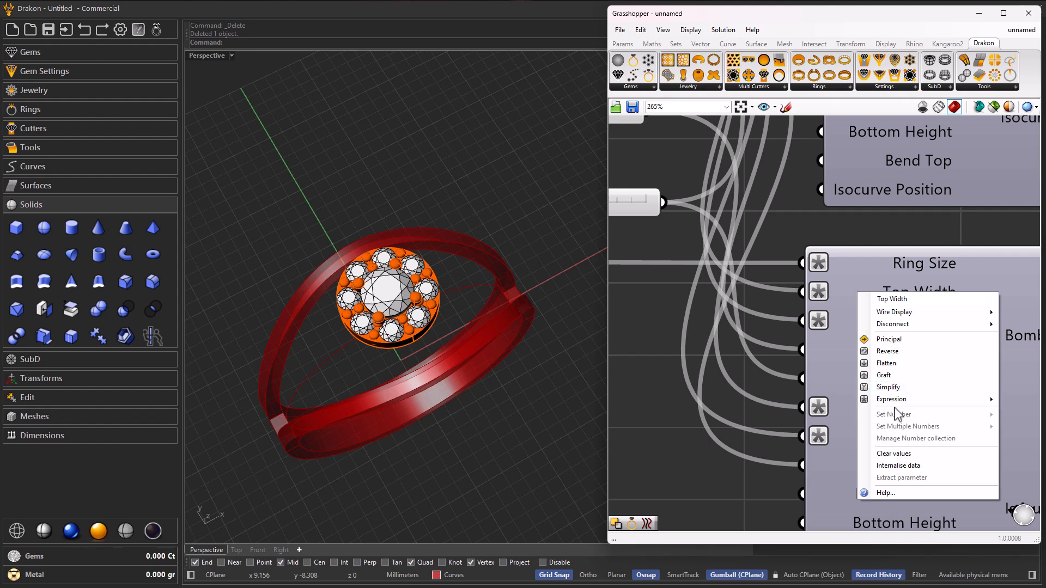
mouse_move(895, 402)
click(785, 413)
key(BackSpace)
key(BackSpace)
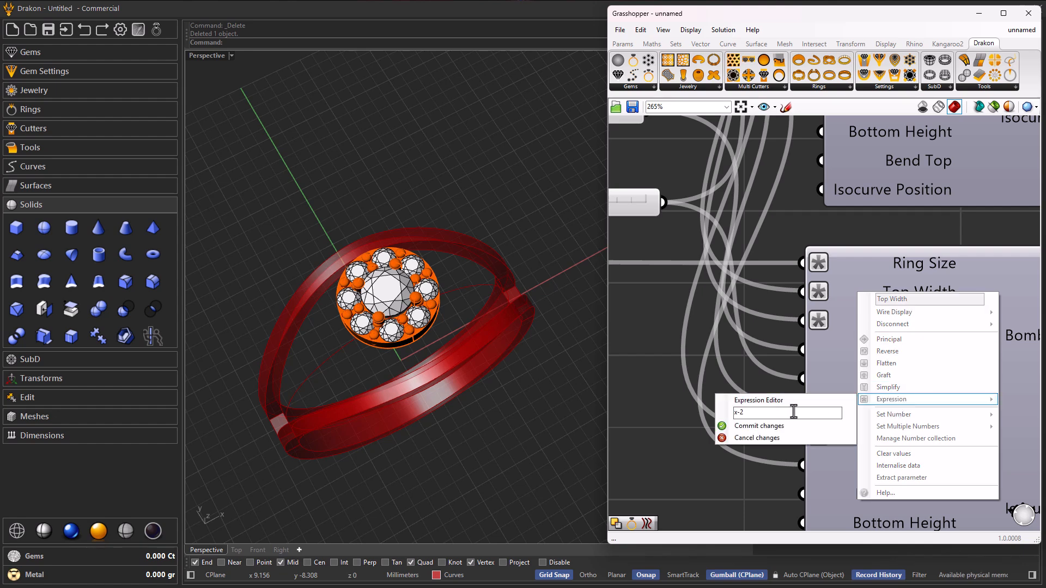
key(BackSpace)
click(772, 426)
right_drag(503, 419, 419, 402)
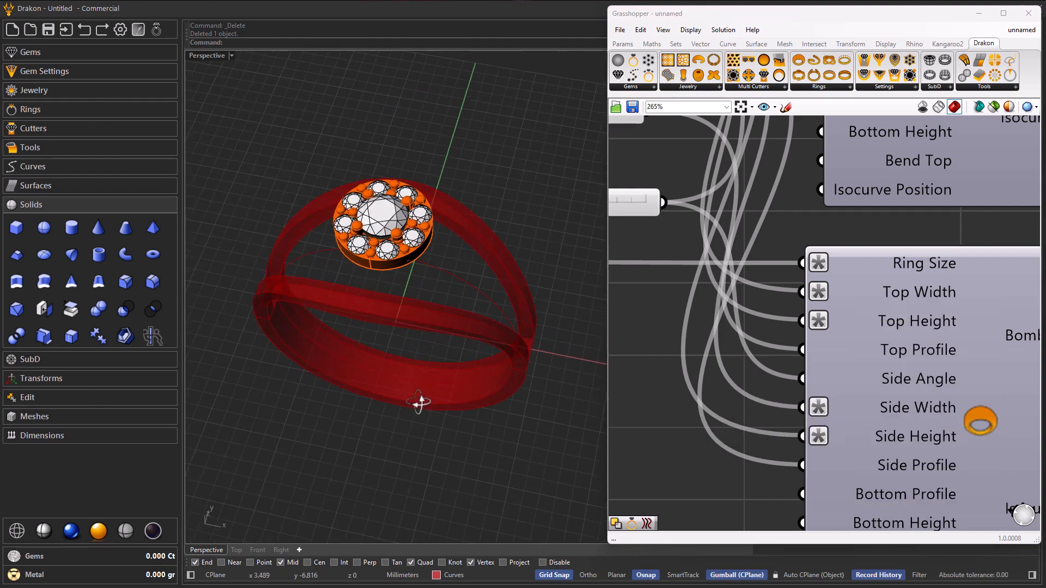
Set the expression of the lower Bombe Ring's Side Width input to x-3 and inspect the band
right_click(901, 409)
mouse_move(937, 486)
click(823, 500)
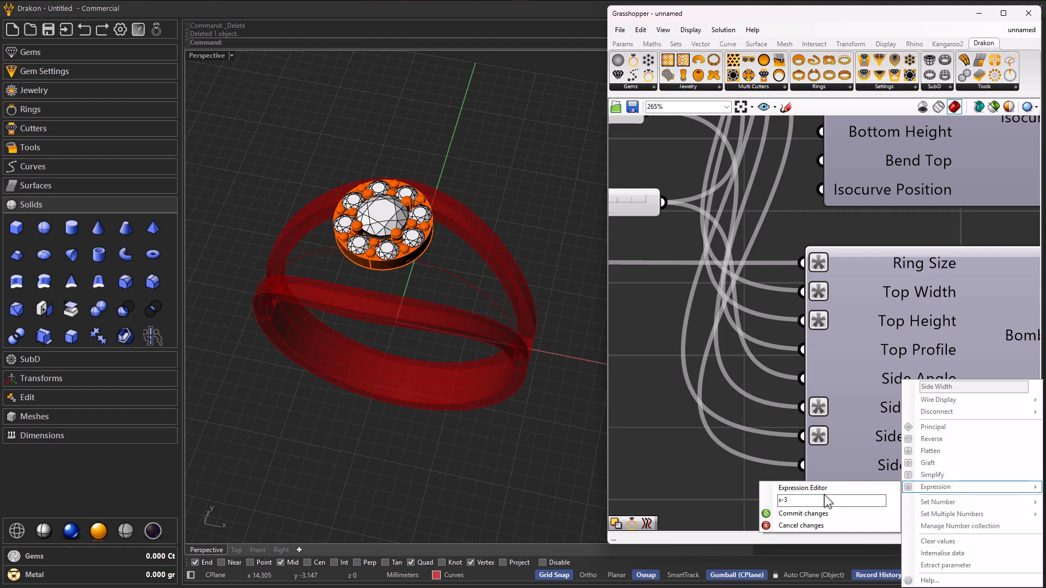
click(812, 513)
right_drag(546, 384, 434, 342)
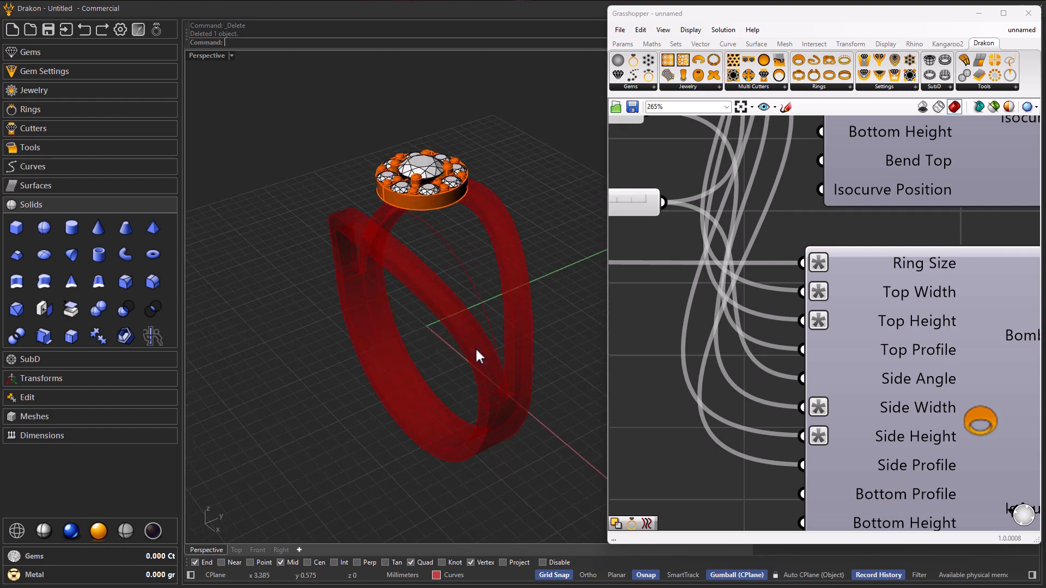
Raise the maximum of the Bombe Rings' top width slider to 15
scroll(884, 327, down, 5)
scroll(773, 203, up, 5)
click(776, 190)
right_click(775, 188)
click(808, 235)
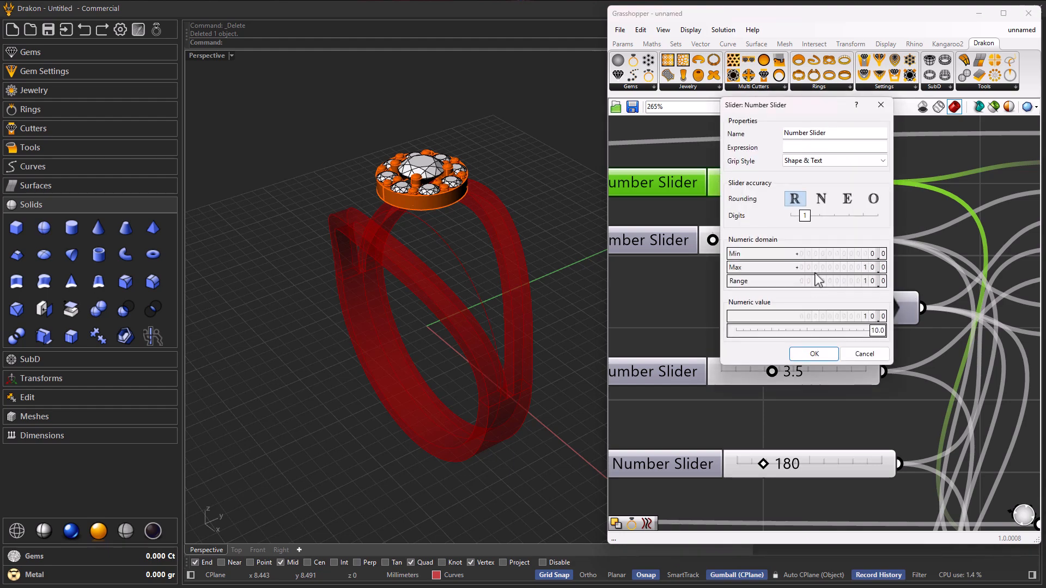
double_click(840, 267)
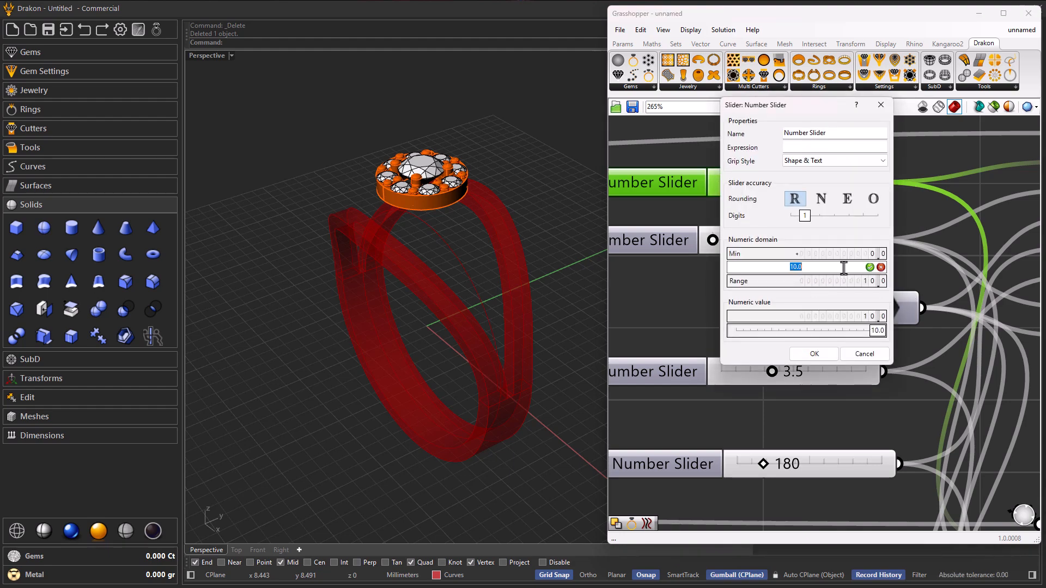
click(869, 266)
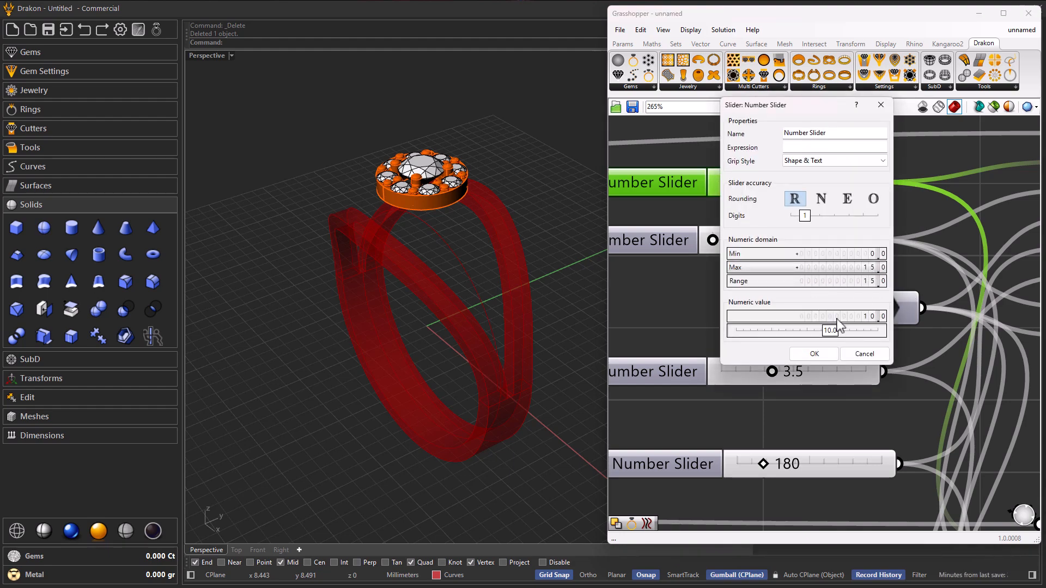
click(804, 354)
Try the top width slider at 10.4 and return it to 10.0
scroll(795, 242, up, 3)
mouse_move(822, 165)
mouse_down()
mouse_move(852, 166)
mouse_move(828, 165)
mouse_up()
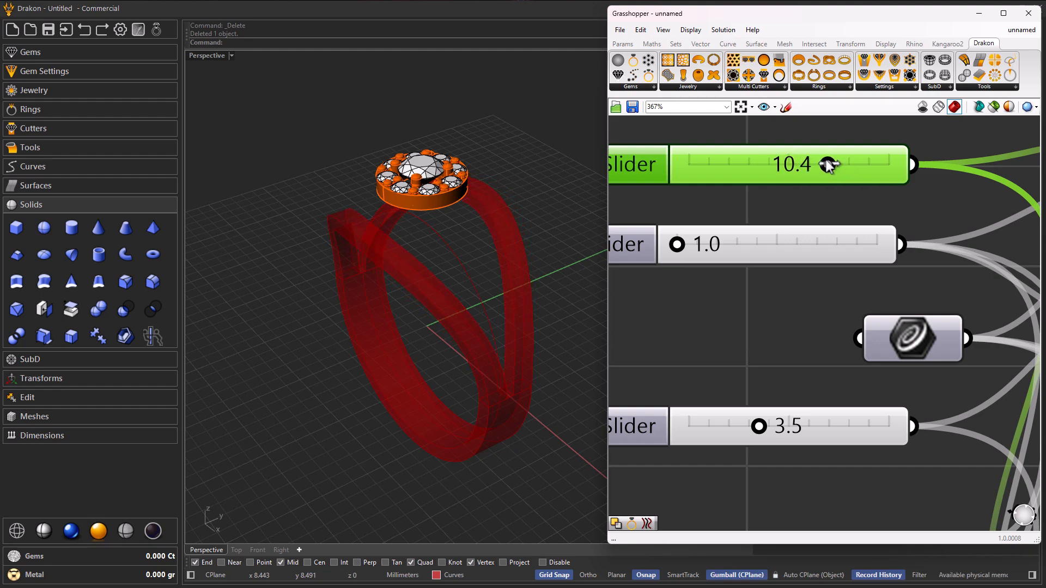
right_drag(443, 223, 560, 322)
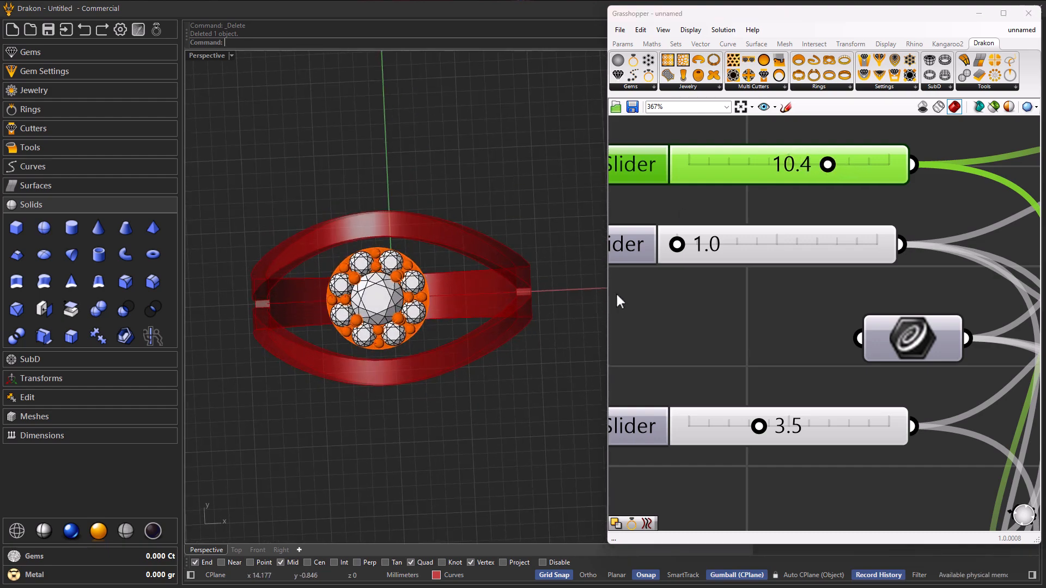
drag(827, 166, 823, 165)
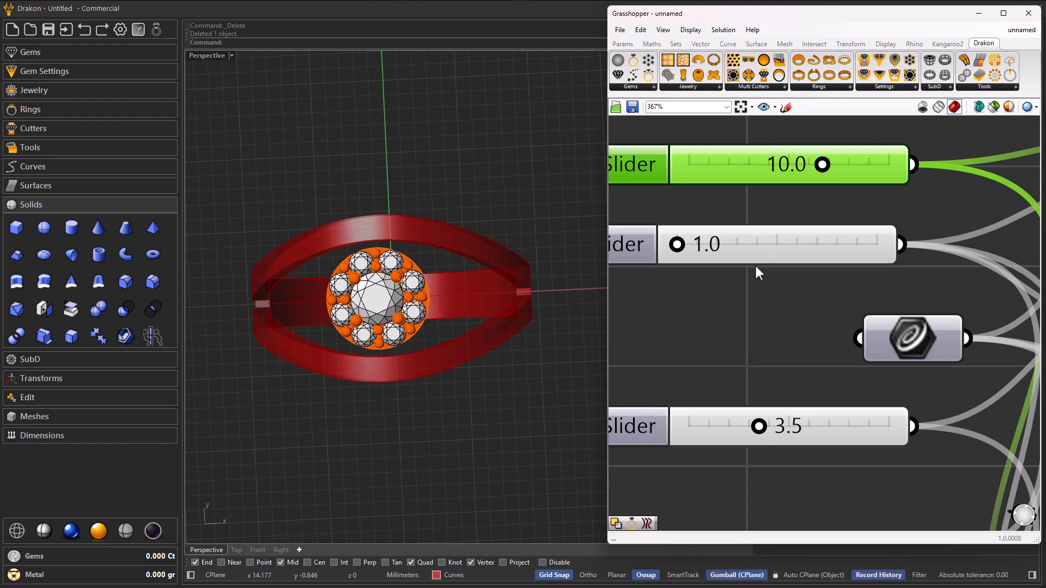
Set the Bombe Rings' side width slider to 5.0 and inspect the band
scroll(766, 326, down, 4)
scroll(767, 409, up, 4)
drag(752, 318, 785, 319)
right_drag(376, 362, 447, 357)
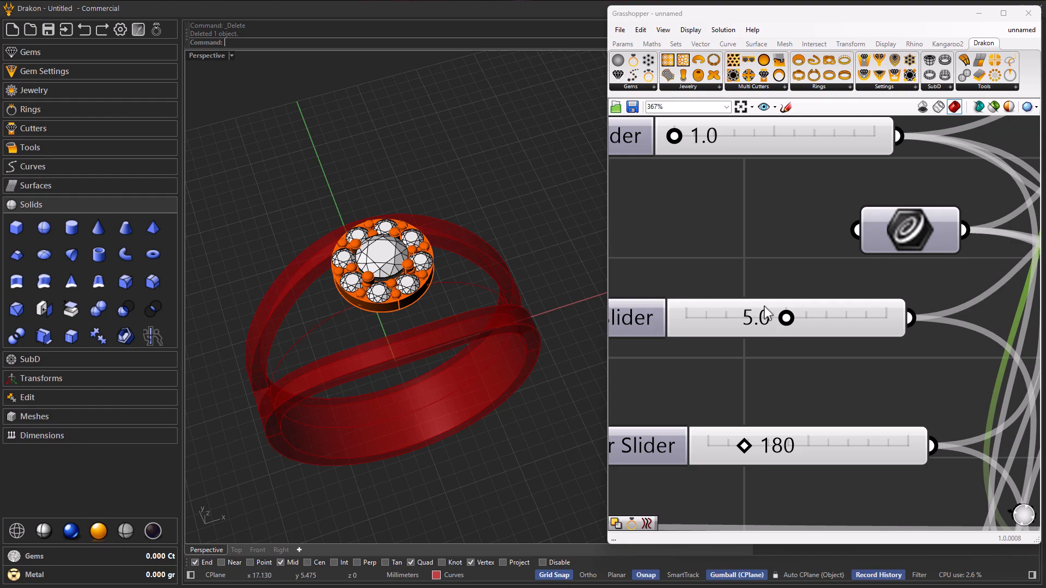
Add a Display Material component and connect the second Solid Difference's Result to its Geometry input
scroll(718, 302, down, 8)
scroll(956, 303, up, 3)
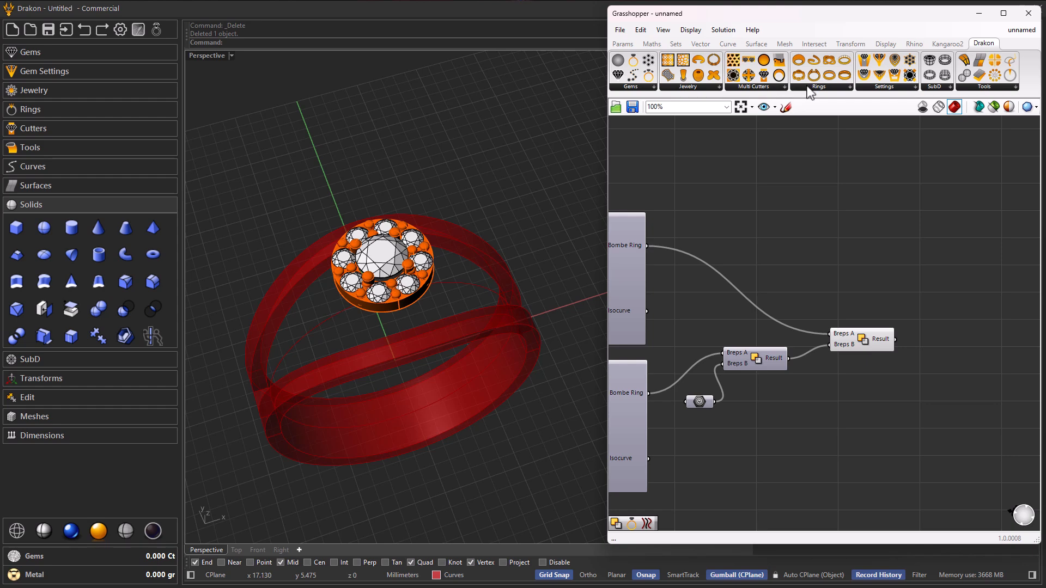
click(702, 89)
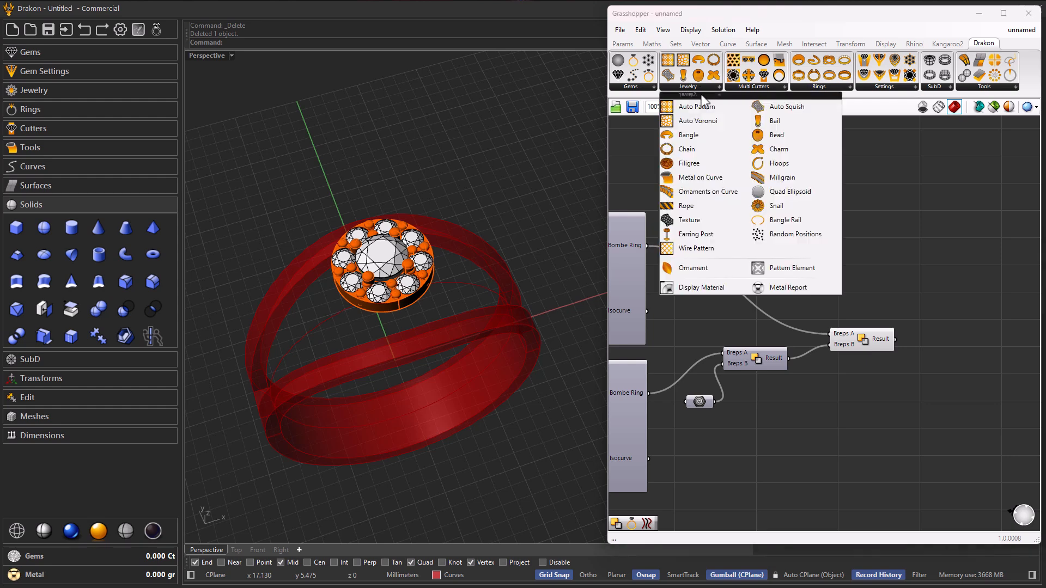
click(704, 290)
click(878, 224)
scroll(884, 235, up, 2)
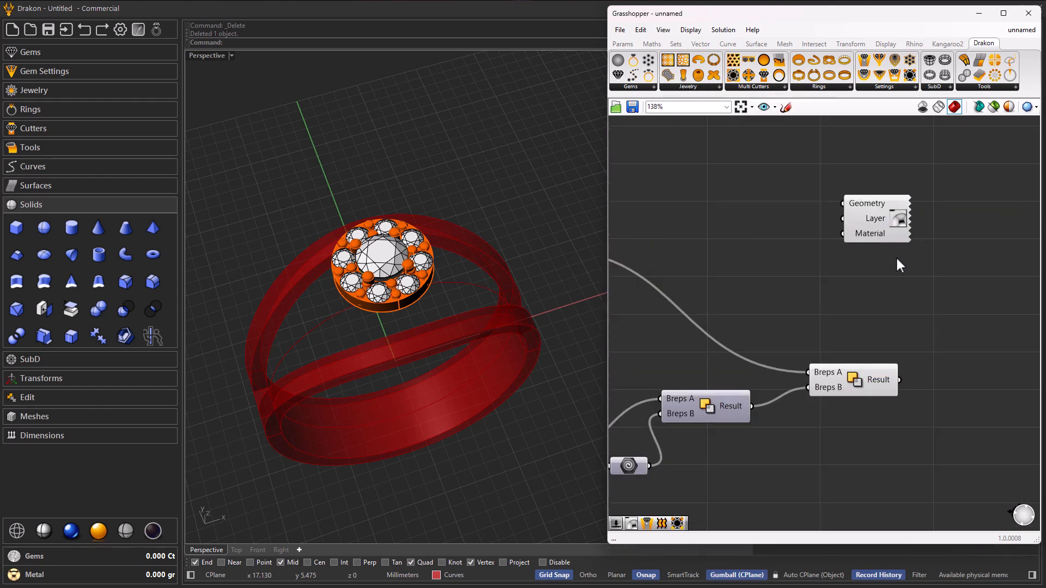
drag(900, 380, 842, 205)
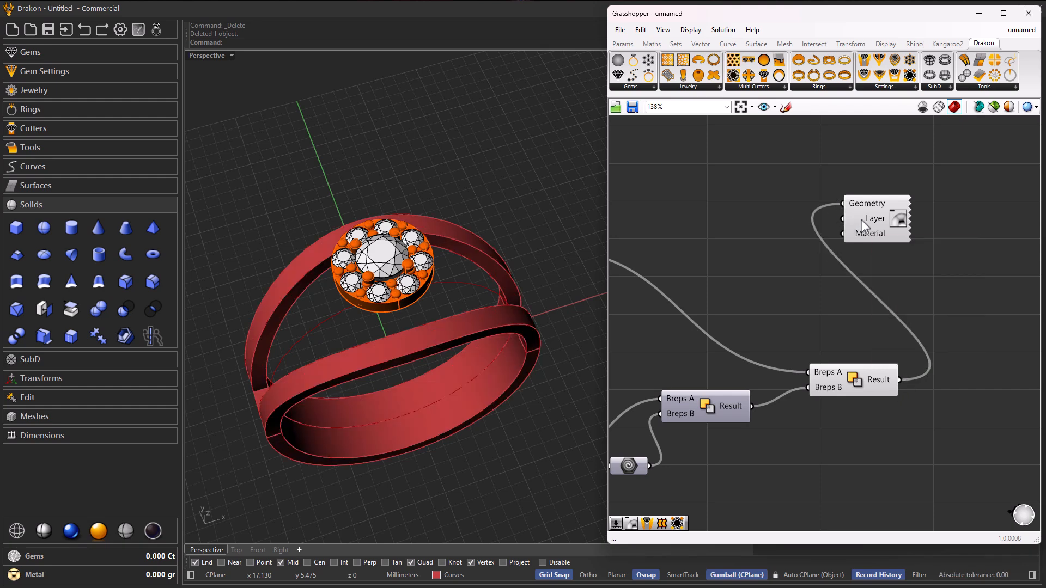
Set the Display Material's Layer input to 10
right_click(863, 220)
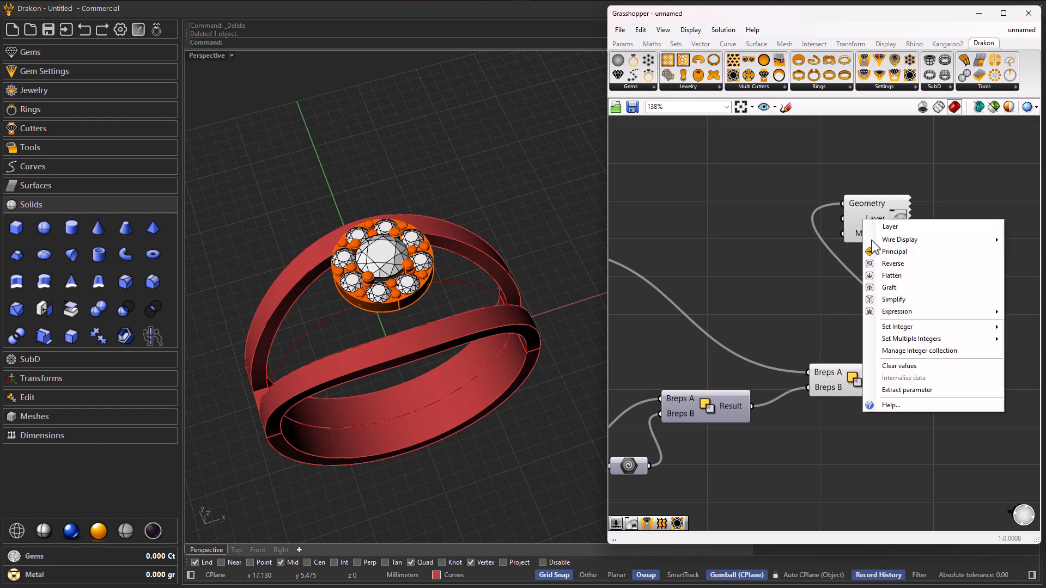
mouse_move(906, 331)
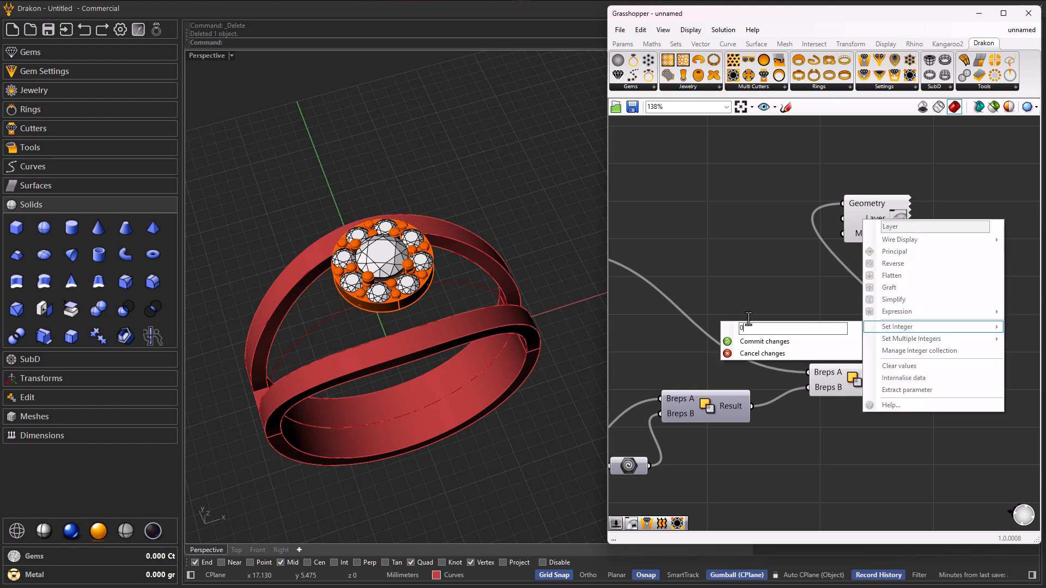
text(10)
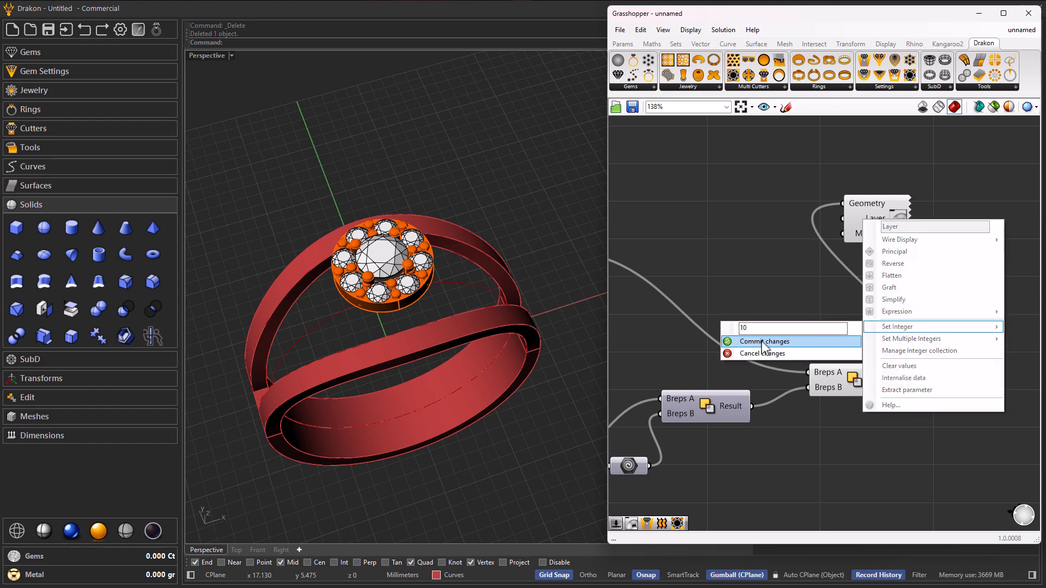
click(766, 342)
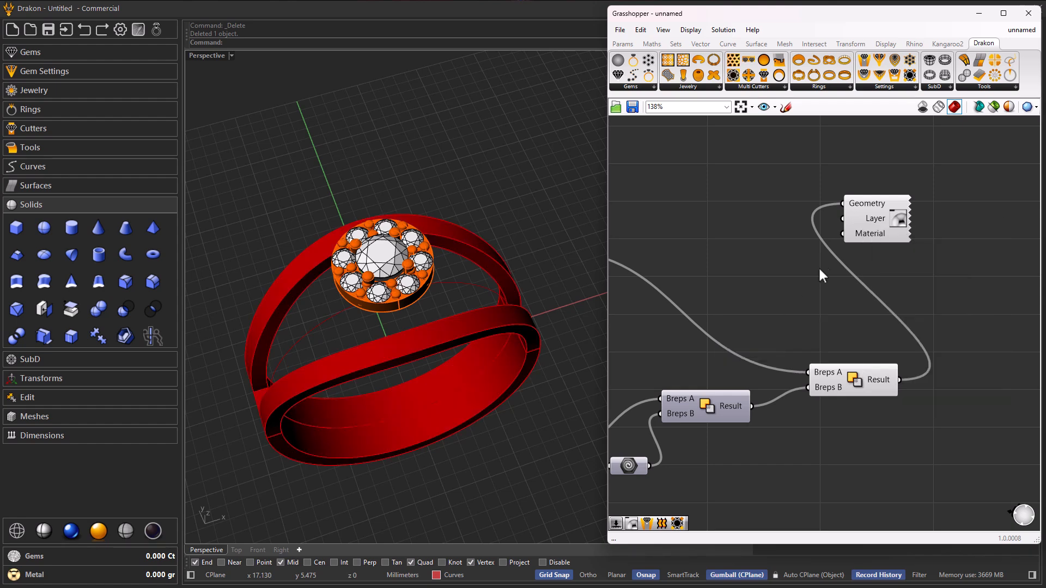
Set the Display Material's Layer input to 7 and inspect the recoloured band
right_click(859, 219)
mouse_move(896, 326)
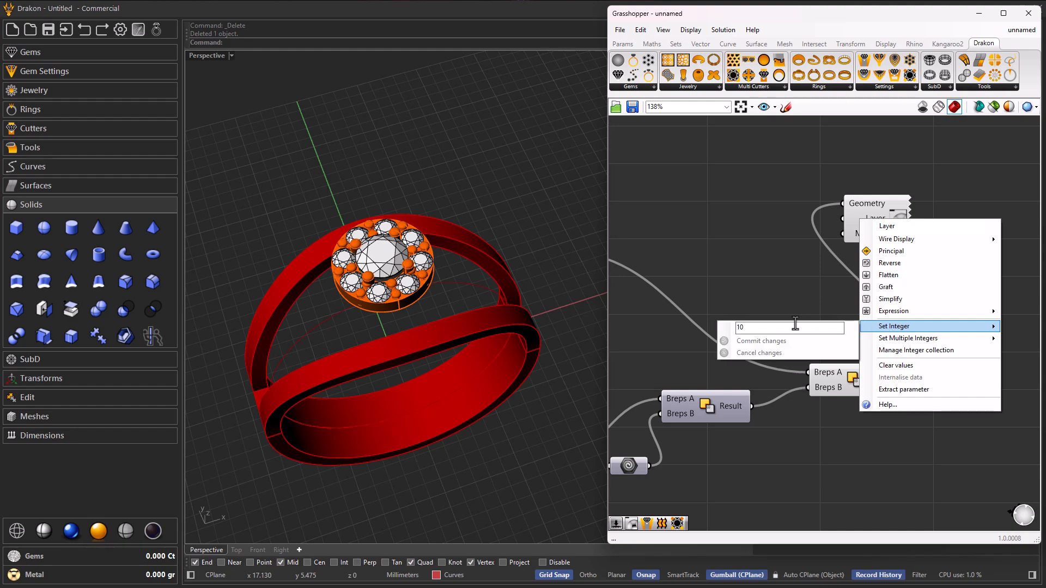
click(791, 329)
text(7)
click(801, 342)
right_drag(479, 381, 389, 327)
Search for a list component to place on the empty canvas beyond the Display Material
scroll(770, 261, down, 3)
scroll(768, 264, down, 2)
scroll(851, 280, up, 4)
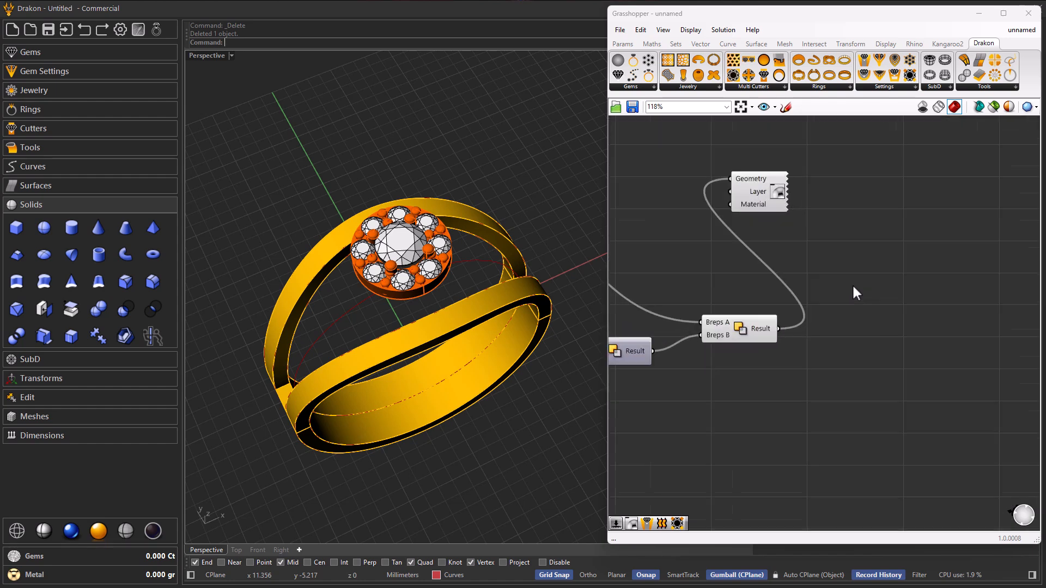
double_click(852, 281)
text(list)
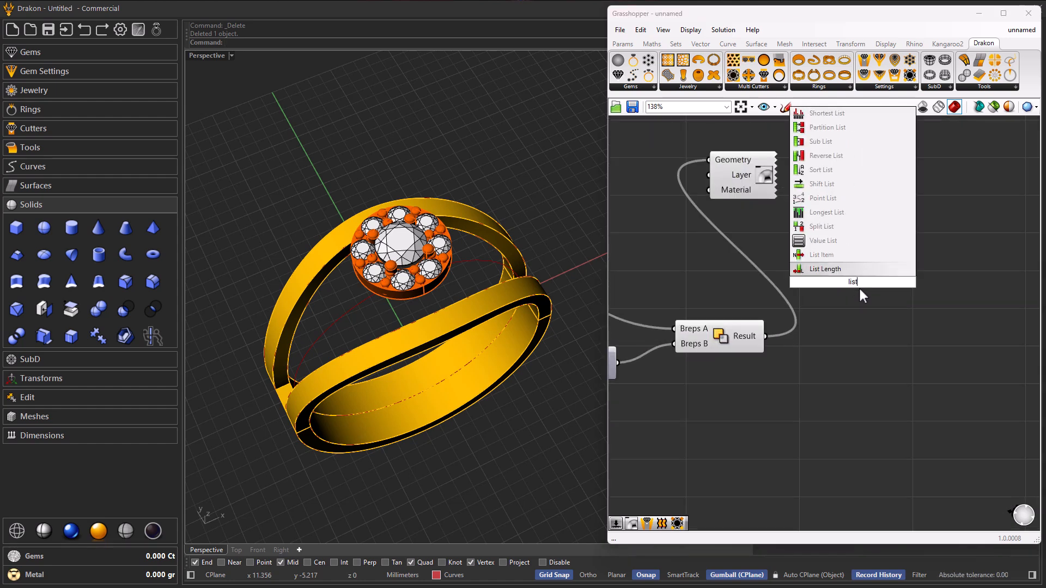
Add a List Item component to the canvas near the boolean component
key(Up)
key(Up)
key(Up)
key(Up)
key(Up)
key(Up)
key(Up)
key(Up)
key(Up)
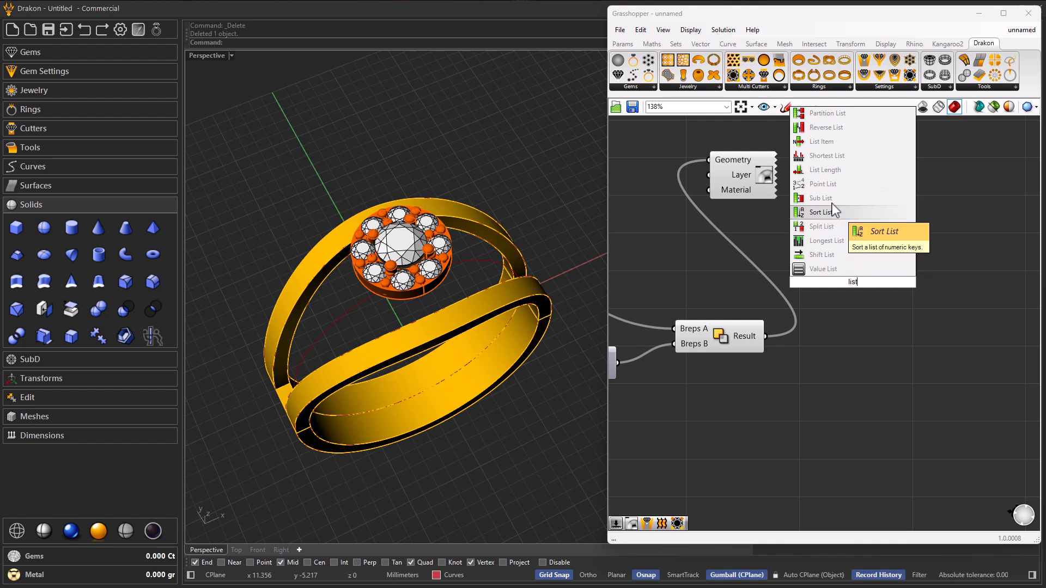
key(Return)
scroll(840, 310, up, 1)
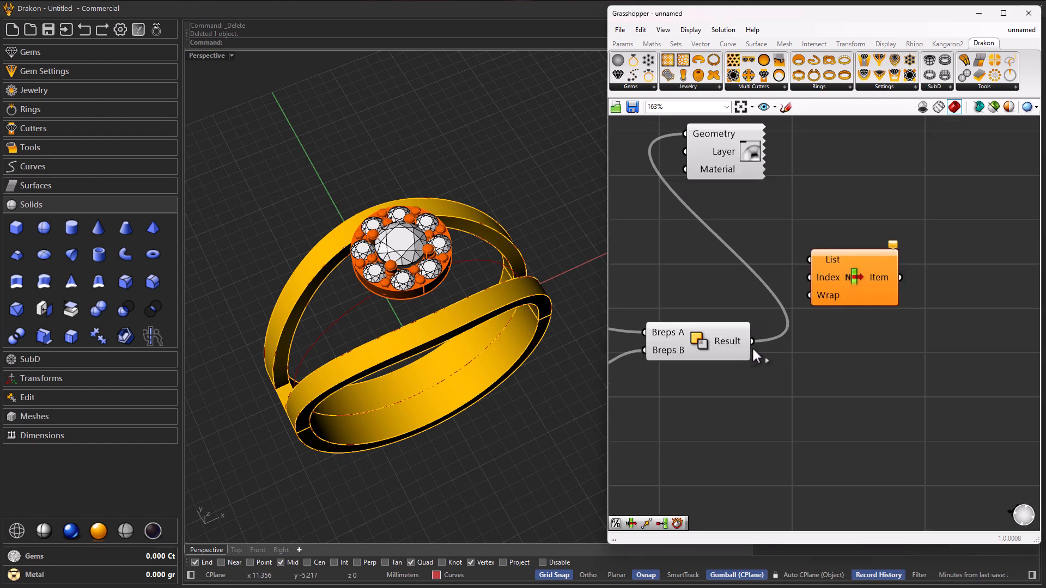
Connect the boolean component's Result to the List input of the List Item and position it with some clearance
click(718, 345)
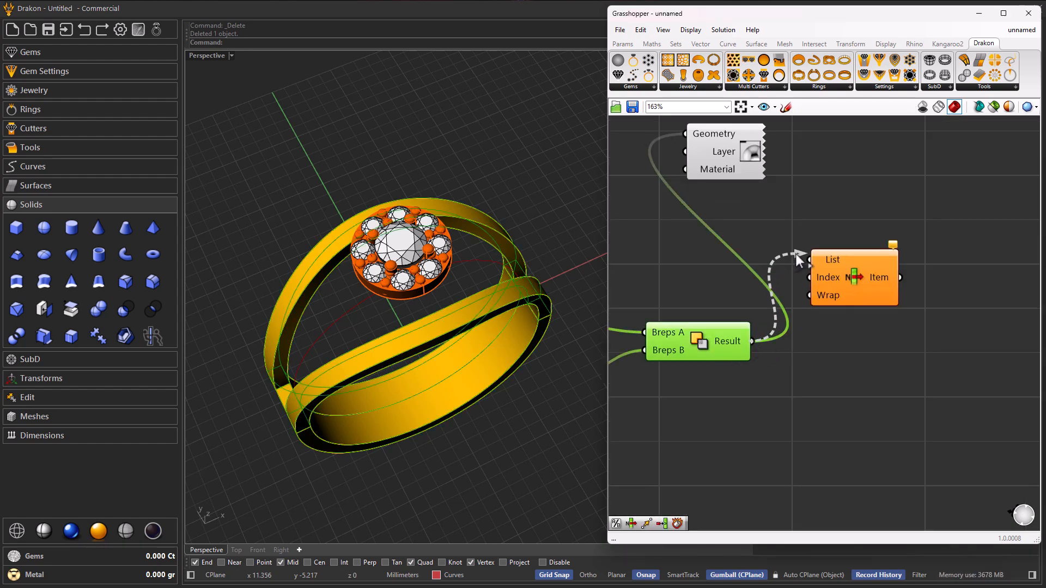
drag(795, 257, 810, 259)
drag(853, 295, 882, 295)
click(859, 201)
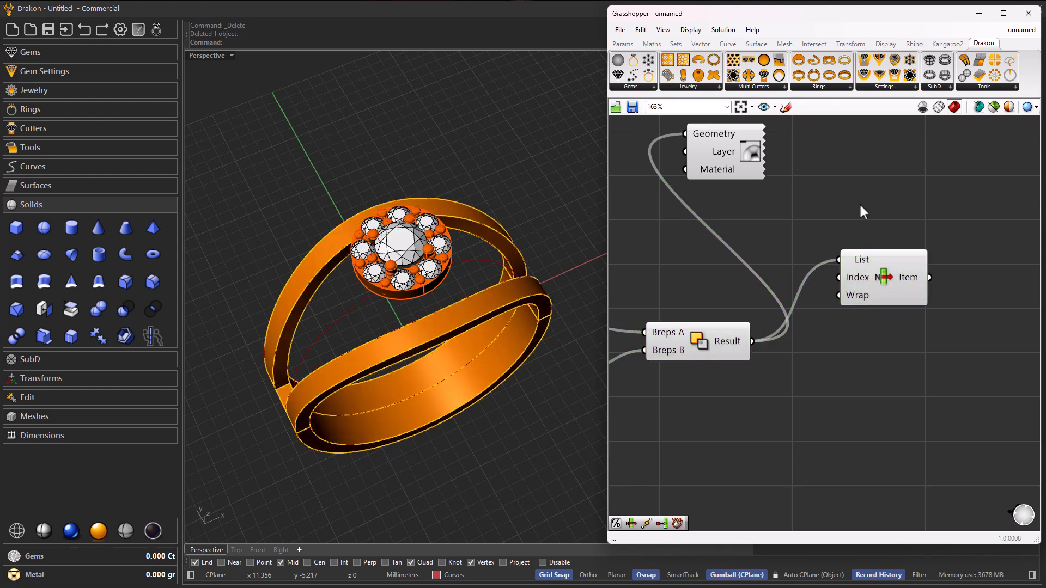
Add a Curve parameter beside the List Item and connect the Item output to it
scroll(942, 297, up, 2)
double_click(905, 372)
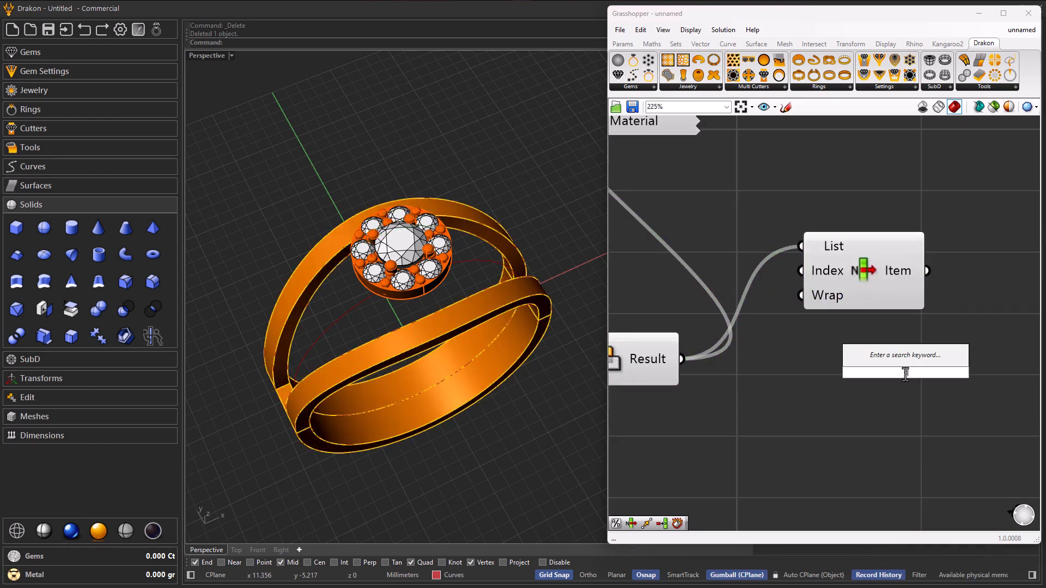
text(crv)
click(901, 364)
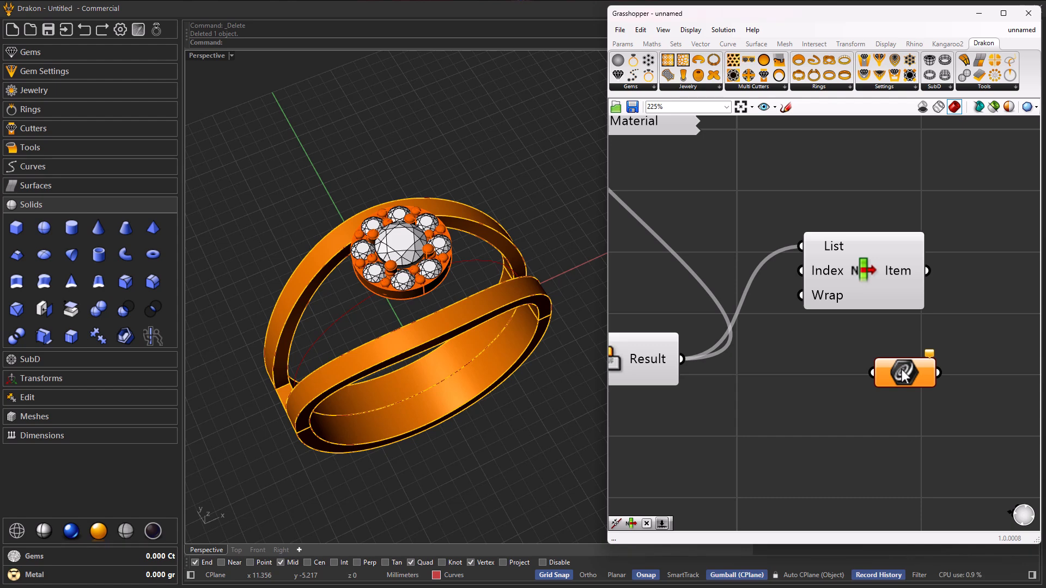
right_drag(873, 349, 763, 345)
drag(799, 380, 862, 241)
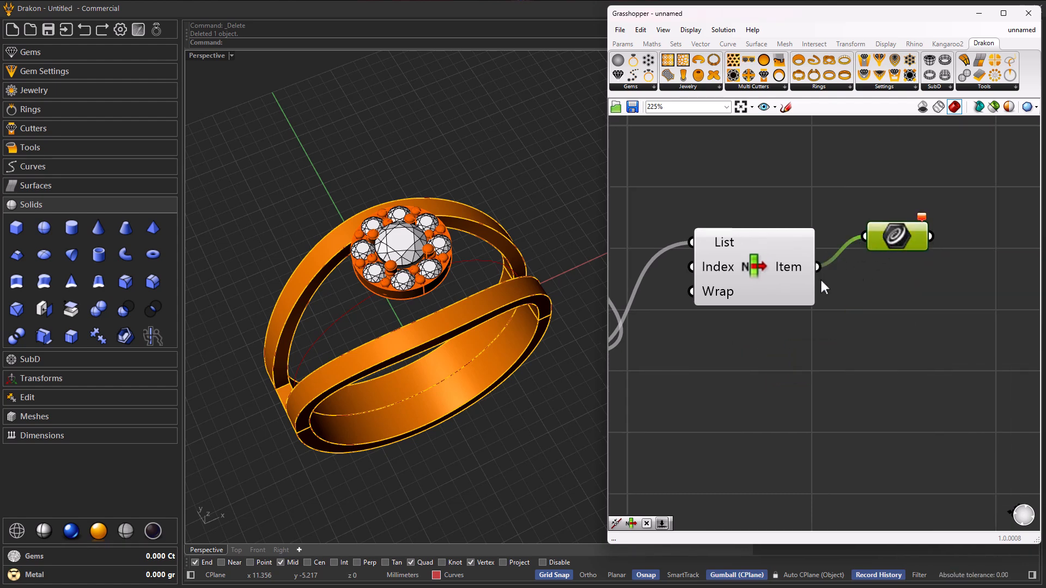
Insert a Brep Edges component between the boolean Result and the List Item, feeding its Interior edges into the List input
right_drag(763, 262, 895, 335)
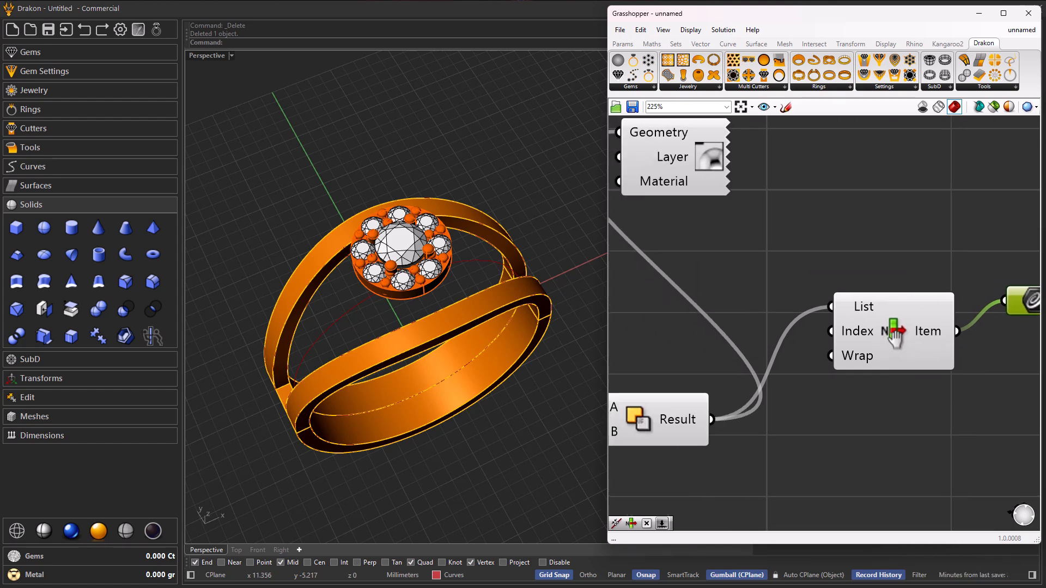
drag(884, 329, 900, 370)
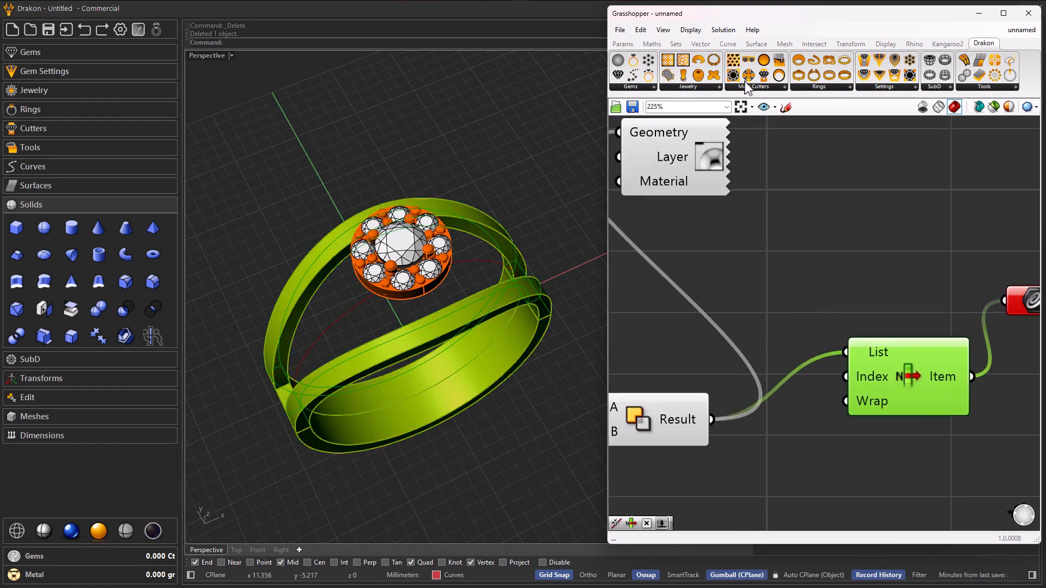
double_click(808, 248)
text(e)
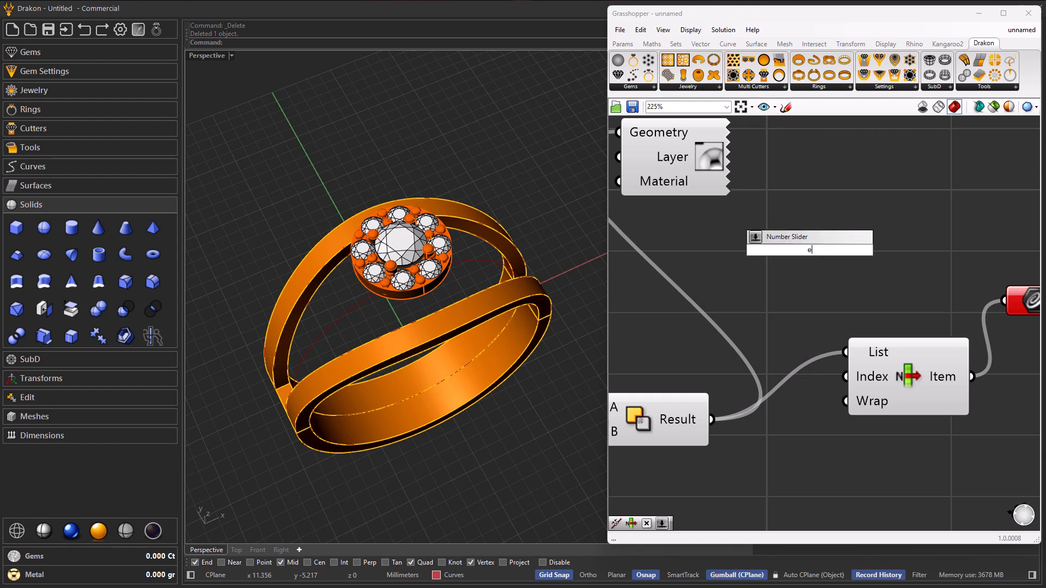
text(dge)
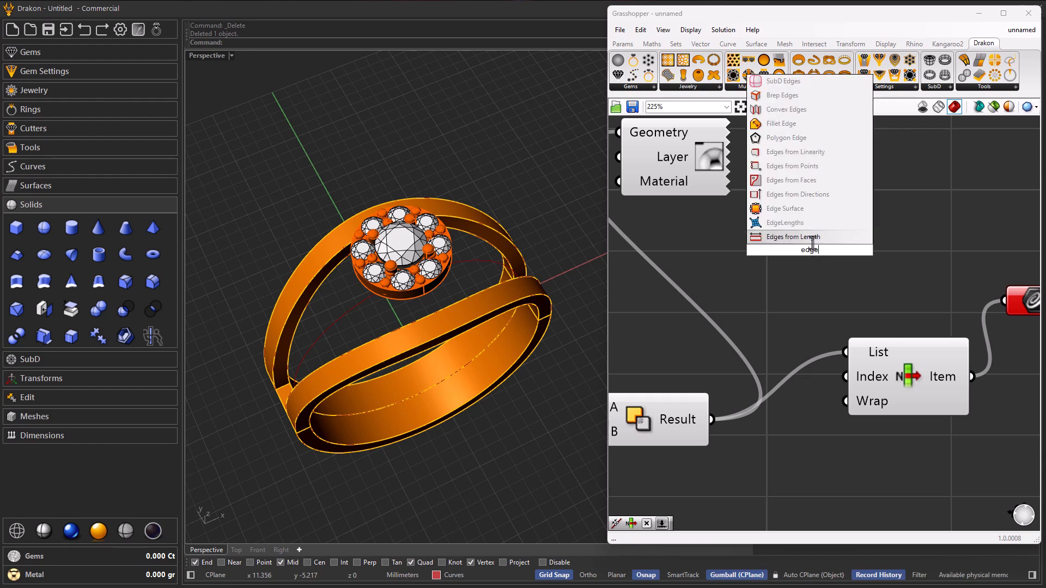
click(789, 96)
drag(711, 419, 720, 250)
drag(826, 258, 785, 280)
drag(859, 271, 845, 352)
Turn off the preview of the Brep Edges component and select the Curve parameter
middle_click(781, 274)
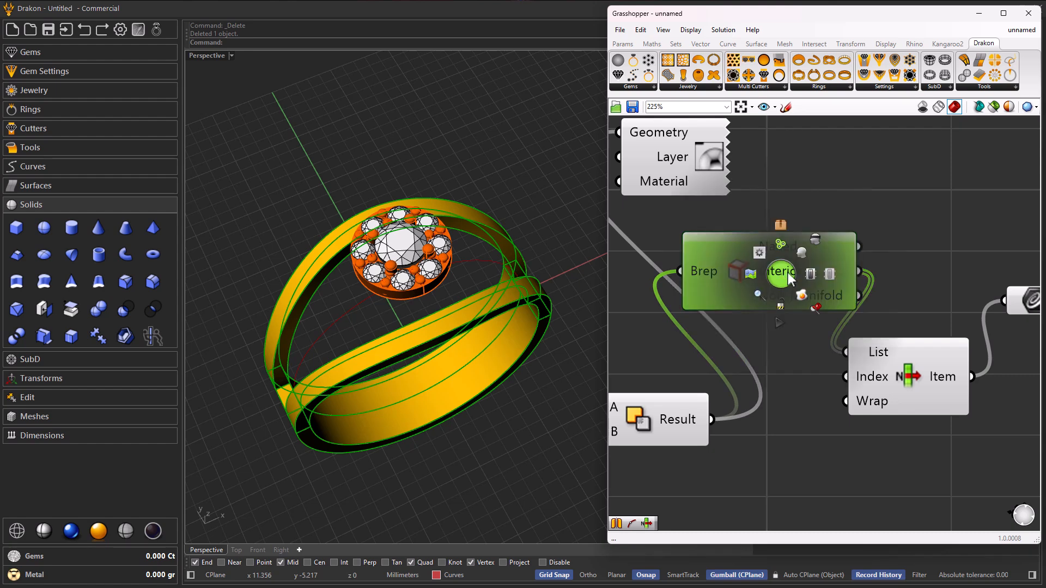
click(807, 248)
right_drag(880, 358, 815, 336)
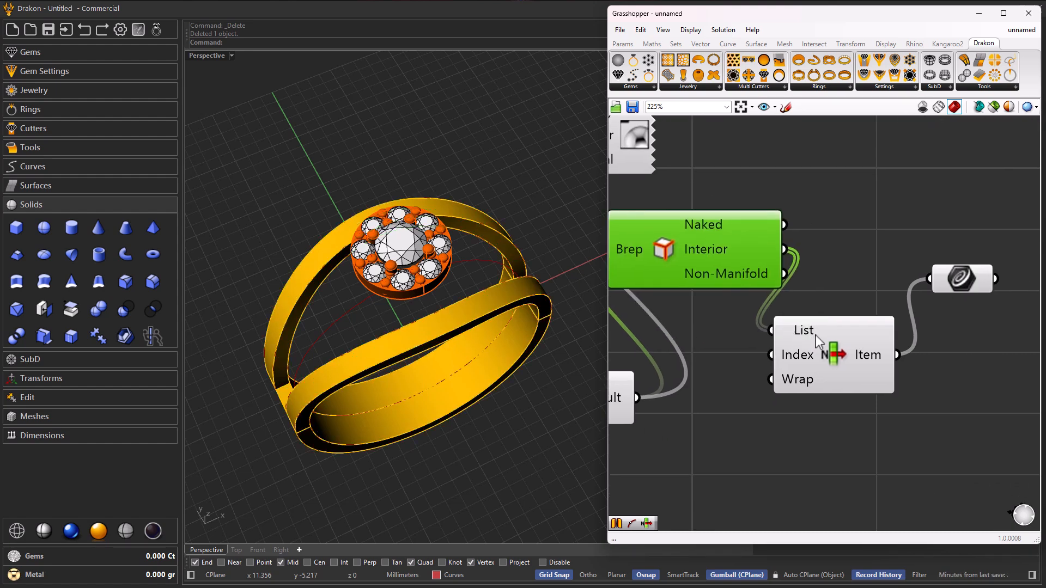
click(947, 289)
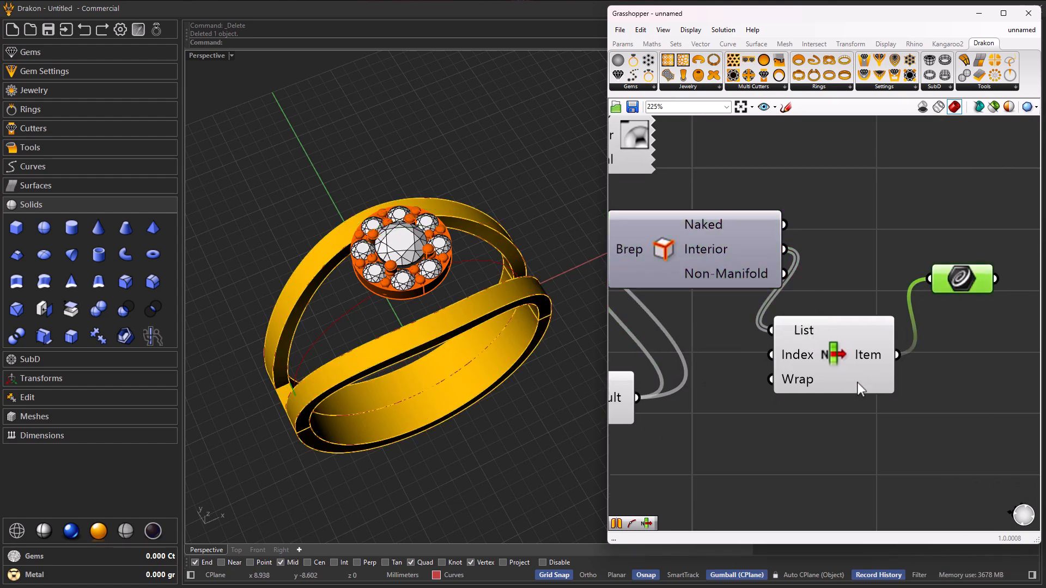
Add a number slider with value 22, connect it to the List Item's Index, and inspect the selected edge on the ring
double_click(825, 441)
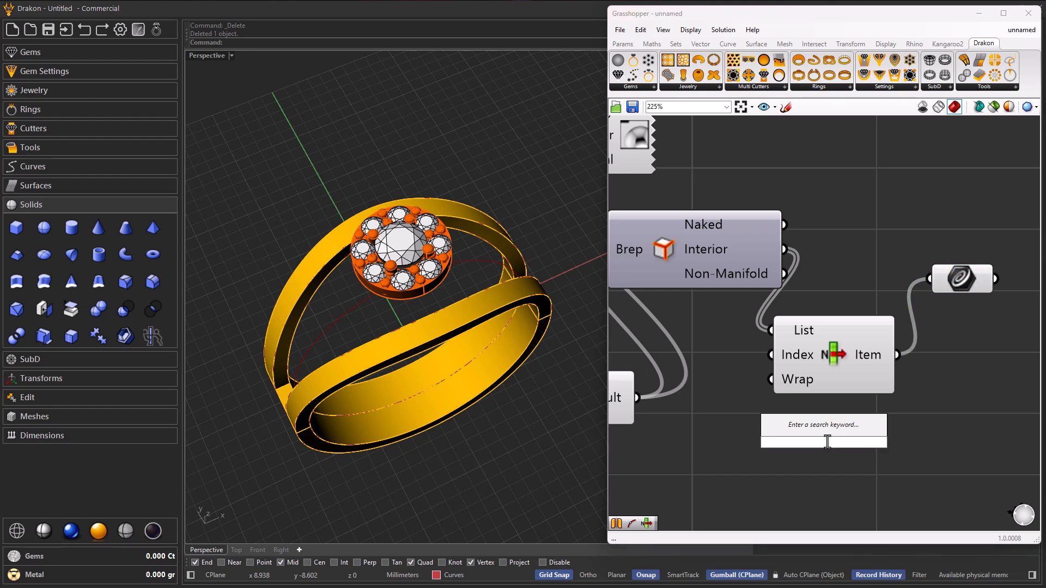
text(22)
key(Return)
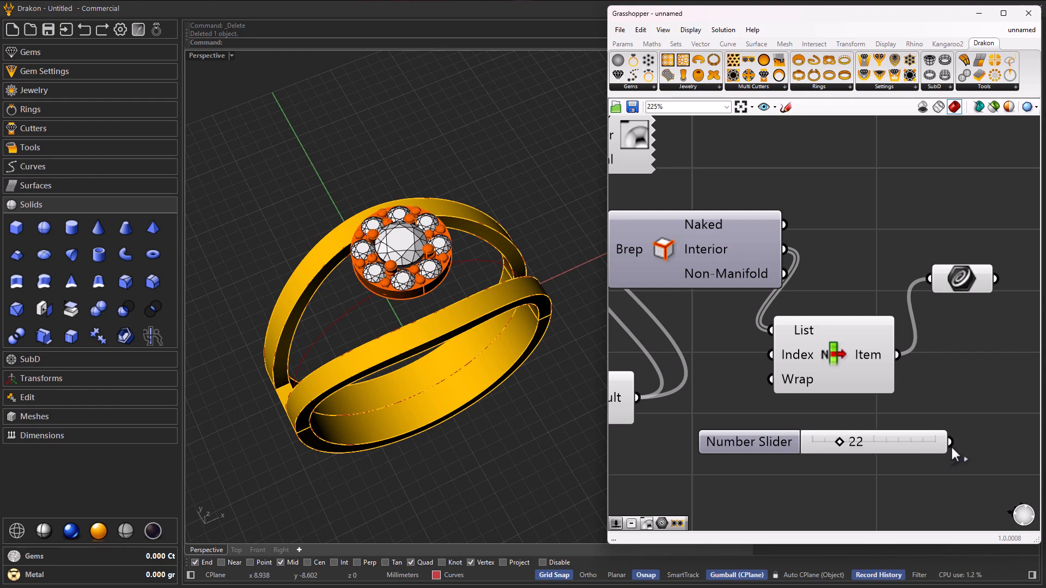
drag(950, 442, 770, 355)
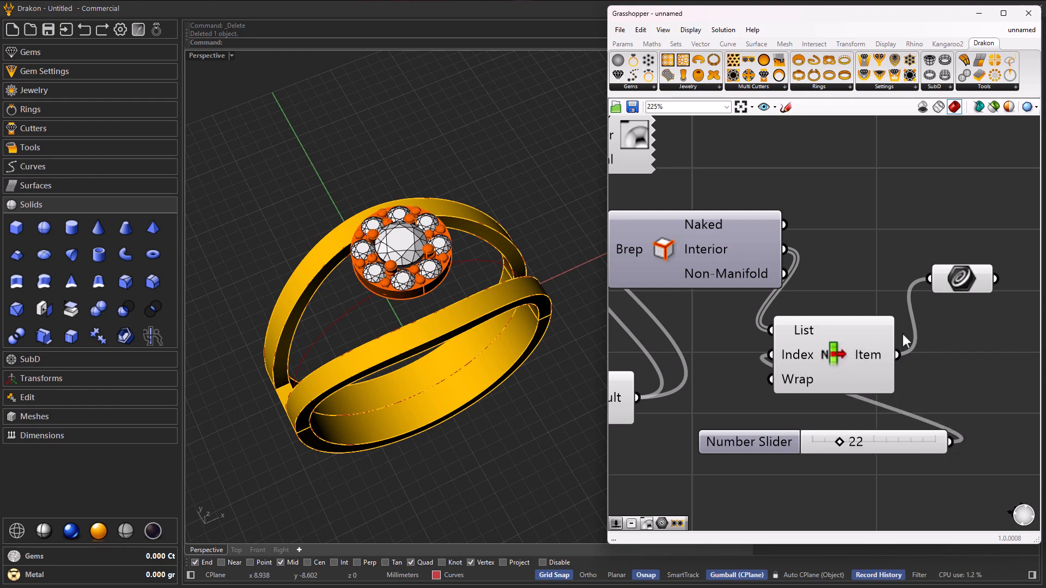
click(966, 283)
right_drag(466, 394, 414, 349)
scroll(688, 345, down, 3)
scroll(795, 390, up, 2)
right_drag(540, 390, 497, 413)
scroll(837, 336, up, 2)
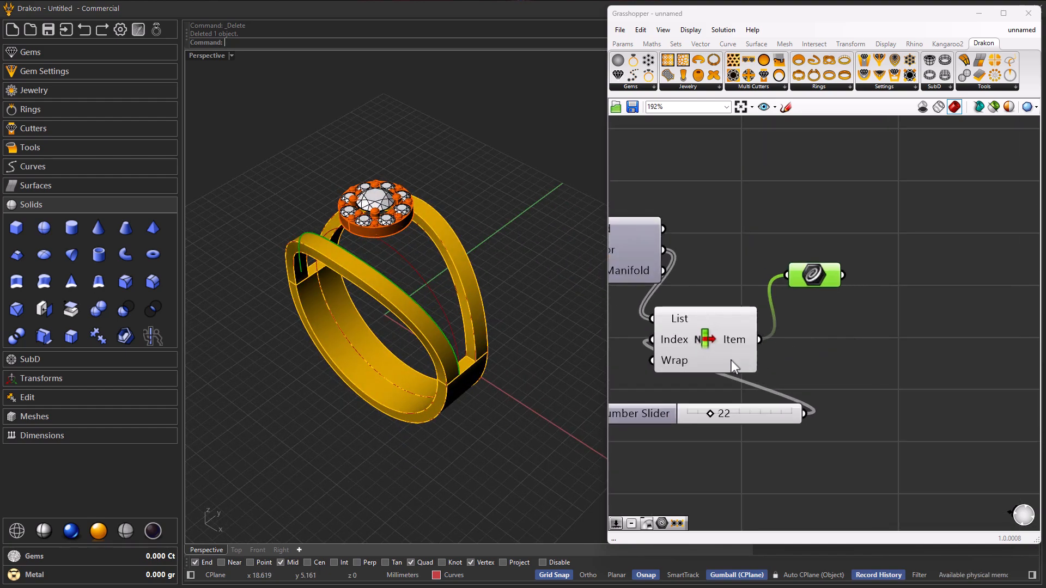
Duplicate the List Item and the number slider, and connect the copied slider to the copy's Index input
drag(706, 341, 879, 350)
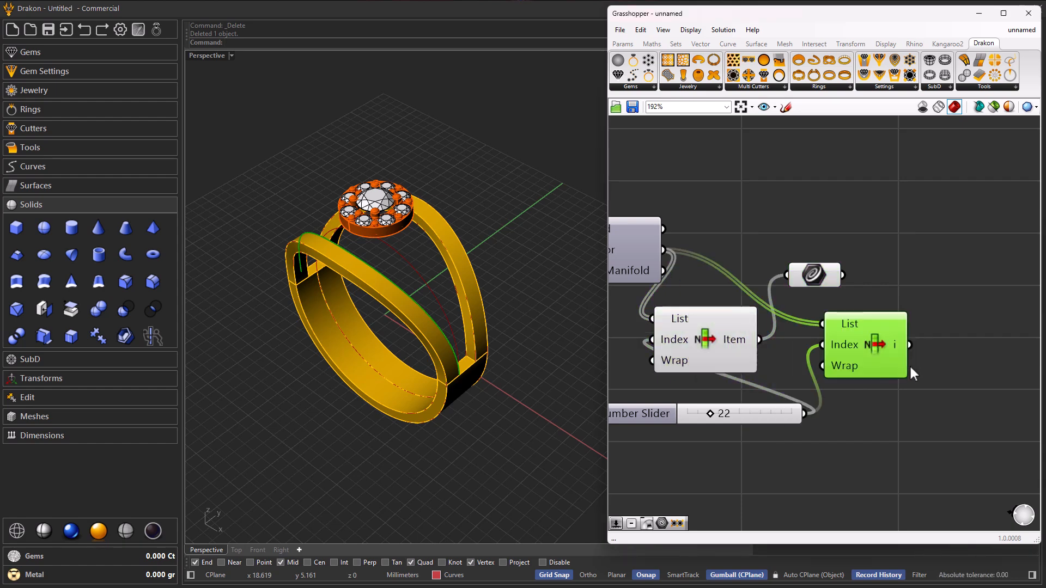
drag(743, 414, 821, 345)
scroll(678, 440, up, 6)
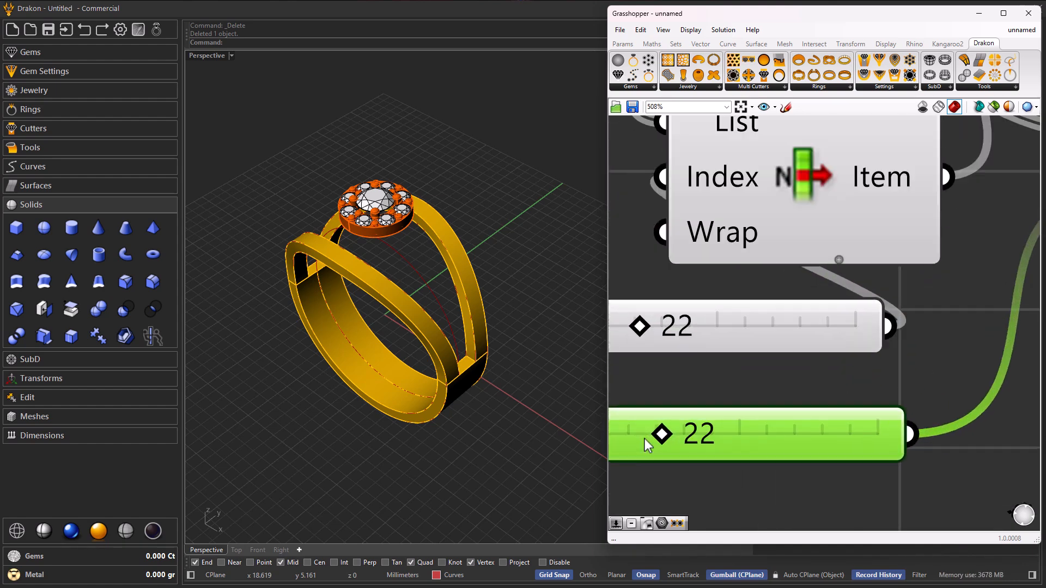
scroll(744, 403, down, 6)
Feed the copied List Item's output into the Curve parameter and set the second slider to 12
drag(869, 250, 935, 248)
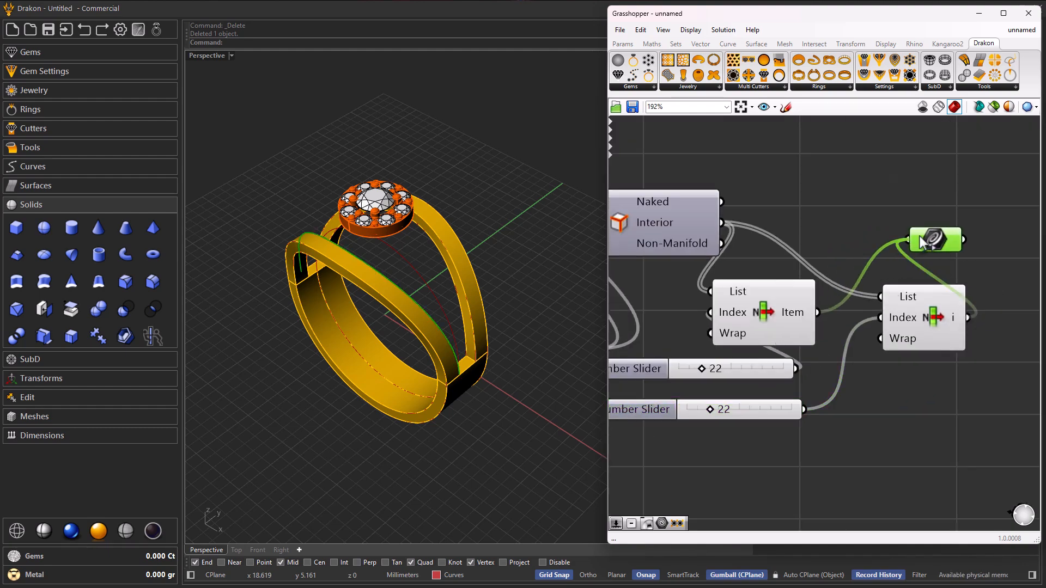
scroll(708, 410, up, 6)
drag(753, 407, 717, 413)
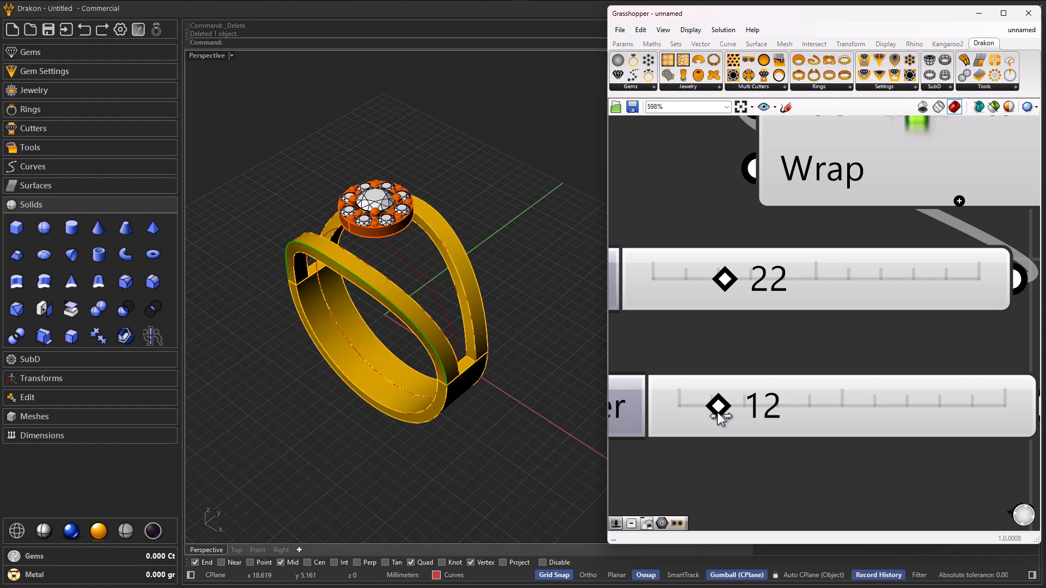
scroll(717, 412, down, 6)
scroll(898, 377, up, 2)
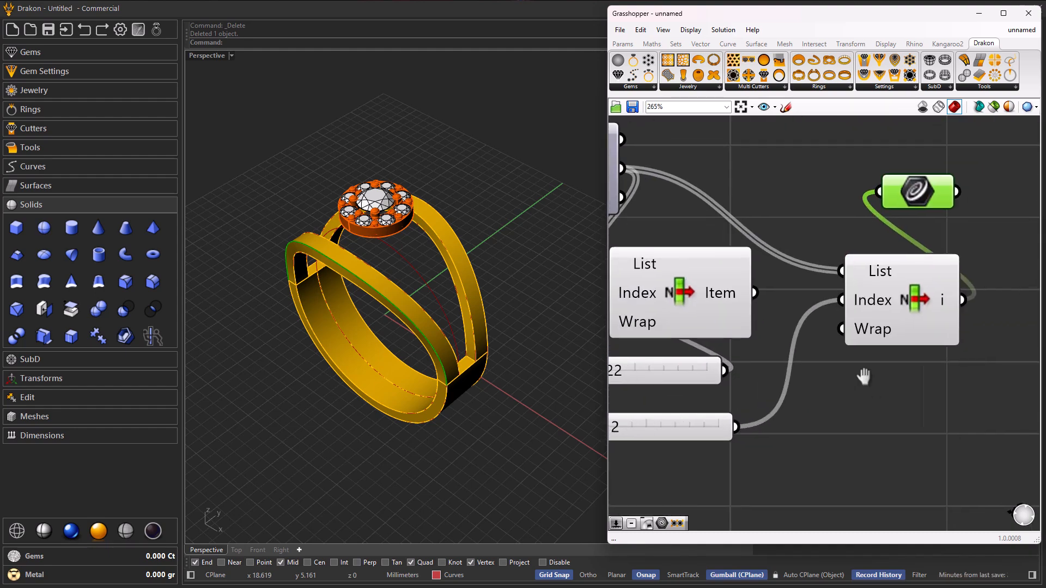
Add a Tween Curve component after the second List Item
click(852, 298)
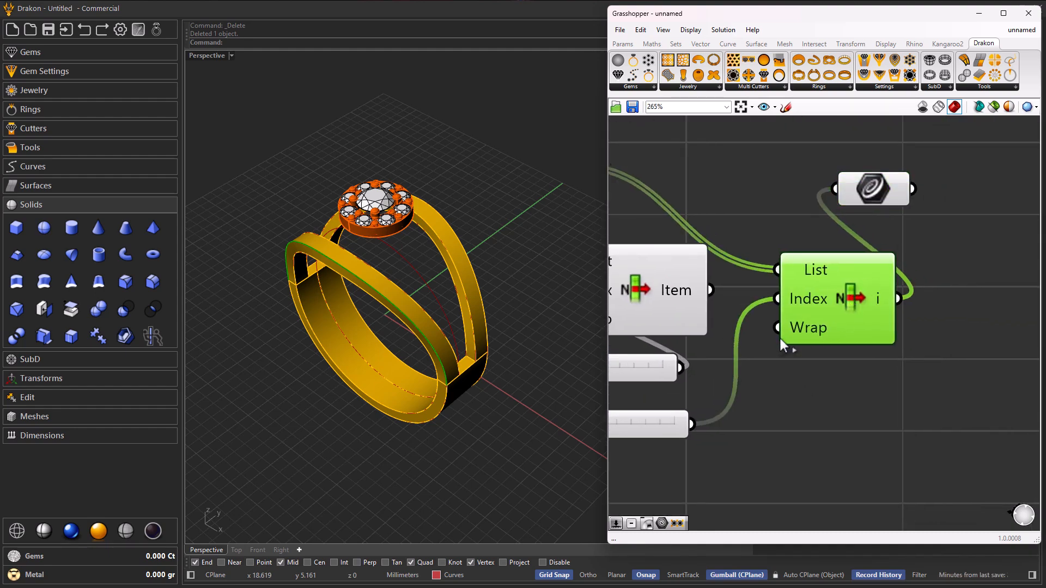
scroll(784, 338, down, 4)
click(904, 321)
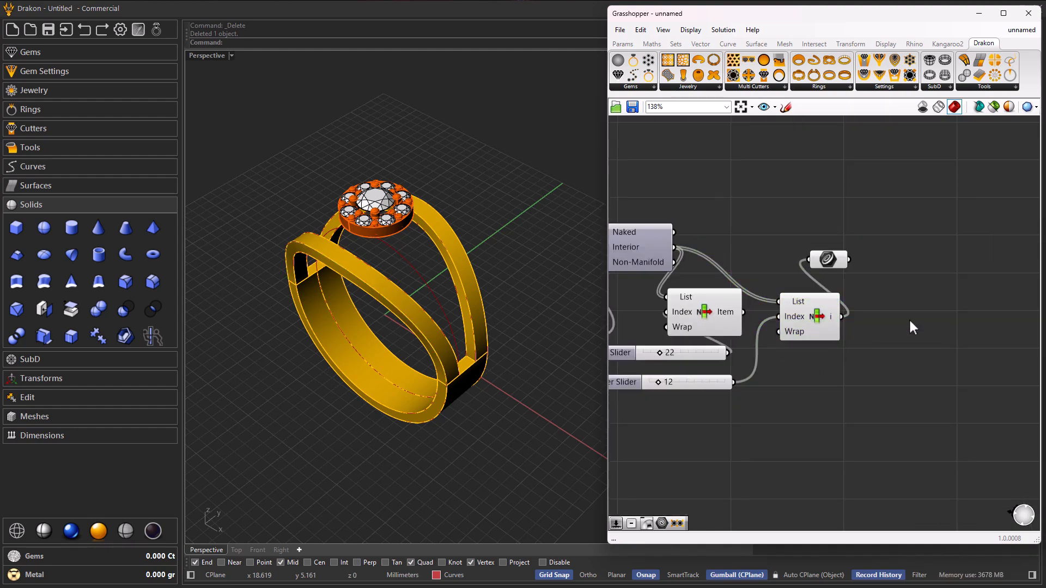
double_click(868, 315)
text(twee)
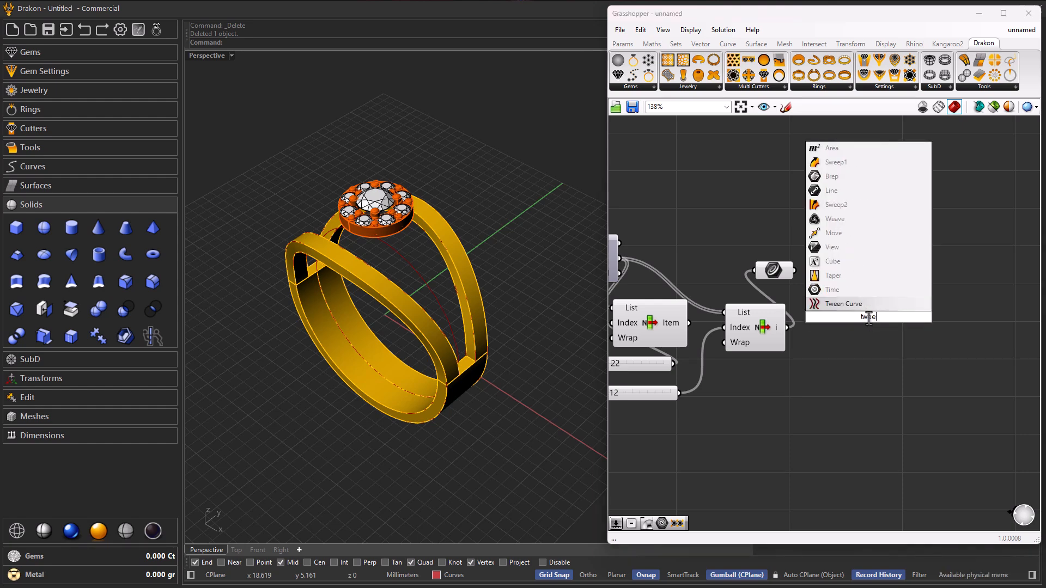
click(857, 304)
scroll(855, 328, up, 3)
click(855, 327)
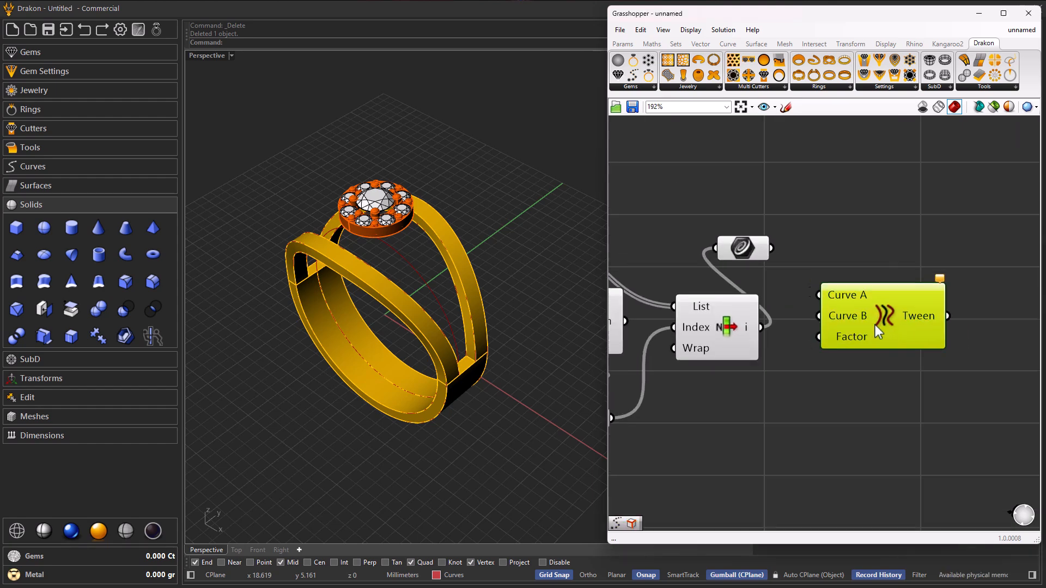
Connect the first List Item to Curve A and the second to Curve B of the Tween Curve component
drag(625, 322, 847, 319)
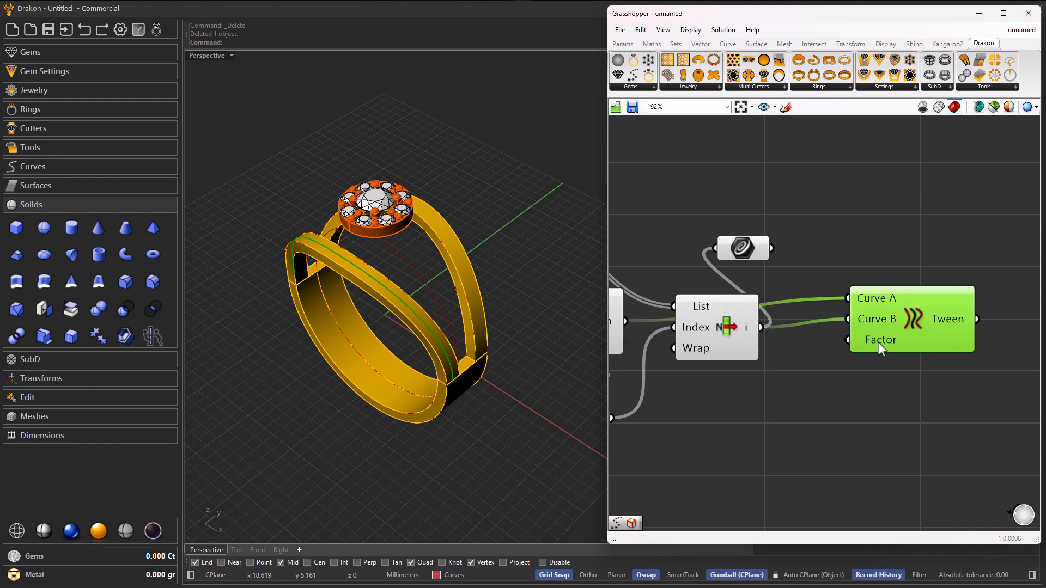
drag(914, 319, 916, 321)
mouse_move(487, 379)
right_down()
mouse_move(396, 308)
mouse_move(485, 370)
right_up()
scroll(795, 369, down, 3)
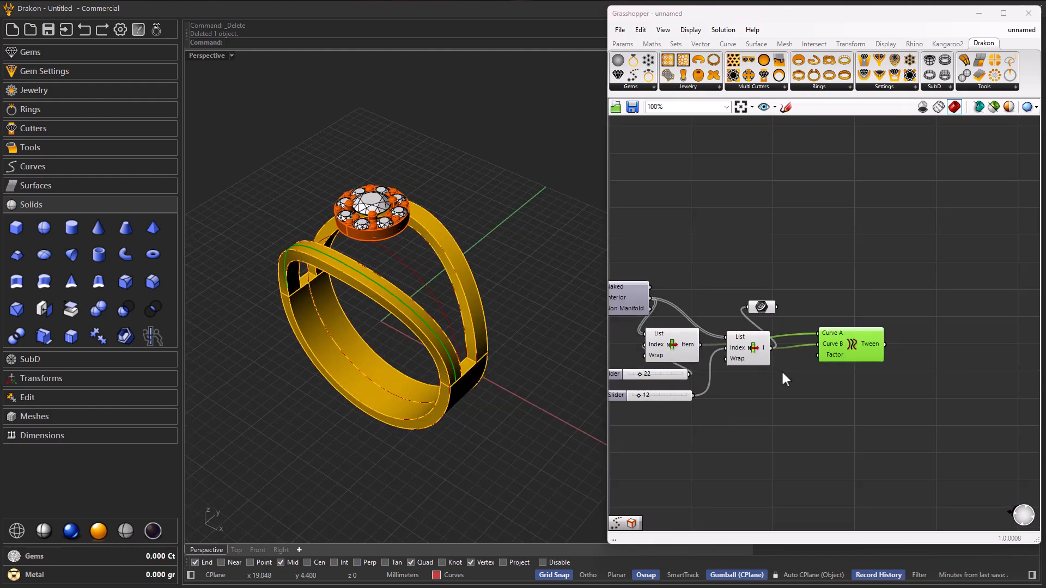
Turn off the preview of both List Item components and check the tween curve on the ring
scroll(682, 378, up, 1)
drag(774, 374, 697, 323)
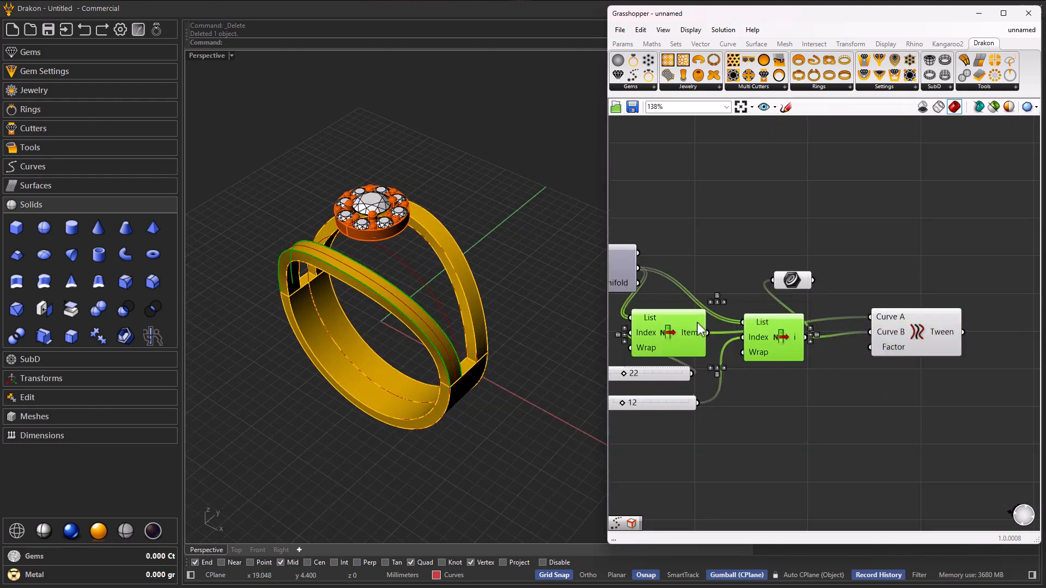
middle_click(697, 322)
click(732, 289)
click(806, 395)
right_drag(523, 378, 511, 432)
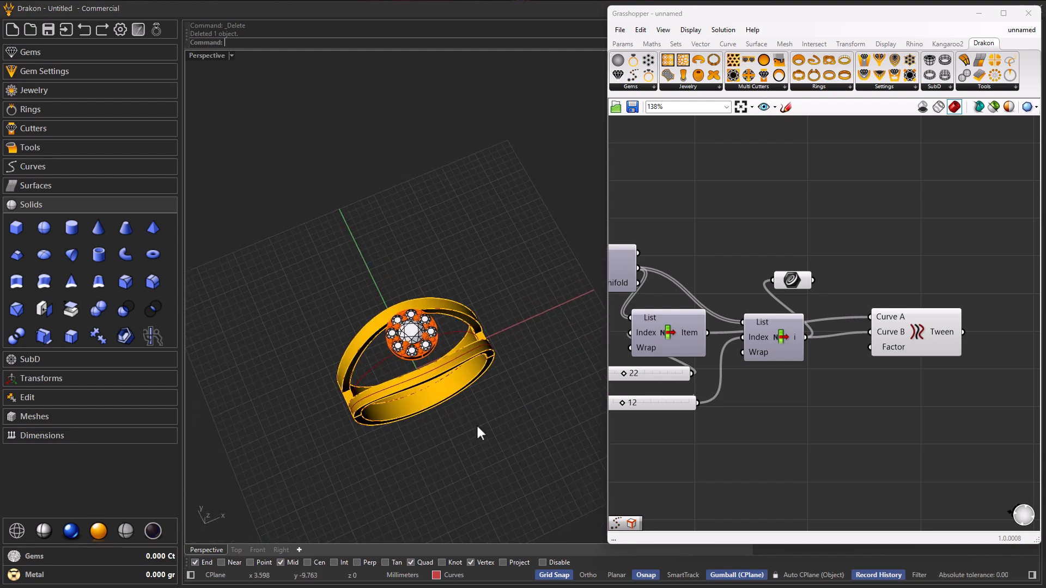
mouse_move(446, 426)
right_down()
mouse_move(446, 437)
mouse_move(443, 423)
right_up()
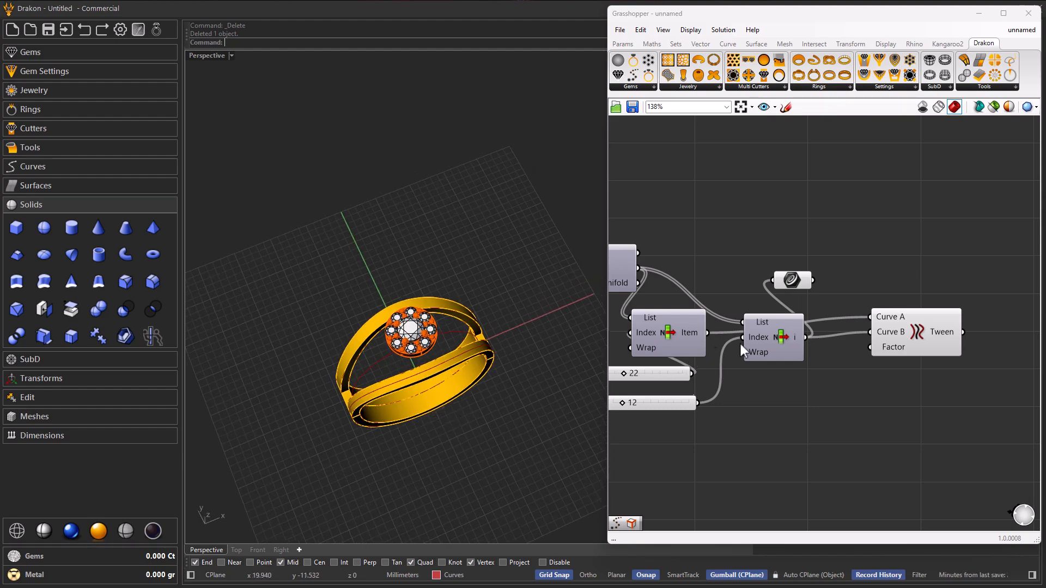
Add the Drakon gems-along-curve component and connect the Tween output to its Curve input
right_drag(894, 376, 776, 388)
click(818, 349)
click(784, 407)
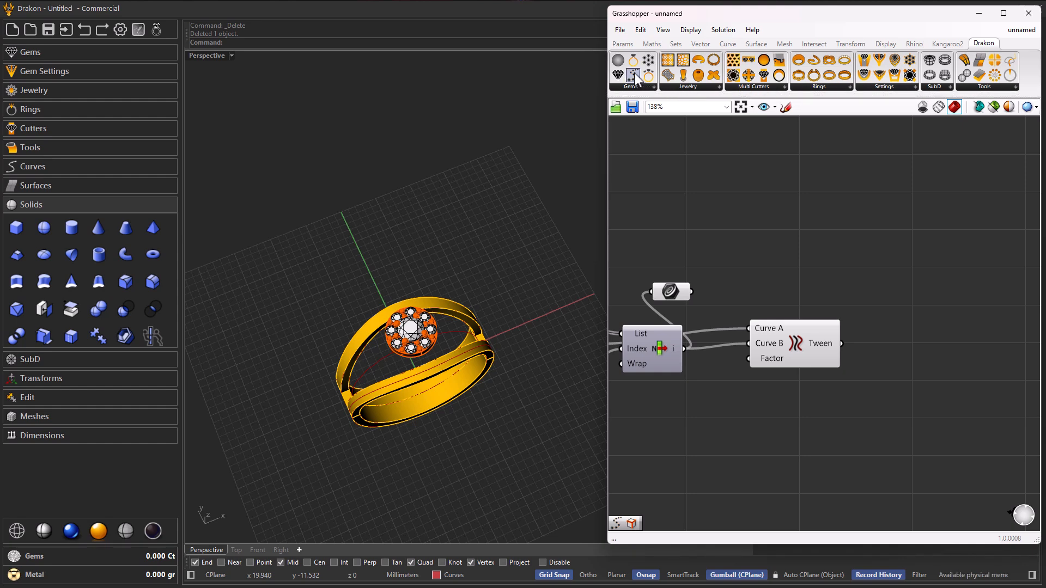
drag(950, 361, 950, 361)
right_drag(935, 372, 849, 389)
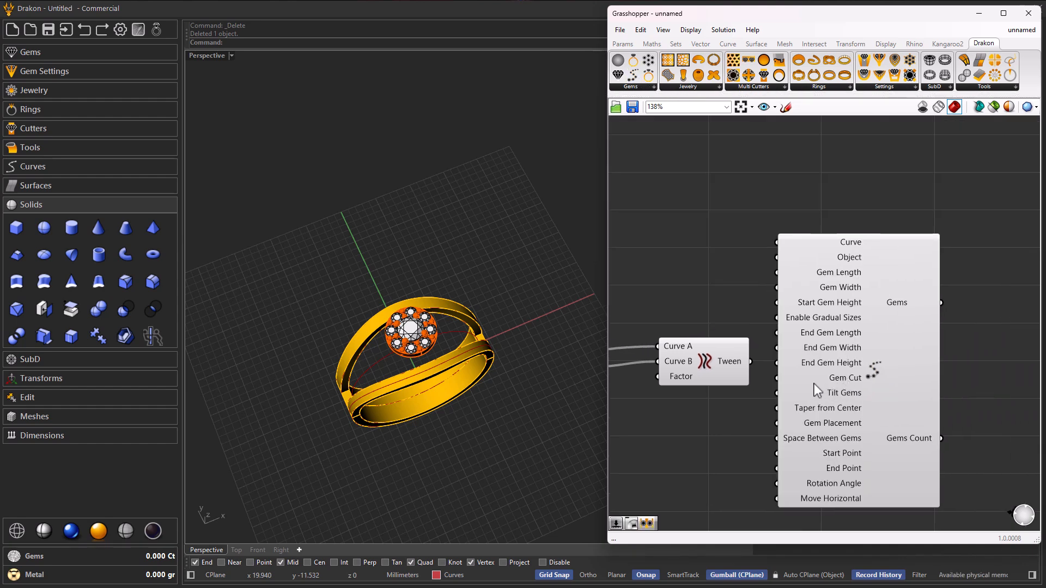
drag(751, 361, 775, 242)
drag(718, 371, 676, 348)
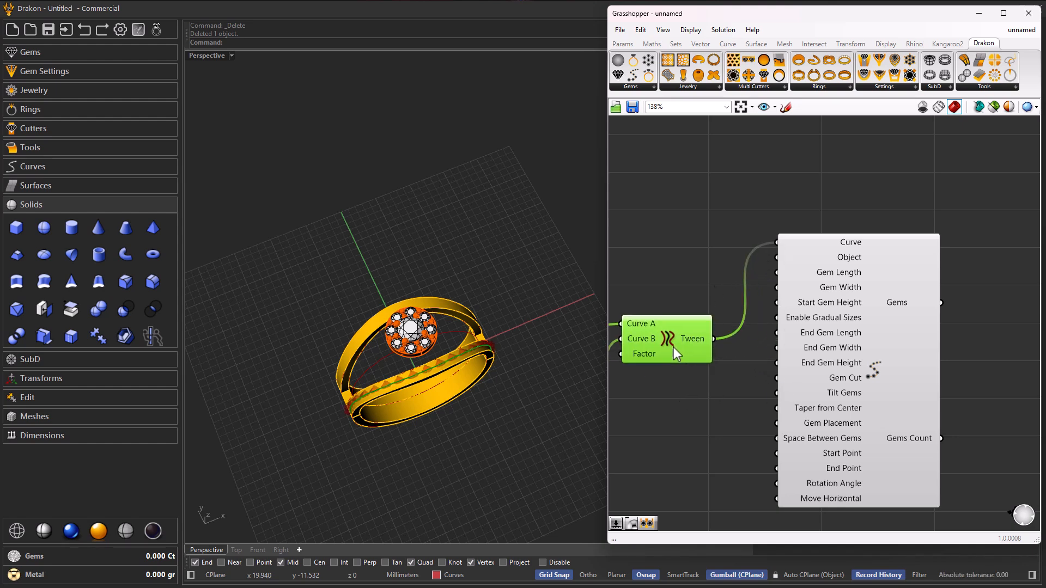
Nudge the Breps A/Breps B boolean component, connect its Result to the gems component's Object input, and check the gems on the band
scroll(763, 352, down, 5)
right_drag(661, 357, 750, 363)
scroll(658, 374, up, 4)
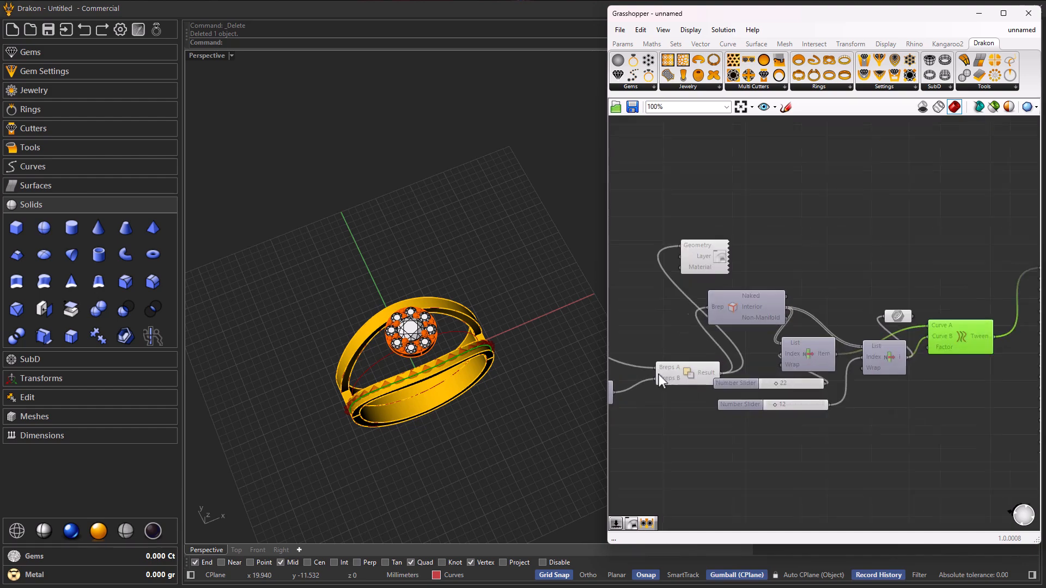
drag(688, 375, 678, 358)
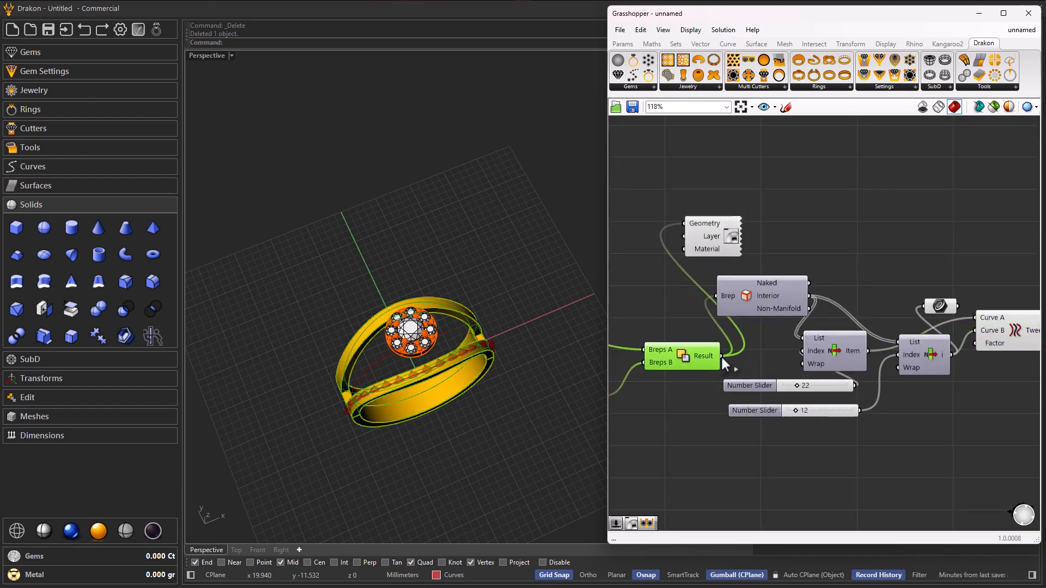
scroll(452, 402, up, 3)
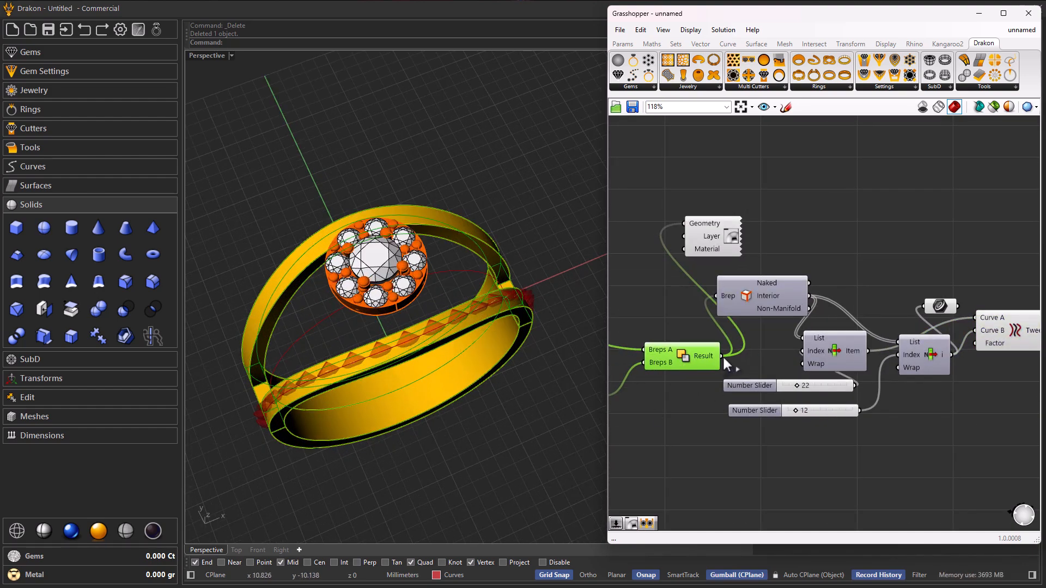
scroll(721, 357, down, 4)
drag(697, 390, 926, 341)
scroll(884, 343, up, 4)
right_drag(479, 416, 416, 383)
click(737, 317)
right_drag(450, 422, 495, 409)
scroll(730, 296, down, 3)
scroll(801, 375, up, 4)
Add a Display Material component beside the gems-along-curve component and connect the Gems output to its Geometry input
scroll(695, 370, down, 7)
scroll(798, 323, up, 4)
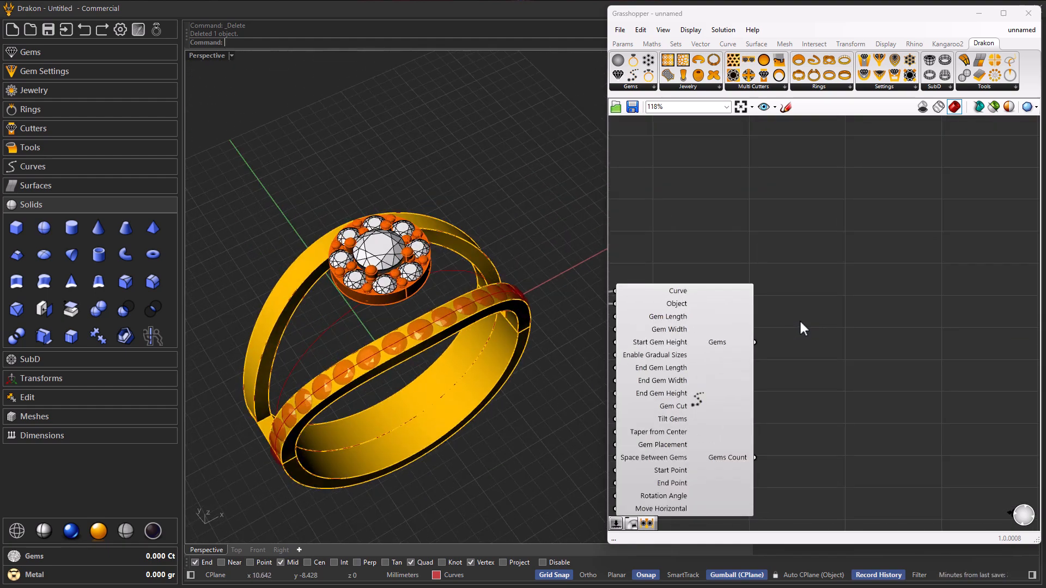
click(687, 86)
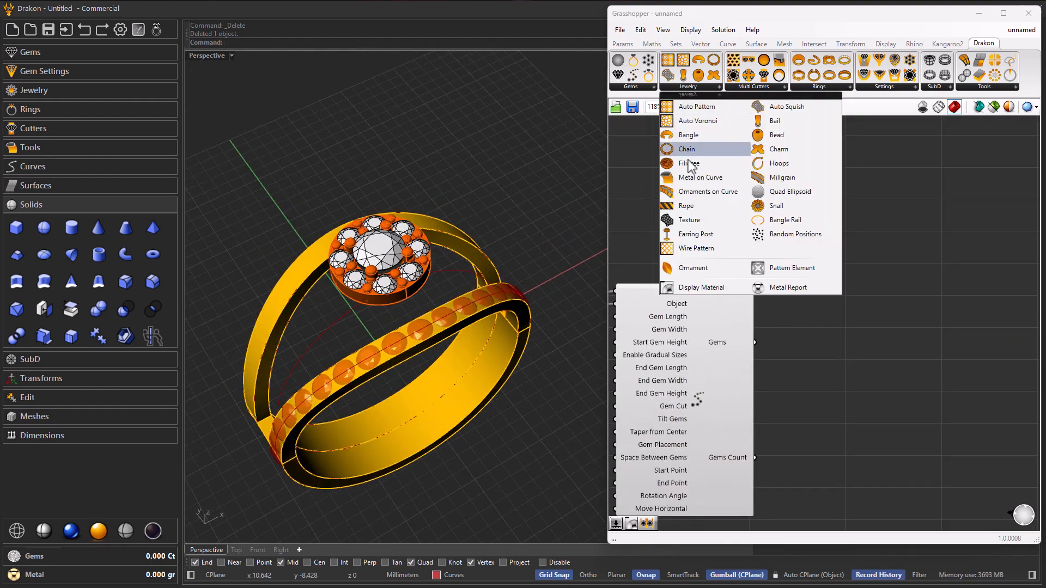
click(704, 283)
click(874, 316)
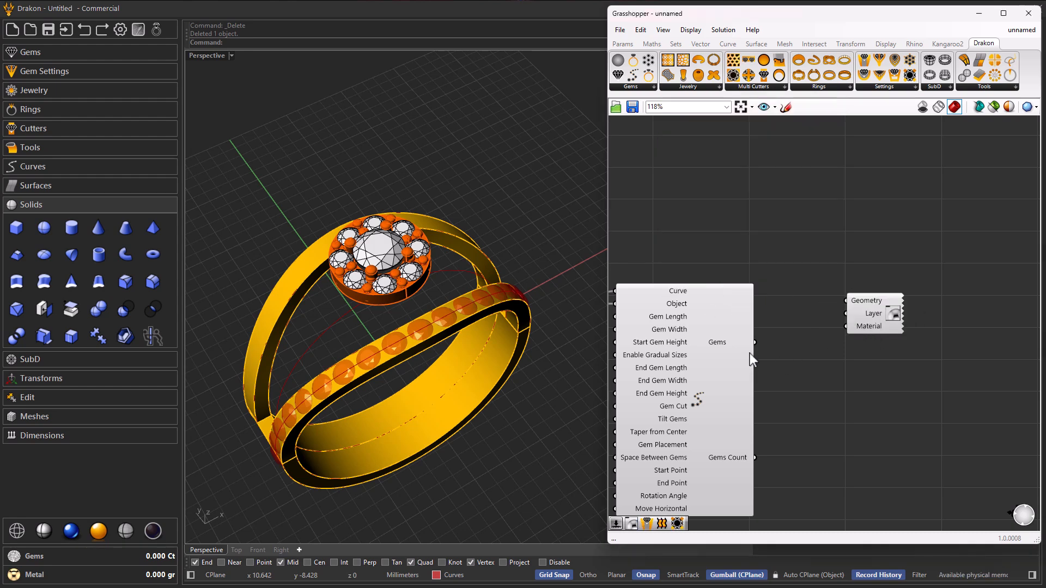
drag(755, 342, 845, 300)
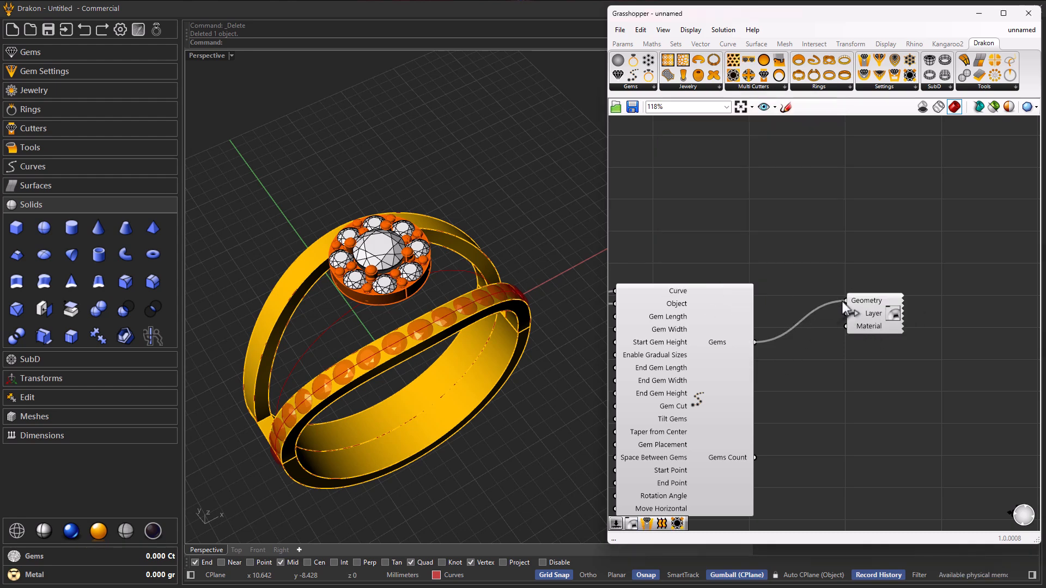
Set the Layer input of the gems' Display Material component to 4 and view the gems on the ring
right_click(866, 315)
mouse_move(908, 424)
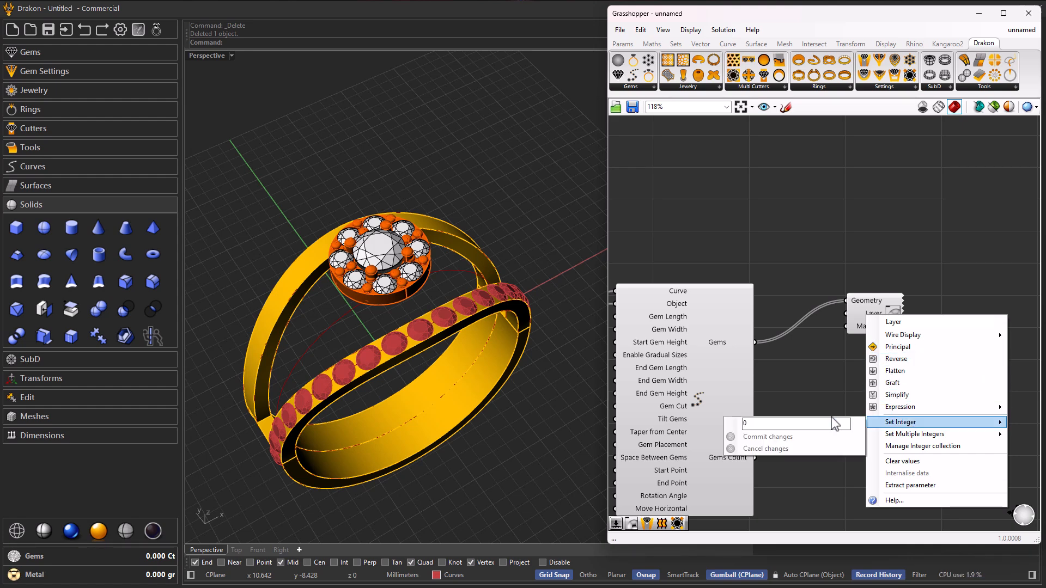
text(4)
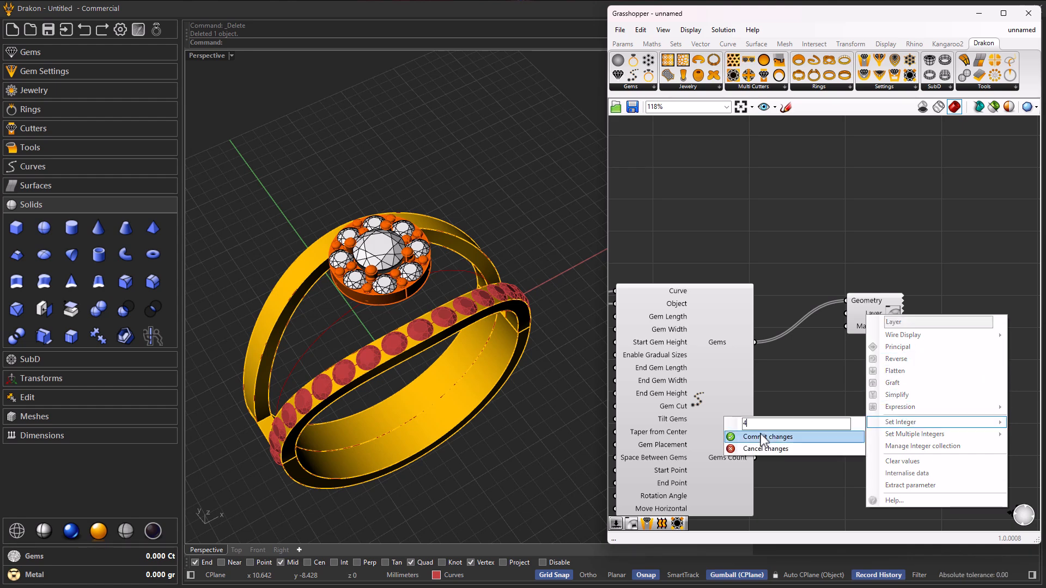
click(761, 438)
right_drag(359, 351, 534, 376)
scroll(770, 414, up, 4)
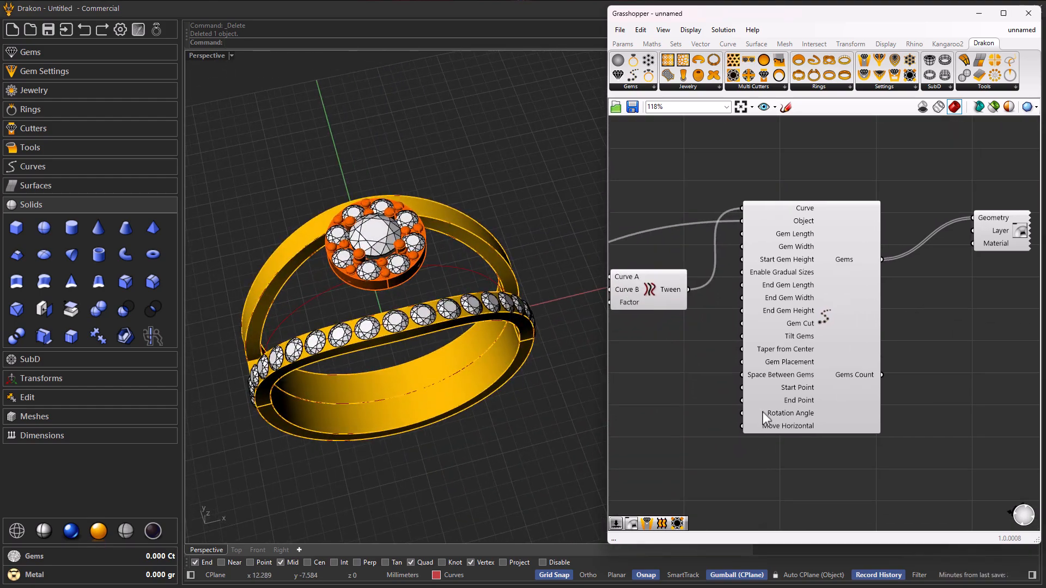
Set the Start Point of the gems-along-curve component to 0.1 and check the end of the gem row
scroll(749, 416, up, 1)
right_click(812, 371)
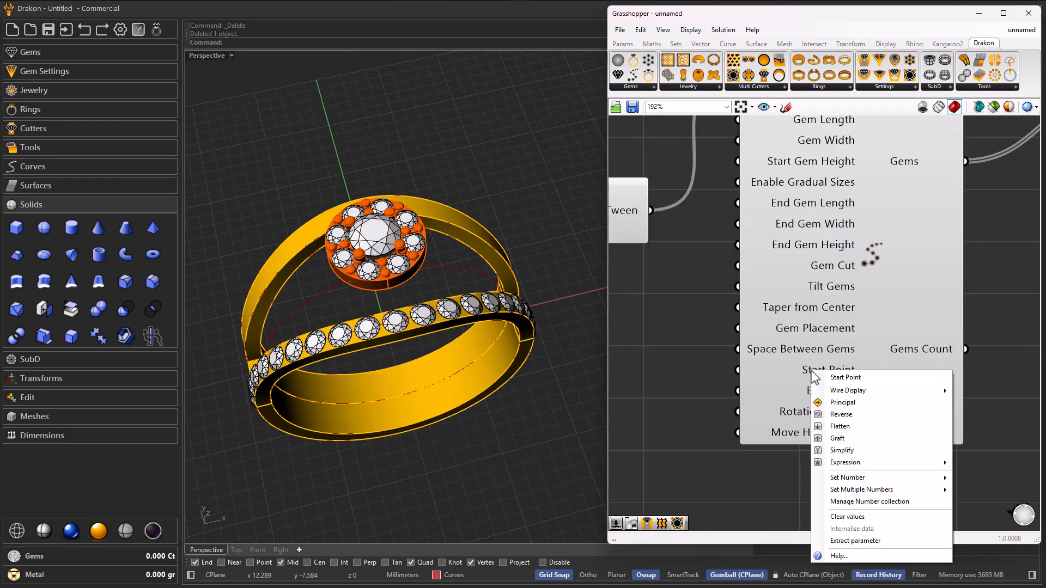
mouse_move(842, 477)
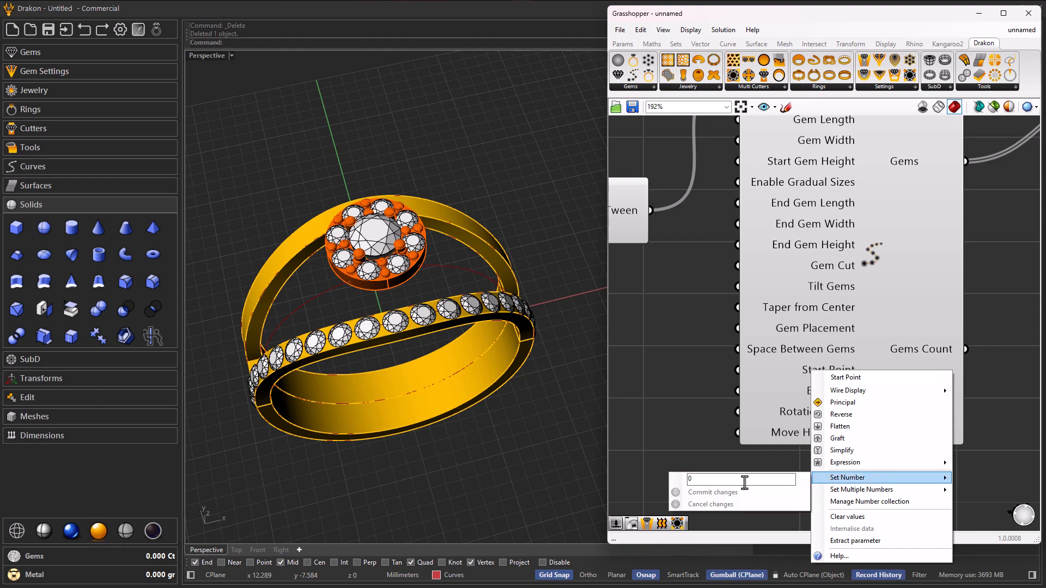
click(745, 482)
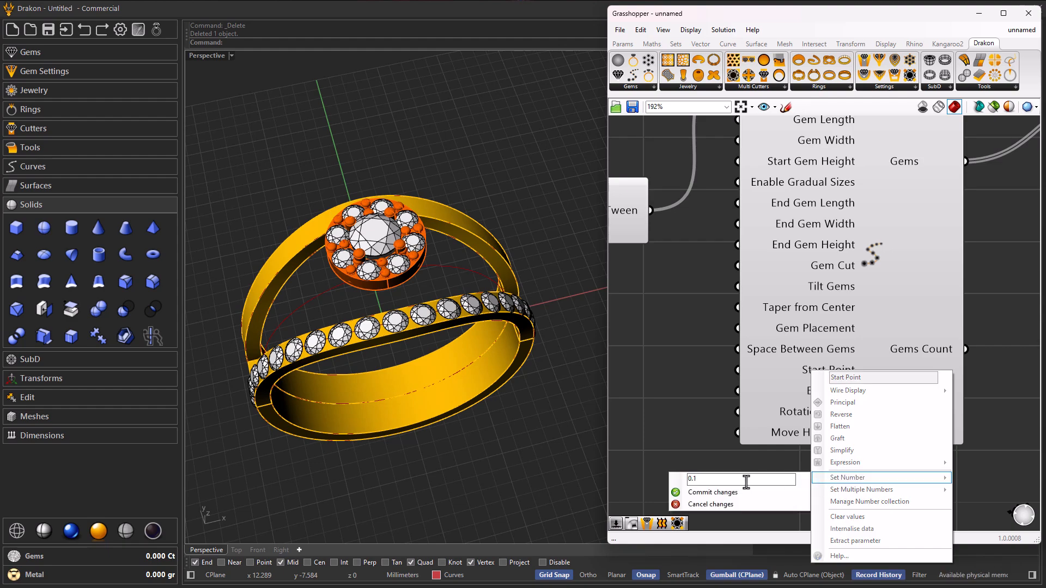
right_drag(452, 466, 359, 399)
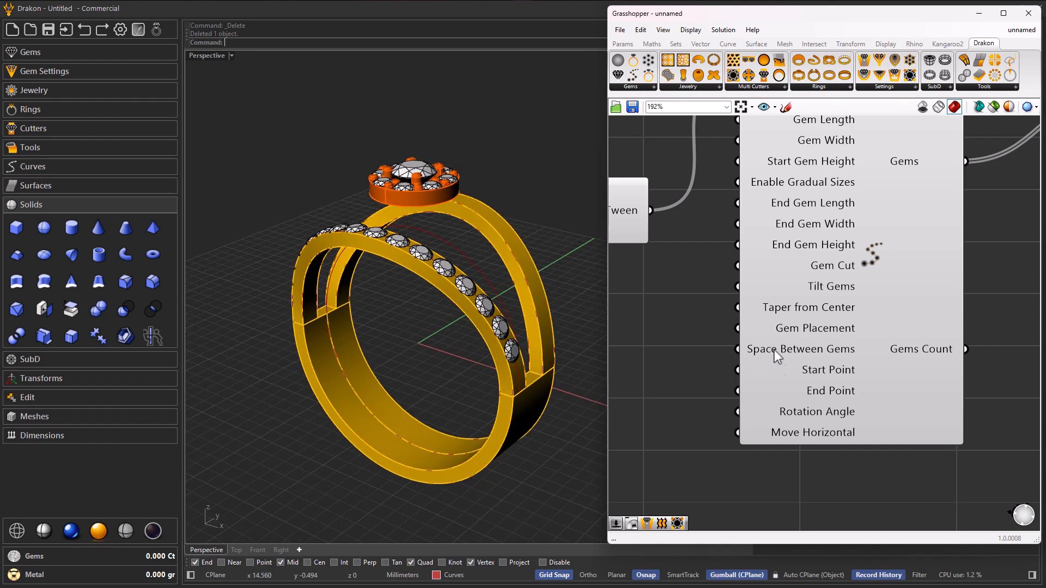
Set the Start Point of the gems-along-curve component to 0.05
right_click(802, 370)
mouse_move(849, 479)
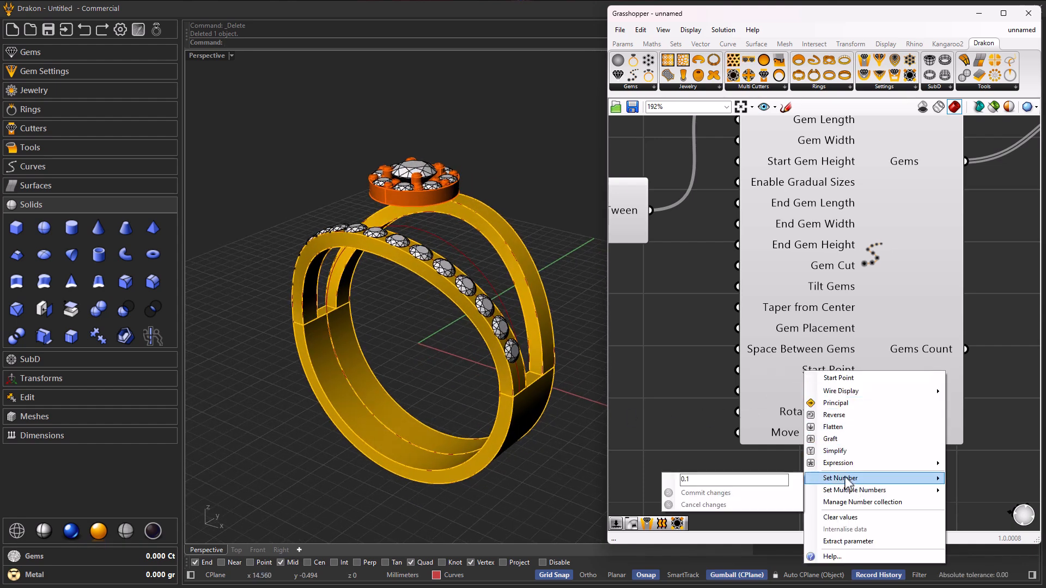
click(767, 480)
text(05)
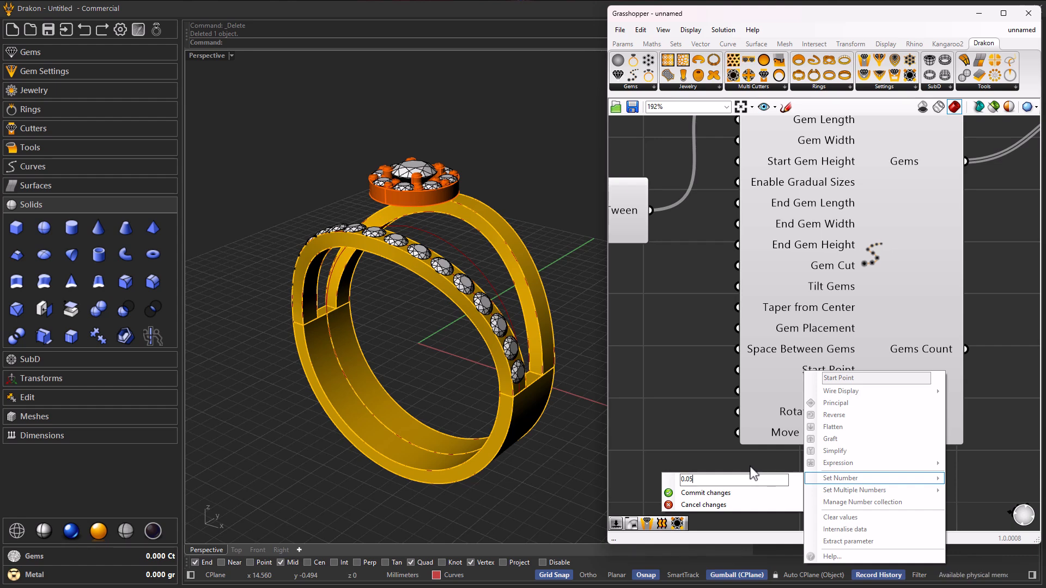
click(755, 470)
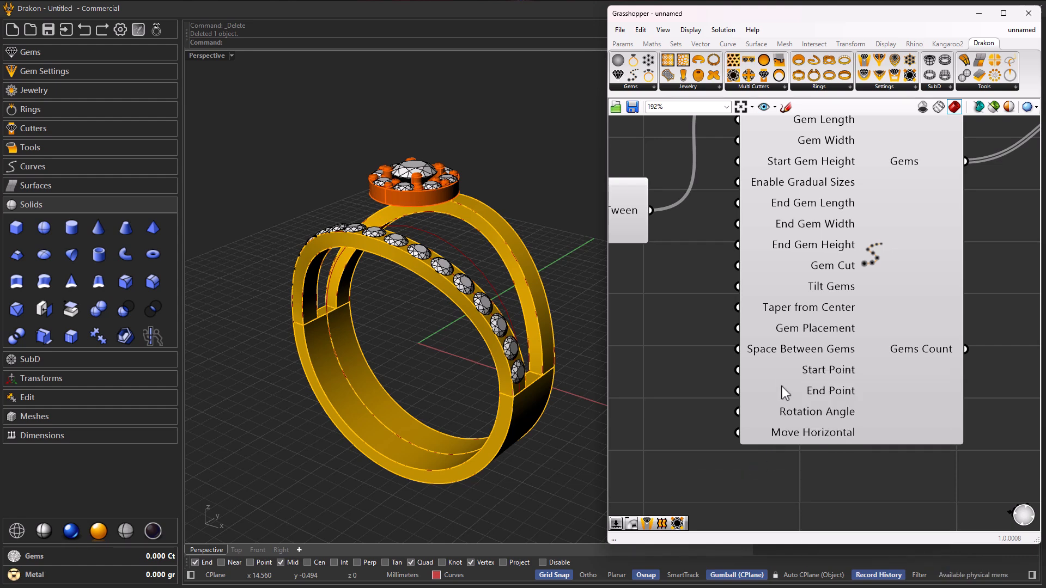
Set the End Point of the gems-along-curve component to 0.95, check the other end of the row and re-enter the value
right_click(818, 388)
mouse_move(859, 497)
click(770, 494)
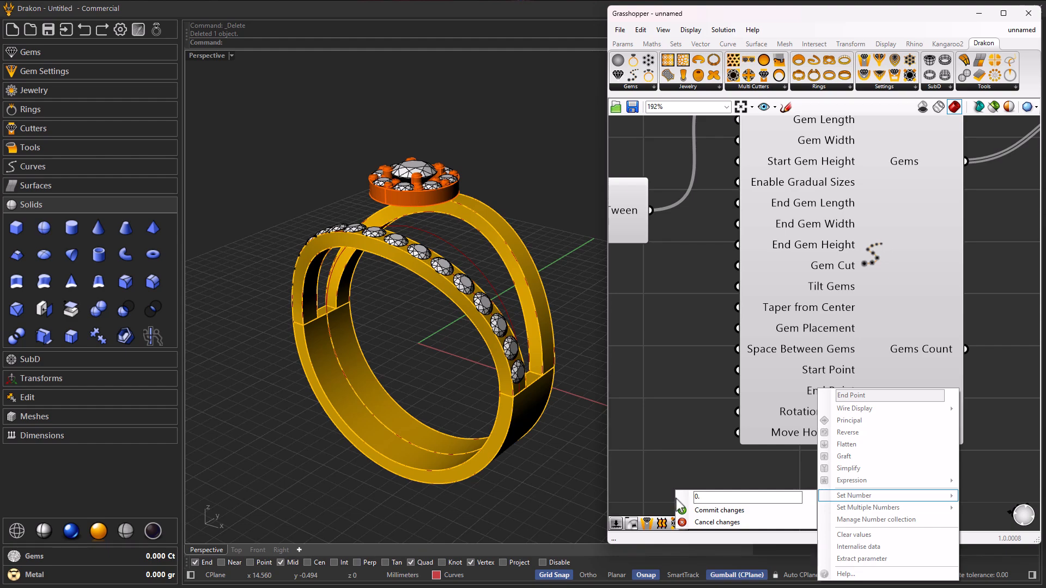
text(0.95)
click(702, 510)
right_drag(416, 416, 578, 381)
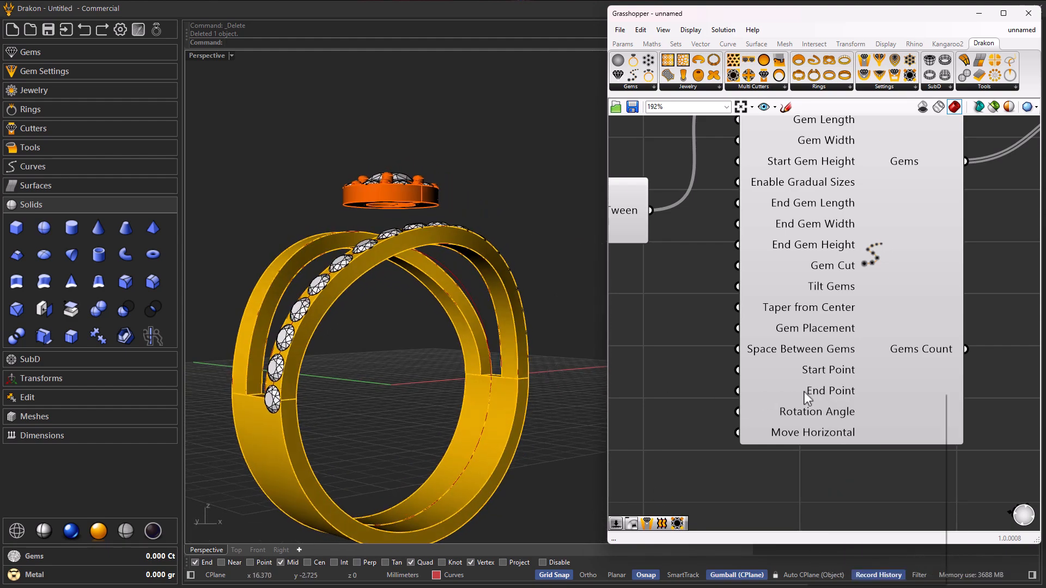
right_click(806, 394)
mouse_move(848, 500)
click(681, 499)
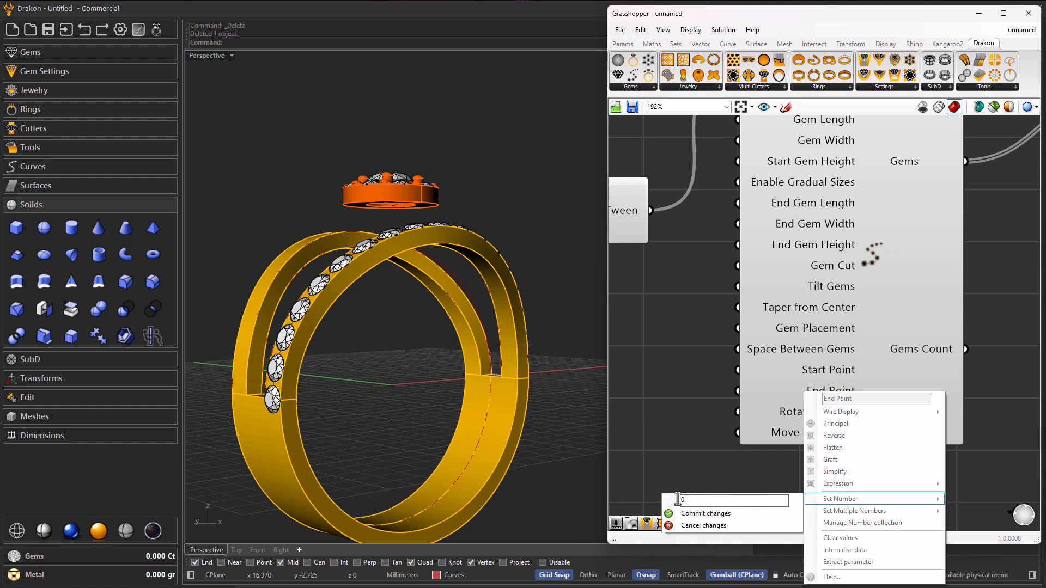
key(Return)
right_drag(497, 455, 474, 481)
Add a number slider with the value 1.25 above the Tween Curve component
scroll(880, 340, down, 5)
scroll(753, 240, up, 3)
double_click(772, 229)
text(1.25)
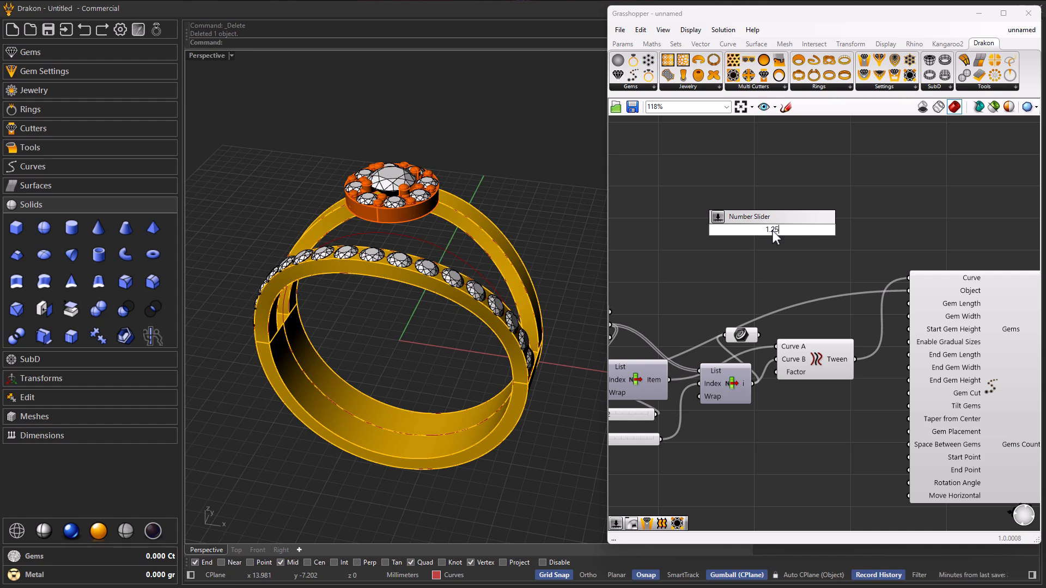
key(Return)
scroll(861, 241, up, 2)
right_drag(852, 234, 756, 176)
Connect the 1.25 slider to the Gem Length, Gem Width and Start Gem Height inputs of the gems component
drag(733, 169, 830, 279)
right_drag(469, 317, 469, 403)
drag(733, 171, 830, 289)
drag(734, 168, 830, 306)
scroll(530, 335, up, 2)
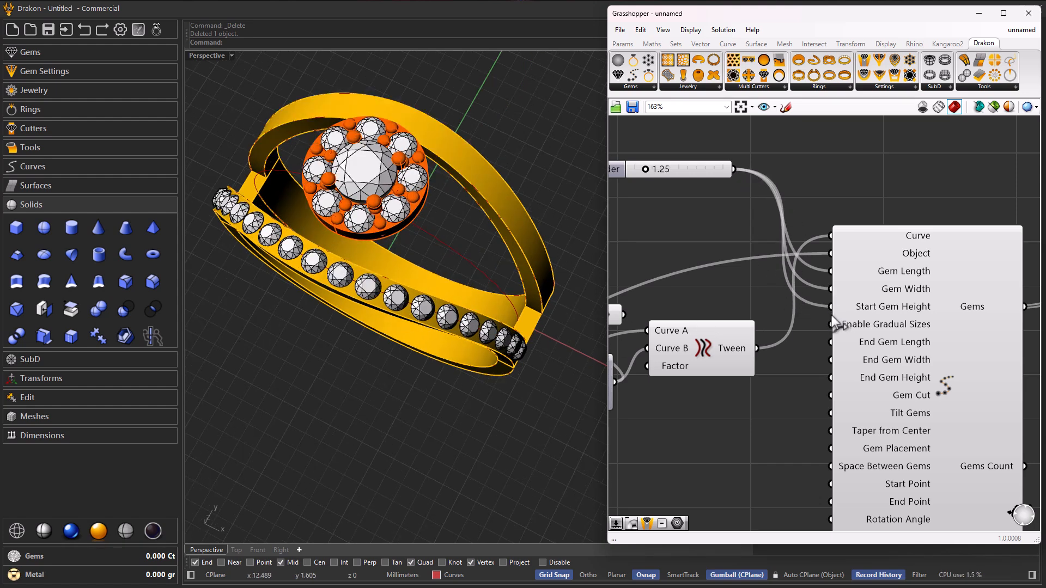
Apply the expression x*0.6 to the Start Gem Height input and check the gems on the ring
right_click(871, 307)
mouse_move(922, 418)
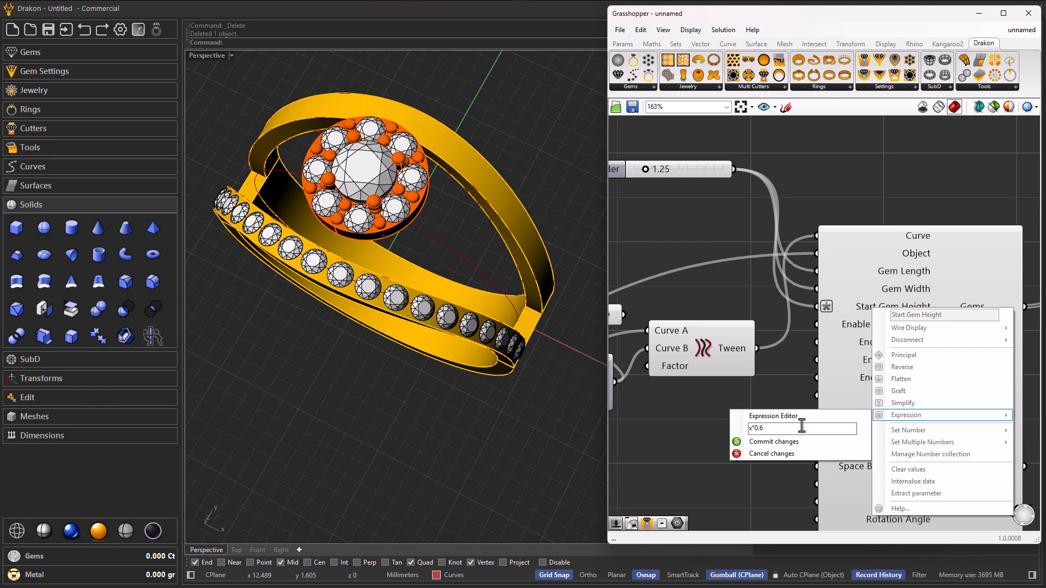
click(772, 442)
right_drag(549, 425, 469, 437)
scroll(889, 355, down, 3)
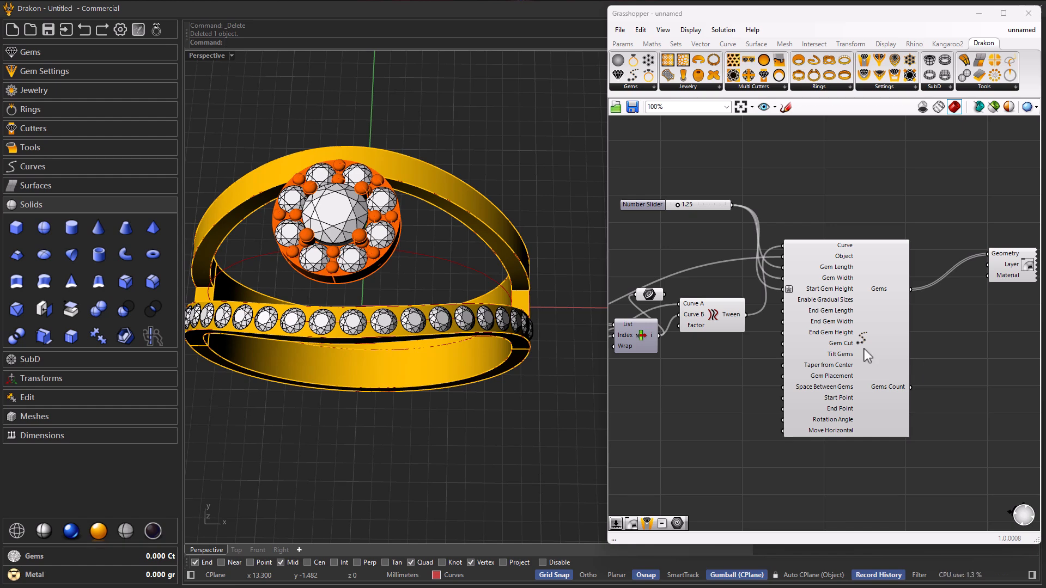
Move the gems-along-curve component and its Display Material component higher on the canvas, and review the definition and ring
click(868, 321)
click(824, 126)
scroll(868, 279, down, 1)
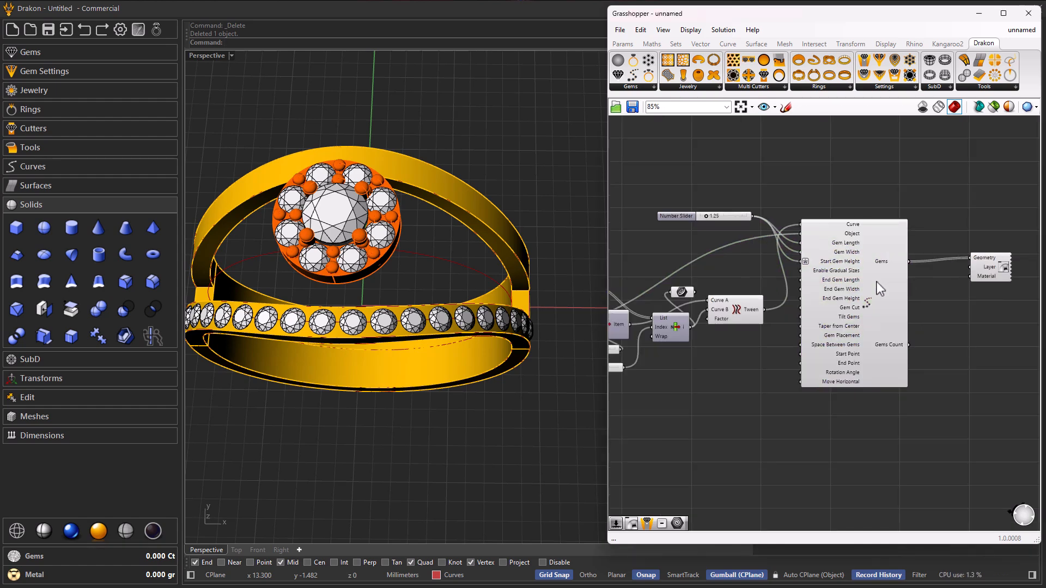
drag(981, 269, 985, 206)
scroll(916, 272, down, 6)
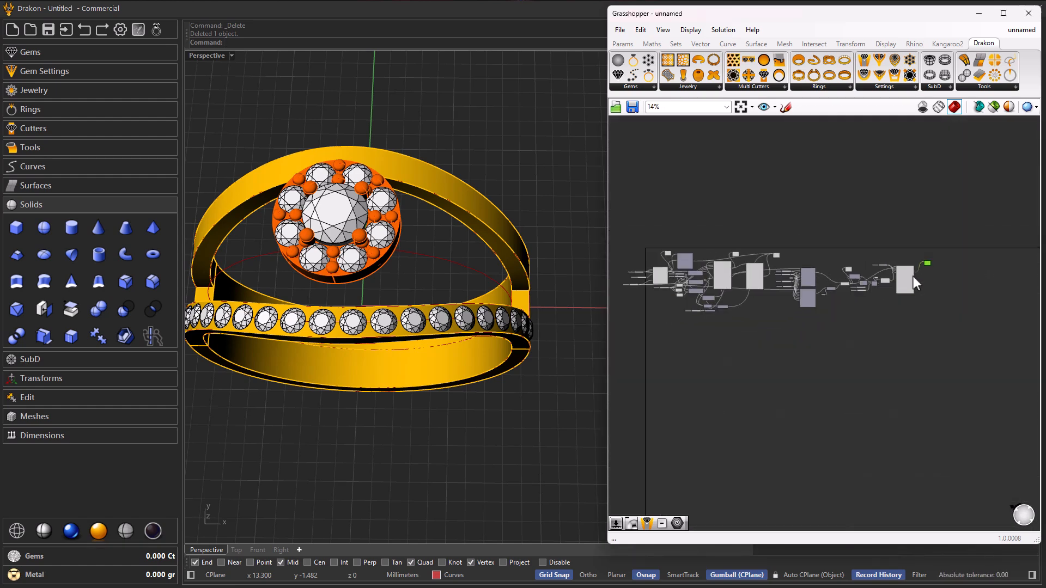
scroll(889, 276, up, 4)
right_drag(464, 384, 490, 385)
scroll(446, 354, down, 7)
right_drag(390, 377, 522, 343)
scroll(917, 286, up, 5)
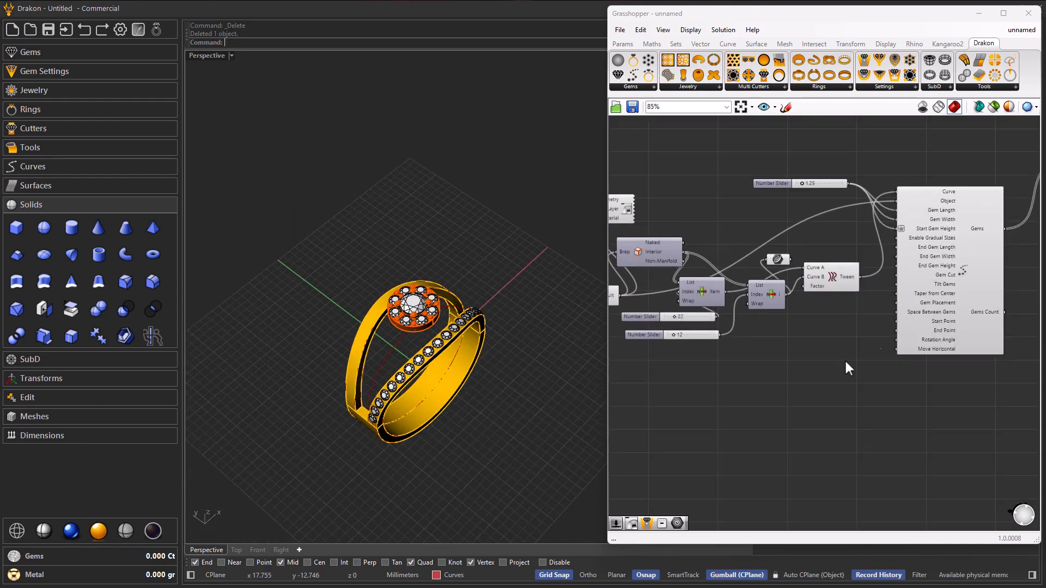
Add a Mirror transform component below the Tween Curve component and connect the Tween output to its Geometry input
double_click(828, 371)
text(mi)
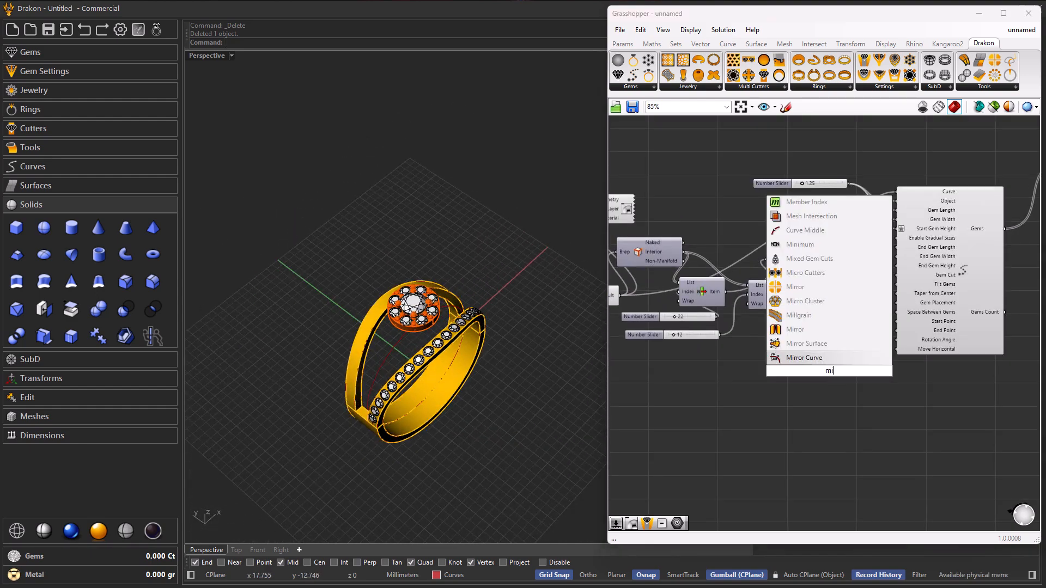
text(rr)
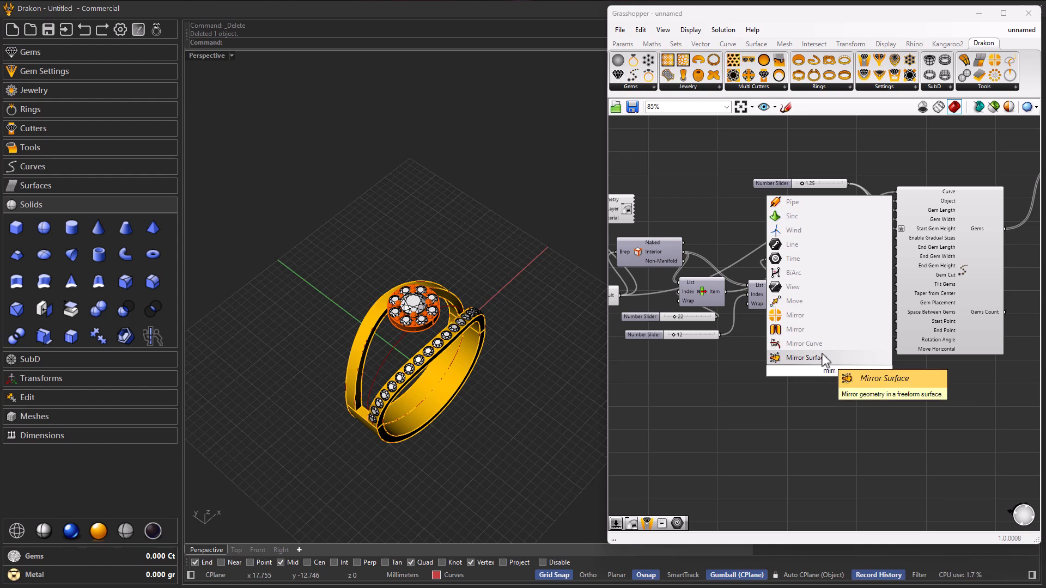
click(814, 330)
scroll(816, 369, up, 1)
scroll(843, 371, up, 2)
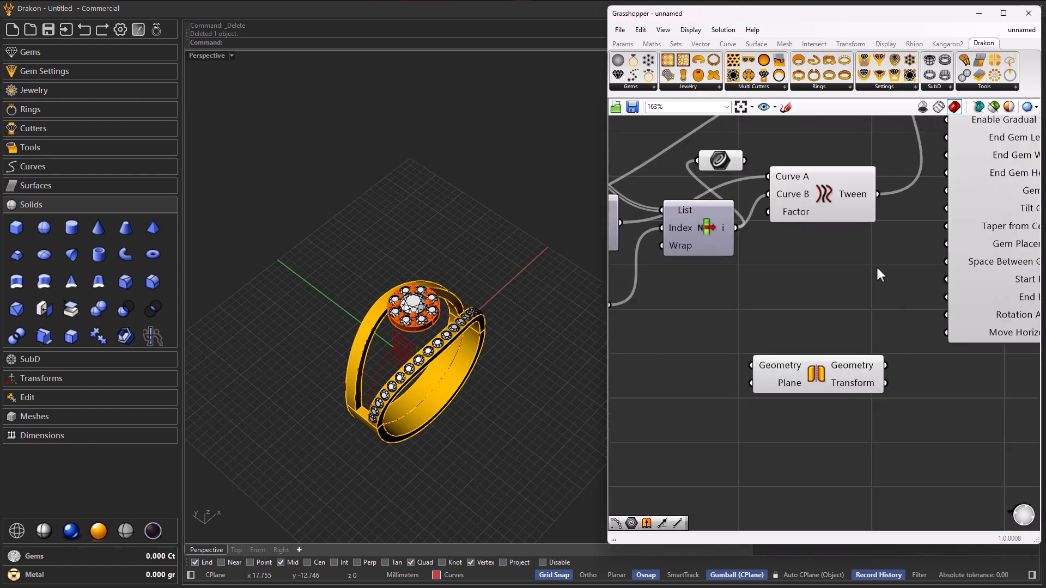
drag(876, 194, 761, 364)
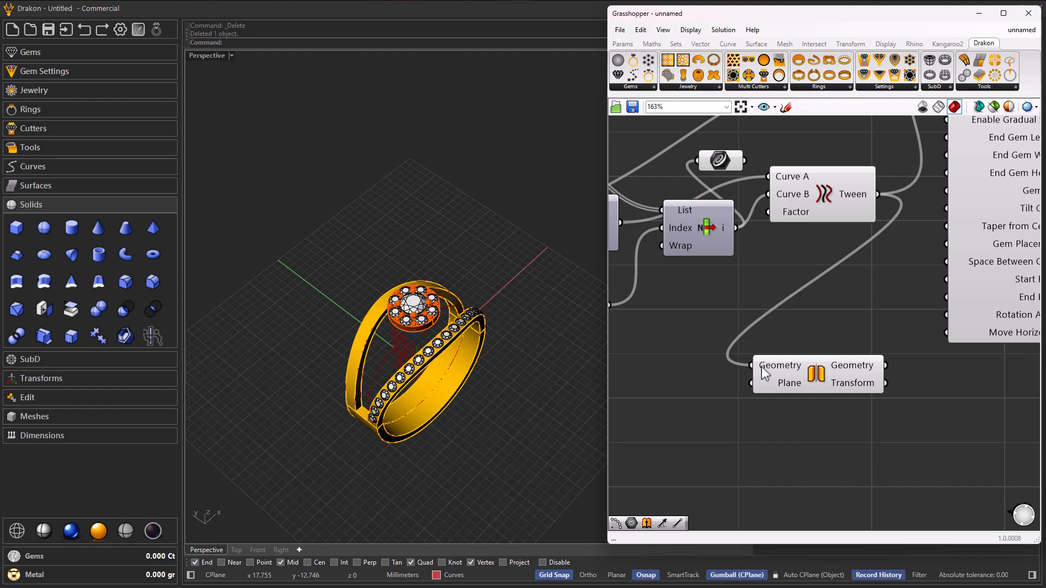
drag(829, 383, 816, 365)
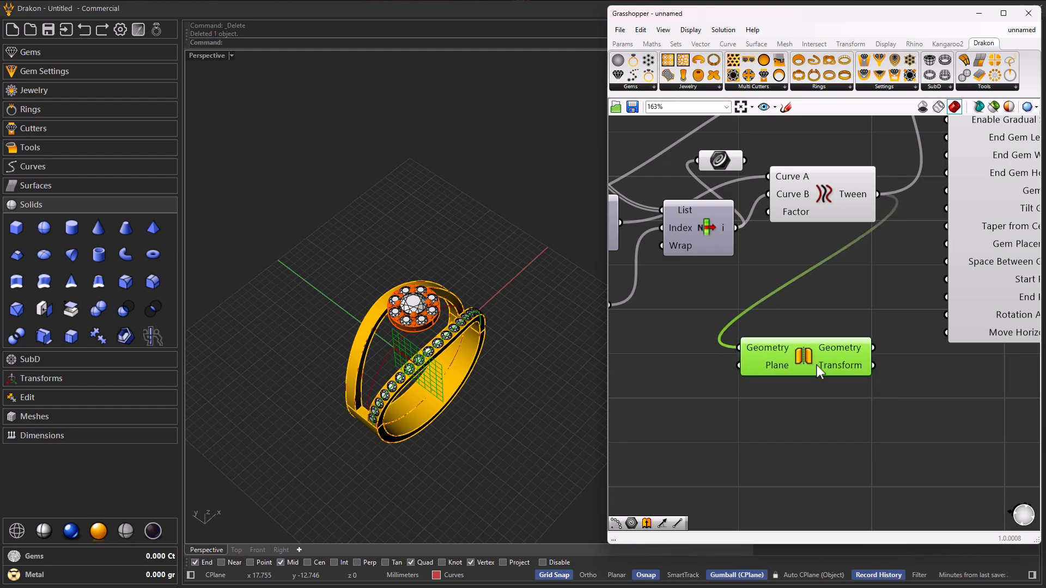
Set the Mirror component's plane in the Front view, with origin 0 and axes along the horizontal and vertical directions
right_click(785, 365)
click(825, 470)
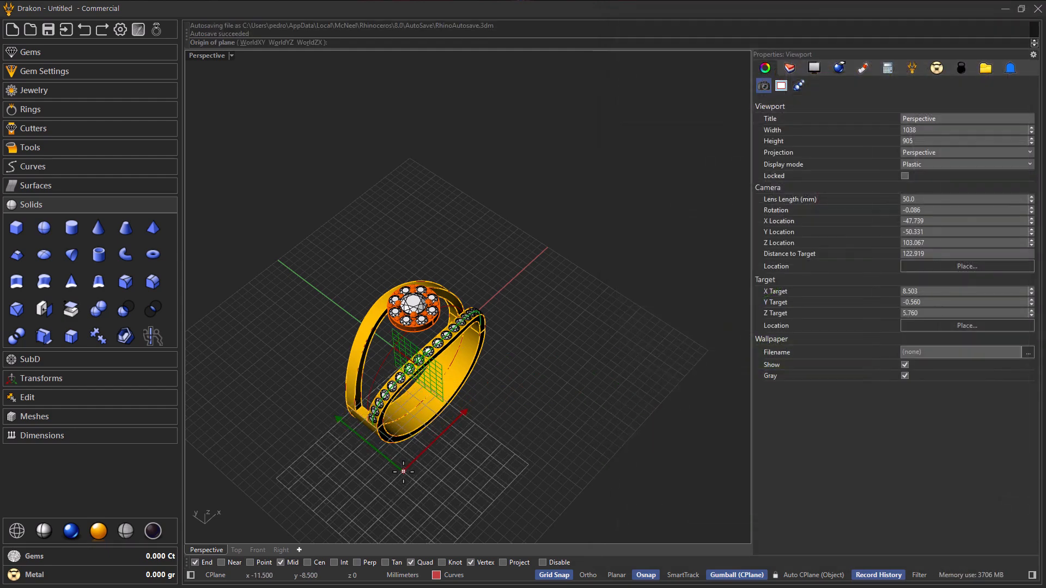
click(257, 550)
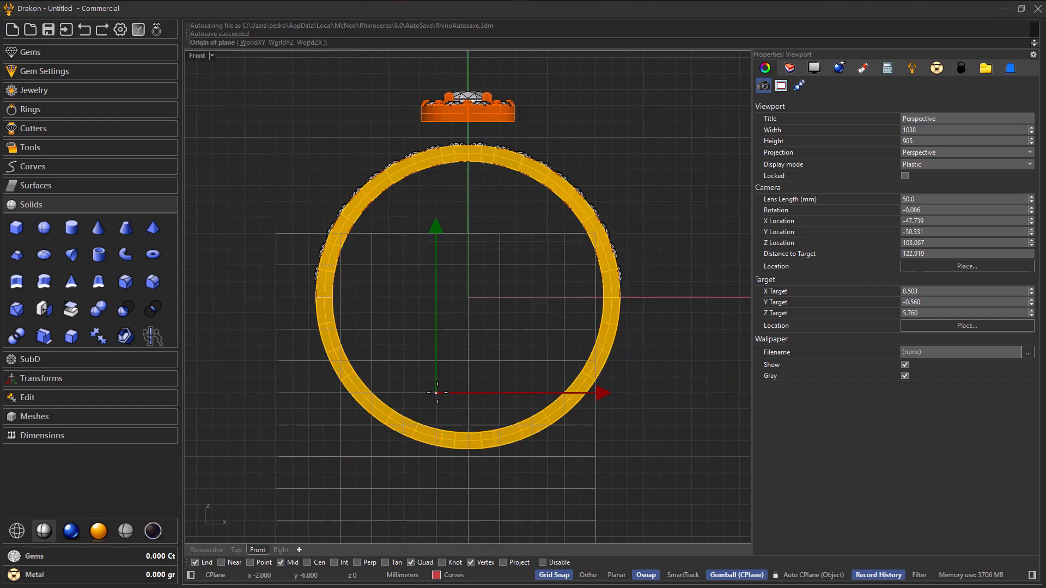
text(0)
key(Return)
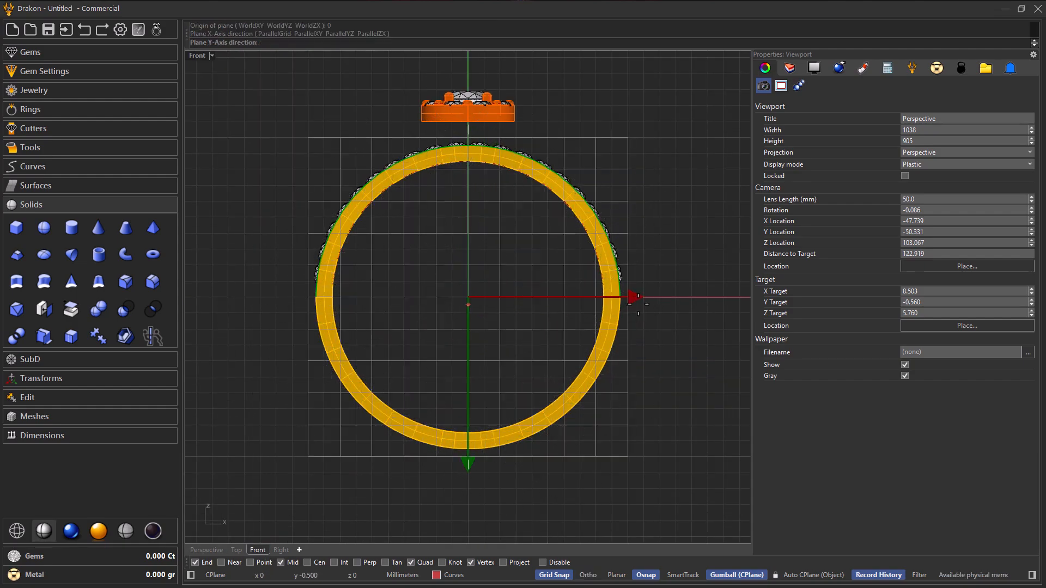
shift+click(470, 212)
click(217, 553)
right_drag(390, 396, 400, 373)
click(784, 308)
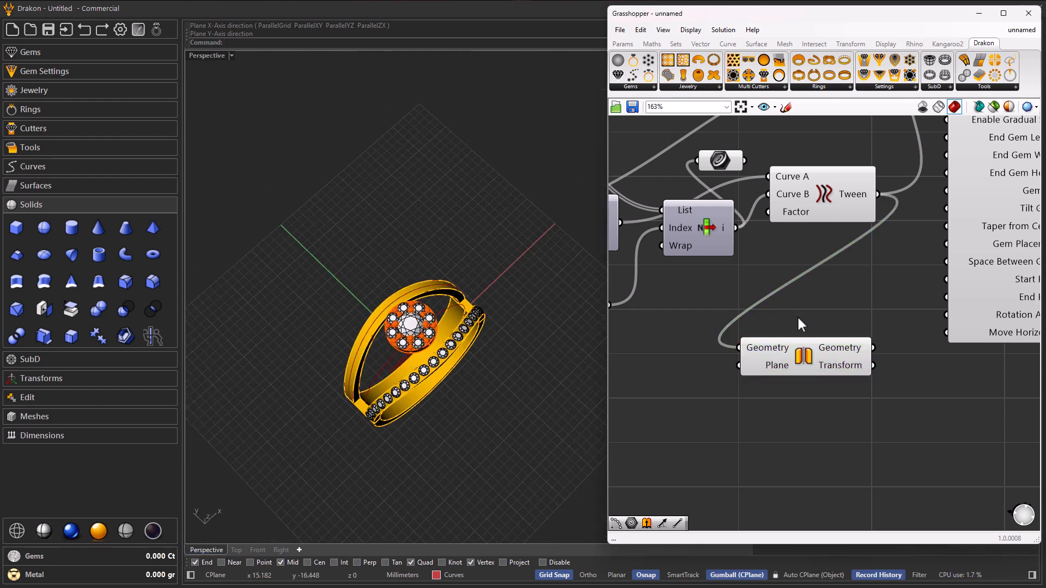
Turn off the preview of the Tween Curve component
right_drag(820, 305, 735, 316)
click(750, 219)
middle_click(749, 219)
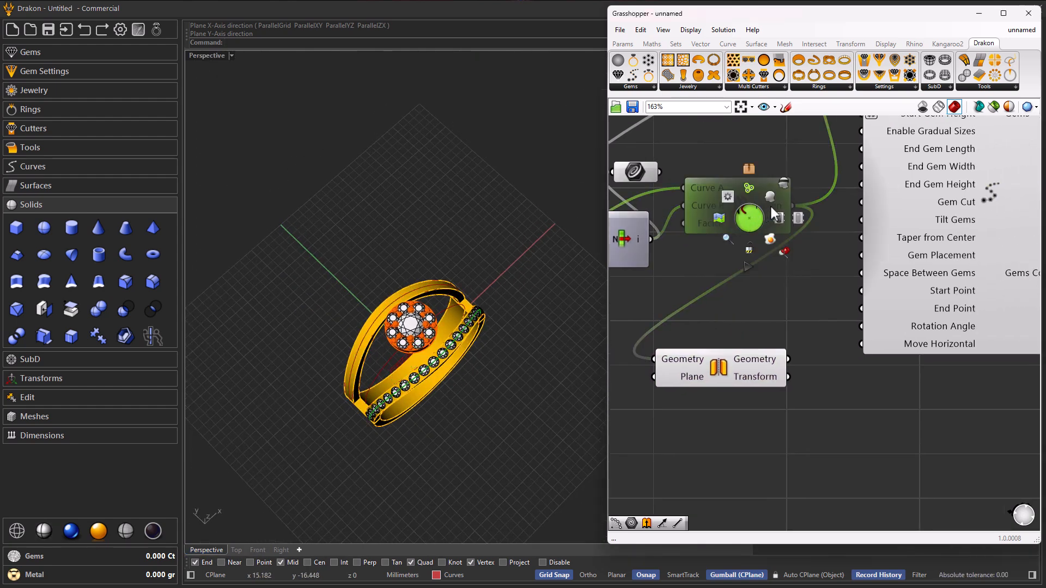
click(783, 188)
click(635, 174)
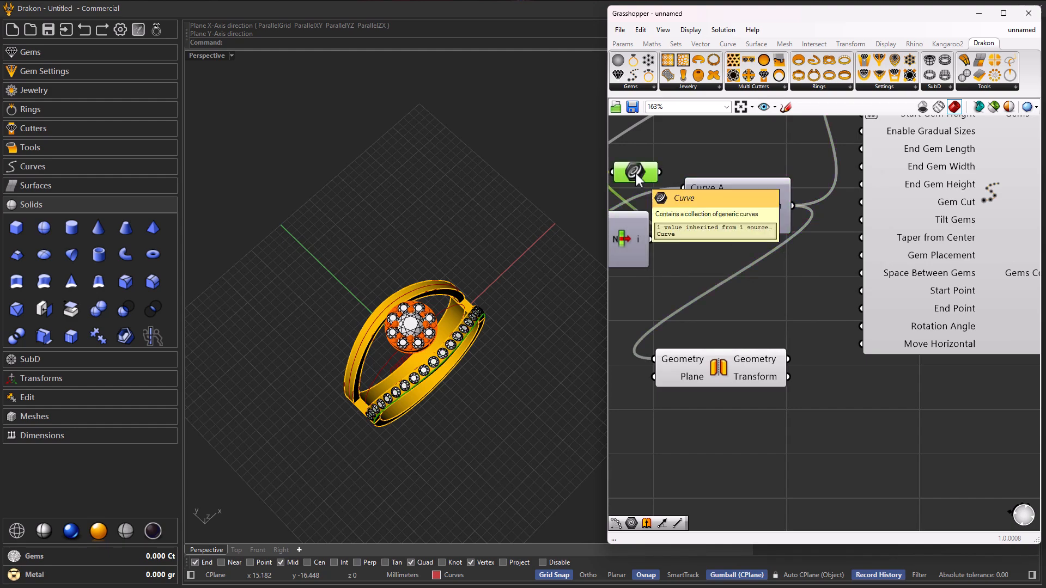
Duplicate the gems-along-curve component with its input connections and place the copy below the original
scroll(795, 255, down, 4)
scroll(802, 236, up, 2)
drag(806, 235, 816, 179)
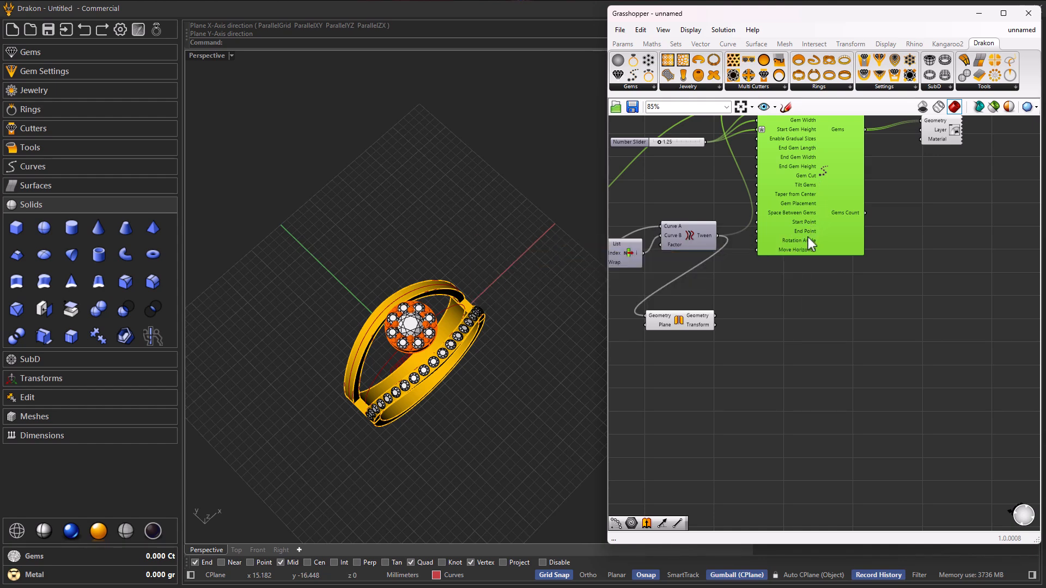
drag(808, 235, 812, 424)
scroll(825, 407, down, 4)
scroll(763, 359, up, 5)
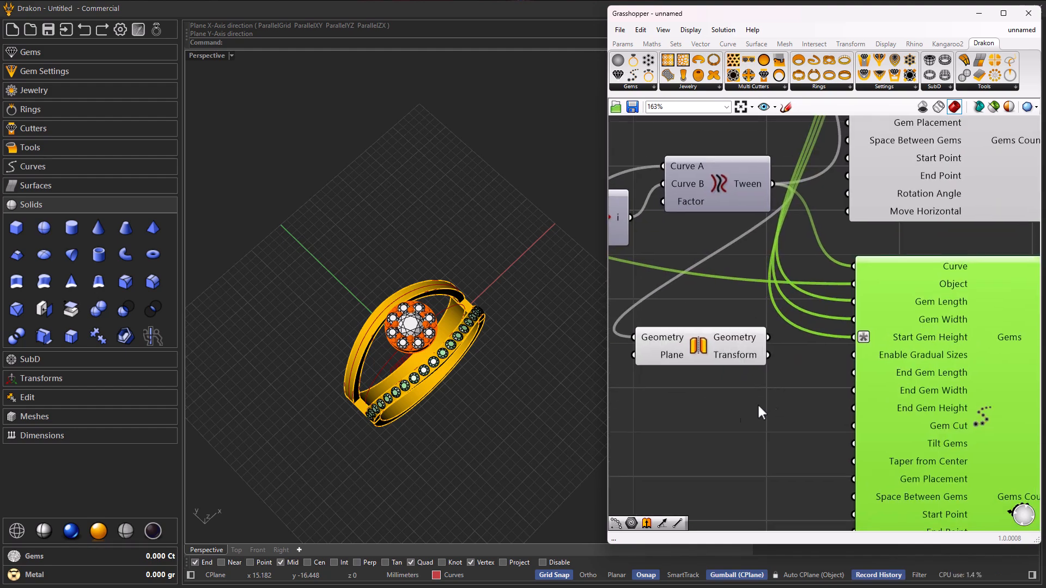
Connect the Mirror's Geometry output to the duplicated gems component's Curve input and turn off the Mirror's preview
scroll(407, 352, up, 6)
right_drag(407, 354, 401, 403)
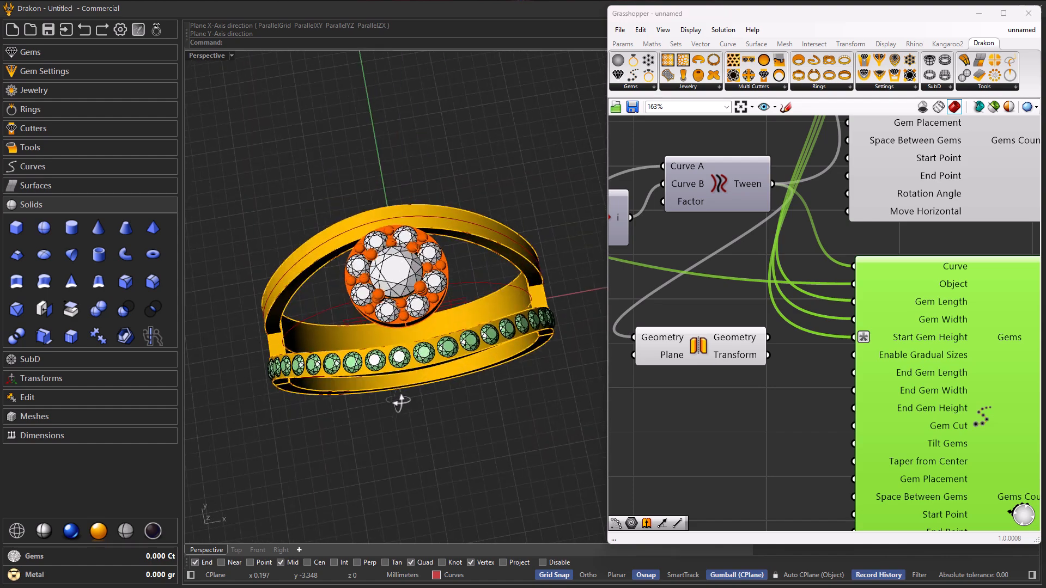
click(684, 406)
drag(724, 351, 852, 266)
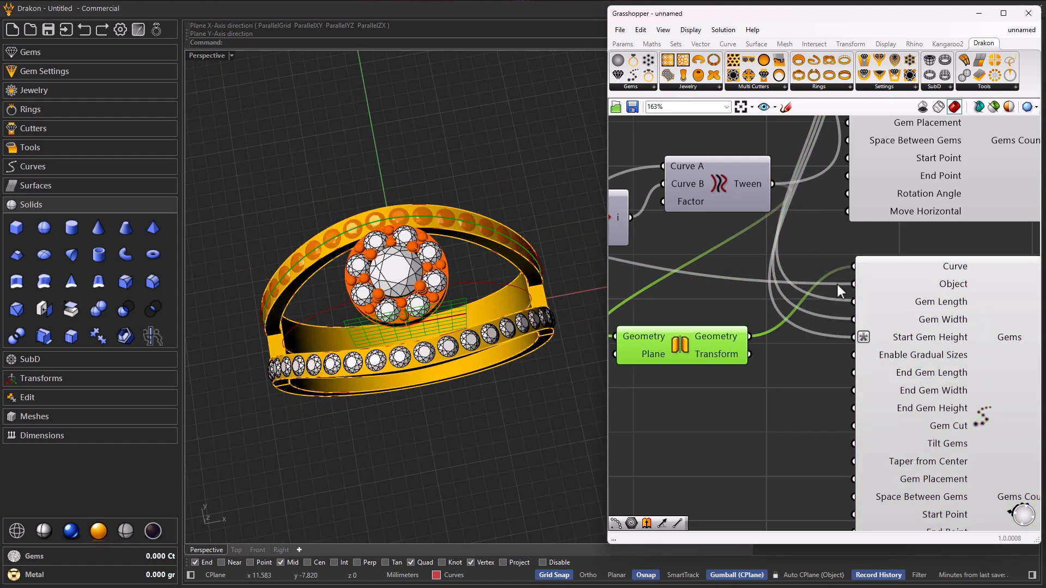
middle_click(676, 344)
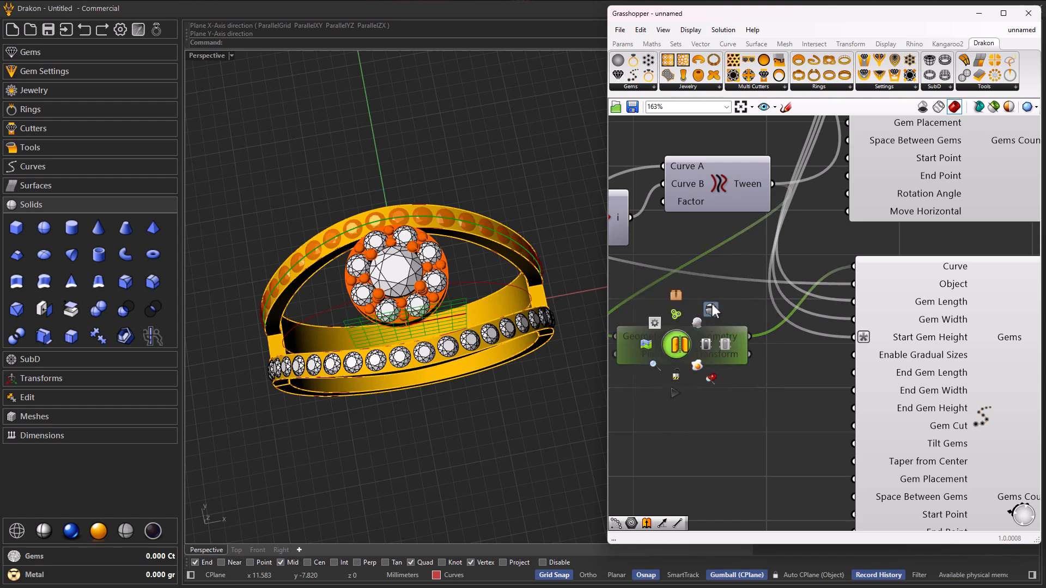
Duplicate the 1.25 gem size slider below the Mirror component and set the copy to 2.2
scroll(740, 324, down, 5)
drag(727, 204, 726, 358)
scroll(755, 354, up, 5)
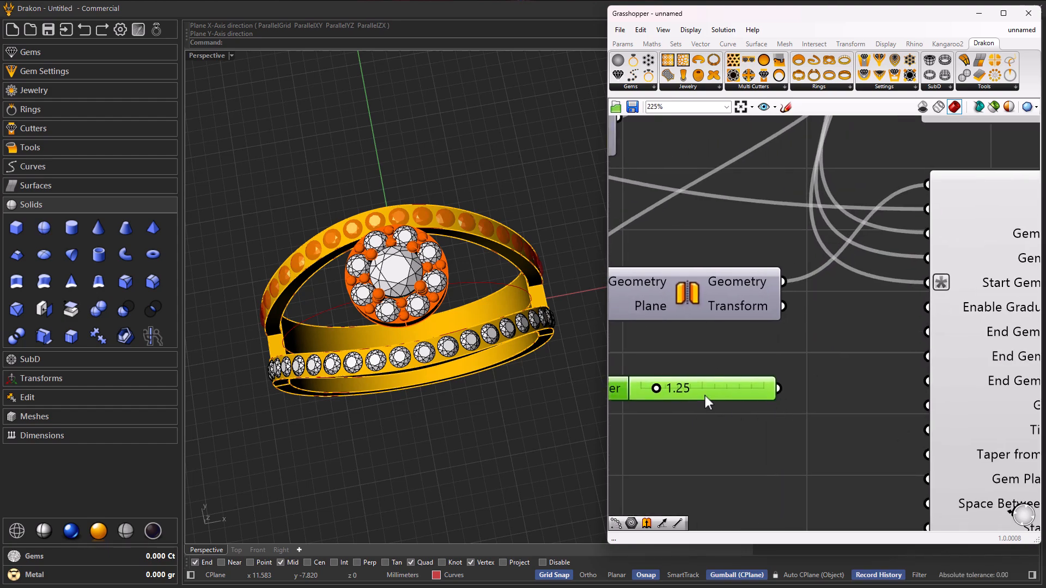
scroll(705, 395, up, 2)
drag(634, 387, 655, 391)
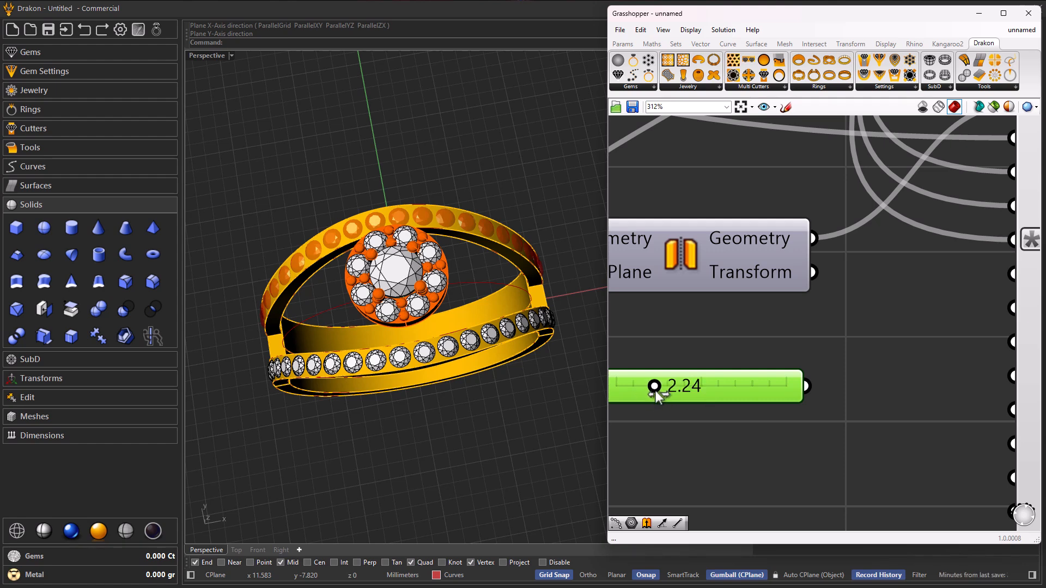
double_click(733, 393)
text(2.2)
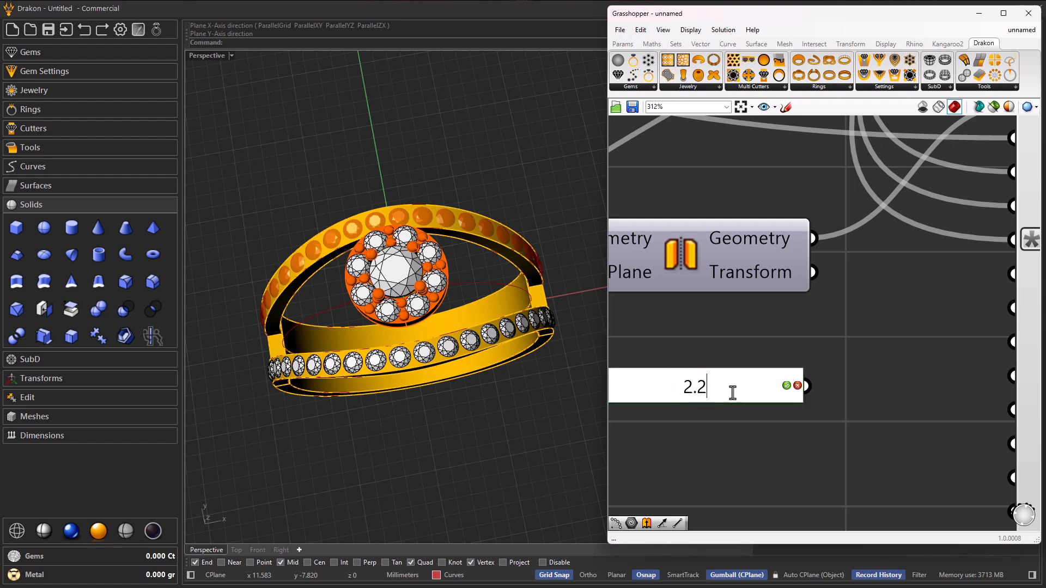
key(Return)
Connect the copied slider to the Gem Length, Gem Width and Start Gem Height inputs of the duplicated gems component
scroll(763, 389, down, 2)
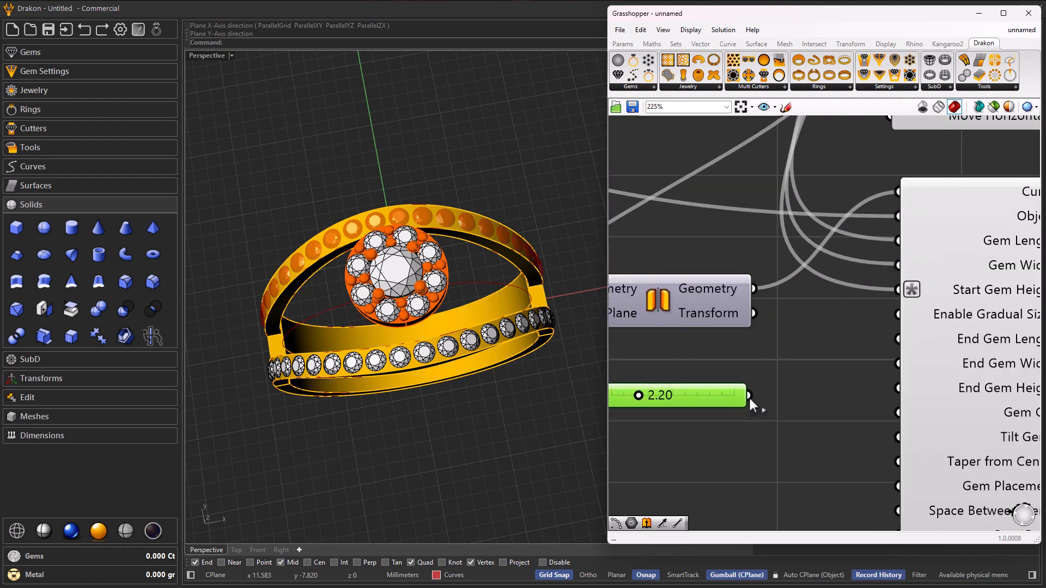
drag(756, 392, 886, 248)
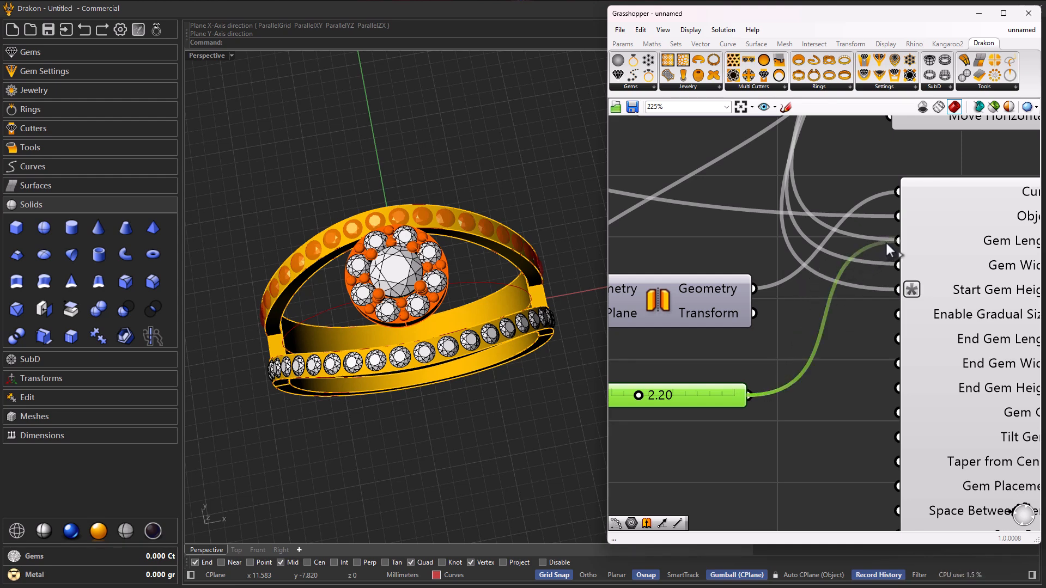
right_drag(855, 297, 784, 283)
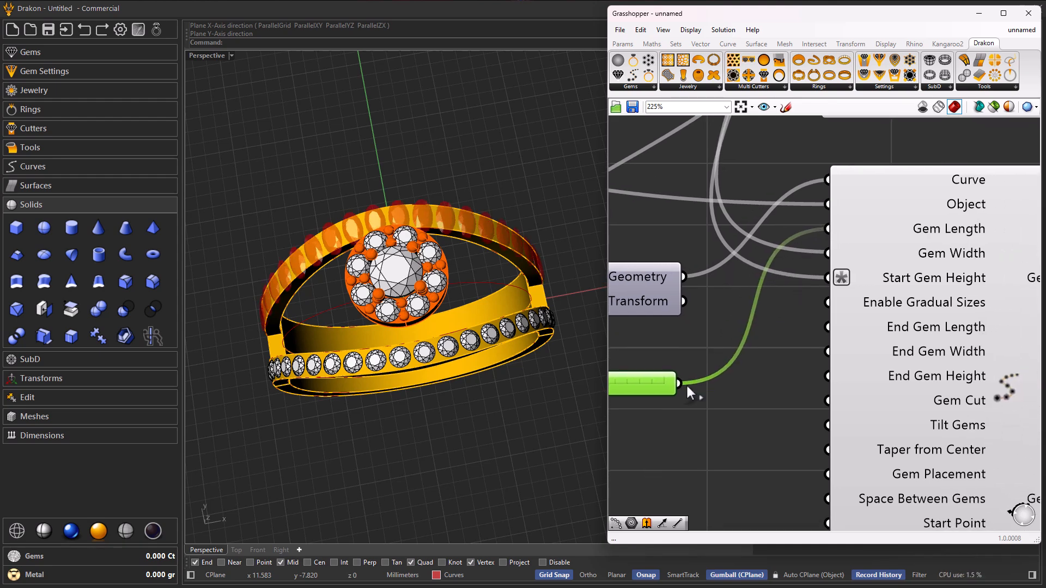
drag(680, 382, 814, 254)
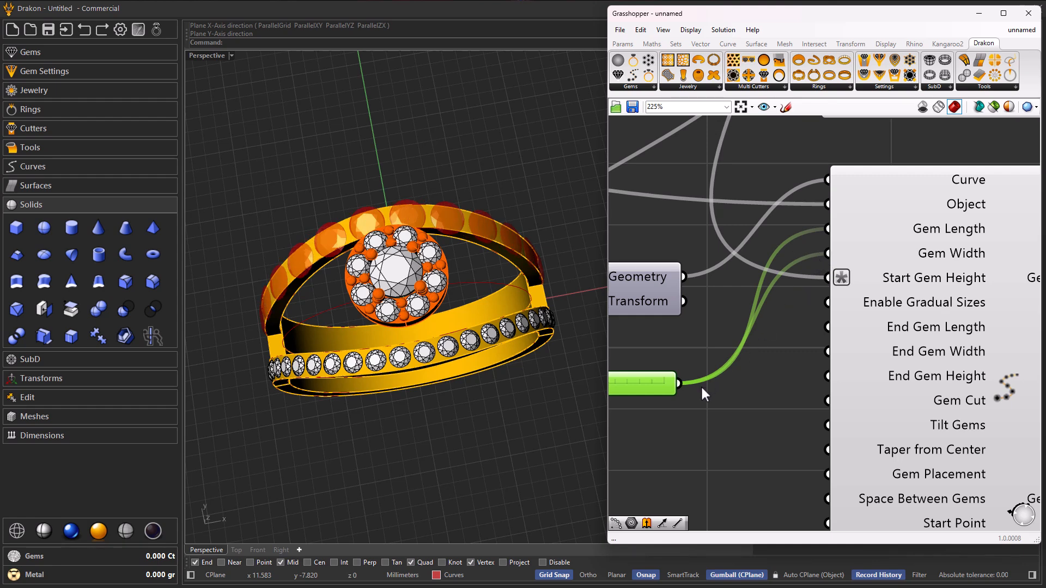
drag(752, 348, 813, 279)
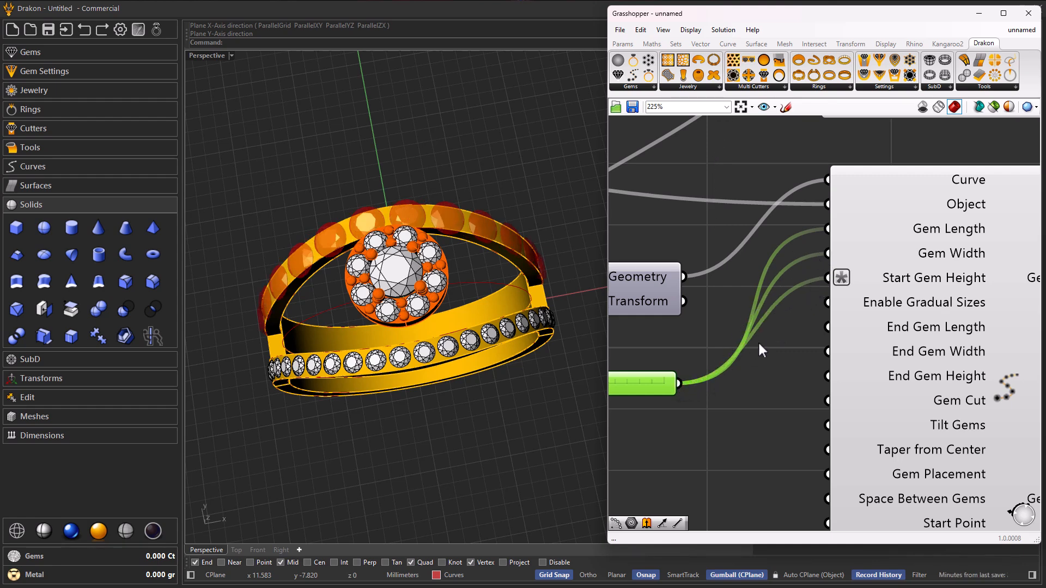
Set the mirrored gems' size slider to 1.8 and check the ring
right_drag(719, 425, 788, 410)
scroll(636, 372, up, 2)
right_drag(685, 381, 744, 381)
double_click(793, 374)
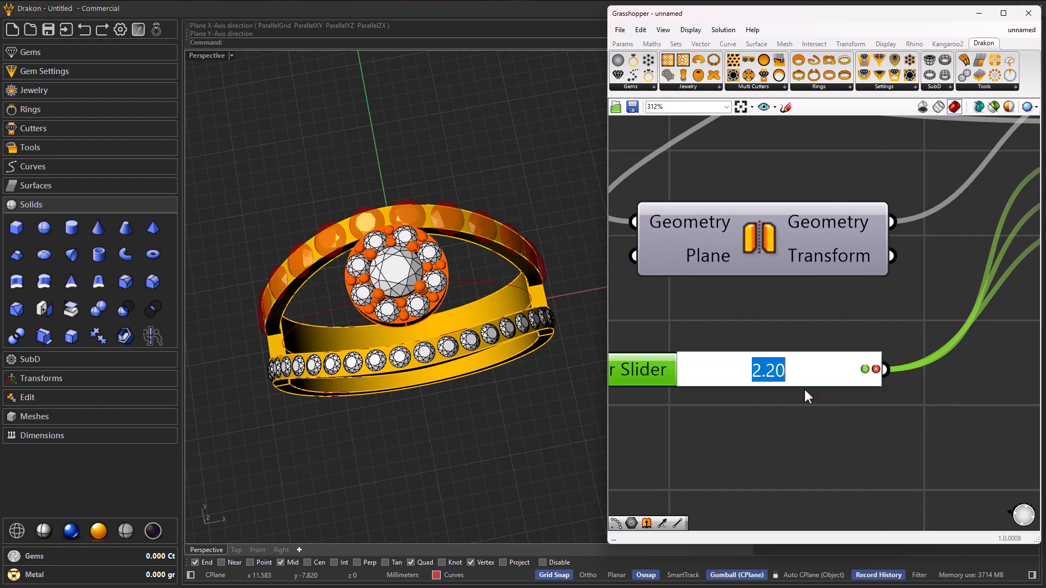
text(1.8)
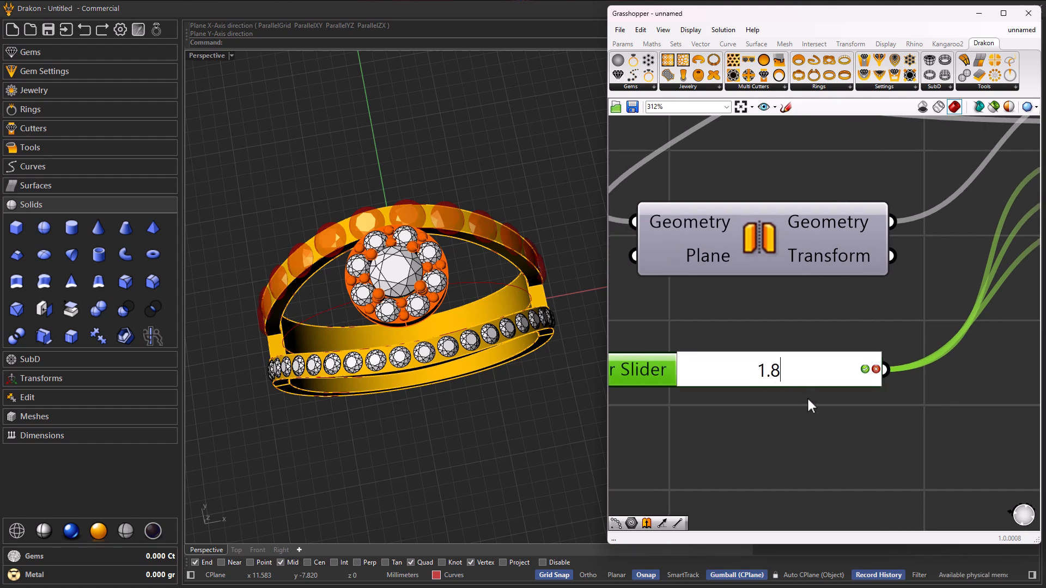
key(Return)
right_drag(486, 344, 370, 283)
Add a 3.0 number slider, connect it to the Space Between Gems input of the duplicated component, and check the spacing
scroll(670, 323, down, 5)
scroll(708, 391, up, 2)
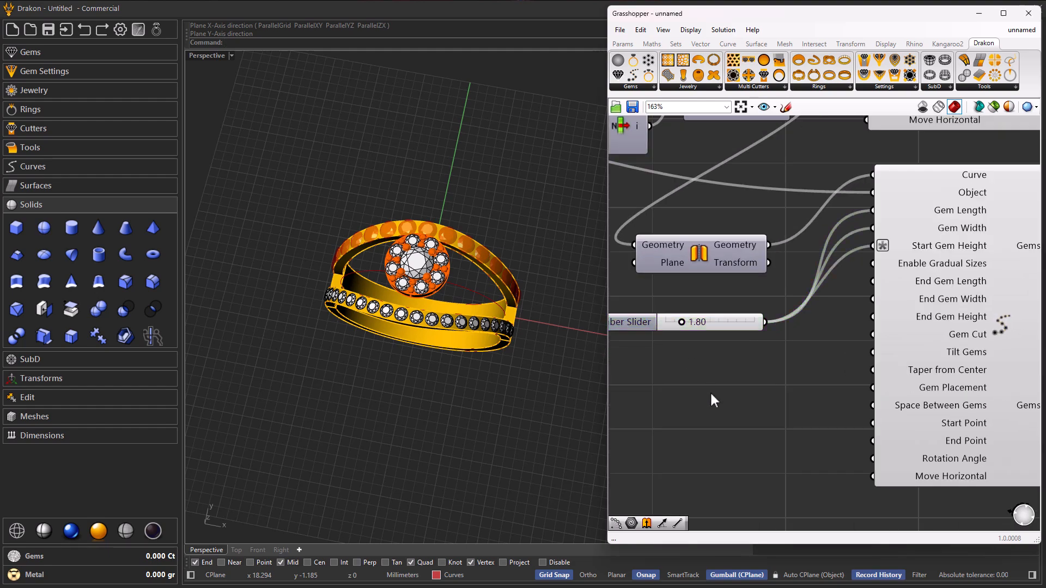
double_click(710, 391)
text(3.0)
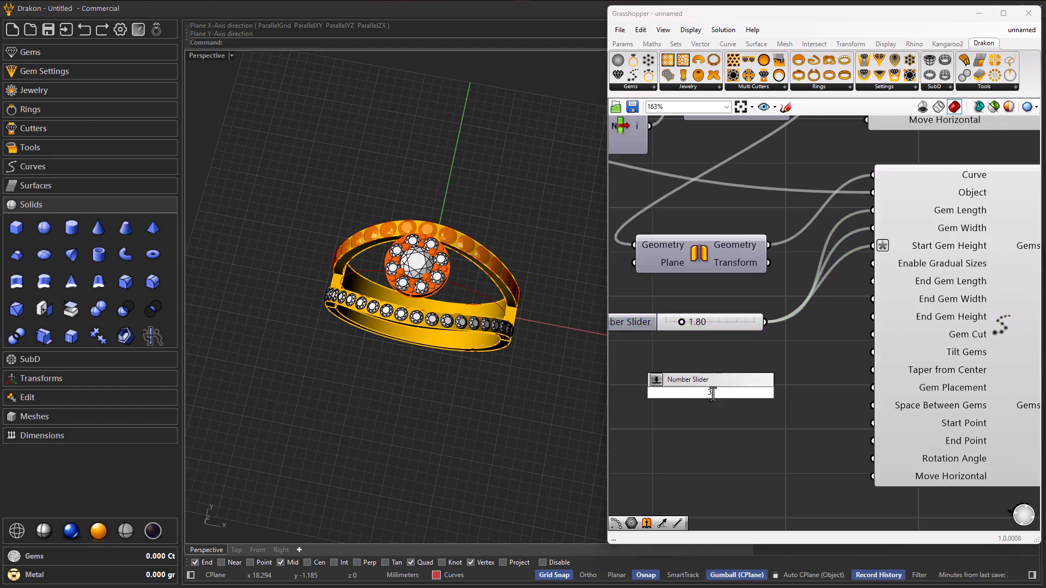
key(Return)
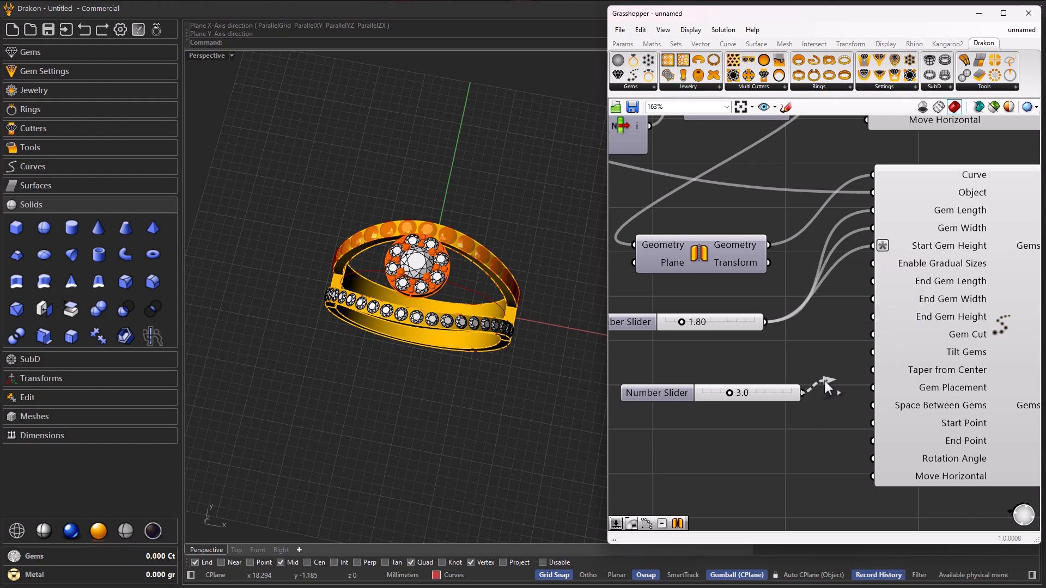
drag(829, 378, 873, 405)
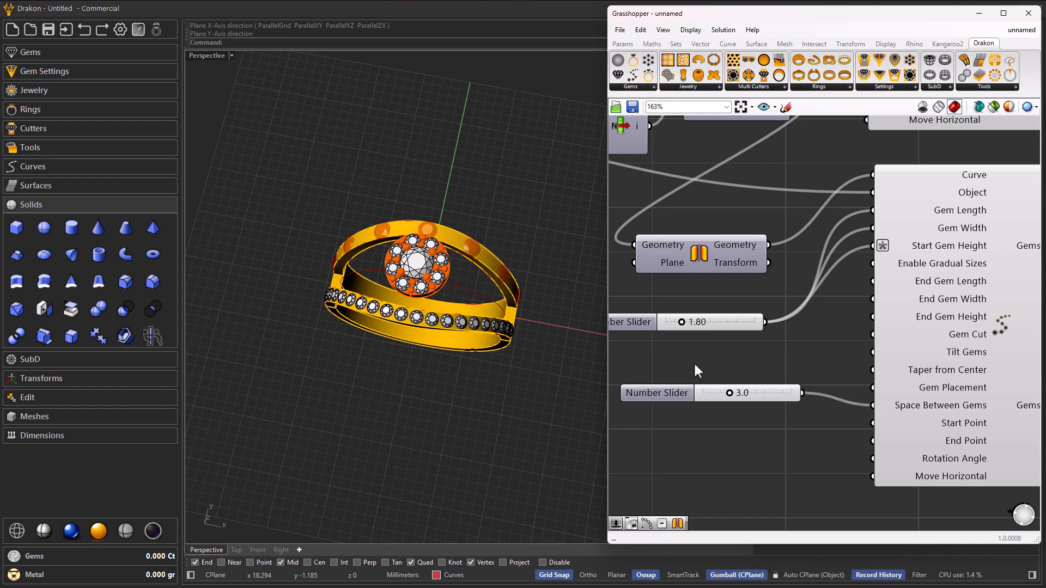
right_drag(511, 354, 467, 247)
scroll(743, 394, up, 3)
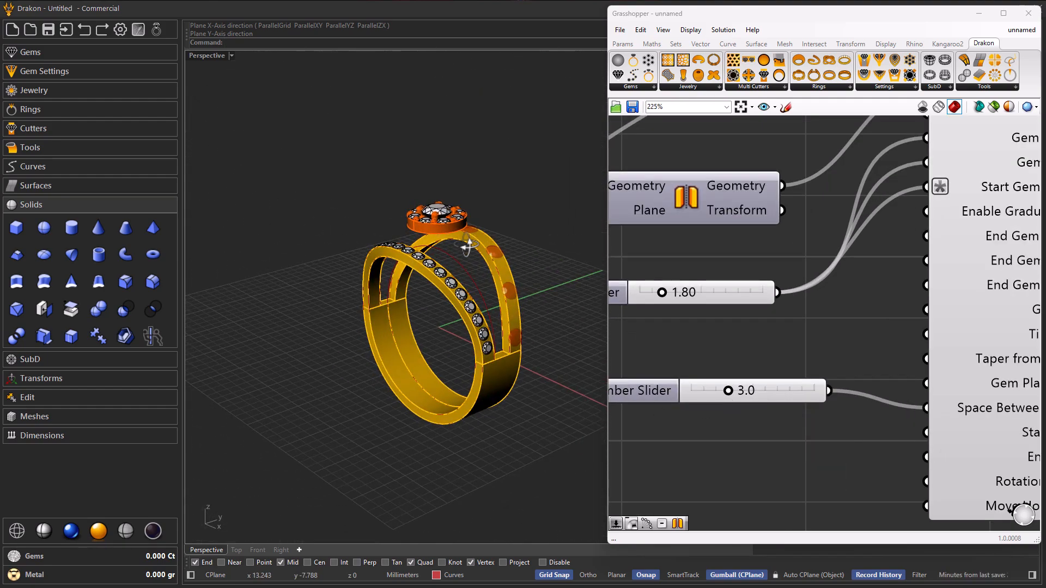
Add a Display Material component beside the duplicated gems component and connect the Gems output to its Geometry input
scroll(698, 354, down, 10)
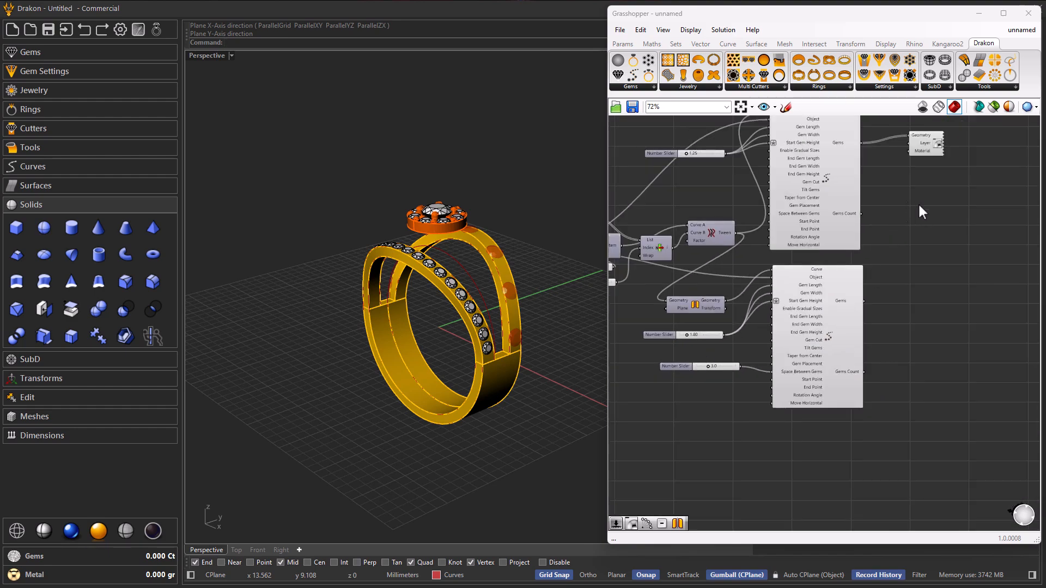
right_drag(919, 204, 870, 235)
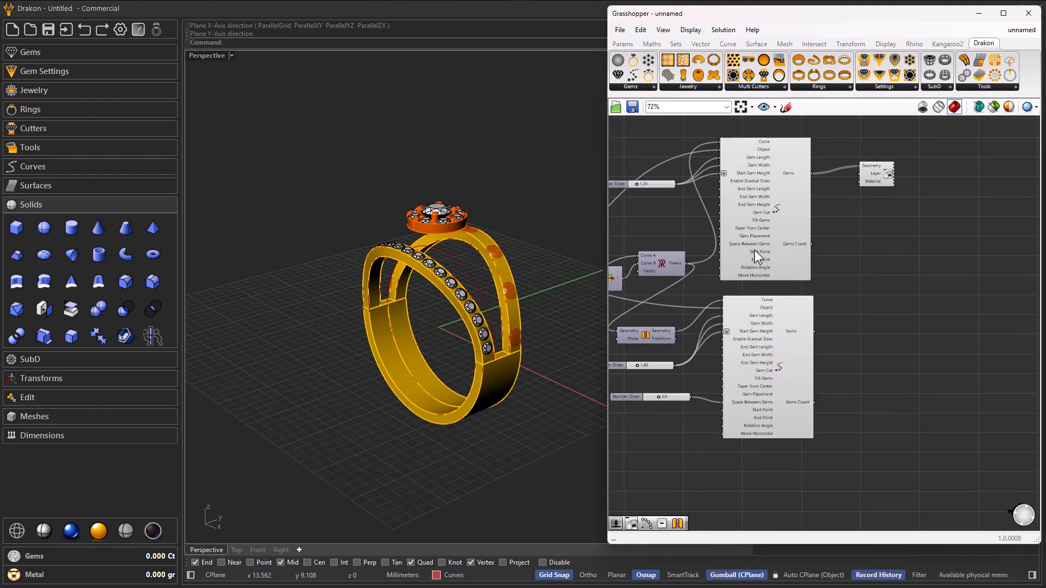
scroll(744, 256, up, 1)
click(686, 88)
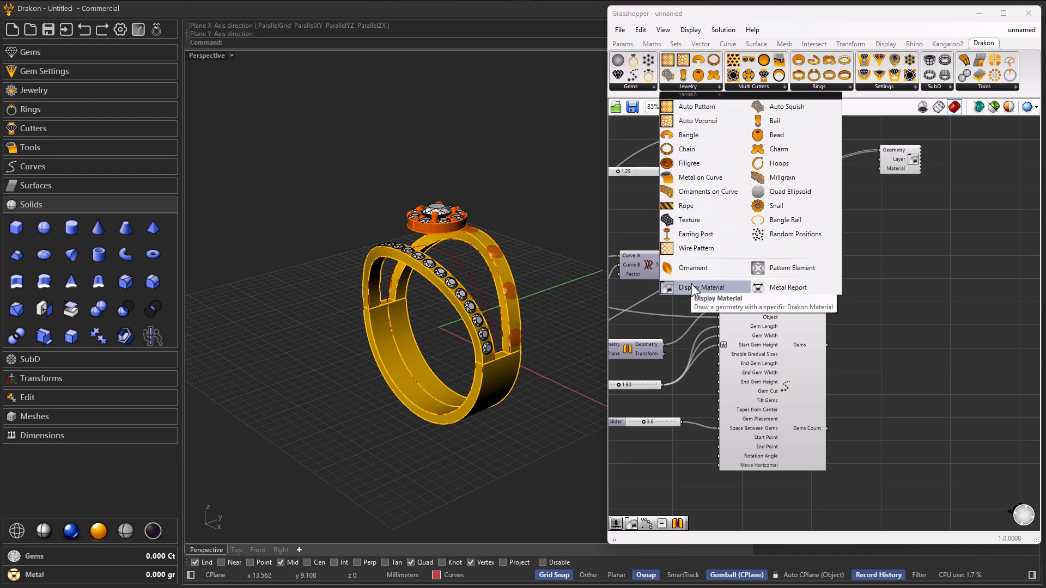
drag(693, 285, 968, 355)
click(901, 337)
scroll(890, 350, up, 3)
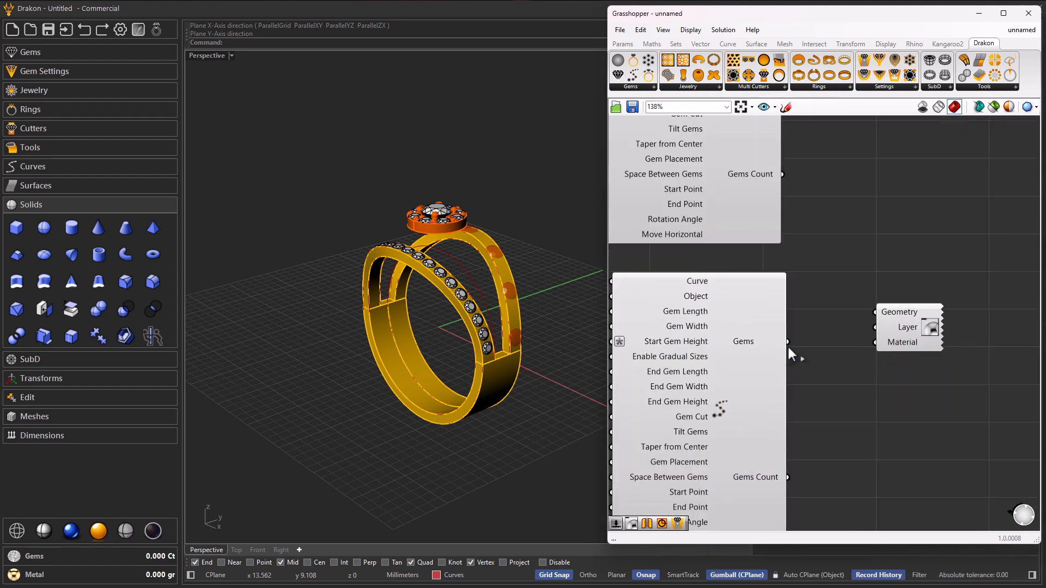
drag(788, 341, 877, 310)
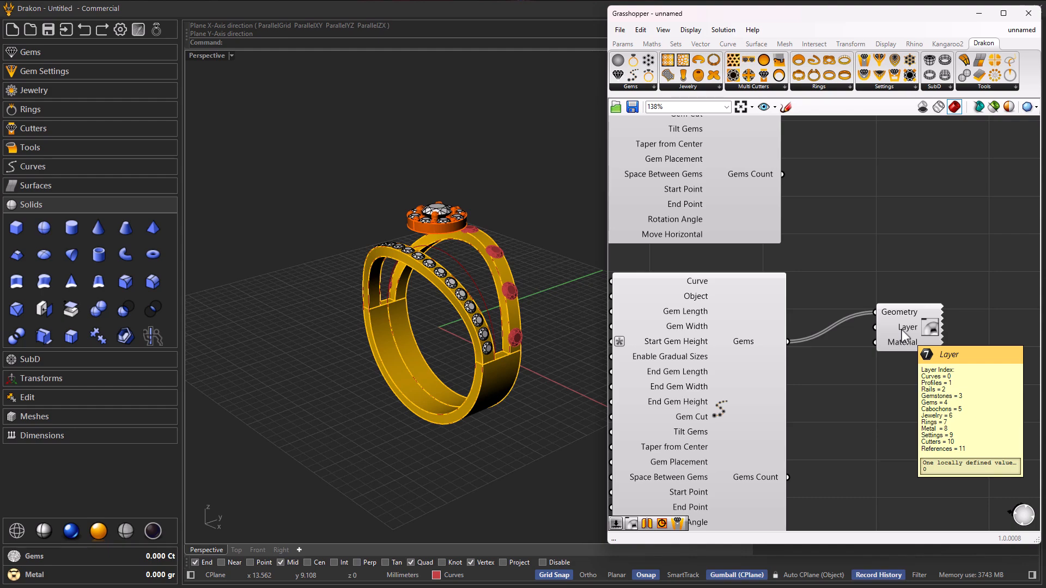
Assign the gem layer in the new Display Material component and inspect the mirrored gems on the ring
right_click(902, 336)
mouse_move(935, 436)
double_click(775, 436)
click(795, 451)
right_drag(512, 338, 476, 296)
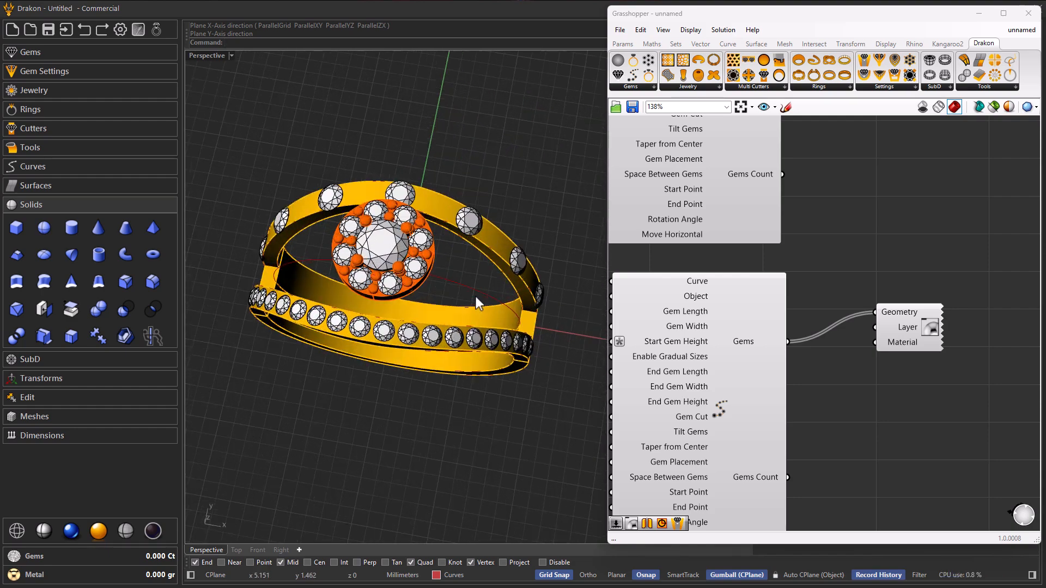
Add a Prongs component beside the second Display Material, connect the mirrored gems to its Gem input, and inspect the prongs
scroll(820, 327, down, 4)
scroll(878, 228, up, 2)
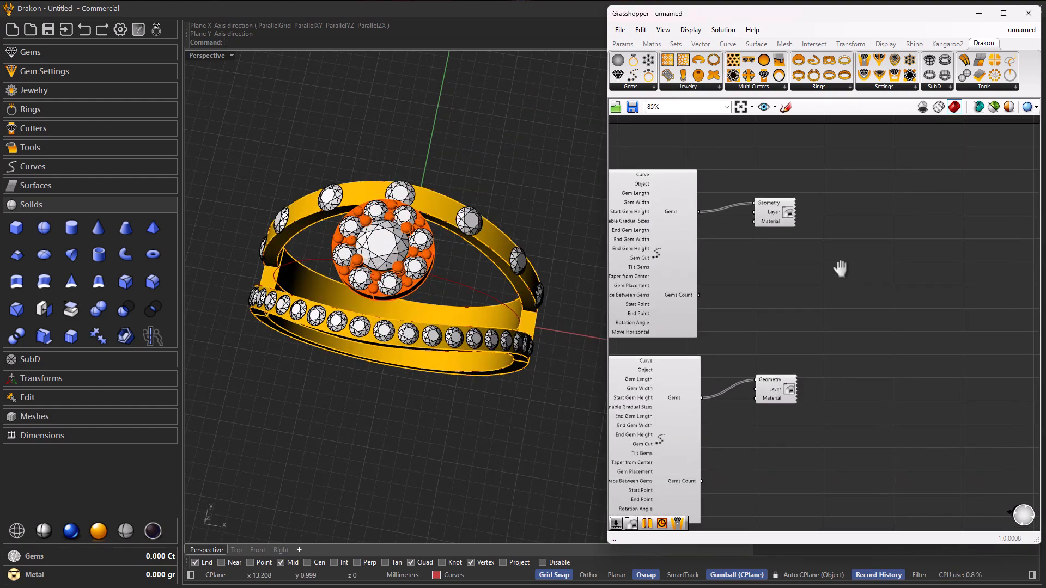
drag(910, 86, 880, 290)
drag(882, 436, 885, 420)
scroll(825, 371, up, 1)
scroll(702, 368, up, 1)
drag(666, 342, 854, 330)
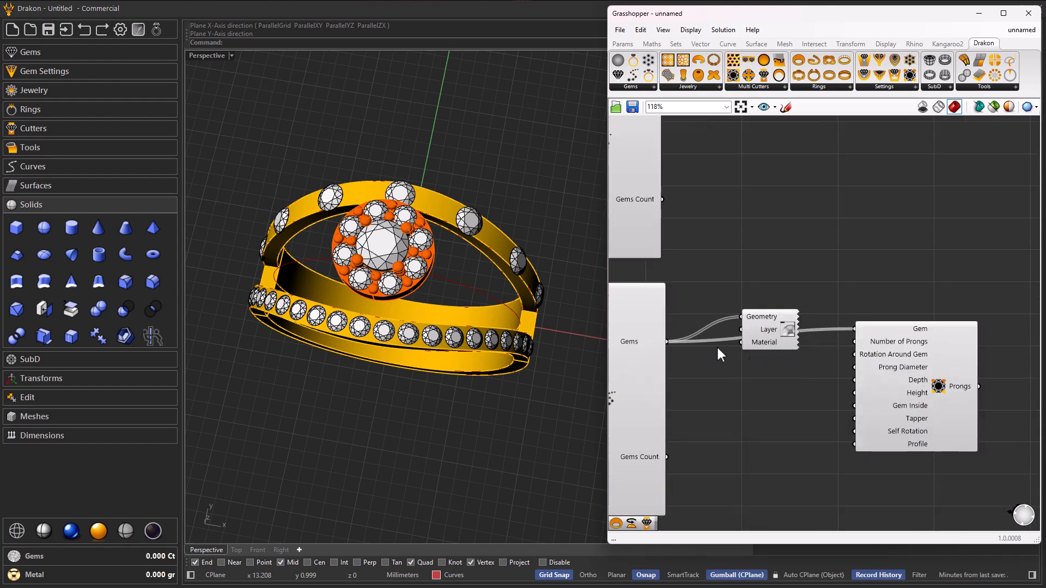
right_drag(531, 351, 490, 337)
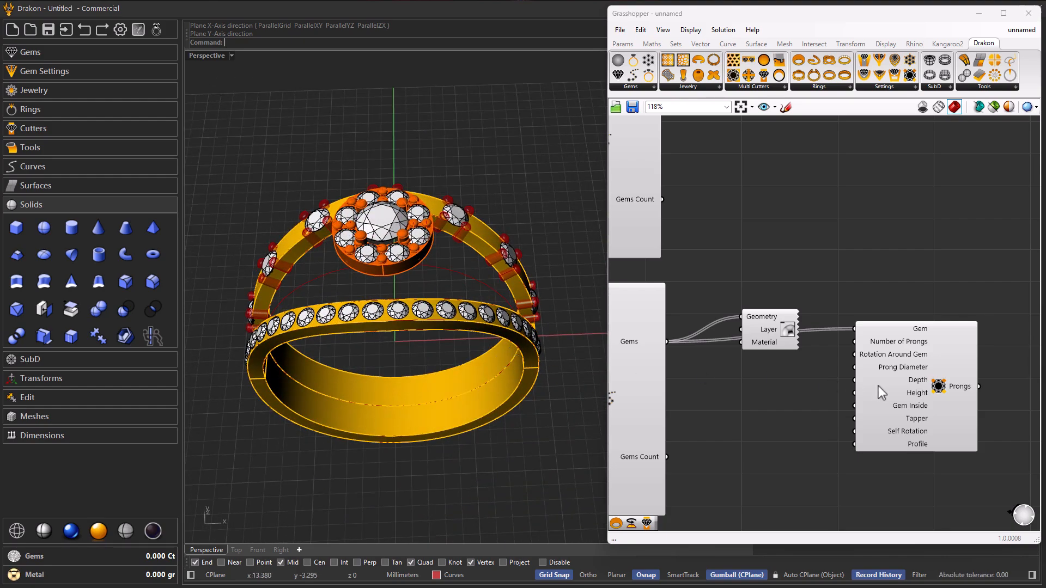
Connect the 1.0 number slider feeding the bombe rings' Top Height to the Depth input of the Prongs component
scroll(875, 385, down, 3)
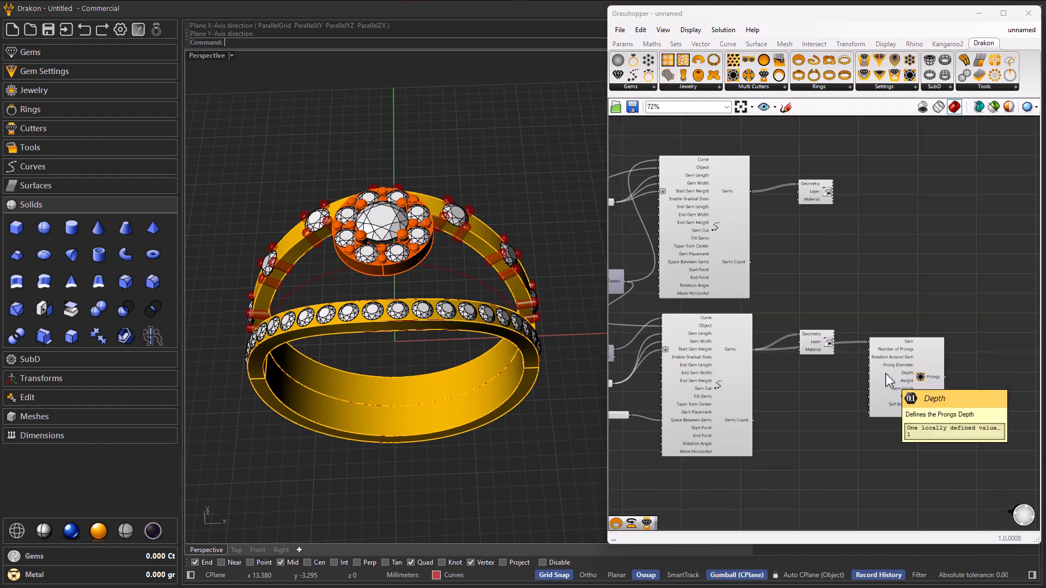
scroll(887, 375, up, 2)
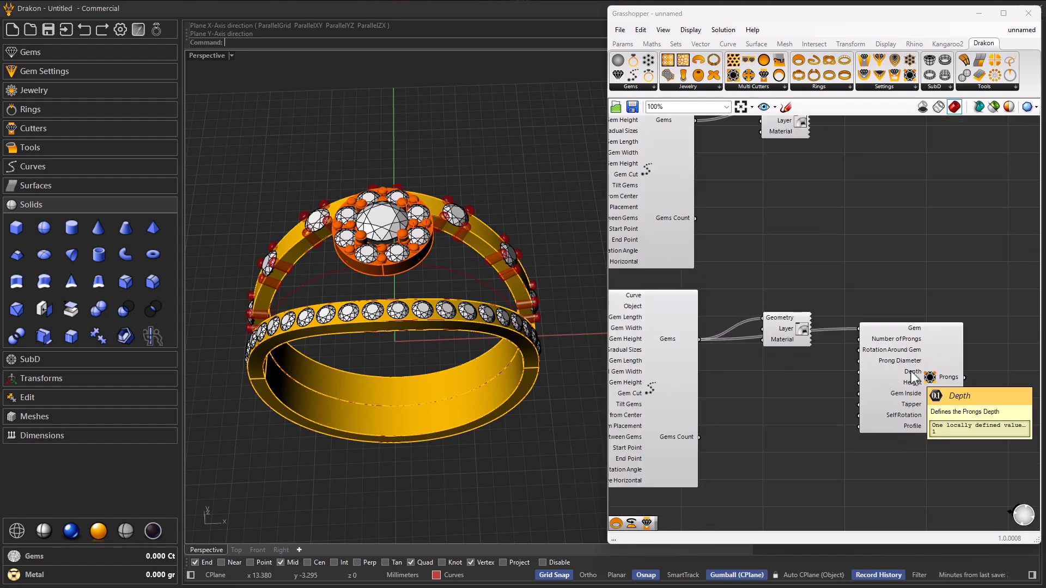
scroll(916, 378, down, 3)
scroll(707, 332, up, 3)
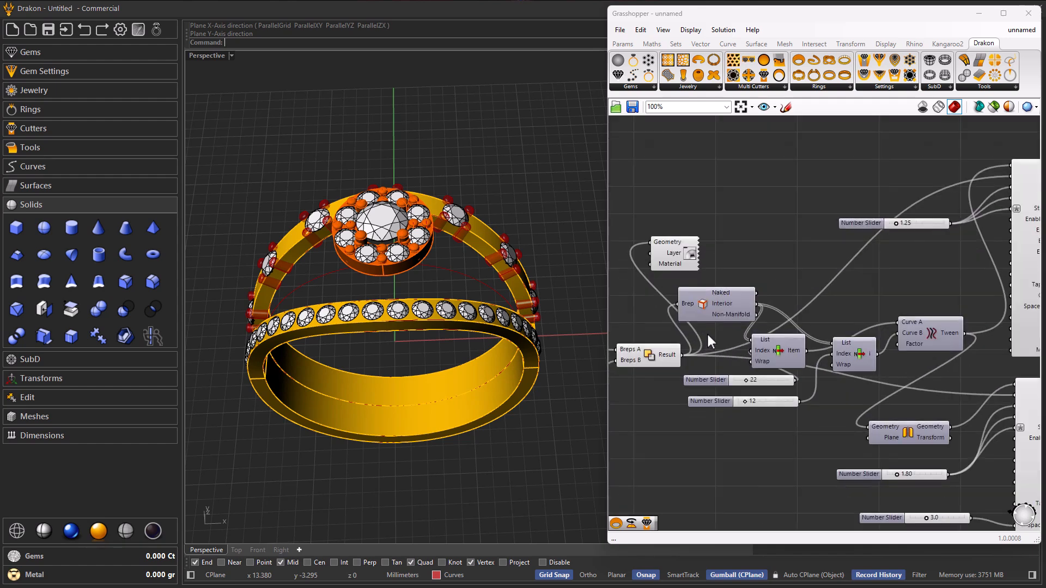
scroll(779, 338, down, 7)
right_drag(688, 335, 776, 329)
scroll(690, 315, up, 8)
click(727, 316)
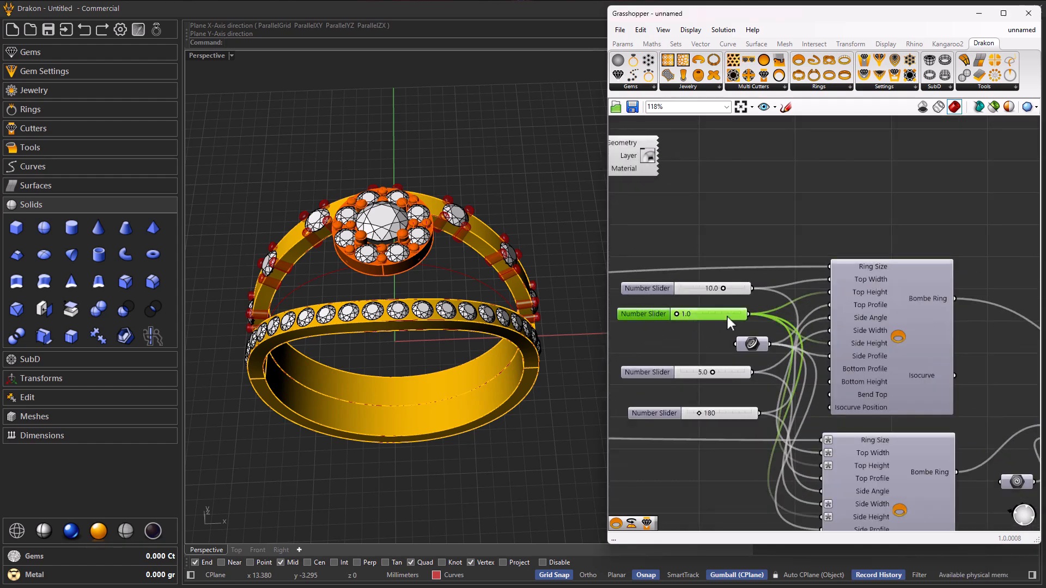
drag(749, 314, 944, 397)
scroll(681, 356, down, 4)
scroll(929, 392, up, 5)
scroll(902, 401, down, 3)
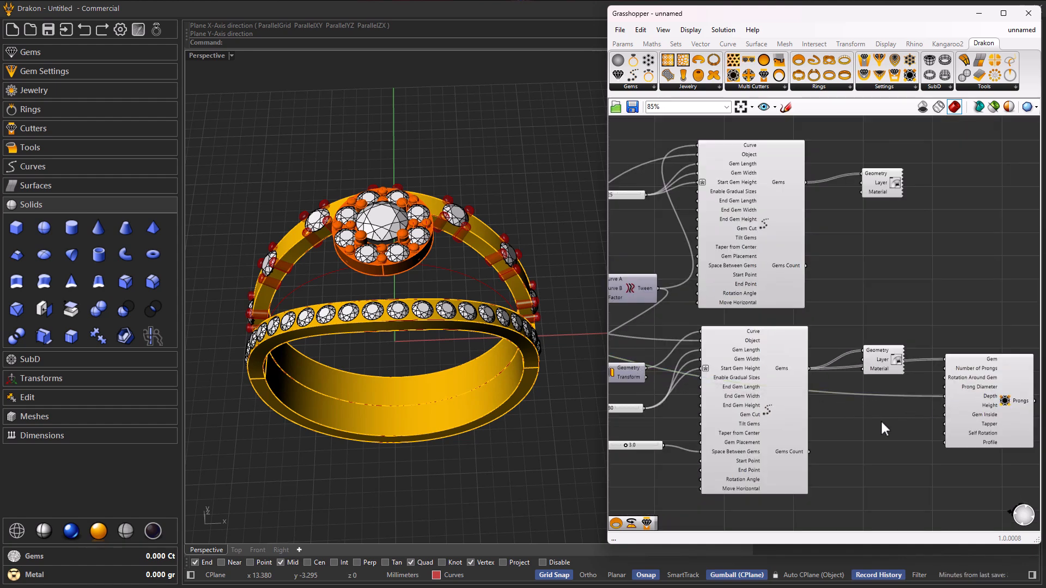
Add another Display Material component above the Prongs component and connect the Prongs output to its Geometry input
right_drag(903, 332, 801, 305)
right_drag(888, 290, 853, 321)
click(697, 88)
click(720, 287)
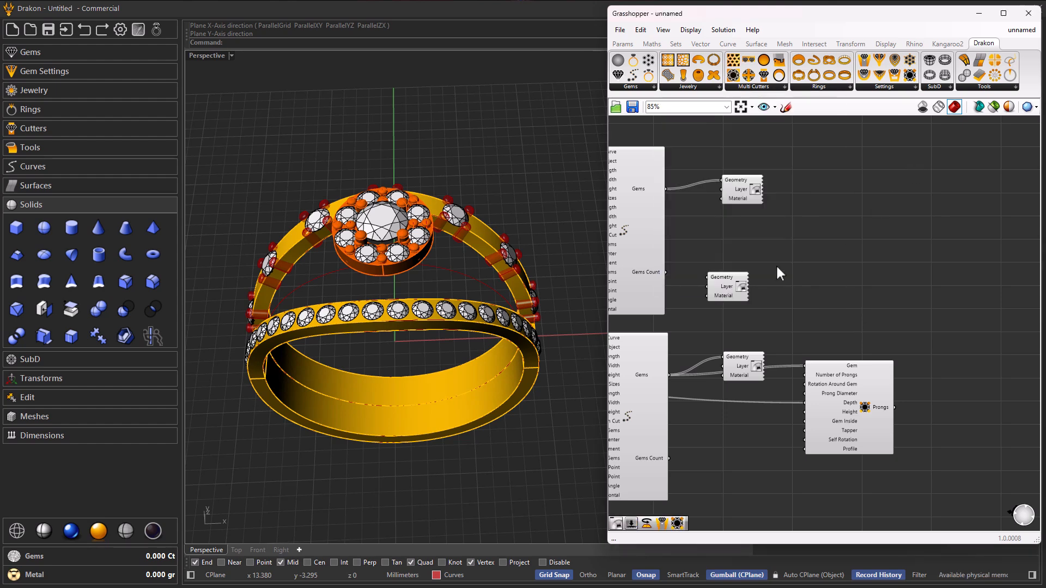
drag(735, 281, 770, 272)
drag(894, 407, 915, 158)
click(928, 243)
Set the layer index of the prongs' Display Material so the prongs display in gold, and check the ring
scroll(932, 180, up, 3)
mouse_move(935, 162)
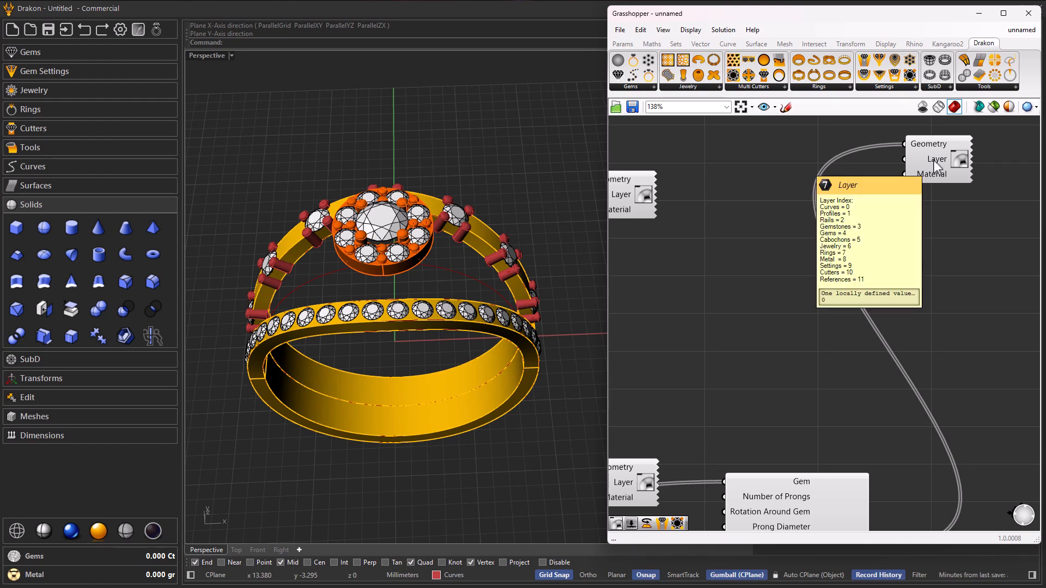
right_click(934, 162)
mouse_move(968, 265)
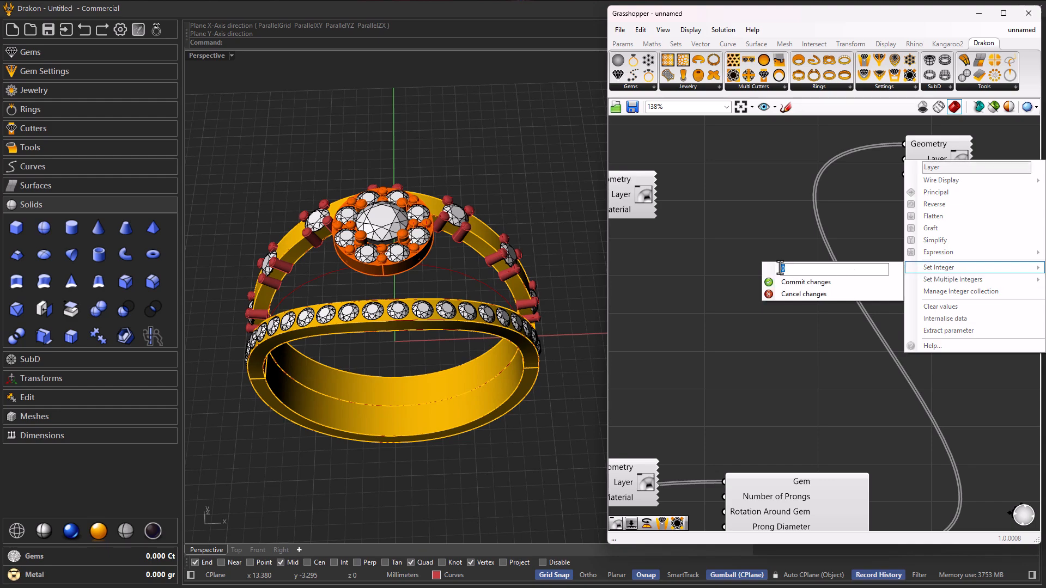
click(794, 282)
mouse_move(478, 295)
right_down()
mouse_move(322, 285)
mouse_move(484, 331)
mouse_move(490, 380)
mouse_move(316, 252)
mouse_move(315, 228)
mouse_move(472, 281)
right_up()
scroll(786, 262, down, 5)
scroll(856, 350, up, 2)
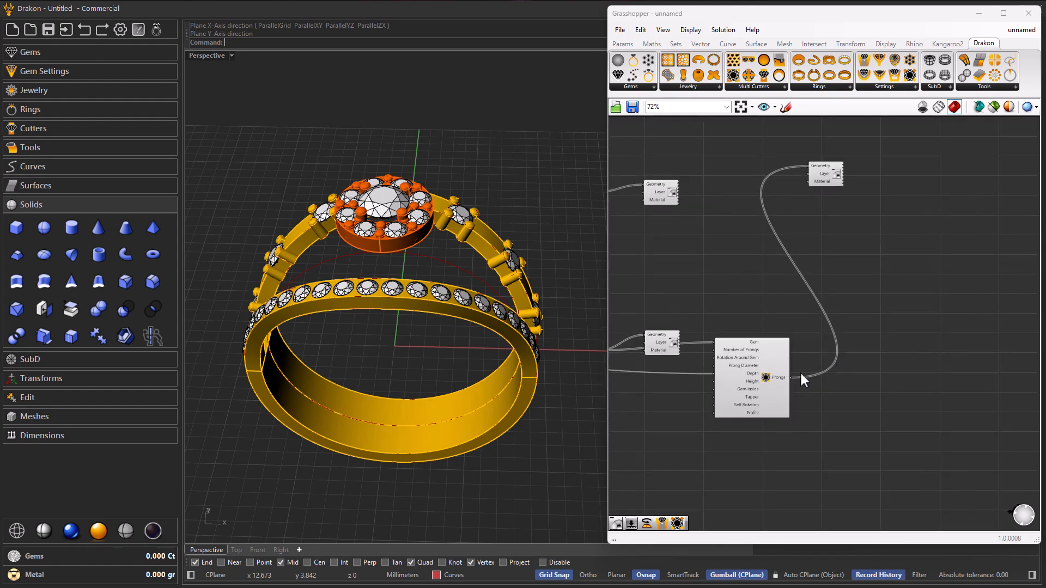
Move the Prongs component down and its Display Material farther out to free space on the canvas
click(756, 382)
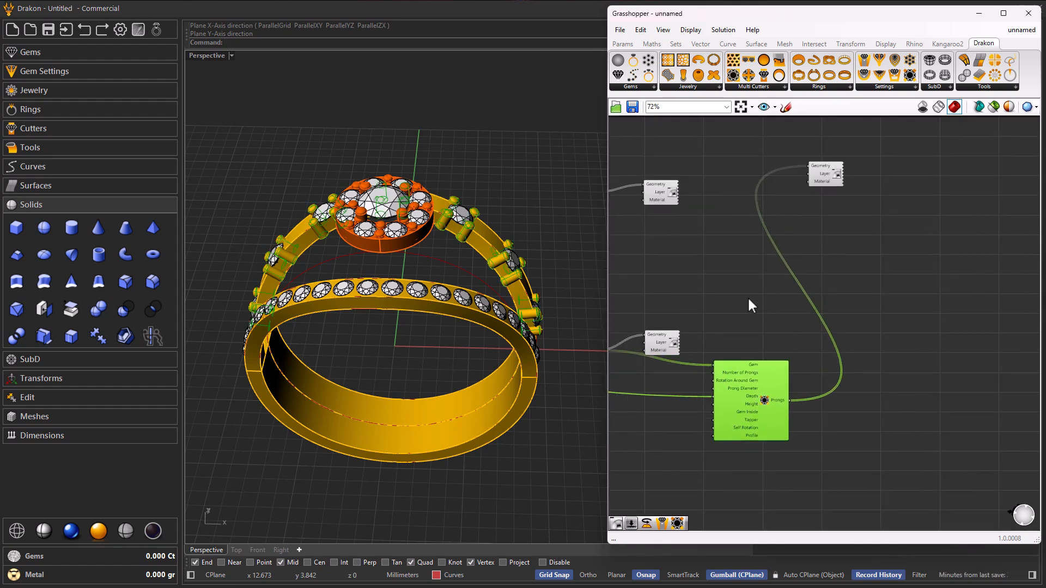
scroll(747, 297, down, 3)
right_drag(747, 295, 799, 336)
click(918, 232)
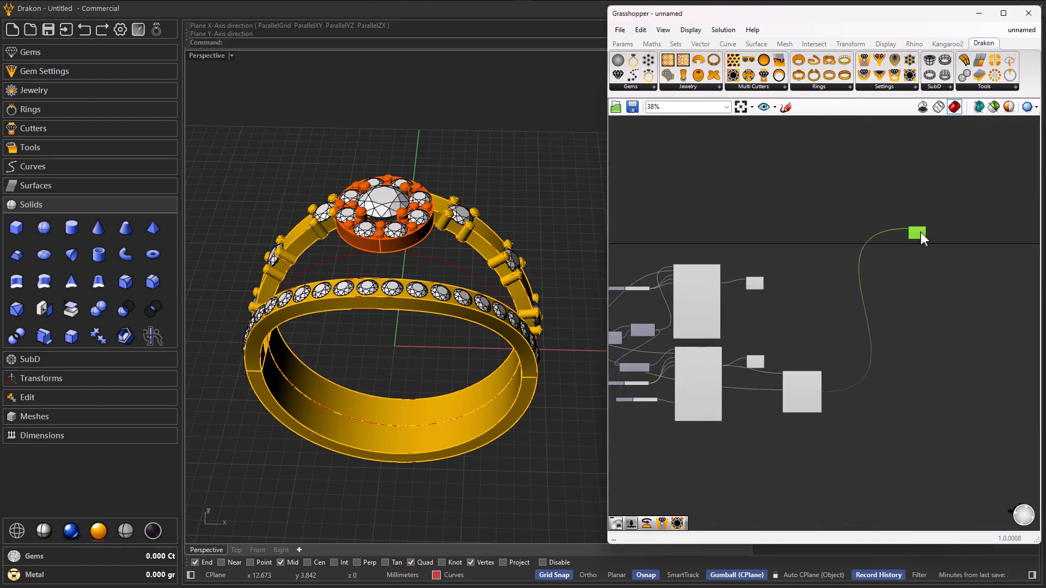
scroll(811, 289, up, 2)
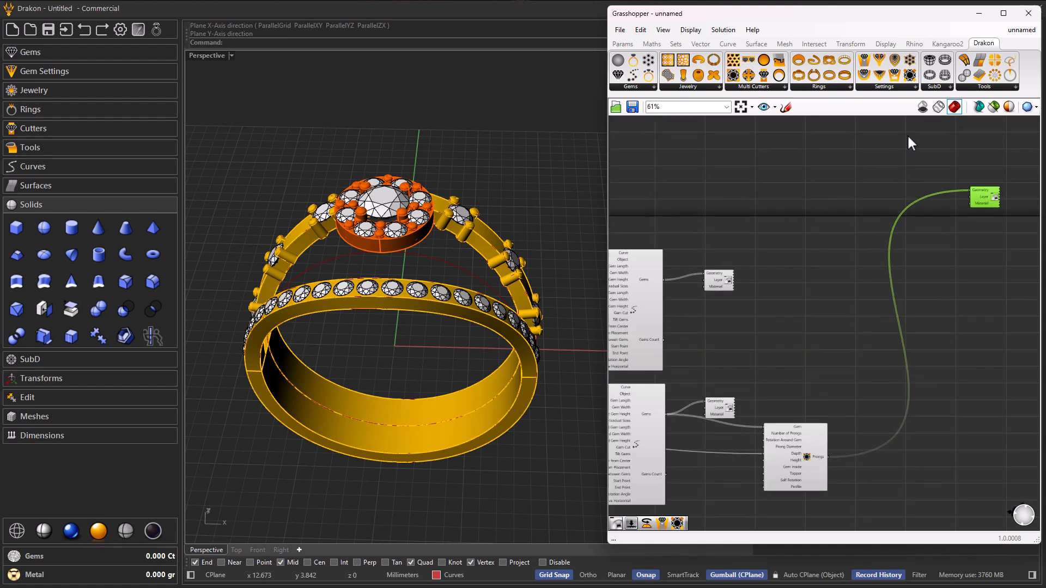
Add a Prongs Row component beside the upper gems component's Display Material
click(889, 87)
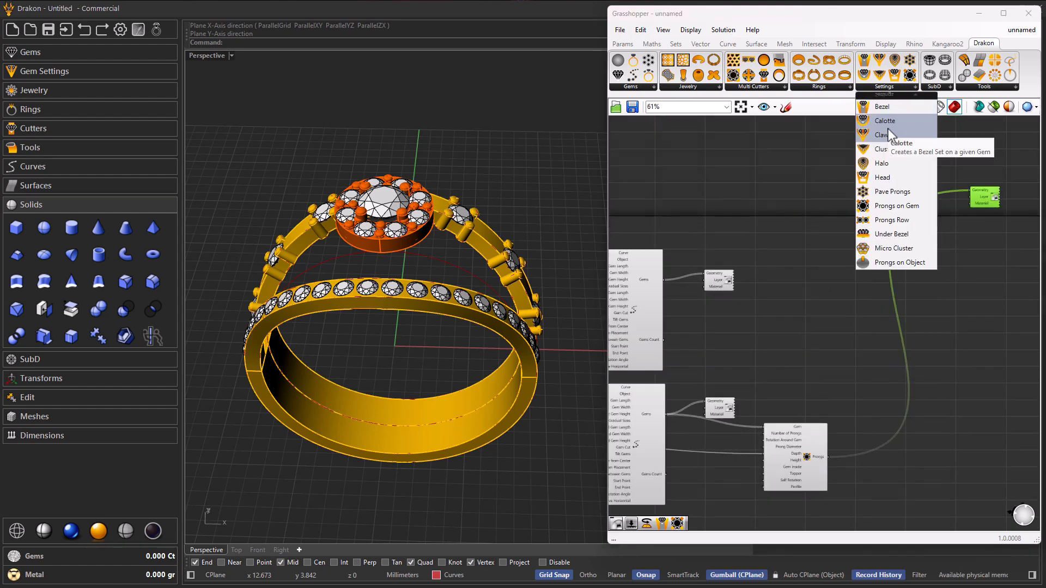
click(889, 223)
click(796, 304)
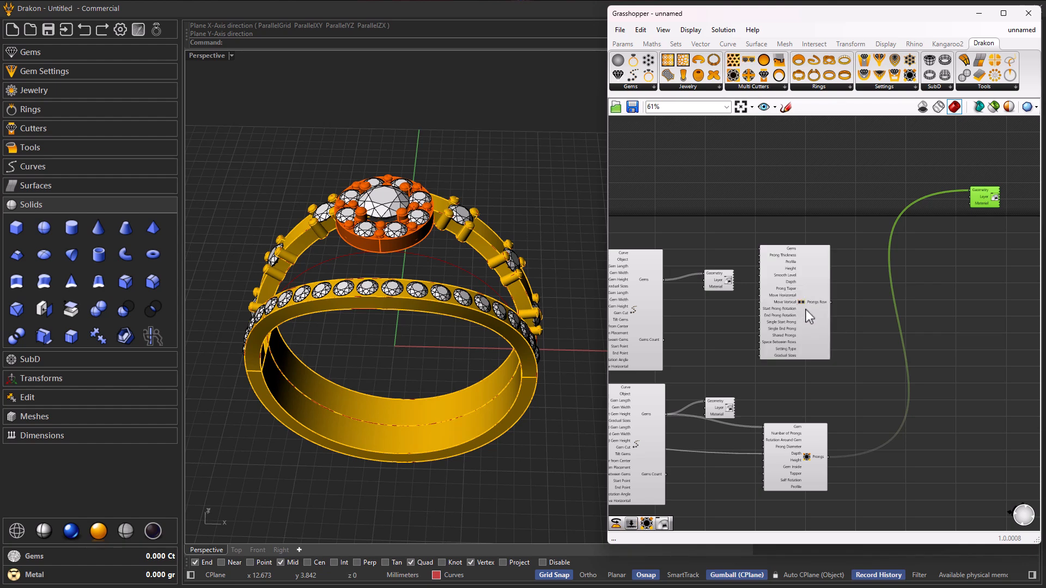
right_drag(760, 307, 846, 275)
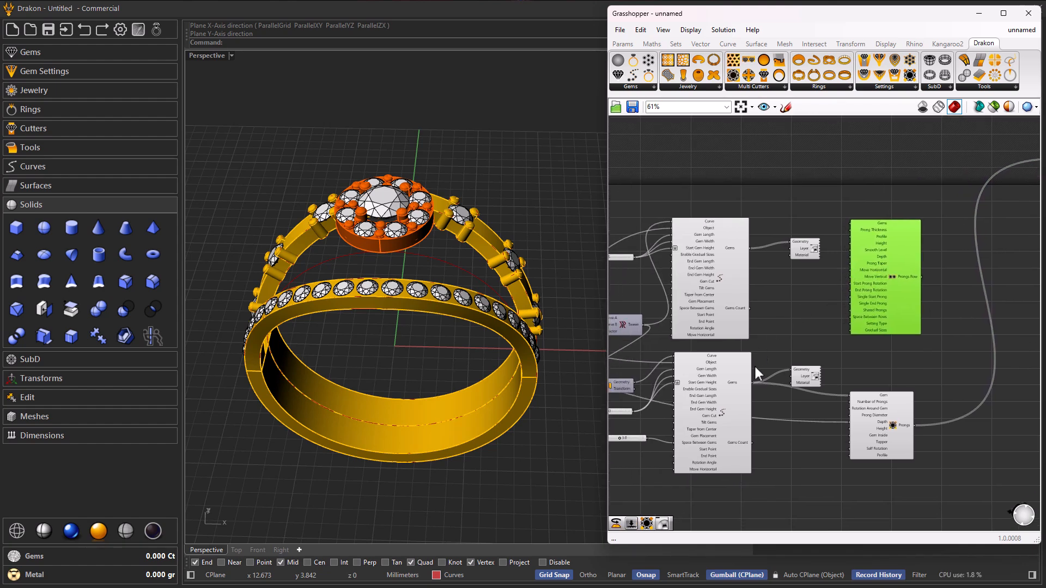
Select both gems components and turn off their preview
drag(727, 486, 704, 303)
middle_click(705, 303)
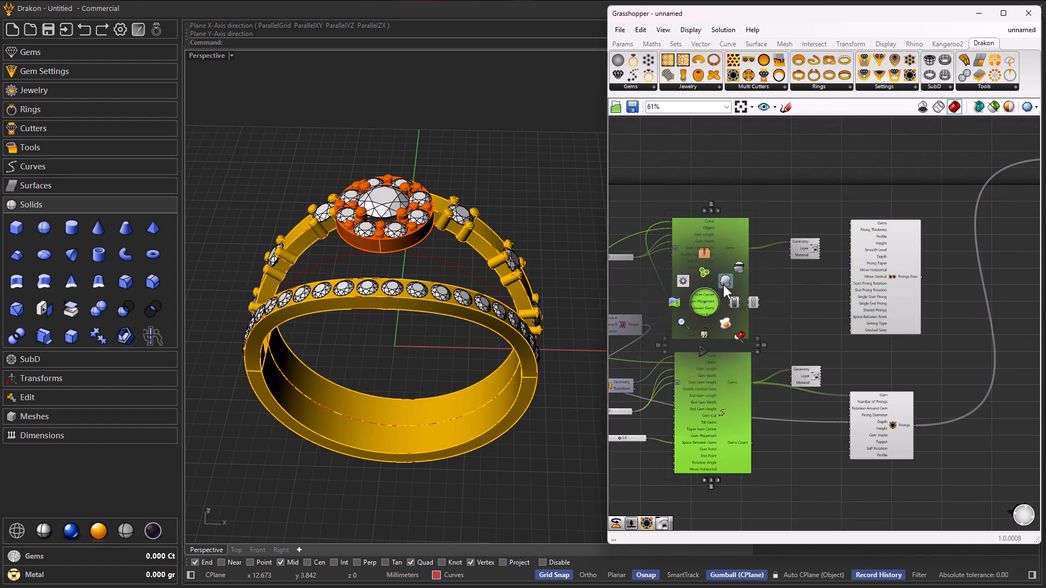
click(738, 267)
mouse_move(522, 345)
right_down()
mouse_move(472, 367)
mouse_move(515, 354)
right_up()
click(813, 307)
Connect the upper component's Gems output to the Gems input of Prongs Row and inspect the prongs up close
scroll(878, 267, up, 3)
click(914, 298)
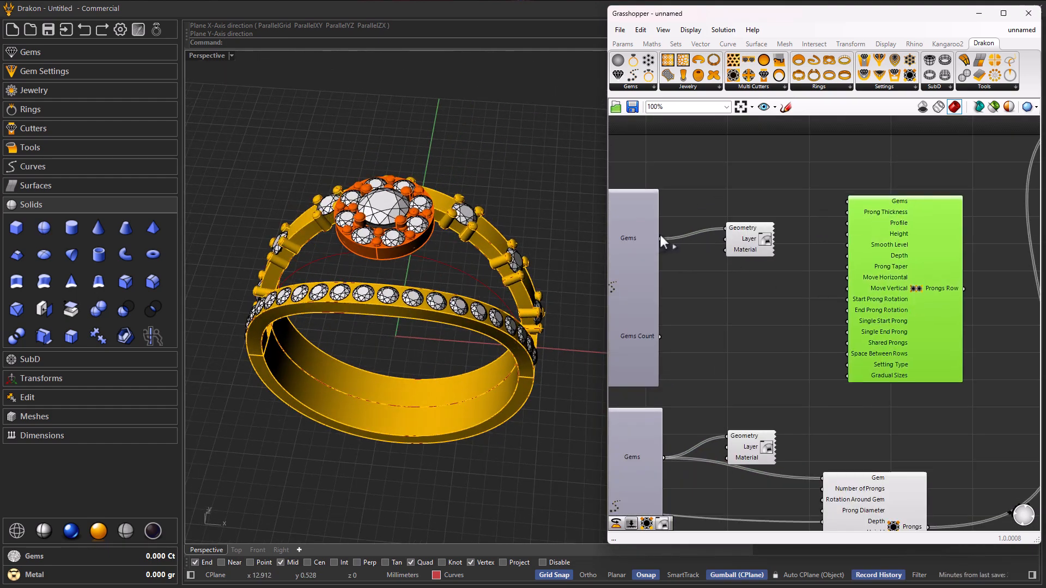
drag(660, 239, 848, 201)
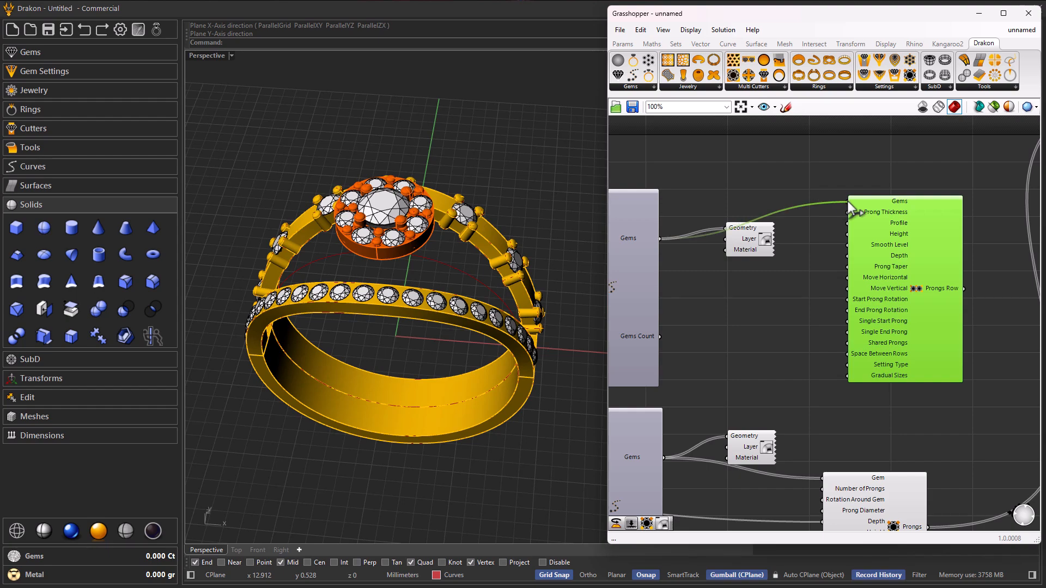
right_drag(577, 351, 446, 310)
scroll(446, 311, up, 5)
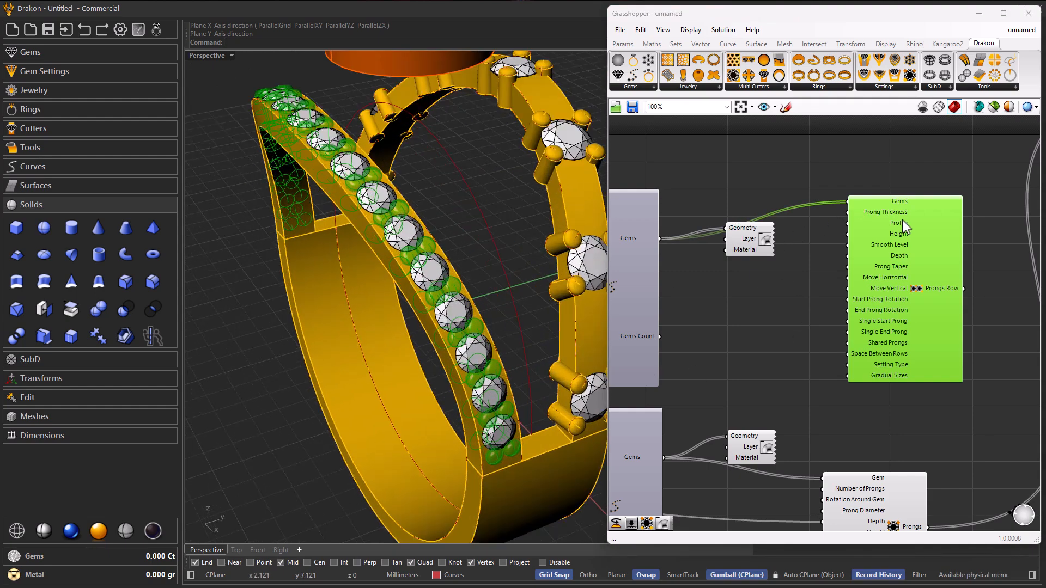
Set the Prong Thickness of the Prongs Row component to 0.5
right_click(890, 215)
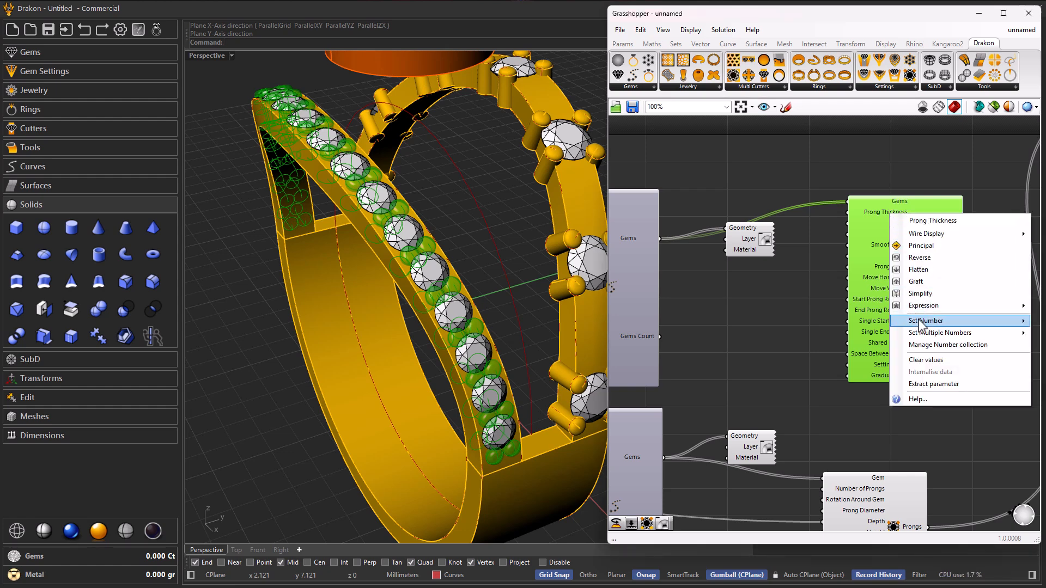
mouse_move(920, 321)
text(5)
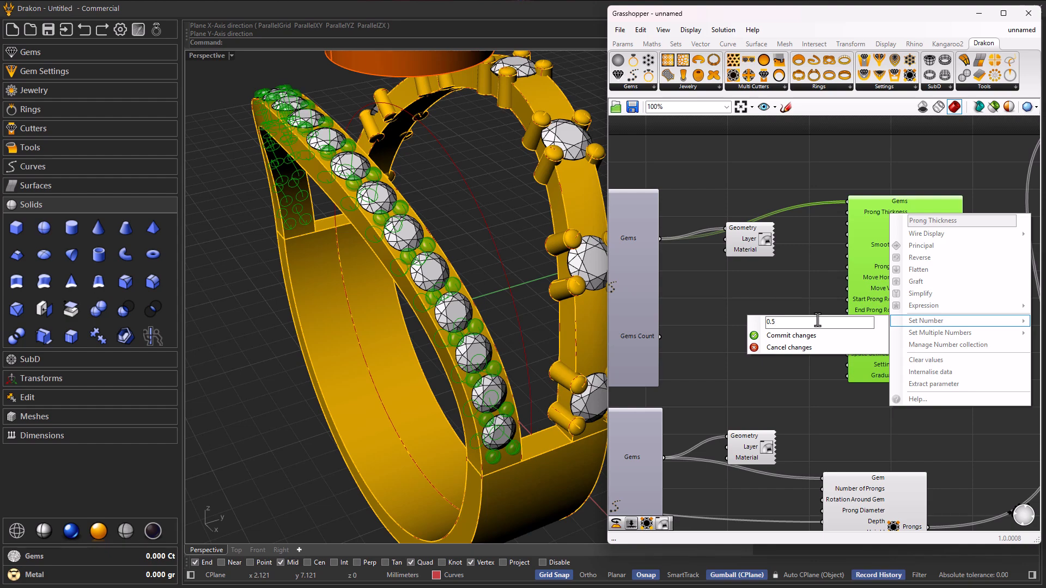
click(784, 335)
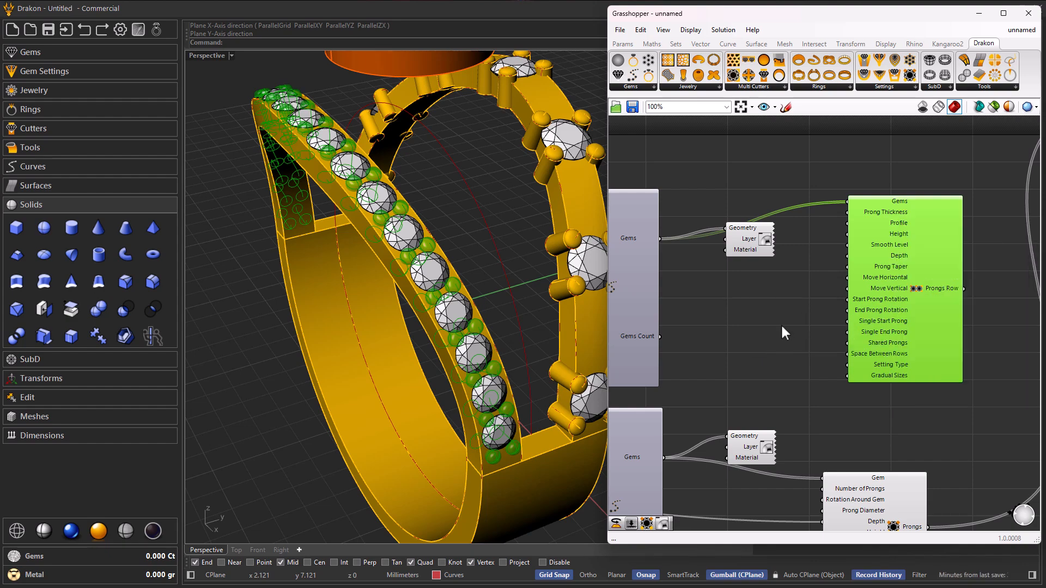
Check the prong length inside the band and set the Prongs Row Depth to 0.6
right_drag(586, 345, 750, 301)
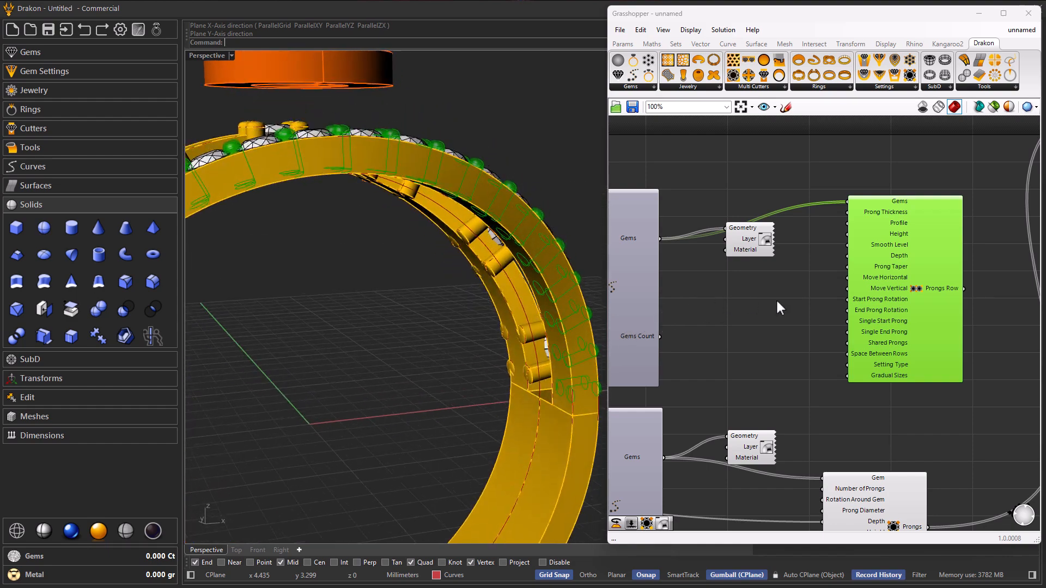
right_click(896, 258)
mouse_move(932, 364)
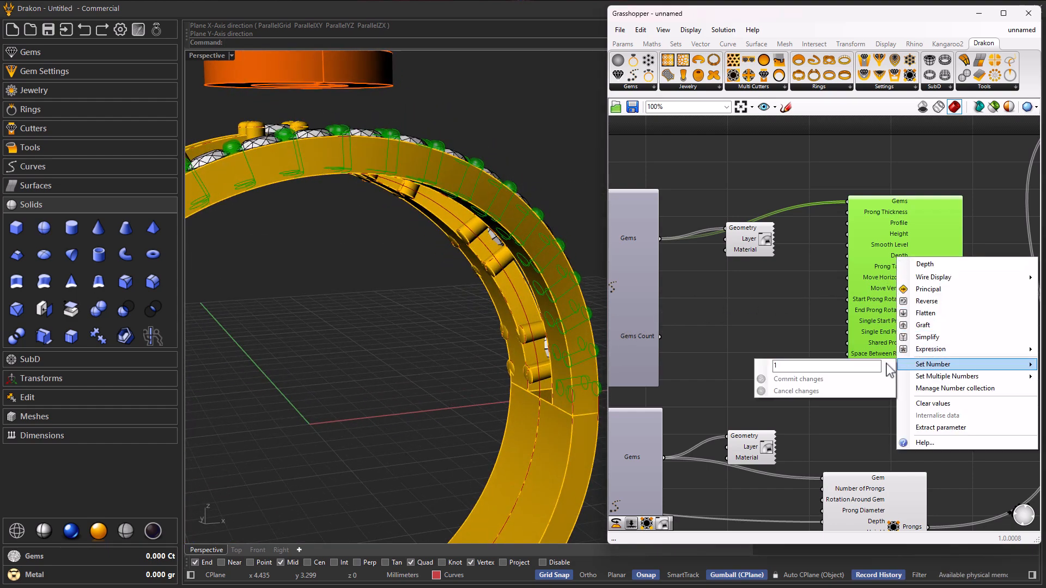
text(0.6)
click(836, 377)
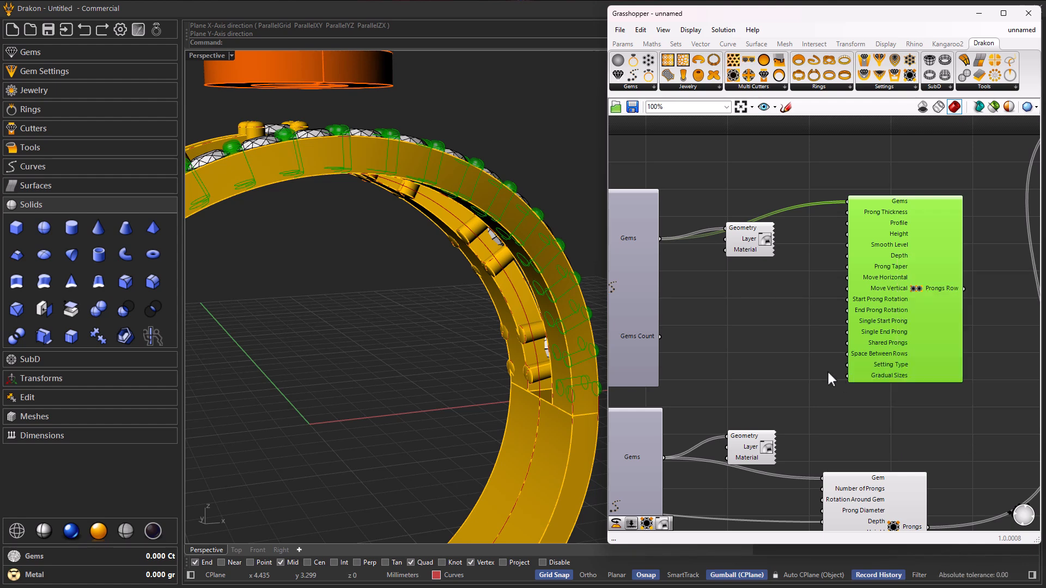
right_drag(571, 325, 482, 333)
click(714, 332)
Set the Prong Taper of the Prongs Row component to 0.1
scroll(917, 329, up, 3)
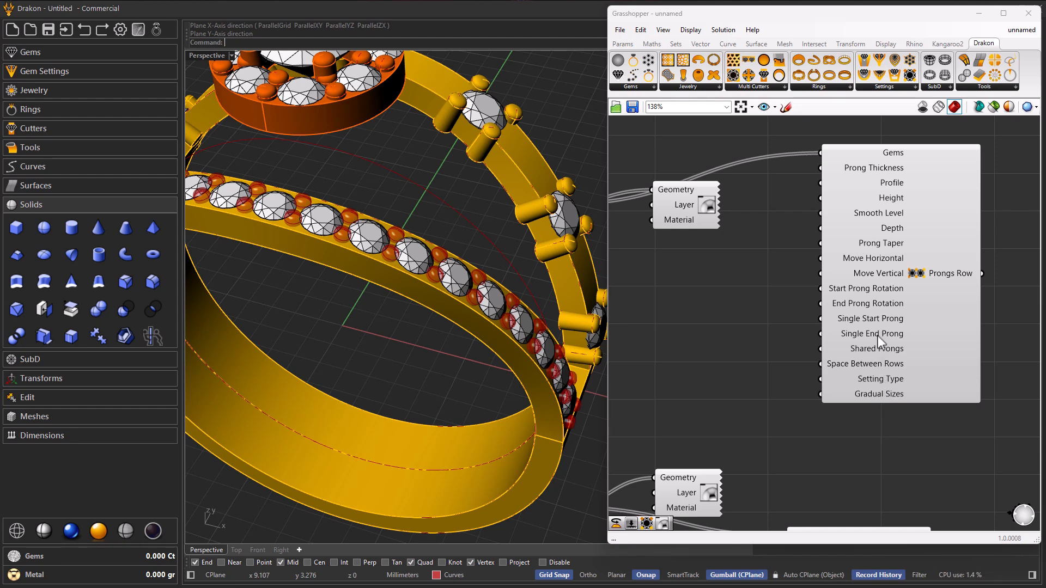
right_click(884, 244)
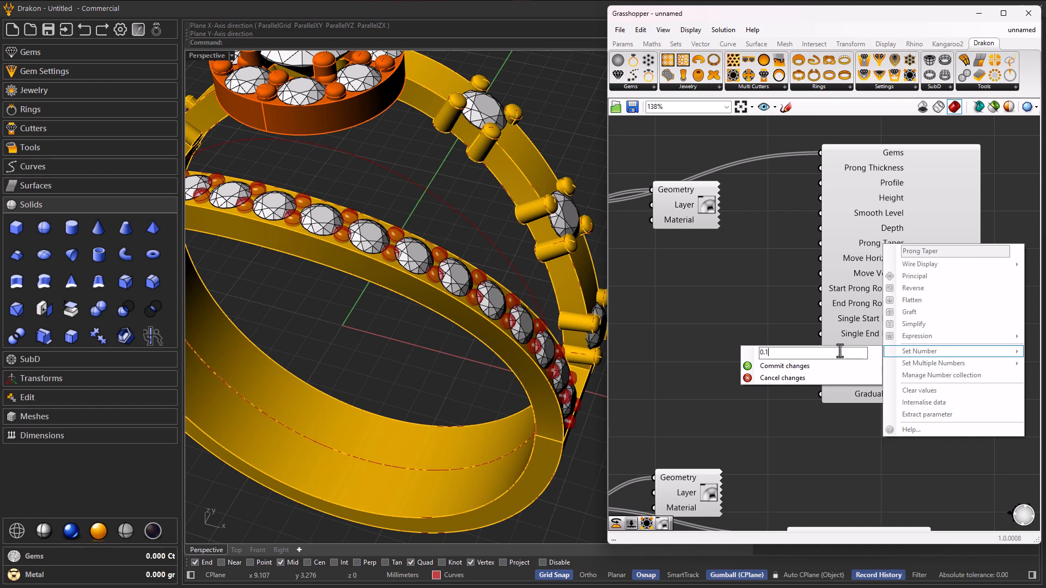
click(780, 366)
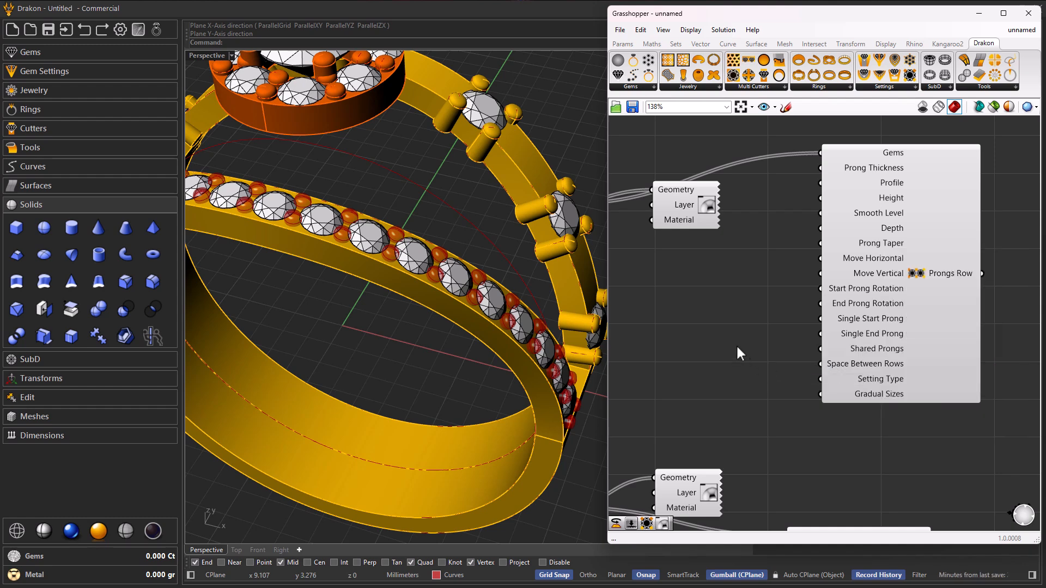
Connect the Prongs Row output to the Geometry input of the prongs' Display Material, keeping the existing Prongs connection
scroll(740, 348, down, 5)
scroll(835, 297, up, 4)
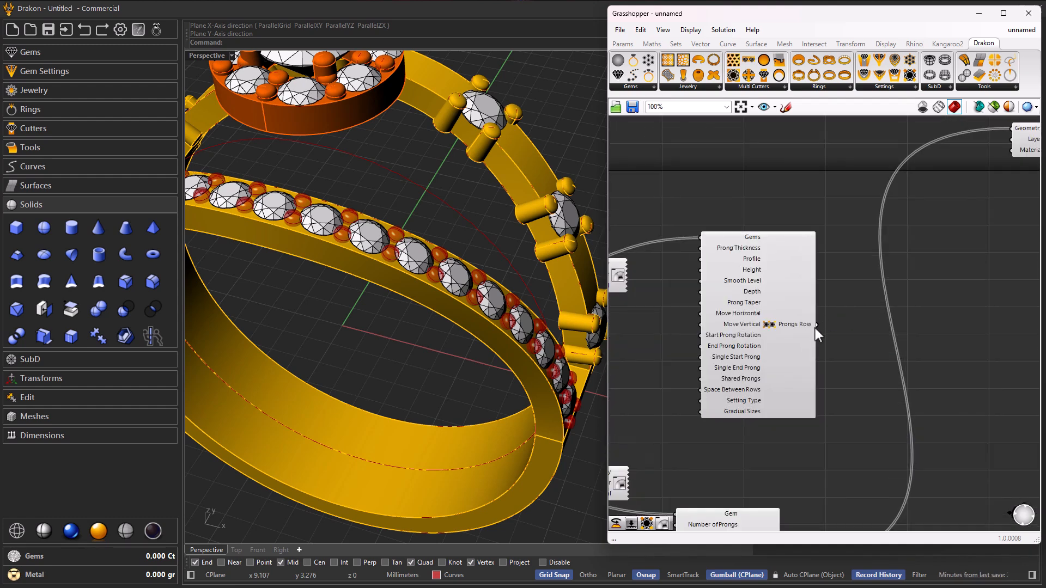
scroll(815, 354, down, 2)
drag(816, 354, 957, 192)
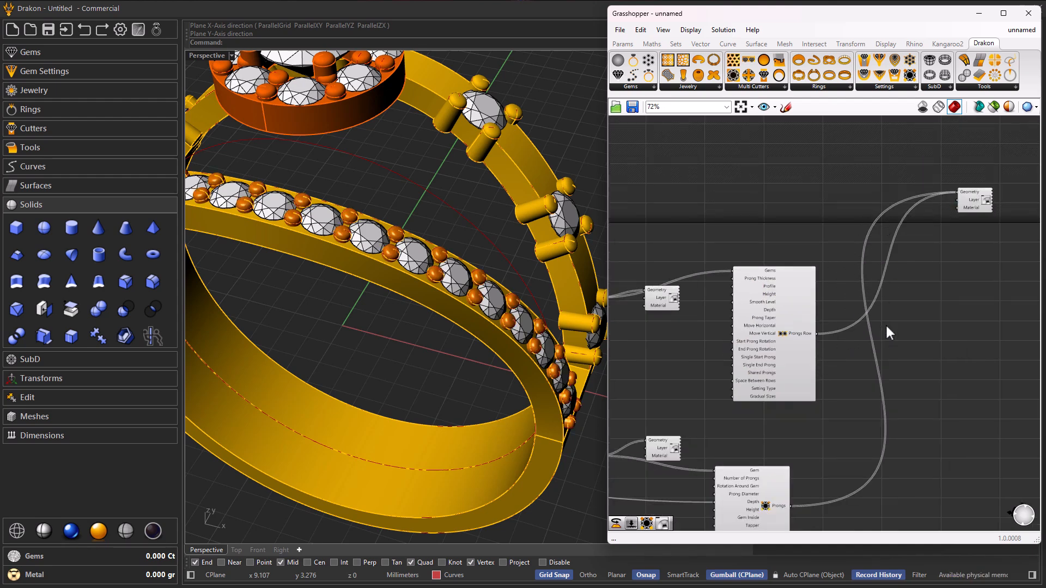
Turn off the preview of the Prongs Row component and of the Prongs component
click(793, 351)
middle_click(773, 331)
click(802, 297)
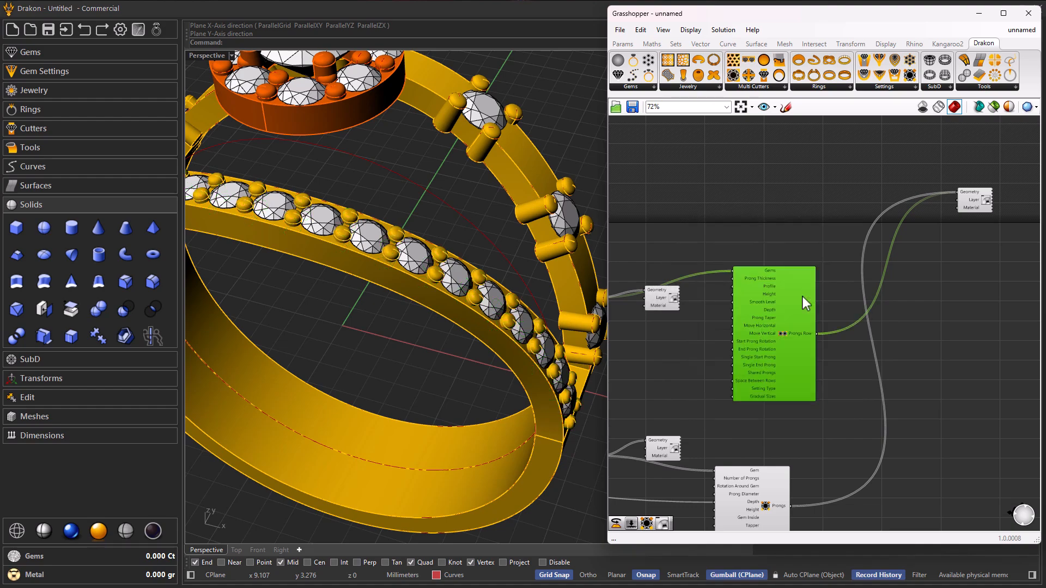
click(793, 212)
scroll(487, 293, down, 5)
mouse_move(487, 293)
right_down()
mouse_move(493, 394)
mouse_move(521, 375)
mouse_move(374, 272)
mouse_move(374, 250)
mouse_move(480, 289)
right_up()
right_drag(721, 364, 734, 229)
click(776, 368)
middle_click(776, 368)
click(806, 335)
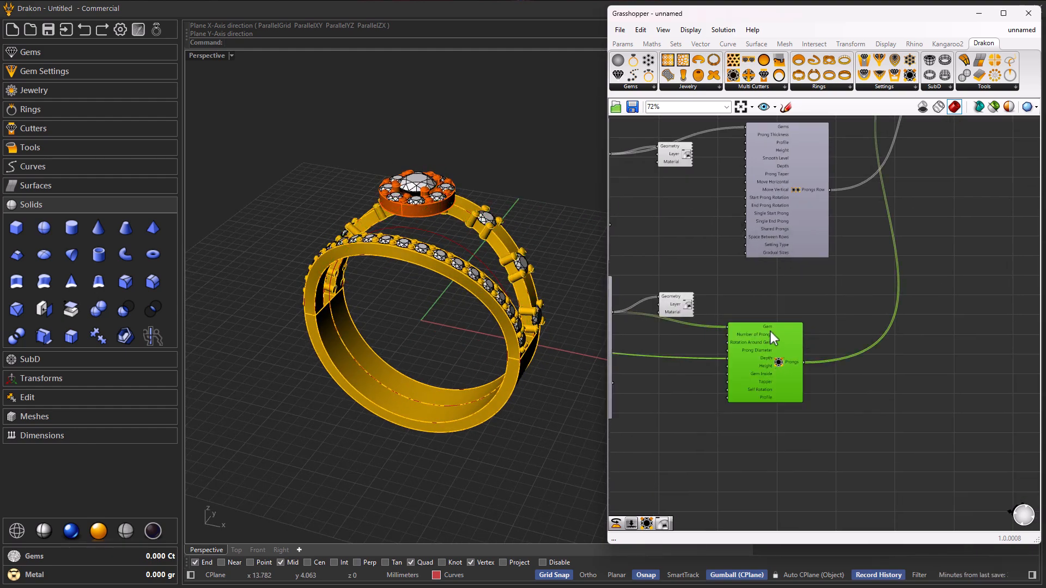
Inspect the ring's gems and prongs on both bands from several angles
right_drag(497, 262, 506, 357)
scroll(420, 335, up, 4)
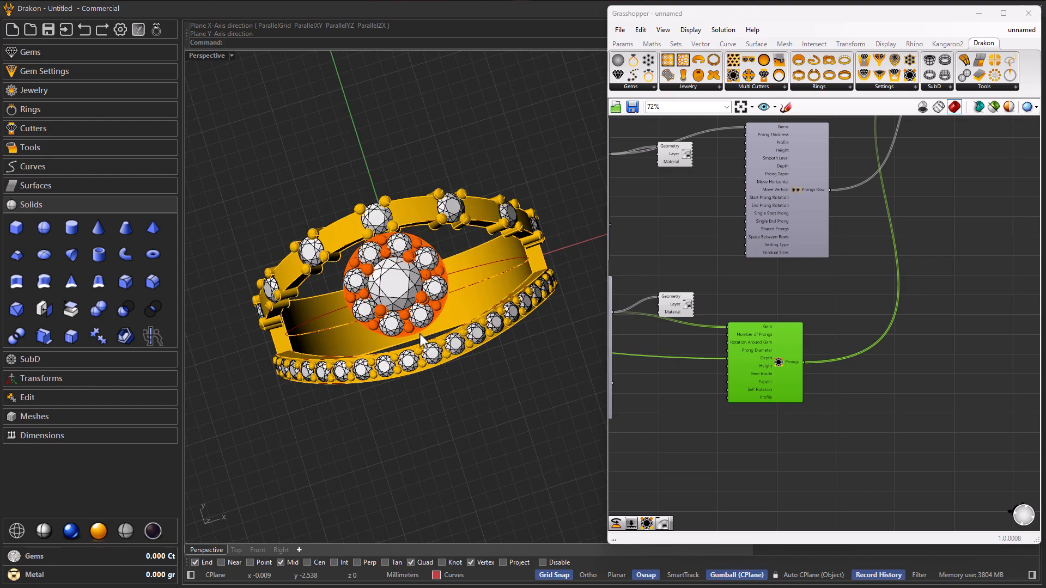
scroll(414, 351, down, 2)
right_drag(390, 362, 422, 253)
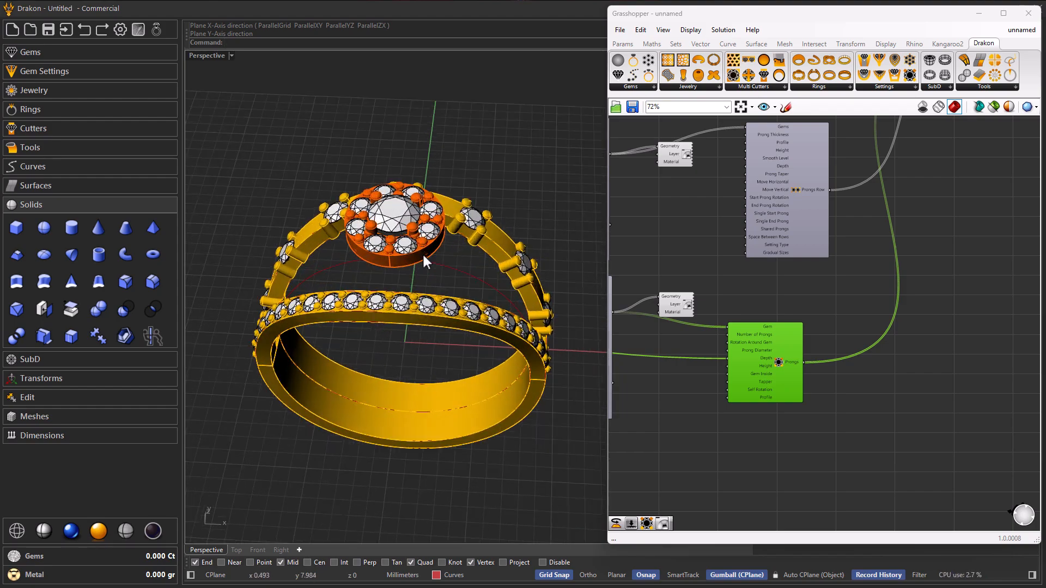
right_drag(410, 342, 603, 315)
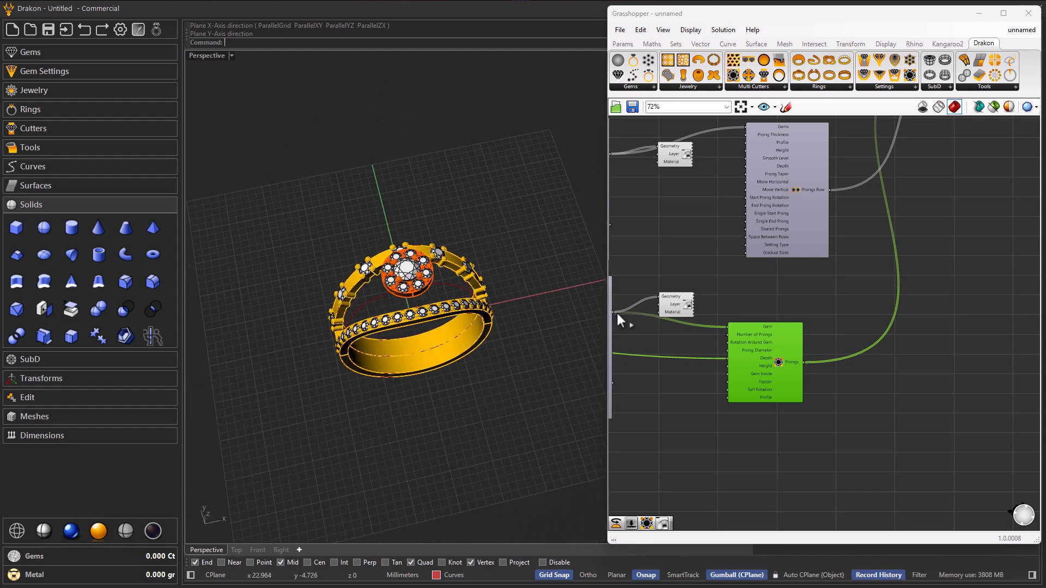
Place a Ring Rail component on the canvas just beyond the band's Prongs Row and Prongs components
scroll(672, 309, down, 4)
scroll(801, 249, up, 3)
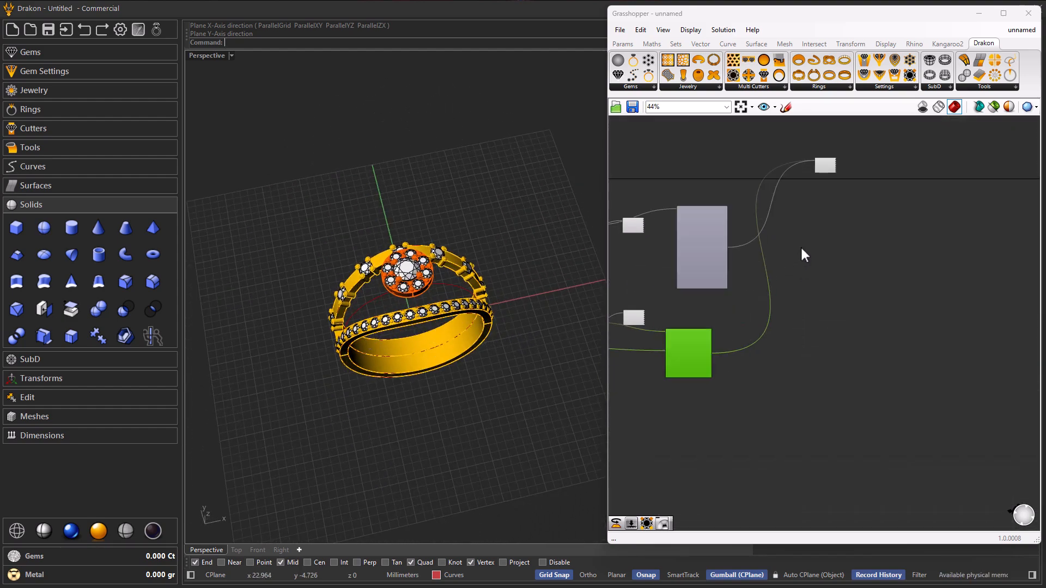
right_drag(329, 325, 396, 330)
scroll(420, 278, up, 4)
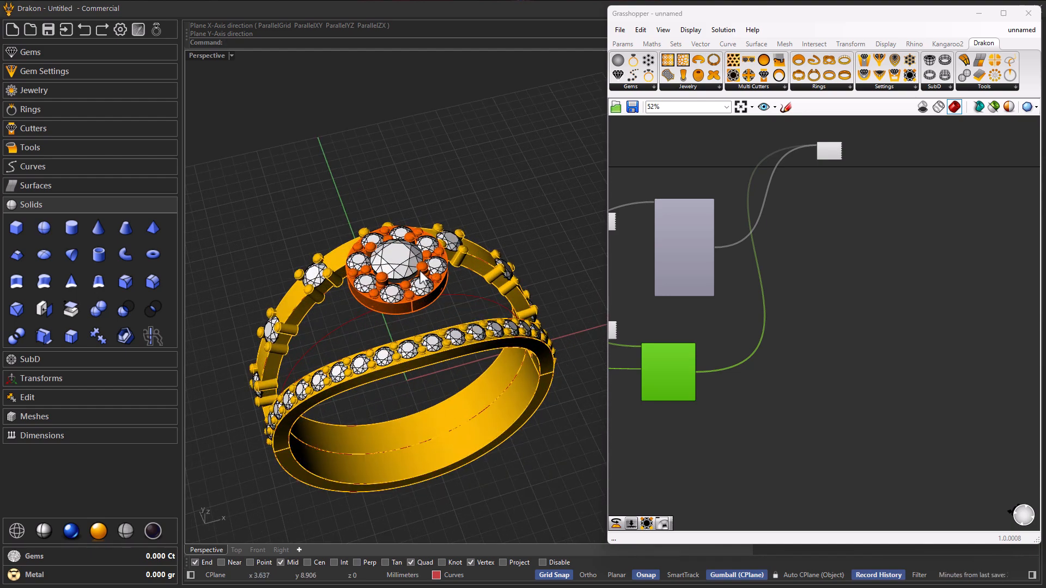
scroll(782, 321, down, 4)
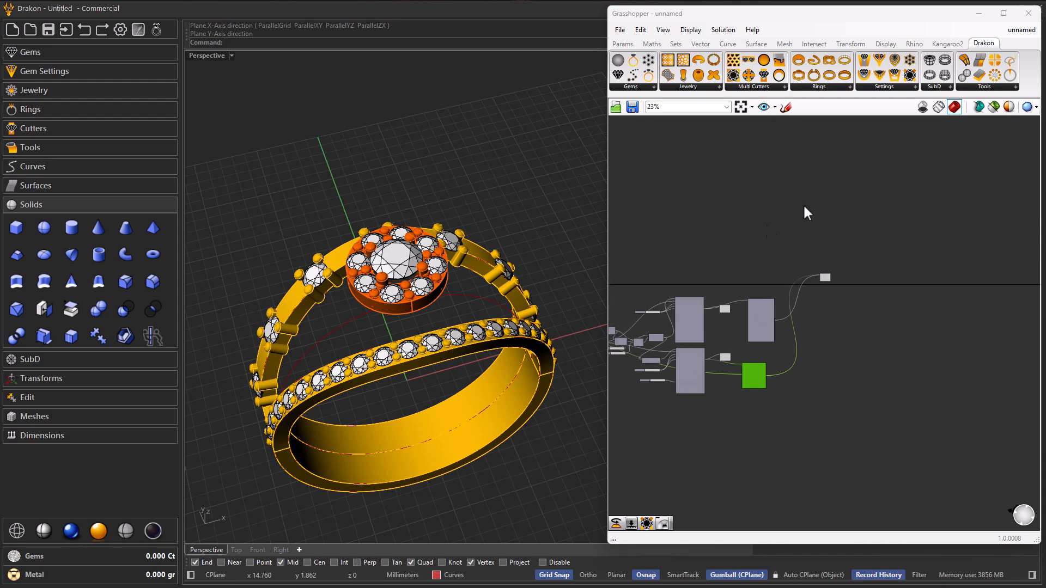
click(840, 89)
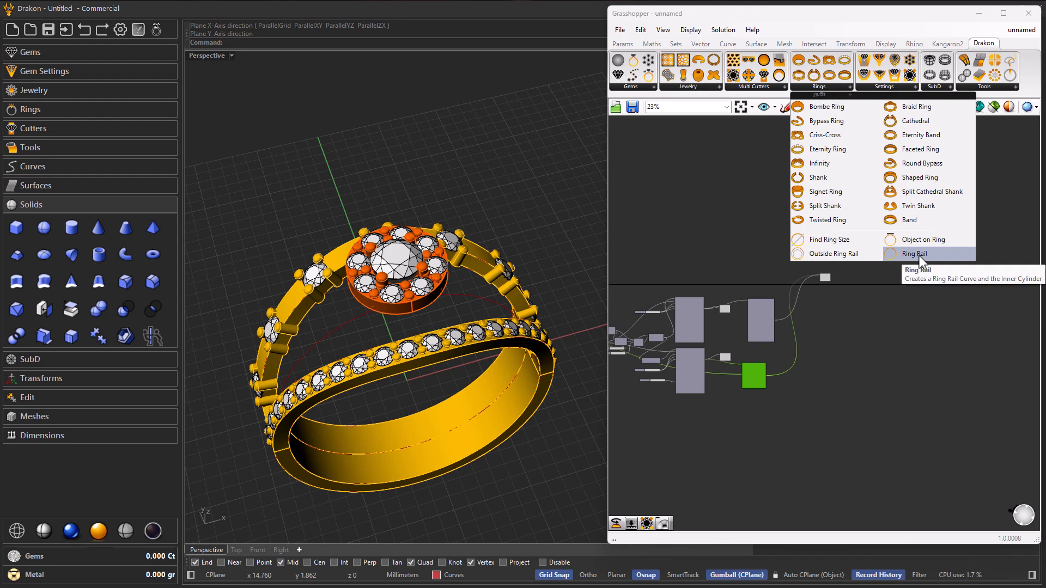
drag(919, 256, 864, 327)
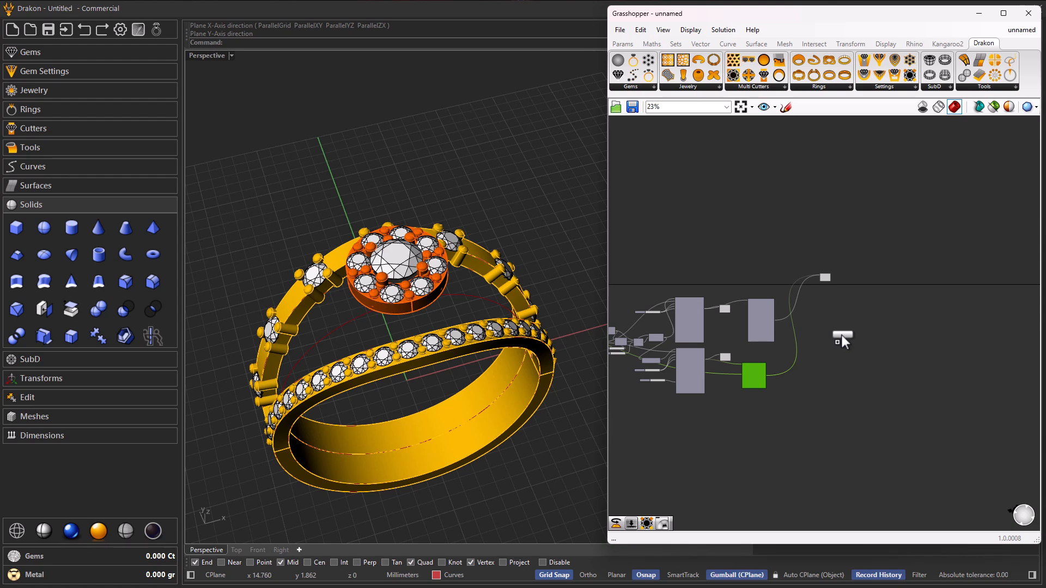
click(841, 341)
scroll(841, 341, up, 5)
double_click(844, 315)
scroll(637, 320, up, 4)
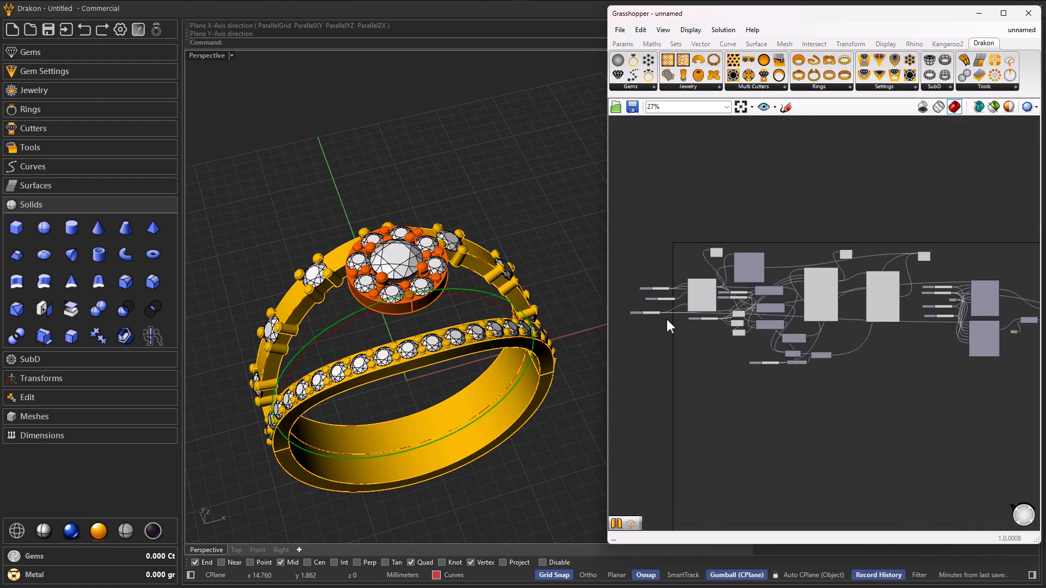
Rename the number slider feeding the center gem component's Ring Size input as "Ring Size"
scroll(654, 318, up, 8)
click(659, 303)
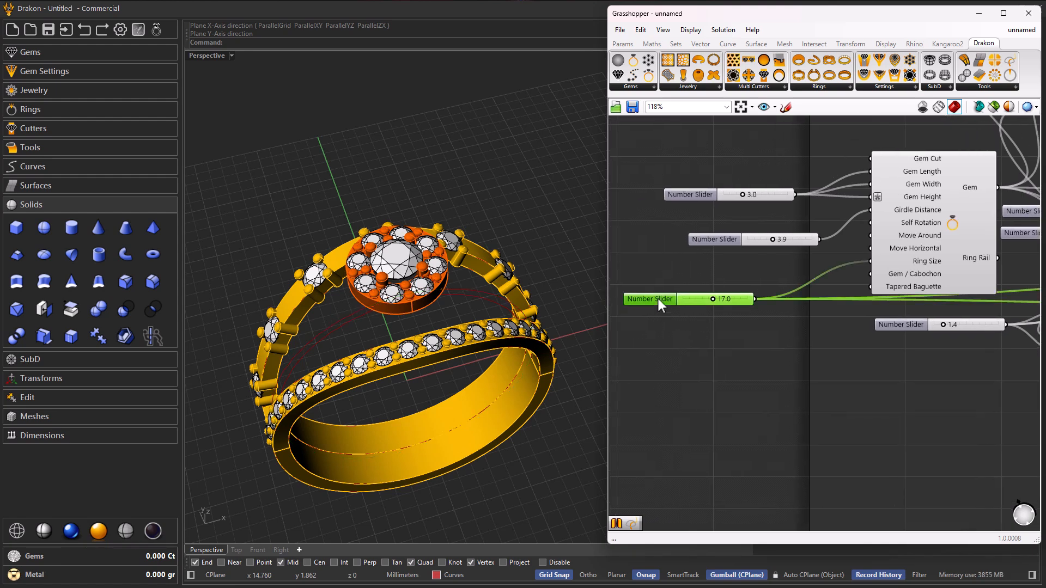
right_click(659, 303)
drag(733, 304, 669, 304)
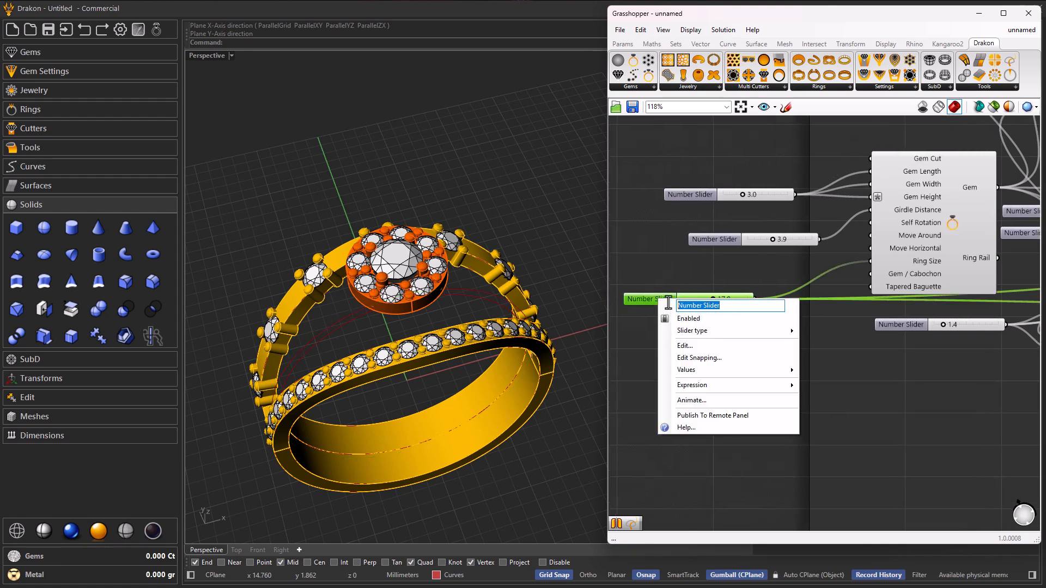
text(Ring)
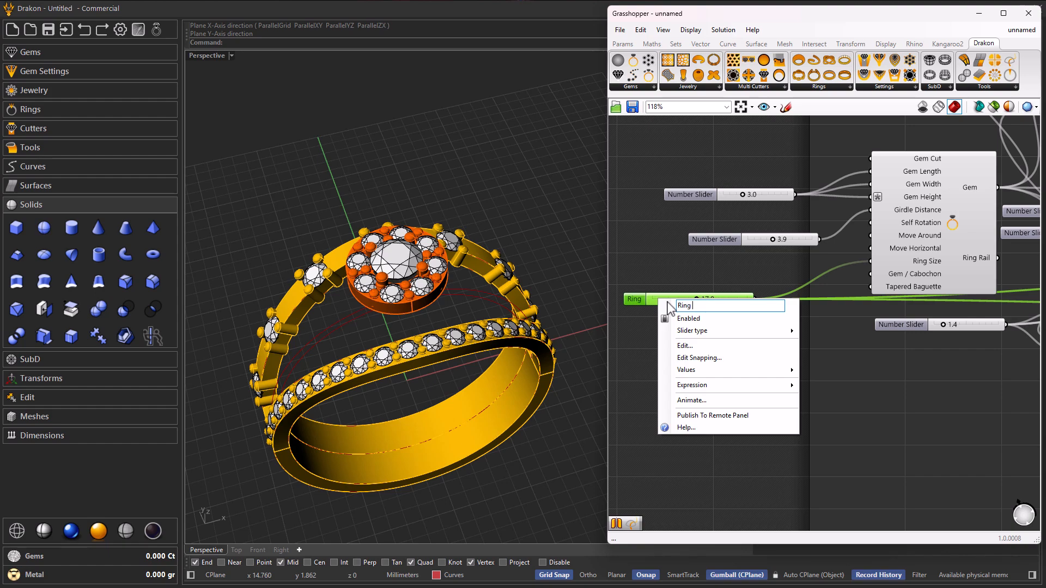
text( Size)
key(Return)
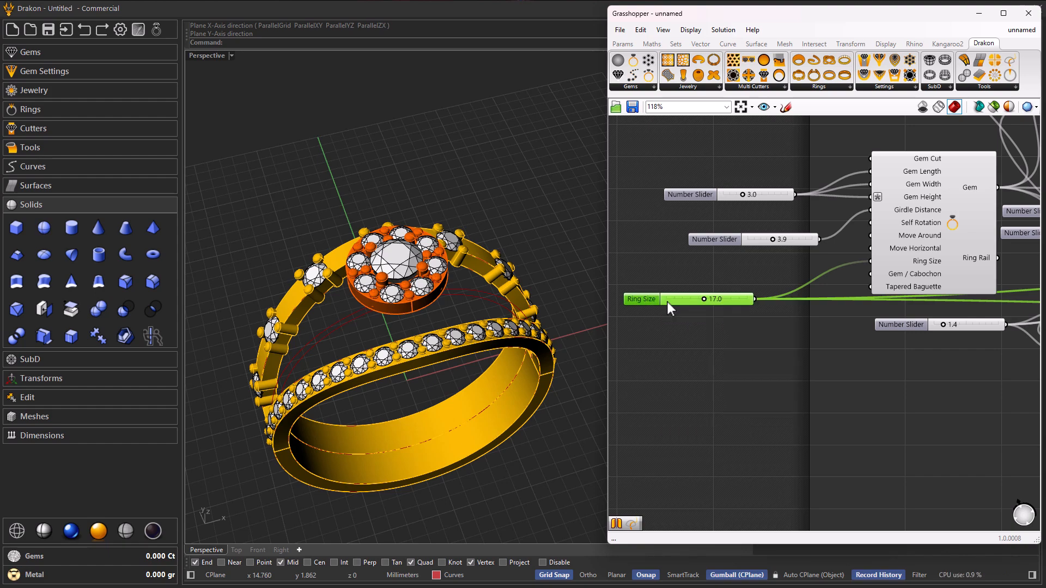
Connect the Ring Size slider to the Ring Size input of the new Ring Rail component
scroll(782, 350, down, 10)
scroll(821, 366, down, 1)
drag(821, 365, 895, 284)
scroll(986, 356, up, 10)
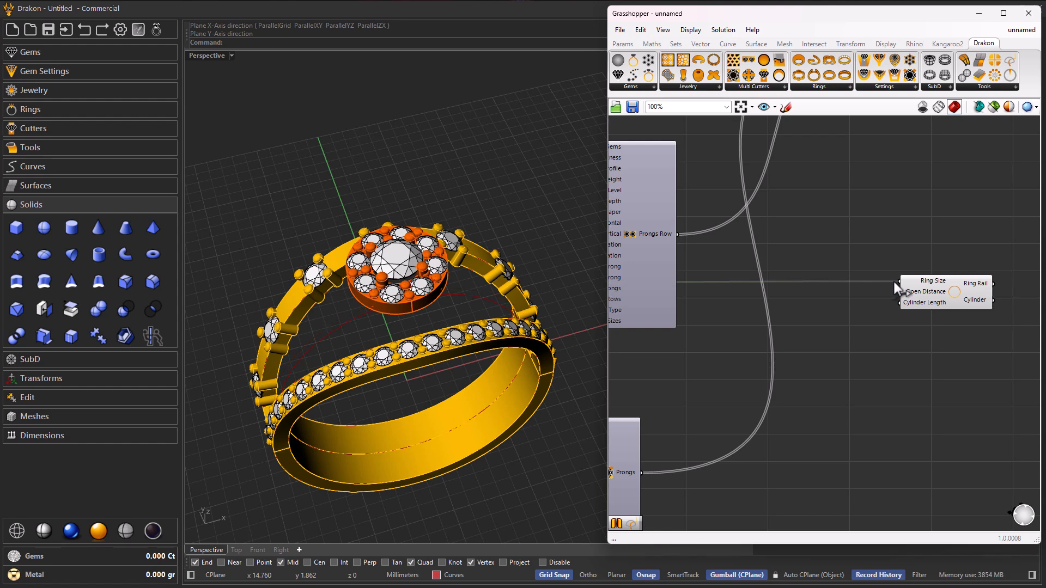
drag(957, 292, 948, 288)
scroll(916, 325, down, 8)
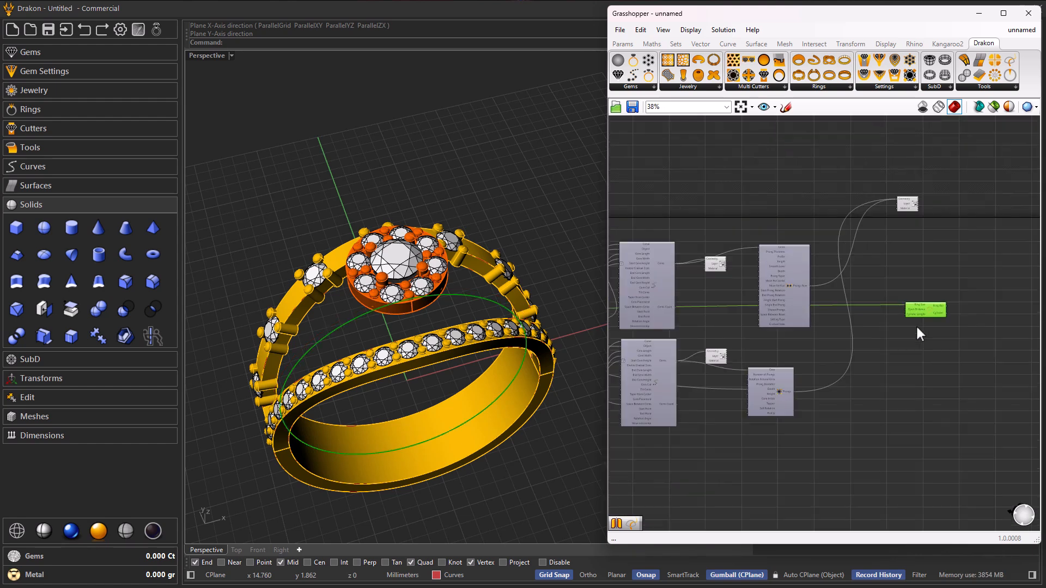
Turn off the preview of the center gem component and of the halo's gem component with the Gems Count output
scroll(675, 316, up, 4)
click(679, 318)
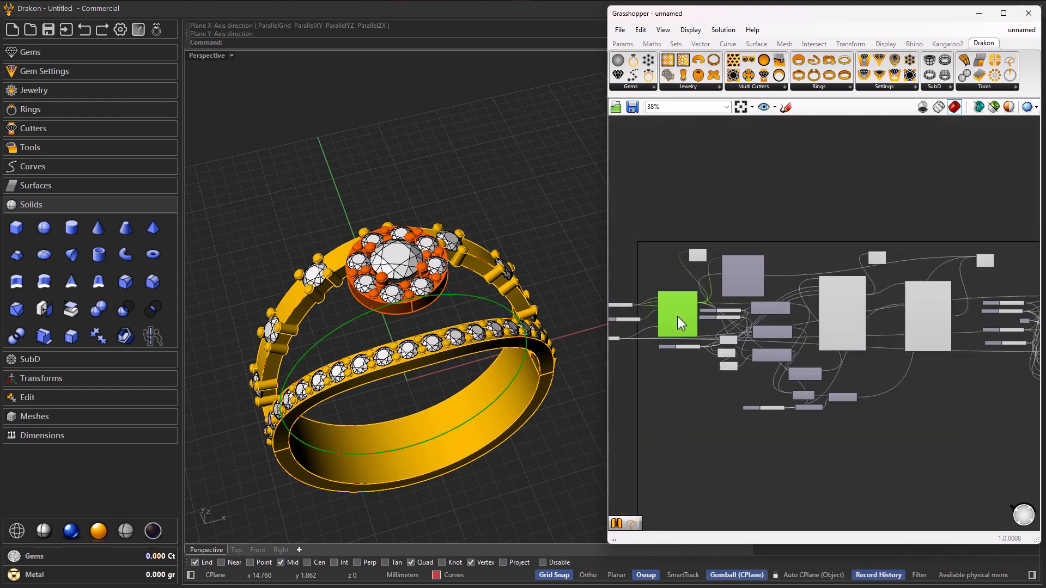
middle_click(677, 316)
click(714, 280)
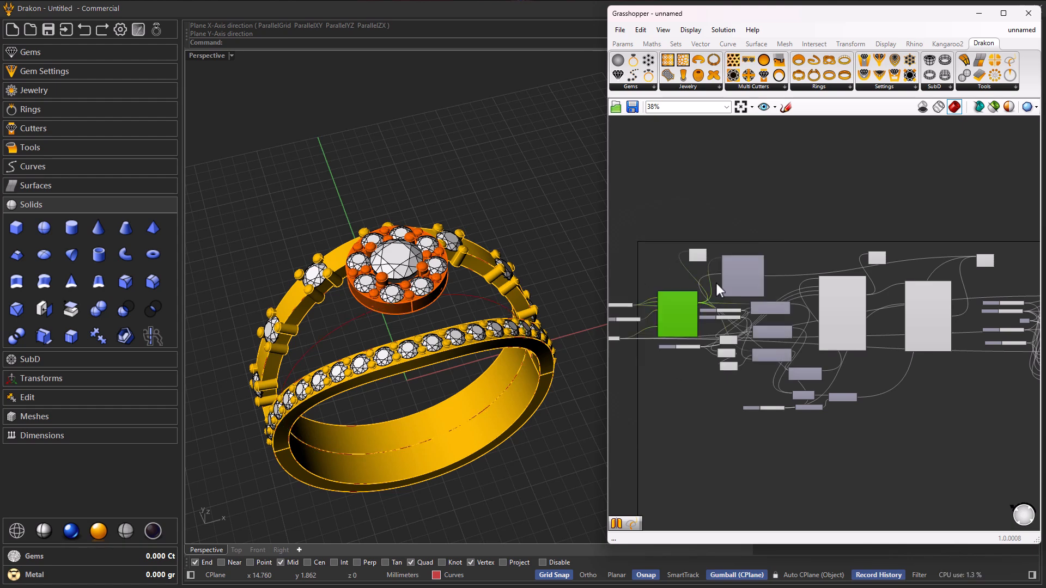
scroll(743, 319, up, 5)
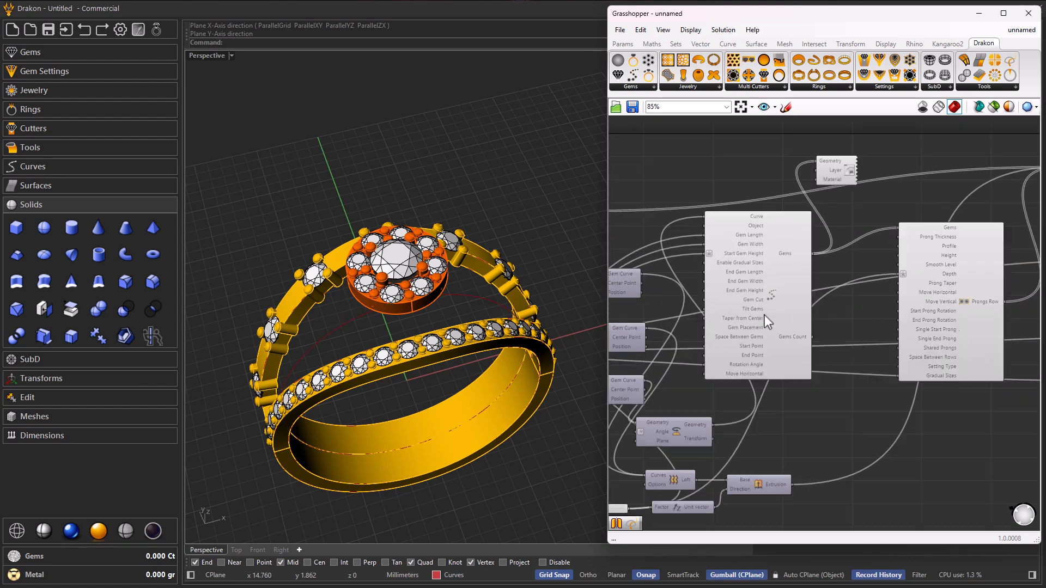
click(765, 309)
middle_click(766, 308)
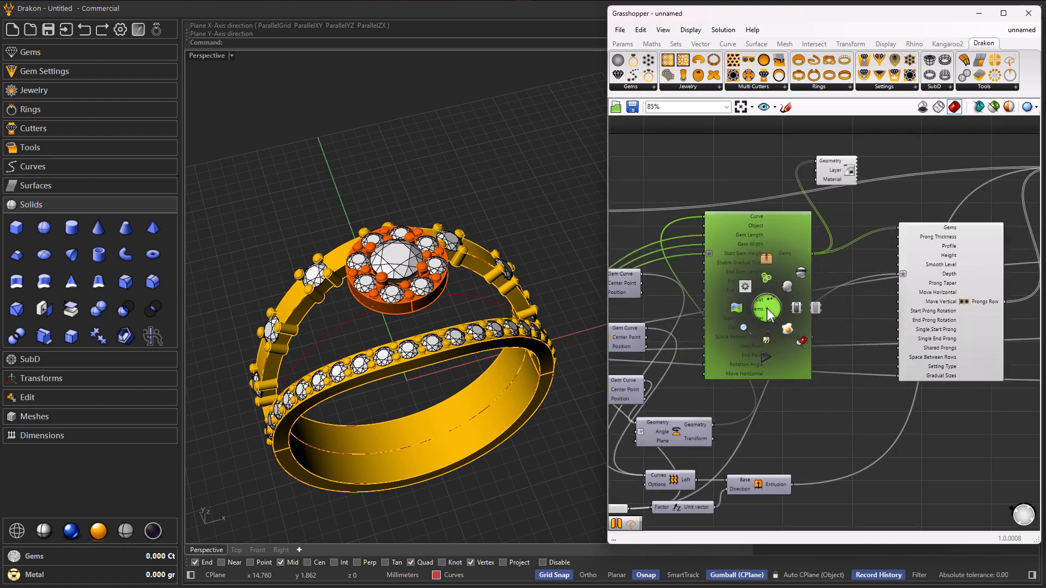
click(802, 277)
Turn off the preview of the halo's Prongs Row component and of the Solid Difference component that outputs the band
right_drag(847, 326, 716, 317)
click(829, 299)
middle_click(829, 298)
scroll(808, 315, down, 2)
right_drag(571, 365, 468, 327)
scroll(730, 365, down, 5)
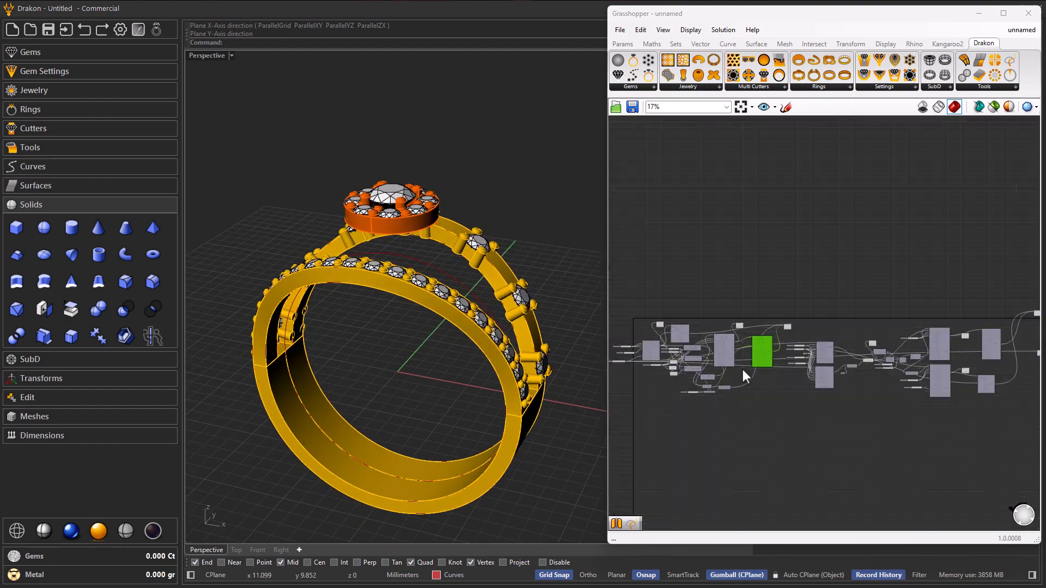
right_drag(956, 393, 824, 367)
scroll(738, 348, up, 5)
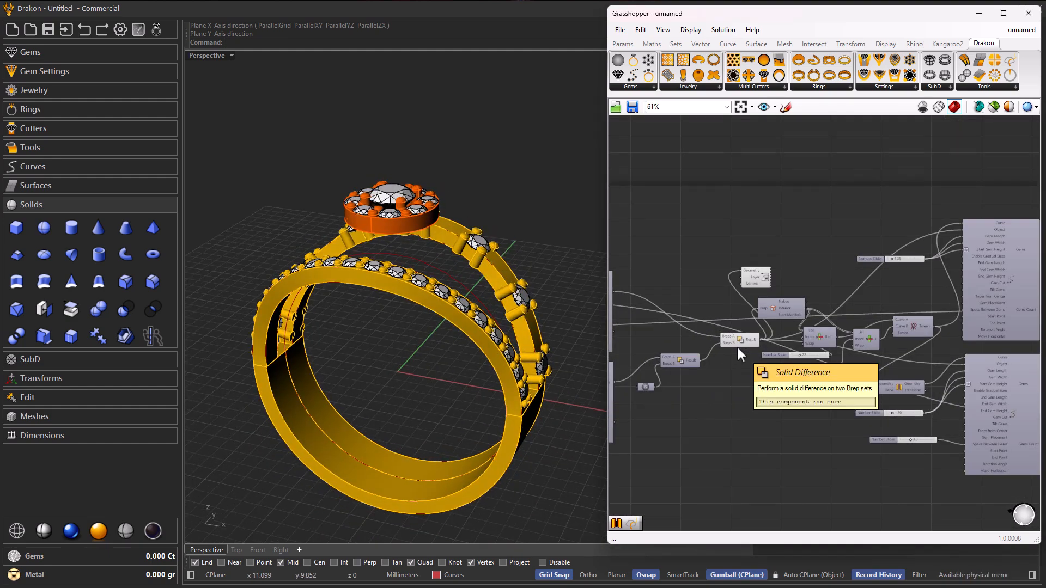
click(744, 337)
middle_click(740, 342)
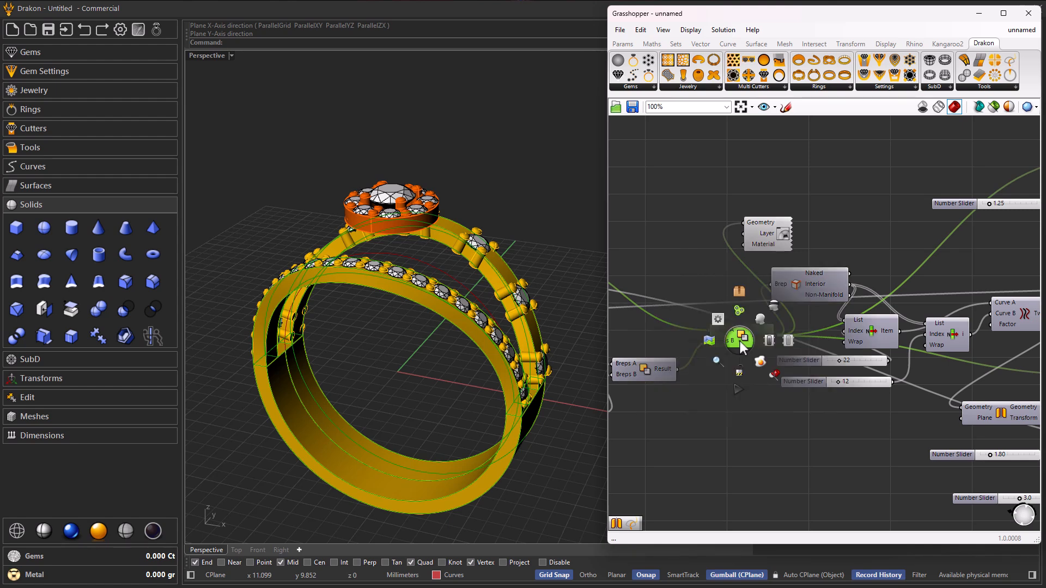
click(774, 308)
Move the new Ring Rail component slightly upward on the canvas
scroll(708, 376, down, 5)
scroll(951, 374, up, 6)
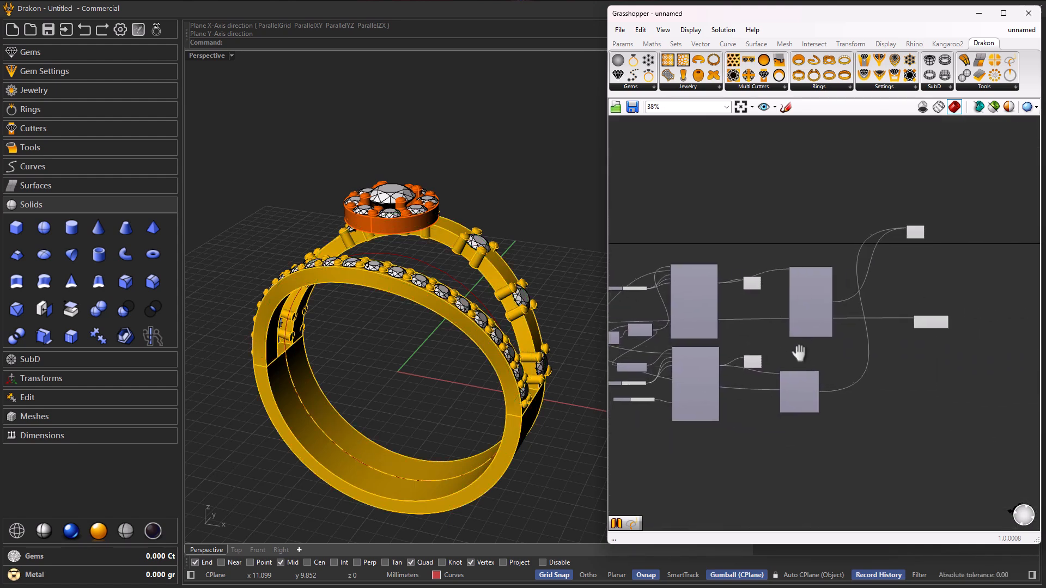
mouse_move(851, 348)
mouse_down()
mouse_move(872, 325)
mouse_move(867, 334)
mouse_up()
scroll(819, 361, up, 2)
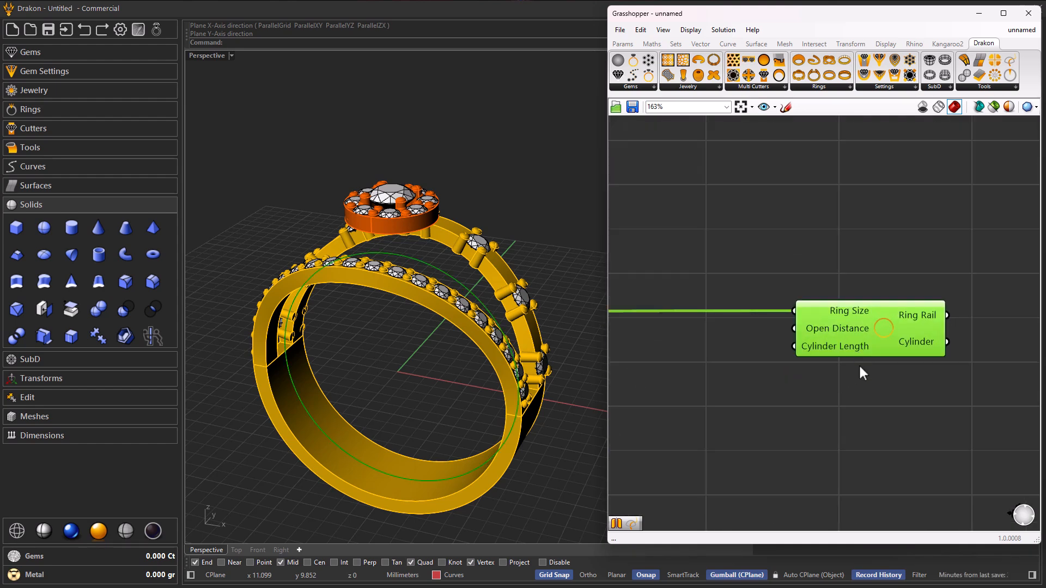
scroll(848, 348, down, 6)
drag(903, 339, 892, 327)
Add a curve Length component above the halo components and connect the center gem component's Ring Rail output to its Curve input
scroll(896, 339, down, 10)
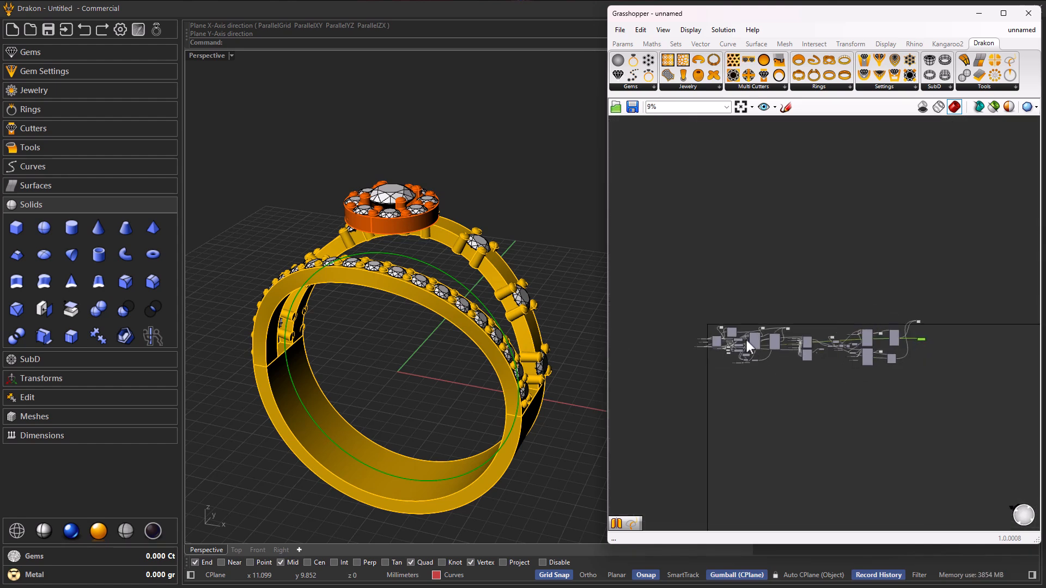
scroll(746, 340, up, 10)
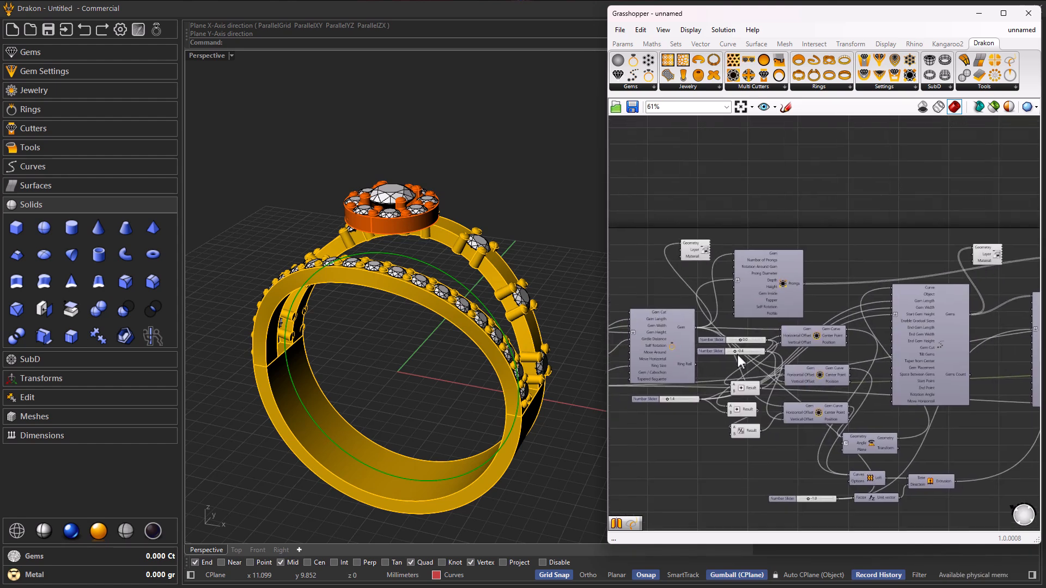
double_click(838, 221)
text(leng)
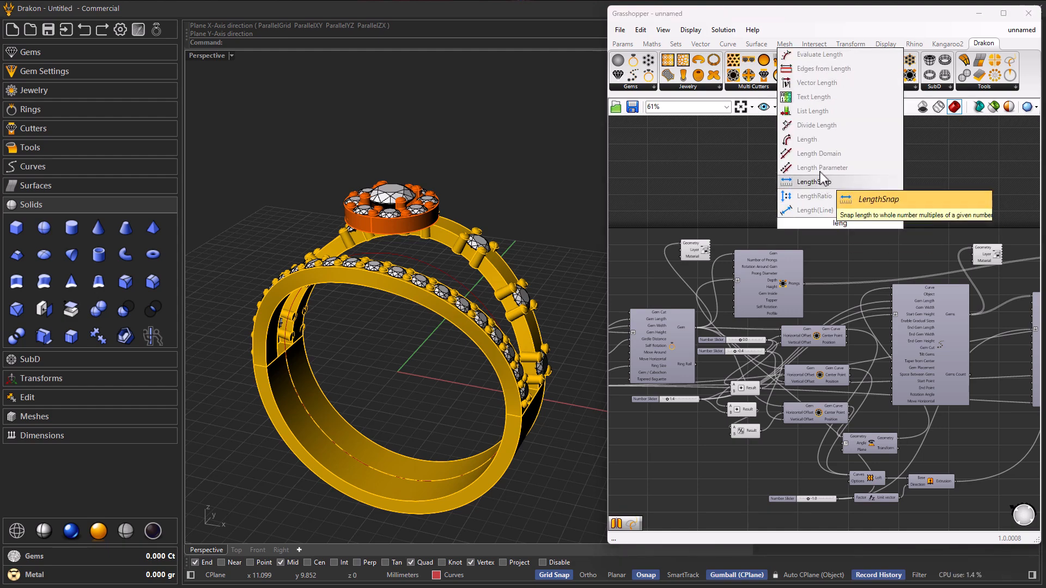
click(813, 140)
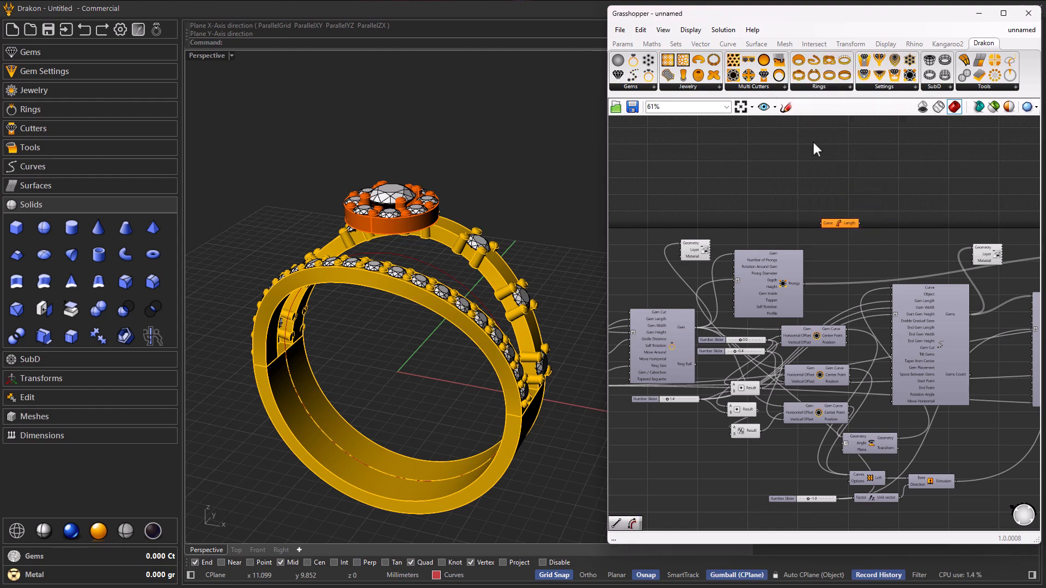
scroll(687, 365, up, 5)
drag(707, 360, 869, 206)
scroll(727, 381, down, 4)
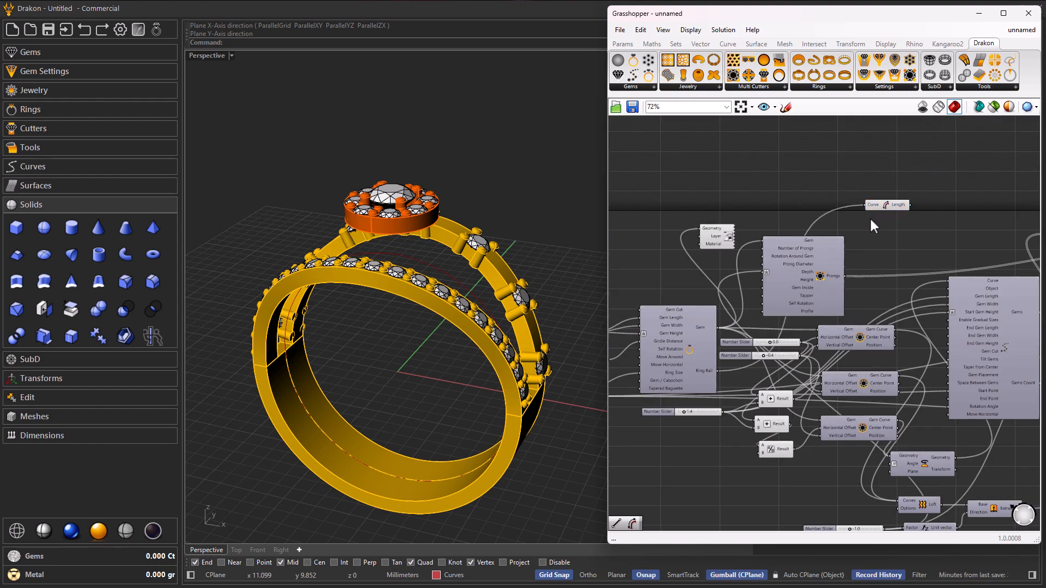
Add a Division component with B set to 2 and connect the curve Length output to its A input
scroll(900, 208, up, 4)
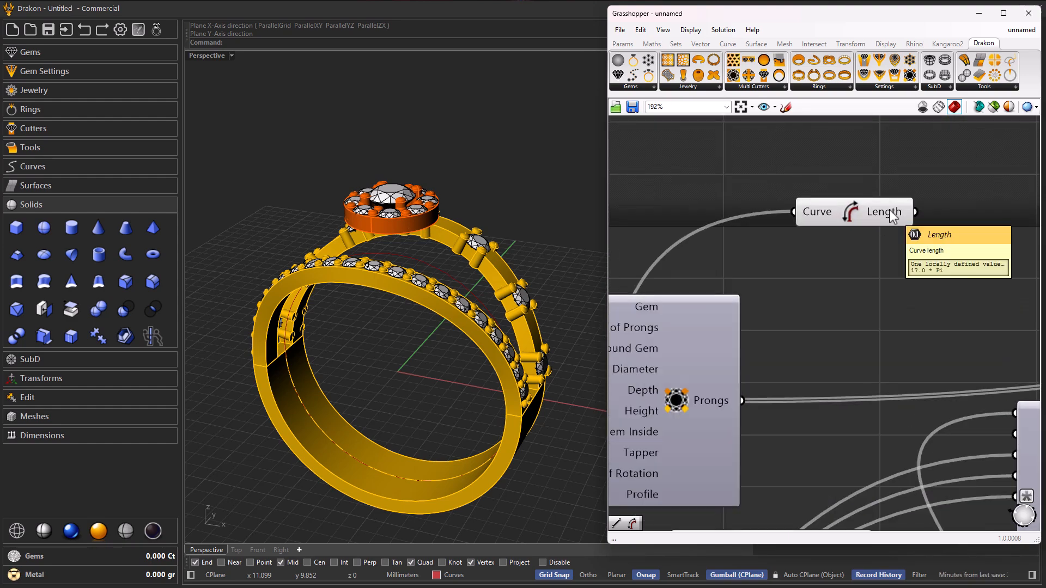
right_drag(910, 178, 723, 204)
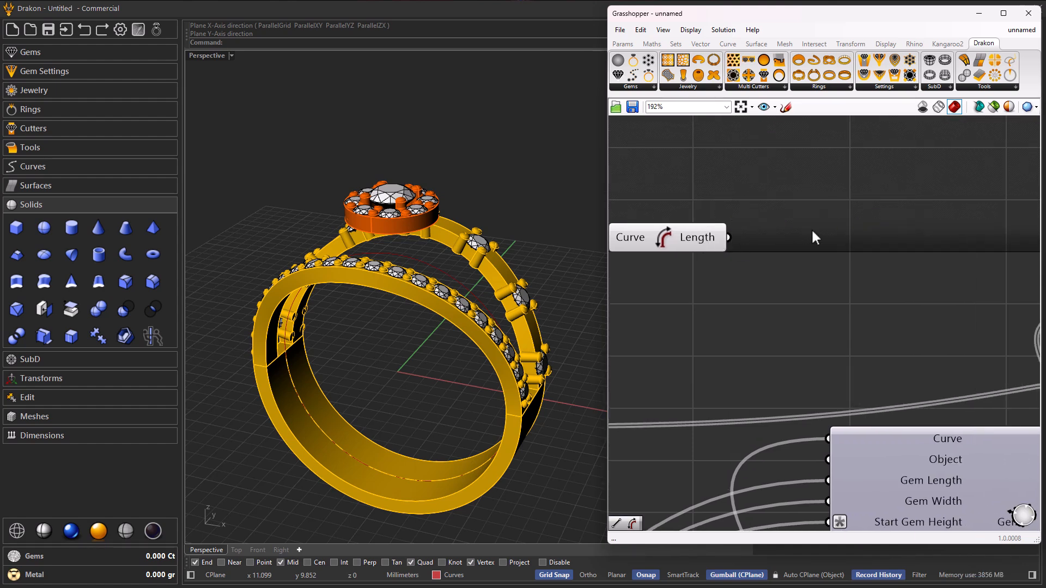
double_click(844, 226)
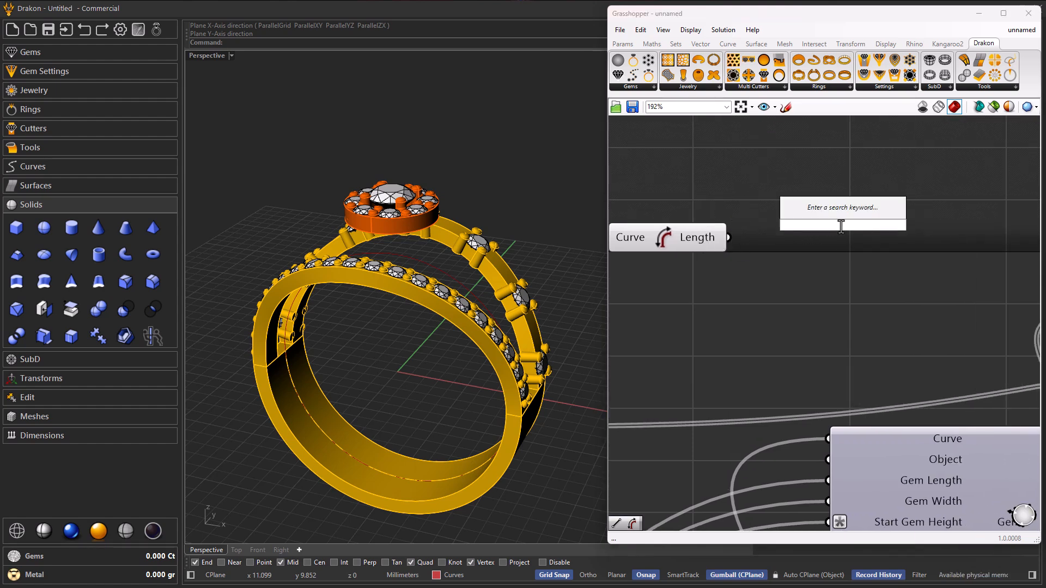
text(/2)
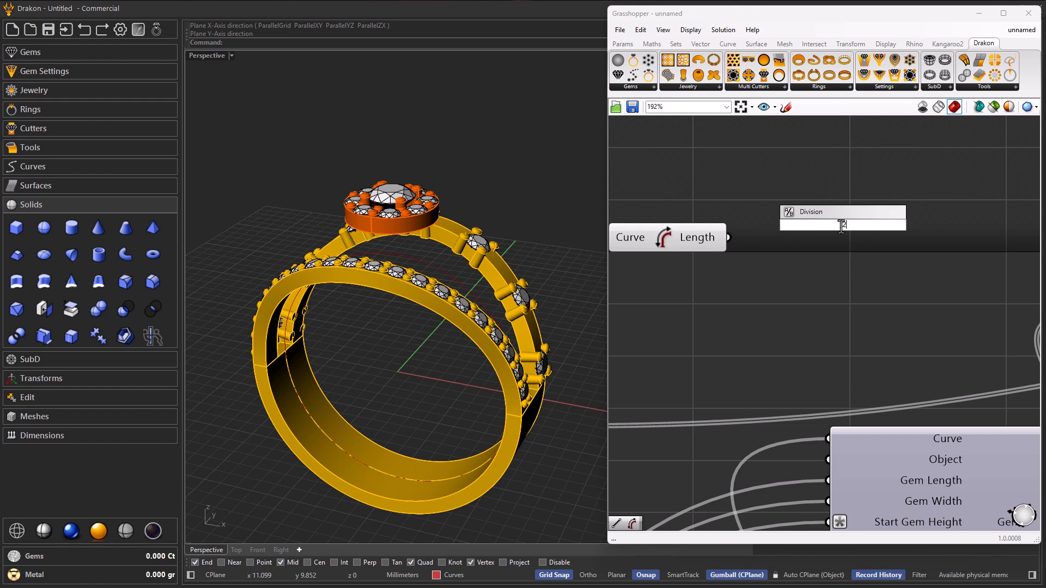
key(Return)
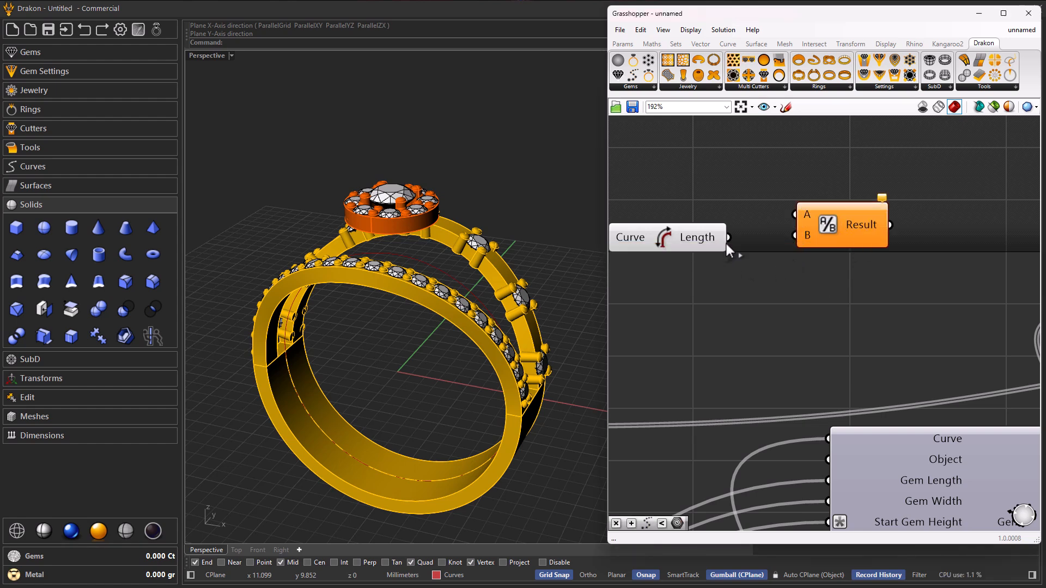
drag(756, 227, 850, 253)
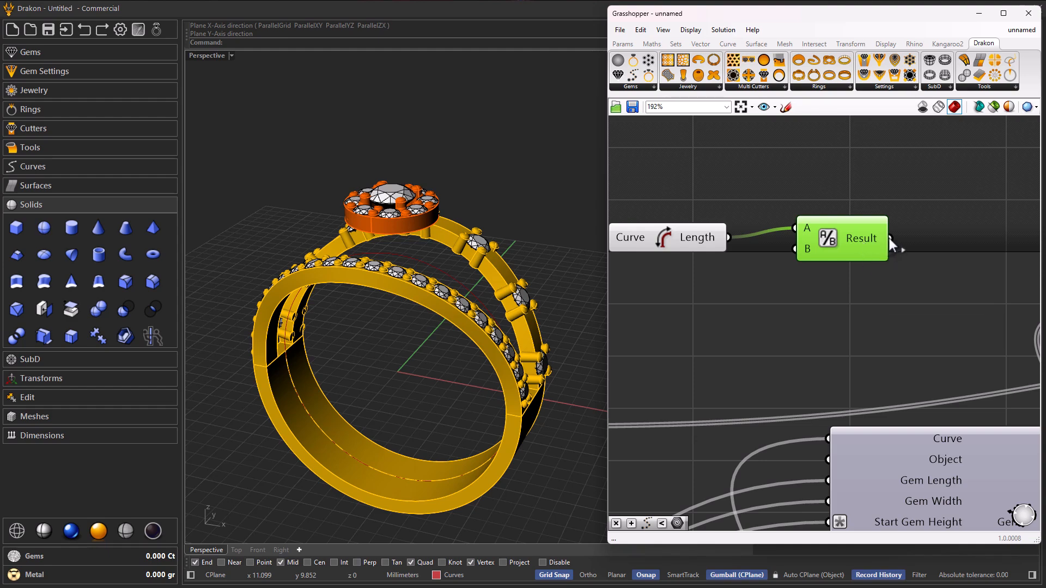
Connect the Division result to the Open Distance input of the new Ring Rail component and check the opened rail
scroll(786, 289, down, 10)
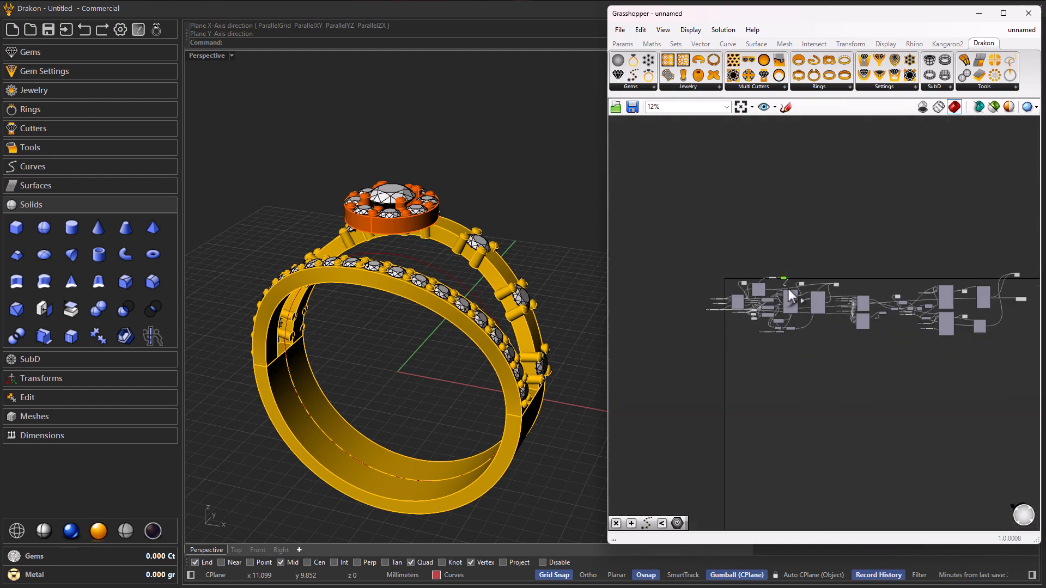
scroll(947, 303, up, 7)
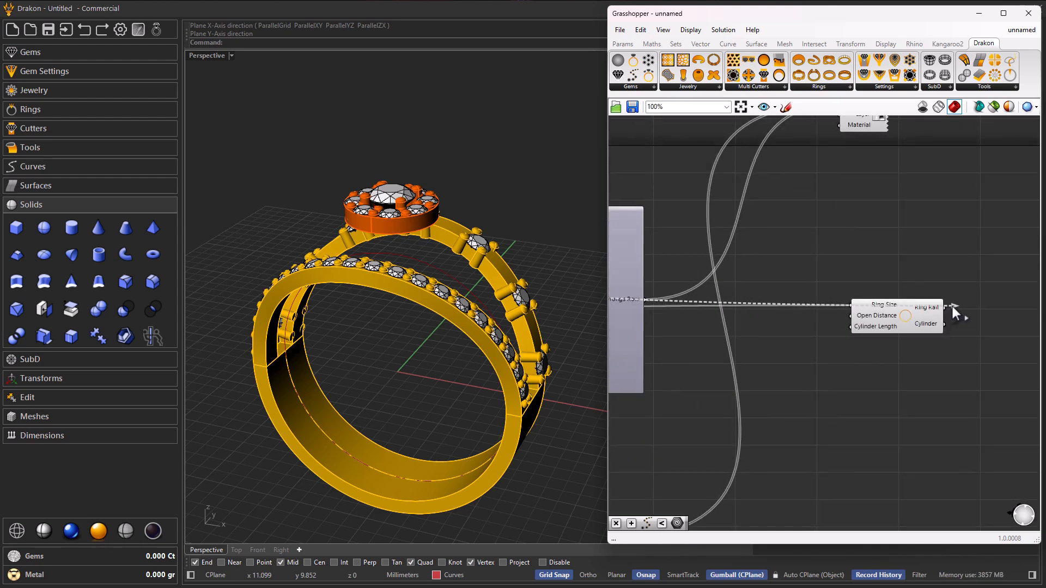
scroll(952, 306, up, 3)
drag(826, 333, 836, 326)
right_drag(516, 410, 563, 366)
drag(797, 327, 802, 283)
scroll(772, 247, down, 3)
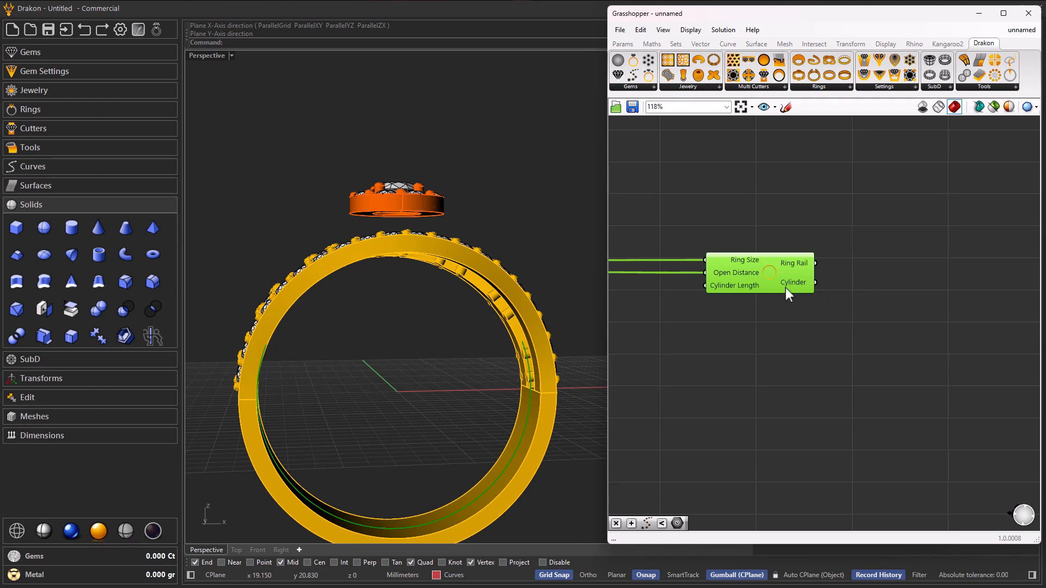
Add a Mirror component beside the new Ring Rail component and connect the Ring Rail output to its Geometry input
drag(767, 278, 747, 282)
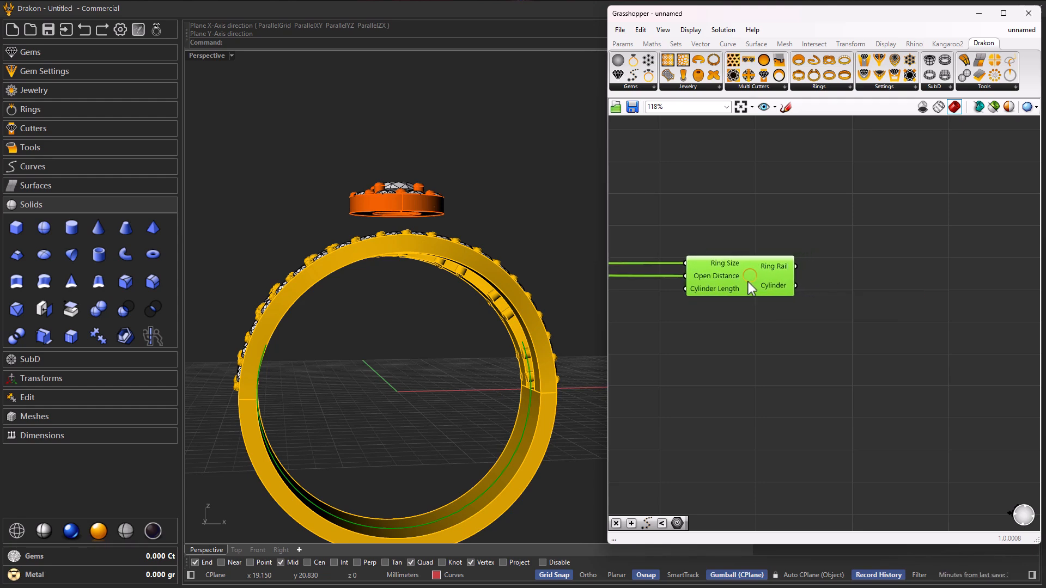
double_click(870, 303)
text(m)
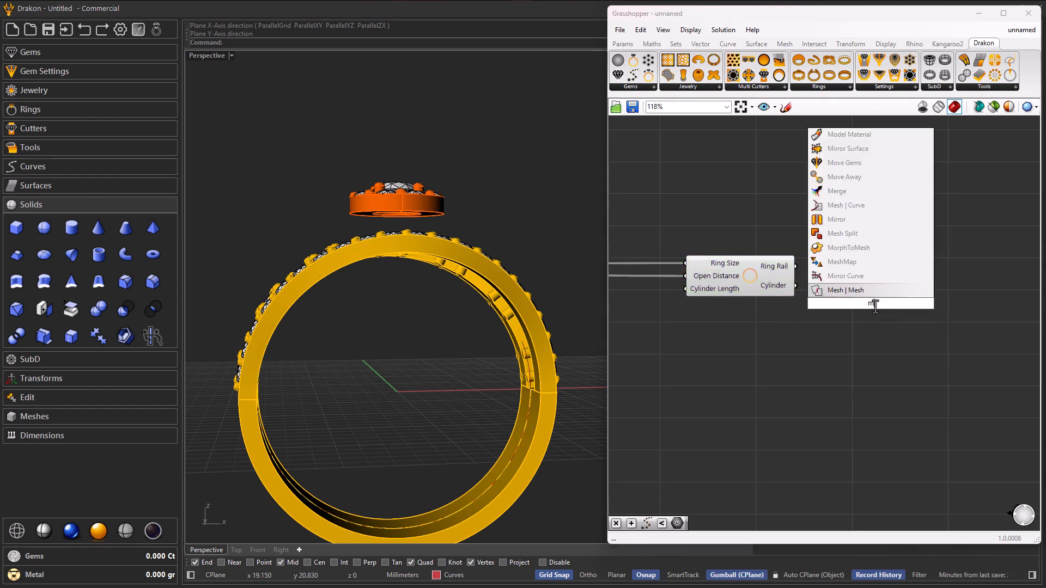
text(irror)
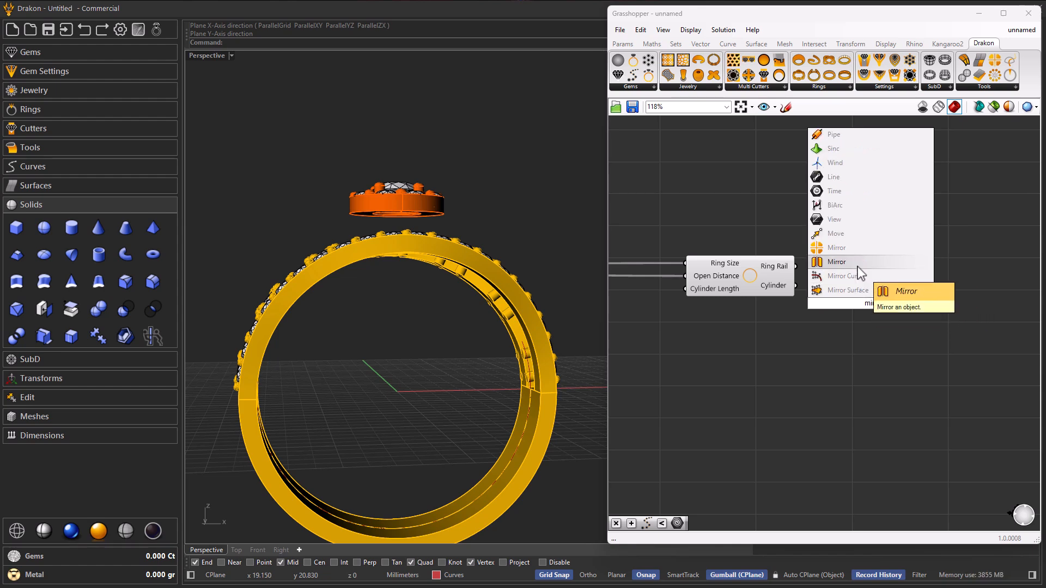
key(Return)
drag(869, 301, 878, 269)
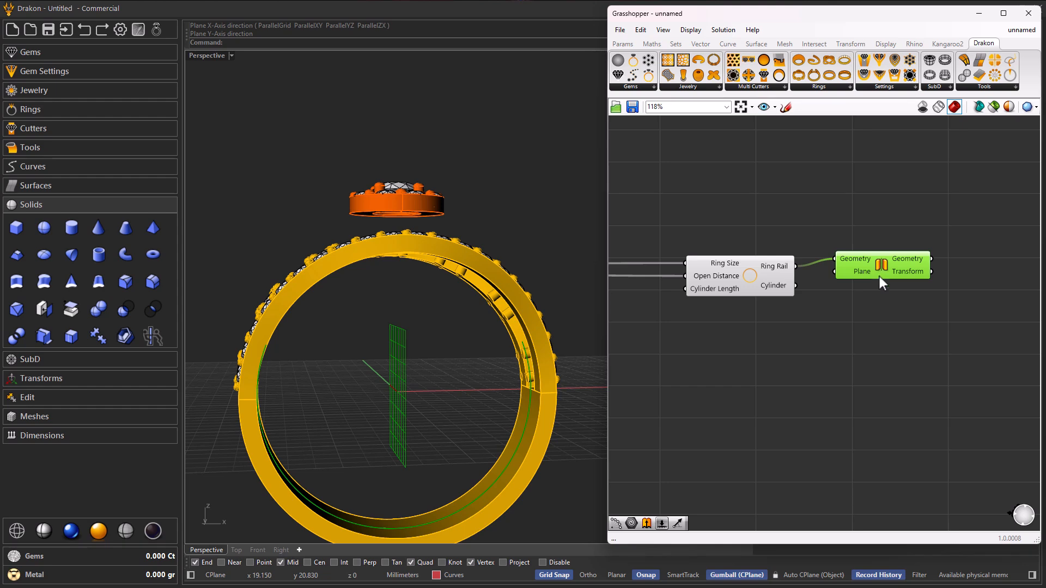
Try to set one plane for the Mirror component's Plane input with its origin at 0
right_click(862, 274)
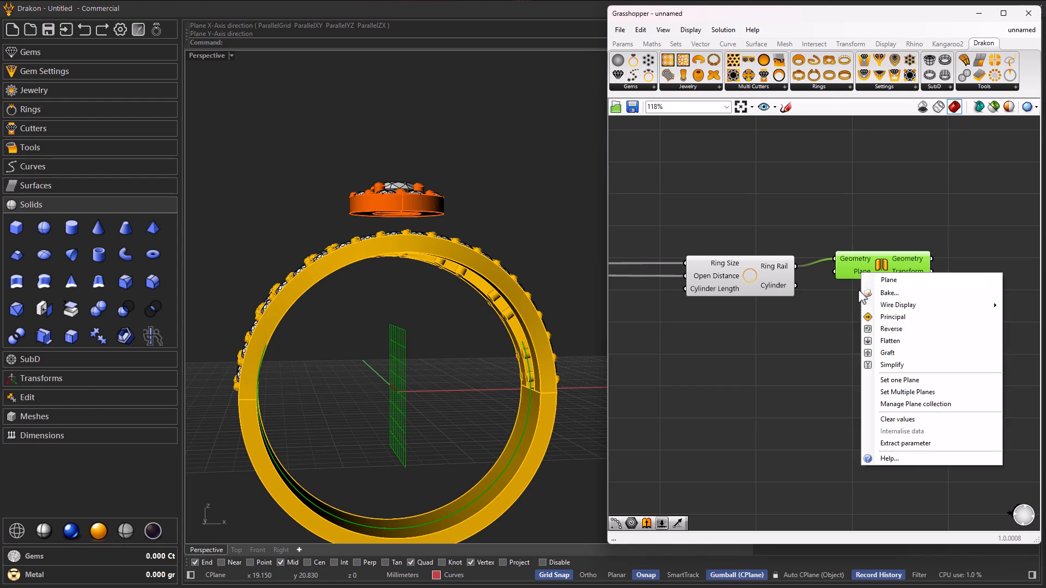
click(898, 380)
text(0)
key(Return)
shift+click(616, 371)
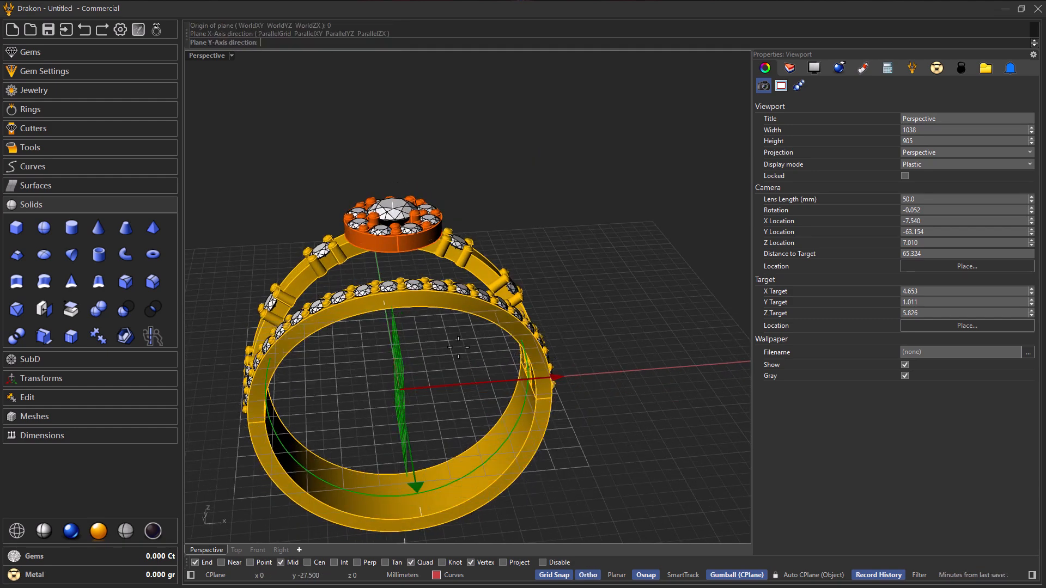
shift+click(377, 320)
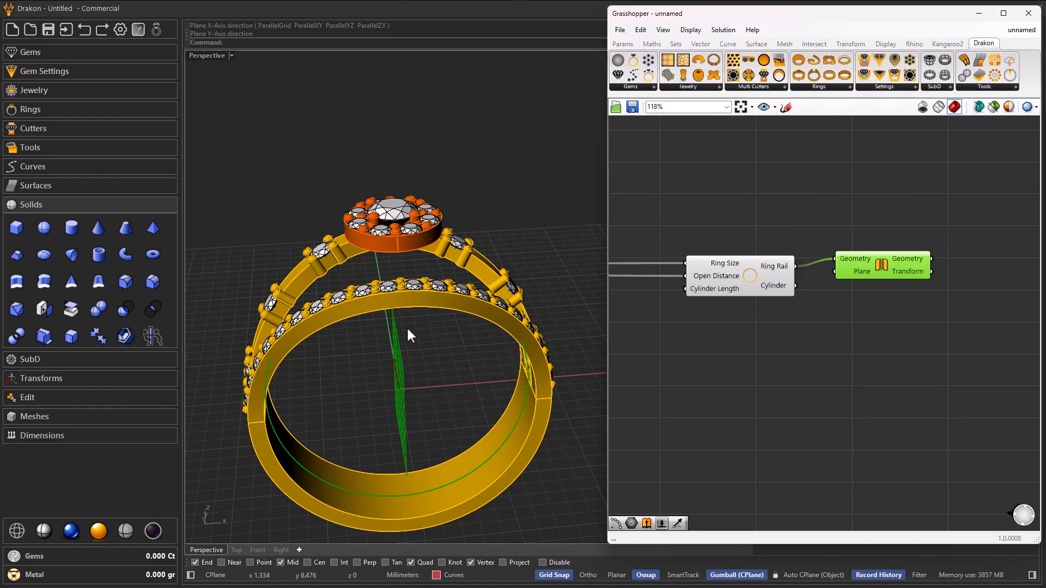
right_drag(520, 317, 556, 366)
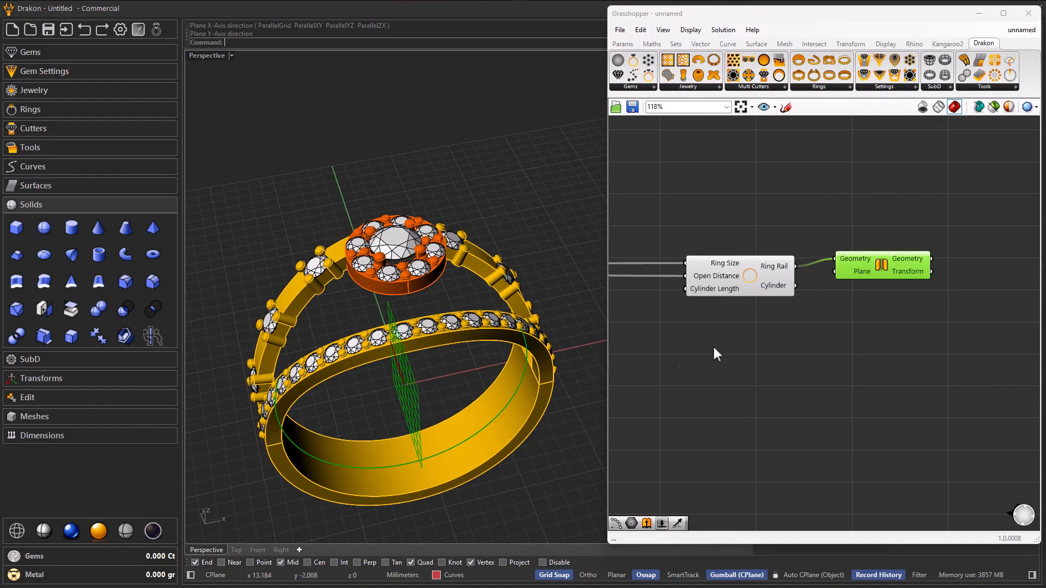
Set the Mirror component's Plane input to a horizontal plane with origin 0 and axes along world X and Y
right_click(845, 284)
click(893, 378)
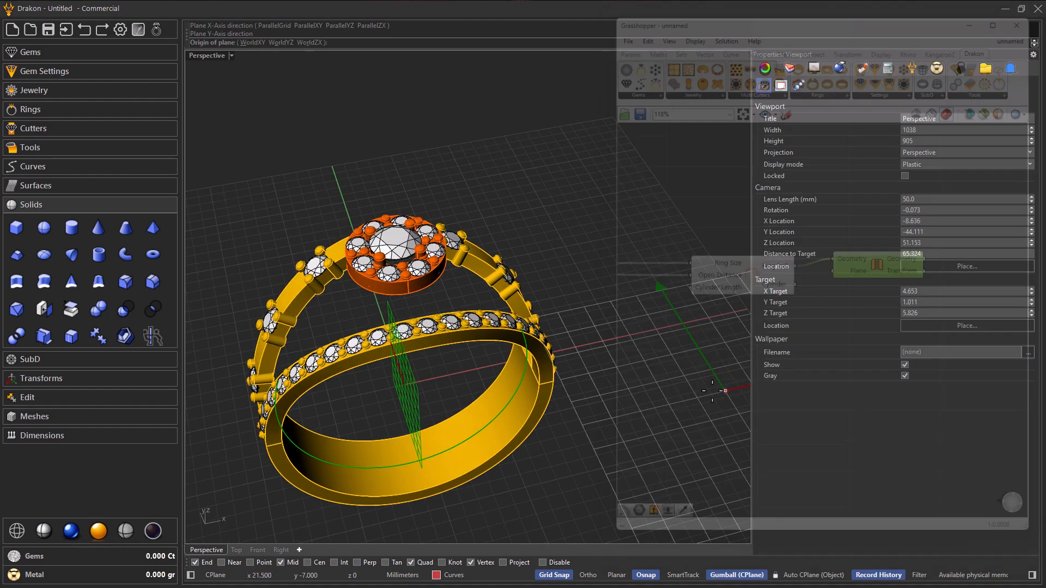
text(0)
key(Return)
shift+click(597, 338)
shift+click(346, 210)
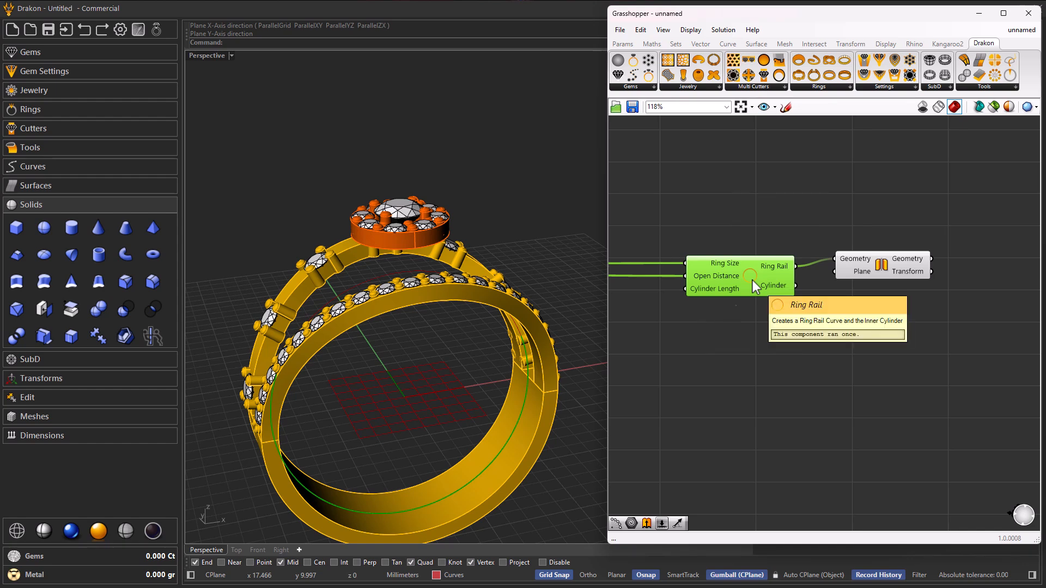
Turn off the preview of the new Ring Rail component and inspect the mirrored rail
middle_click(753, 280)
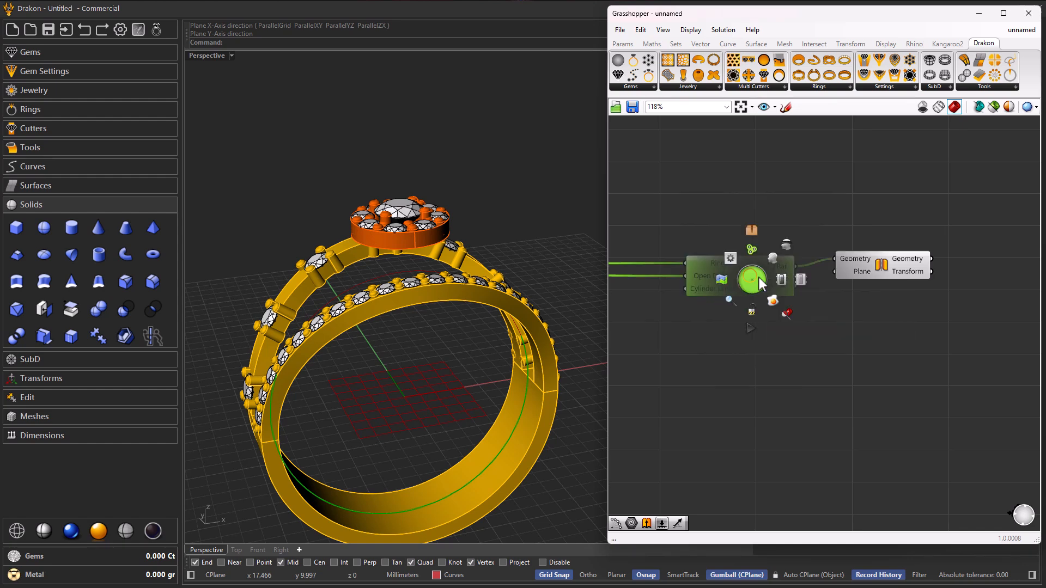
click(785, 245)
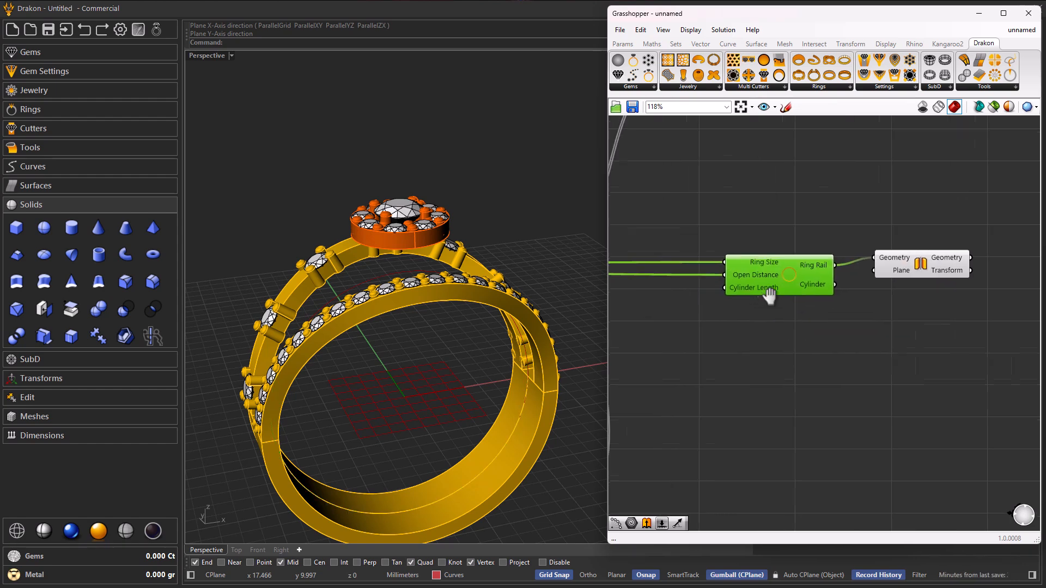
scroll(803, 274, up, 4)
mouse_move(793, 230)
right_drag(345, 422, 330, 405)
scroll(330, 406, down, 3)
scroll(762, 333, down, 7)
scroll(850, 315, up, 6)
click(909, 304)
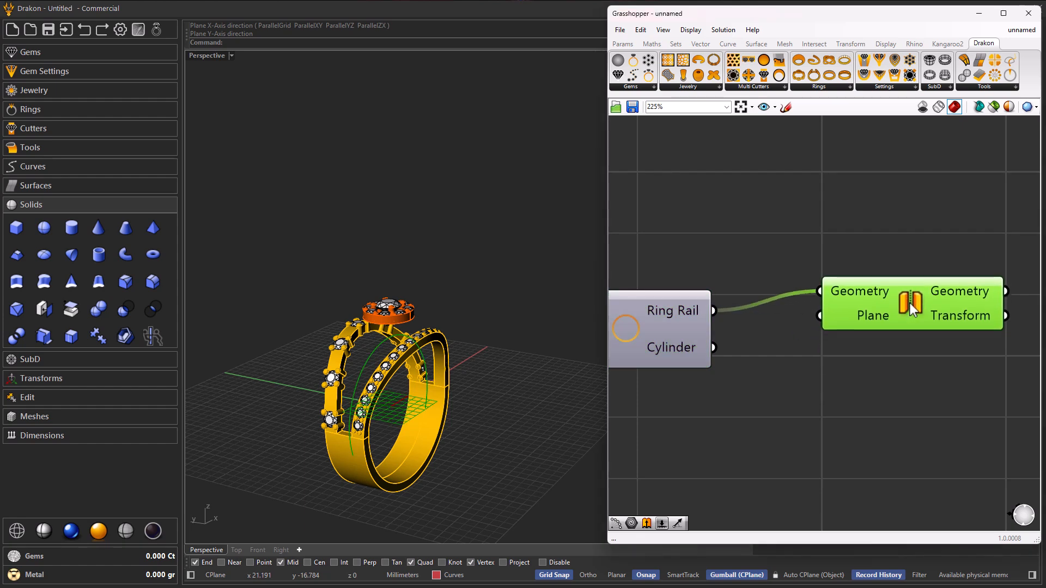
Add the expression x+0.5 to the Ring Size input of the new Ring Rail component
scroll(708, 345, down, 5)
scroll(745, 330, up, 6)
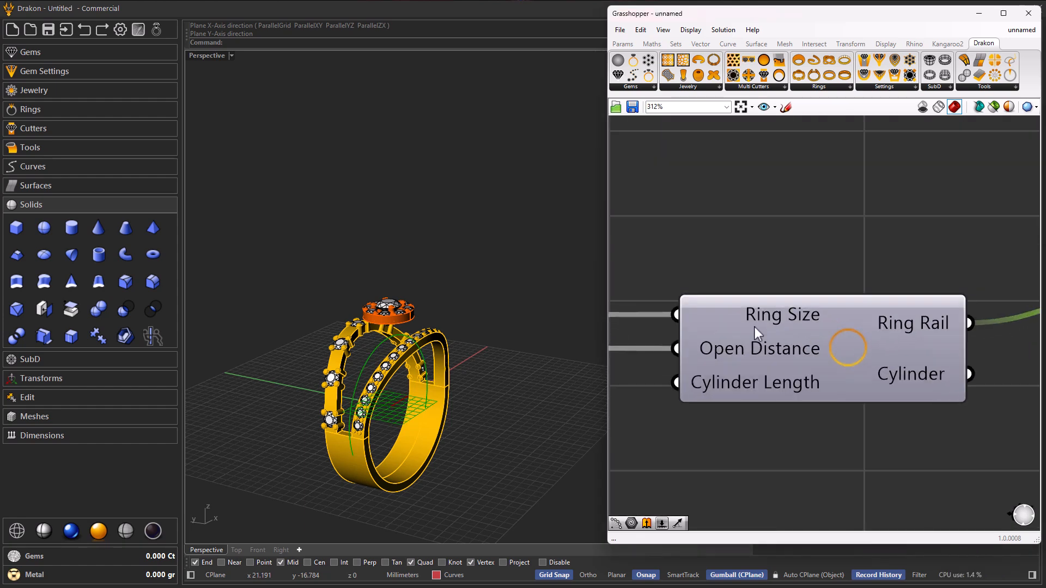
mouse_move(765, 318)
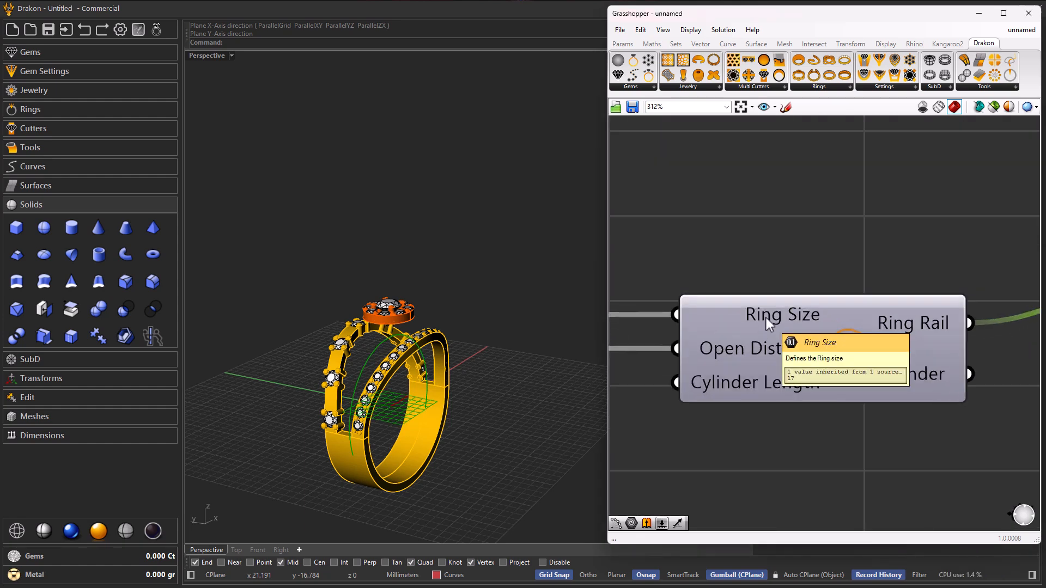
right_click(766, 318)
mouse_move(814, 425)
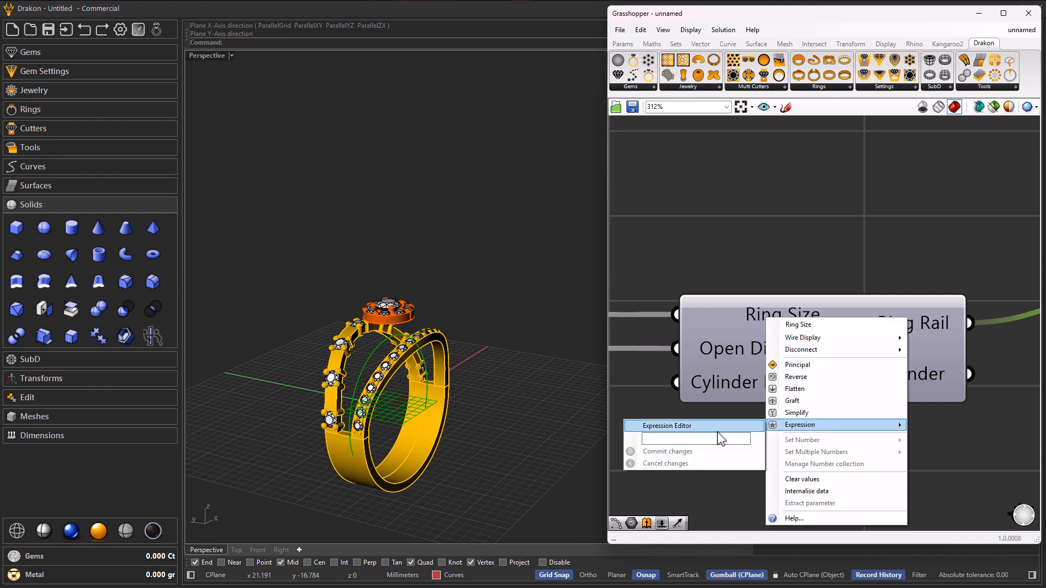
click(712, 439)
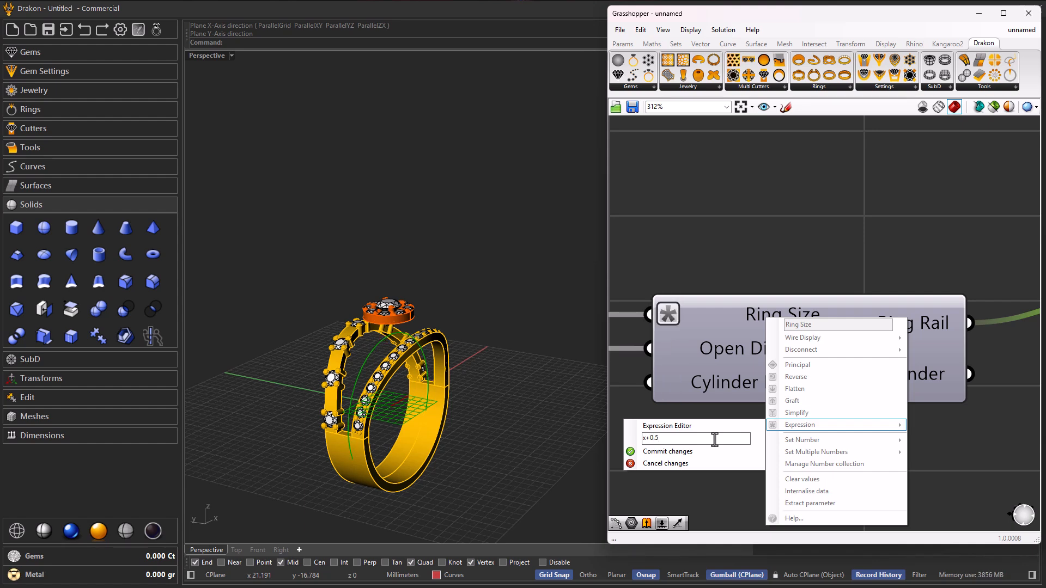
click(725, 251)
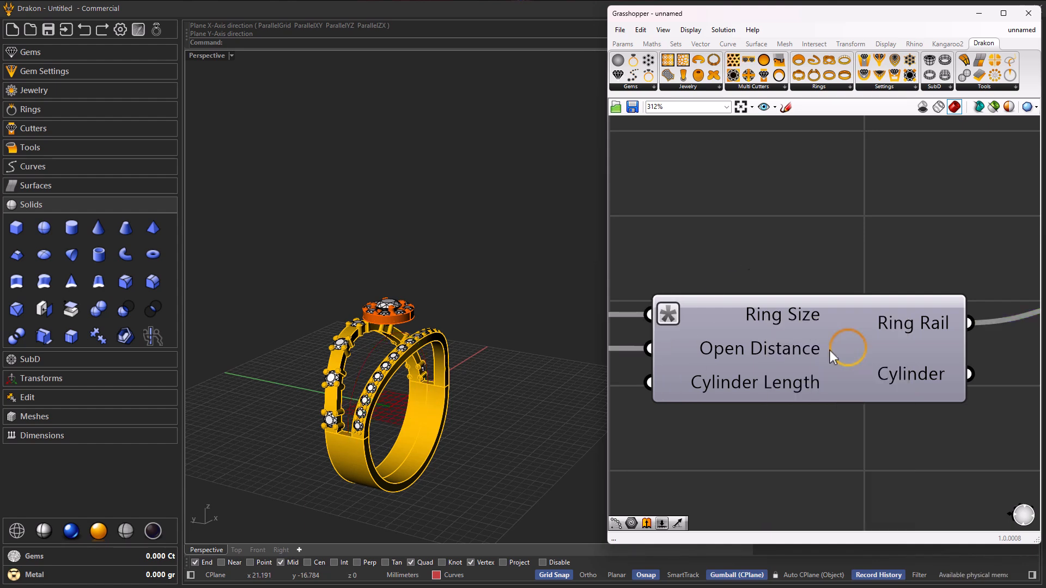
Move the Mirror component farther away from the Ring Rail component on the canvas
scroll(873, 378, down, 5)
scroll(871, 376, down, 6)
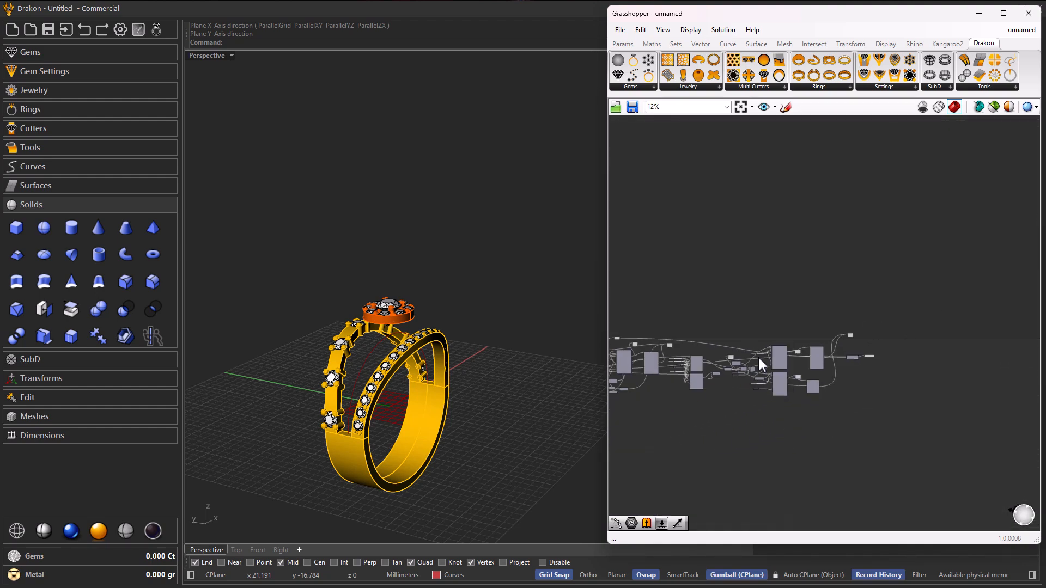
scroll(852, 360, up, 10)
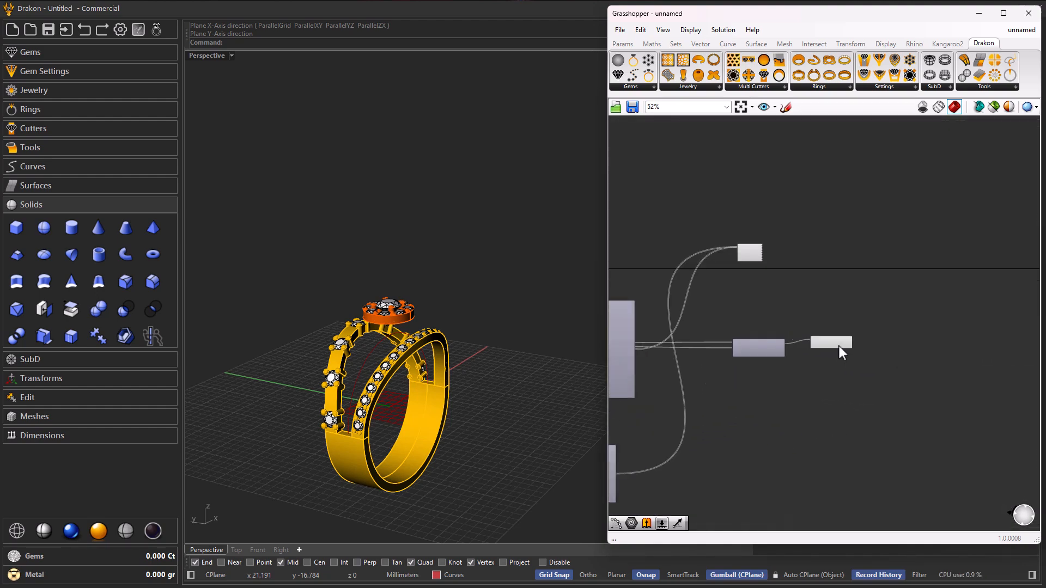
drag(832, 344, 871, 335)
scroll(806, 332, down, 3)
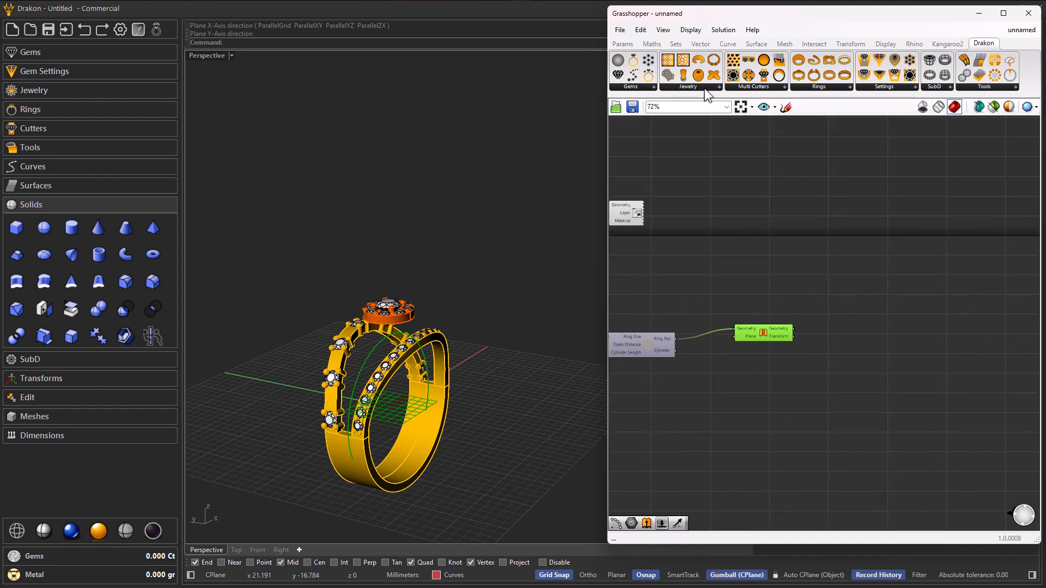
Add a Chain component after the Mirror component and connect the mirrored Geometry output to its Curve input
drag(865, 338, 865, 339)
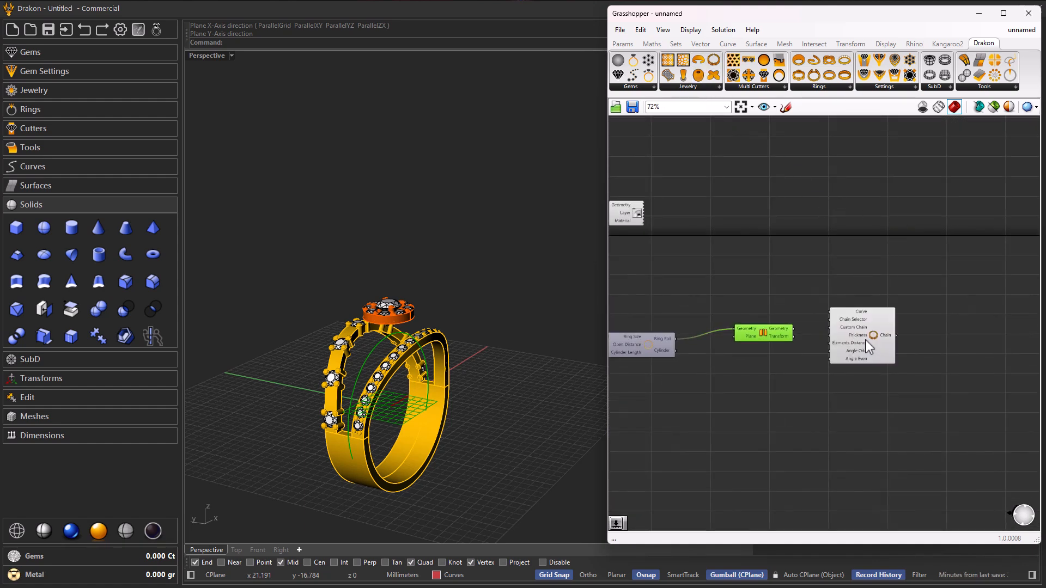
scroll(866, 341, up, 5)
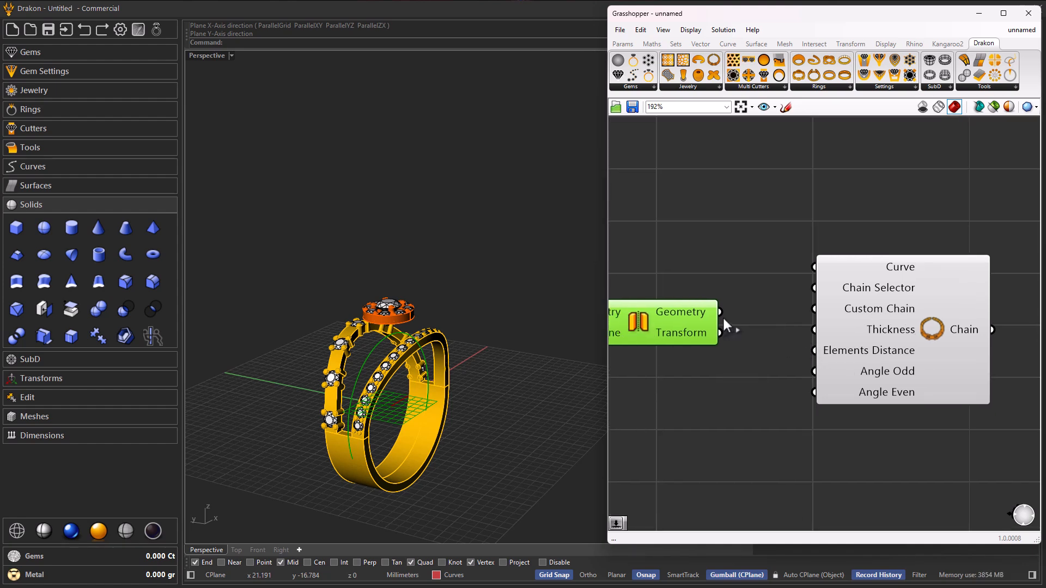
drag(720, 311, 815, 267)
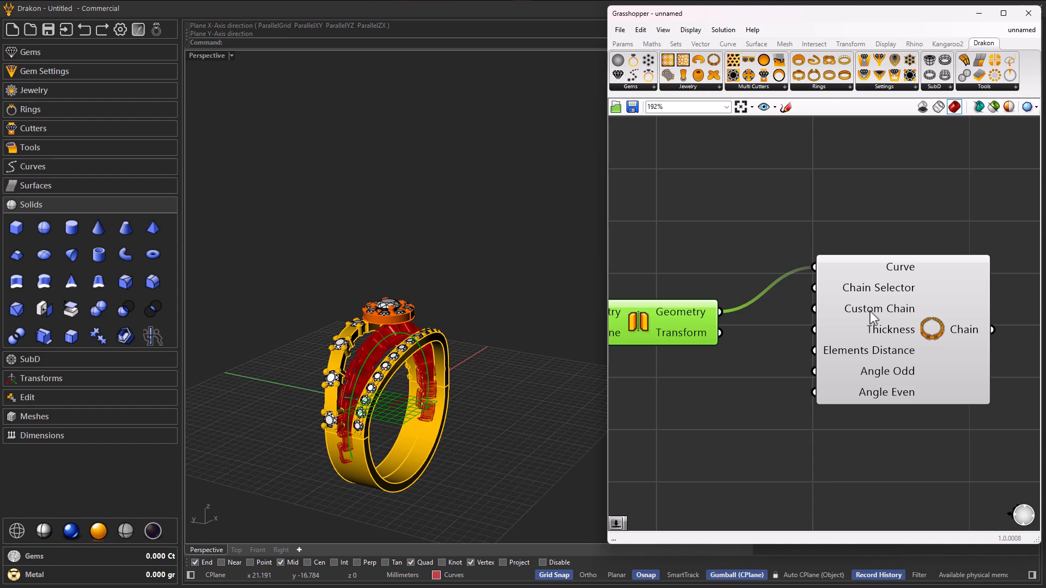
Set the Chain component's Chain Selector to 5 (Curb) and inspect the chain between the bands
mouse_move(868, 292)
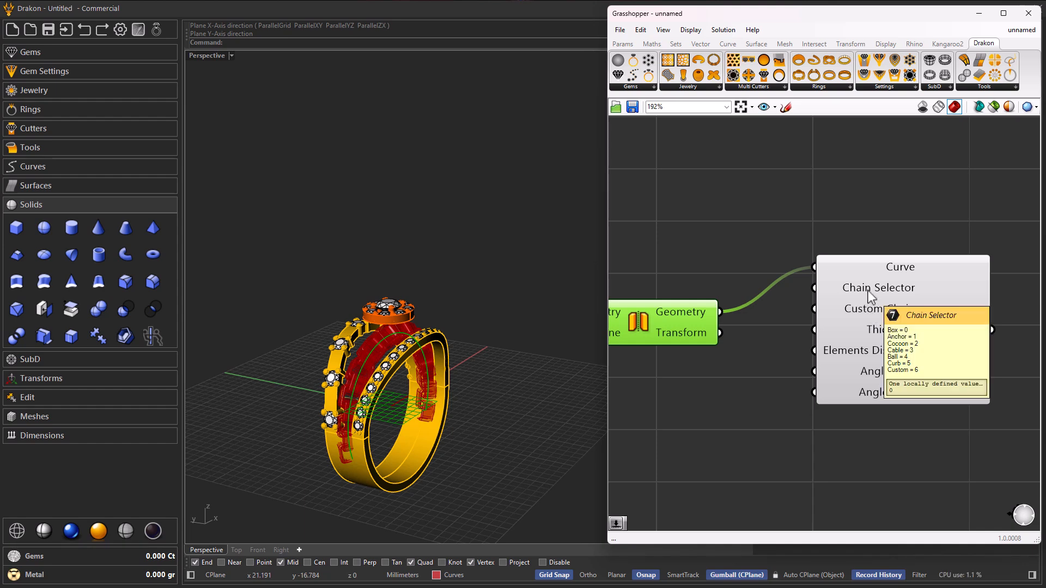
right_click(867, 291)
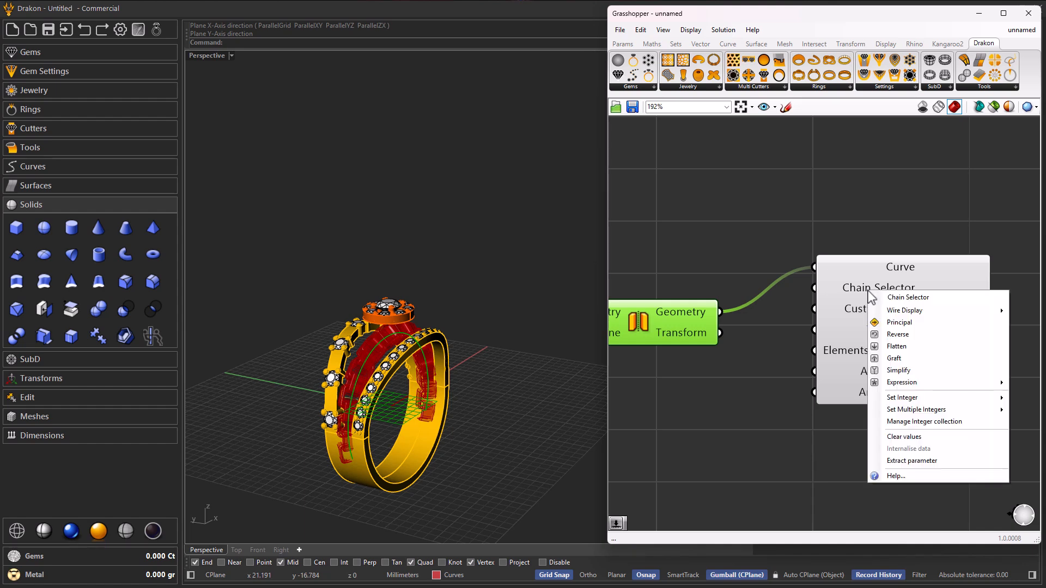
mouse_move(925, 397)
text(5)
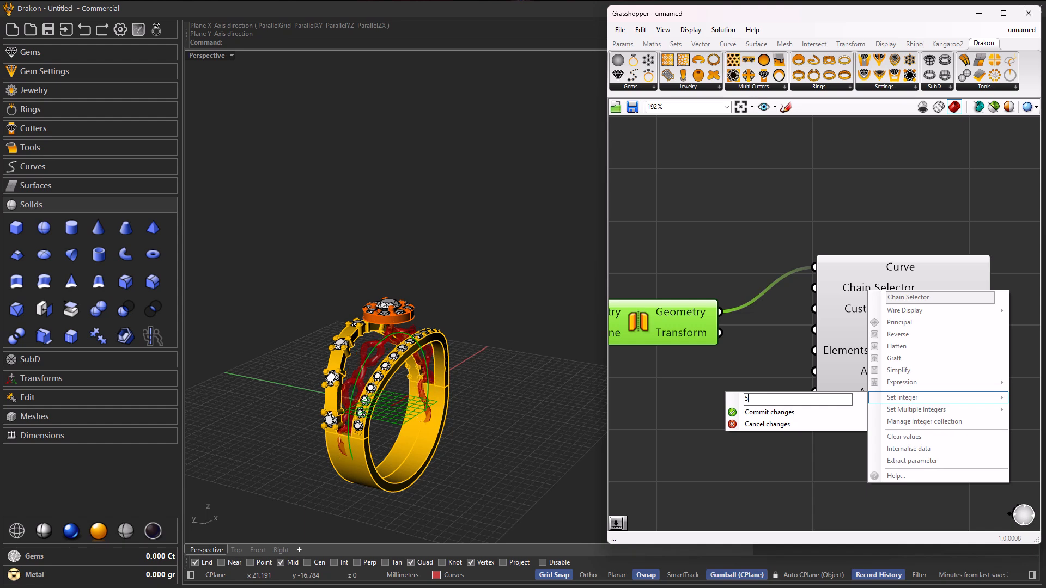
click(762, 412)
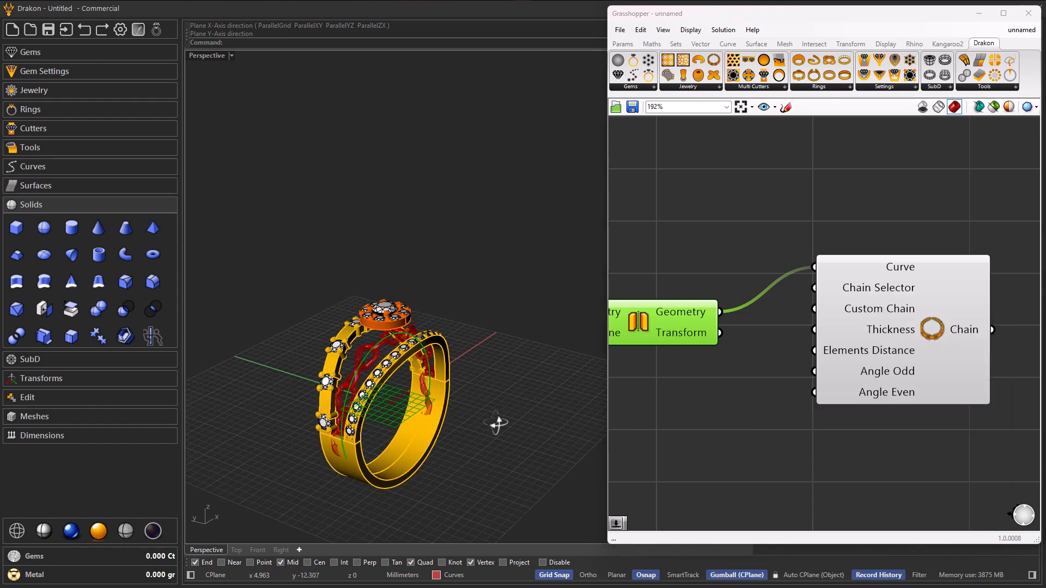
scroll(417, 412, up, 3)
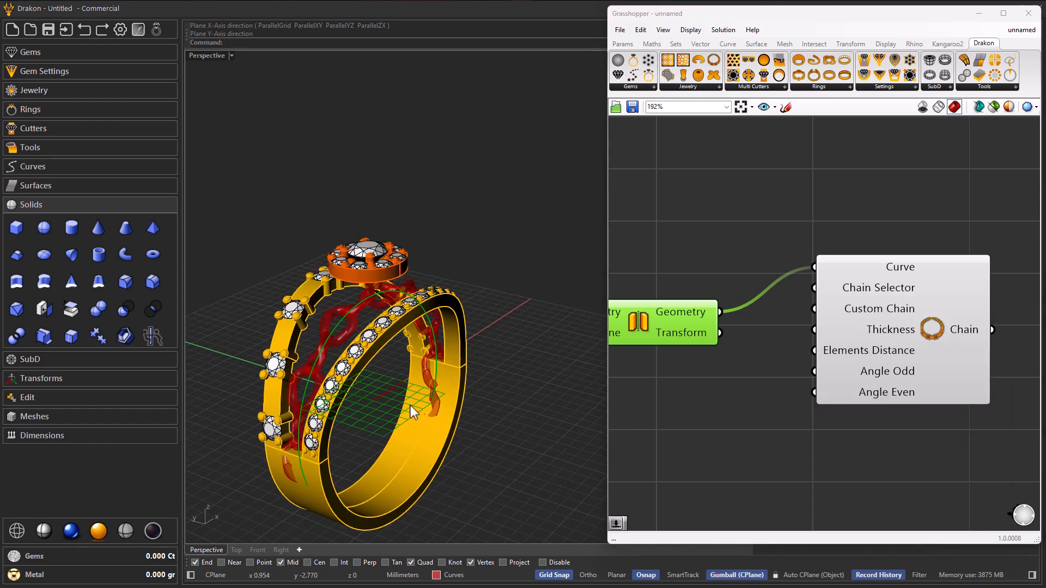
Add a Number Slider set to 90 and connect it to the Chain component's Angle Even and Angle Odd inputs
double_click(714, 394)
text(90)
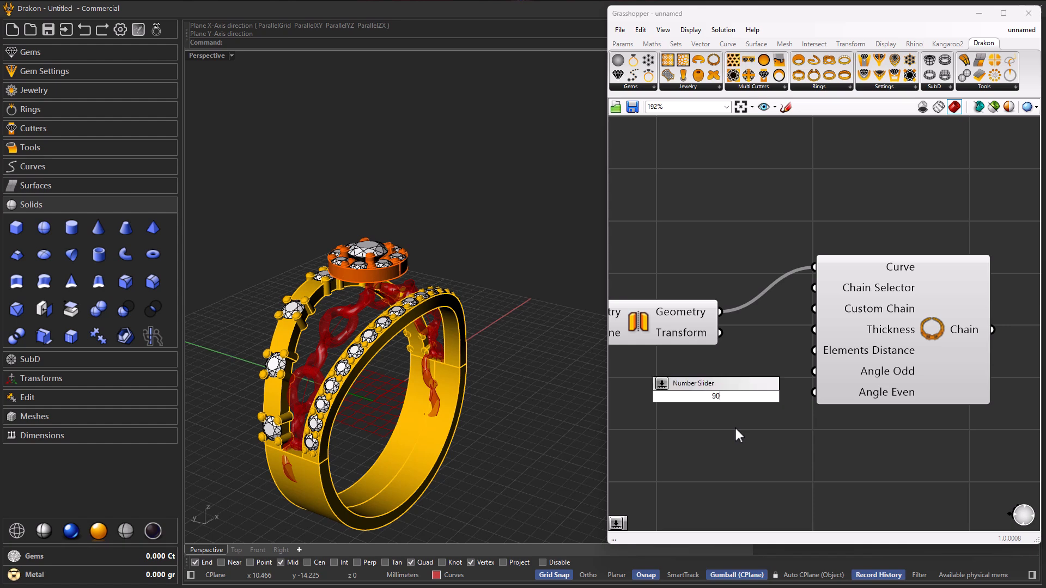
key(Return)
drag(822, 397, 853, 398)
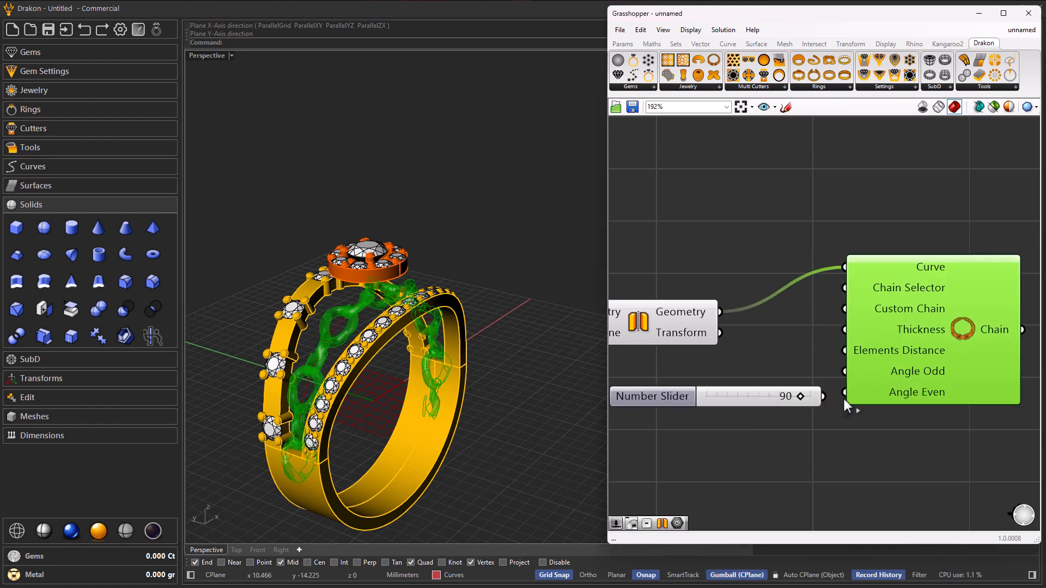
drag(773, 400, 734, 396)
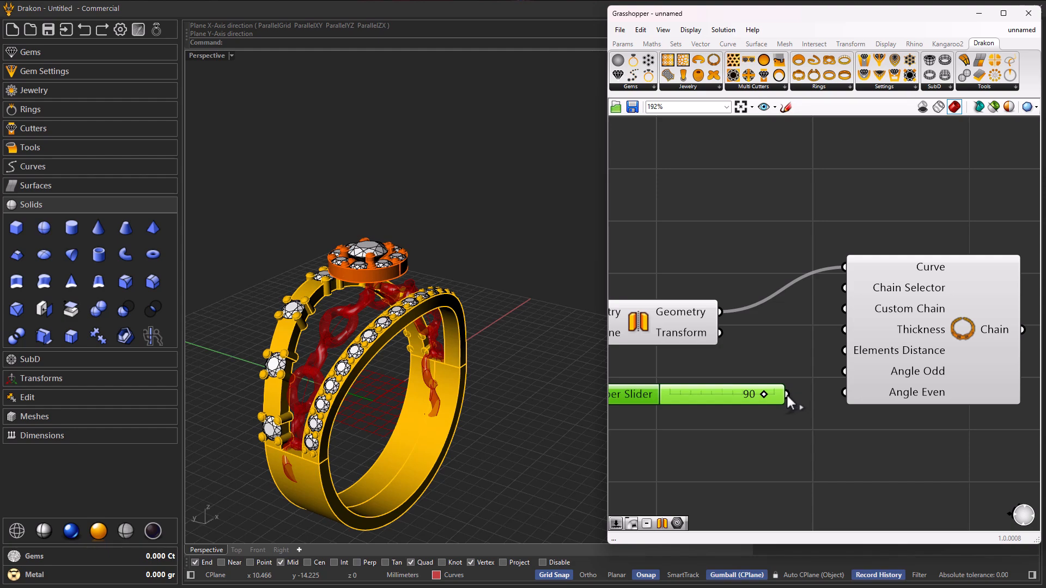
drag(832, 373, 844, 371)
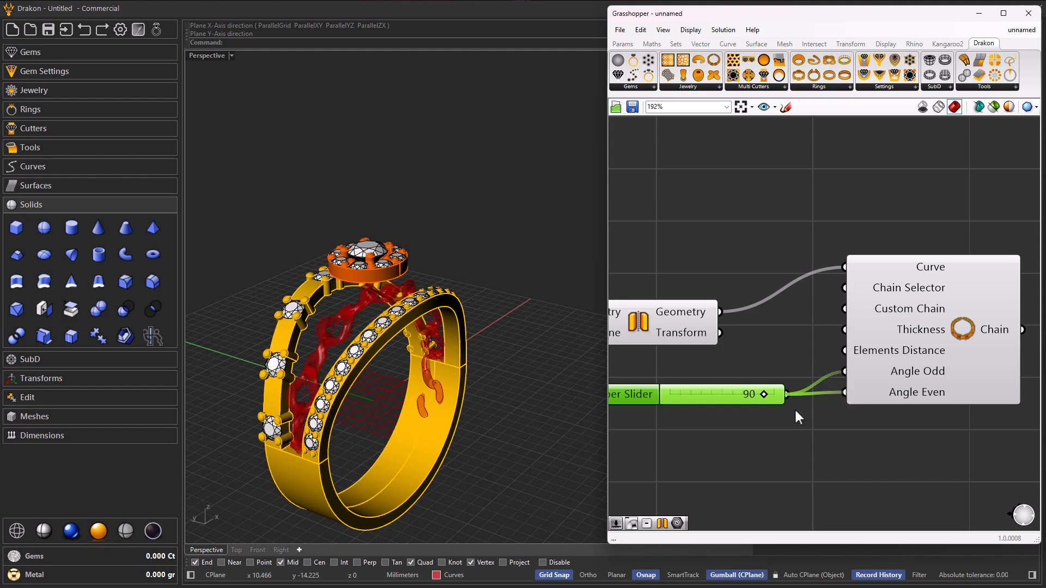
mouse_move(453, 399)
right_down()
mouse_move(467, 392)
mouse_move(444, 412)
right_up()
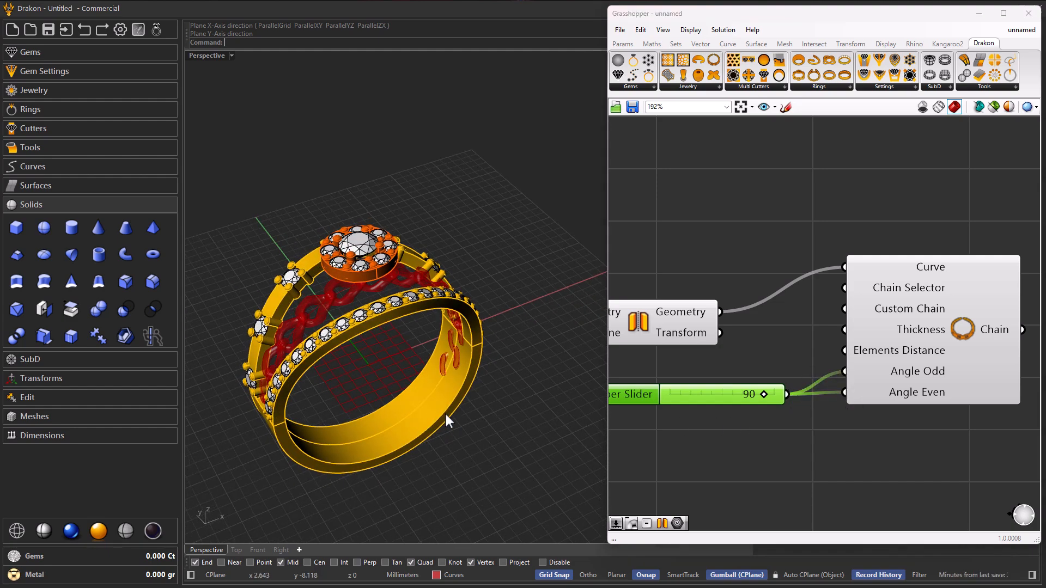
scroll(558, 384, up, 5)
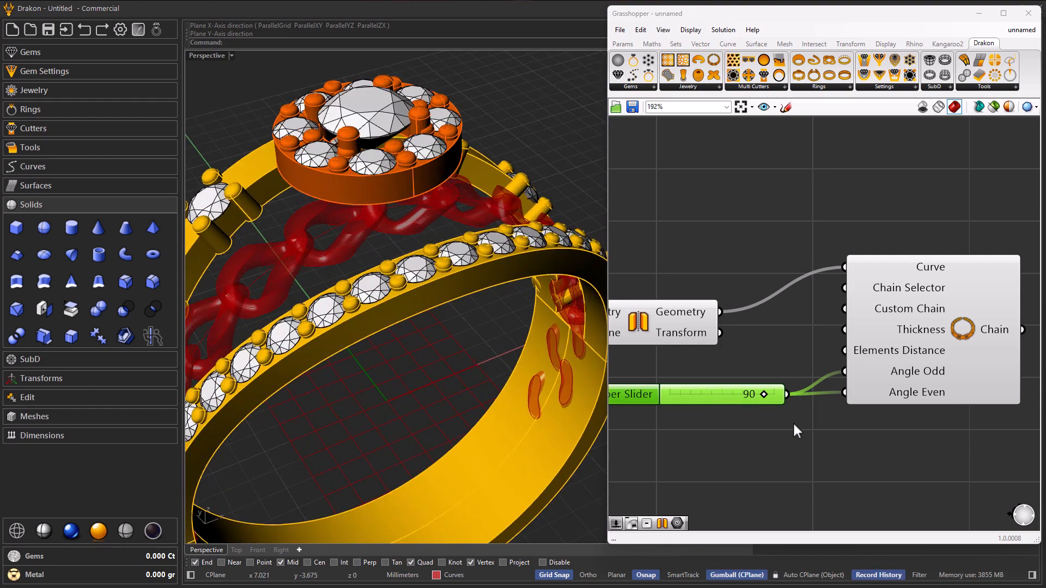
Move the Mirror component up and add a Number Slider set to -1.5, connected to the Chain component's Elements Distance input
drag(687, 325, 691, 294)
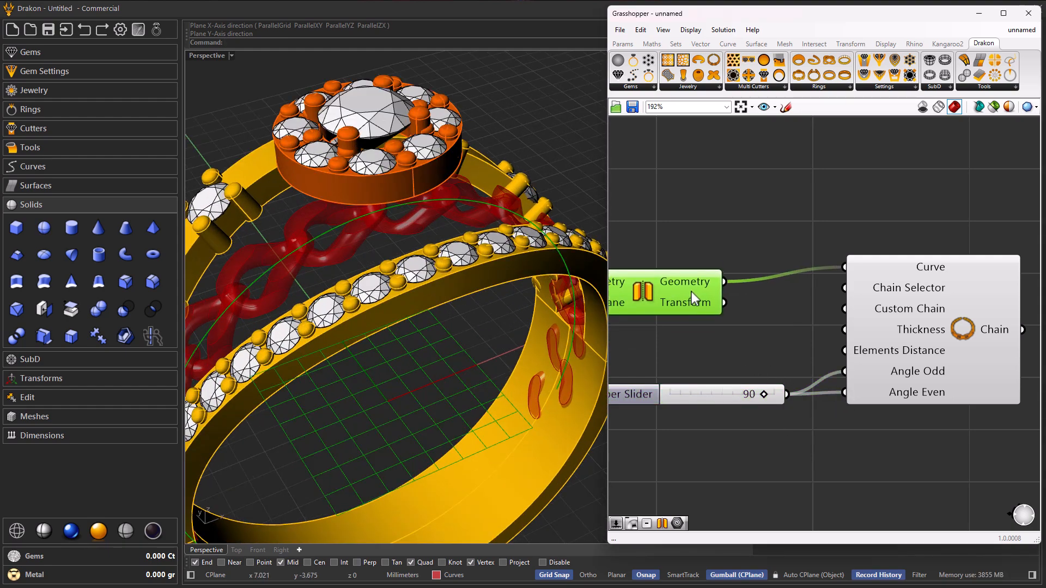
click(685, 345)
double_click(685, 349)
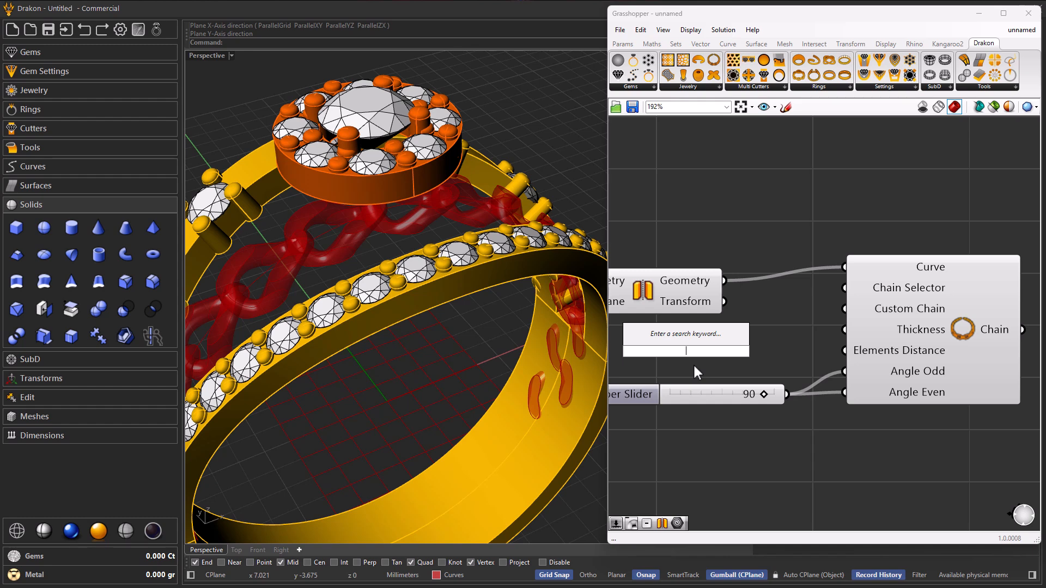
text(0)
key(BackSpace)
text(-)
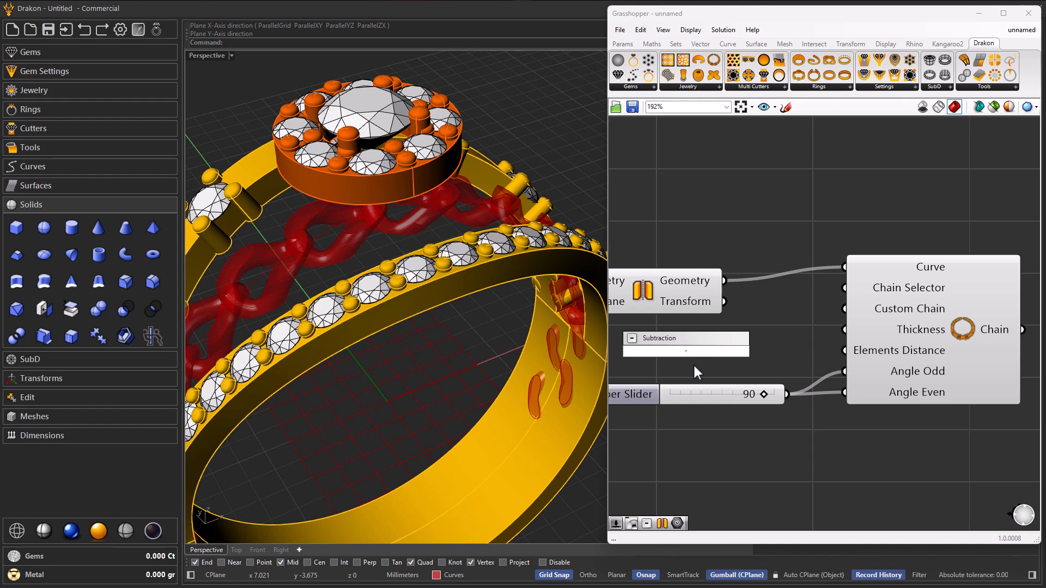
text(1.5<1.)
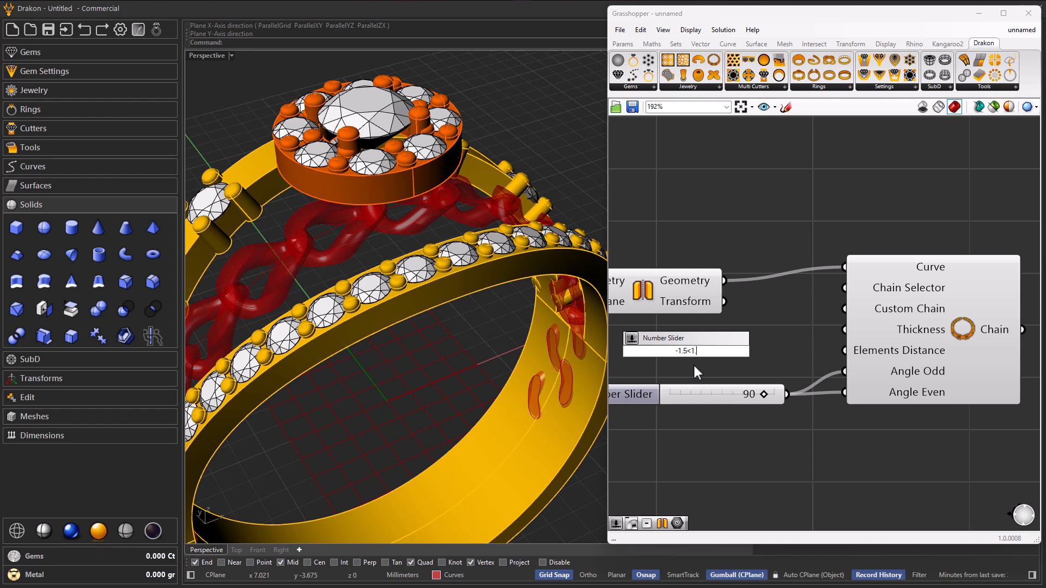
key(Return)
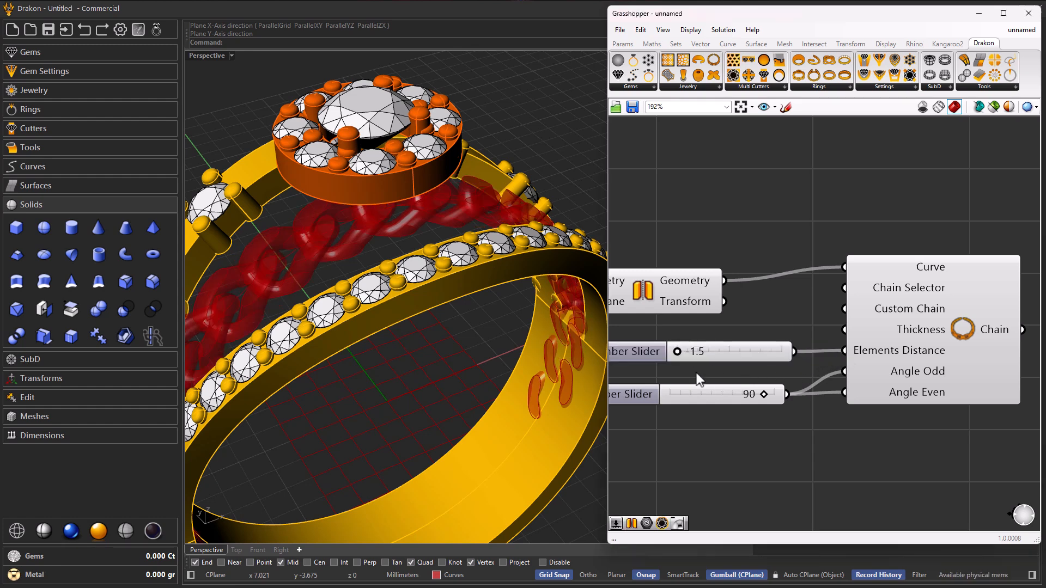
Set the Elements Distance slider to -1.4 and inspect the link spacing of the chain
scroll(673, 357, up, 3)
right_drag(399, 308, 543, 353)
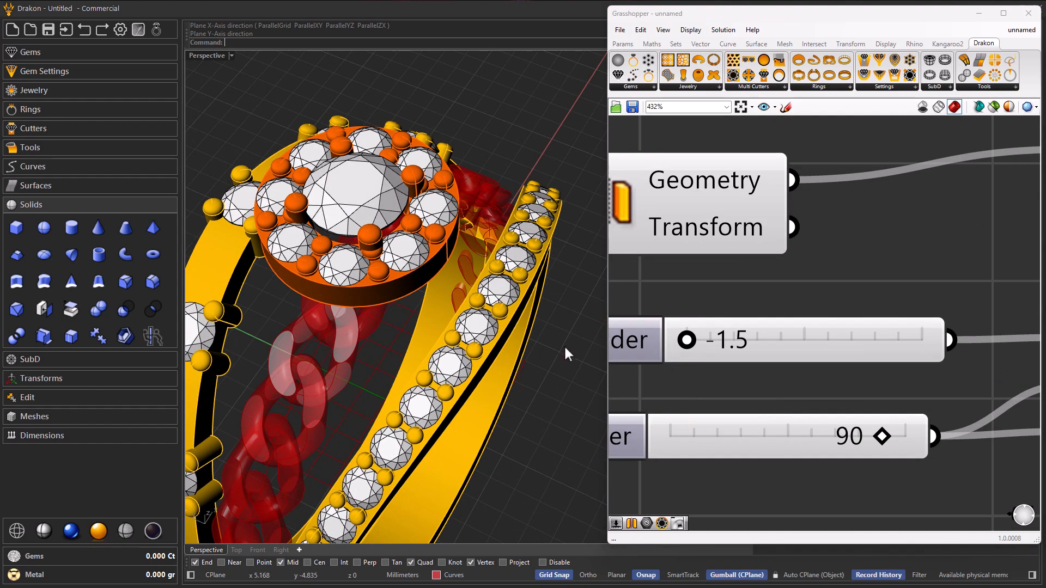
scroll(688, 344, up, 4)
drag(685, 339, 701, 336)
right_drag(498, 401, 455, 313)
scroll(421, 368, down, 5)
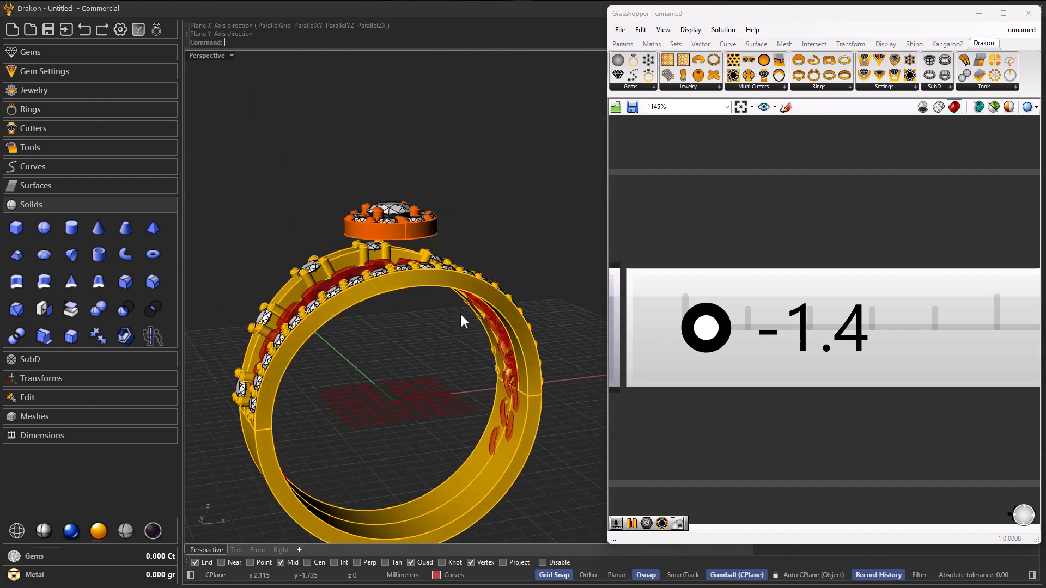
Change the expression on the Ring Rail component's Ring Size input to x+0.9 for the chain's rail
scroll(769, 332, down, 8)
scroll(684, 292, up, 3)
scroll(684, 293, down, 5)
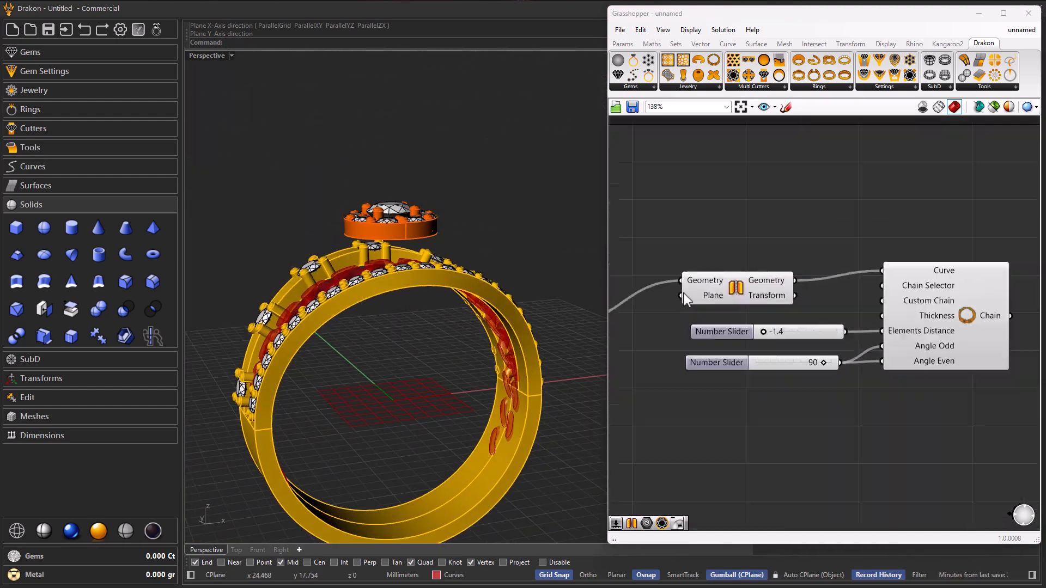
right_drag(756, 315, 876, 294)
scroll(622, 303, up, 4)
right_drag(539, 348, 505, 368)
scroll(506, 368, up, 4)
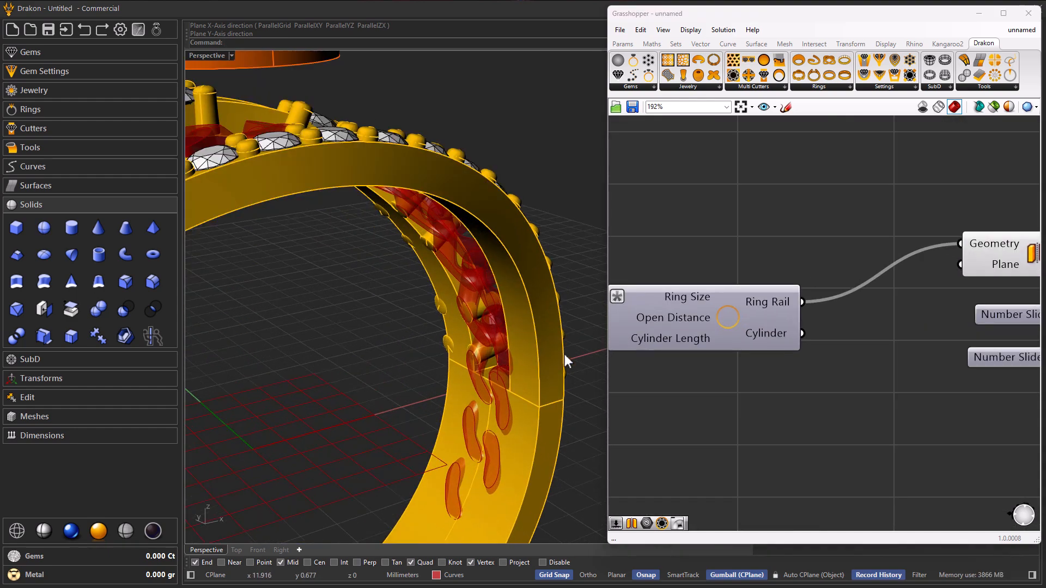
right_click(679, 299)
mouse_move(784, 405)
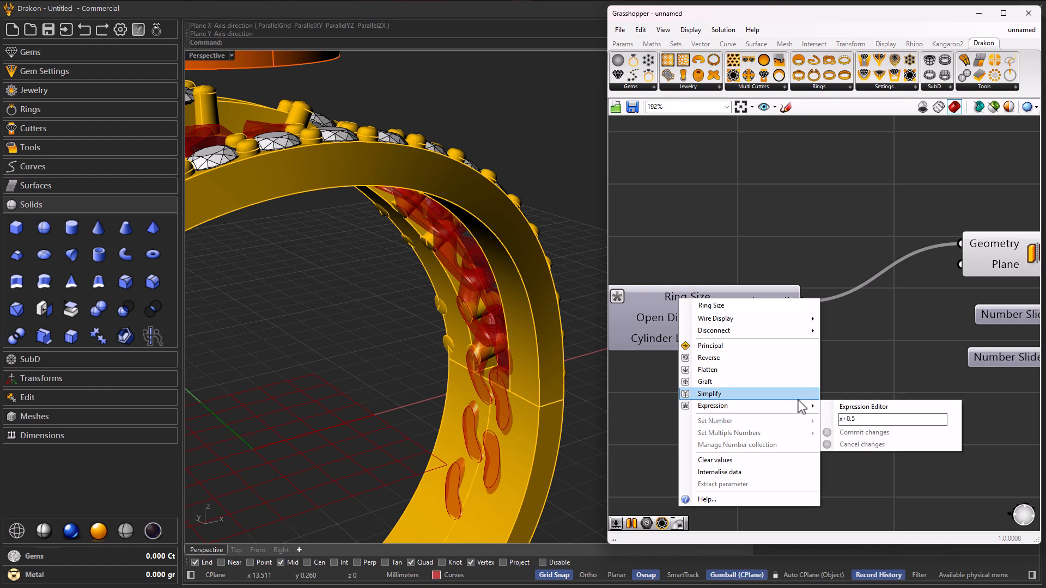
click(865, 417)
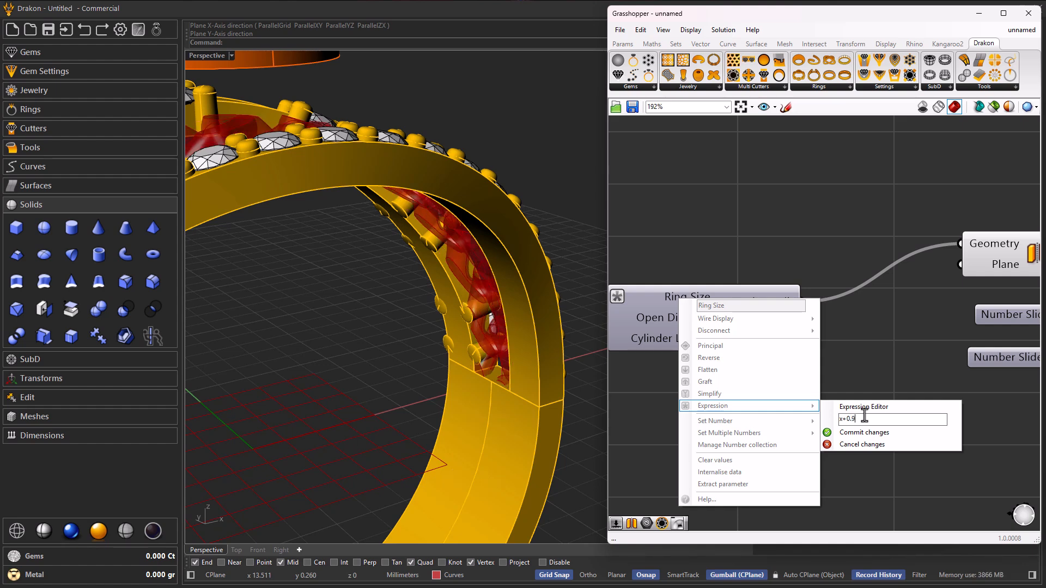
click(862, 432)
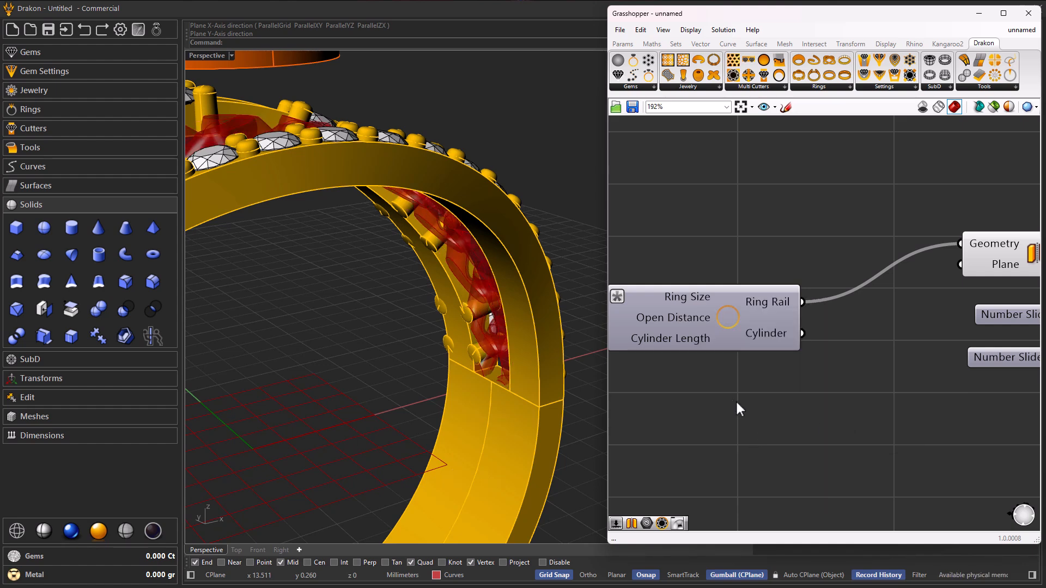
Examine the fit of the chain between the two bands from several angles
scroll(752, 414, down, 4)
scroll(505, 451, down, 10)
right_drag(434, 382, 492, 420)
scroll(407, 387, up, 4)
right_drag(407, 387, 462, 402)
scroll(435, 384, down, 8)
right_drag(417, 371, 428, 410)
scroll(713, 365, down, 4)
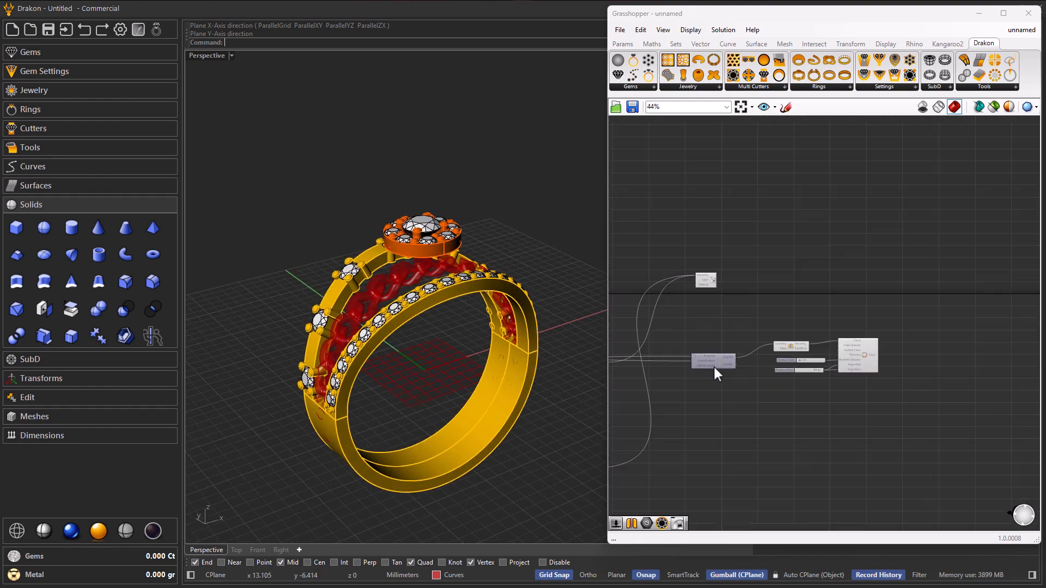
Set the Chain component's Thickness to 2.2 and inspect the thicker chain on the ring
scroll(857, 358, up, 6)
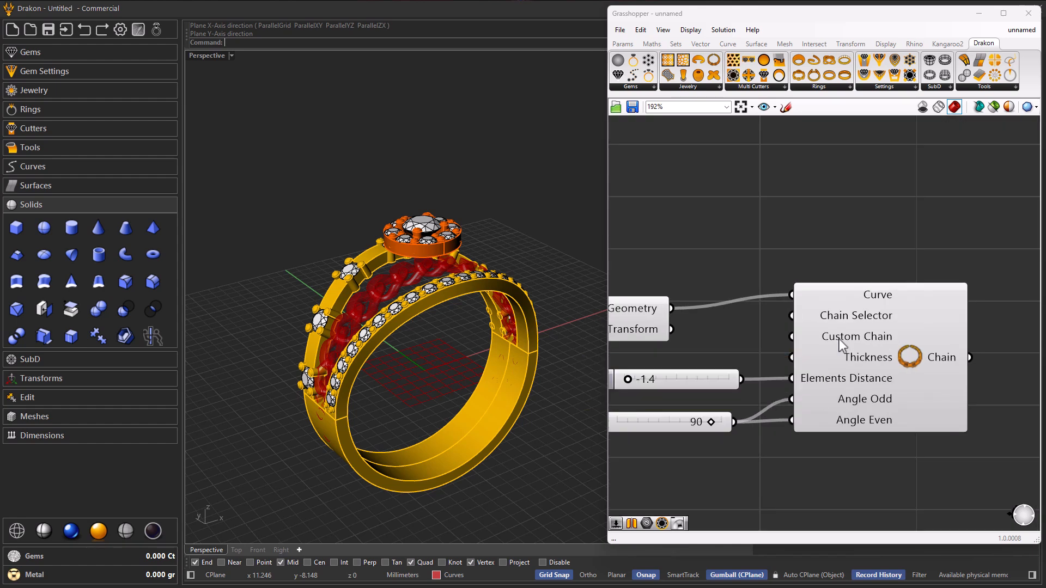
right_click(862, 357)
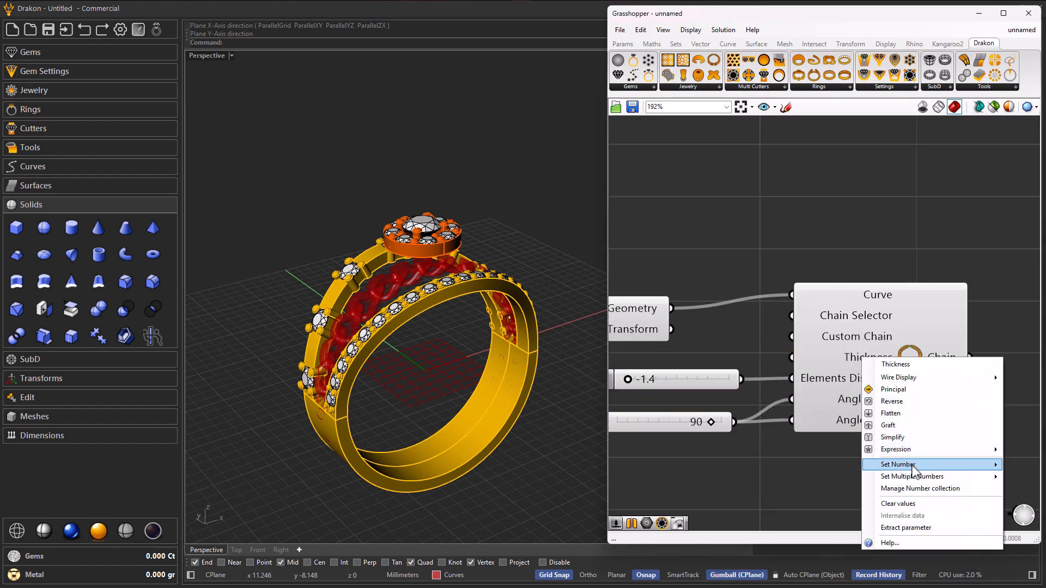
mouse_move(898, 464)
text(2.2)
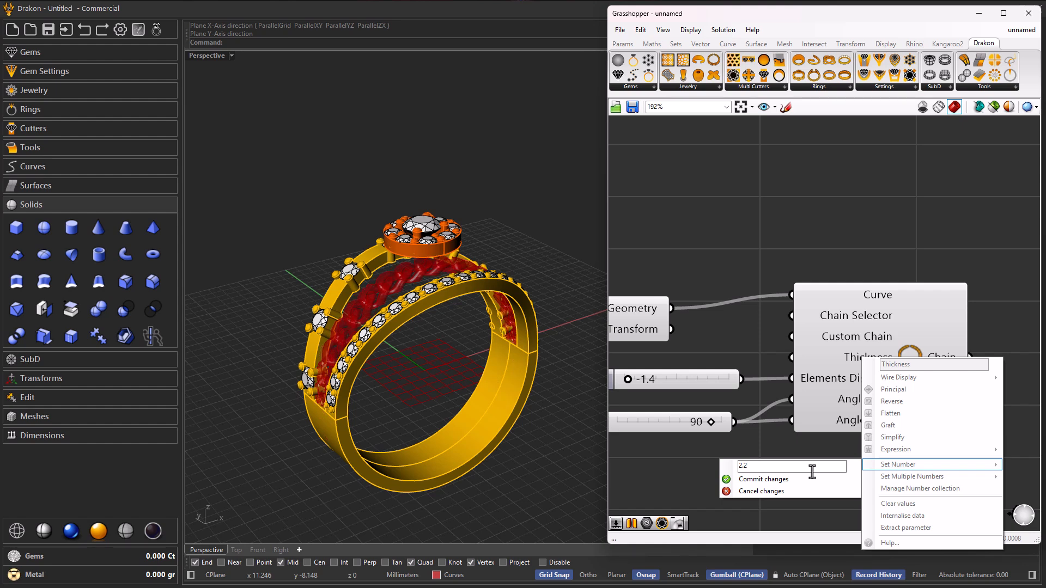
click(763, 479)
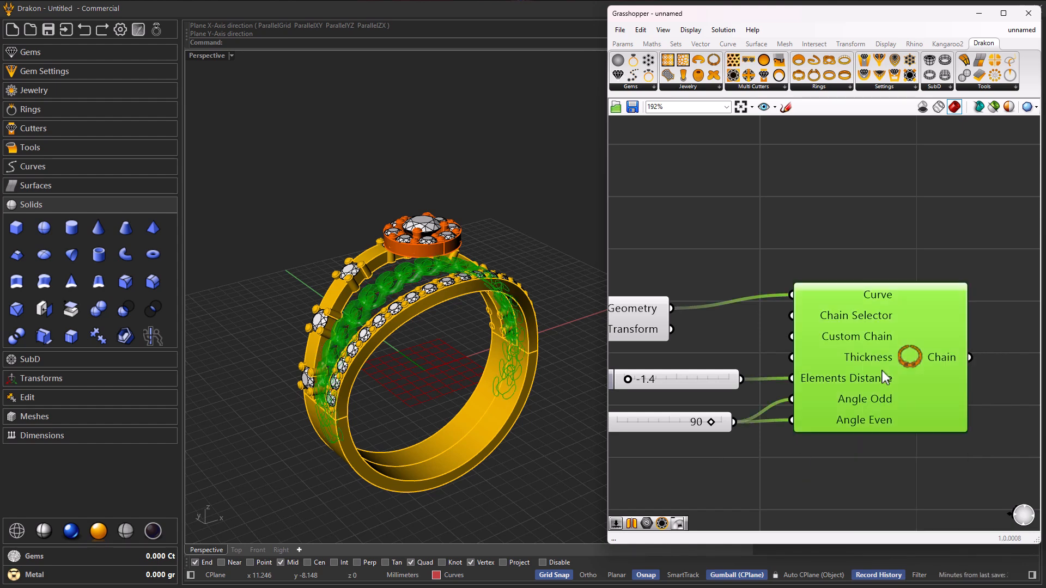
right_drag(514, 383, 505, 361)
Set input B of the Division component to 1.6 and inspect the gap between the bands around the chain
scroll(887, 372, down, 11)
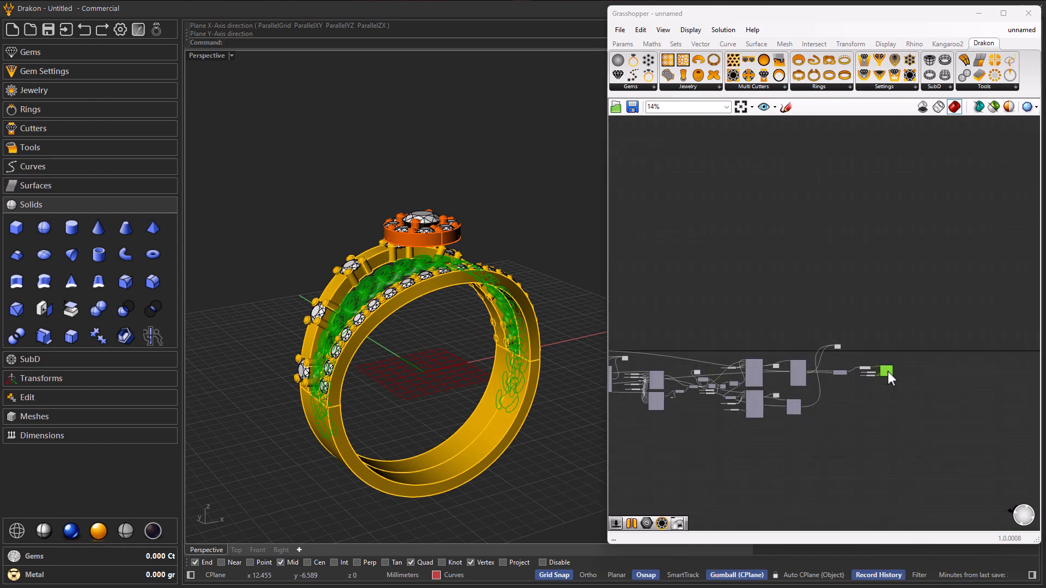
scroll(762, 351, up, 5)
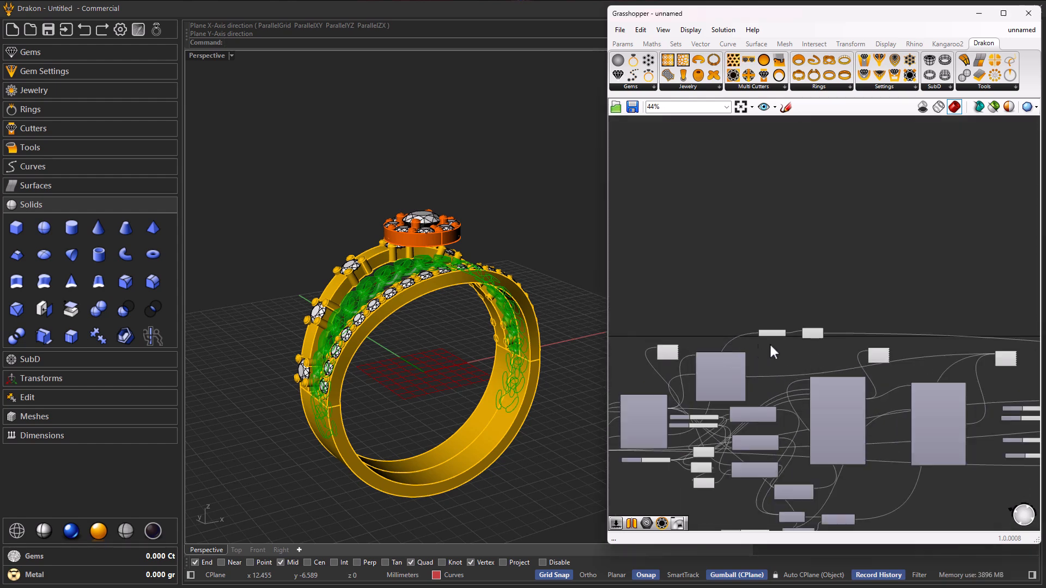
scroll(809, 328, up, 4)
scroll(805, 360, up, 8)
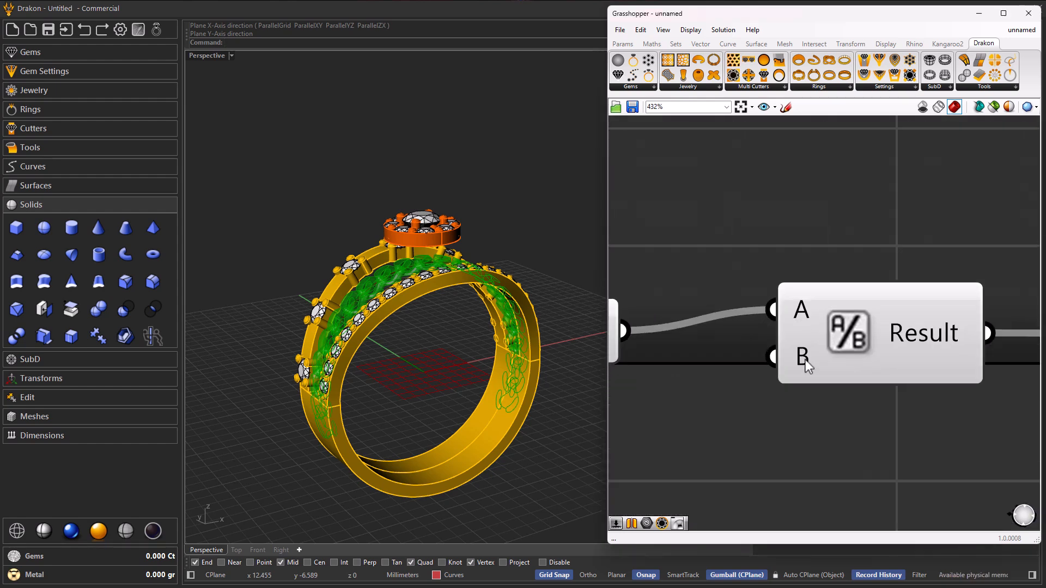
right_click(805, 359)
mouse_move(857, 467)
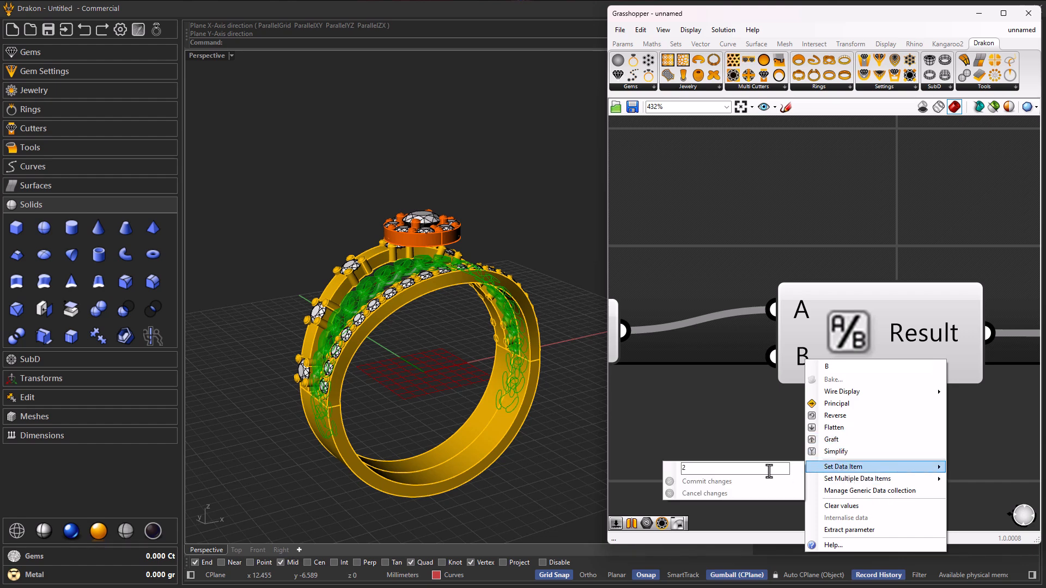
click(768, 471)
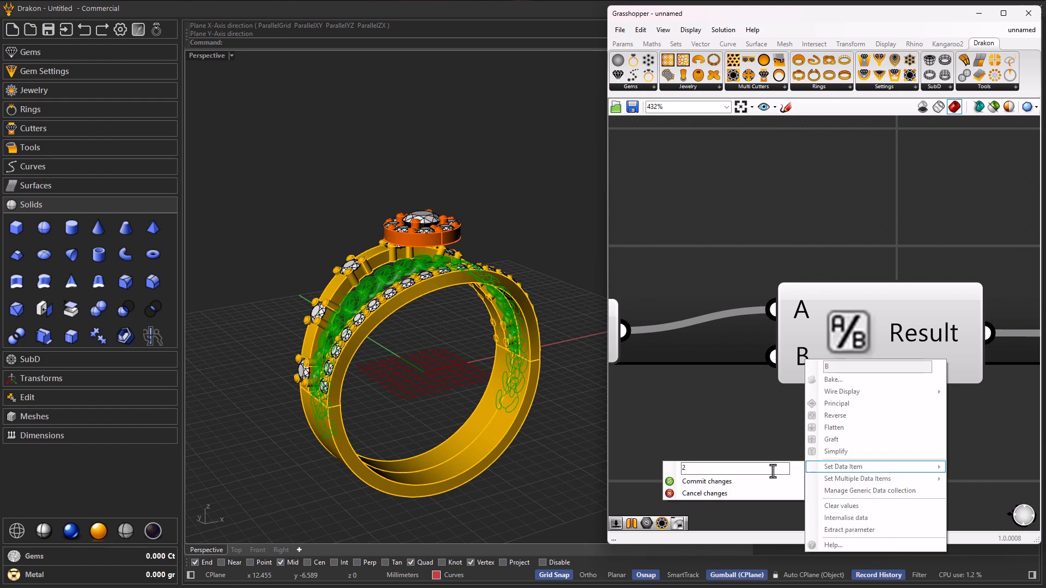
text(.2)
key(BackSpace)
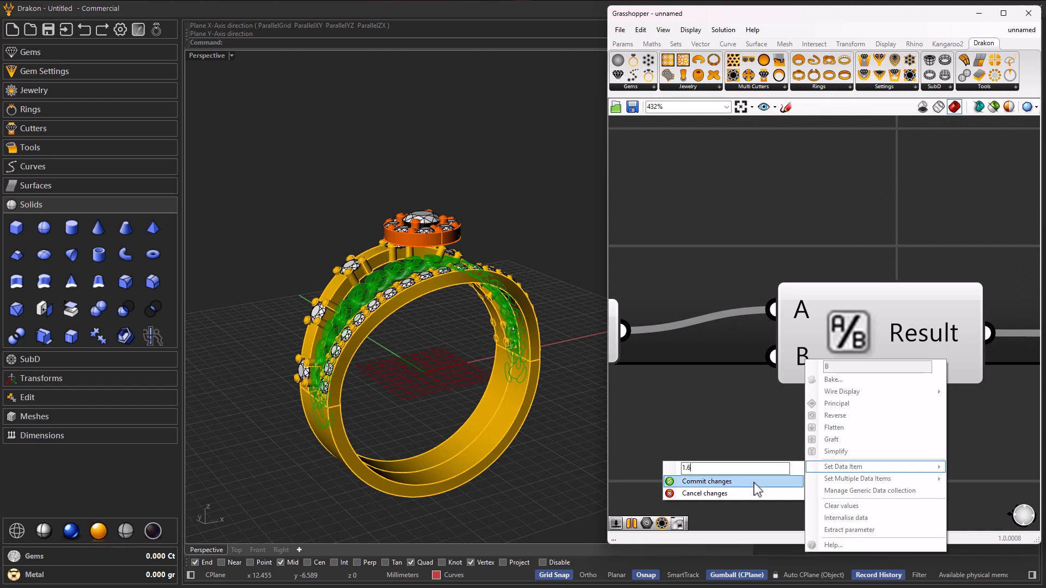
click(763, 482)
right_drag(519, 419, 593, 437)
click(753, 382)
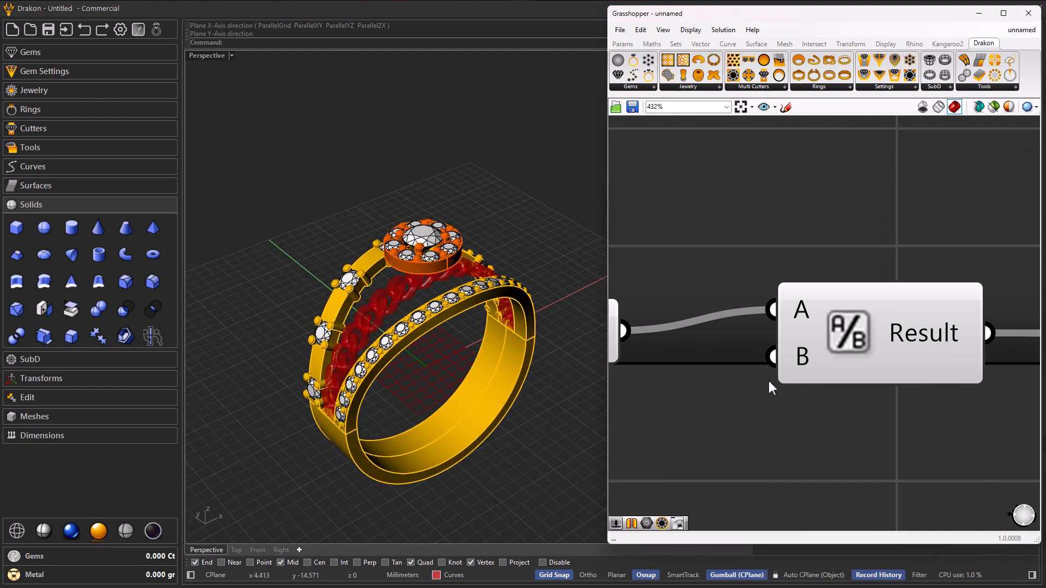
Turn off the preview of the Mirror component that feeds the Chain component
scroll(793, 386, down, 5)
scroll(756, 363, down, 9)
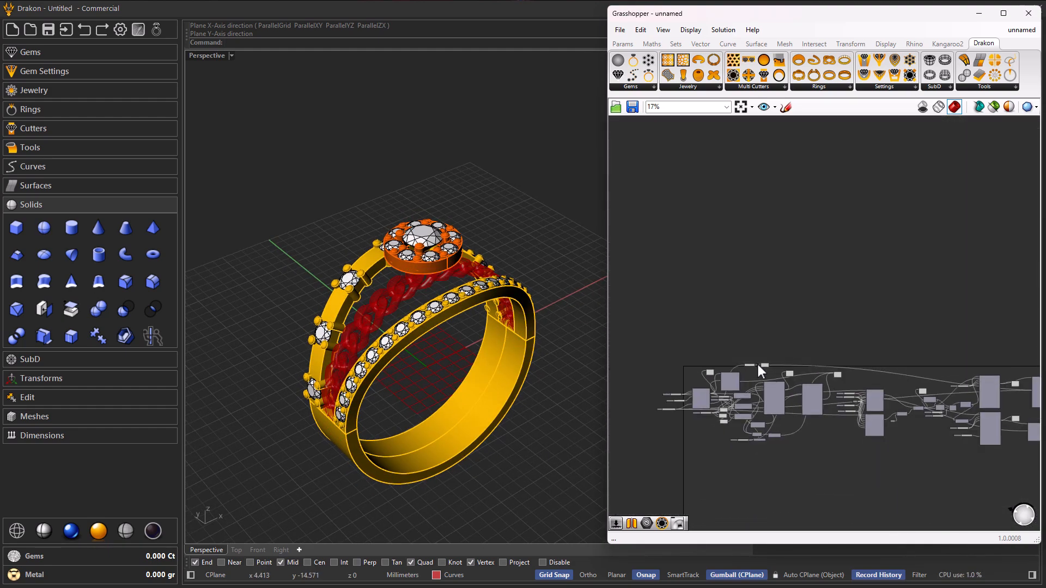
scroll(941, 357, up, 8)
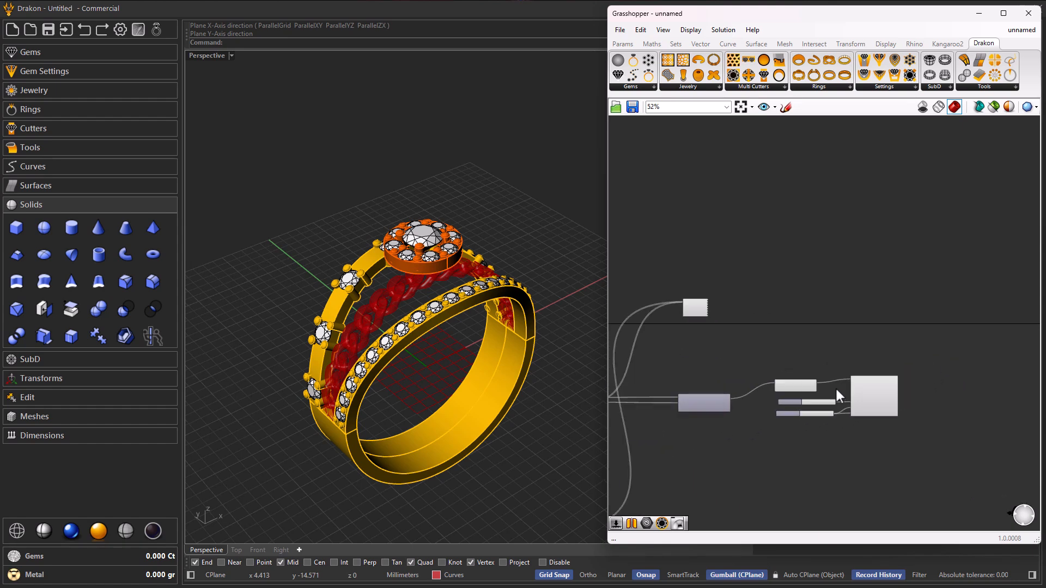
click(762, 393)
middle_click(757, 380)
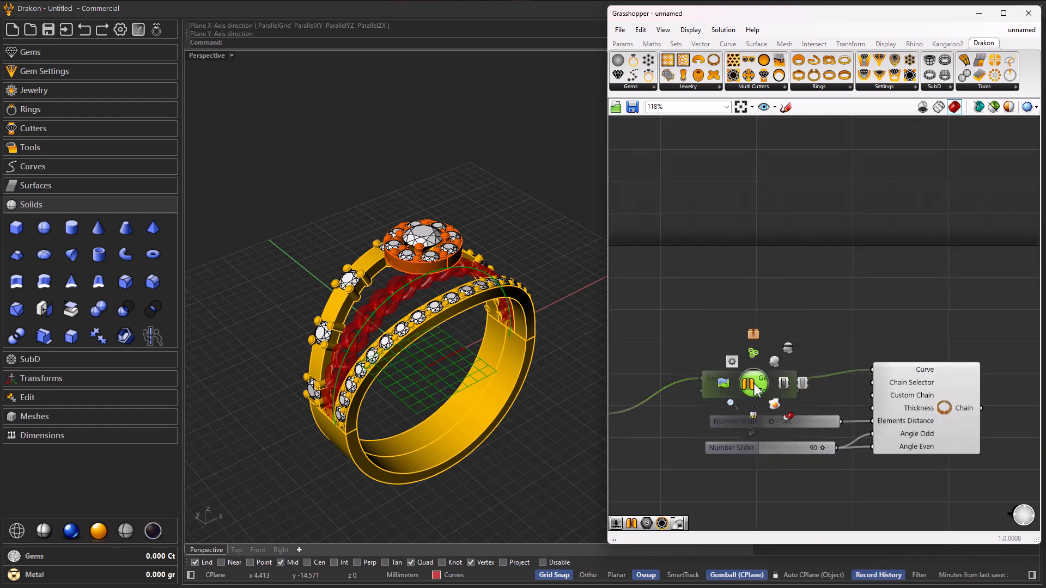
right_drag(469, 362, 516, 311)
scroll(679, 330, down, 4)
scroll(702, 321, up, 2)
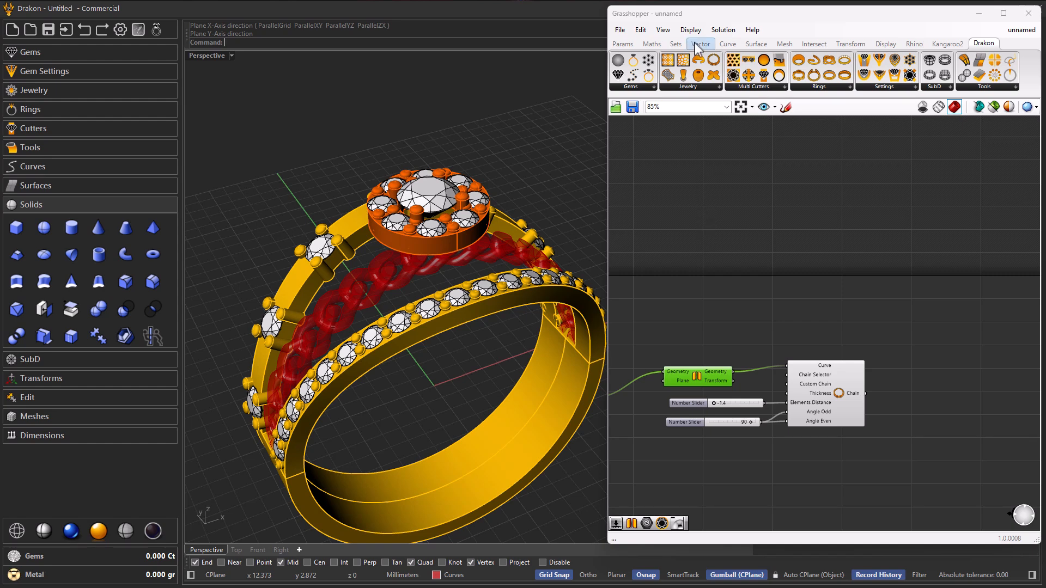
Add a Display Material component and place it on the canvas above and beyond the Chain component
click(688, 87)
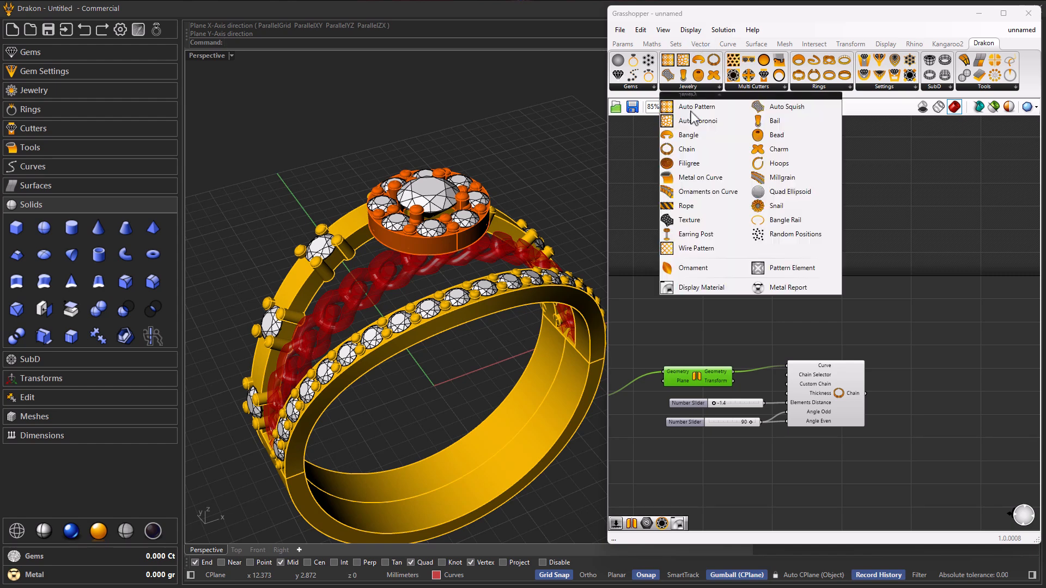
click(702, 287)
drag(708, 284, 918, 316)
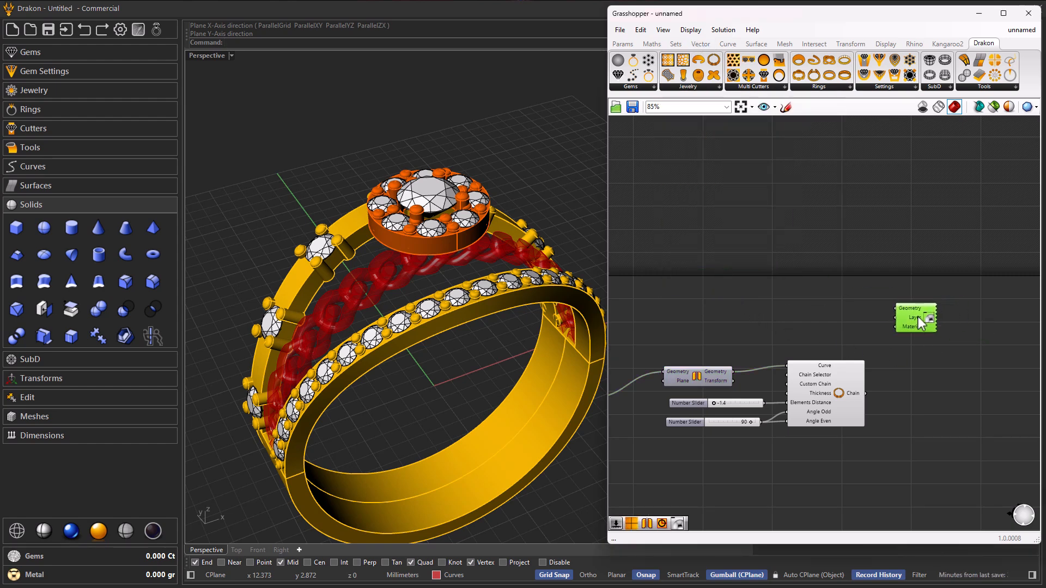
scroll(913, 388, up, 4)
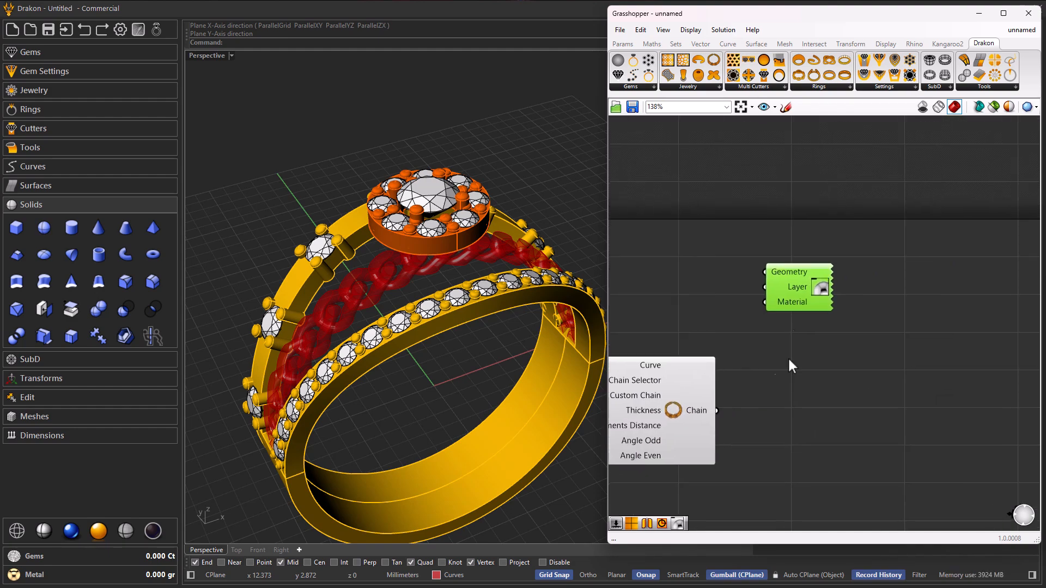
drag(798, 284, 814, 250)
scroll(809, 309, down, 1)
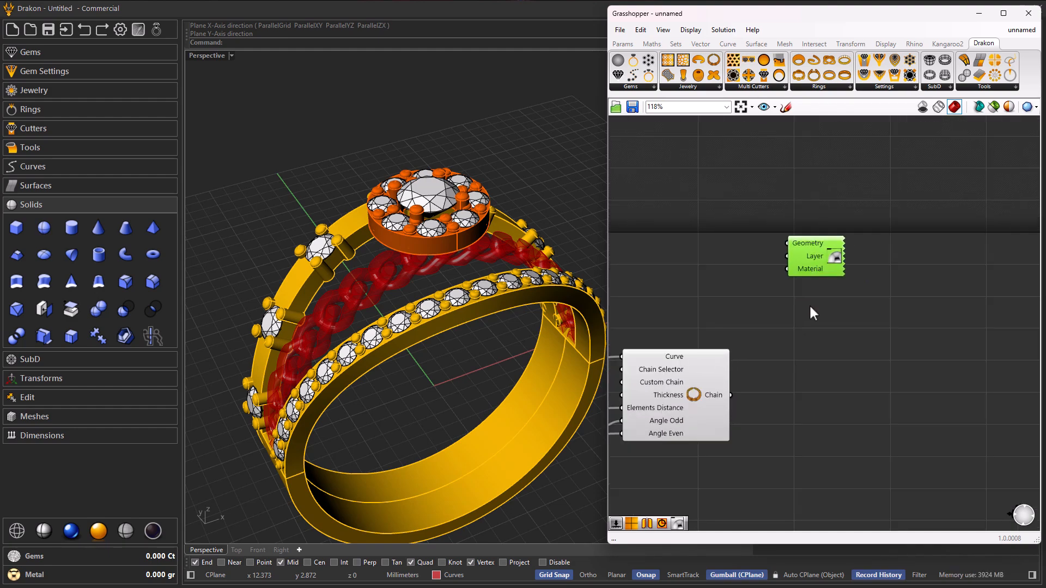
Add an Auto Cut component beyond the Chain component and connect the Chain output to its Object To Cut input
scroll(873, 340, down, 4)
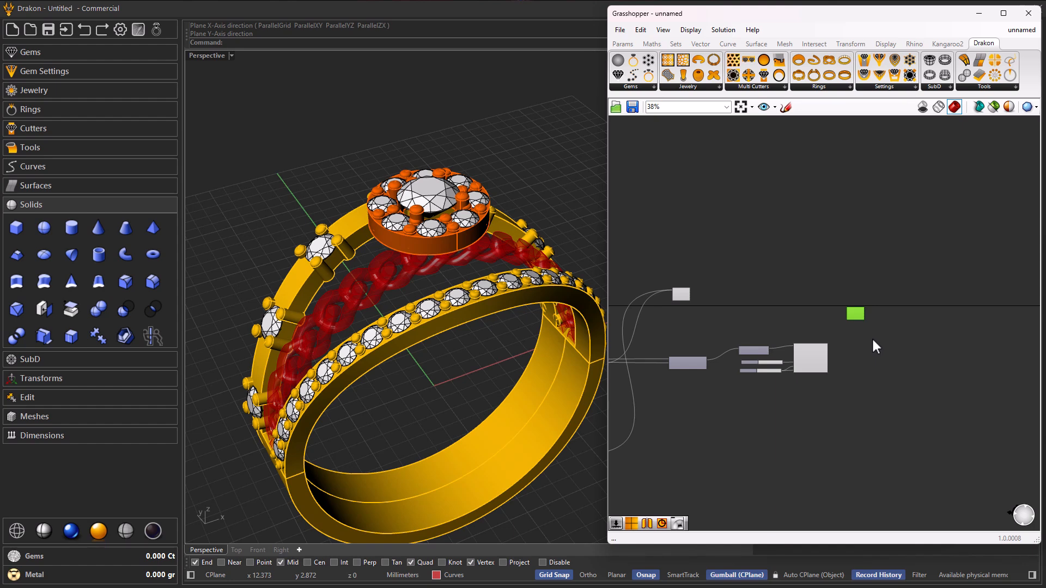
scroll(872, 339, down, 5)
scroll(813, 335, up, 4)
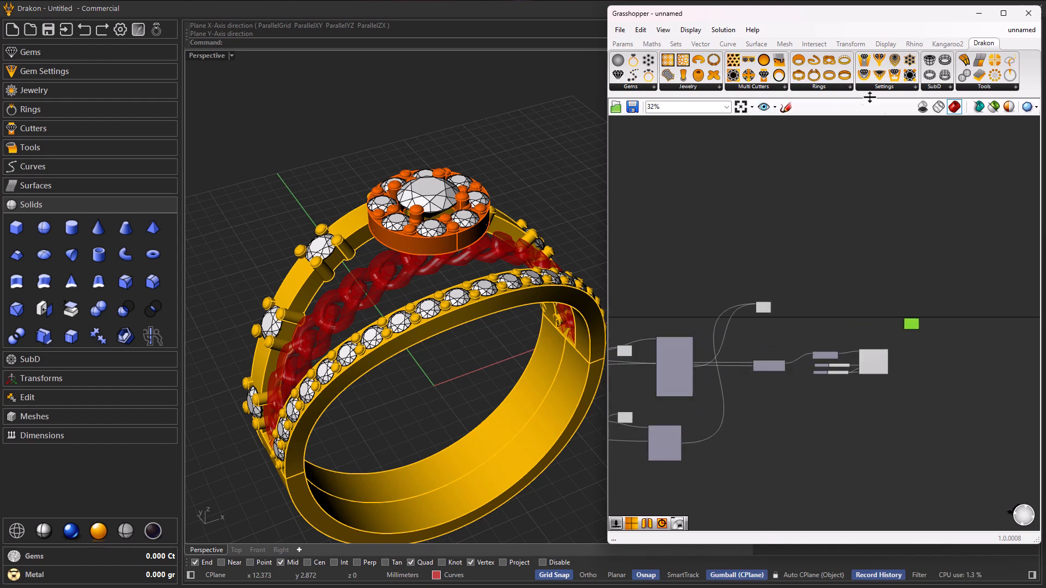
click(898, 88)
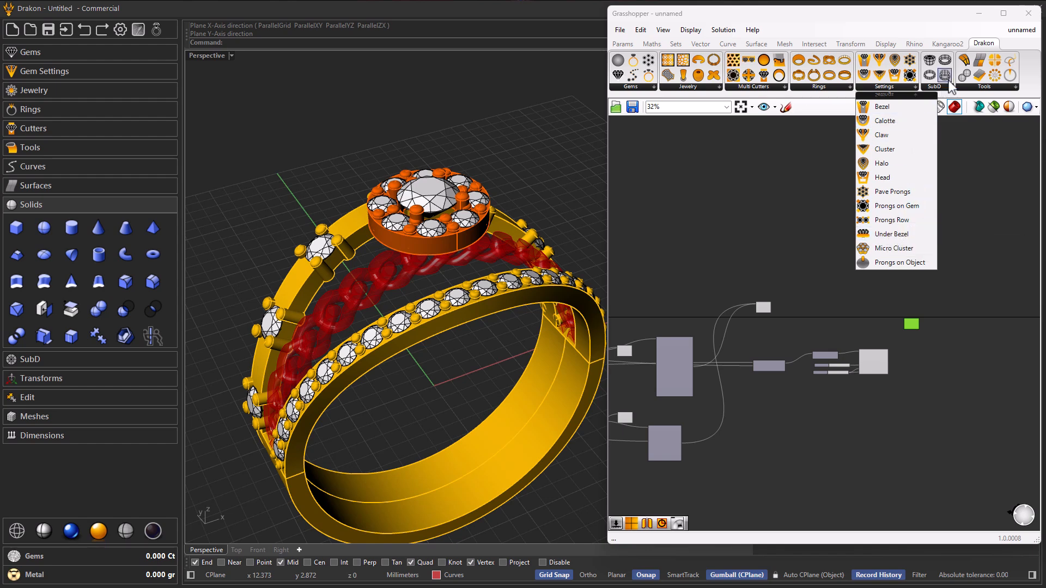
click(767, 87)
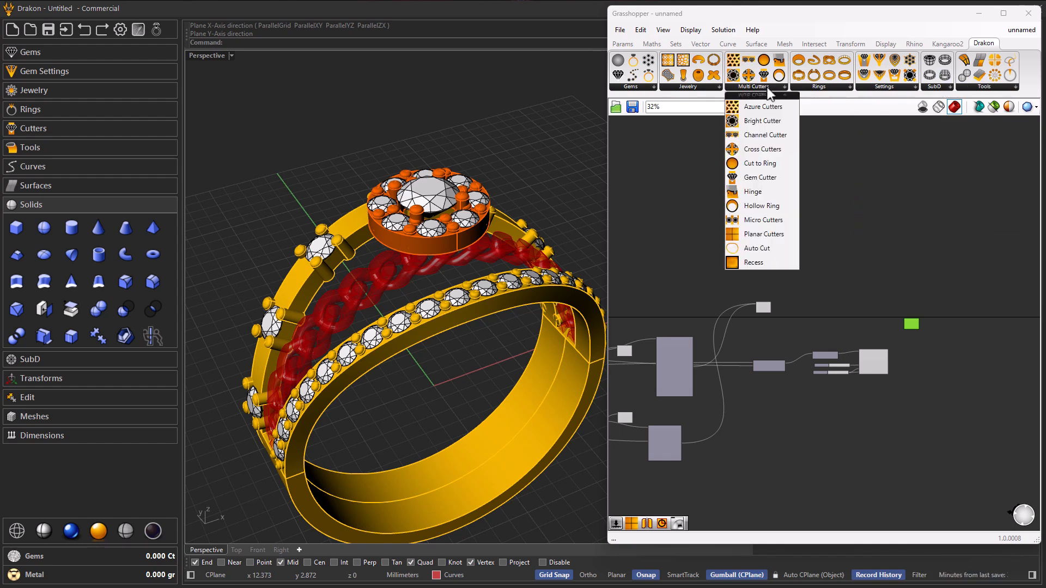
drag(766, 248, 851, 301)
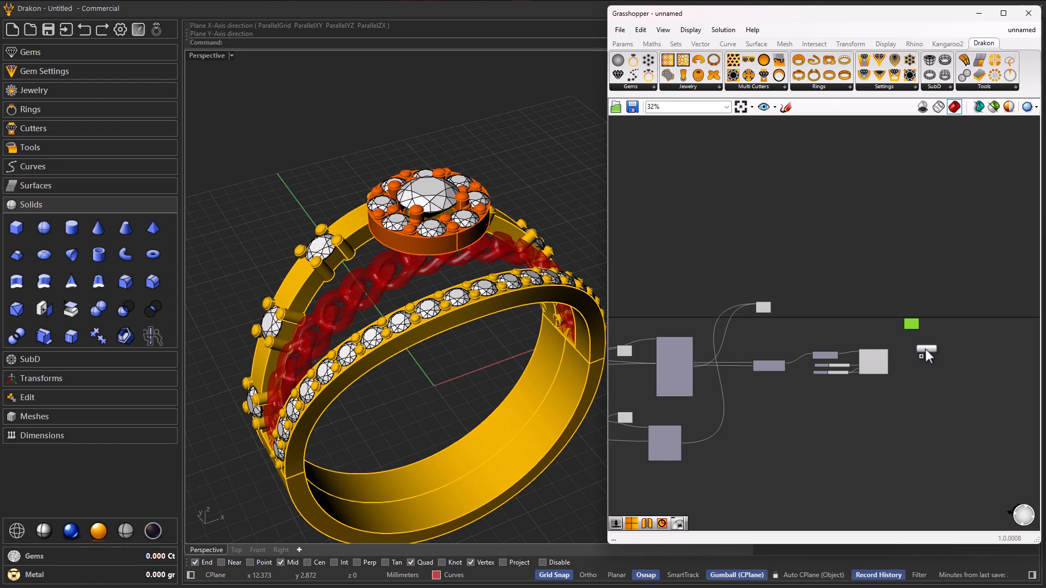
drag(933, 361, 933, 357)
scroll(898, 370, up, 5)
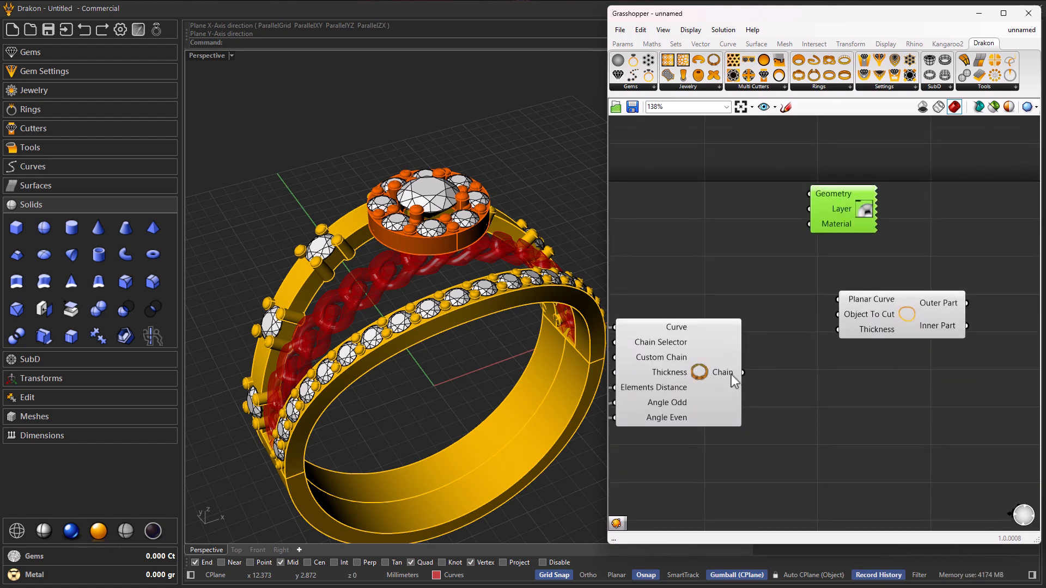
drag(742, 372, 831, 314)
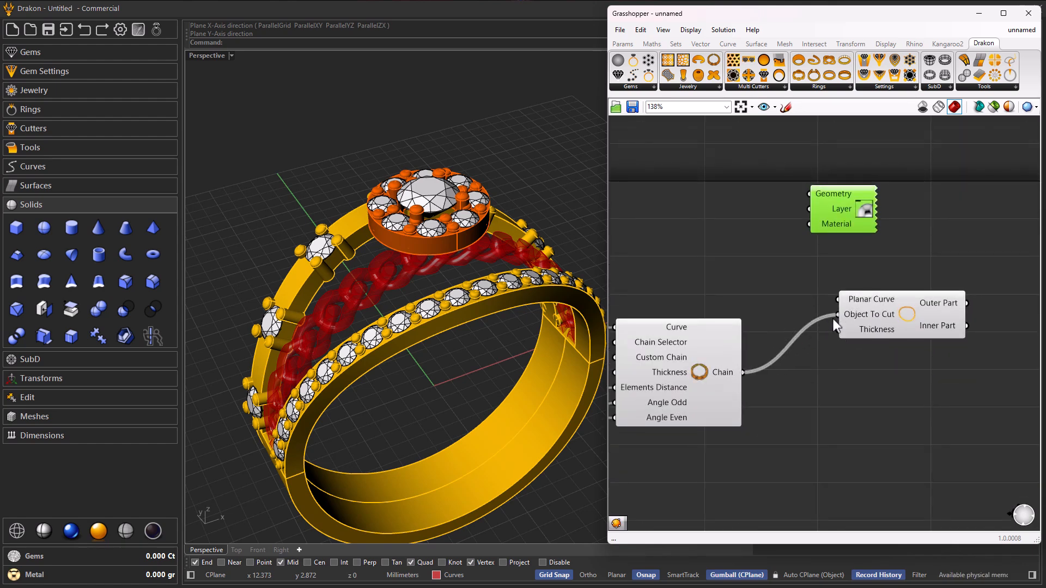
Connect the Gem Curve output of the uppermost gem curve component beside the prongs component to the Auto Cut's Planar Curve input
scroll(885, 364, down, 6)
right_drag(640, 366, 719, 363)
scroll(793, 368, up, 4)
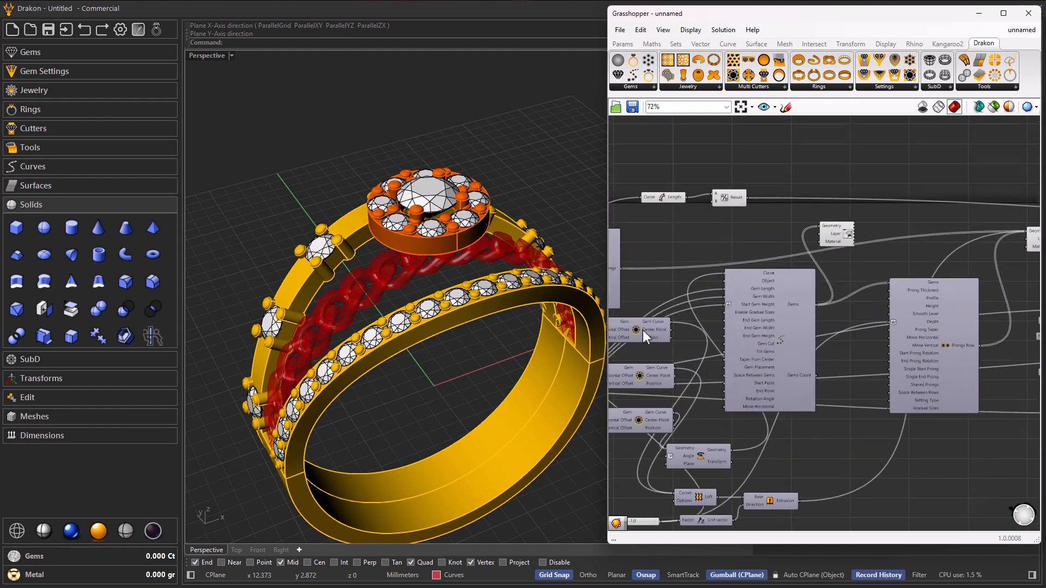
click(643, 330)
right_drag(643, 330, 719, 340)
scroll(719, 340, up, 2)
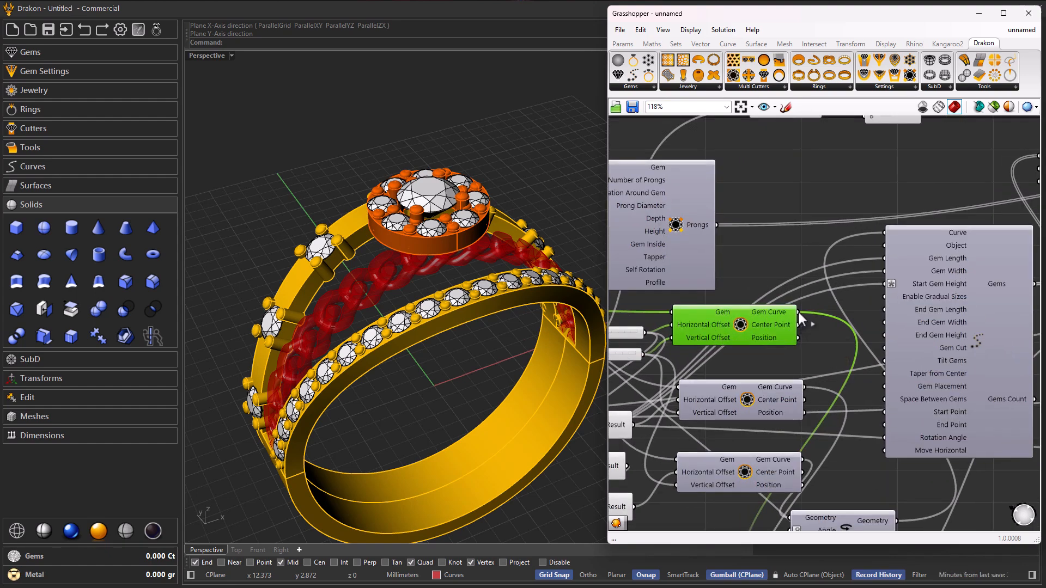
scroll(708, 355, down, 5)
scroll(703, 352, down, 3)
drag(703, 352, 879, 355)
scroll(1019, 348, up, 9)
scroll(939, 329, up, 4)
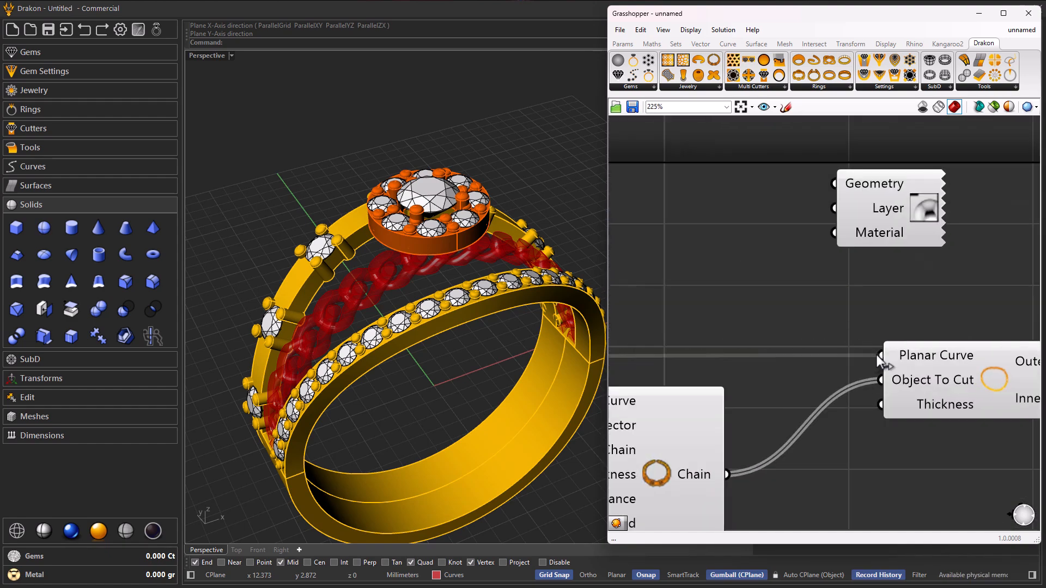
Turn off the preview of the Chain component and inspect the cut chain beneath the halo
click(971, 383)
scroll(909, 326, down, 3)
click(783, 408)
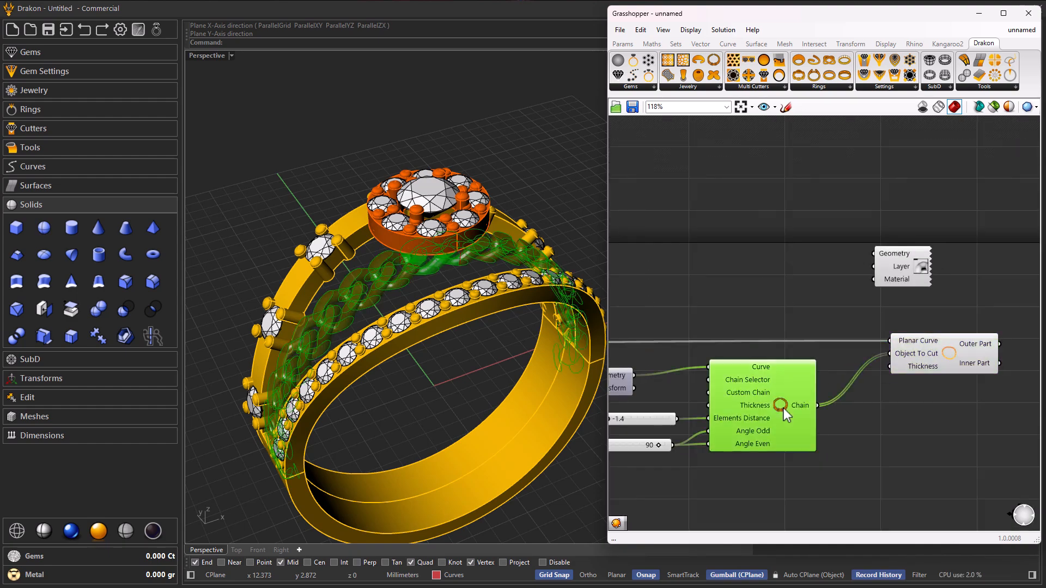
middle_click(783, 408)
click(813, 378)
right_drag(411, 370, 604, 316)
scroll(739, 283, down, 4)
scroll(855, 319, up, 3)
scroll(855, 319, up, 3)
drag(836, 324, 853, 324)
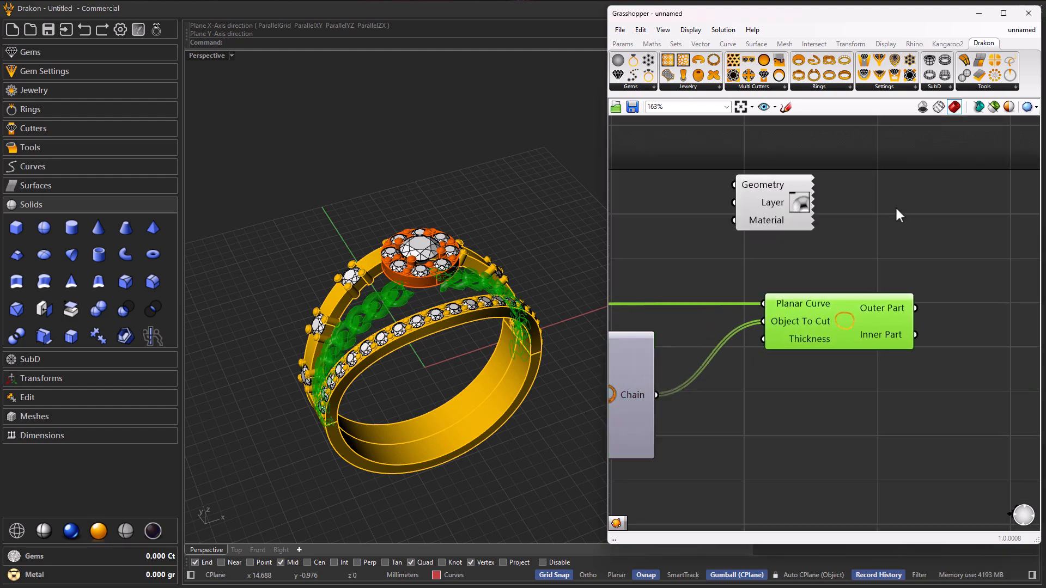
Add an Under Bezel component below the Auto Cut component and connect the center gem component's Gem output to its Gem input
click(895, 88)
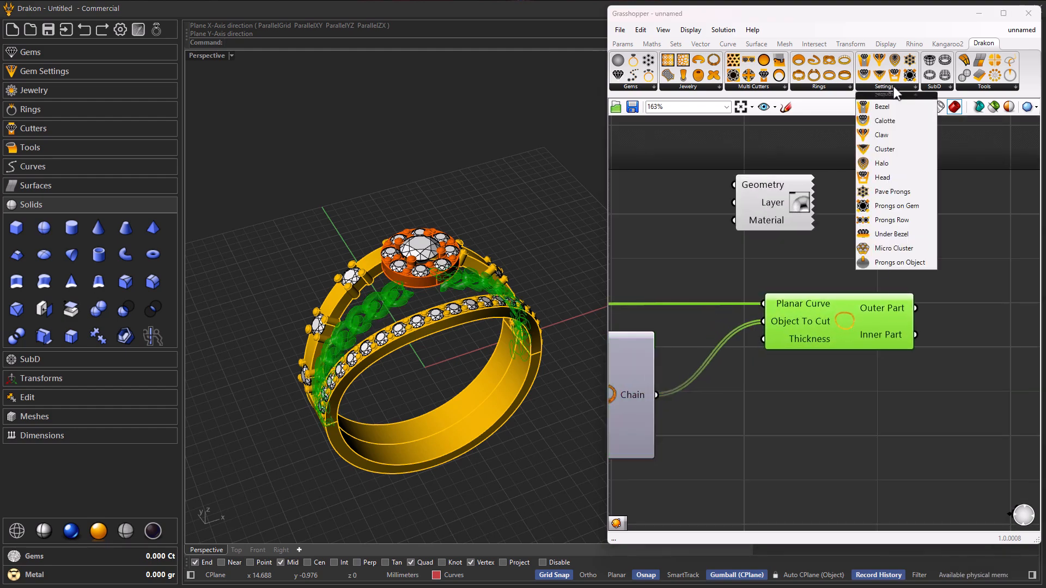
click(896, 234)
scroll(887, 253, down, 4)
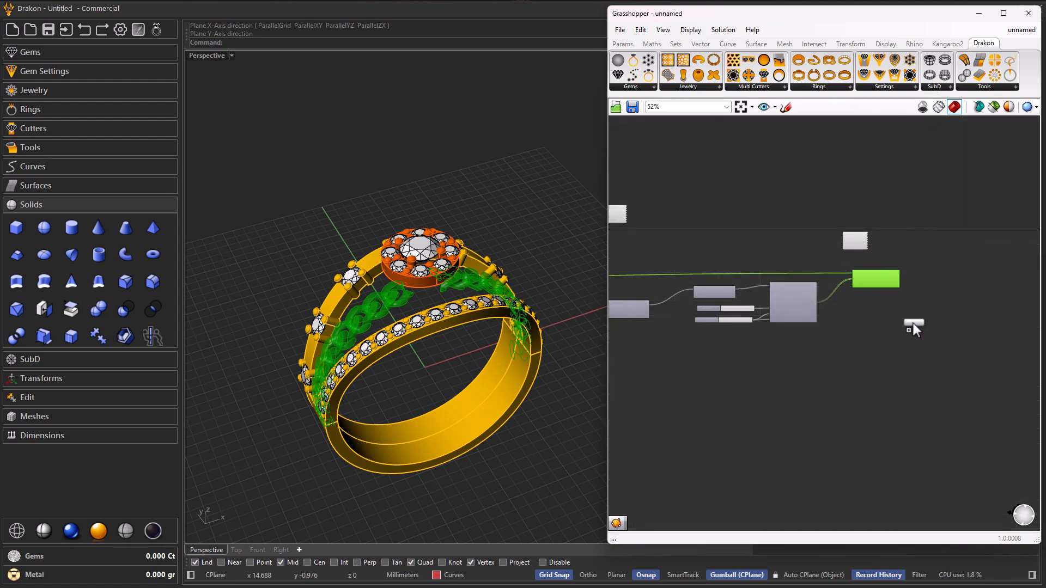
click(900, 320)
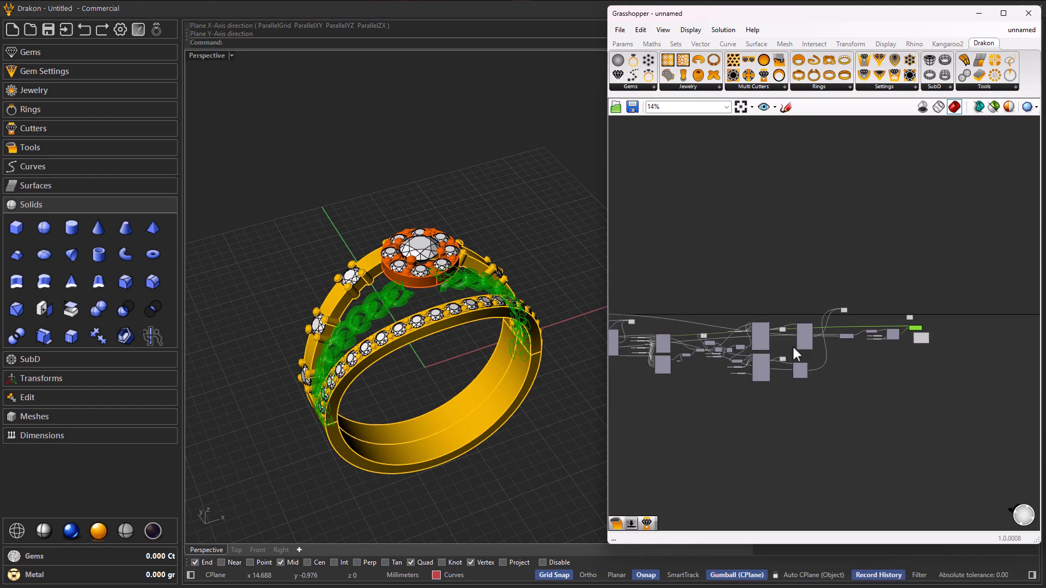
scroll(642, 322, up, 3)
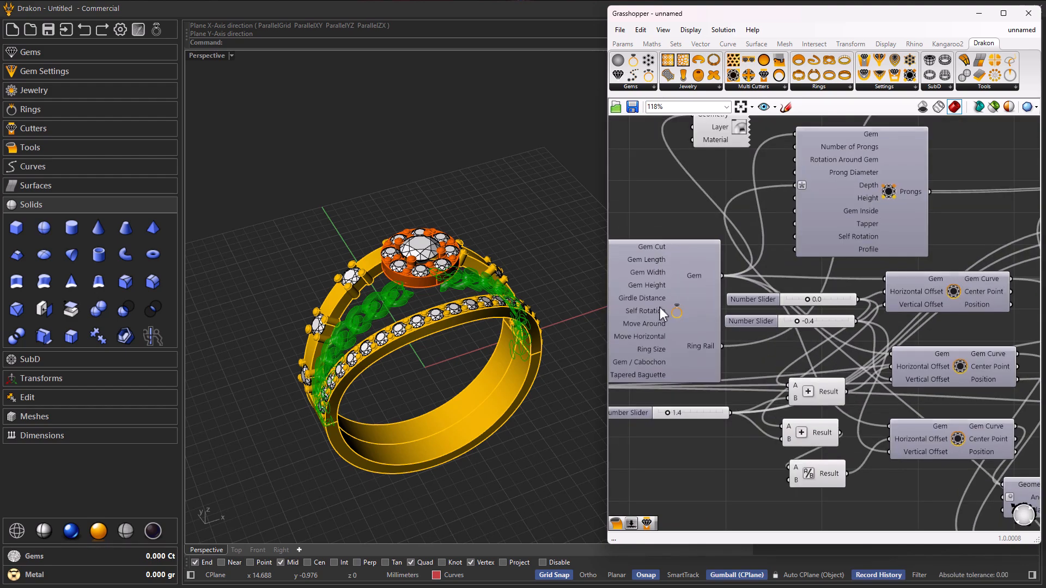
scroll(697, 333, down, 10)
scroll(877, 312, up, 10)
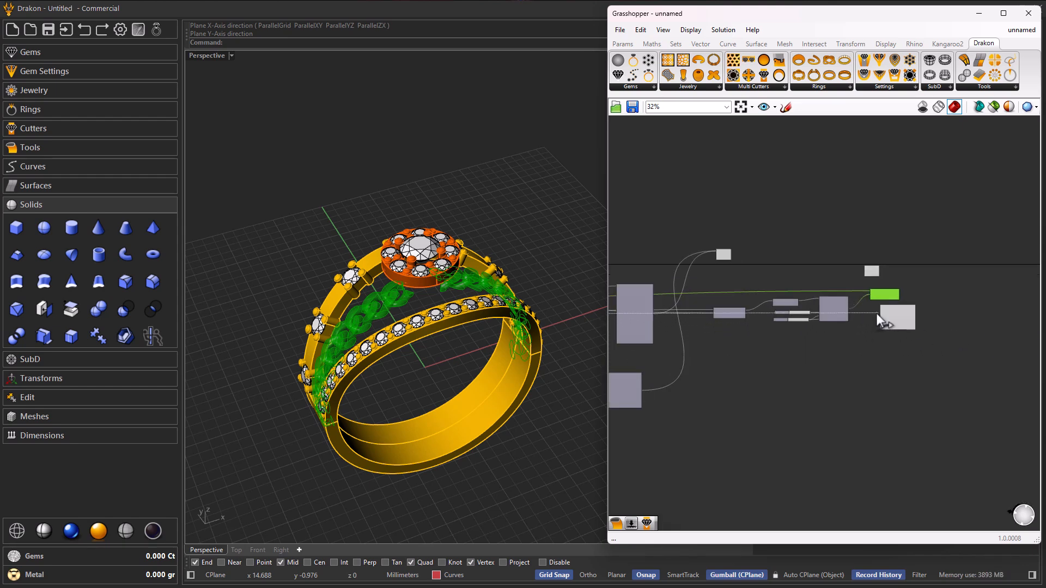
drag(885, 291, 884, 292)
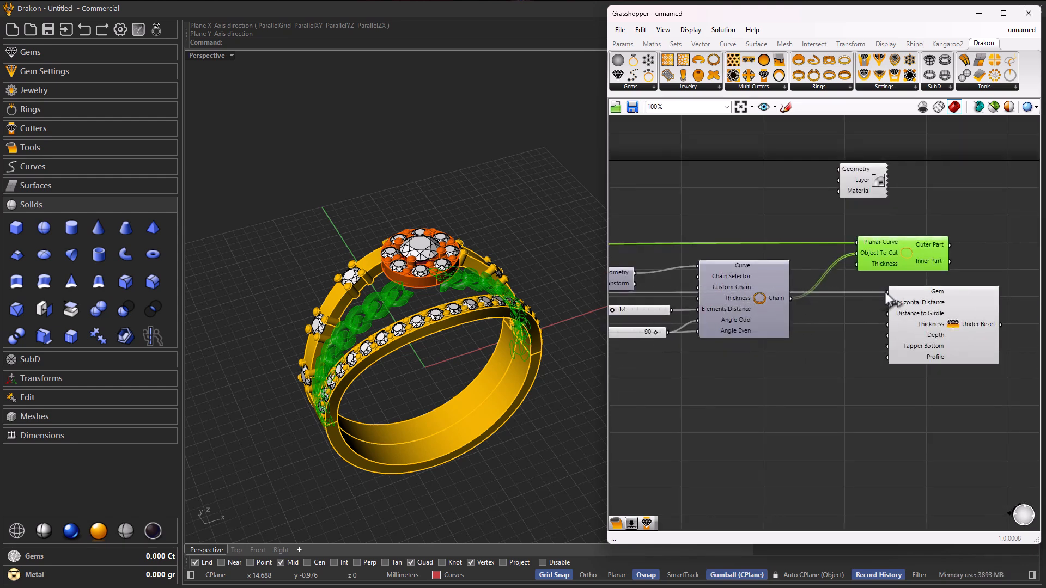
right_drag(841, 351, 838, 338)
Add a Subtraction component and connect its Result to the Under Bezel's Distance to Girdle input
right_drag(417, 355, 397, 287)
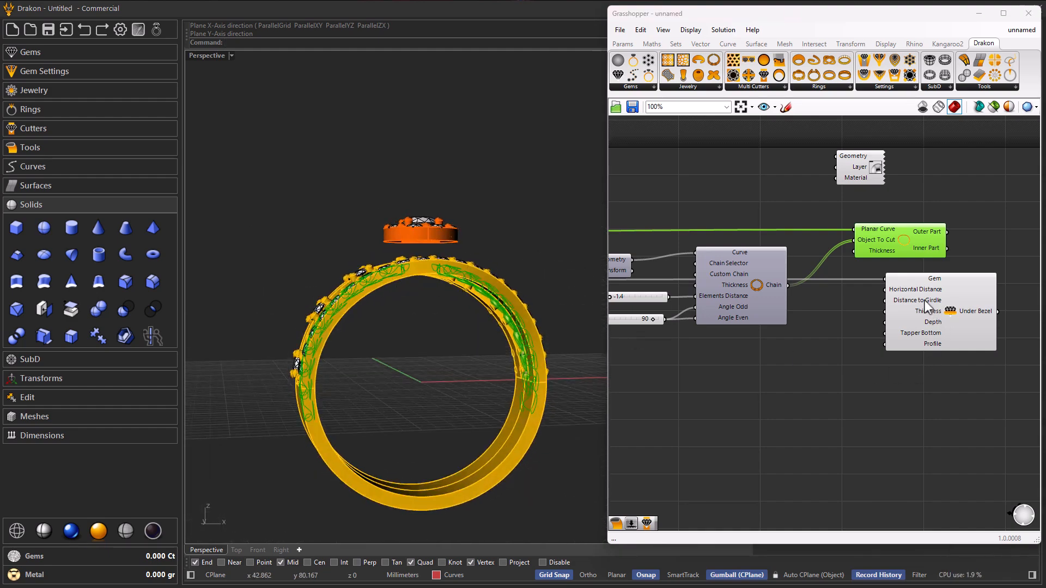
mouse_move(926, 305)
double_click(833, 363)
text(-)
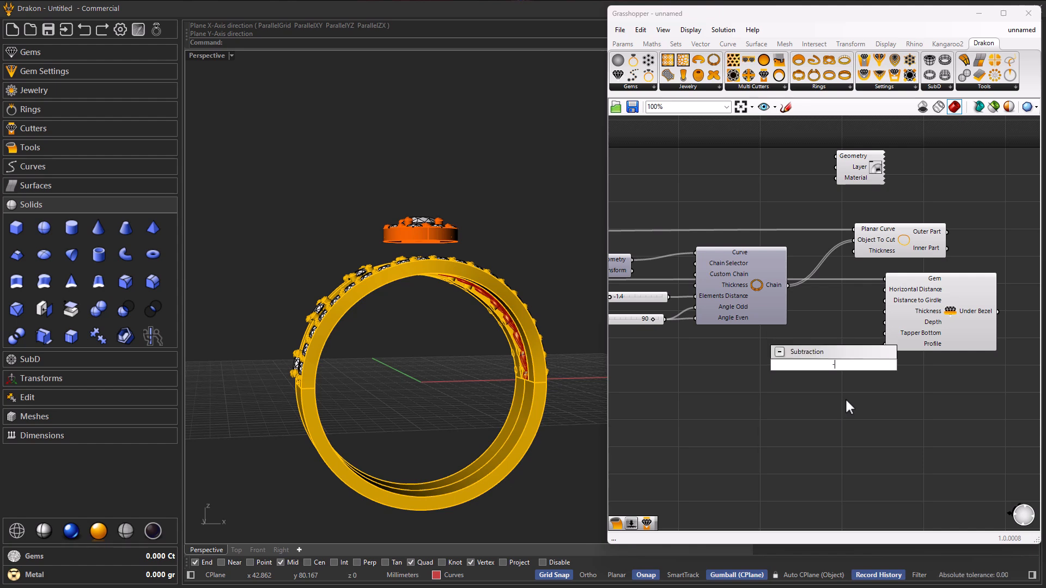
key(Return)
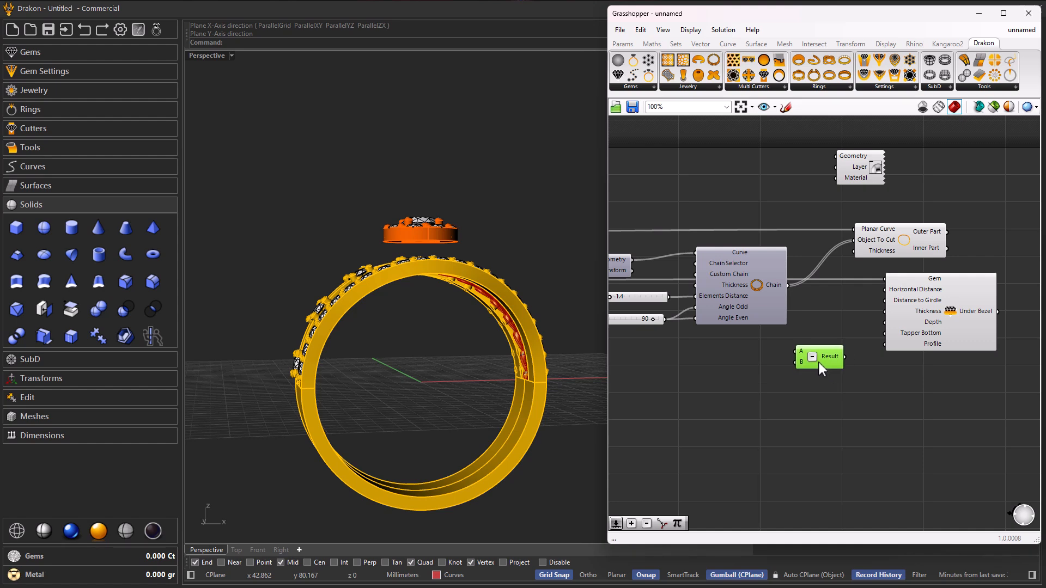
drag(844, 356, 883, 302)
Connect the number slider that drives the center gem's Girdle Distance to input A of the Subtraction component
scroll(874, 377, down, 8)
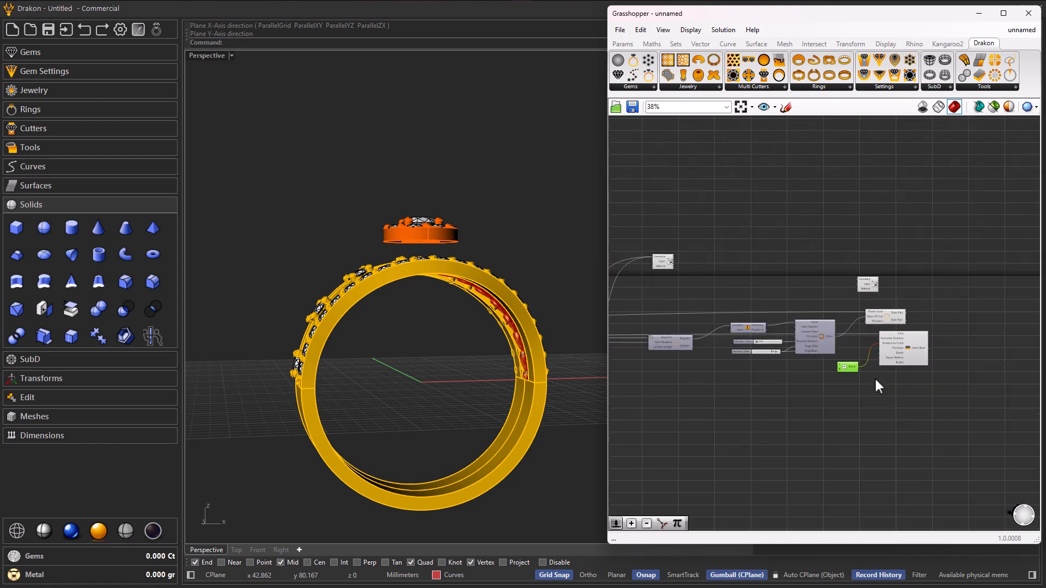
right_drag(782, 386, 883, 366)
right_drag(681, 365, 775, 364)
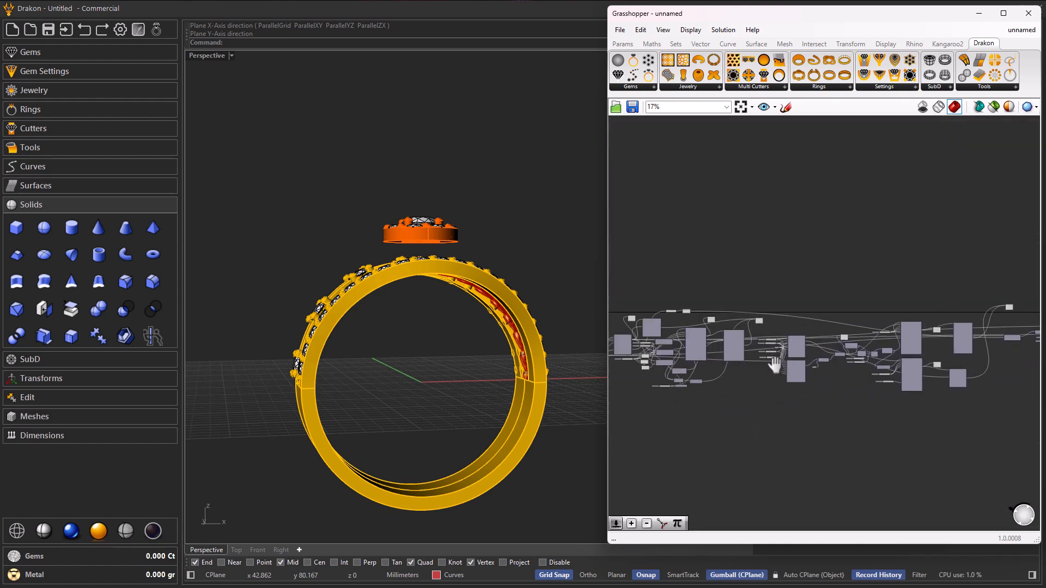
scroll(643, 341, up, 5)
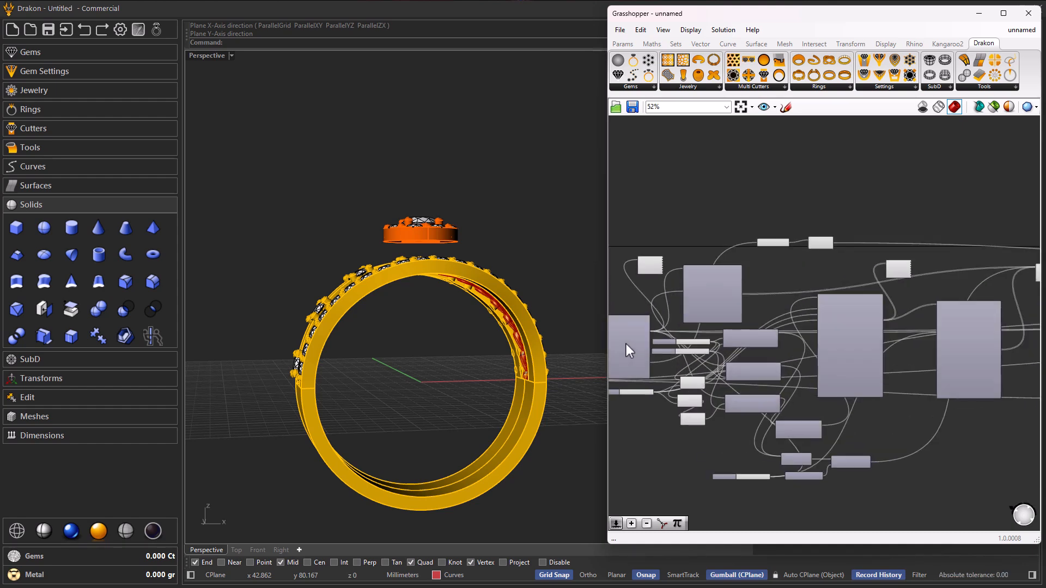
scroll(691, 358, up, 4)
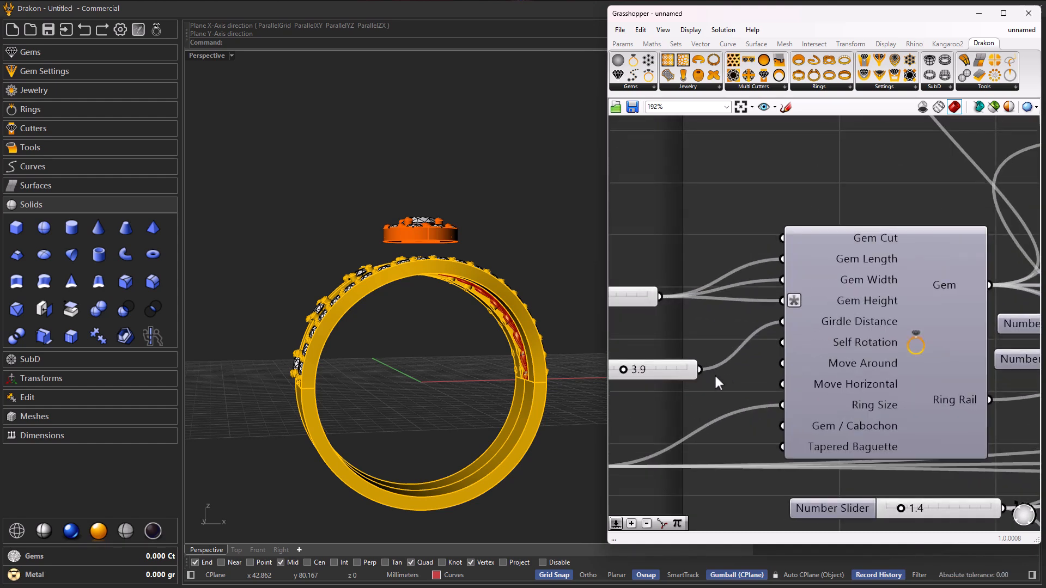
scroll(662, 390, down, 9)
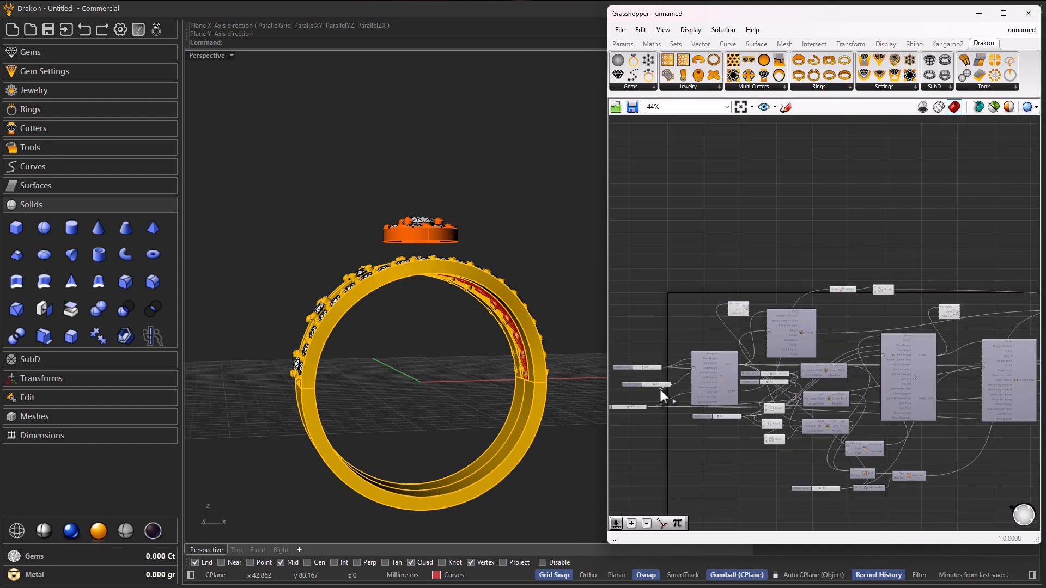
scroll(904, 385, up, 6)
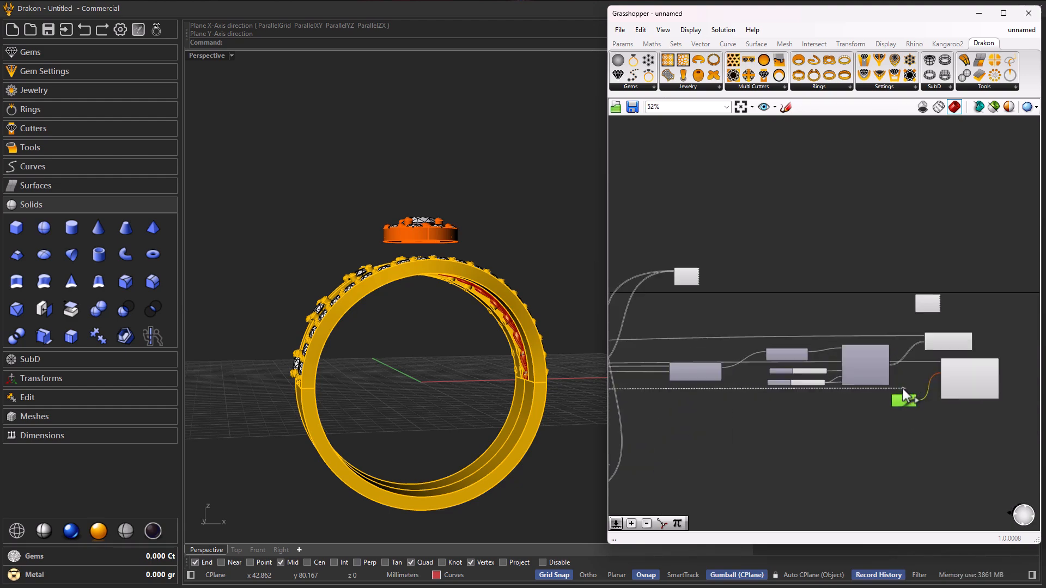
scroll(888, 388, up, 3)
drag(891, 388, 873, 424)
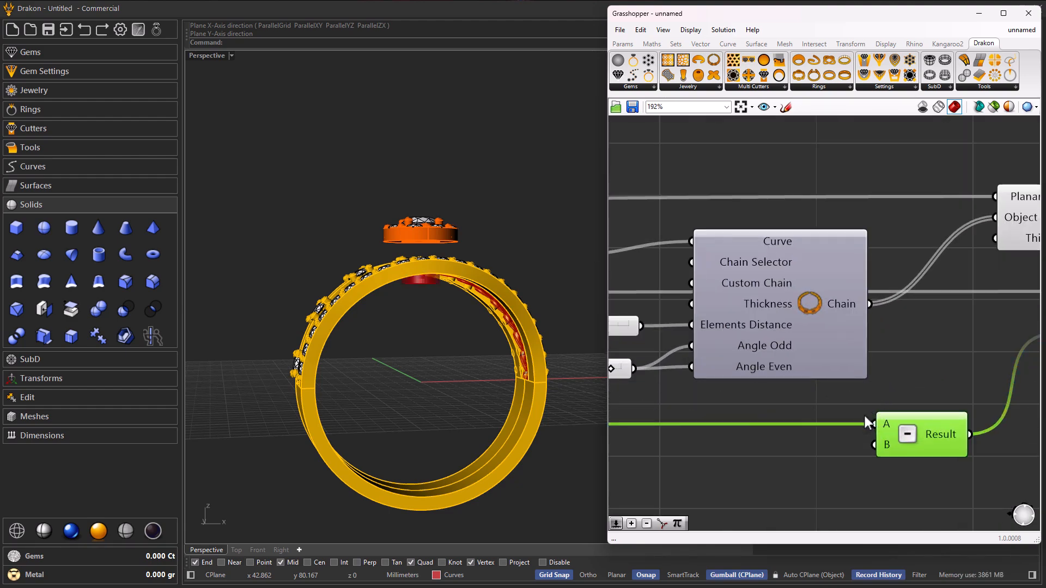
right_drag(420, 375, 521, 394)
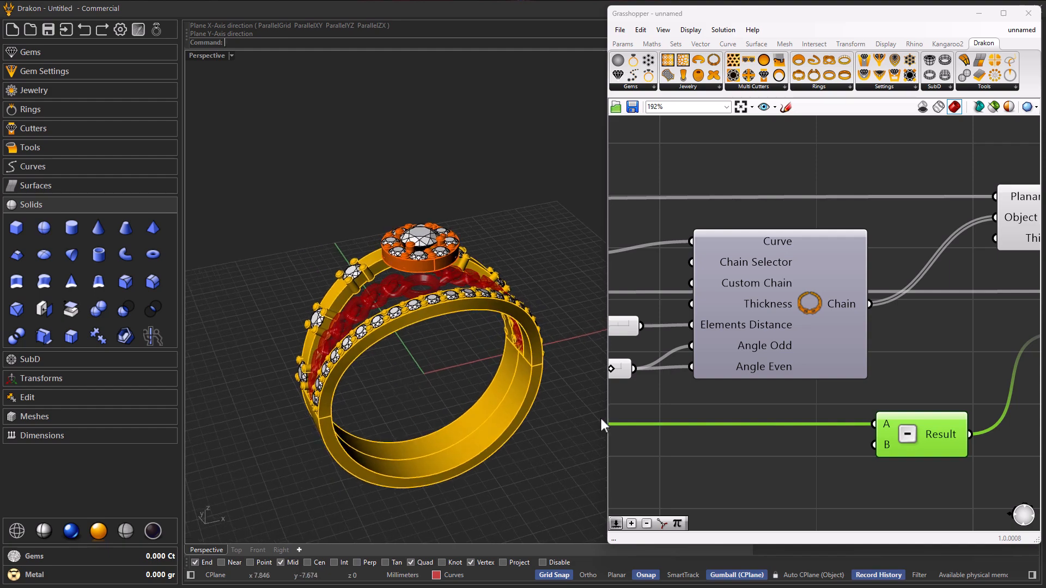
Add a 0.9 number slider, connect it to the Subtraction's B input and the Under Bezel's Depth, and inspect the bezel under the halo
scroll(722, 379, down, 4)
scroll(814, 392, up, 4)
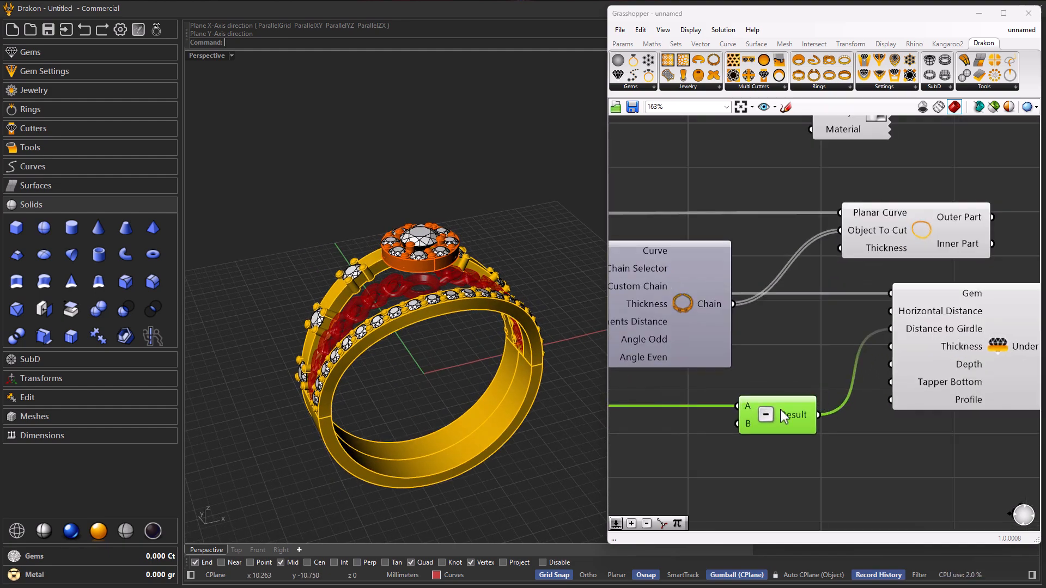
drag(789, 404, 784, 420)
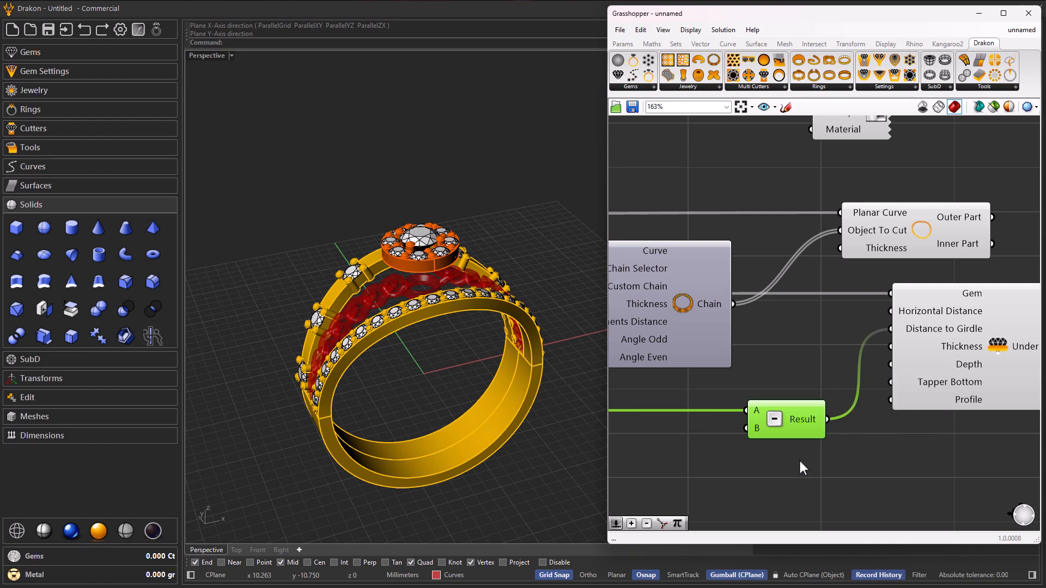
click(799, 492)
double_click(799, 491)
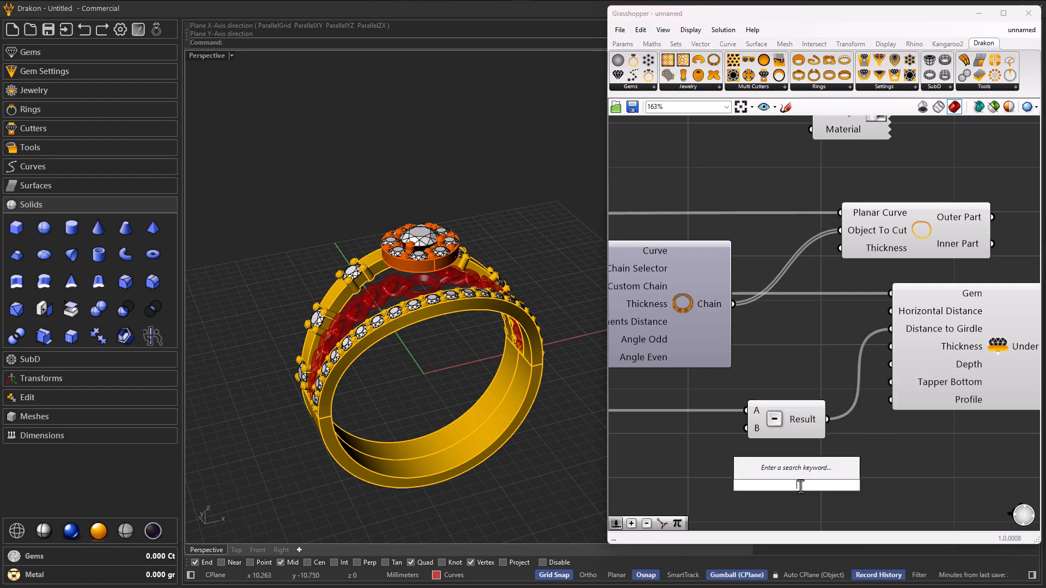
text(0.9)
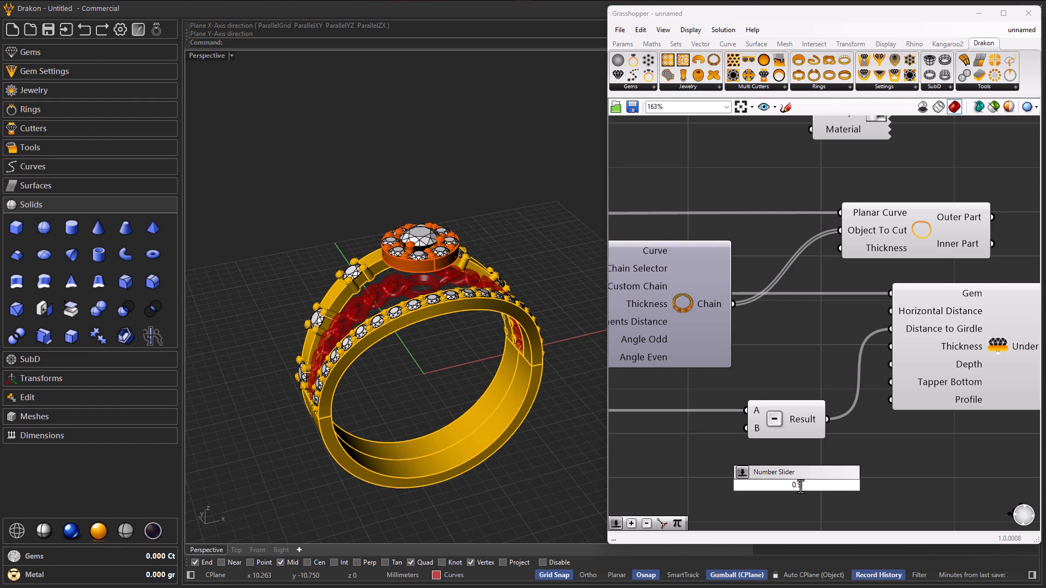
key(Return)
drag(783, 482, 635, 463)
drag(751, 439, 890, 363)
right_drag(525, 368, 361, 226)
scroll(427, 268, up, 5)
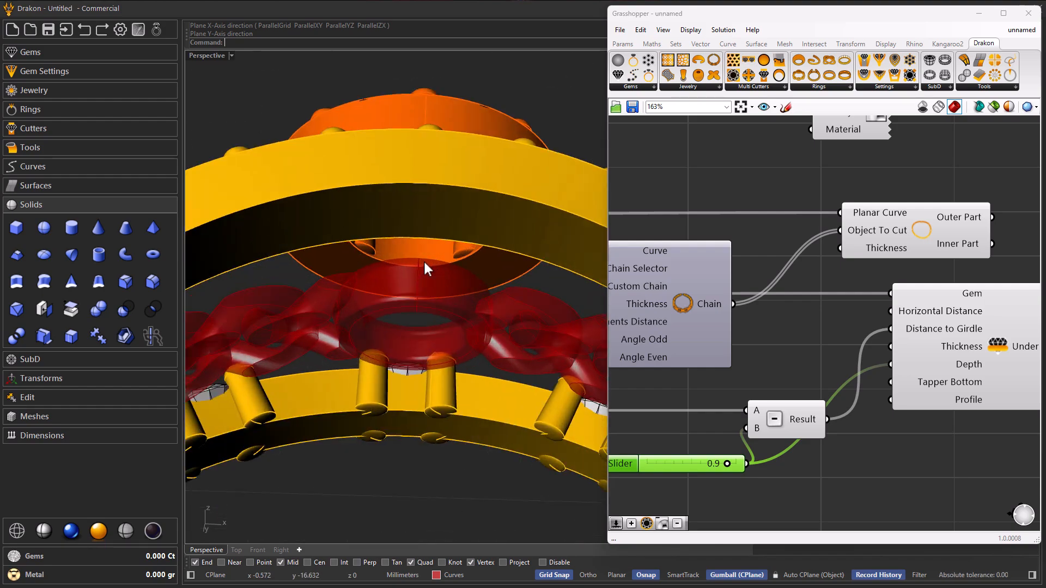
right_drag(434, 310, 419, 332)
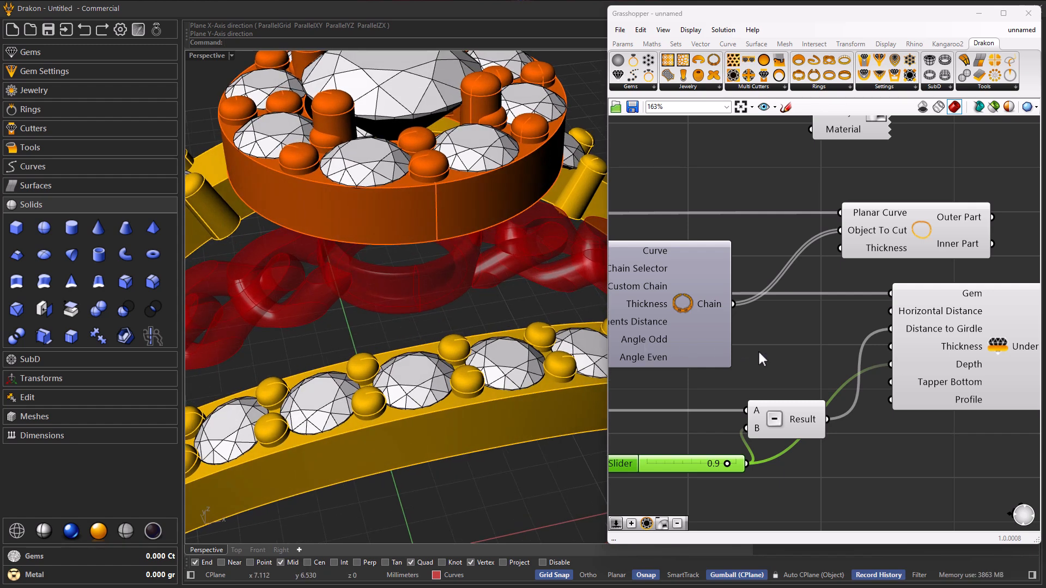
Set the Under Bezel component's Horizontal Distance to 0.1
scroll(840, 360, down, 3)
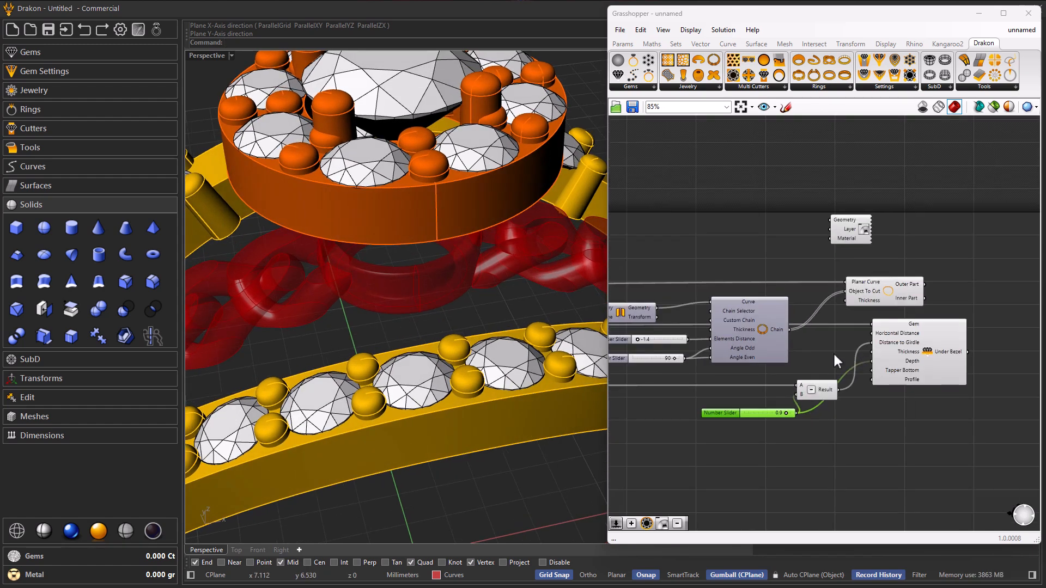
scroll(867, 374, up, 3)
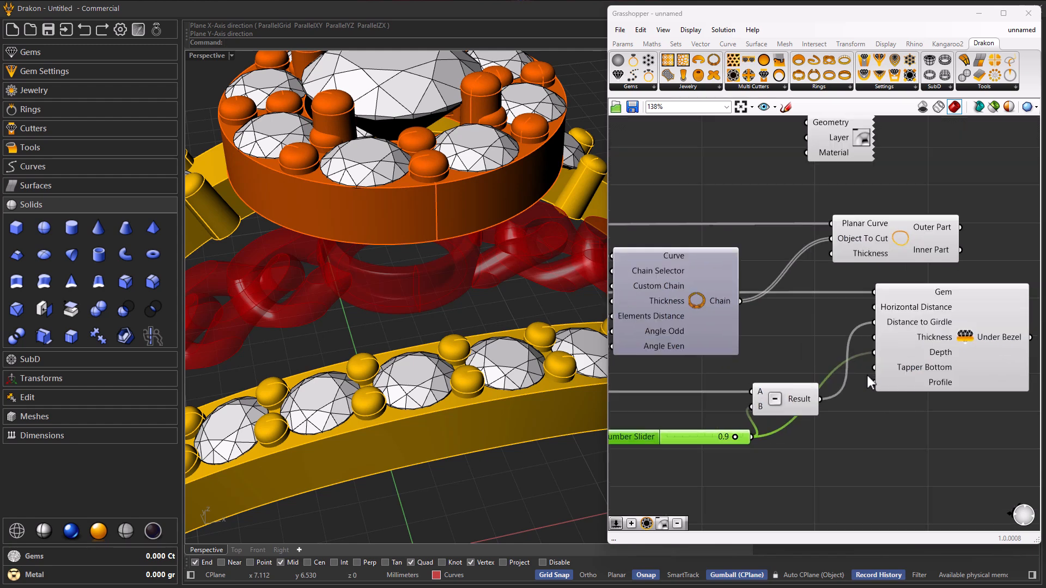
right_click(897, 313)
mouse_move(940, 415)
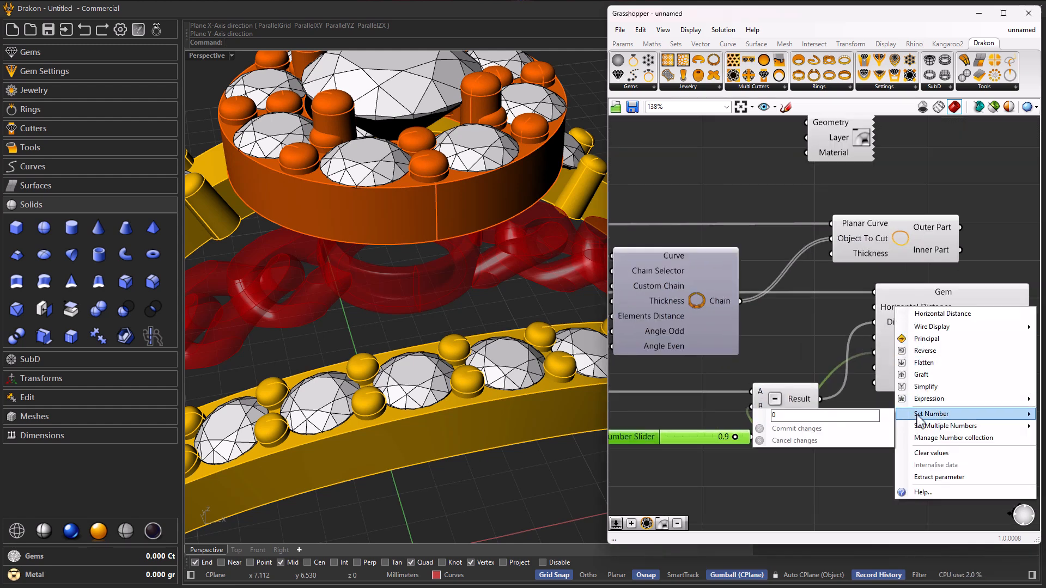
click(858, 416)
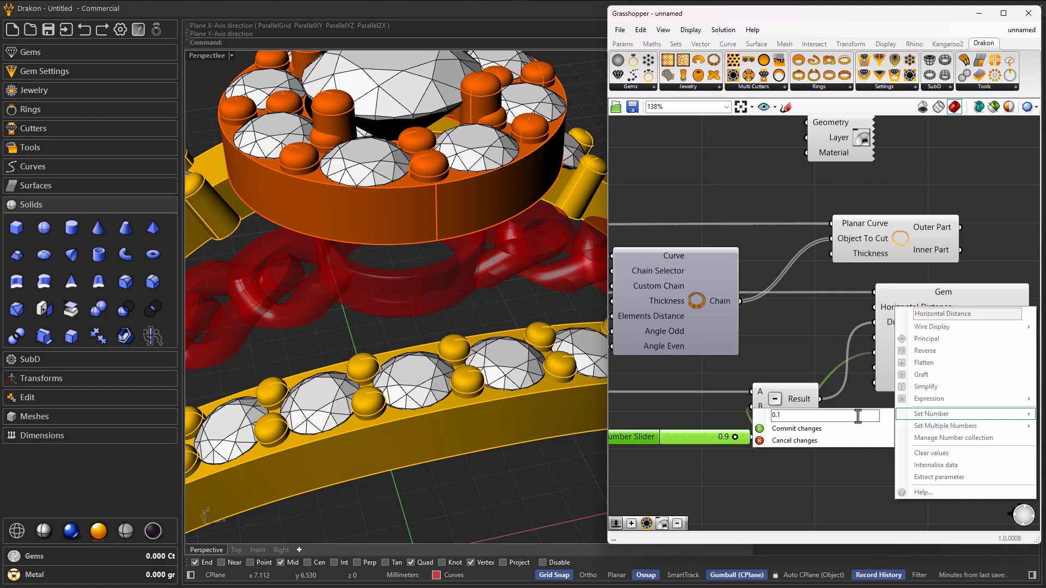
right_drag(438, 306, 404, 291)
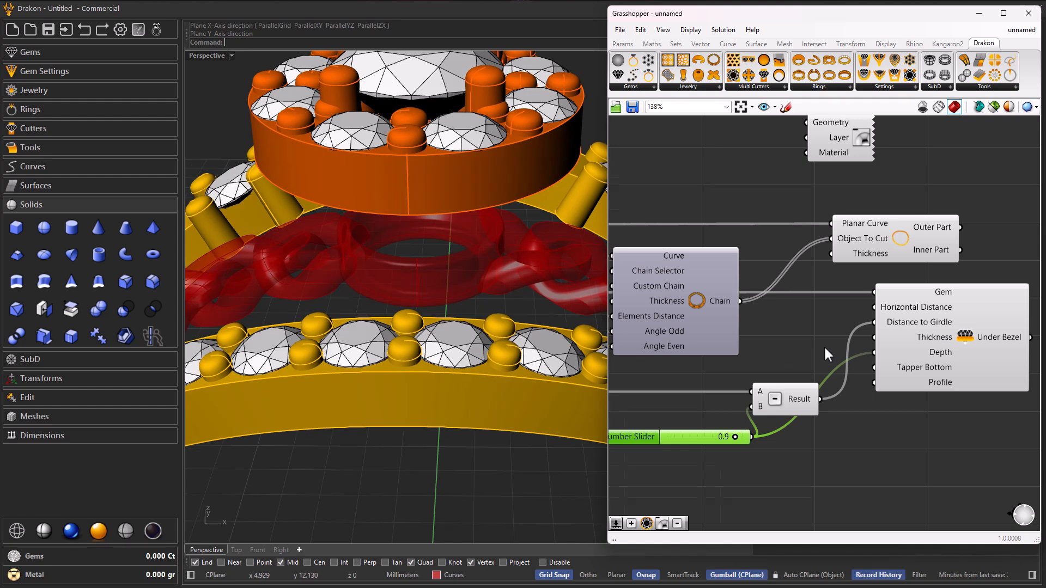
Move the Display Material component beside the Auto Cut and connect the Outer Part and Under Bezel outputs to its Geometry input
scroll(823, 345, down, 5)
scroll(915, 316, up, 2)
right_drag(851, 279, 811, 296)
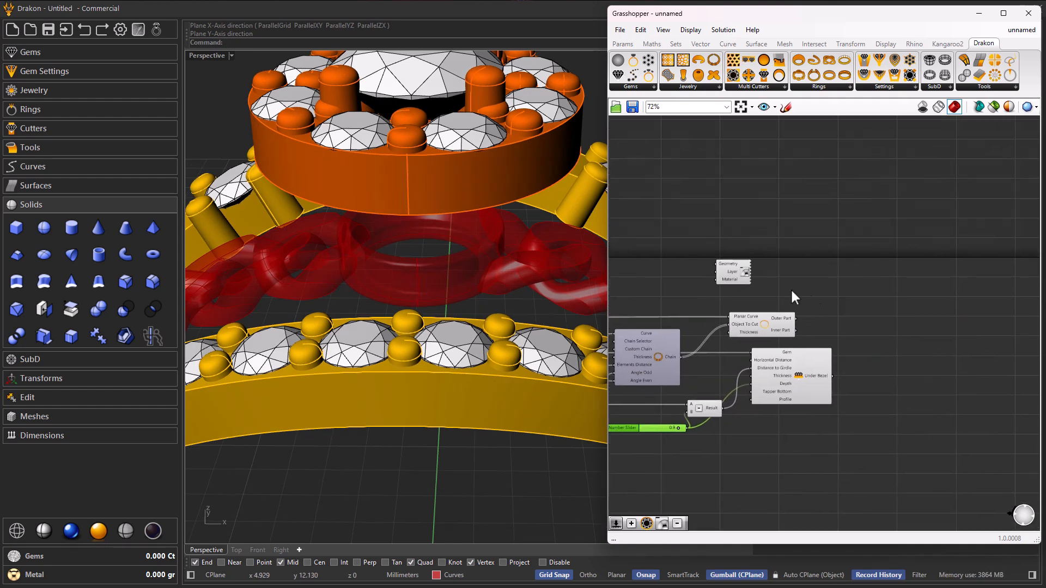
drag(735, 280, 866, 265)
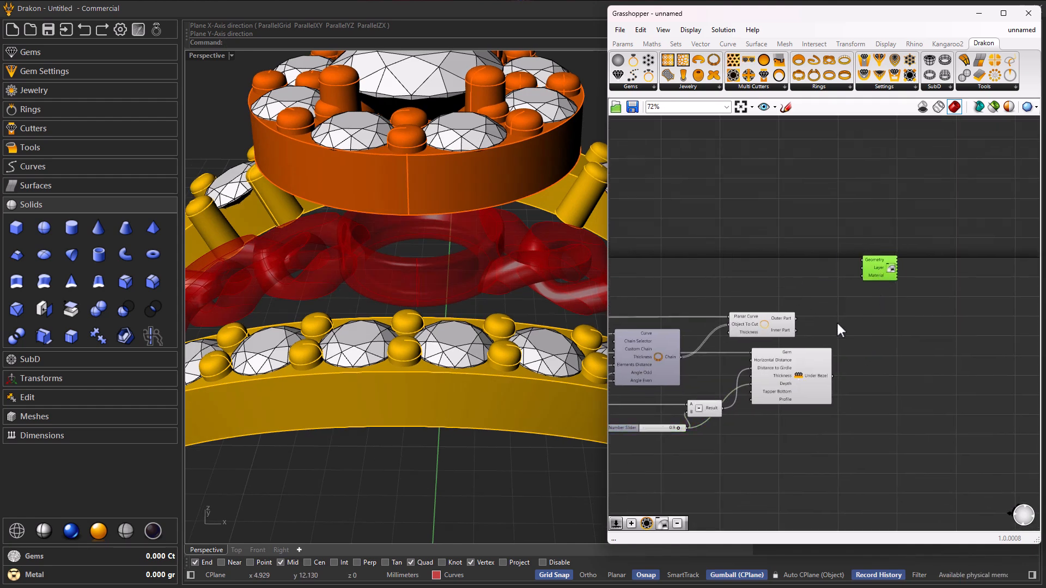
scroll(829, 323, up, 2)
right_drag(795, 403, 843, 408)
click(809, 325)
drag(831, 321, 925, 240)
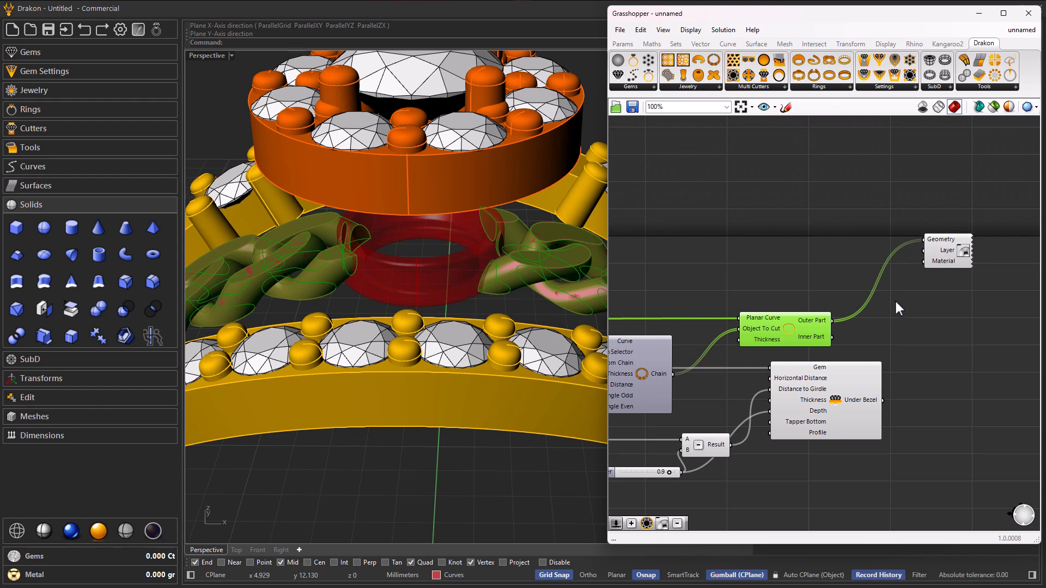
click(890, 314)
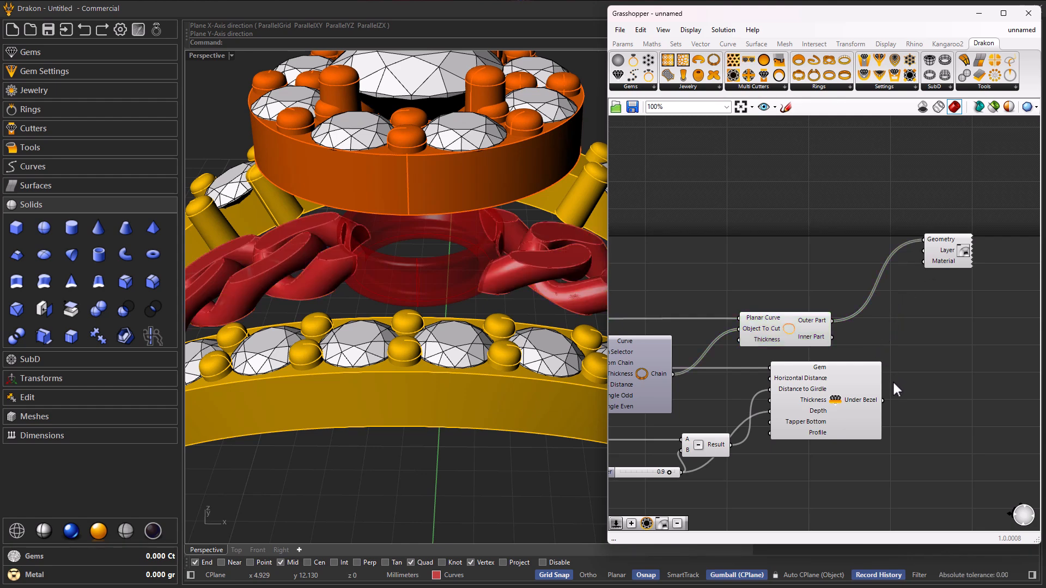
drag(883, 400, 924, 239)
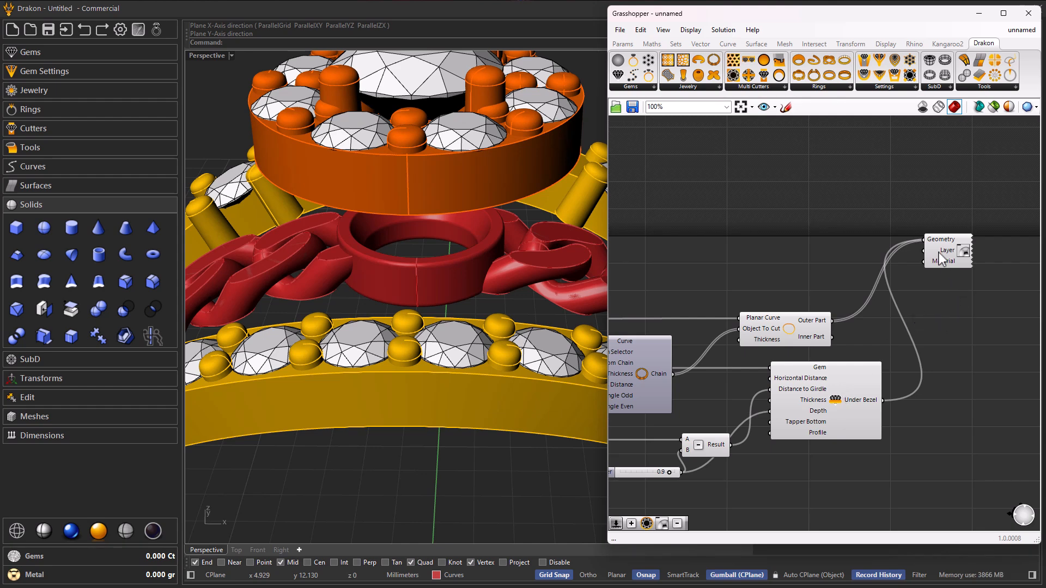
Set the Layer of the Display Material shared by the chain and under bezel to 7 for the Rings layer
mouse_move(942, 252)
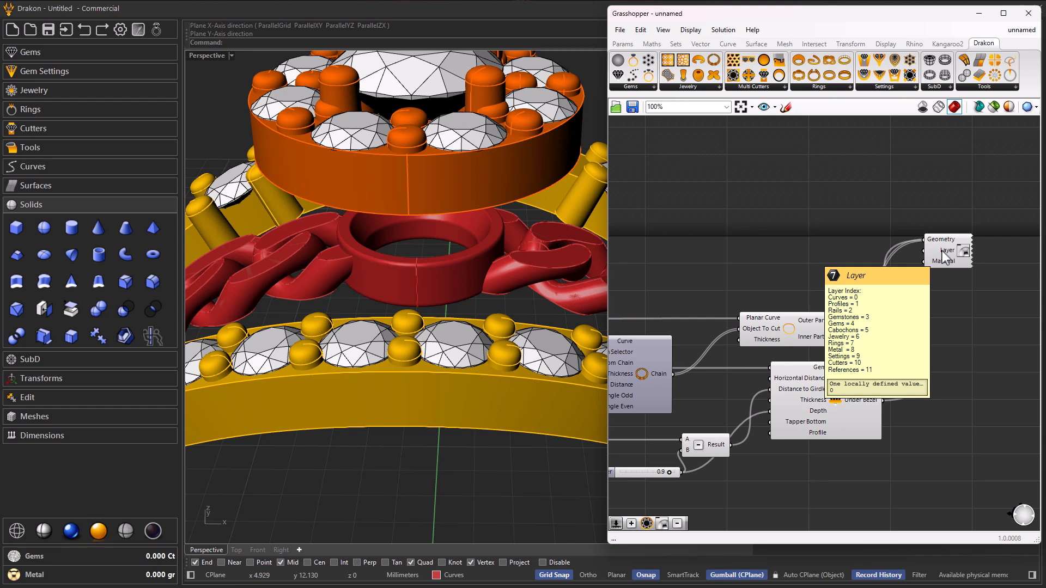
right_click(942, 251)
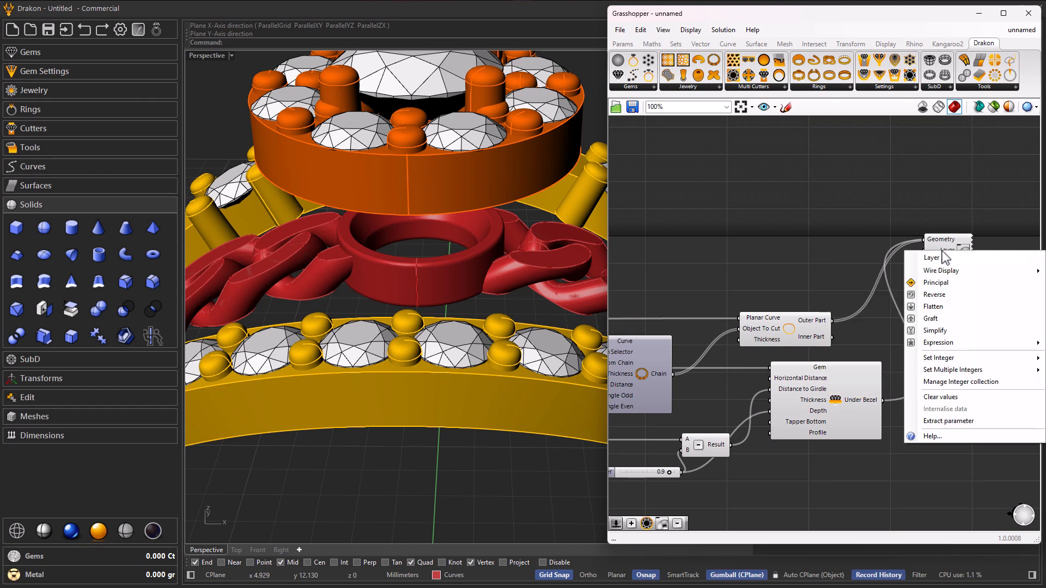
mouse_move(921, 359)
text(7)
click(789, 372)
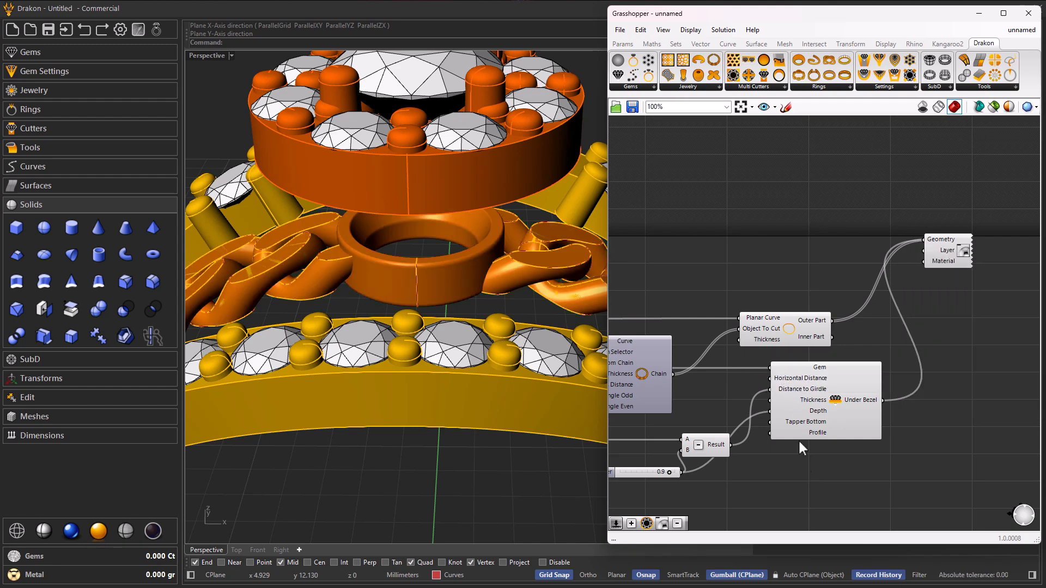
Turn off the preview of the Auto Cut and Under Bezel components
drag(829, 453, 783, 318)
middle_click(783, 318)
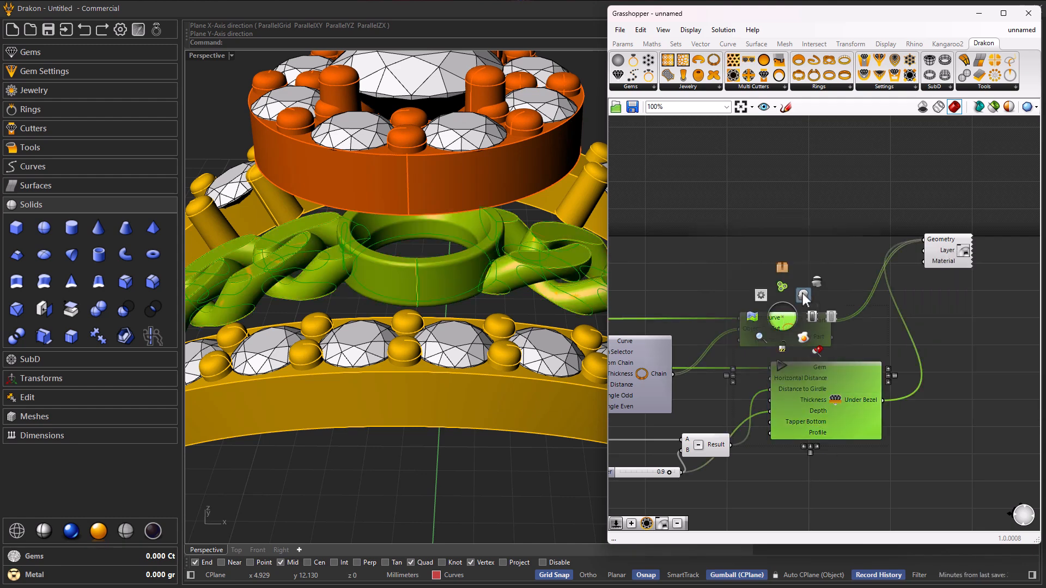
click(803, 297)
click(808, 276)
right_drag(920, 319, 816, 305)
click(837, 242)
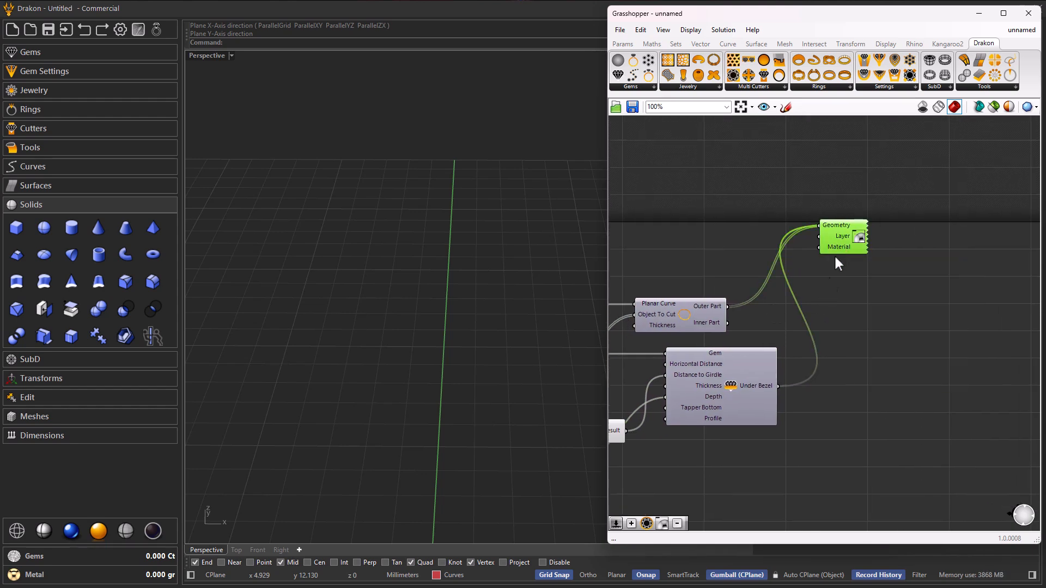
Disconnect the Under Bezel output from the Display Material, then undo that disconnection and the preview change
ctrl+drag(776, 383, 847, 250)
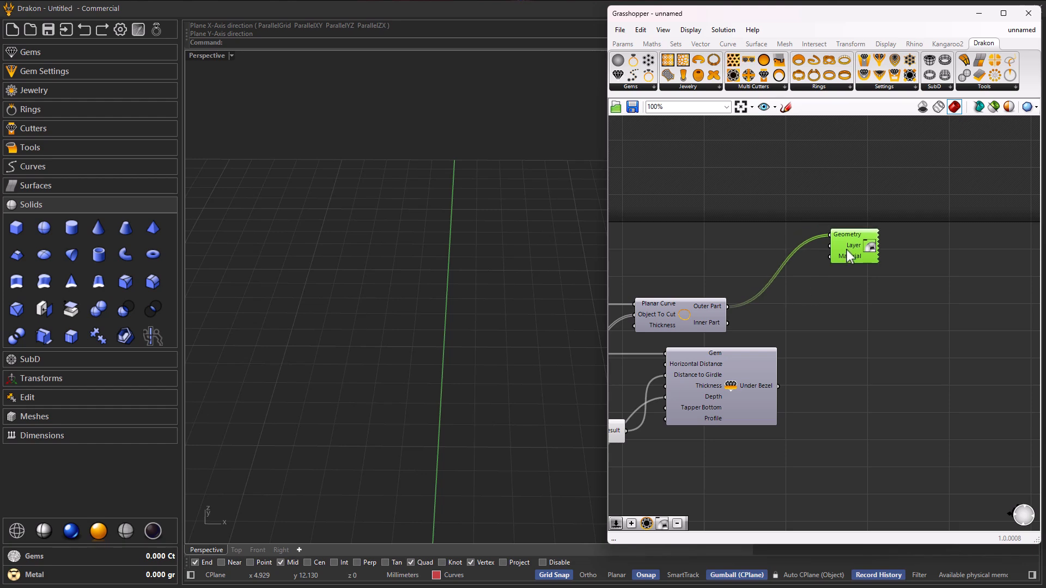
right_drag(832, 319, 845, 324)
key(ctrl+z)
key(ctrl+z)
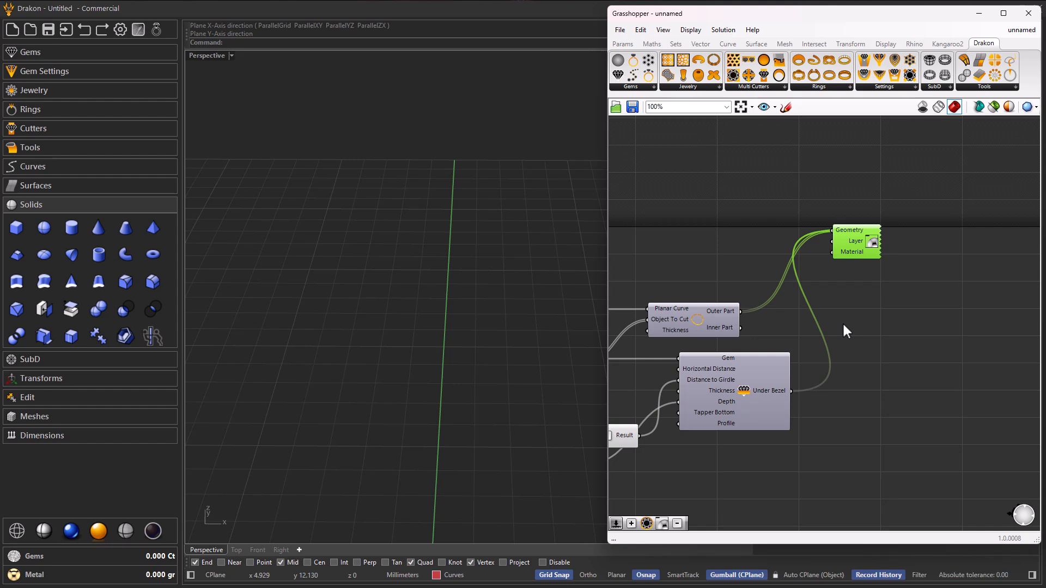
right_drag(794, 348, 812, 341)
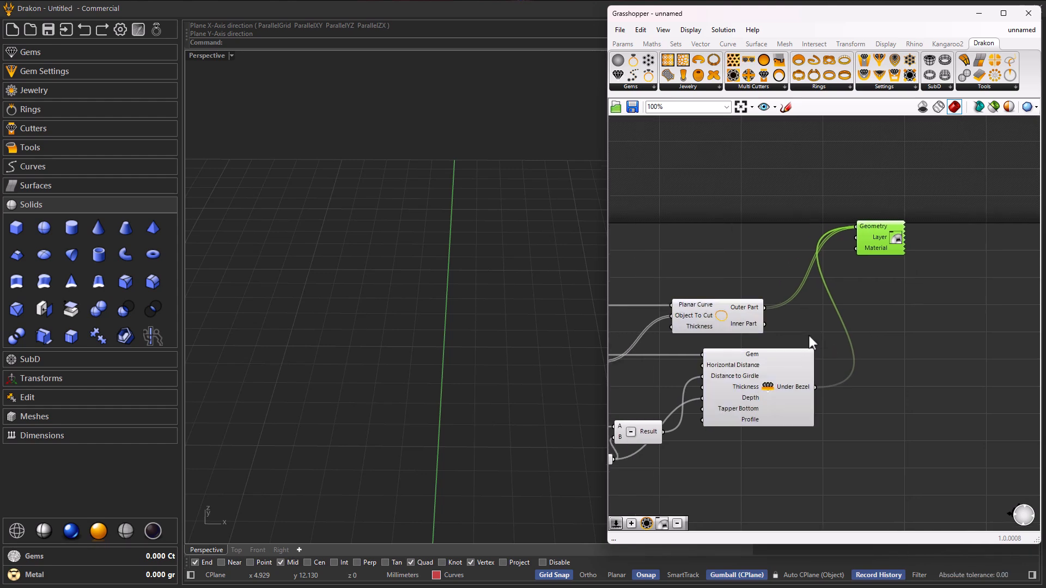
Remove the wire between the Under Bezel output and the Display Material's Geometry input, keeping the Outer Part connection
click(809, 338)
click(772, 364)
ctrl+drag(814, 390, 884, 229)
click(839, 325)
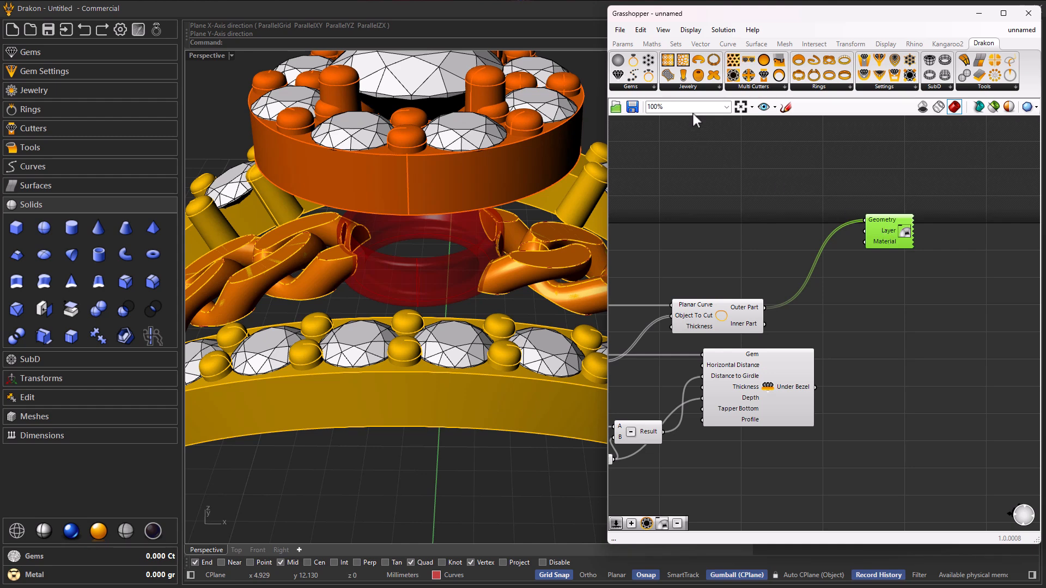
Add a second Display Material component beside the Under Bezel and connect the Under Bezel output to its Geometry input
click(677, 88)
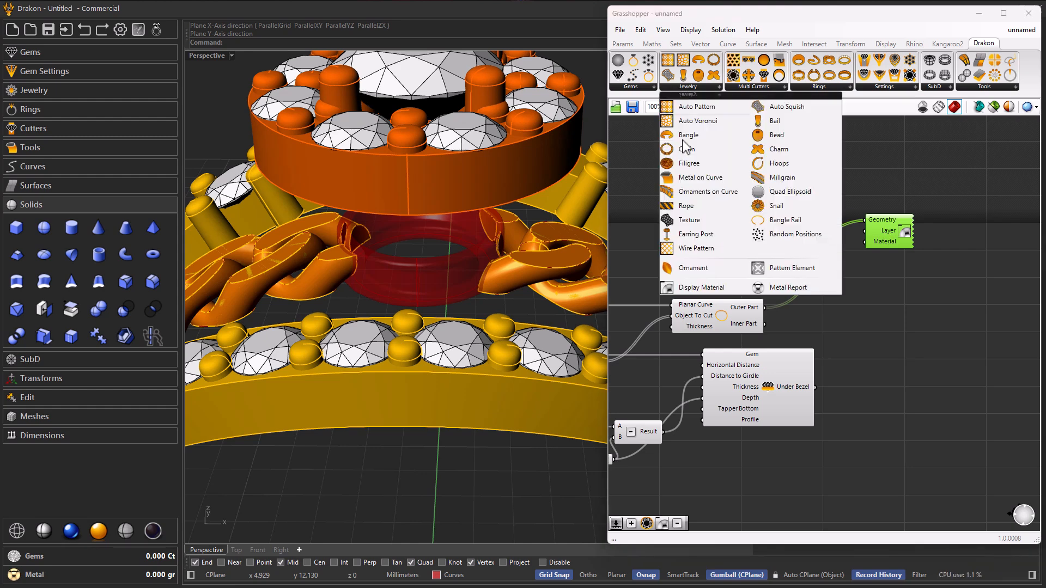
click(700, 288)
click(889, 375)
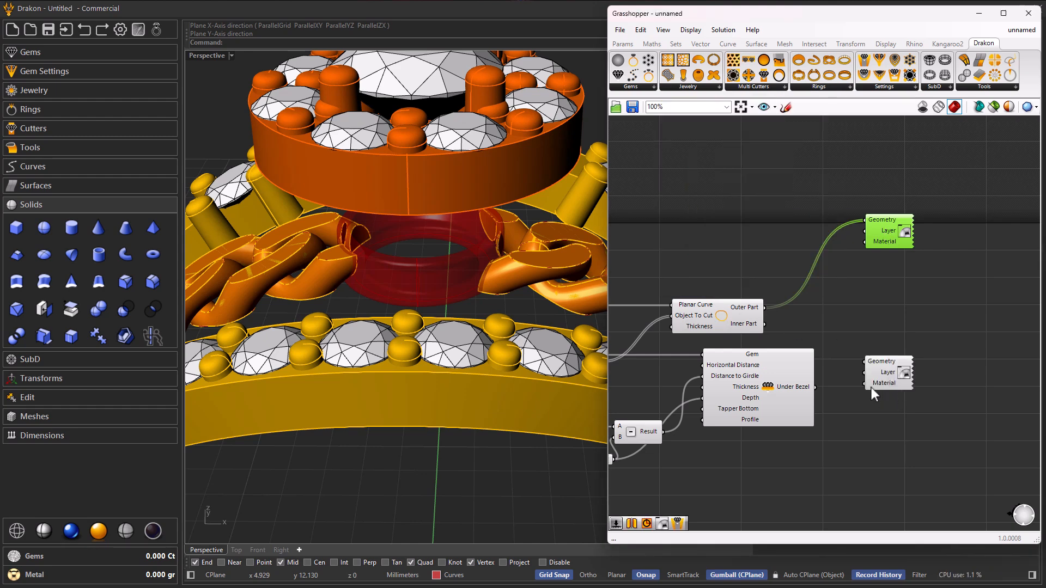
scroll(874, 390, up, 2)
drag(794, 387, 863, 352)
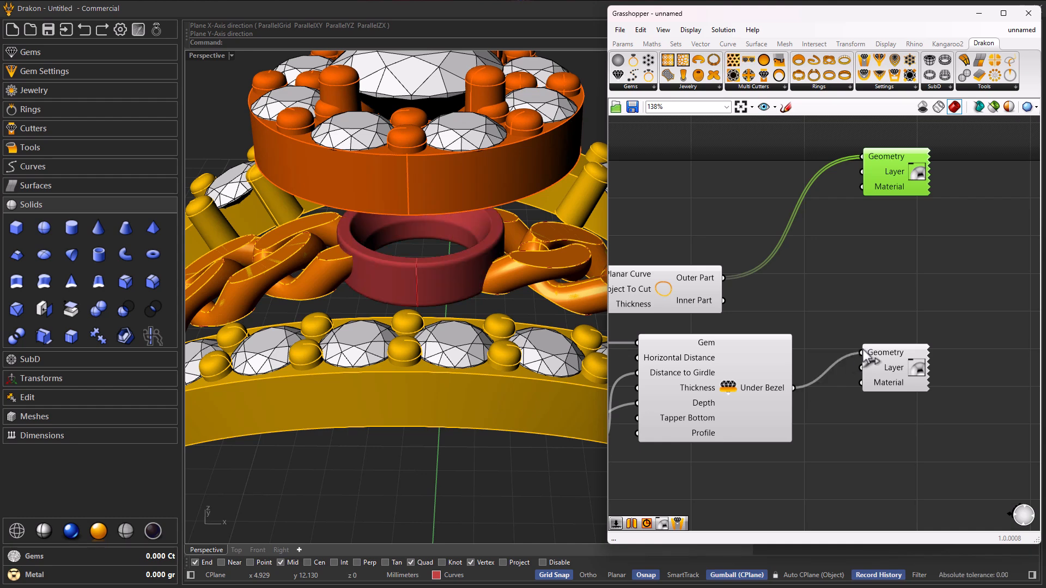
Turn off the preview of the Under Bezel component
click(766, 403)
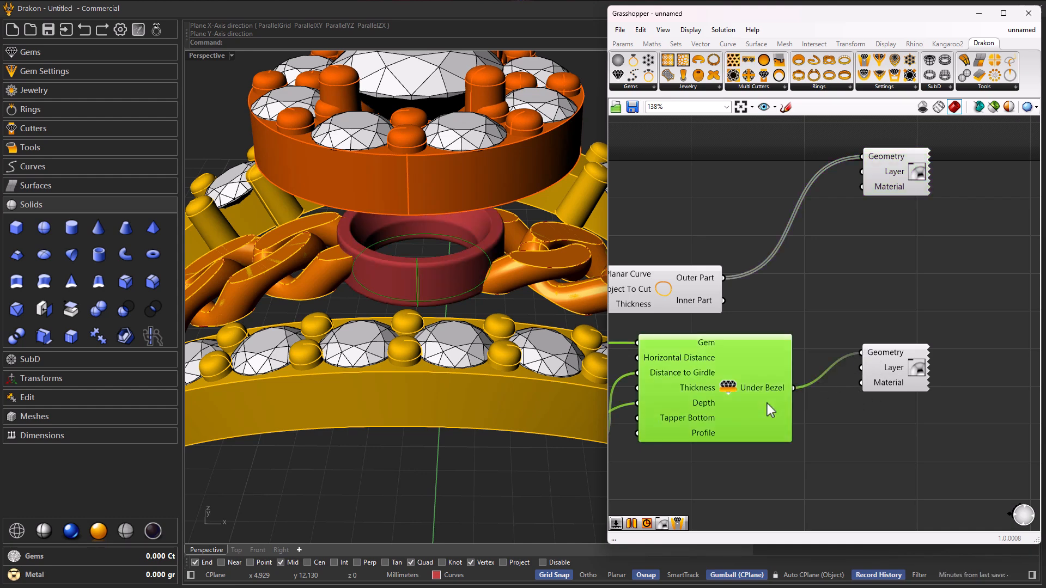
middle_click(761, 390)
click(786, 369)
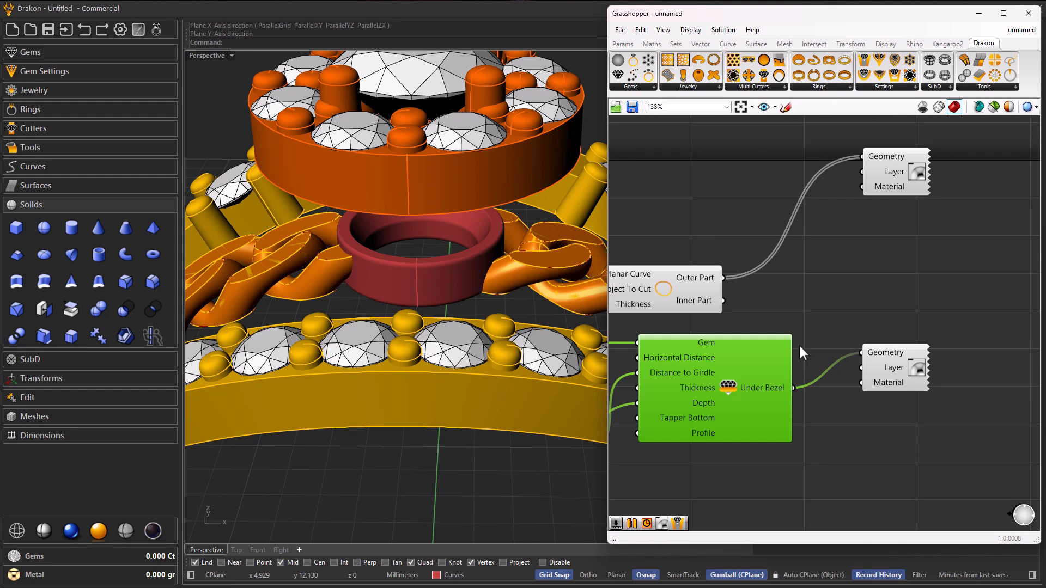
Try turning off the Auto Cut component's preview, then turn it back on
click(678, 289)
middle_click(678, 290)
click(712, 257)
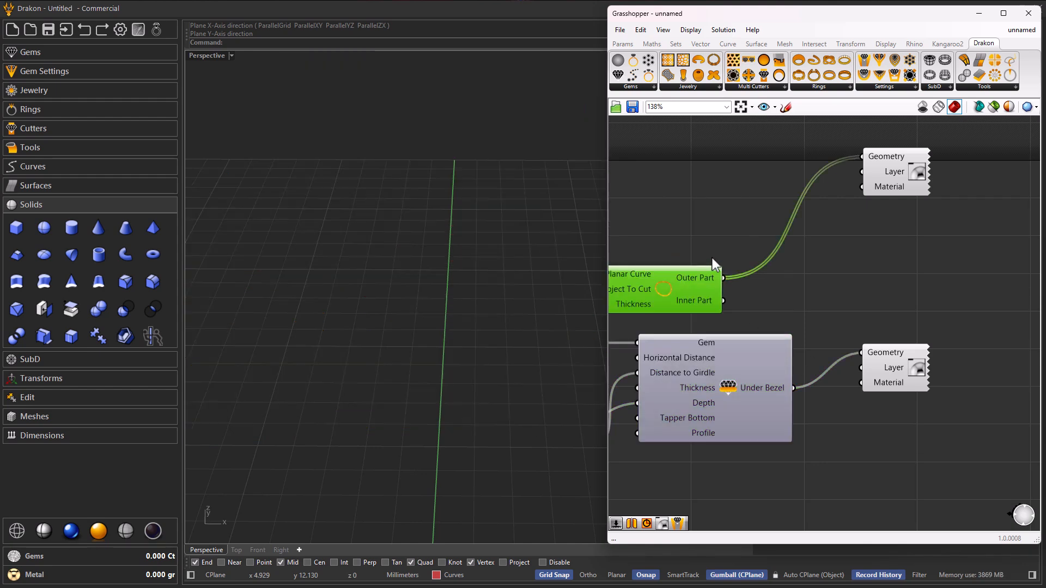
middle_click(685, 287)
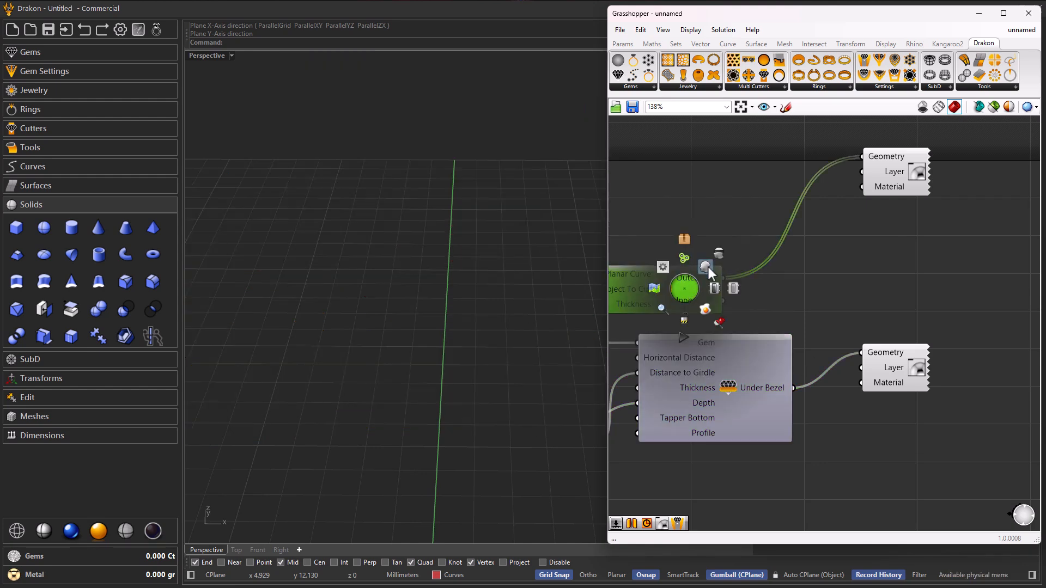
click(710, 266)
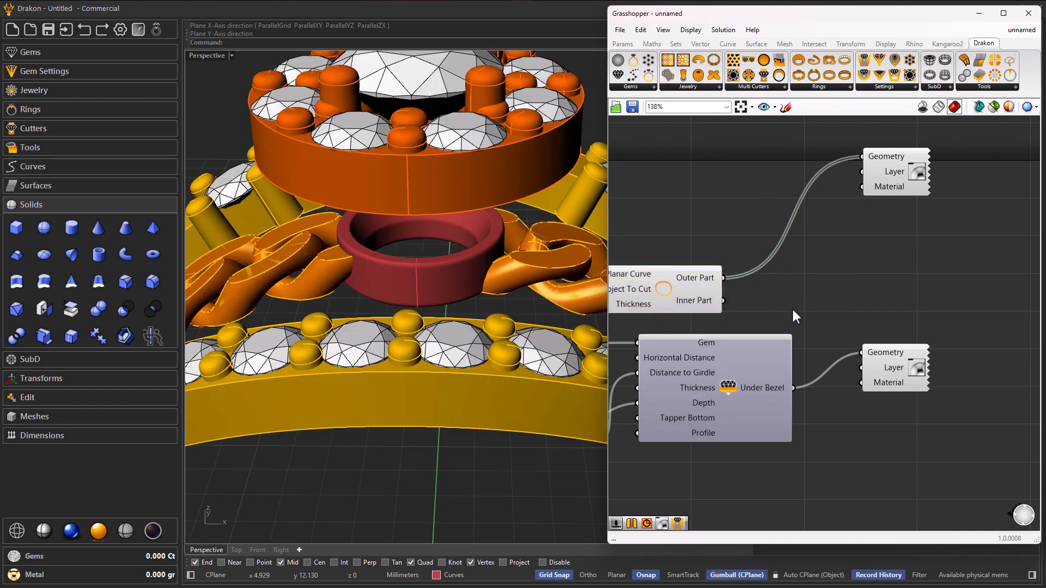
Set the Layer of the under bezel's Display Material to 7
right_click(888, 377)
mouse_move(926, 477)
drag(819, 479, 752, 479)
text(1)
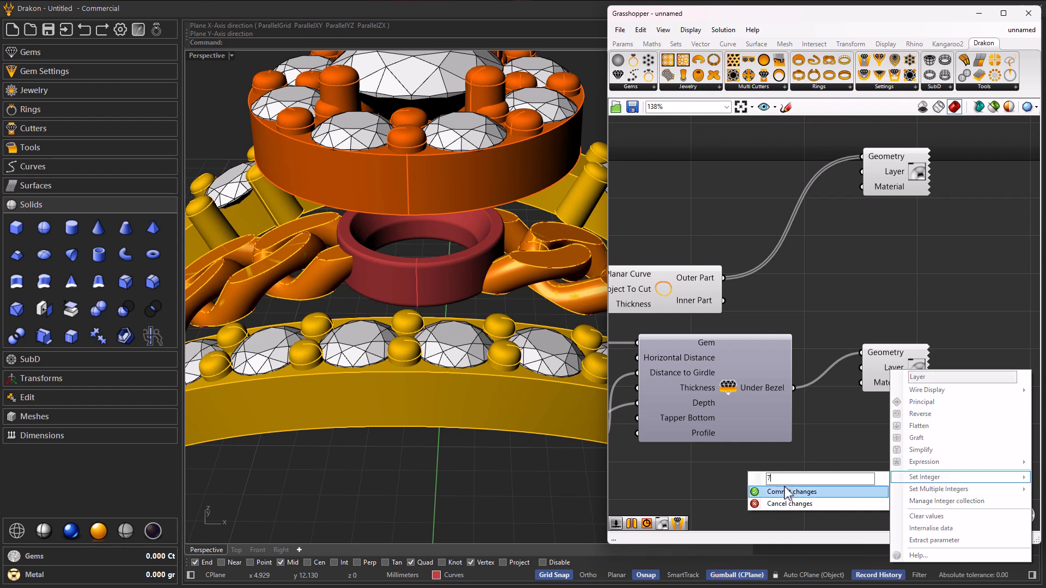
click(790, 491)
Delete the Display Material connected to the Auto Cut's Outer Part and add a new Display Material component level with the Auto Cut
drag(674, 286, 680, 239)
click(885, 174)
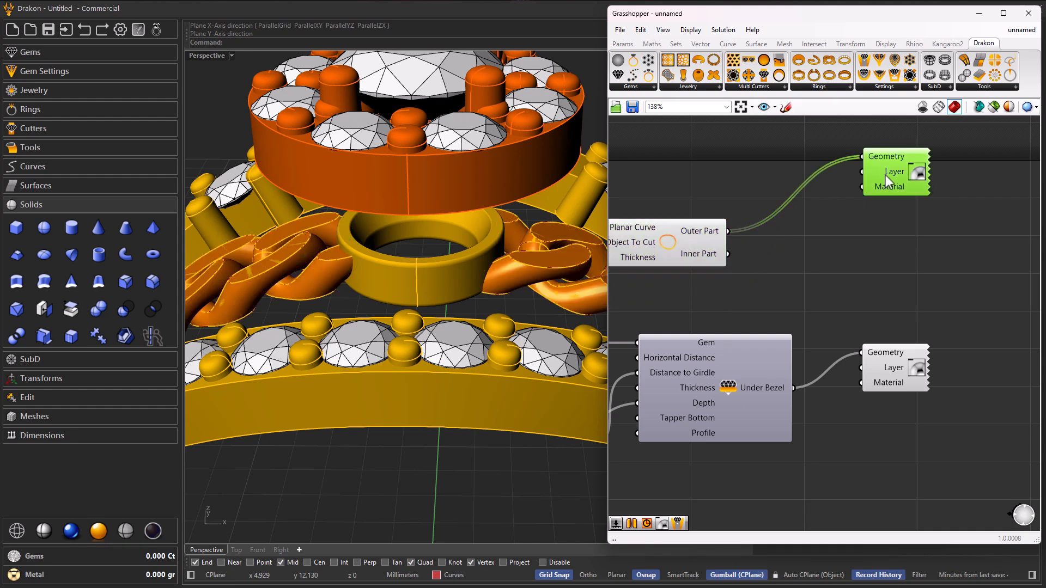
key(Delete)
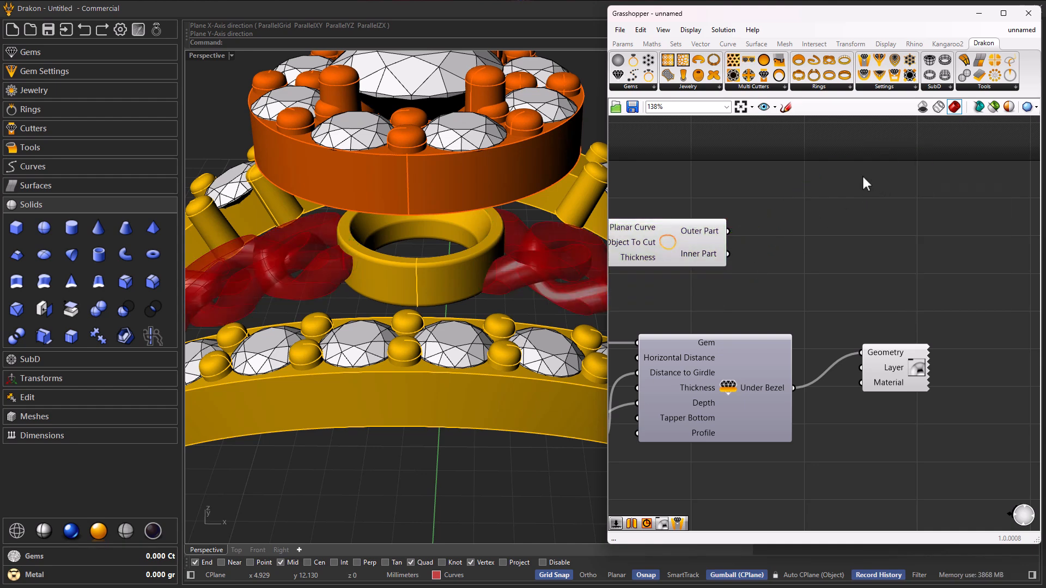
click(687, 87)
click(710, 283)
click(927, 247)
Try hiding the Auto Cut preview again while shifting the component toward the new Display Material, then re-enable the preview
click(653, 237)
middle_click(654, 237)
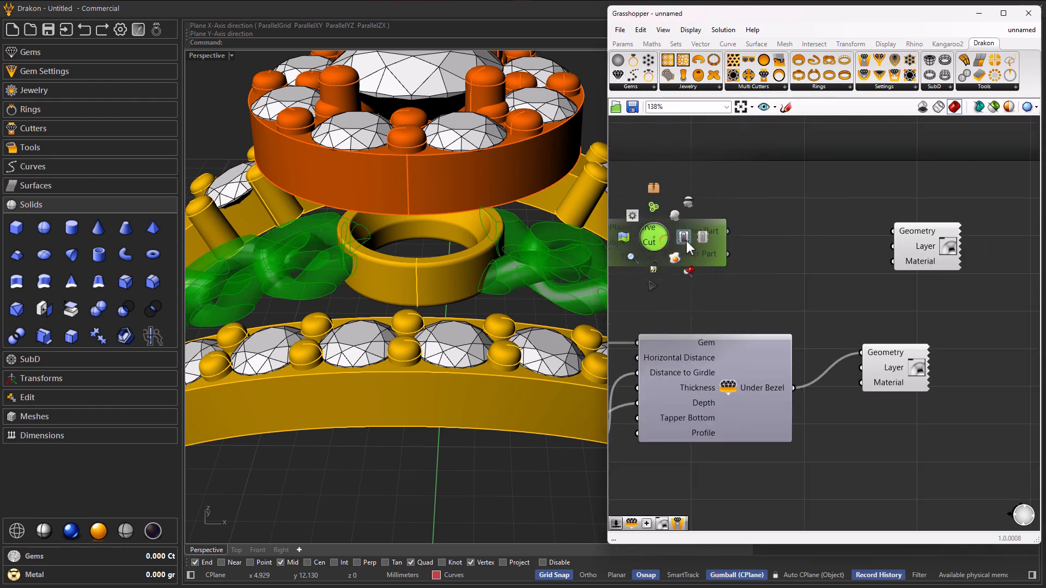
click(689, 205)
drag(676, 246, 726, 260)
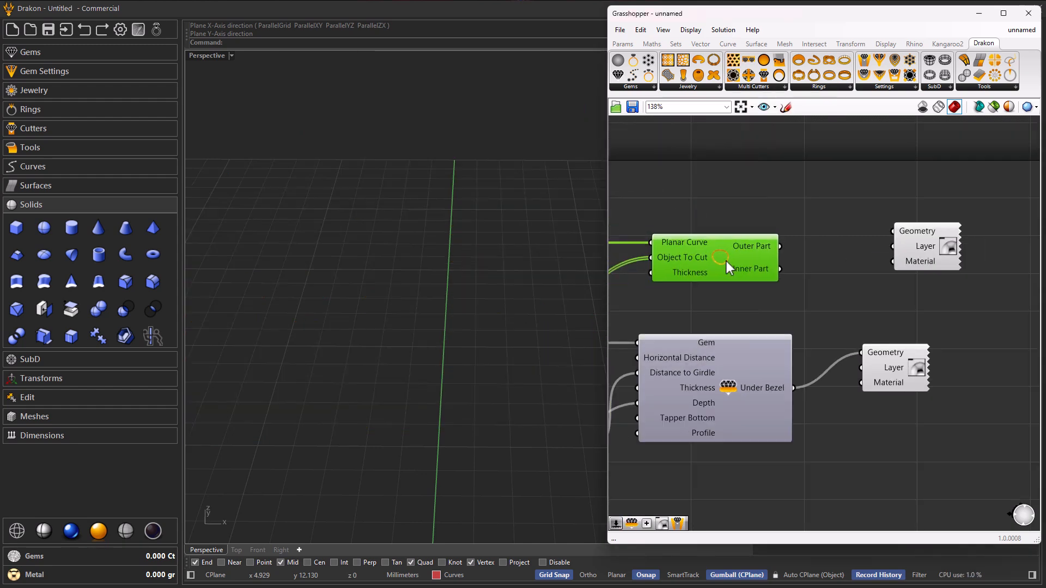
middle_click(726, 260)
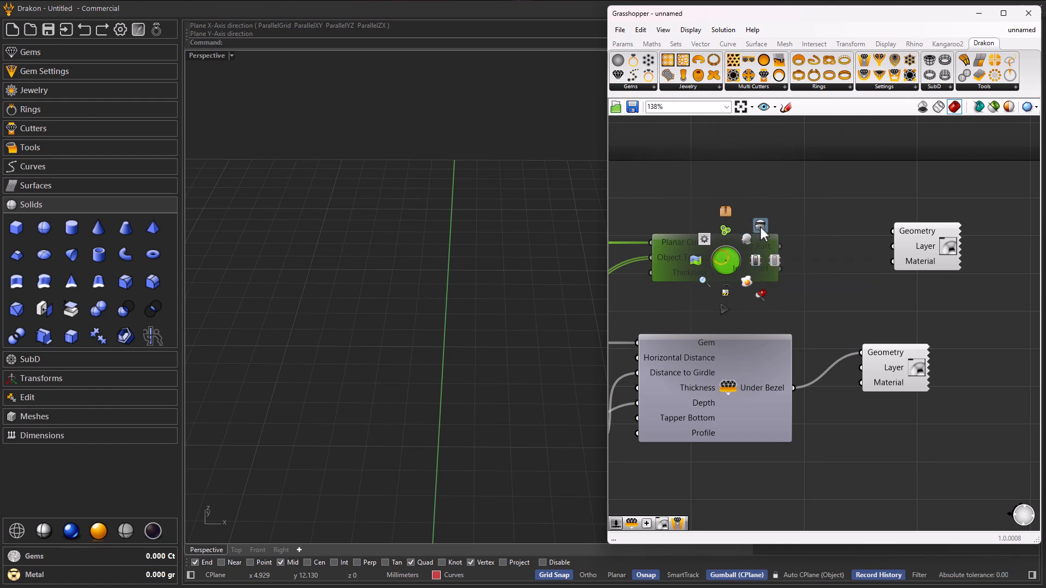
click(752, 238)
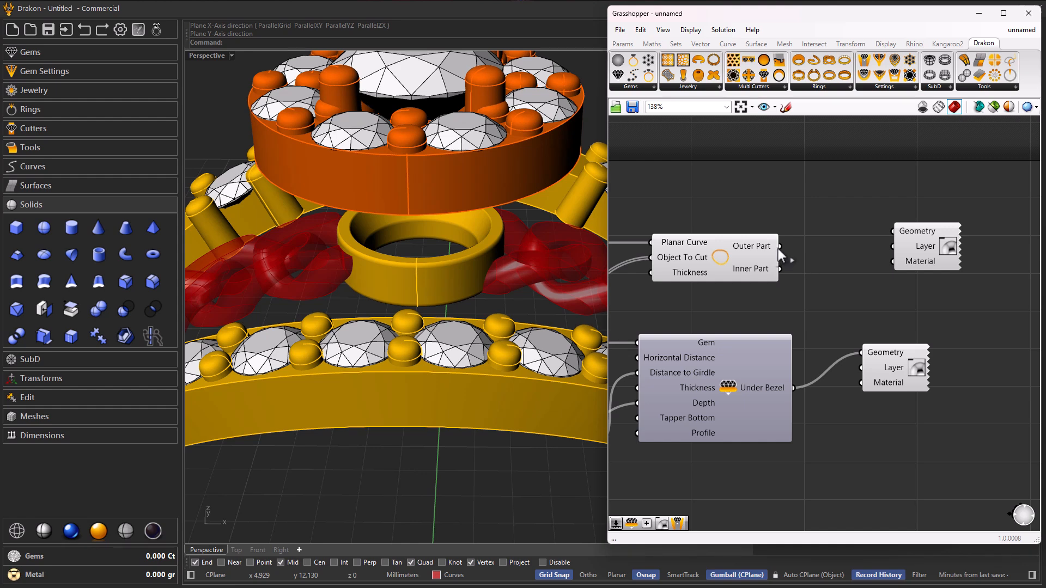
Connect the Auto Cut's Outer Part output to the new Display Material's Geometry input
drag(779, 247, 892, 230)
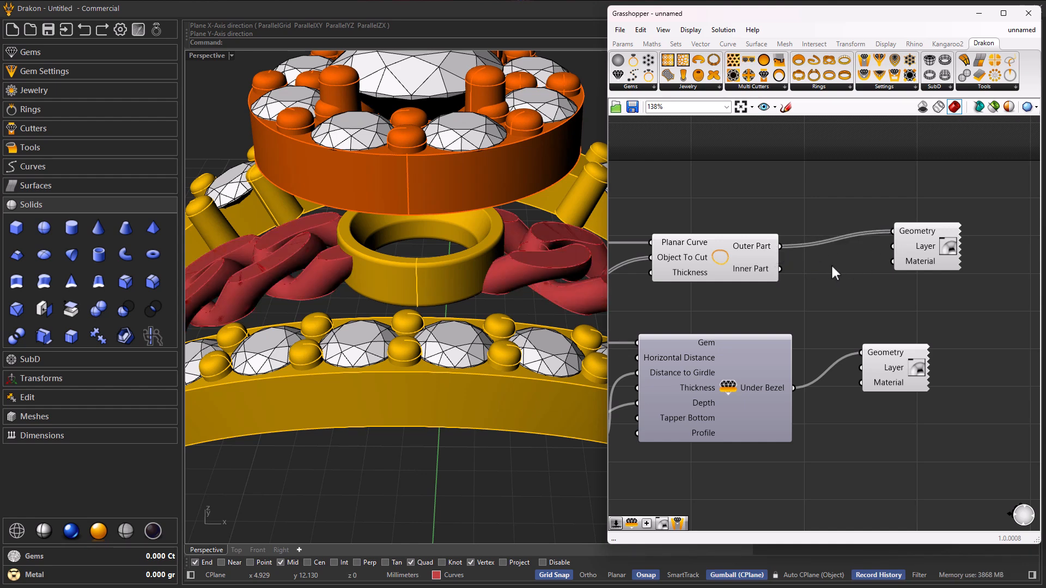
Shift the Auto Cut component slightly away from its Display Material and set that Display Material's Layer to 7
drag(740, 271, 728, 266)
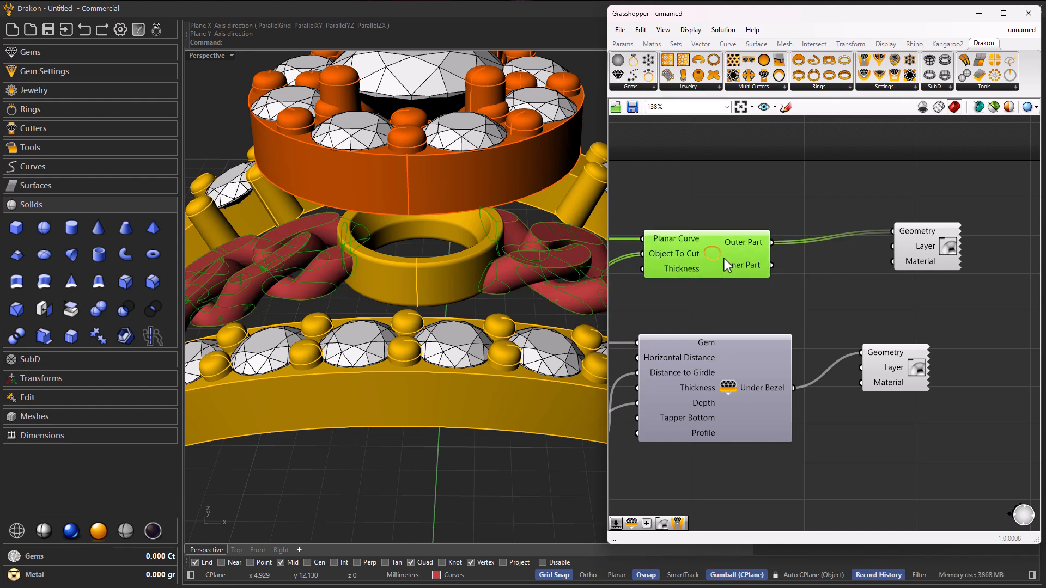
click(817, 291)
right_click(919, 247)
mouse_move(912, 355)
drag(812, 360, 741, 359)
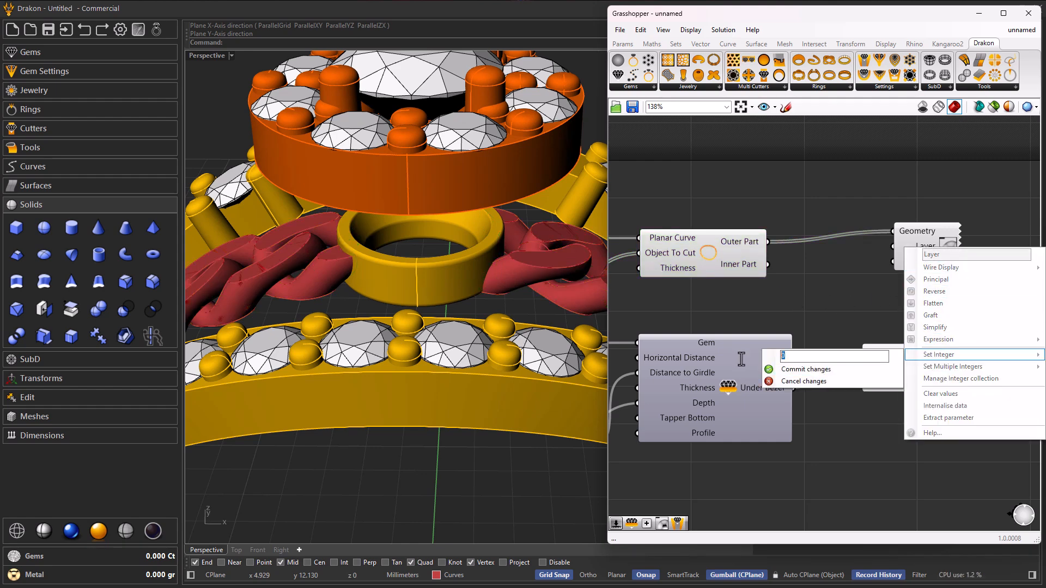
text(7)
click(784, 367)
Examine the material colours of the ring's chain, halo and bands from several angles
right_drag(462, 283, 491, 337)
scroll(387, 263, down, 10)
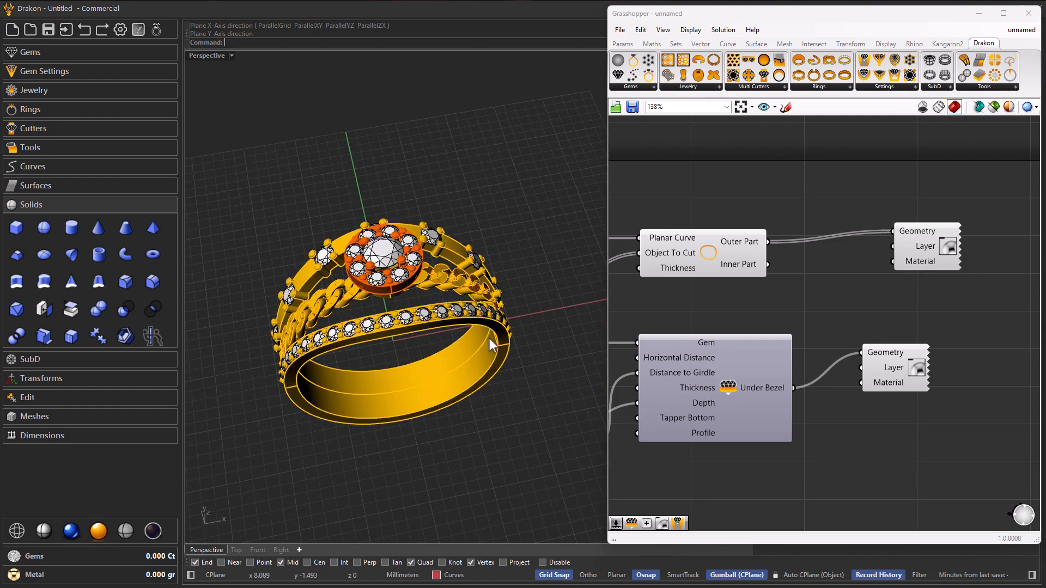
scroll(432, 319, up, 7)
right_drag(470, 287, 496, 264)
scroll(488, 267, down, 8)
scroll(920, 262, up, 4)
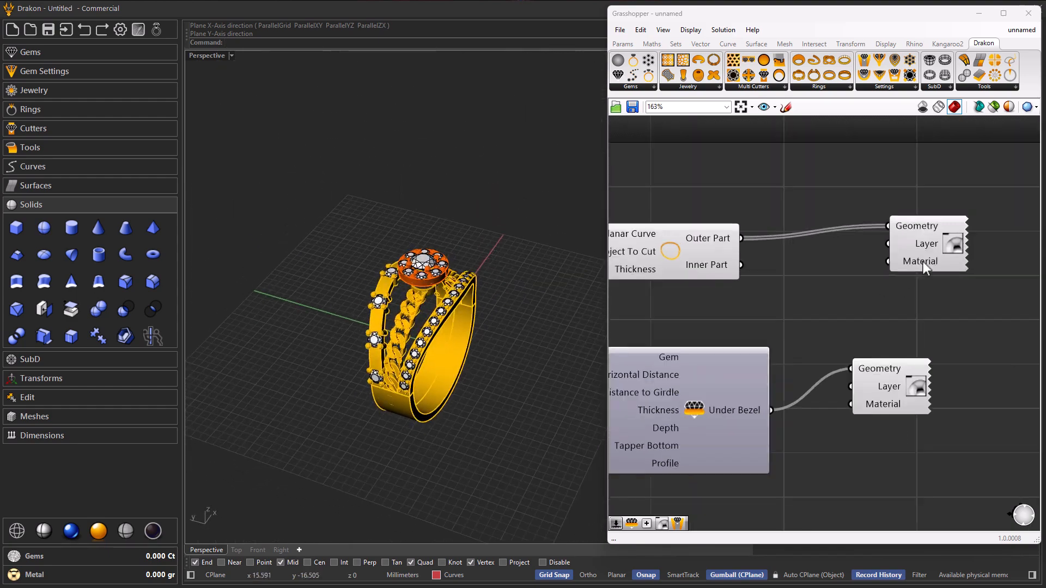
right_drag(465, 379, 452, 349)
Change the chain's Display Material Layer to match the orange halo and set the under bezel's Display Material Layer to 8
right_click(926, 237)
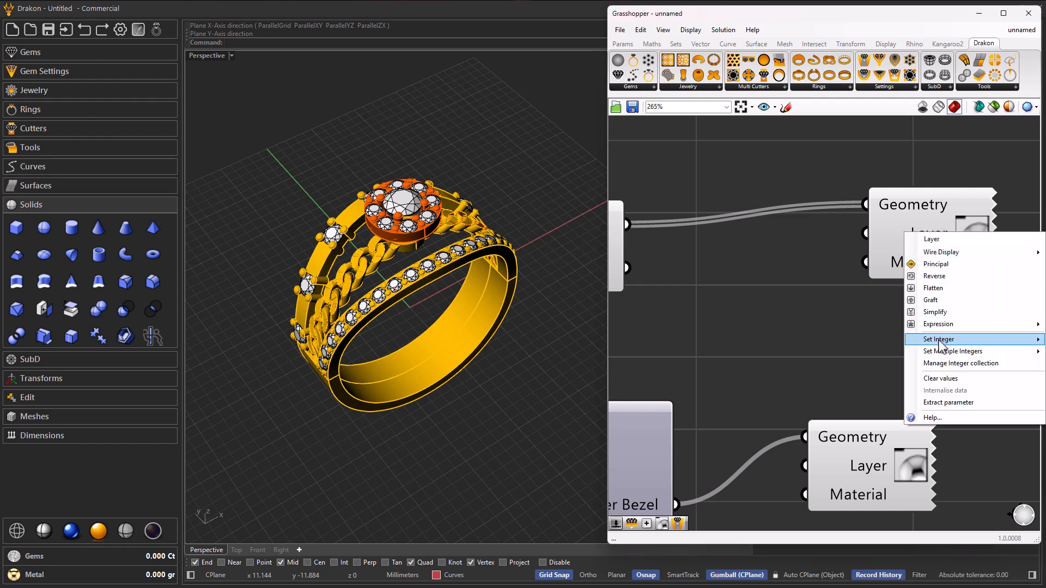
mouse_move(941, 339)
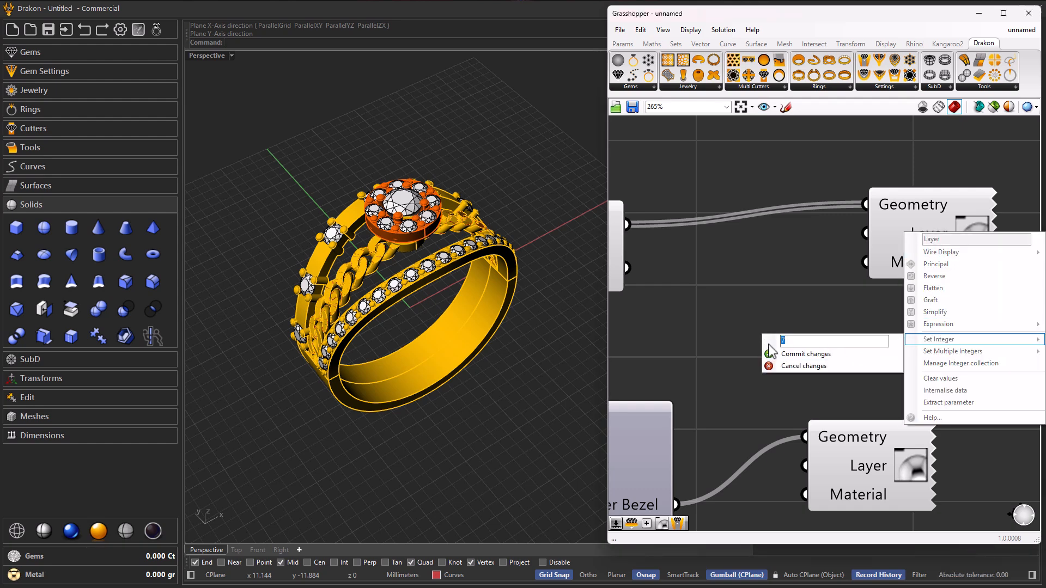
click(777, 354)
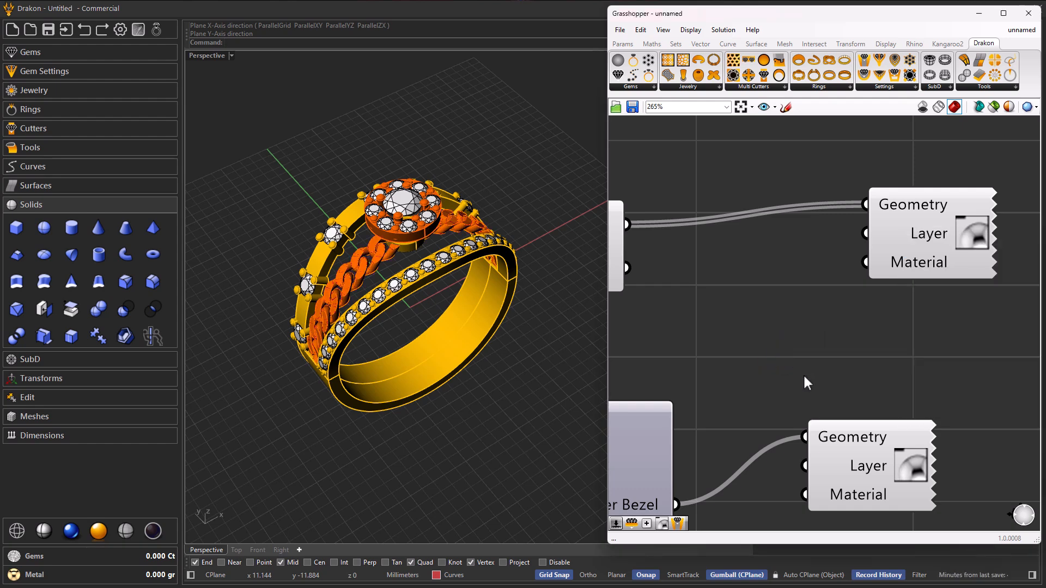
right_click(863, 469)
mouse_move(893, 502)
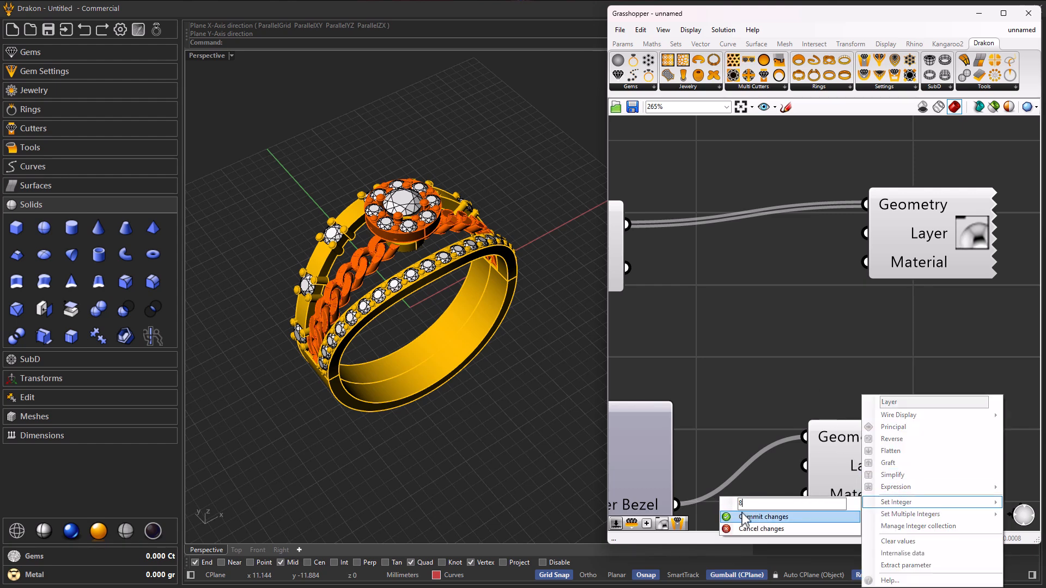
click(745, 518)
Examine the recoloured chain and under bezel close up and from several sides of the ring
right_drag(490, 403, 463, 408)
scroll(452, 357, up, 10)
right_drag(381, 391, 373, 323)
scroll(373, 345, down, 6)
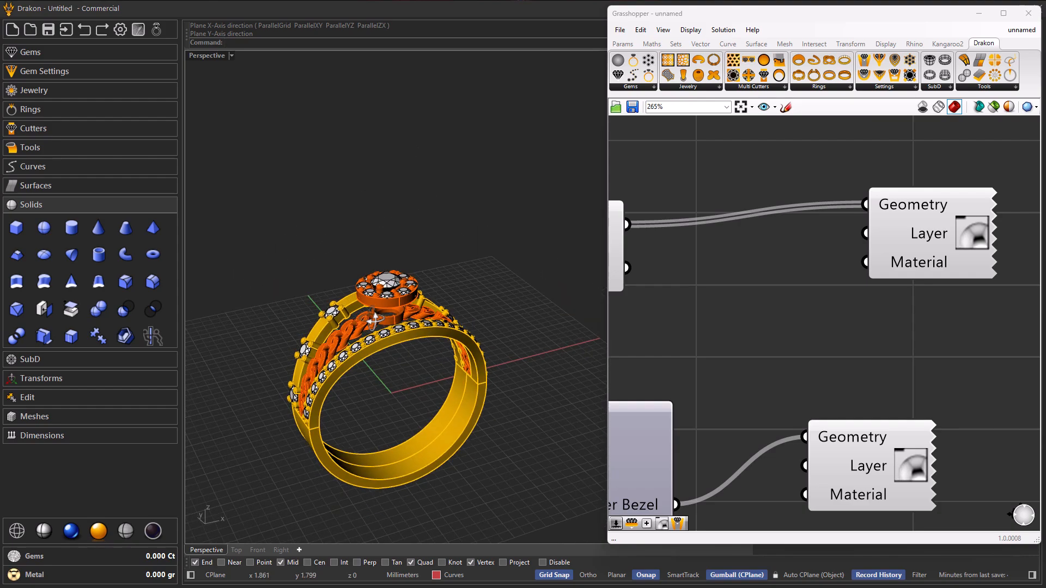
scroll(376, 317, up, 4)
scroll(416, 362, up, 2)
right_drag(461, 390, 434, 451)
scroll(378, 350, down, 6)
scroll(377, 350, down, 4)
scroll(882, 320, down, 13)
Locate the halo's Loft component in the definition and trace the gem curves that feed it
scroll(808, 346, up, 2)
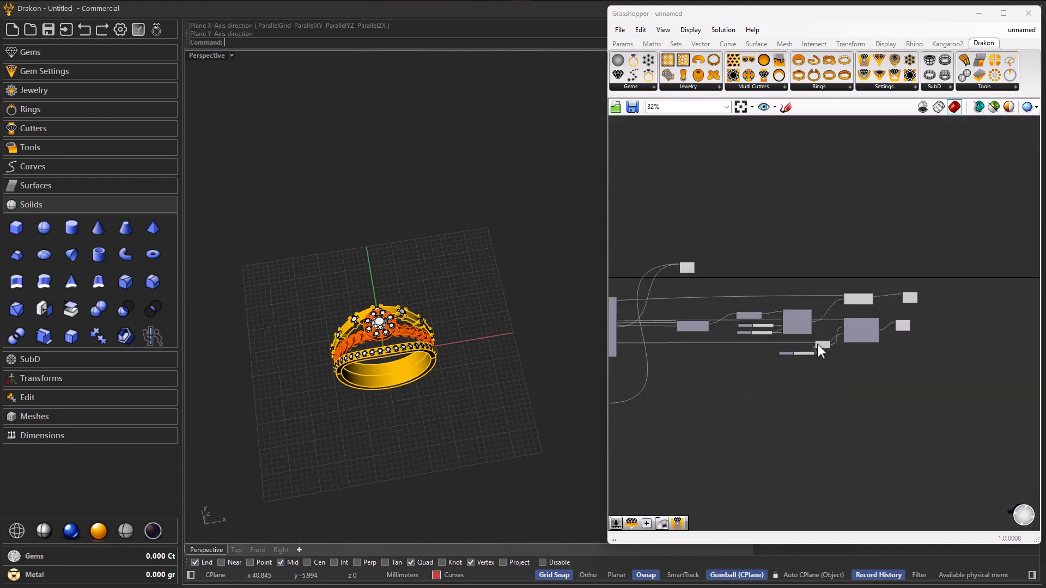
scroll(818, 345, up, 4)
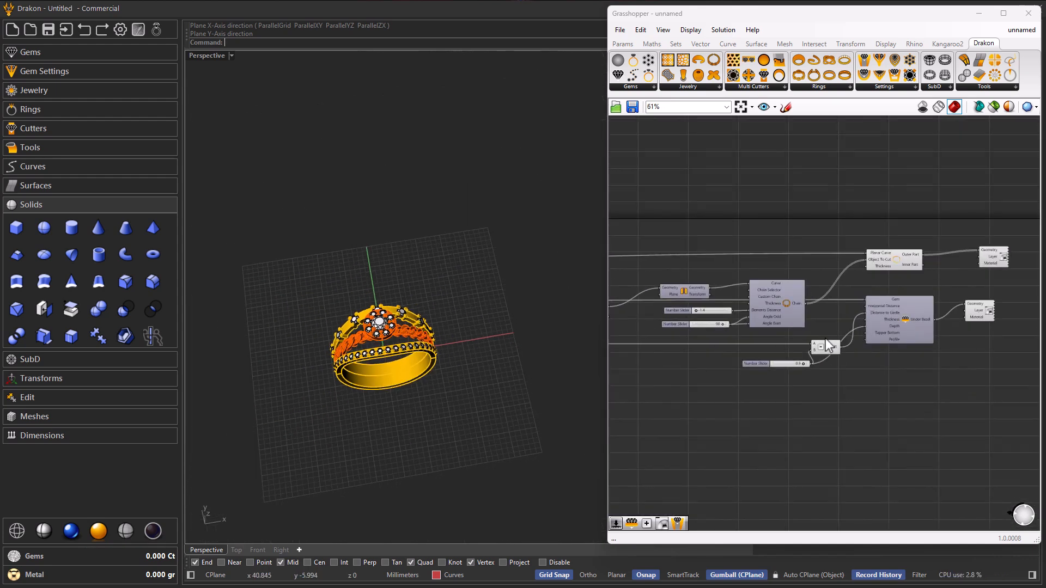
scroll(723, 317, down, 2)
scroll(871, 301, up, 4)
scroll(862, 304, up, 2)
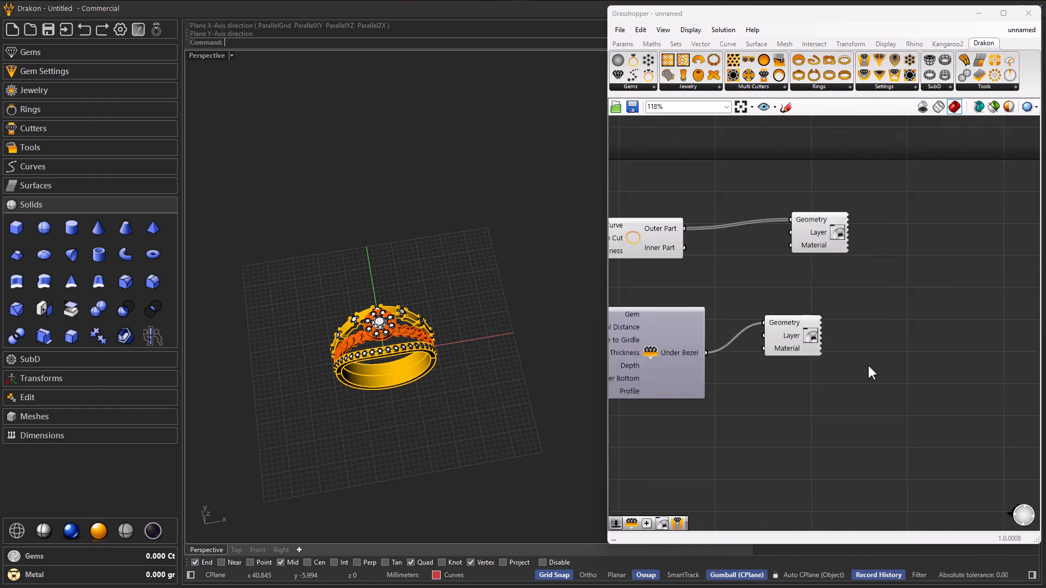
scroll(891, 352, down, 14)
scroll(734, 372, up, 5)
right_drag(733, 372, 769, 382)
scroll(641, 338, up, 8)
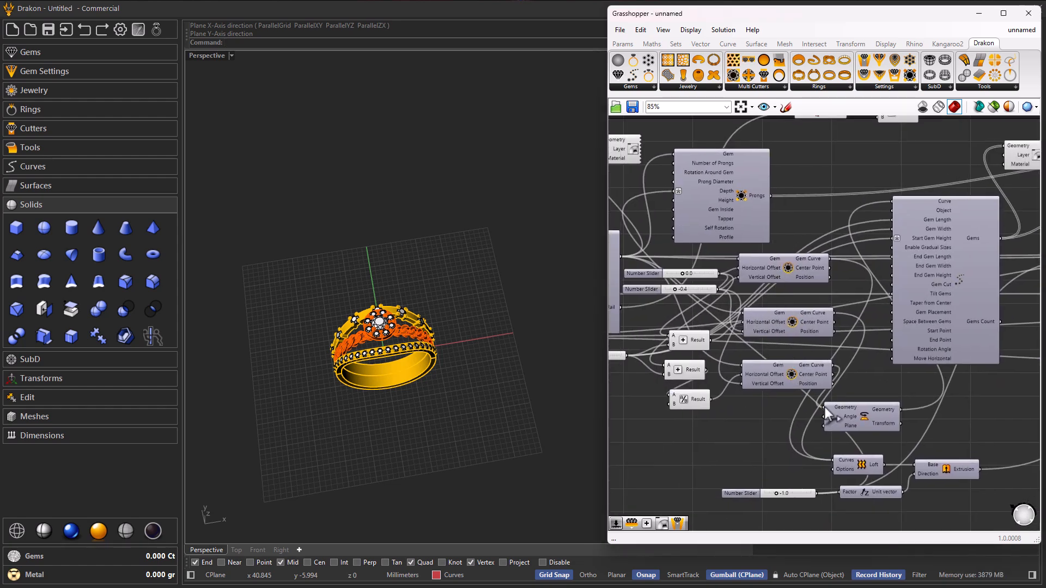
click(865, 466)
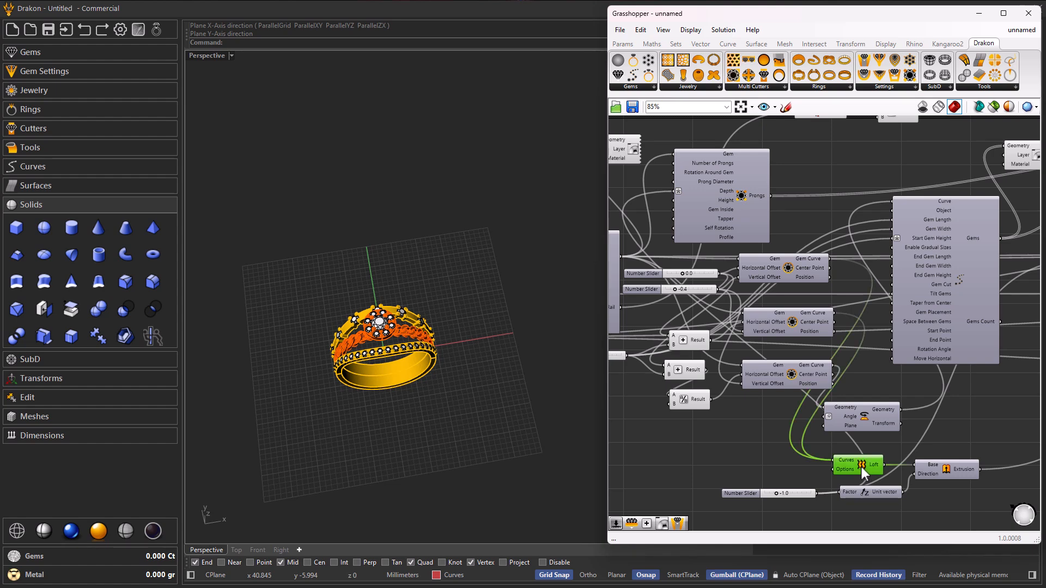
scroll(860, 467, up, 1)
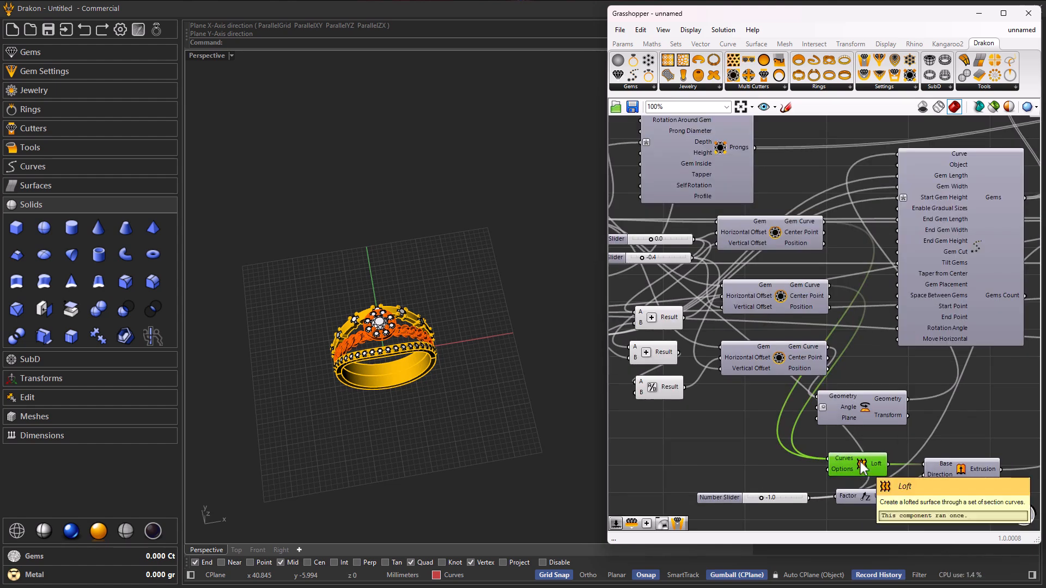
right_drag(744, 427, 652, 404)
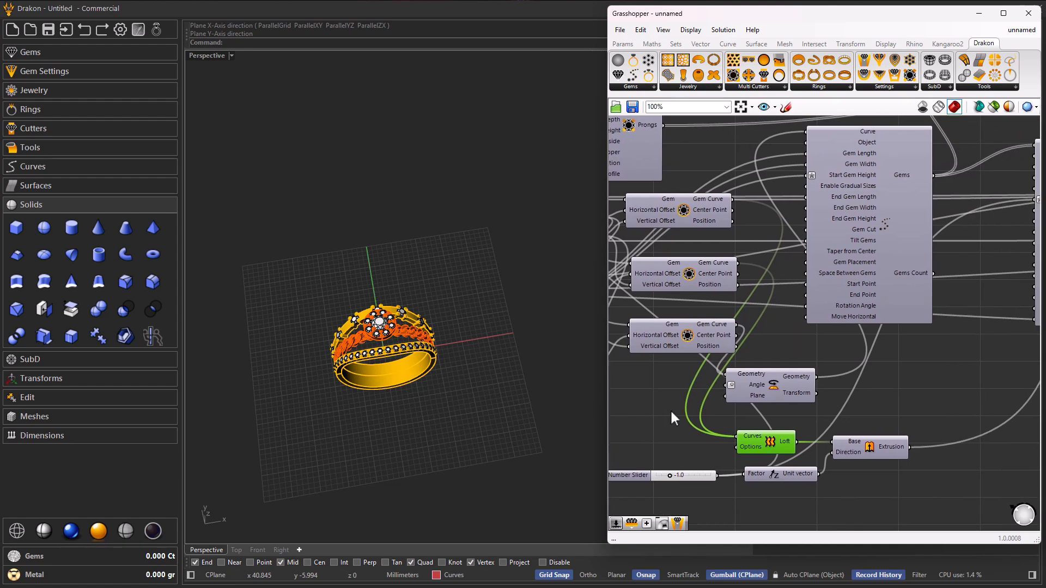
Add a Divide Curve component near the halo's Extrusion and connect the middle gem curve component's Gem Curve output to its Curve input
double_click(907, 382)
text(divide)
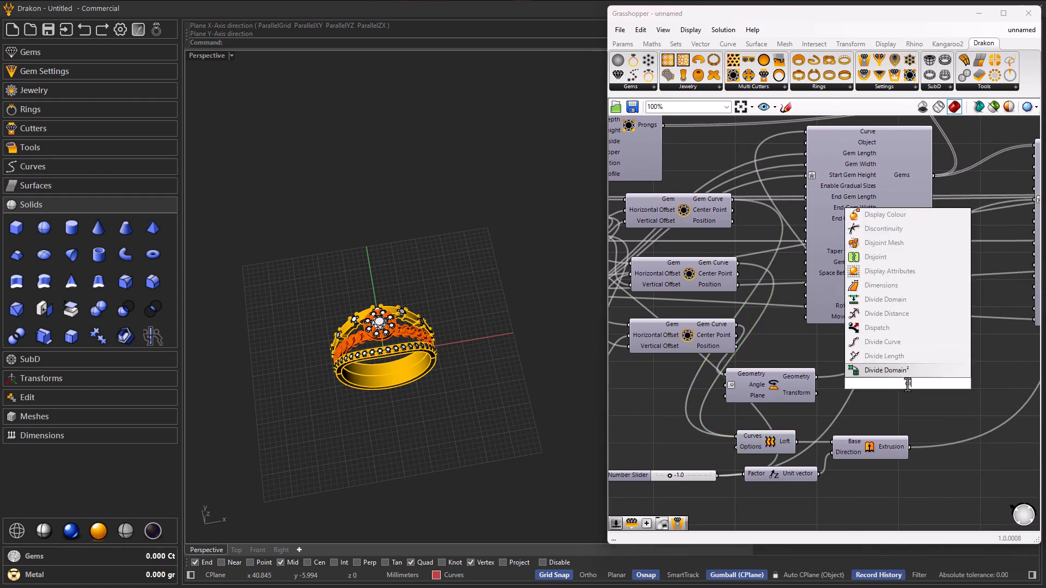
key(Up)
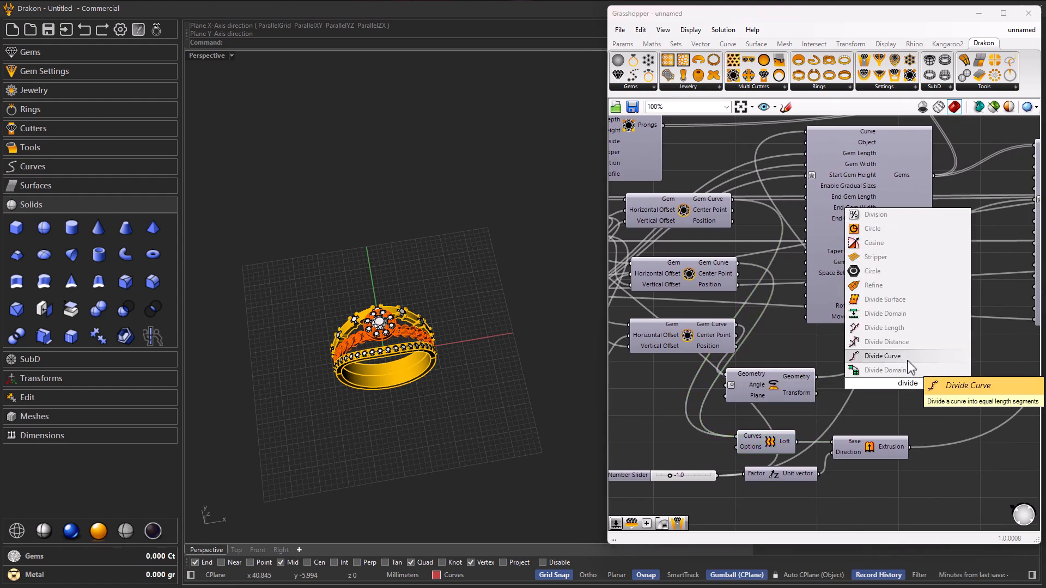
key(Return)
drag(908, 380, 930, 380)
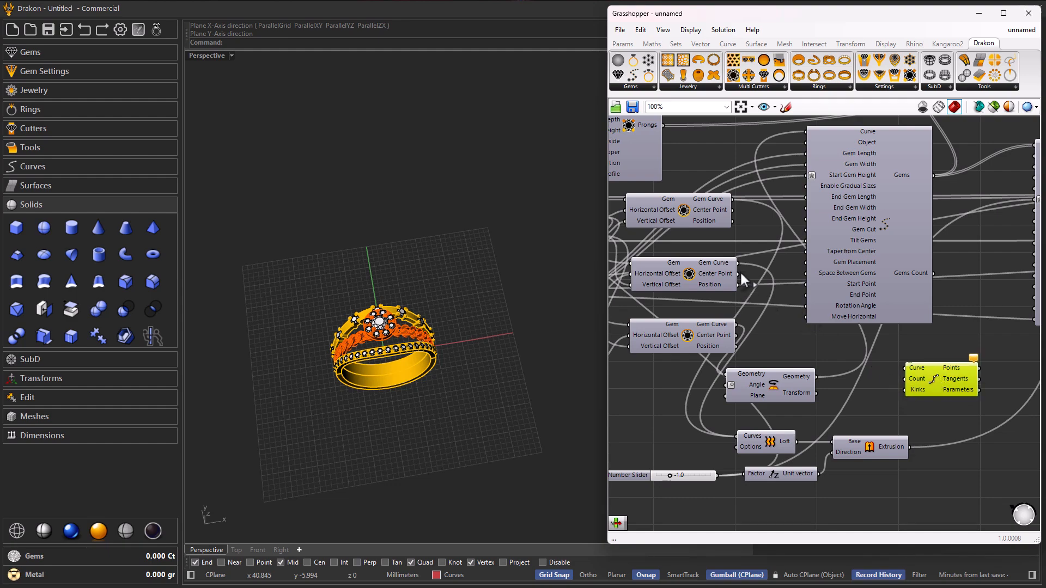
drag(737, 263, 912, 373)
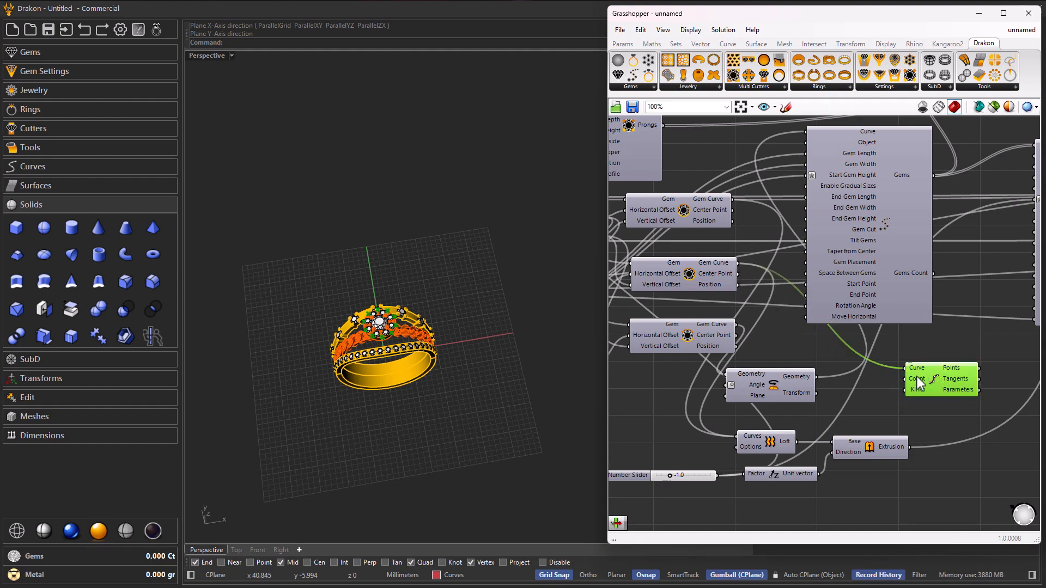
Set the Divide Curve's Count to 4 and move the component slightly farther from the Extrusion's inputs
scroll(409, 339, up, 10)
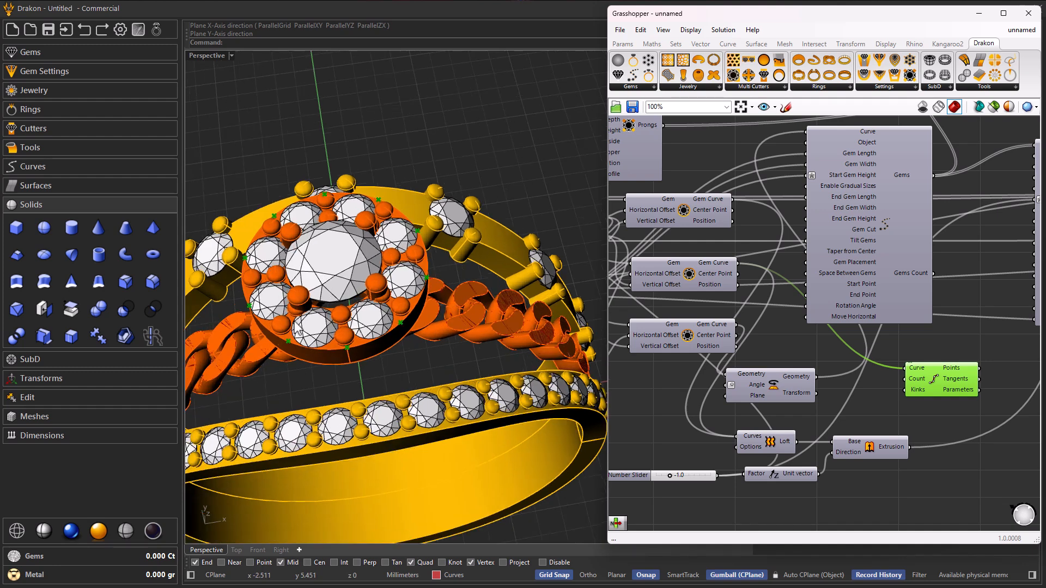
right_click(908, 380)
mouse_move(950, 488)
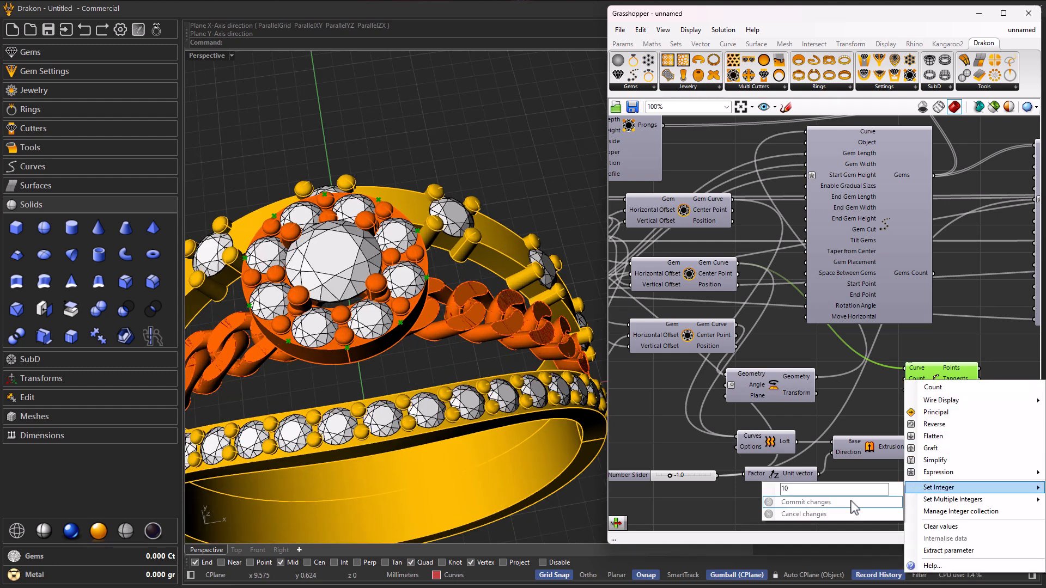
drag(826, 493, 777, 492)
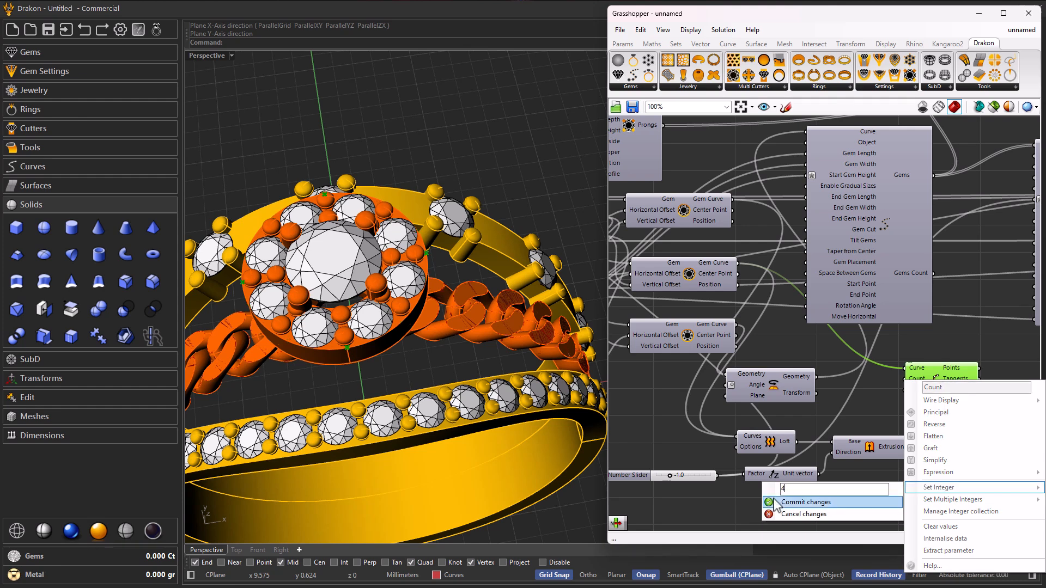
click(775, 500)
right_drag(945, 395, 776, 379)
drag(778, 372, 818, 375)
Add a List Item component beside the Divide Curve and connect the Points output to its List input
right_drag(878, 444, 789, 405)
double_click(834, 401)
text(list)
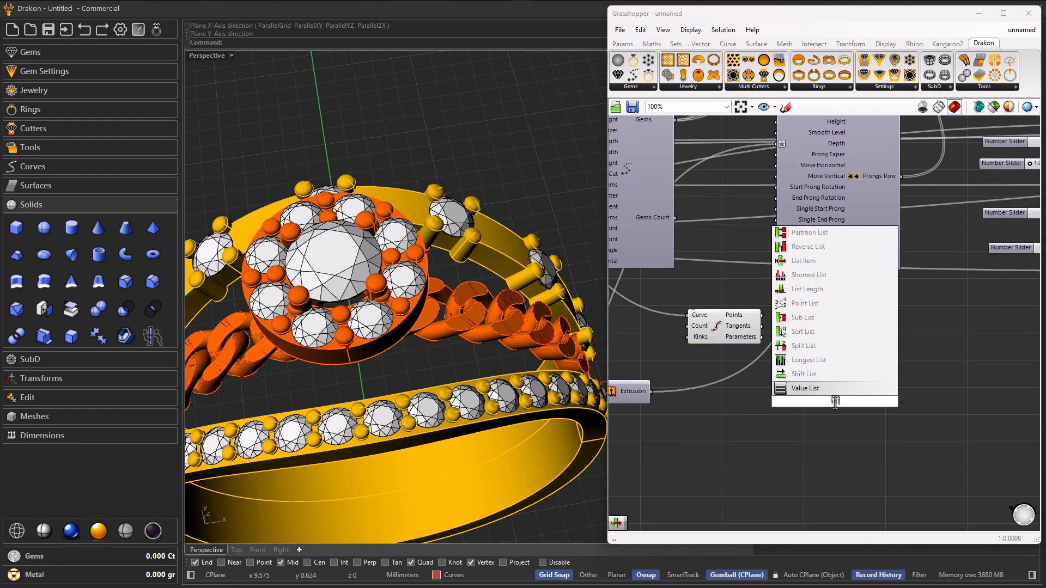
click(805, 262)
drag(827, 404, 826, 345)
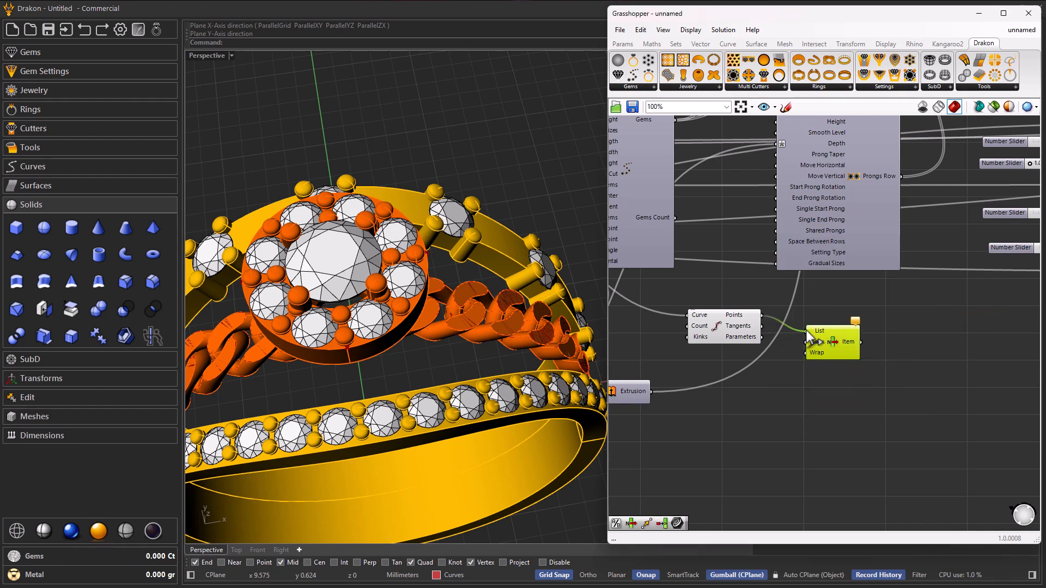
drag(761, 315, 805, 331)
Extend the List Item component with the three extra outputs +1, +2 and +3
scroll(817, 346, up, 5)
scroll(800, 384, up, 2)
click(790, 391)
click(792, 392)
click(792, 393)
click(956, 357)
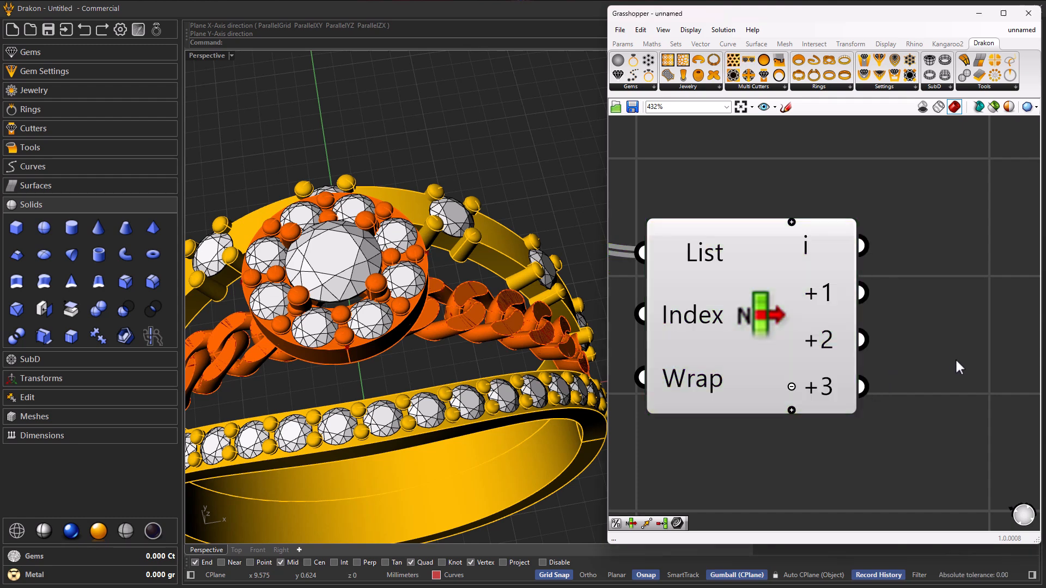
scroll(933, 361, down, 6)
scroll(785, 332, up, 4)
click(681, 315)
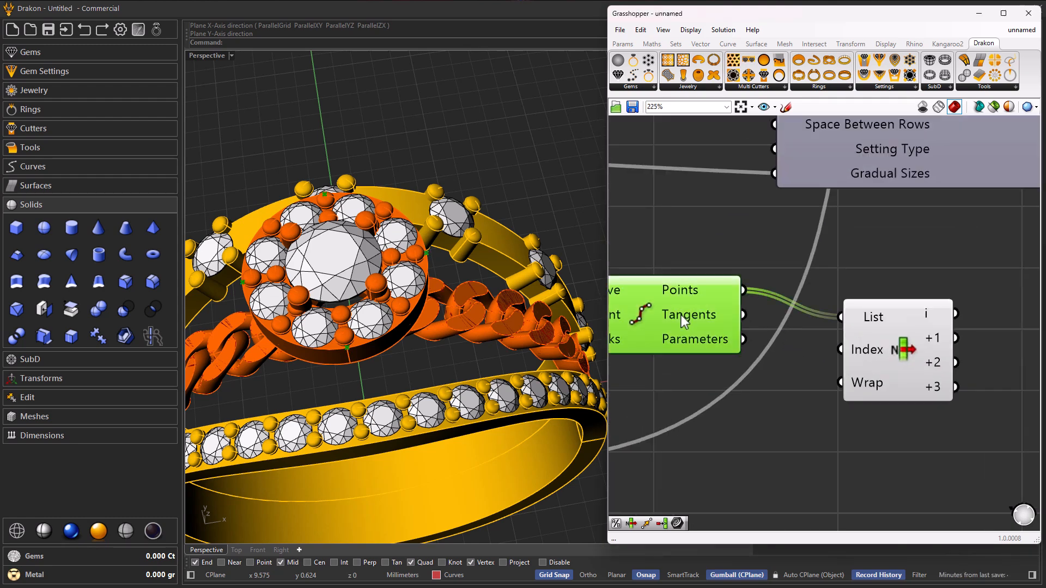
click(887, 354)
scroll(773, 327, down, 5)
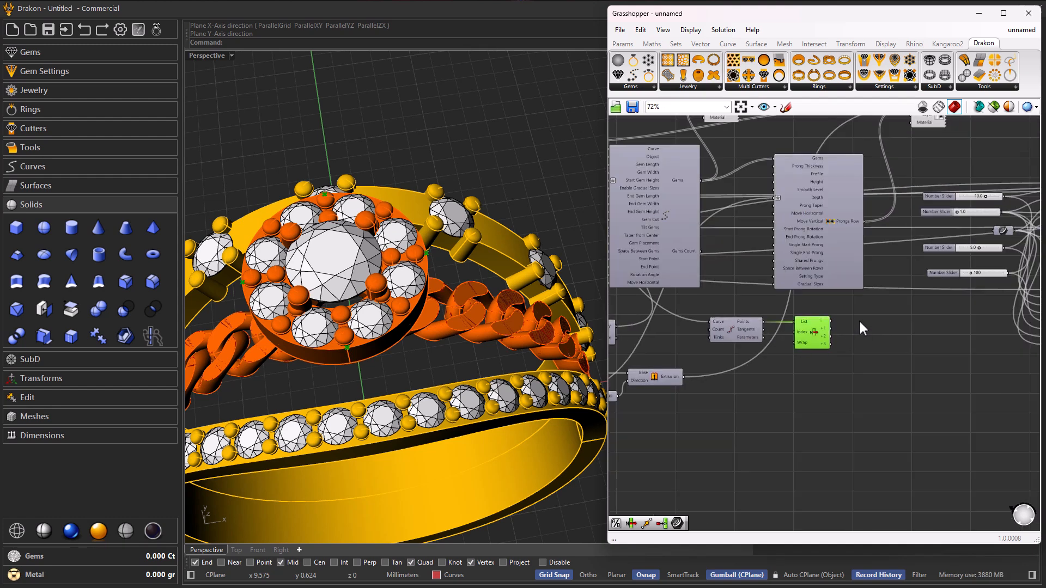
scroll(858, 321, up, 2)
drag(788, 339, 900, 328)
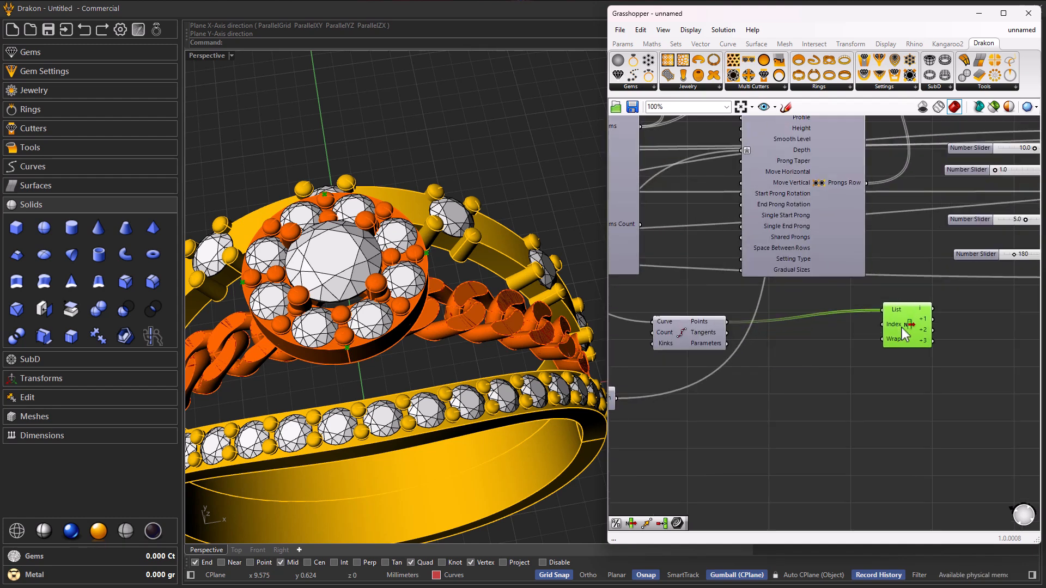
double_click(781, 398)
text(mo)
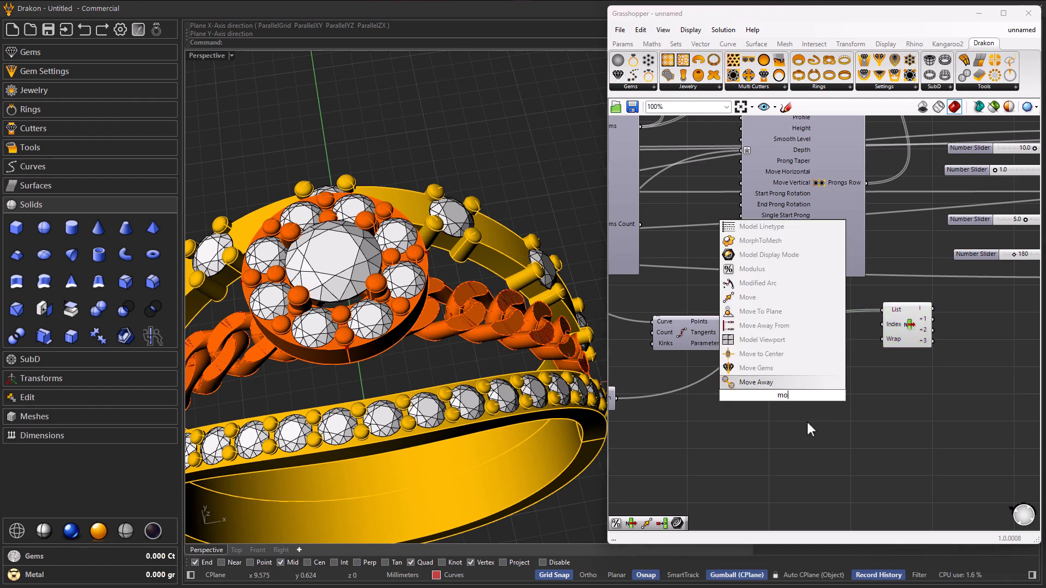
key(Escape)
drag(919, 338, 836, 349)
Add a Sphere 4Pt component beside the List Item component
double_click(912, 352)
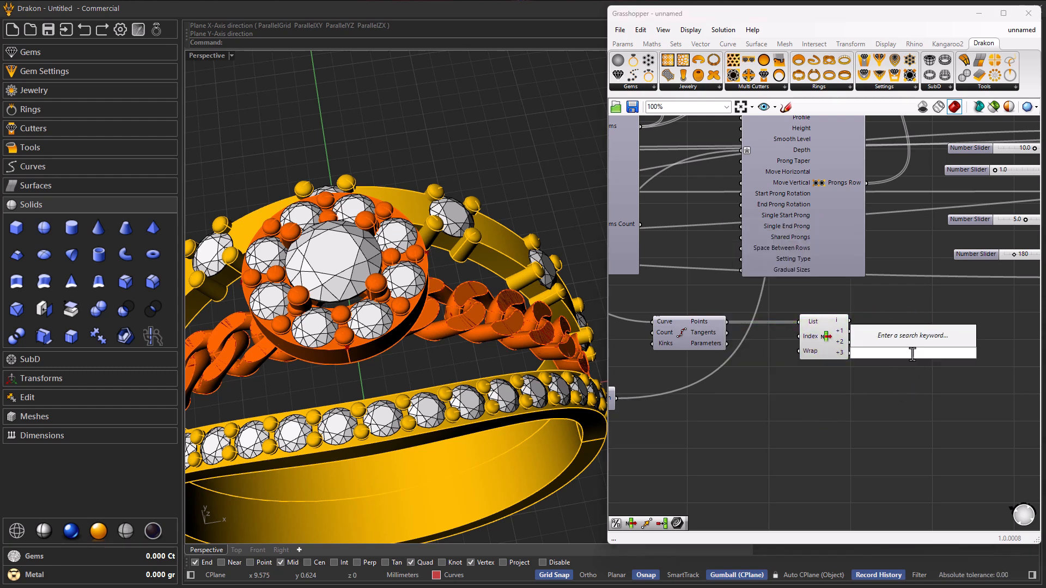
text(sphere)
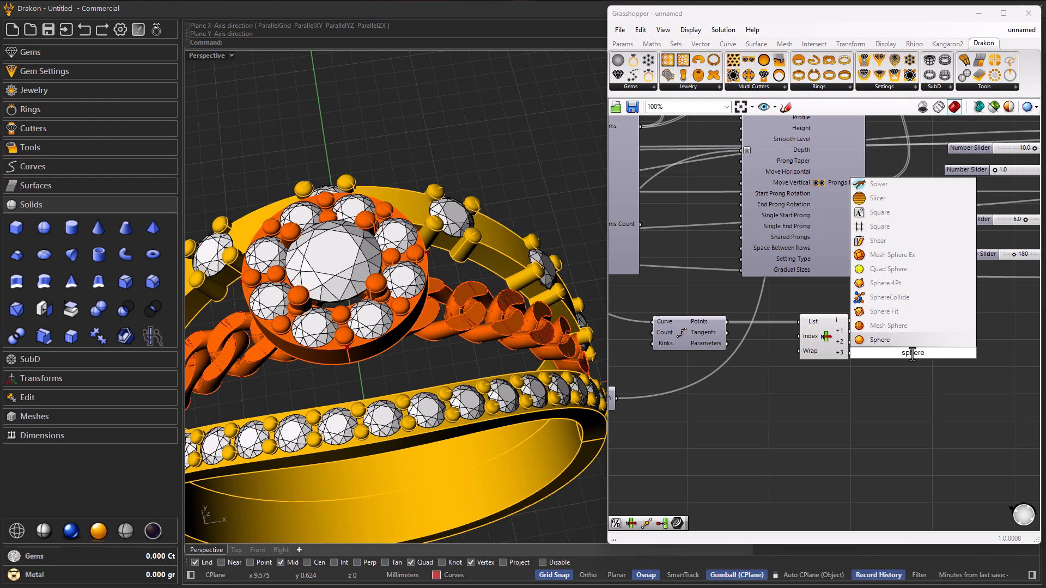
key(Up)
key(Up)
key(Up)
key(Return)
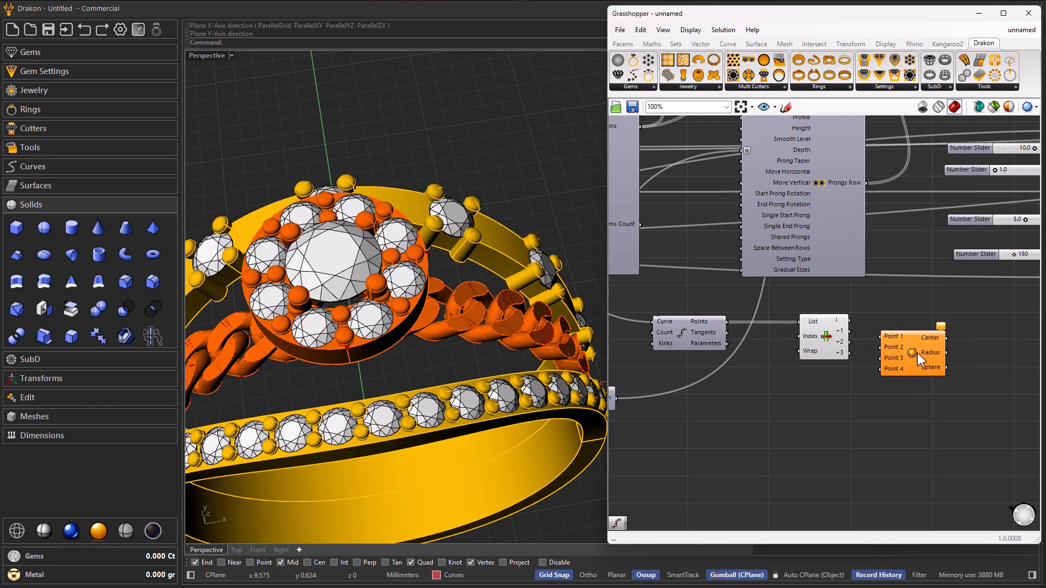
Connect List Item's i, +1, +2 and +3 outputs to Point 1 through Point 4 of Sphere 4Pt
scroll(863, 331, up, 4)
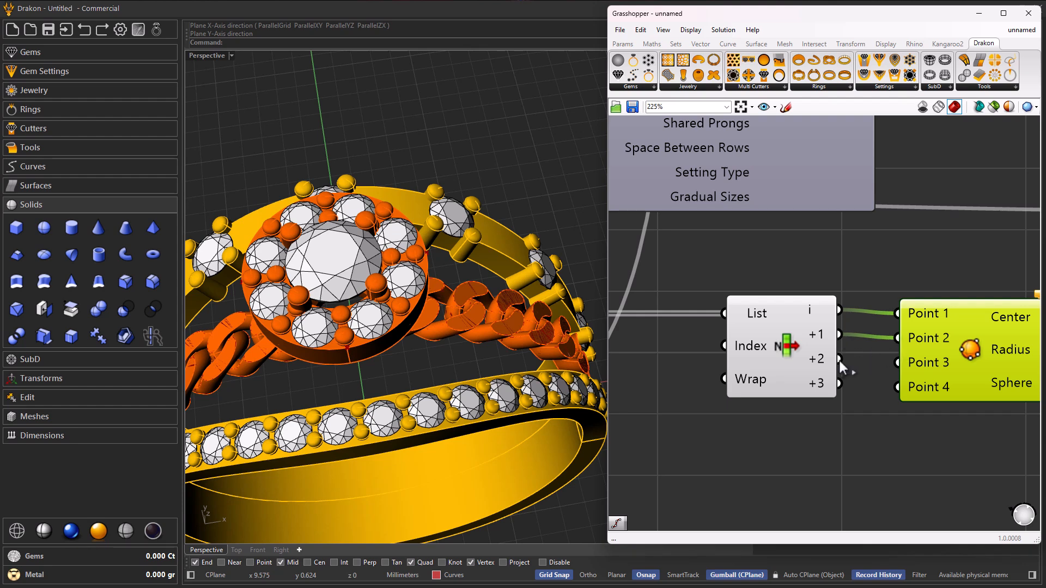
drag(838, 383, 898, 388)
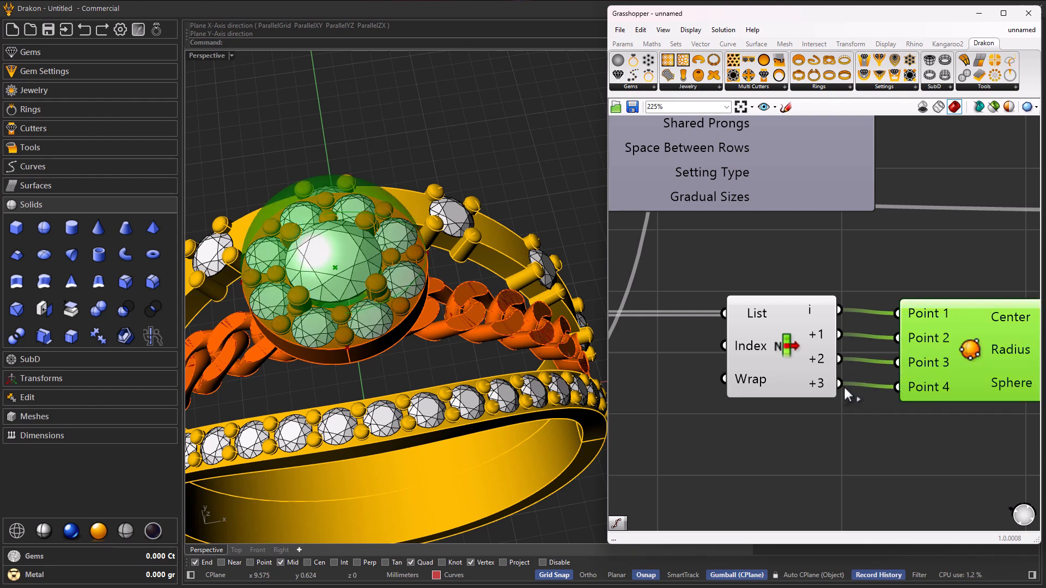
right_drag(824, 389, 808, 371)
right_drag(424, 308, 393, 249)
Turn off the viewport preview of the List Item component
scroll(694, 319, down, 3)
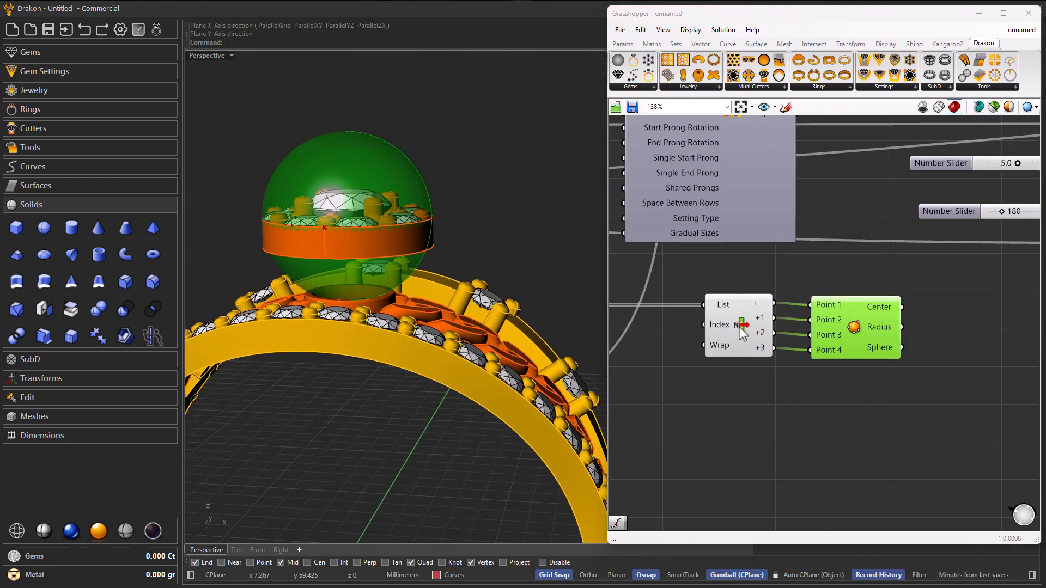
click(738, 330)
middle_click(738, 330)
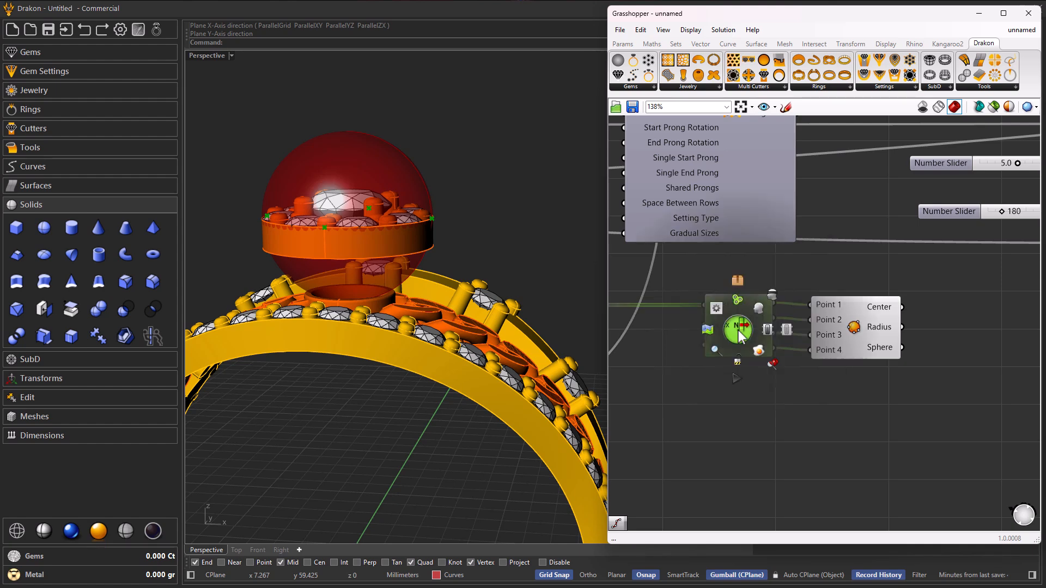
click(771, 295)
click(800, 349)
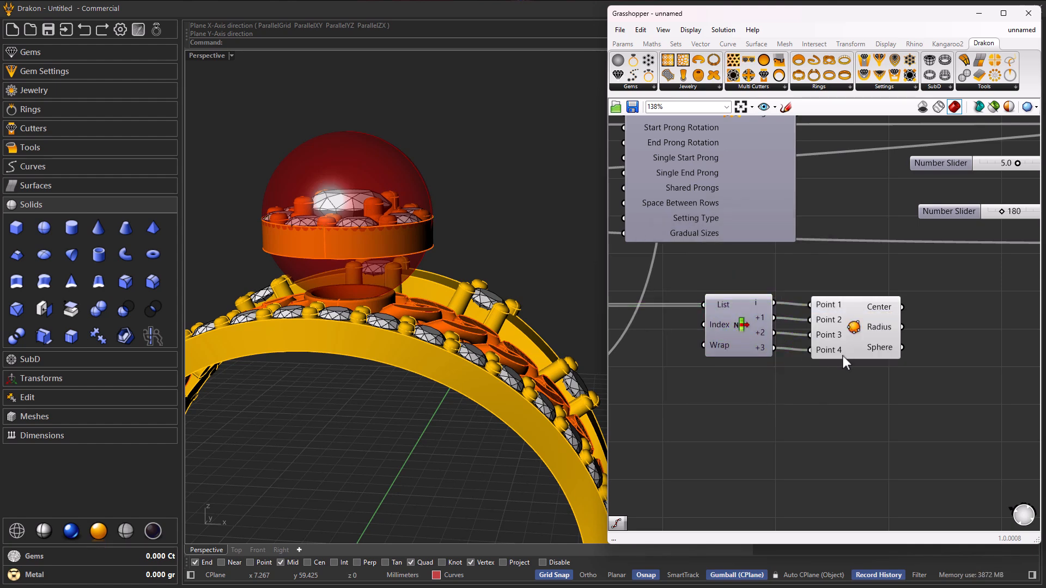
Add a Move component below the Sphere 4Pt component
right_drag(848, 348, 788, 336)
double_click(815, 367)
text(move)
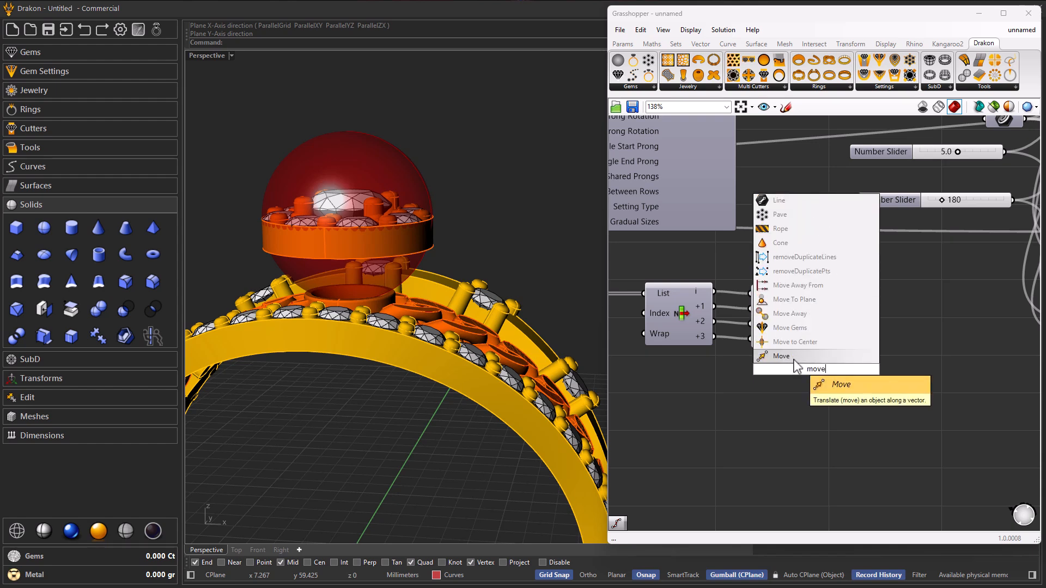
key(Return)
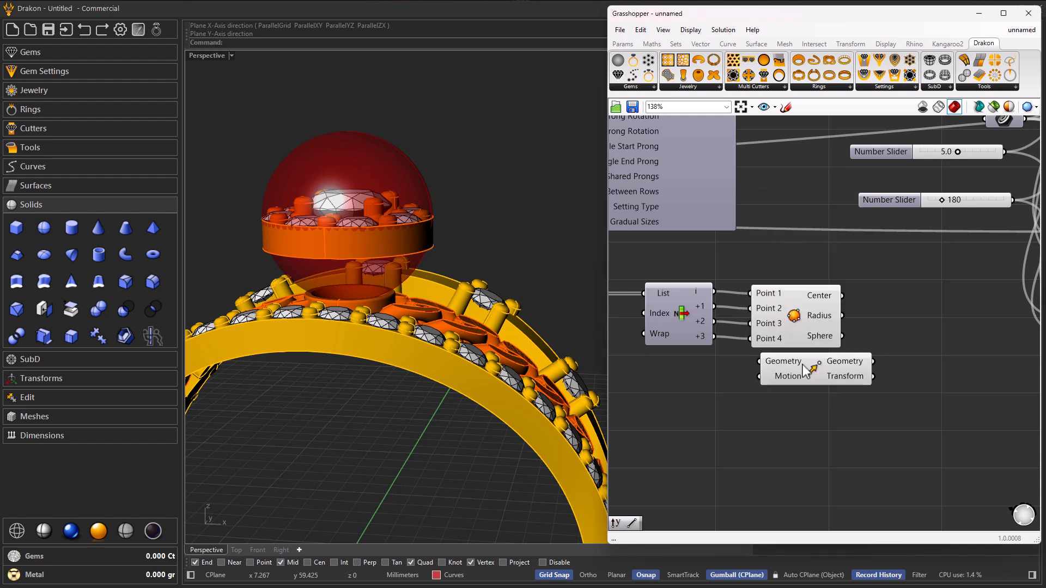
Connect the Sphere output to Move's Geometry input and place Move clear below the sphere component
drag(803, 366, 804, 396)
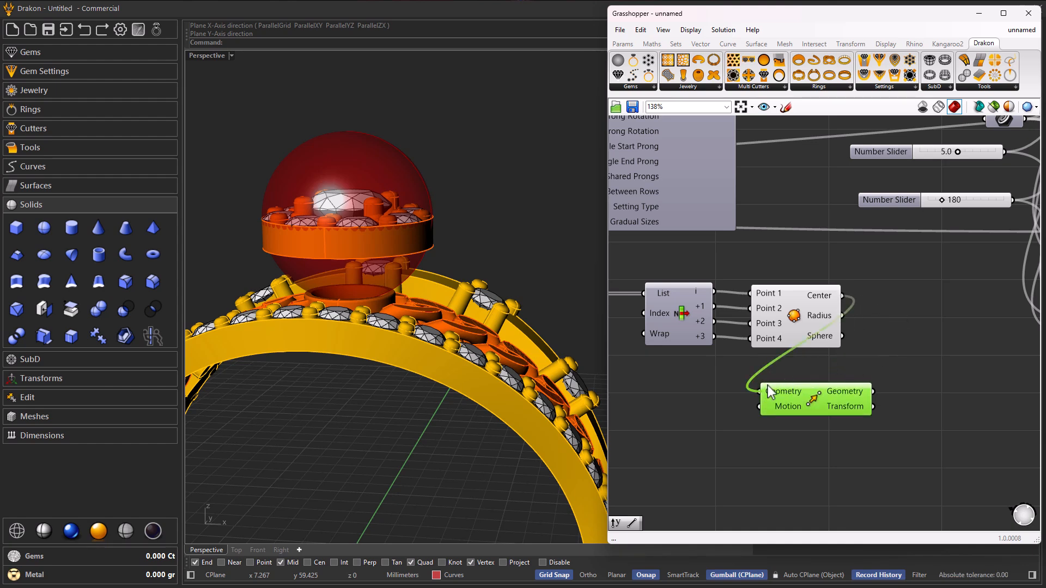
drag(808, 405, 803, 401)
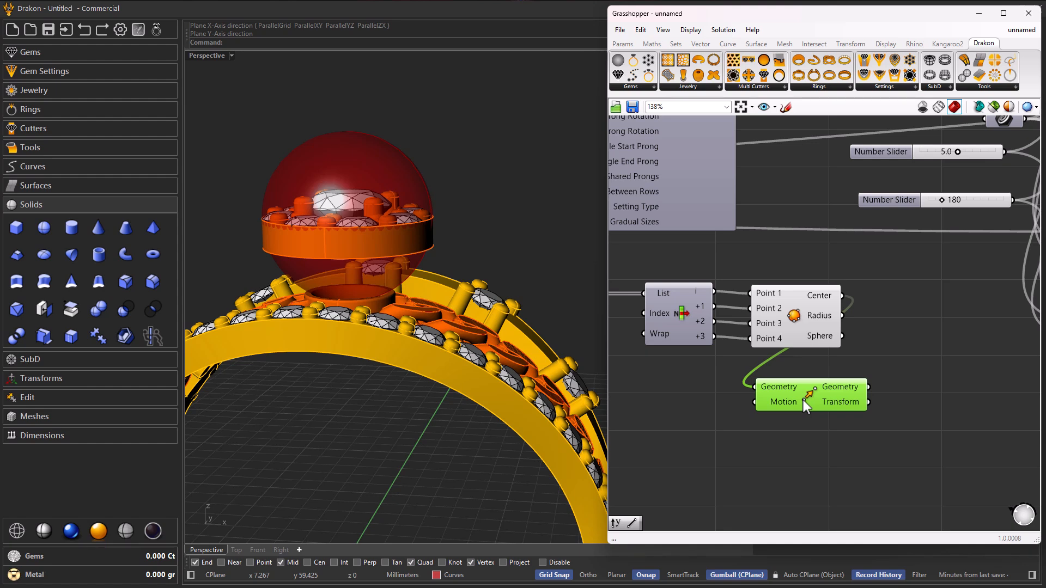
drag(841, 336, 866, 413)
right_drag(416, 354, 397, 366)
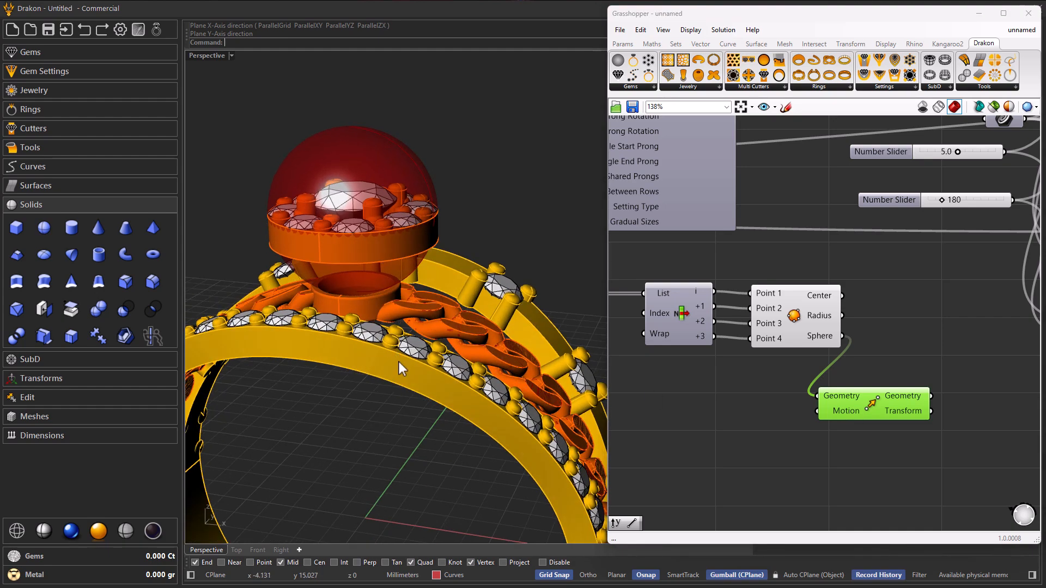
scroll(678, 377, down, 4)
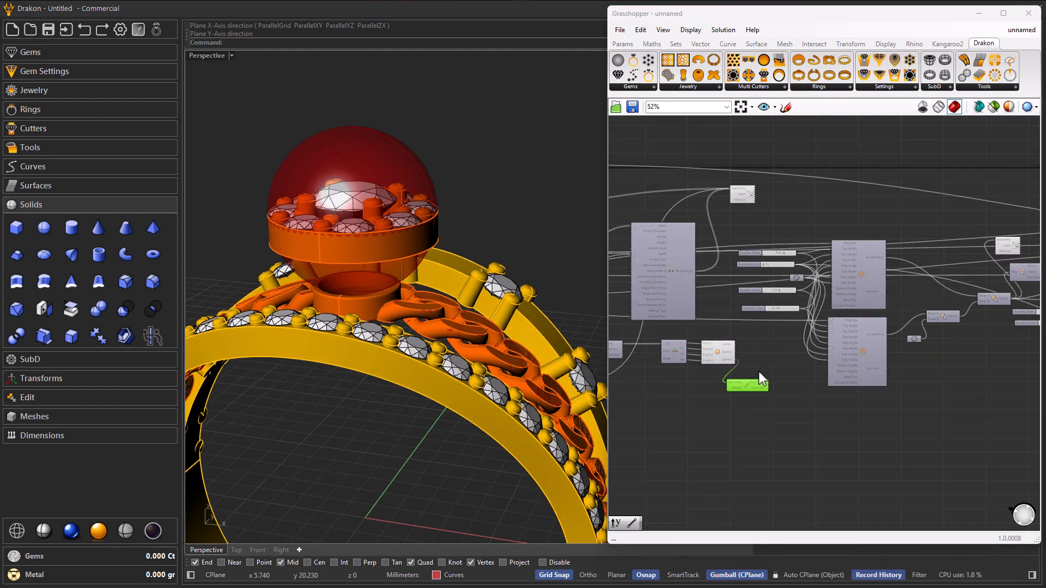
scroll(768, 361, up, 3)
drag(723, 408, 698, 432)
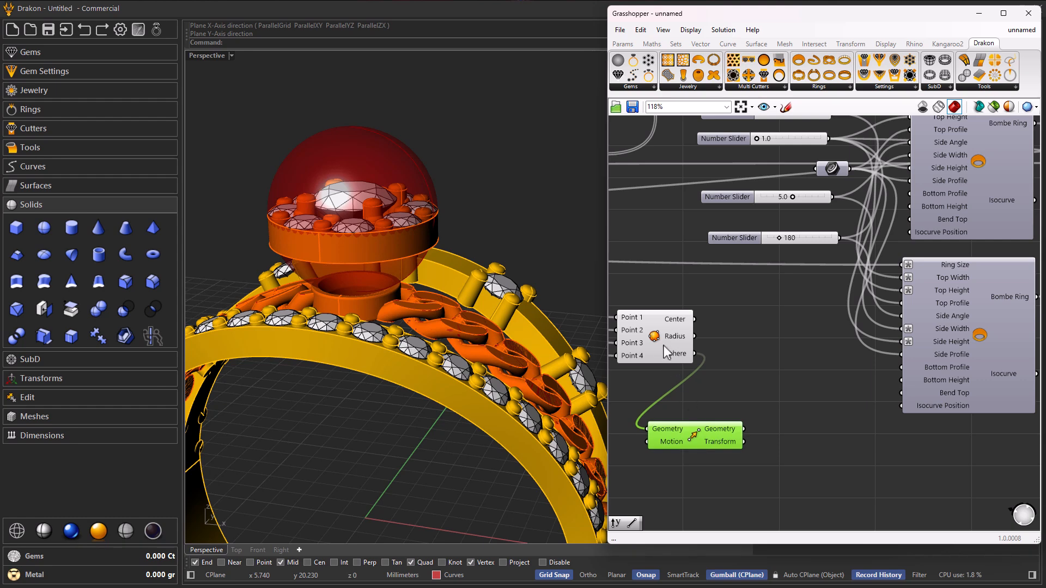
Add a Unit Z vector component and connect its Unit vector output to Move's Motion input
drag(664, 348, 659, 349)
right_drag(424, 333, 420, 336)
right_drag(678, 465, 747, 420)
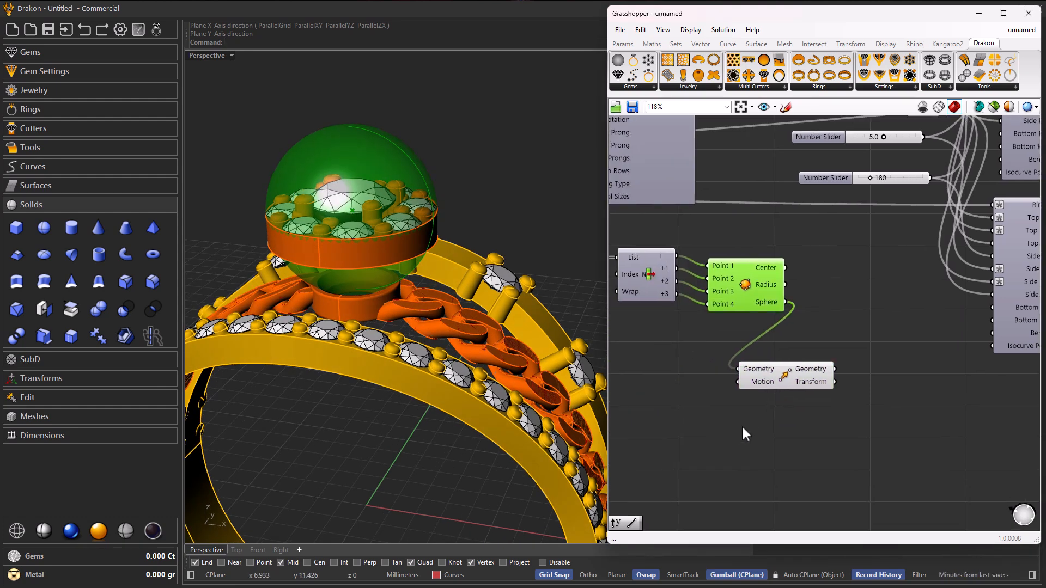
double_click(740, 428)
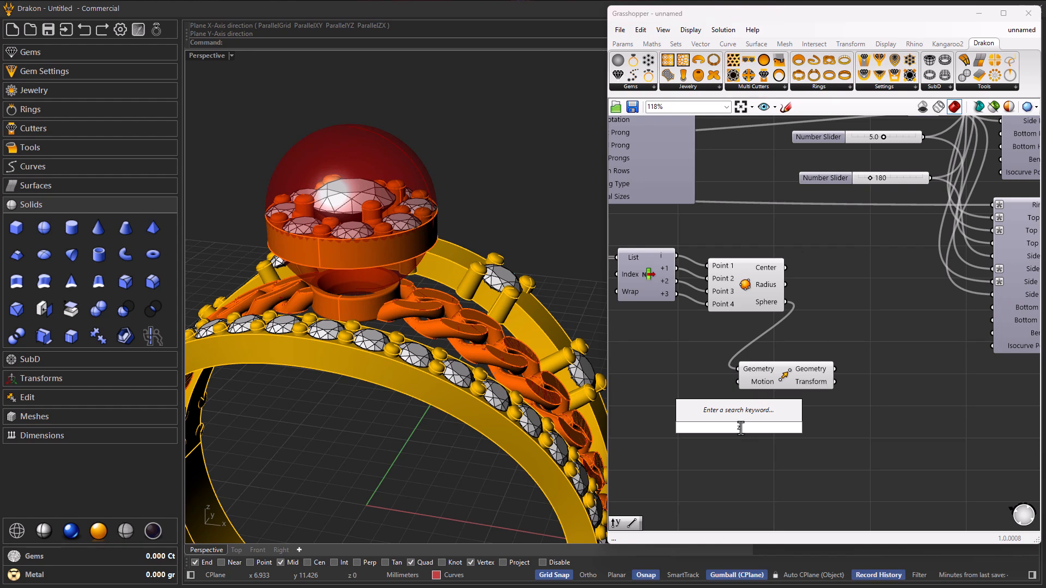
key(Return)
drag(743, 428, 747, 406)
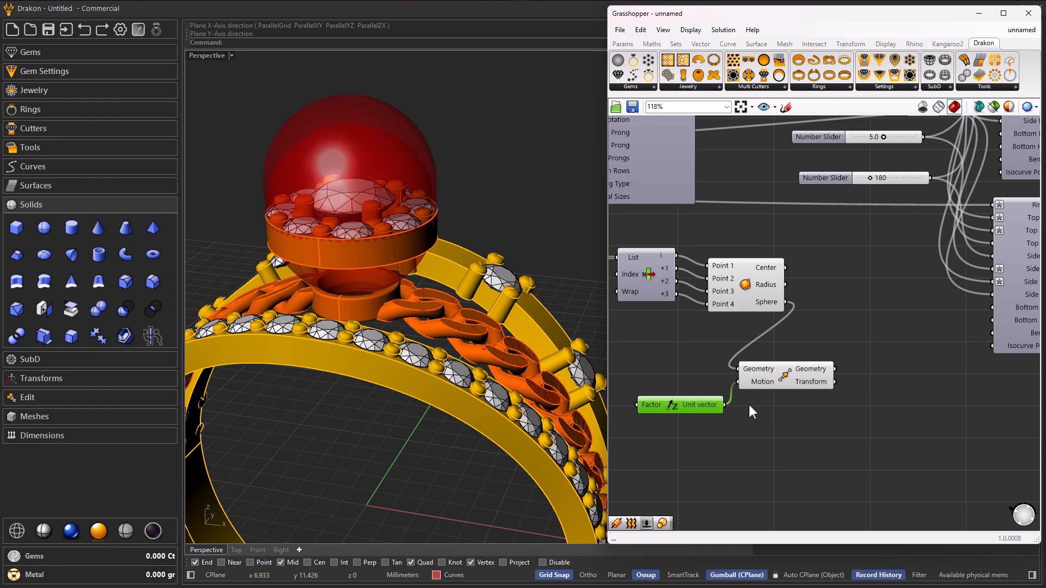
Turn off the viewport preview of the original Sphere 4Pt component
right_drag(744, 427, 810, 395)
click(829, 276)
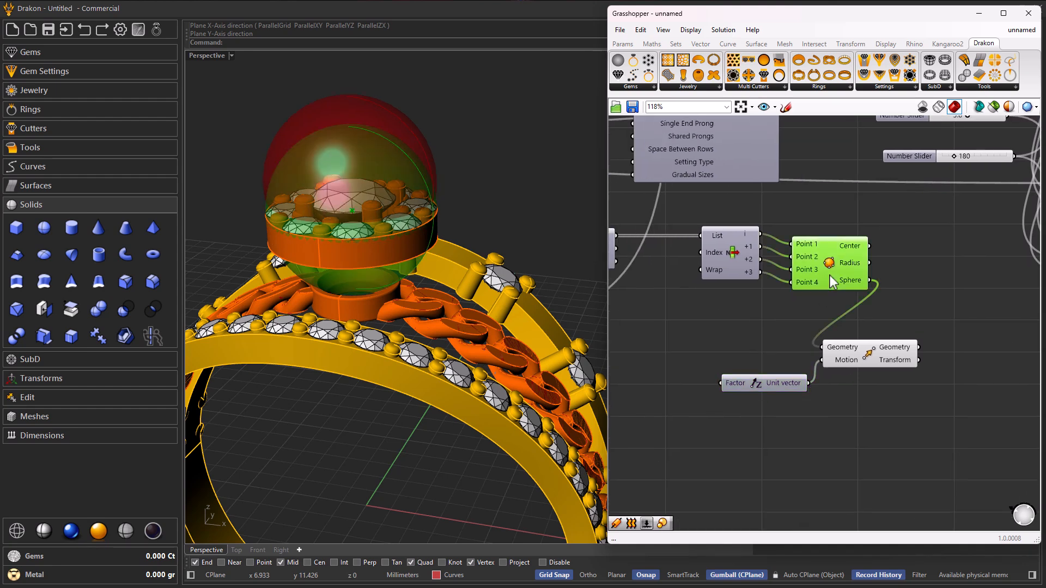
middle_click(828, 275)
click(867, 238)
Set the Unit Z vector's Factor to -1 and inspect the moved sphere against the ring head
scroll(731, 388, up, 2)
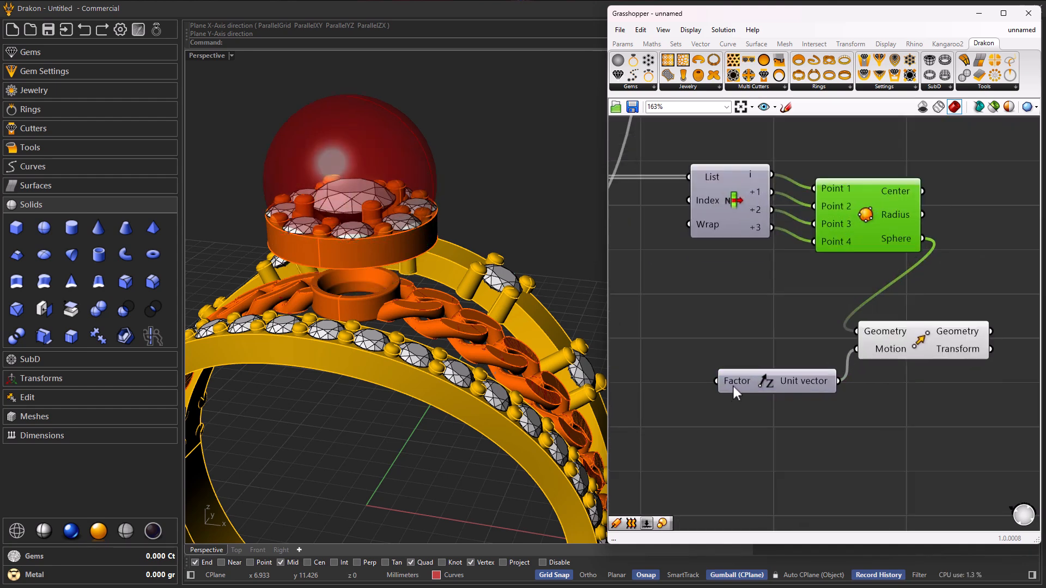
right_click(734, 379)
mouse_move(783, 487)
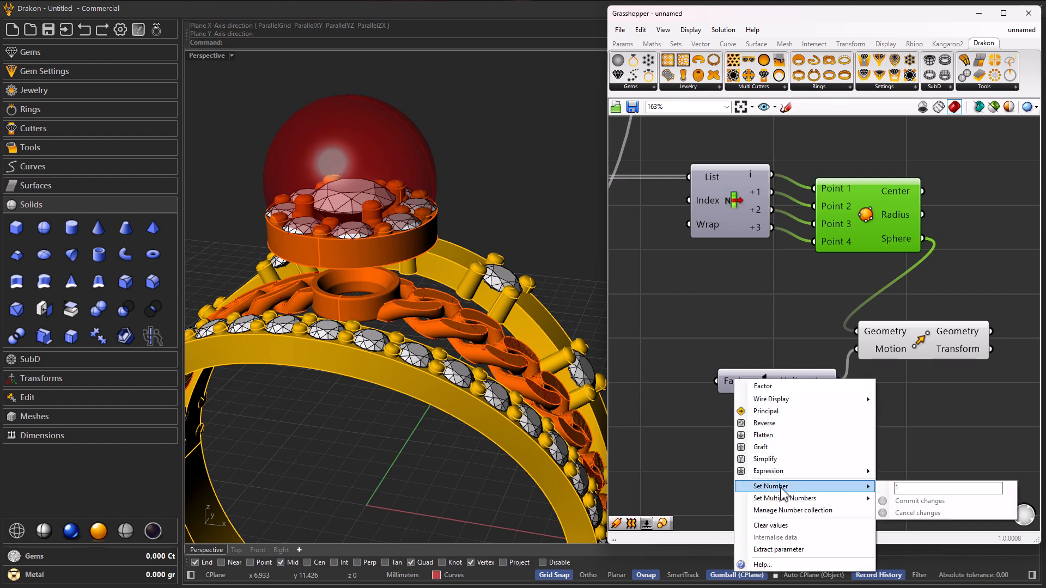
click(896, 488)
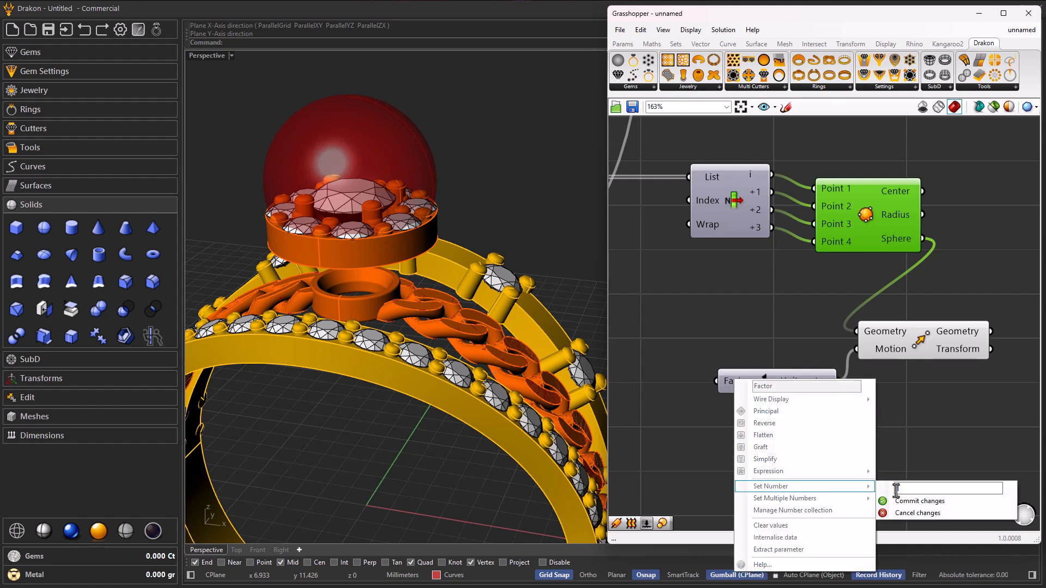
text(-1)
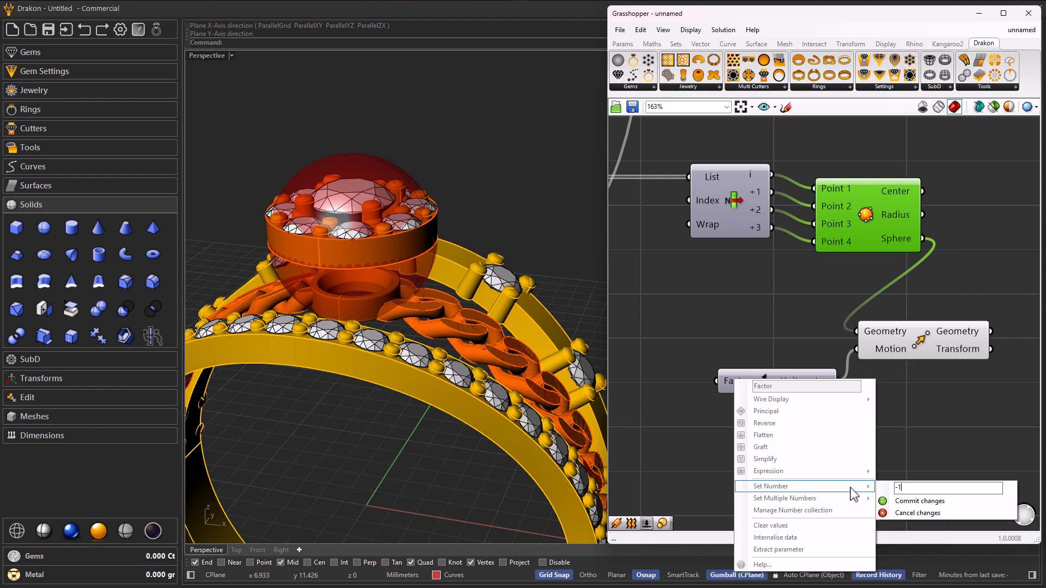
click(897, 502)
right_drag(567, 407, 523, 366)
scroll(392, 291, down, 8)
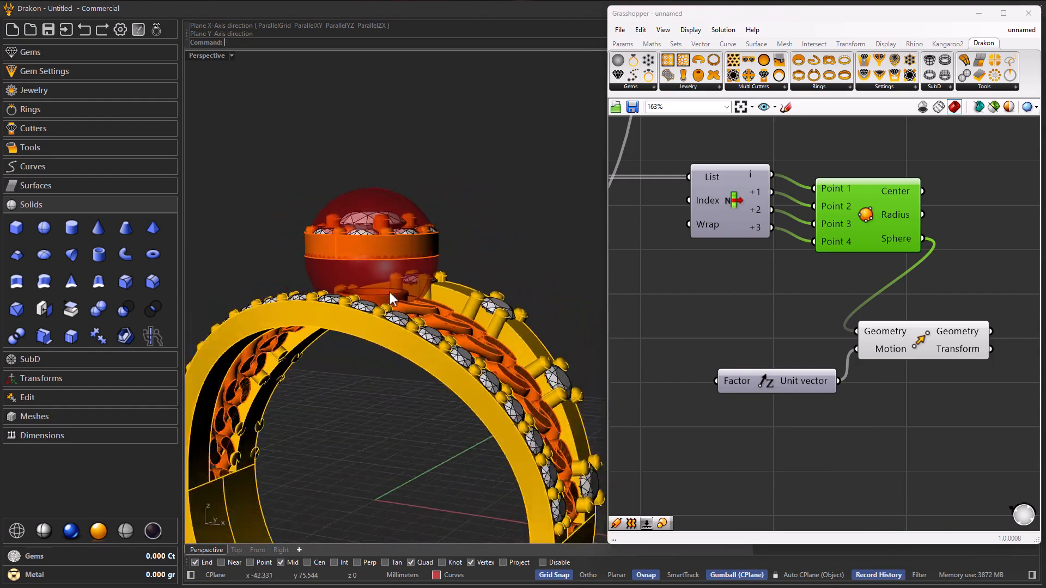
scroll(388, 289, up, 5)
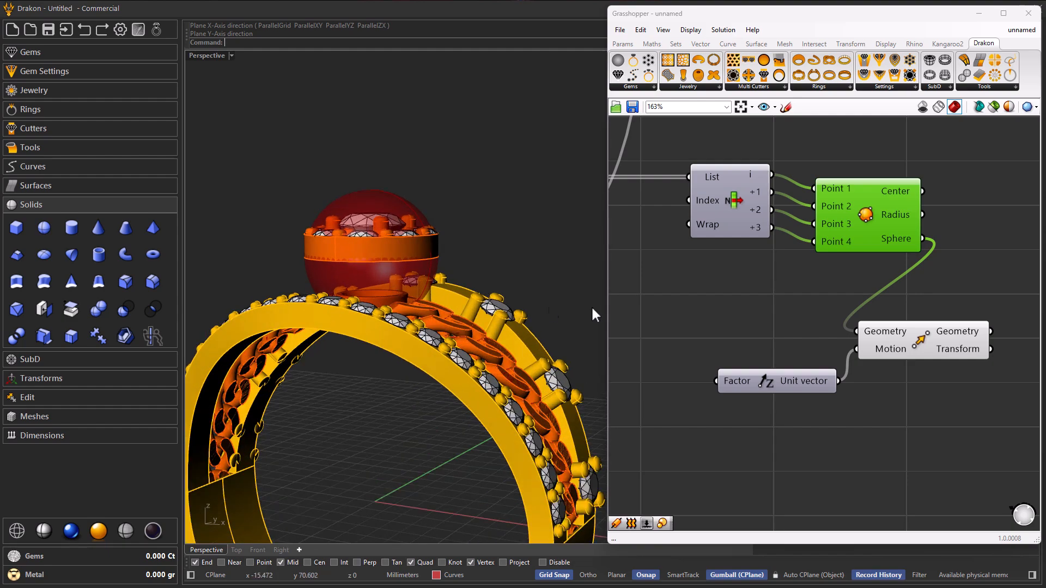
Add Drakon's Planar Cutters component below the Move component
scroll(663, 341, down, 5)
scroll(770, 334, up, 5)
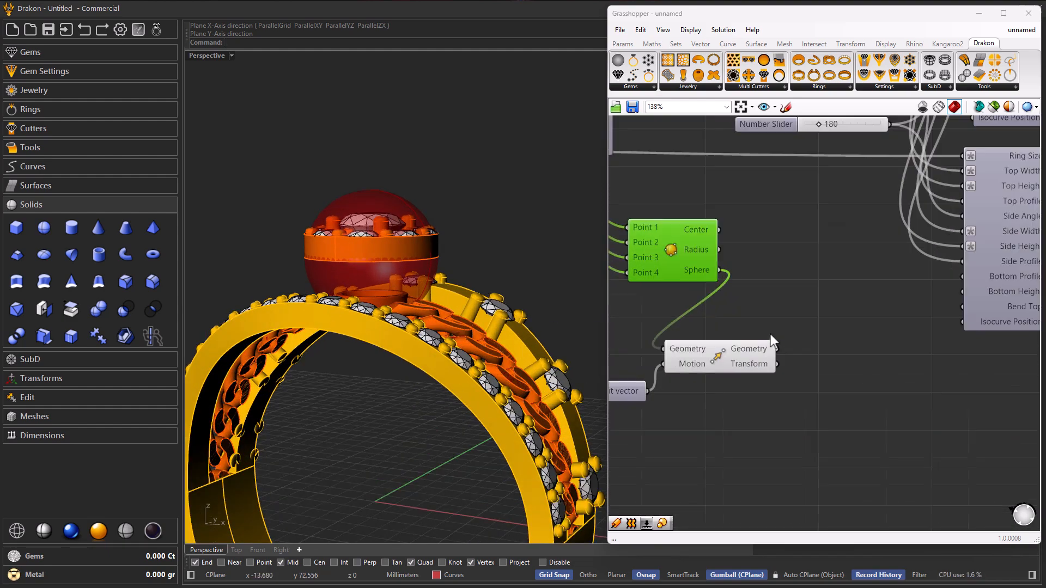
click(731, 374)
scroll(725, 417, down, 5)
double_click(766, 429)
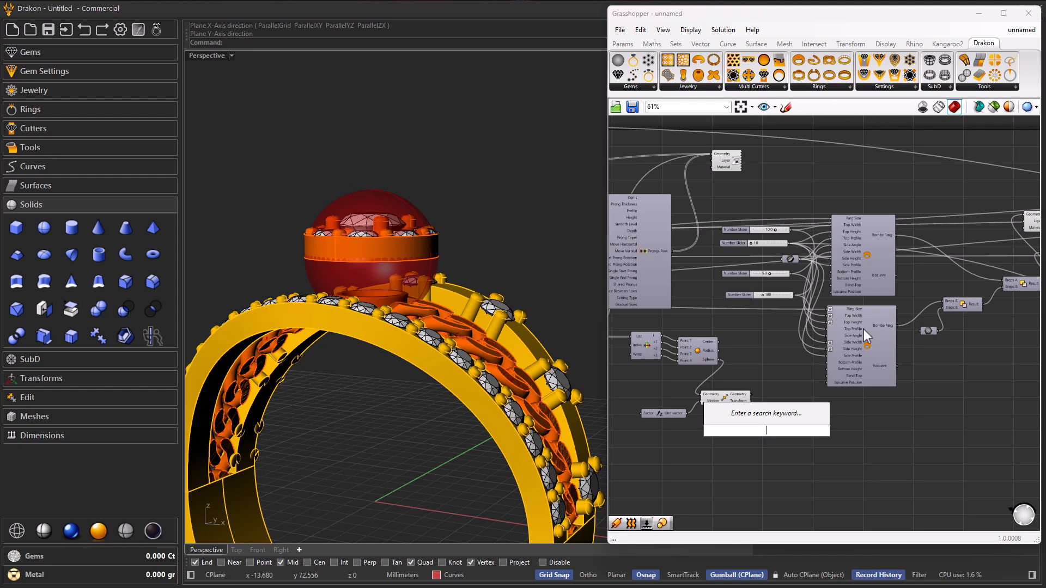
click(754, 87)
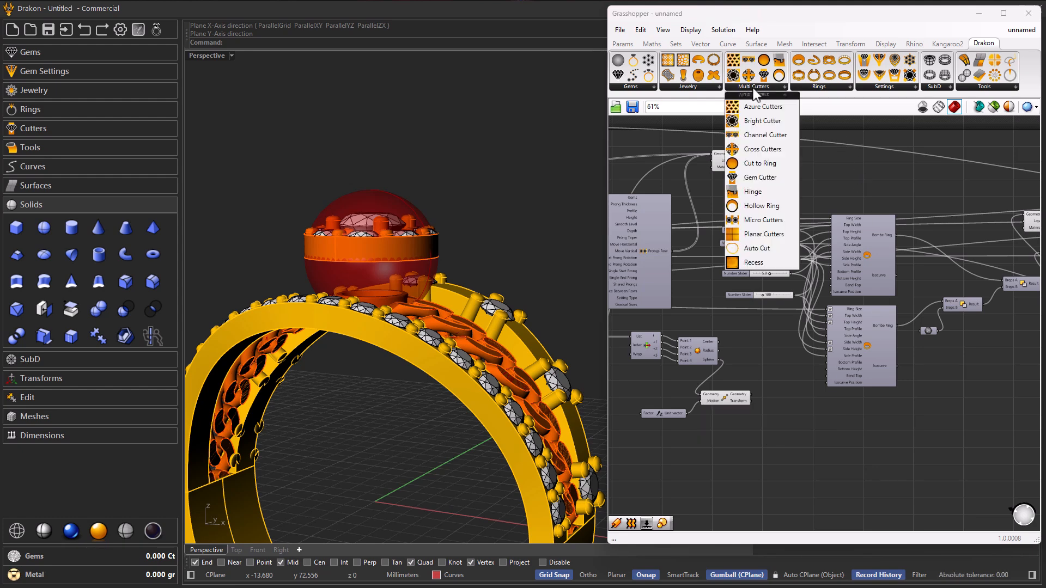
click(763, 234)
click(769, 429)
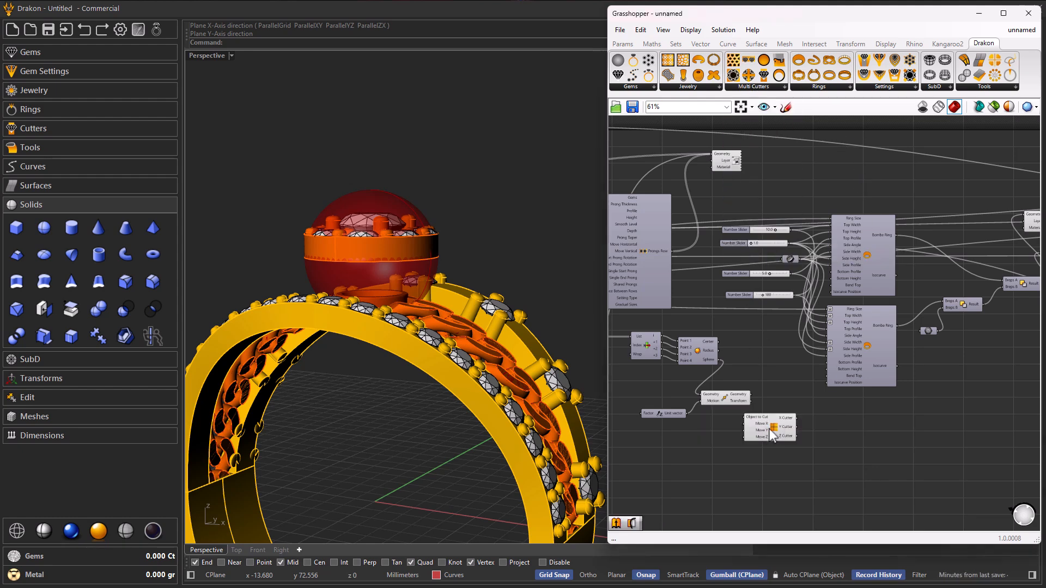
Connect Move's Geometry output to the Object to Cut input of Planar Cutters and position the component below Move
scroll(769, 429, up, 5)
drag(755, 328, 733, 399)
right_drag(566, 348, 599, 357)
scroll(697, 381, down, 3)
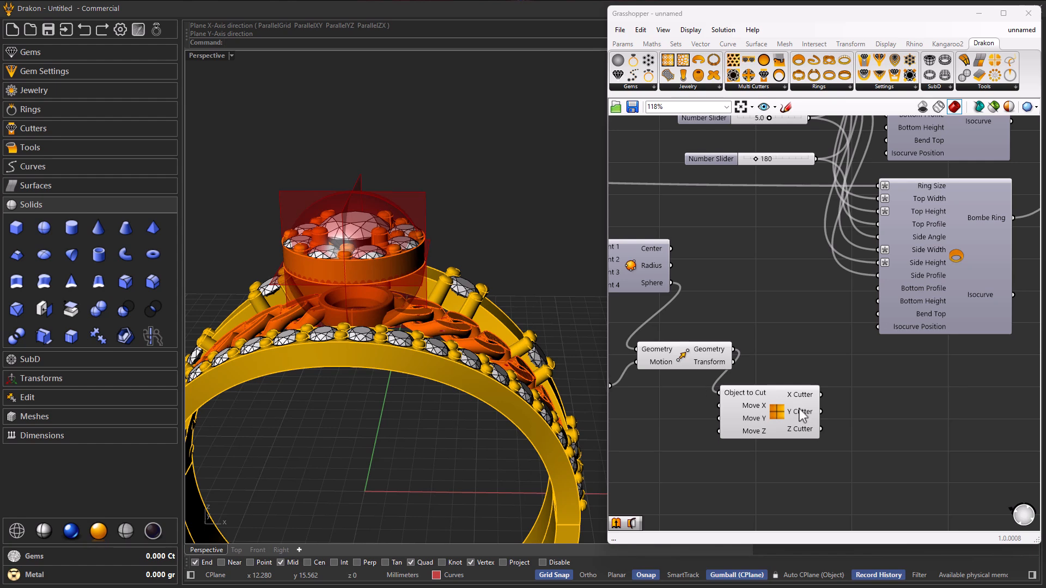
scroll(795, 404, up, 2)
drag(760, 413, 754, 443)
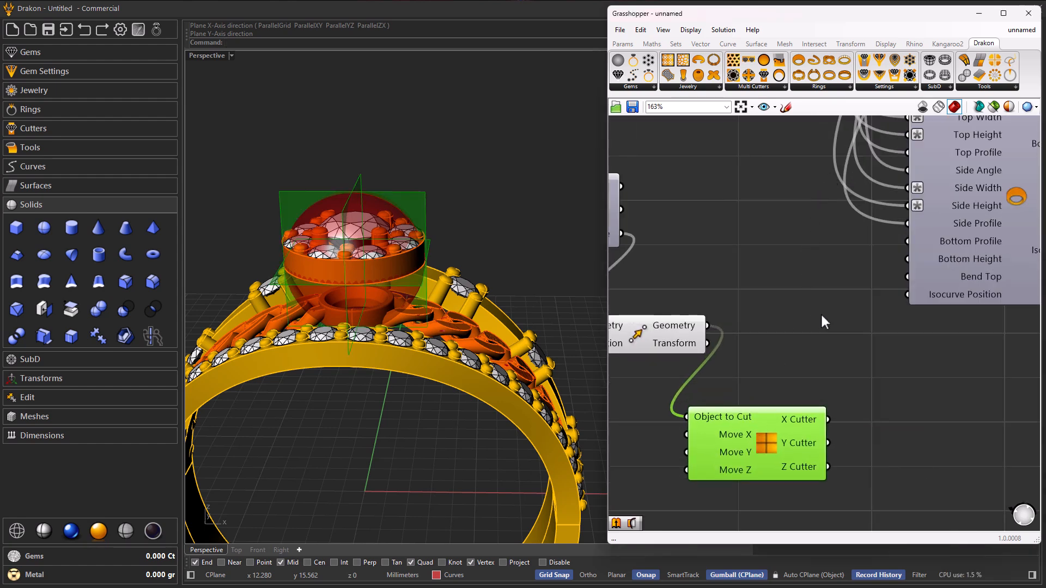
Add a Split Brep component beside the Planar Cutters component
right_drag(875, 397, 799, 361)
click(819, 384)
double_click(822, 378)
text(split)
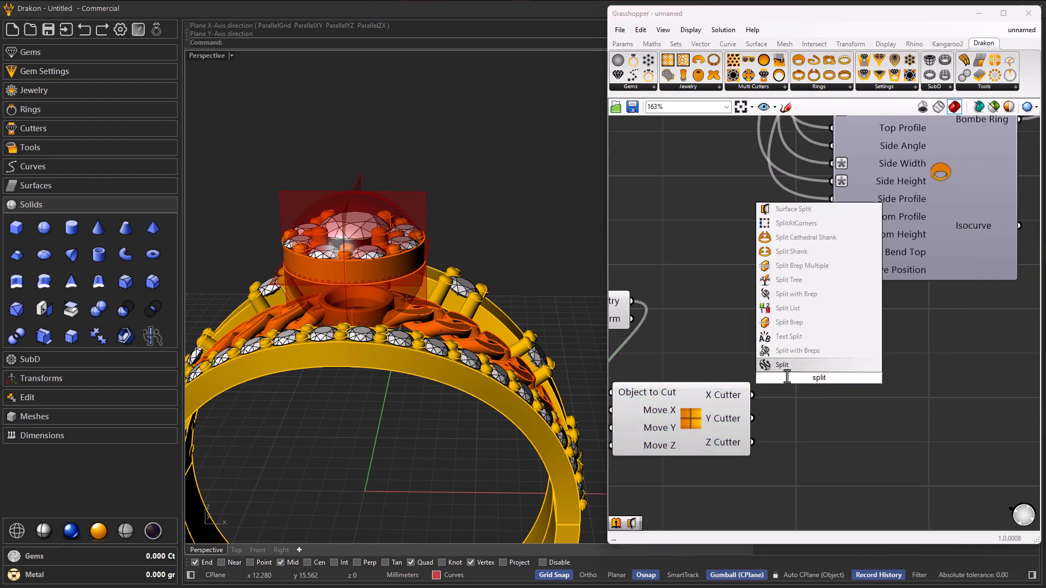
click(785, 349)
drag(832, 386, 871, 393)
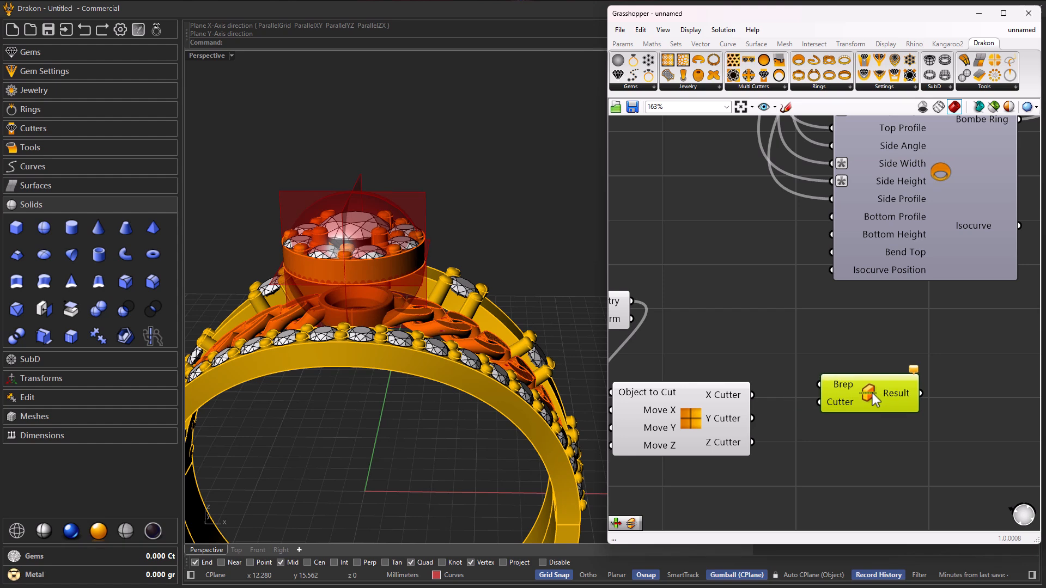
Connect Move's Geometry output to Split Brep's Brep input and Planar Cutters' Z Cutter output to its Cutter input
scroll(870, 389, down, 2)
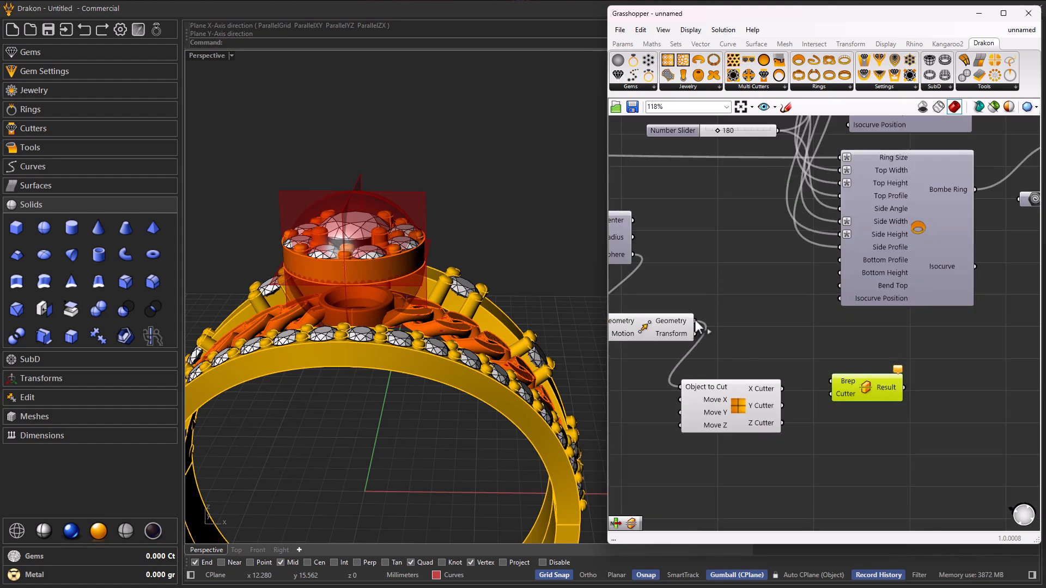
drag(695, 322, 831, 381)
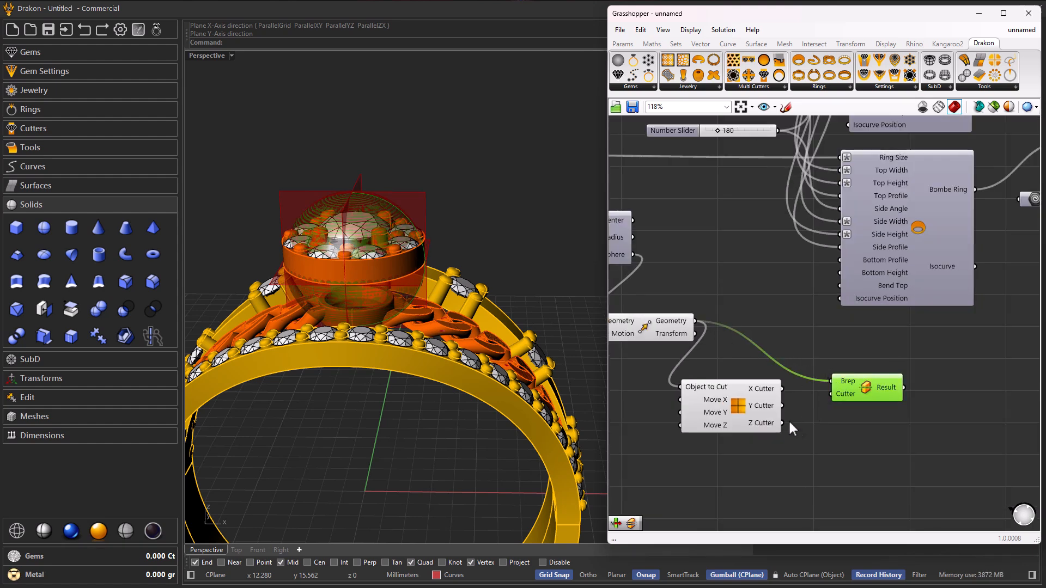
drag(783, 423, 865, 390)
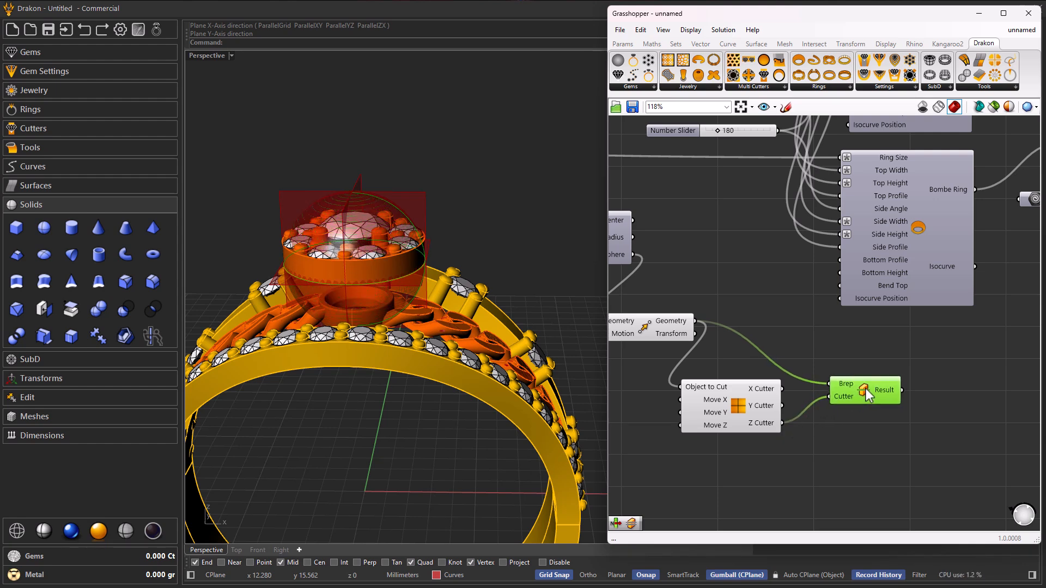
mouse_move(882, 397)
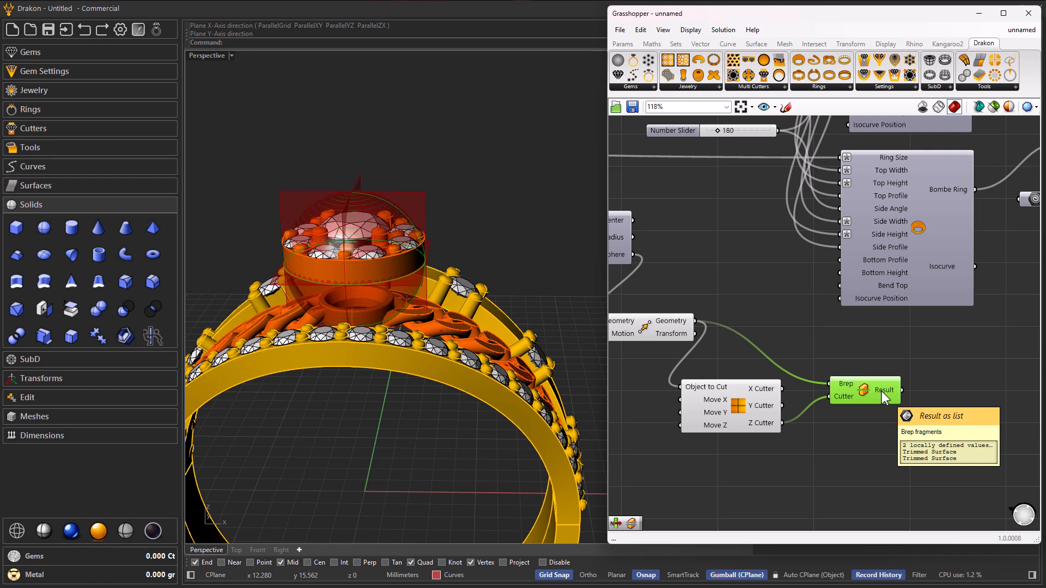
Turn off the viewport preview of the Move and Planar Cutters components
right_drag(872, 429, 831, 424)
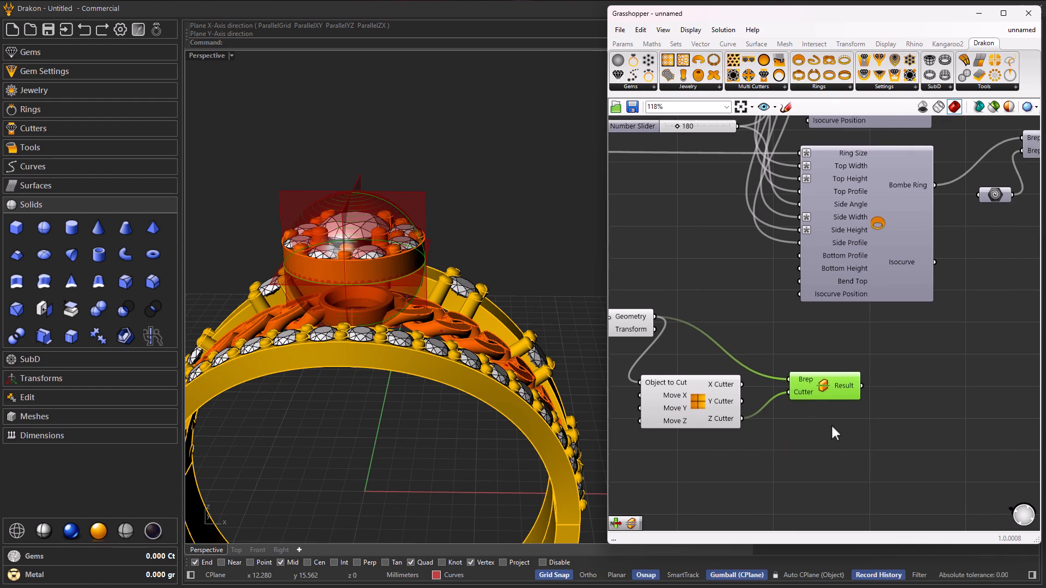
drag(709, 456, 639, 331)
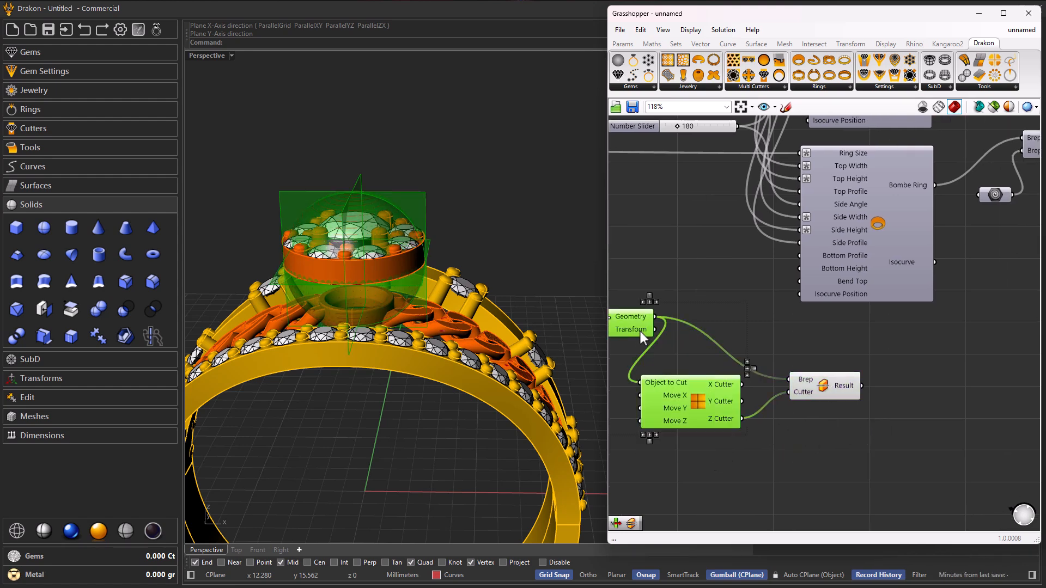
scroll(642, 331, up, 1)
middle_click(642, 331)
click(675, 303)
scroll(737, 340, down, 6)
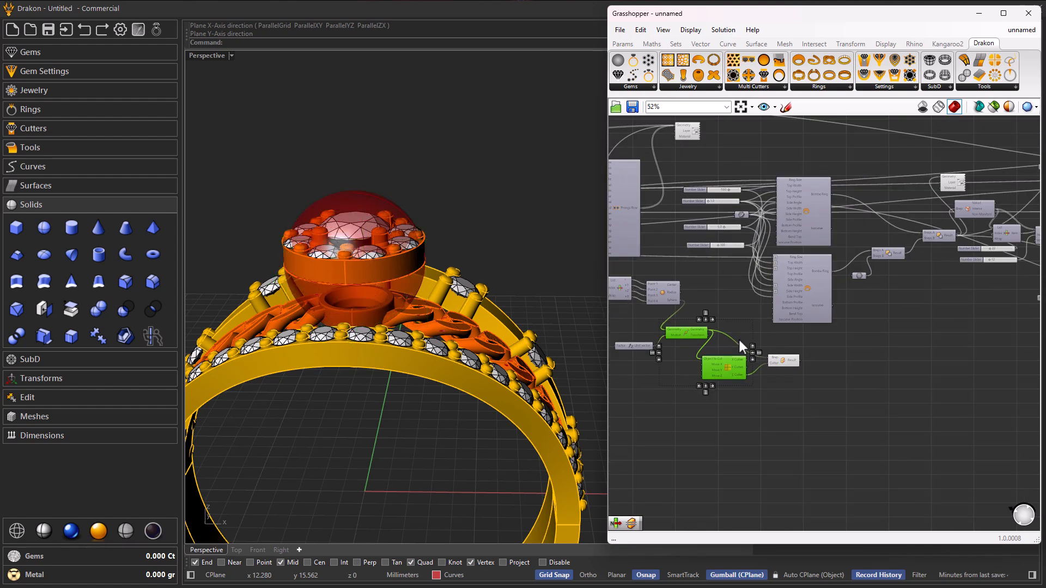
Add a List Item component beside Split Brep and connect the Result output to its List input
scroll(811, 368, up, 6)
double_click(823, 371)
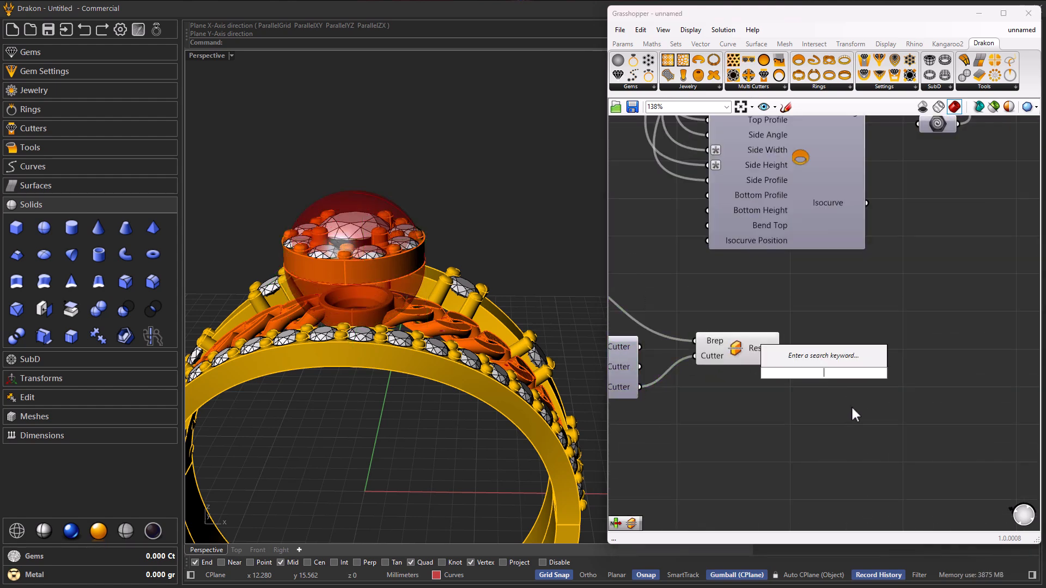
text(list)
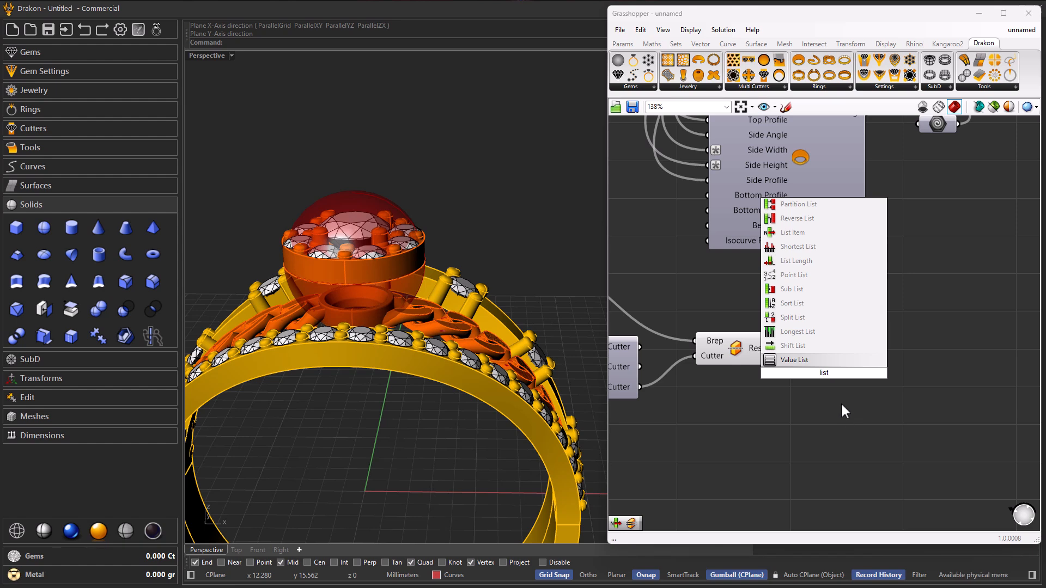
click(796, 233)
drag(831, 368, 810, 361)
Set the List Item component's Index to 1
scroll(874, 380, up, 5)
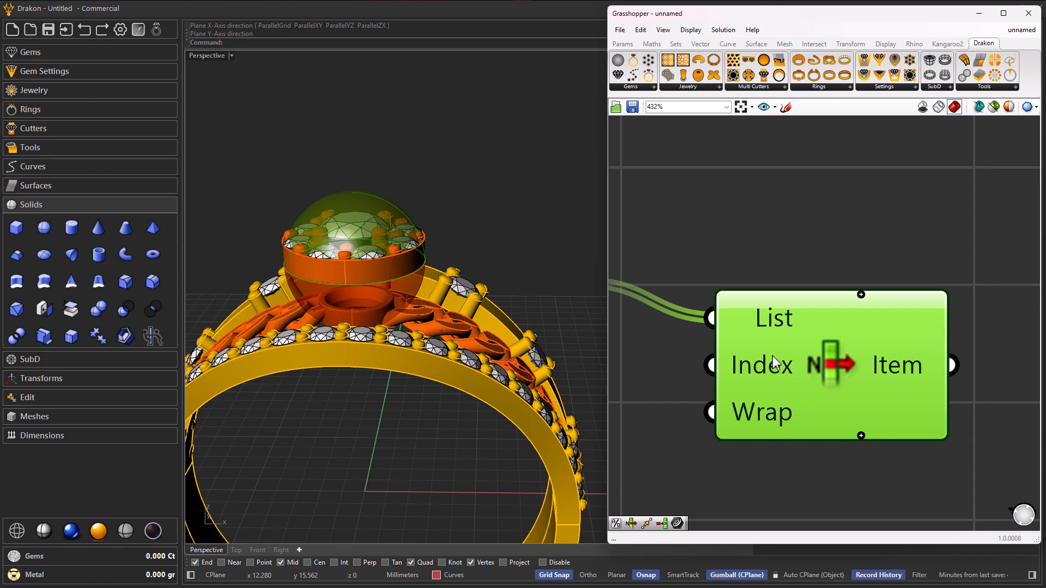
right_click(766, 372)
mouse_move(787, 473)
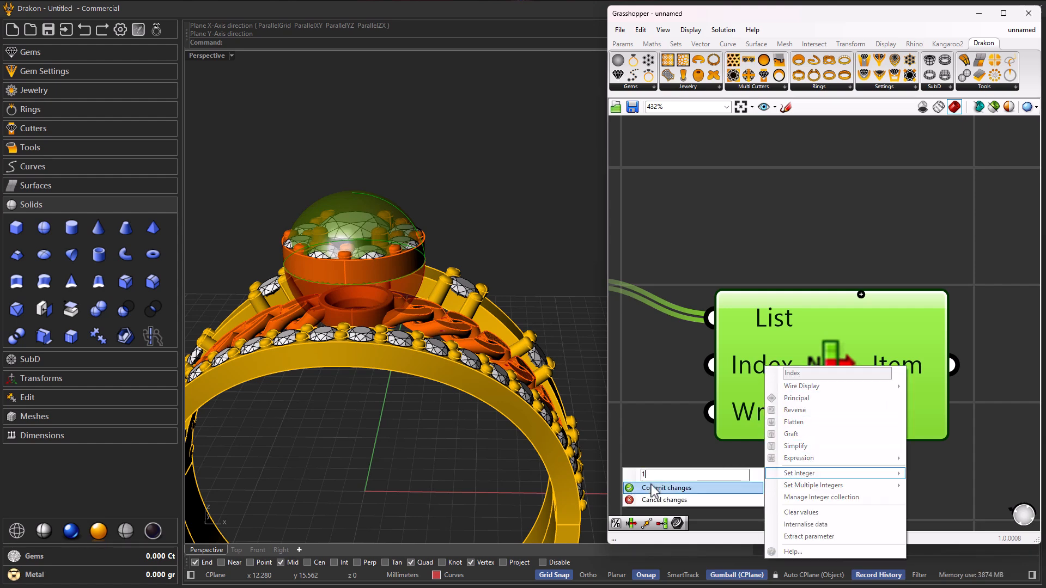
click(653, 488)
right_drag(790, 364, 867, 343)
scroll(867, 343, down, 4)
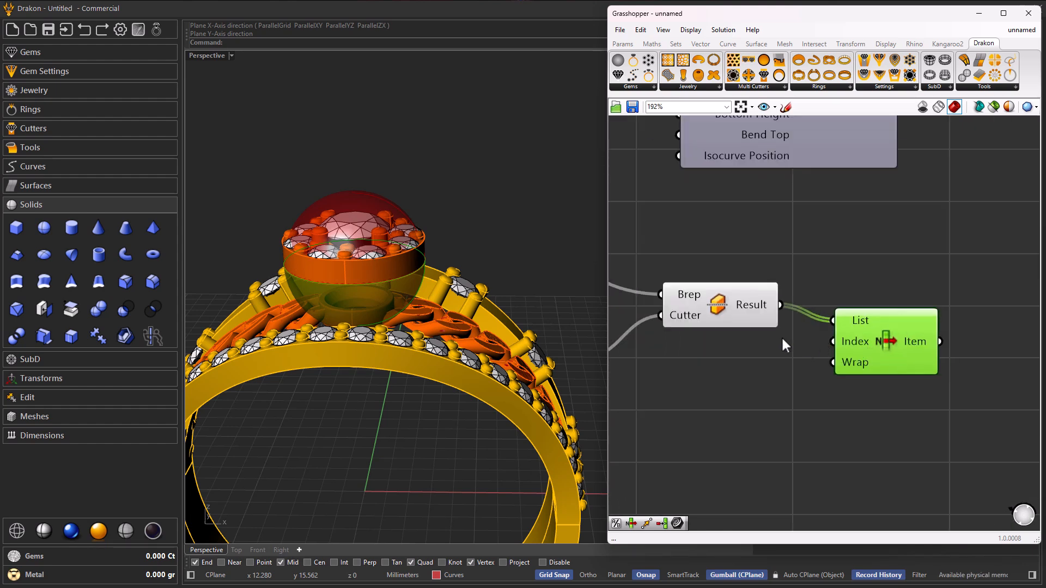
Turn off the viewport preview of the Split Brep component and inspect the piece under the ring head
click(719, 305)
middle_click(717, 305)
click(752, 273)
right_drag(586, 353, 394, 335)
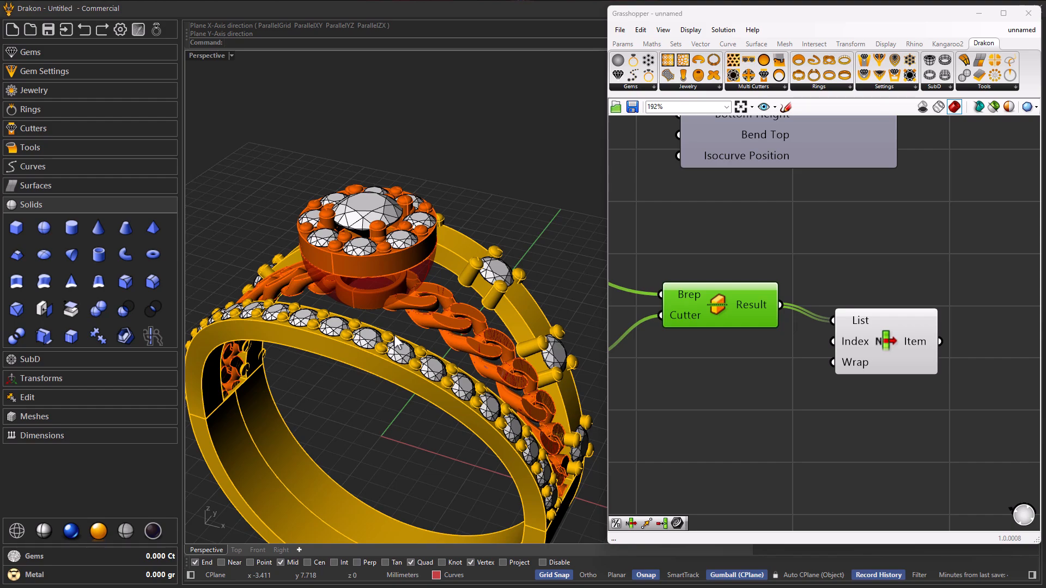
right_drag(440, 293, 469, 313)
click(818, 278)
Examine the ring from above and from the front, and look over the component definition
scroll(438, 279, down, 6)
right_drag(438, 278, 426, 352)
scroll(410, 328, up, 5)
scroll(685, 335, down, 5)
scroll(786, 317, up, 3)
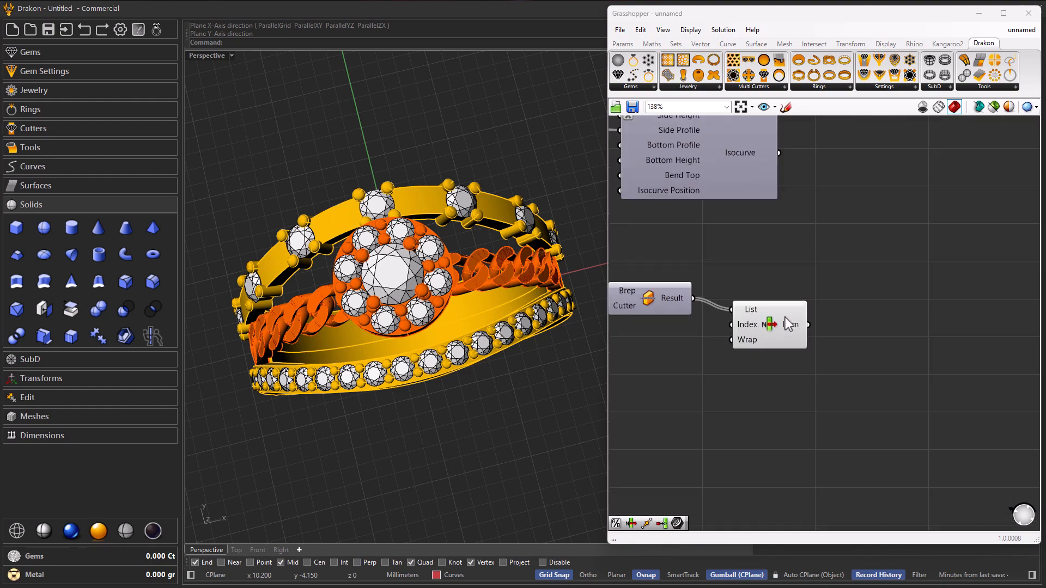
scroll(808, 332, down, 8)
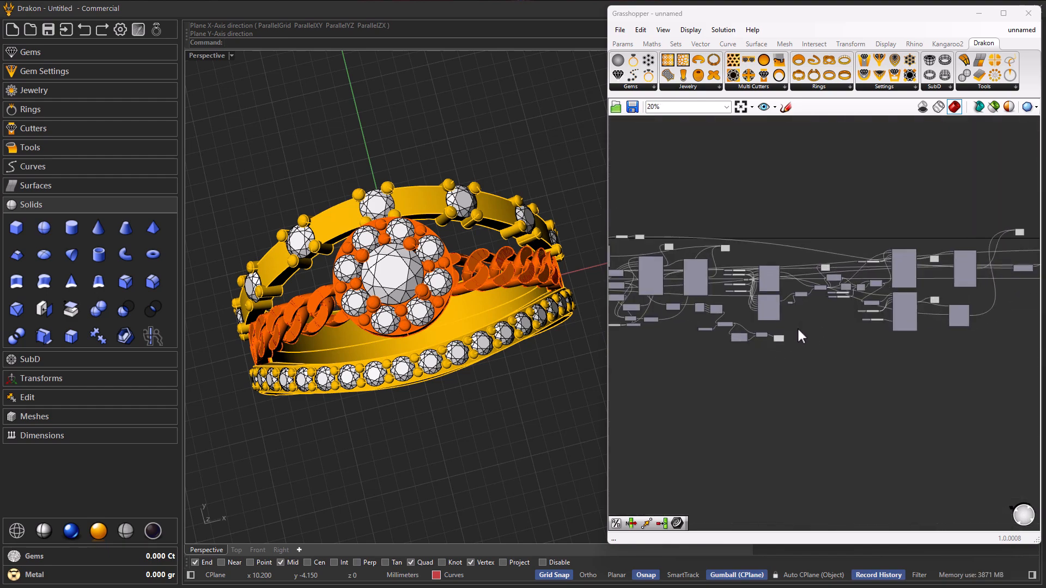
scroll(798, 329, up, 4)
right_drag(482, 343, 463, 275)
scroll(719, 337, down, 5)
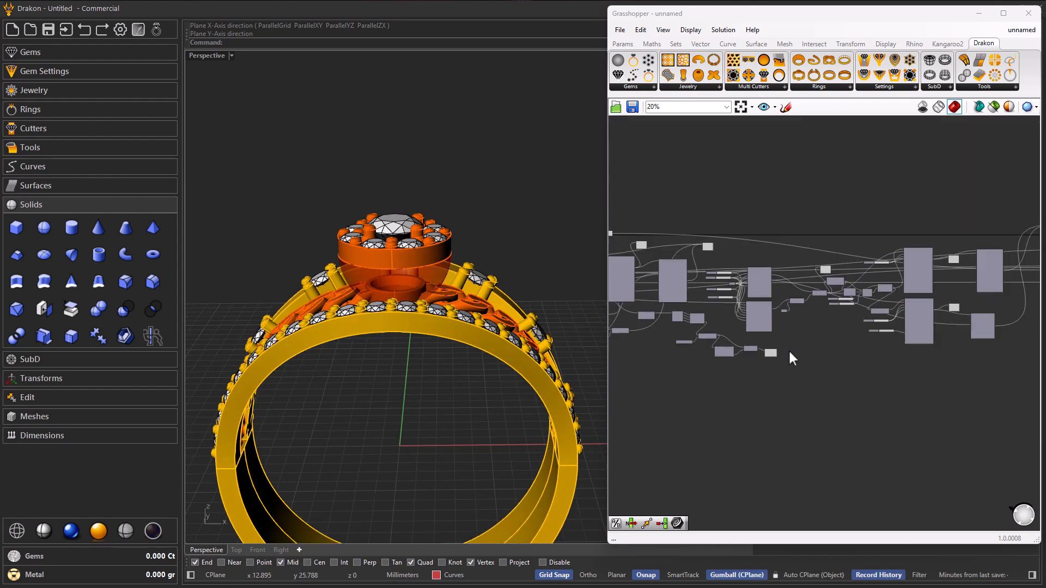
Add an End Points component in the empty canvas area below the ring head's components
scroll(661, 303, up, 3)
right_drag(661, 303, 751, 308)
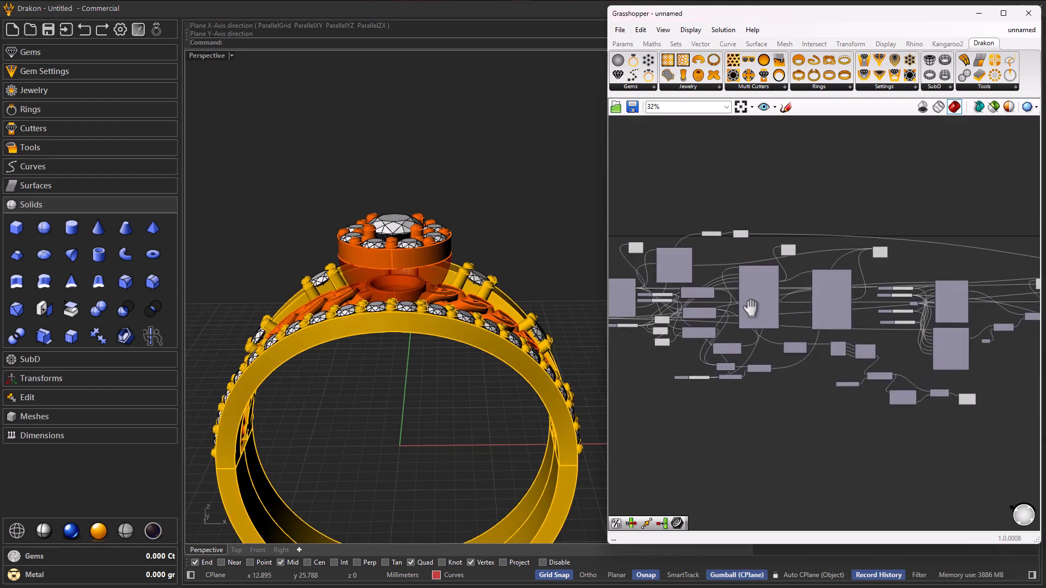
scroll(702, 329, up, 1)
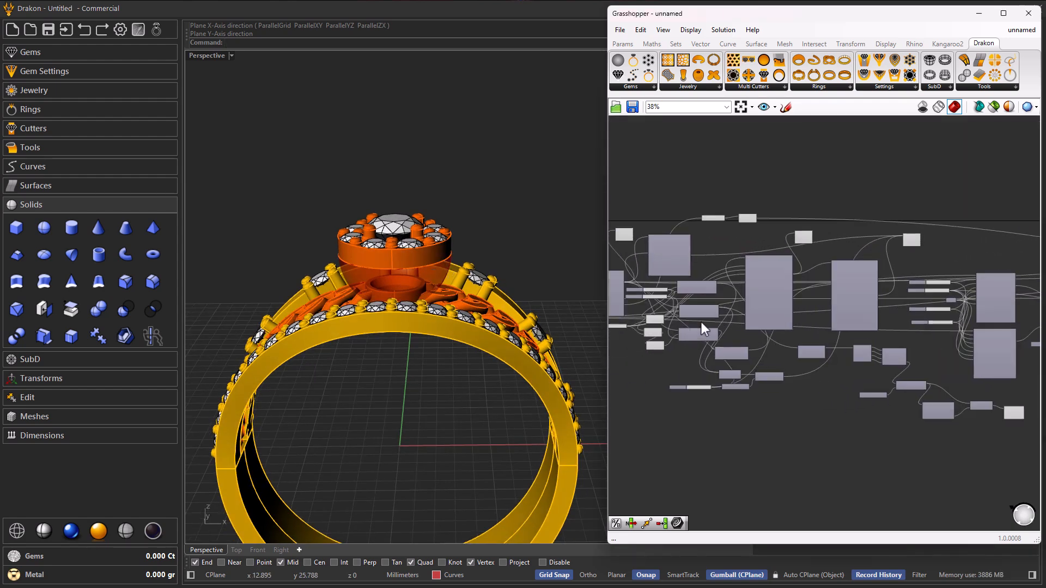
double_click(782, 431)
text(s)
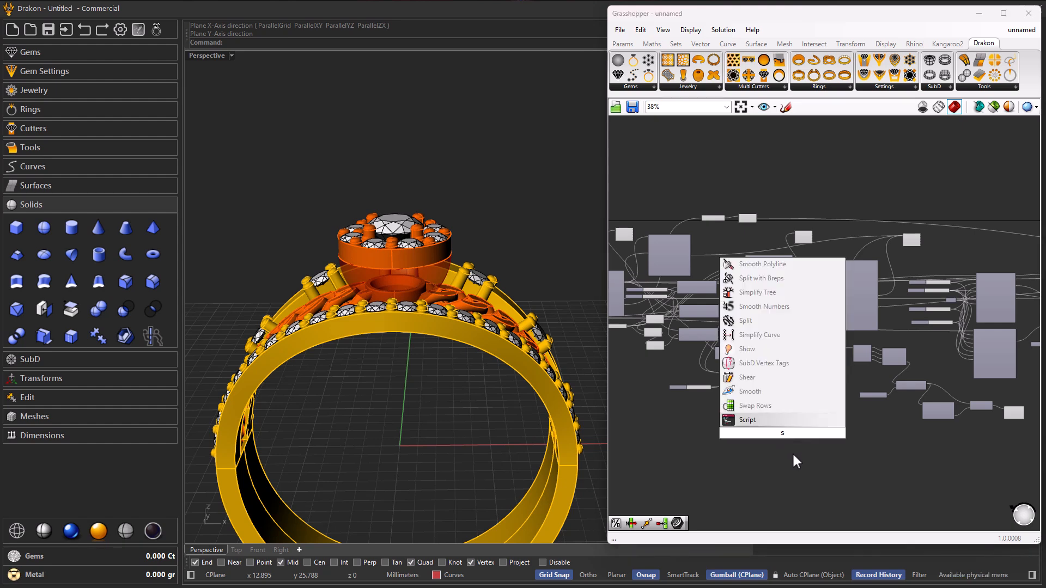
key(BackSpace)
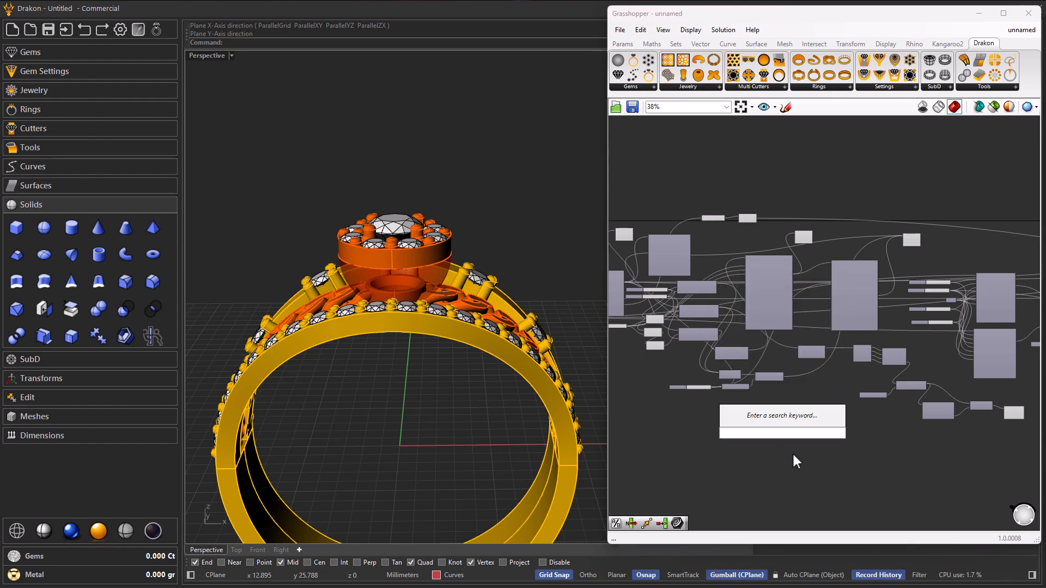
text(star)
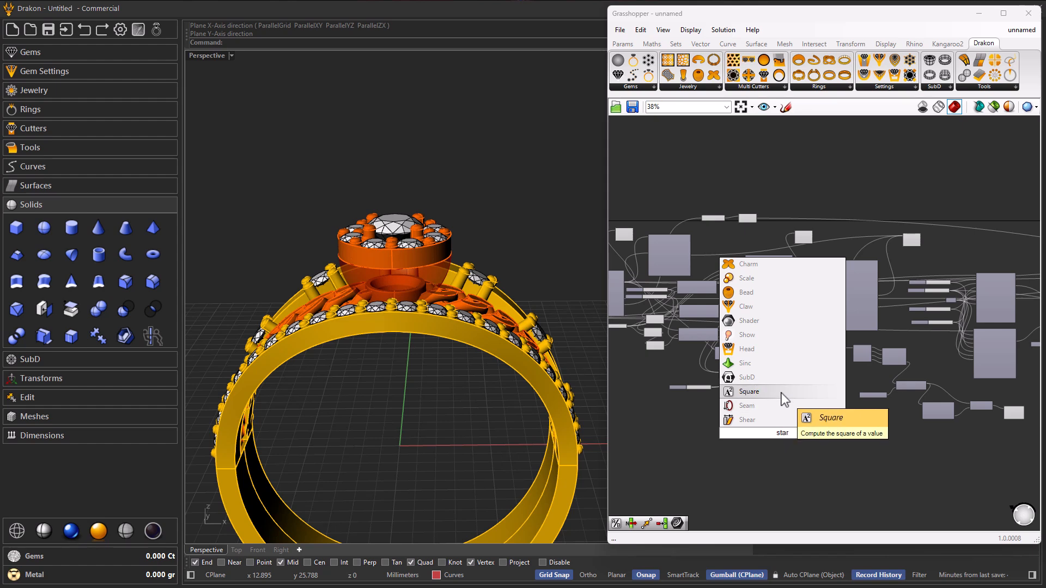
drag(797, 433, 742, 444)
text(end)
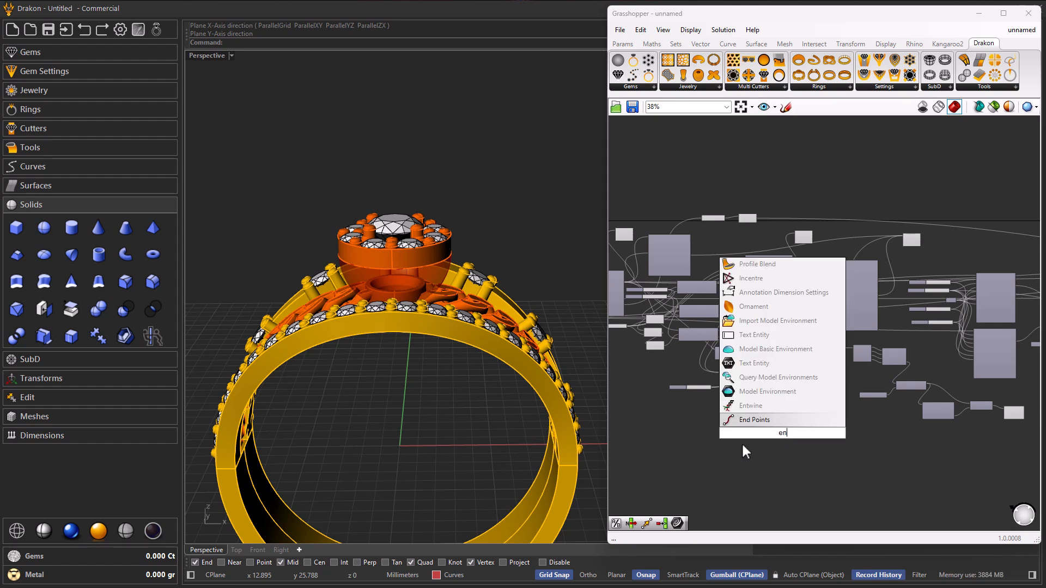
click(751, 419)
scroll(773, 427, up, 2)
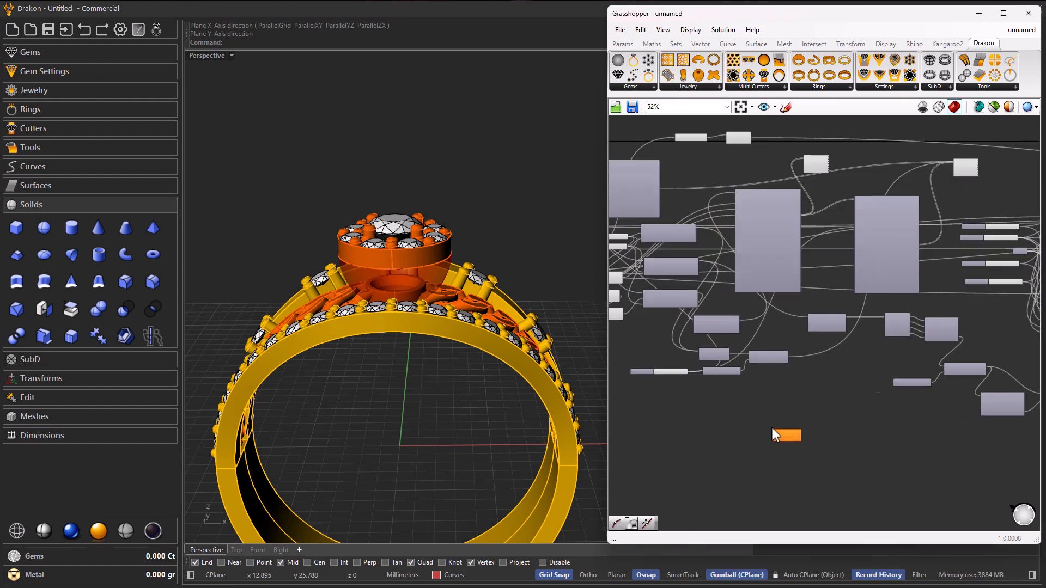
Connect the middle of the three stacked components to End Points' Curve input and inspect the resulting point on the ring head
click(669, 233)
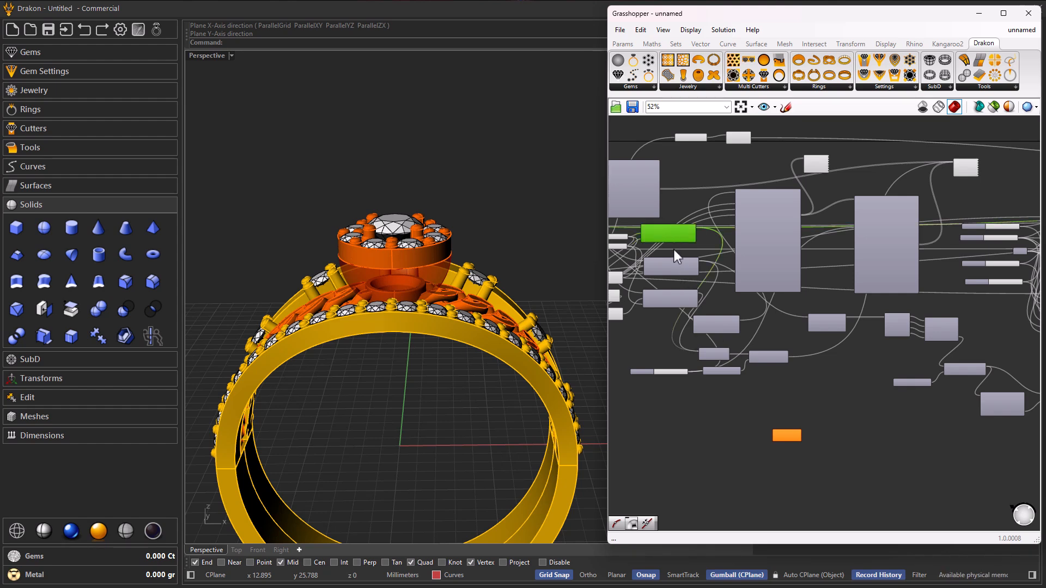
click(677, 269)
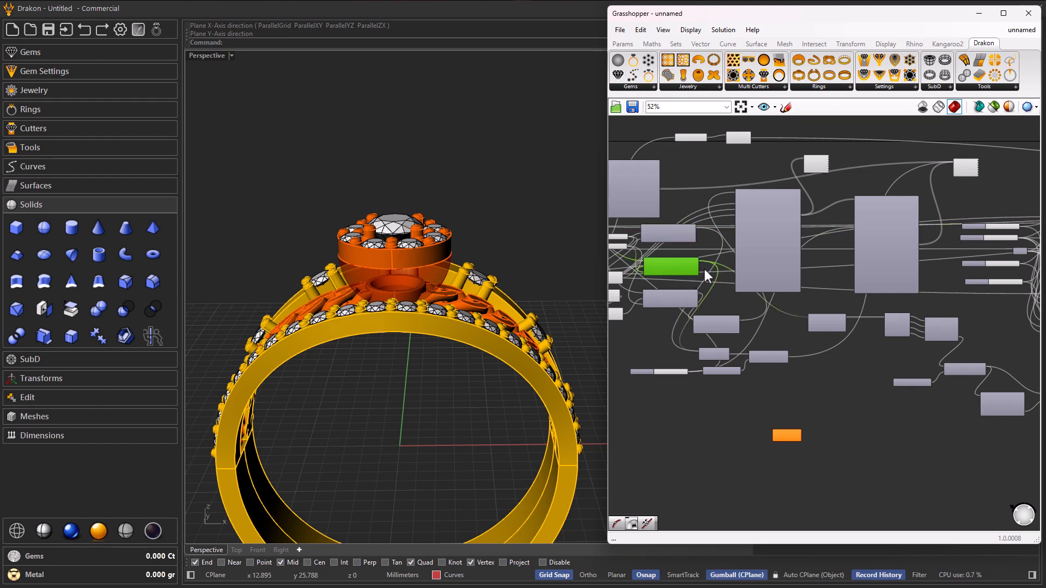
drag(700, 260, 806, 446)
scroll(761, 416, up, 4)
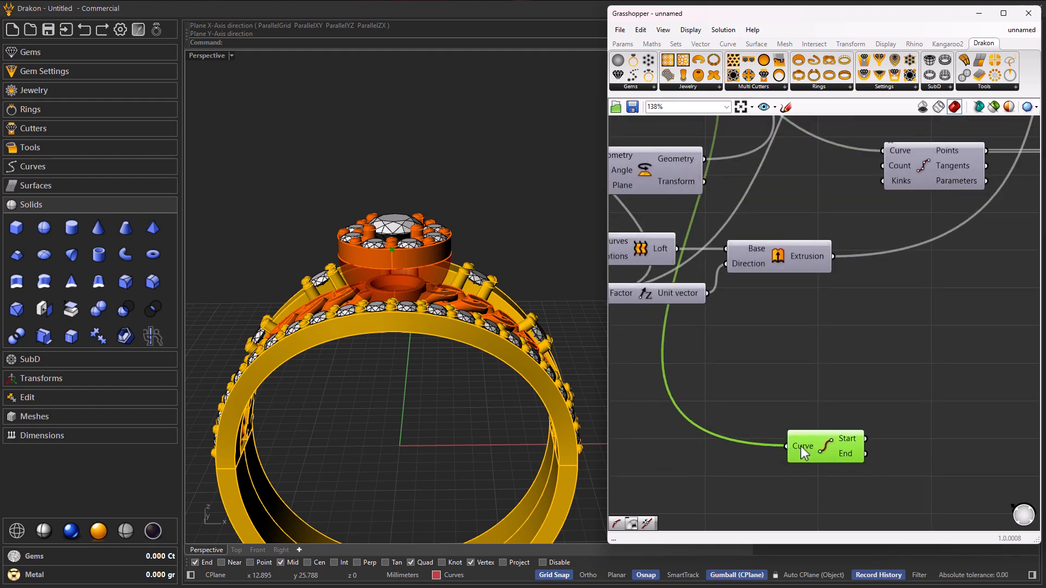
mouse_move(420, 310)
right_down()
mouse_move(478, 313)
mouse_move(446, 309)
mouse_move(428, 322)
right_up()
scroll(473, 317, up, 4)
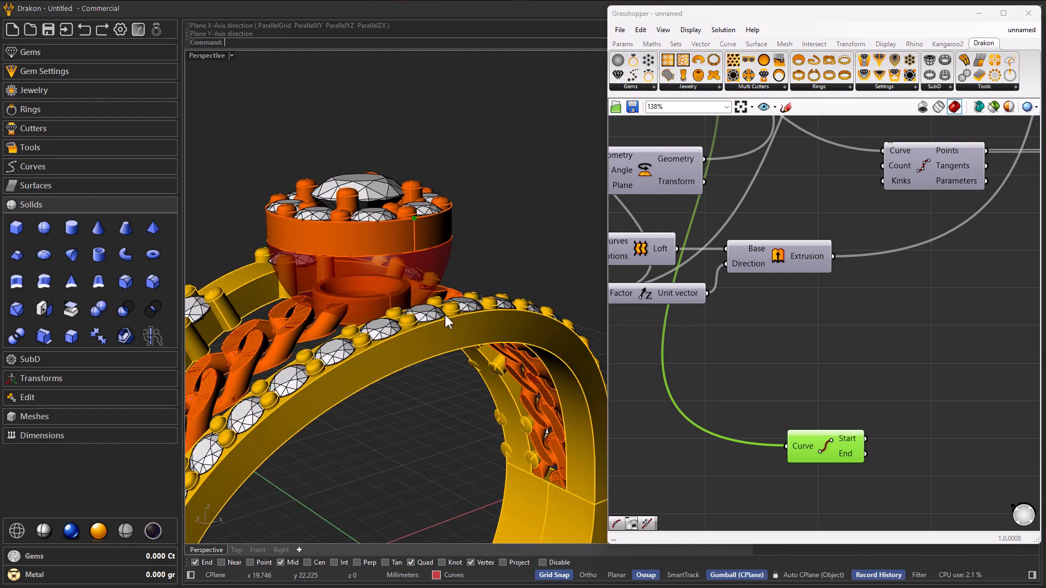
Reposition the End Points component below the Extrusion component and check its point on the ring head
drag(825, 443, 772, 407)
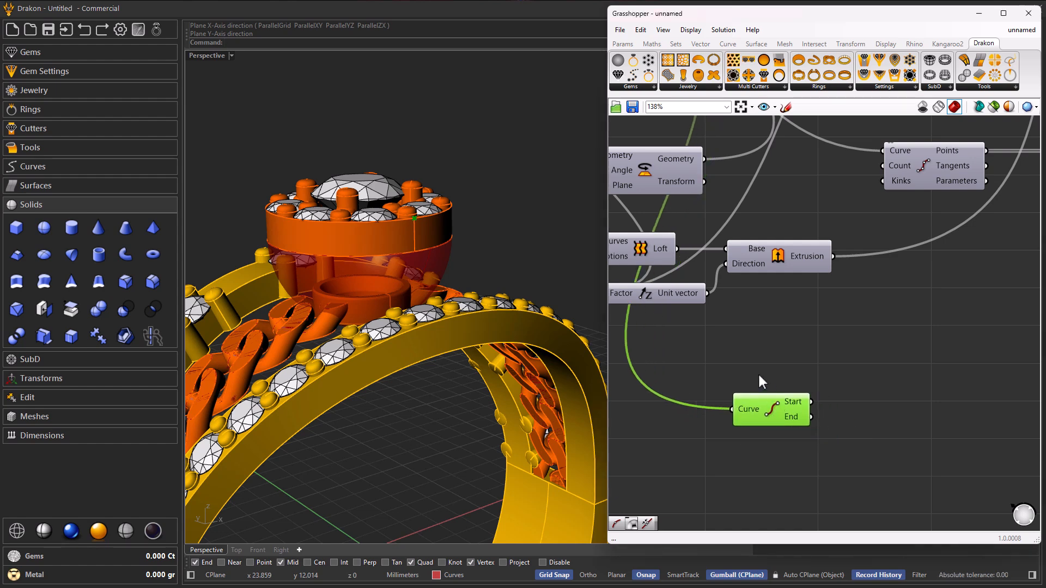
scroll(757, 368, down, 3)
scroll(773, 387, up, 5)
drag(761, 376, 753, 362)
right_drag(316, 254, 291, 275)
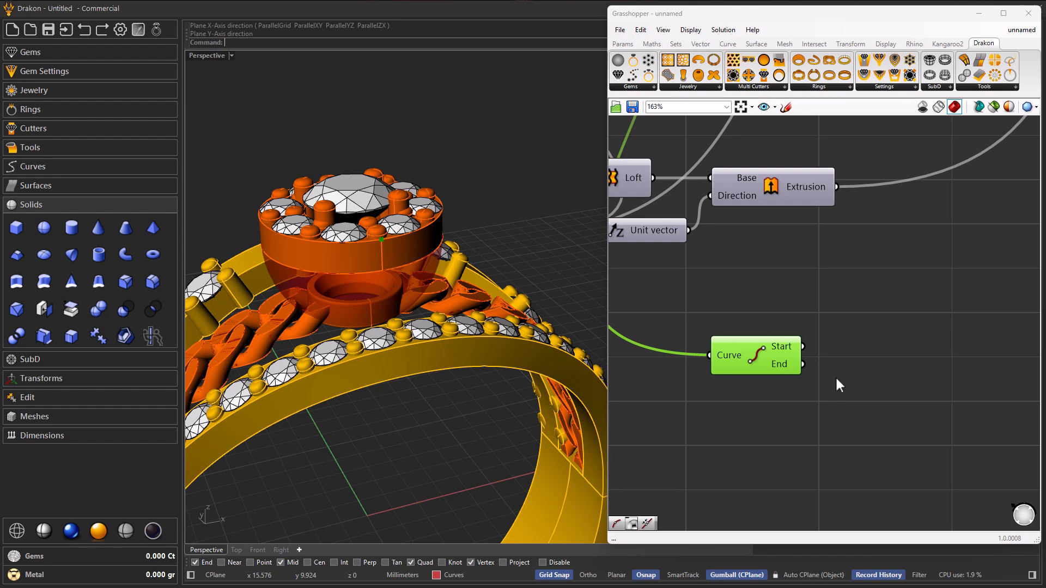
Add Drakon's Curve on Ring Rail component below the End Points component
click(978, 89)
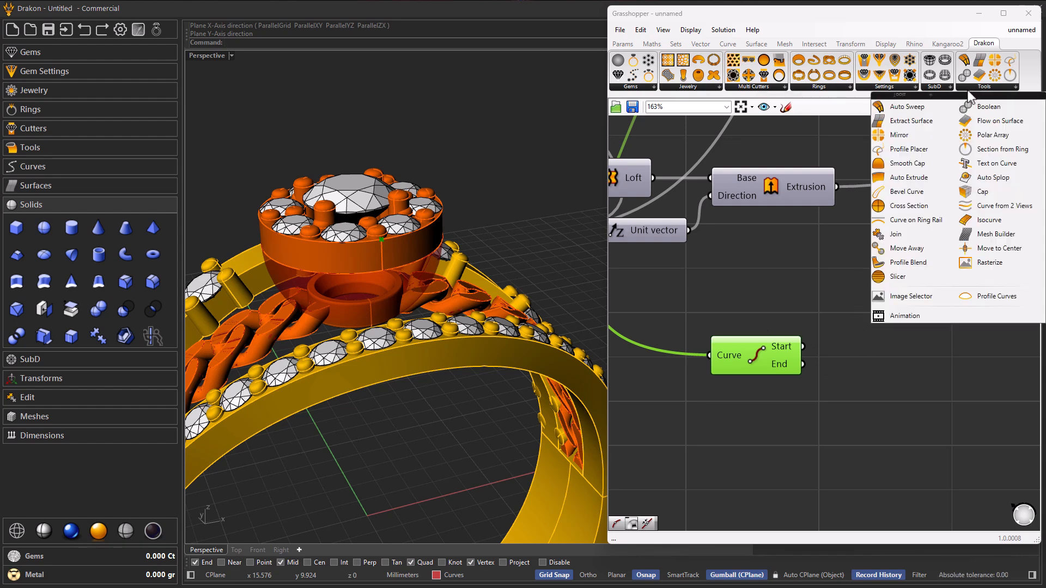
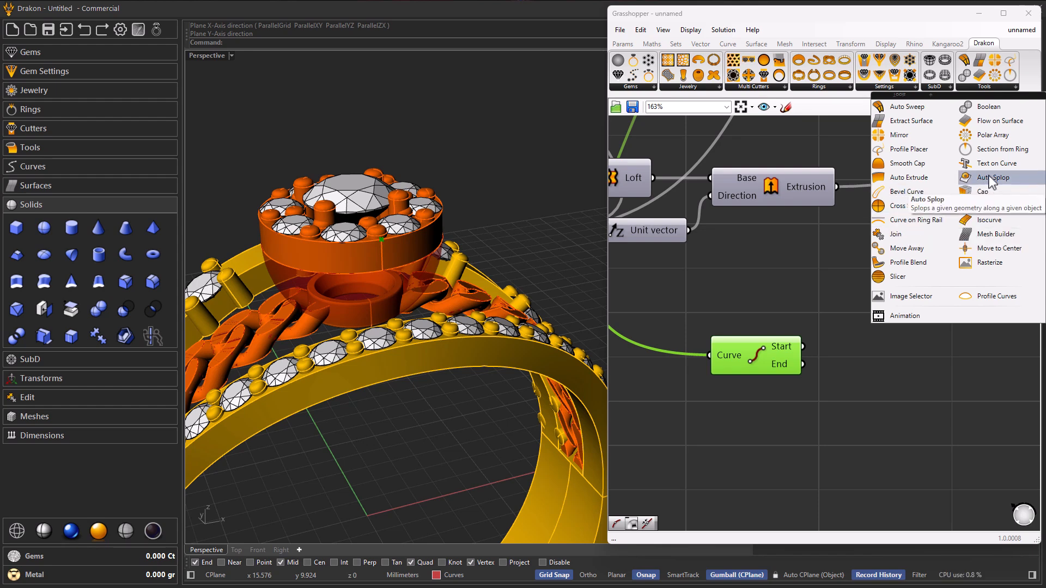
click(928, 220)
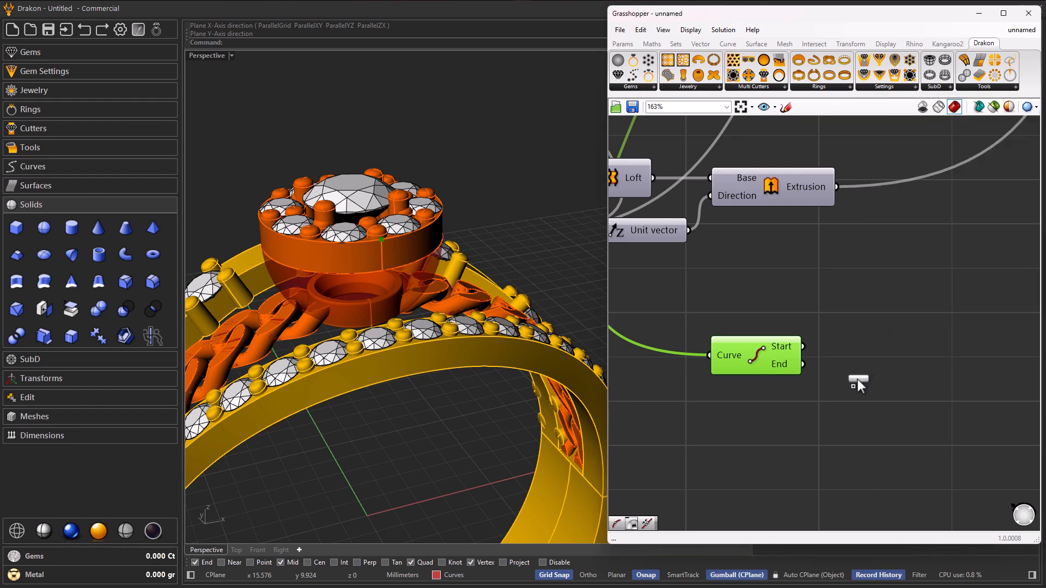
click(744, 430)
scroll(752, 384, down, 5)
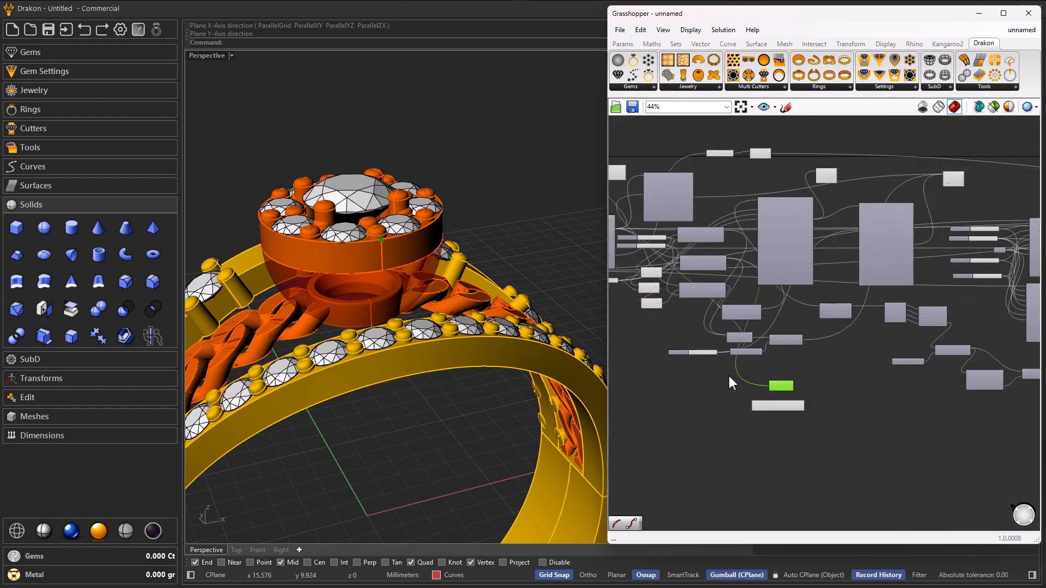
Connect the Gem Curve output of the top stacked component to Curve on Ring Rail's Curve to Project input
scroll(696, 281, up, 2)
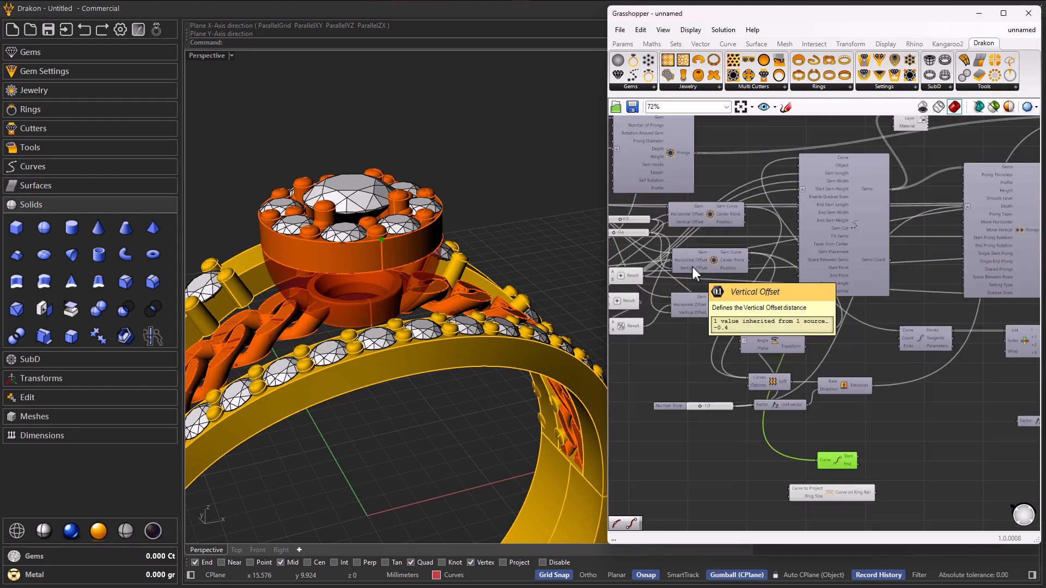
click(707, 220)
drag(744, 205, 794, 489)
scroll(826, 491, up, 4)
click(777, 414)
right_drag(824, 435, 783, 403)
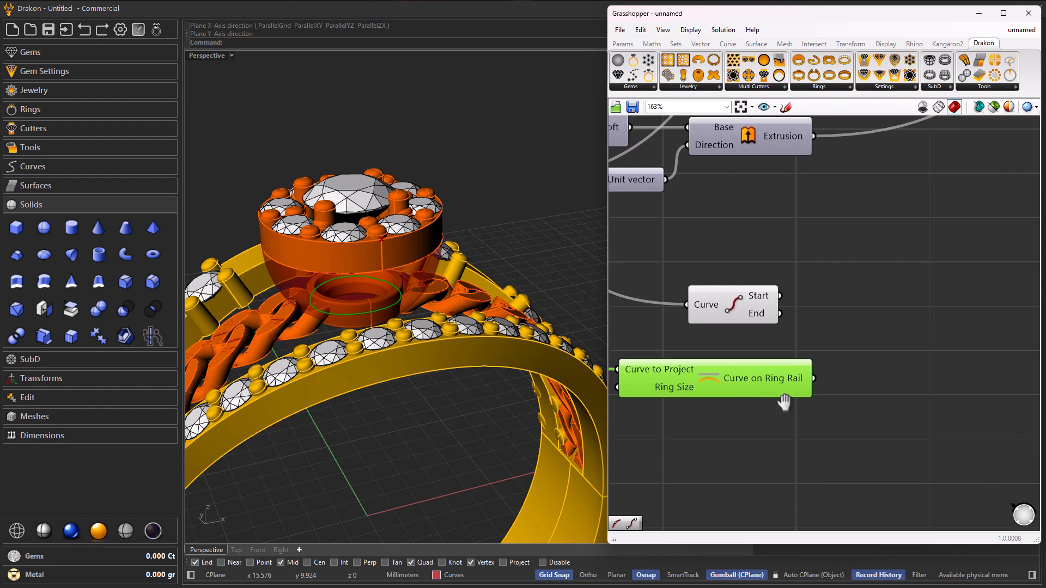
Duplicate the End Points component, connect the Curve on Ring Rail output to the copy, and compare both components' points on the model
drag(733, 309, 892, 374)
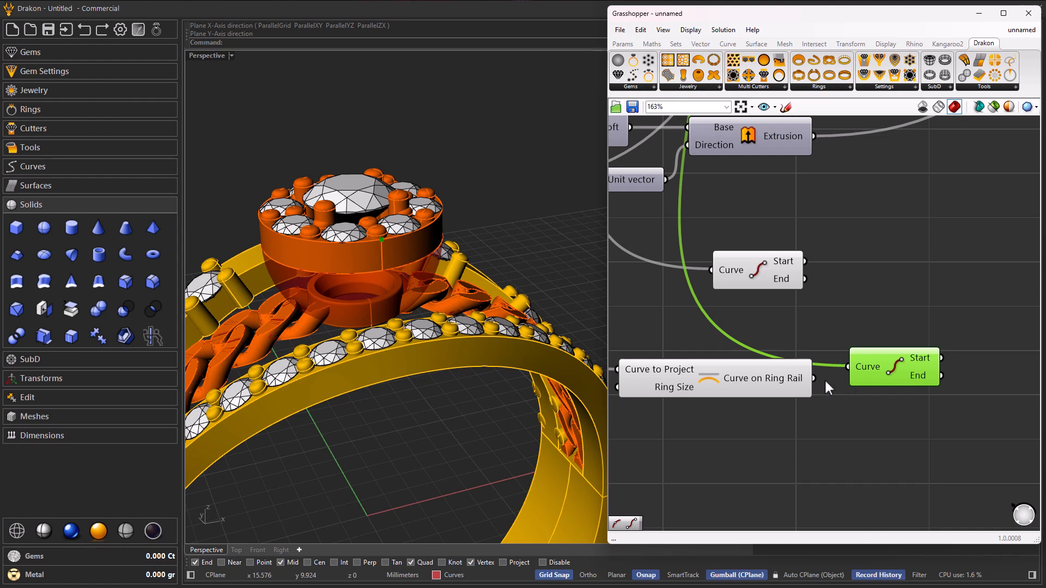
drag(815, 375, 881, 366)
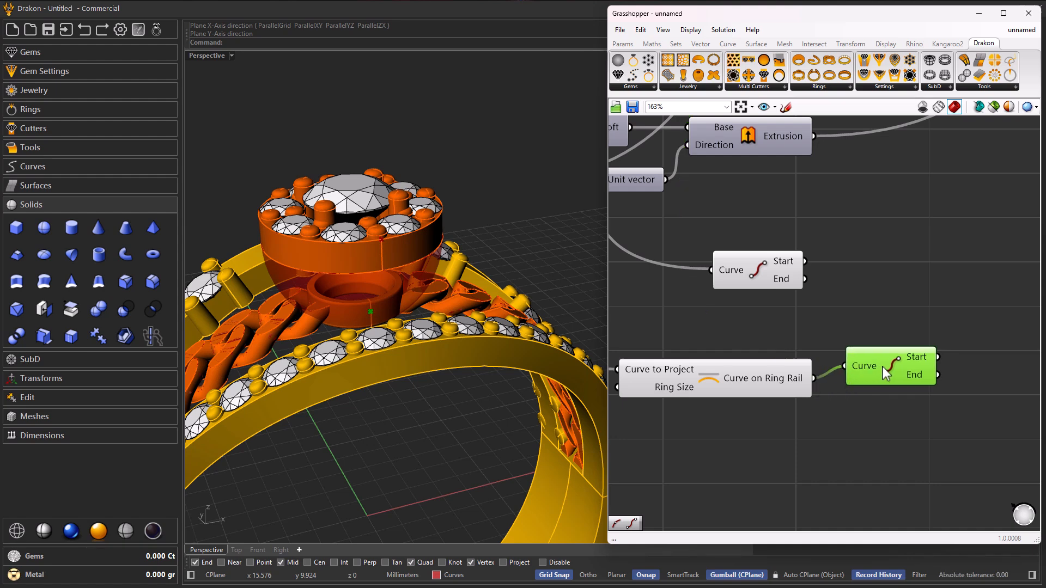
click(773, 279)
right_drag(520, 355, 507, 321)
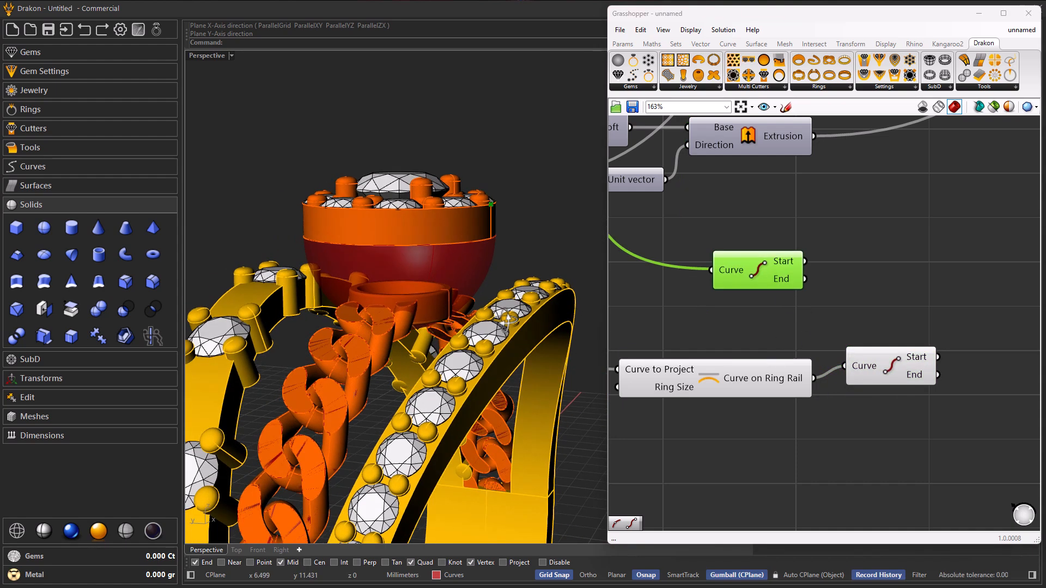
click(887, 364)
Add a Line component running from the upper End Points' Start to the lower End Points' Start
right_drag(975, 326, 873, 331)
double_click(913, 316)
text(line)
click(881, 295)
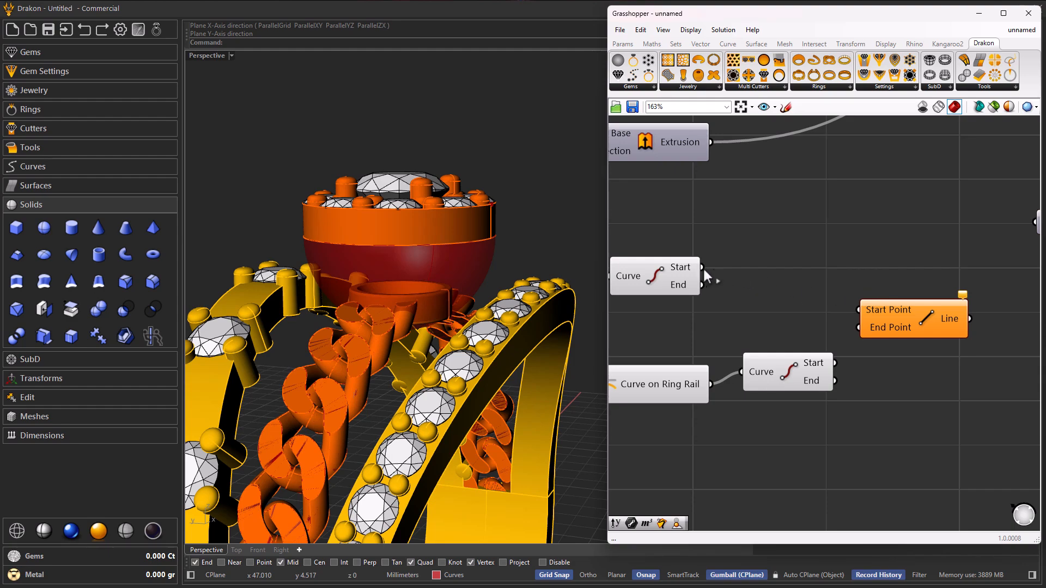
drag(701, 267, 874, 310)
drag(838, 363, 888, 325)
right_drag(305, 348, 565, 381)
Turn off the preview of Curve on Ring Rail and both End Points components and check the ring model
drag(782, 419, 652, 284)
middle_click(695, 300)
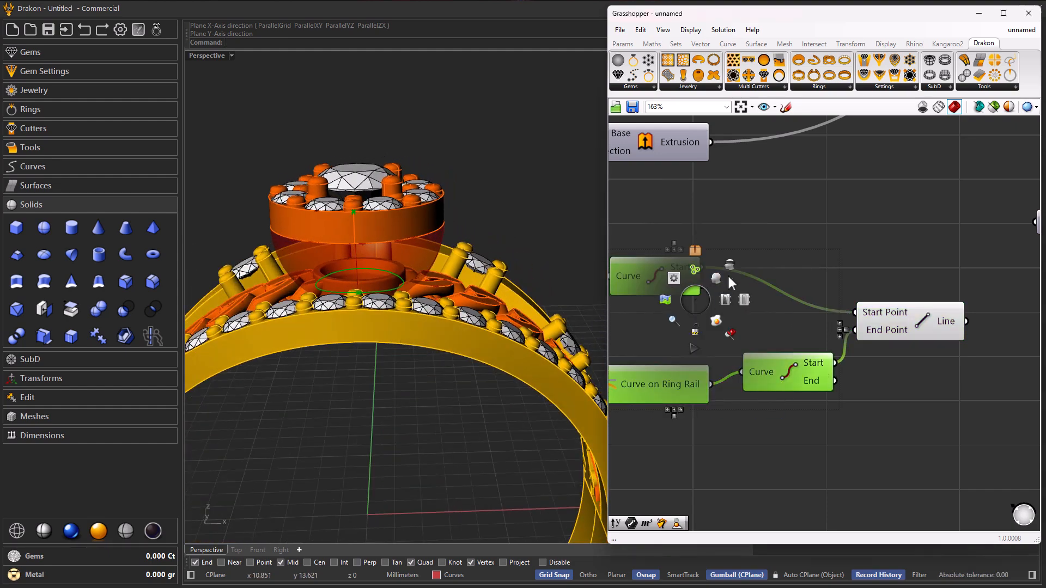
click(730, 268)
mouse_move(413, 354)
right_down()
mouse_move(326, 282)
mouse_move(365, 224)
mouse_move(415, 352)
right_up()
scroll(439, 240, down, 10)
right_drag(440, 243, 415, 331)
scroll(416, 265, up, 6)
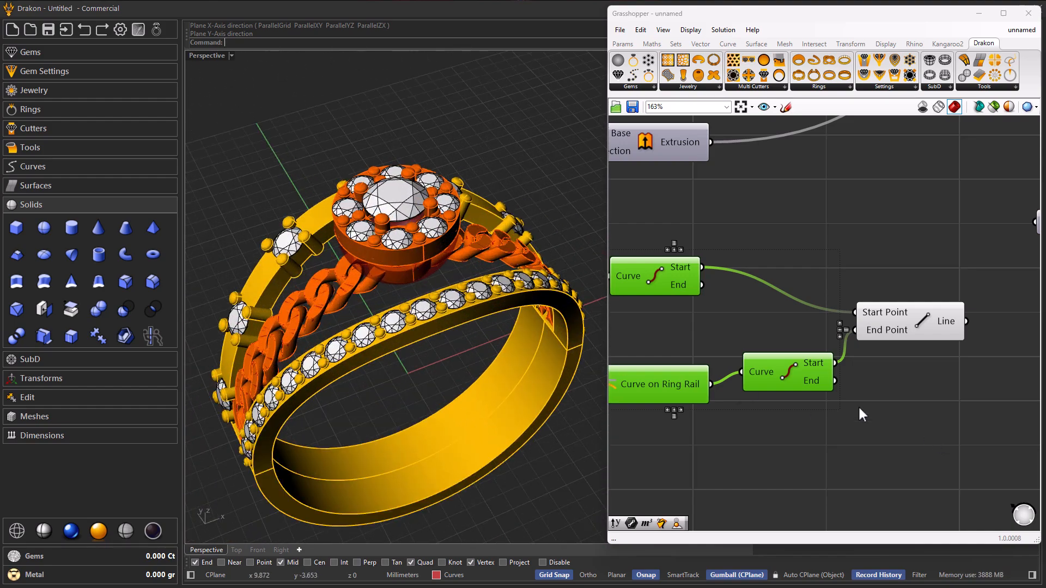
Add the Project component that projects a curve onto a brep below the Line component
scroll(825, 350, down, 5)
scroll(809, 342, up, 5)
drag(768, 371, 792, 378)
click(774, 409)
scroll(806, 419, down, 3)
double_click(846, 420)
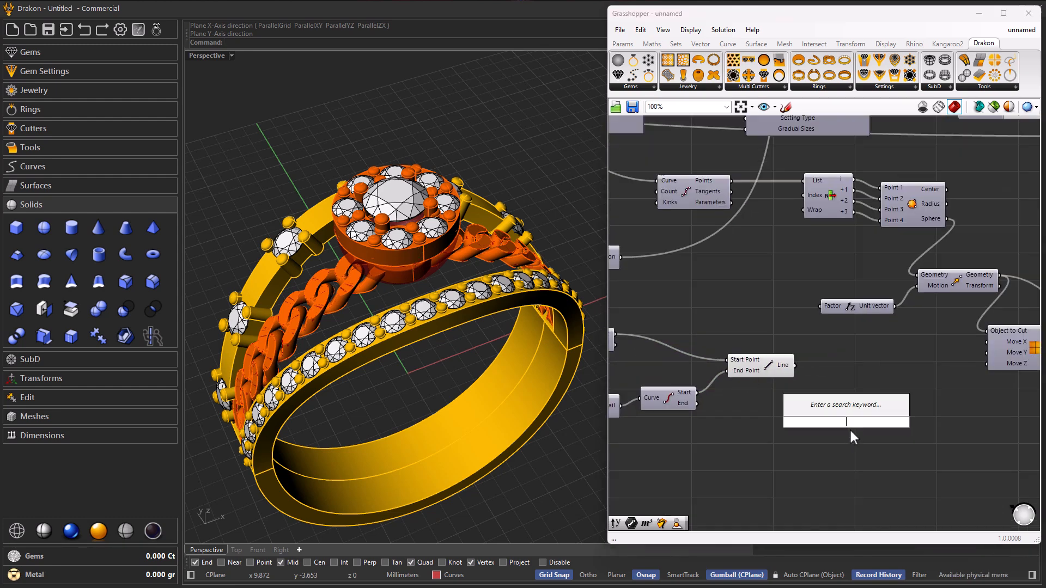
text(proj)
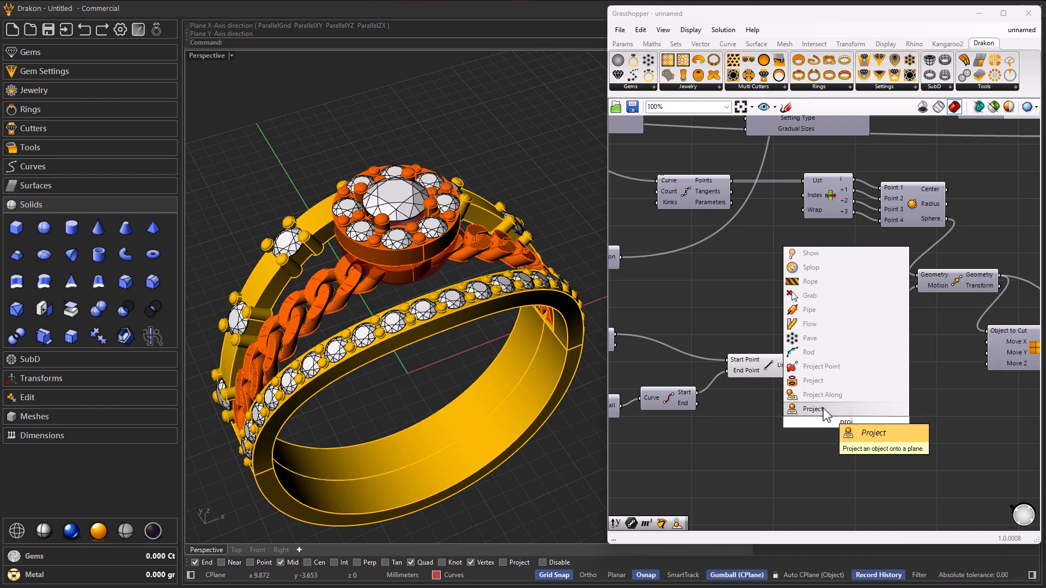
click(816, 382)
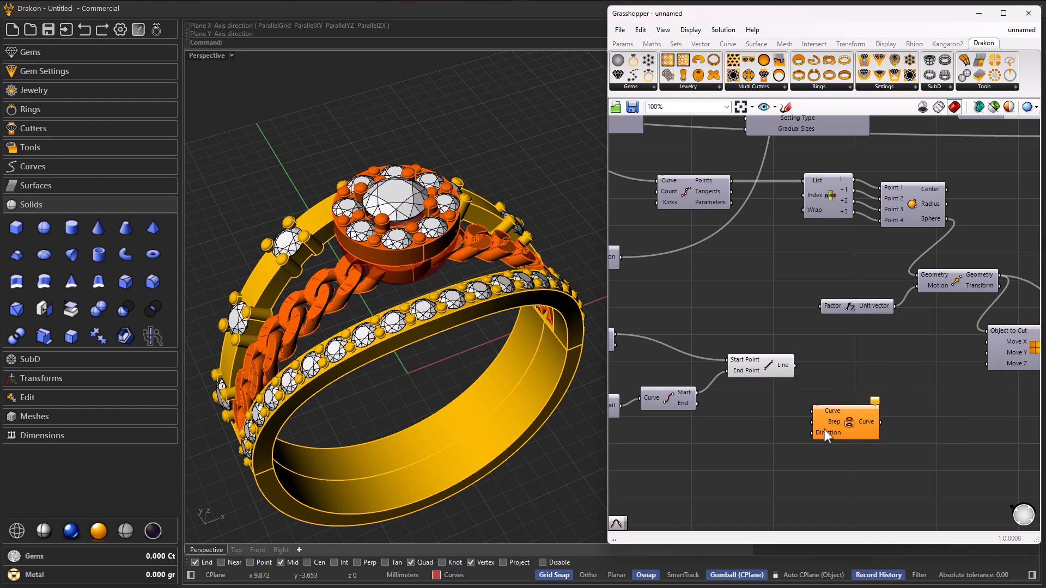
Connect the Line output to Project's Curve input and place Project below the List Item component
drag(792, 399, 791, 406)
scroll(789, 433, down, 6)
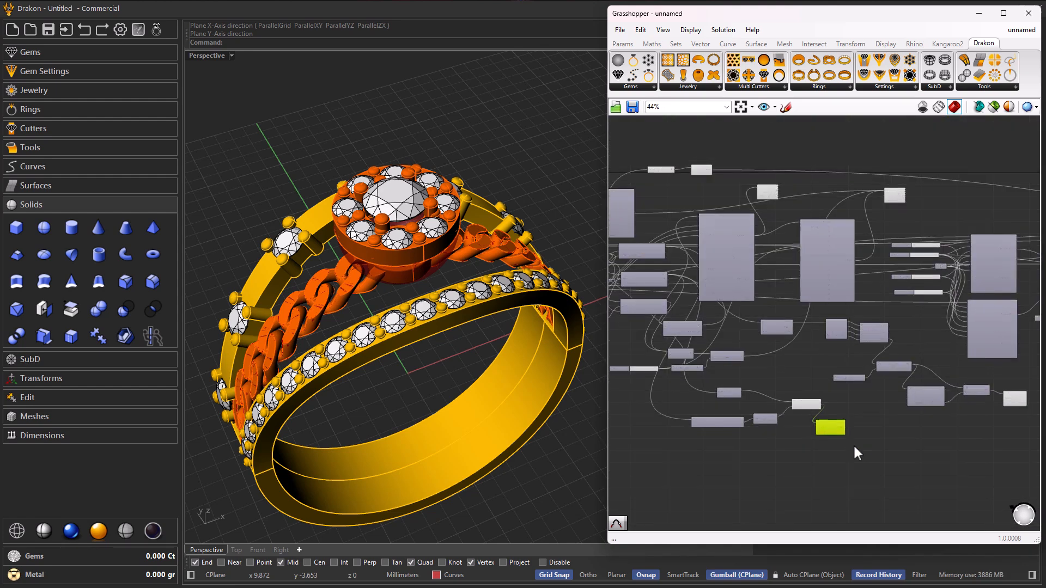
right_drag(848, 440, 719, 429)
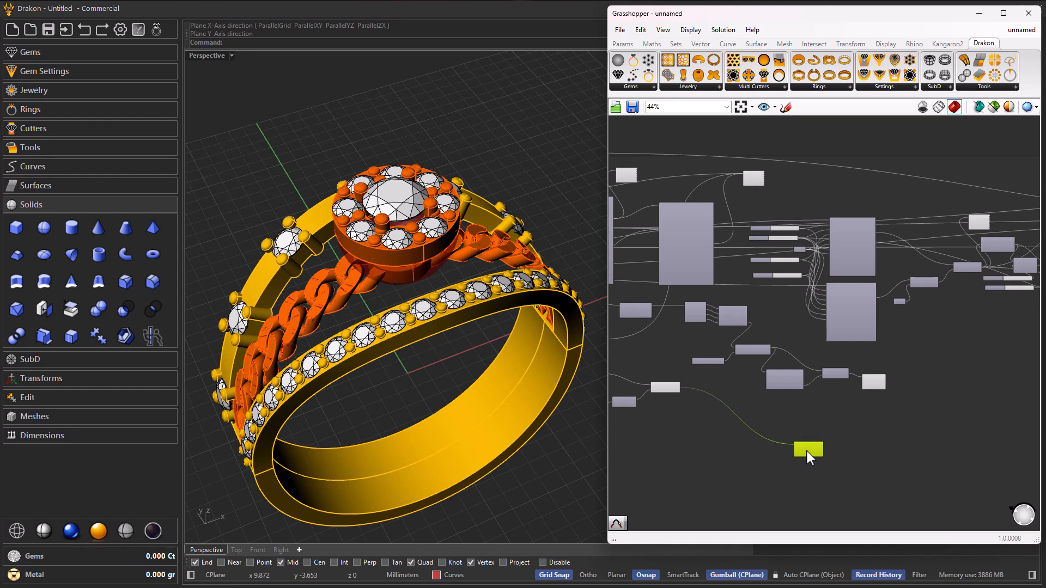
scroll(806, 450, up, 4)
drag(786, 486, 910, 460)
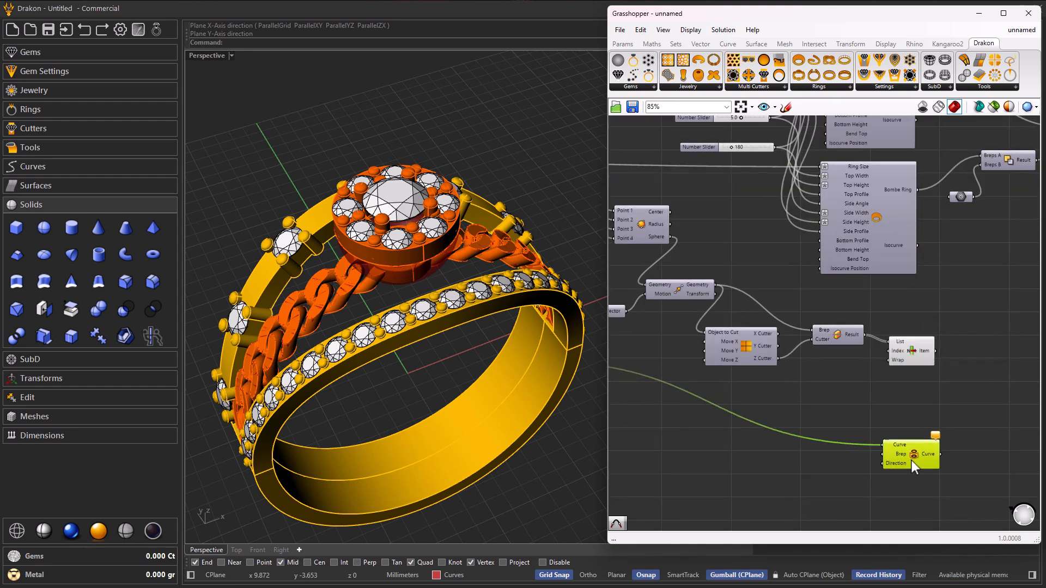
Connect List Item's Item output to Project's Brep input and inspect the line at the ring head
drag(935, 350, 911, 447)
right_drag(486, 308, 441, 247)
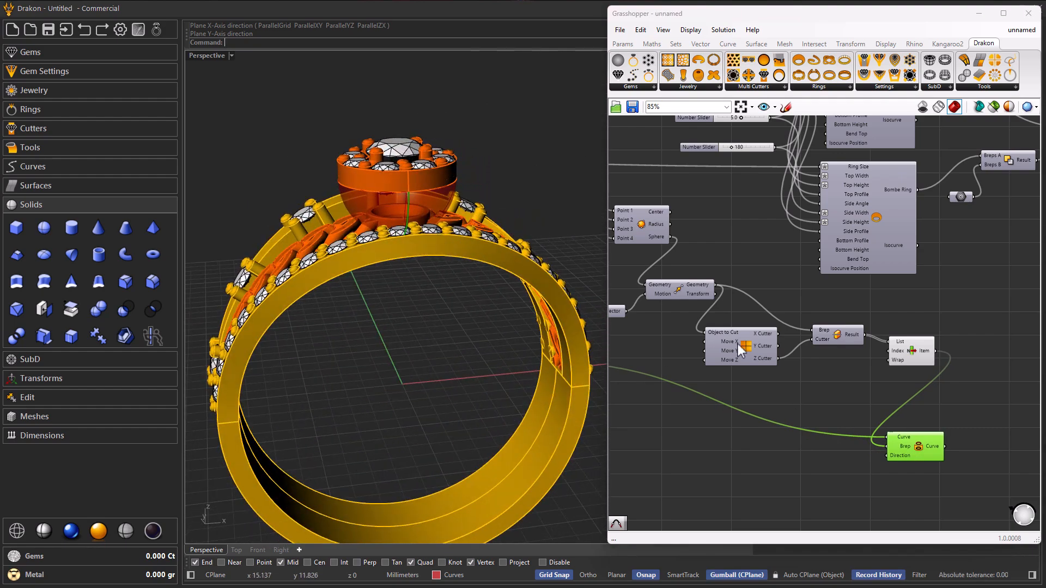
scroll(902, 460, up, 2)
scroll(801, 386, down, 4)
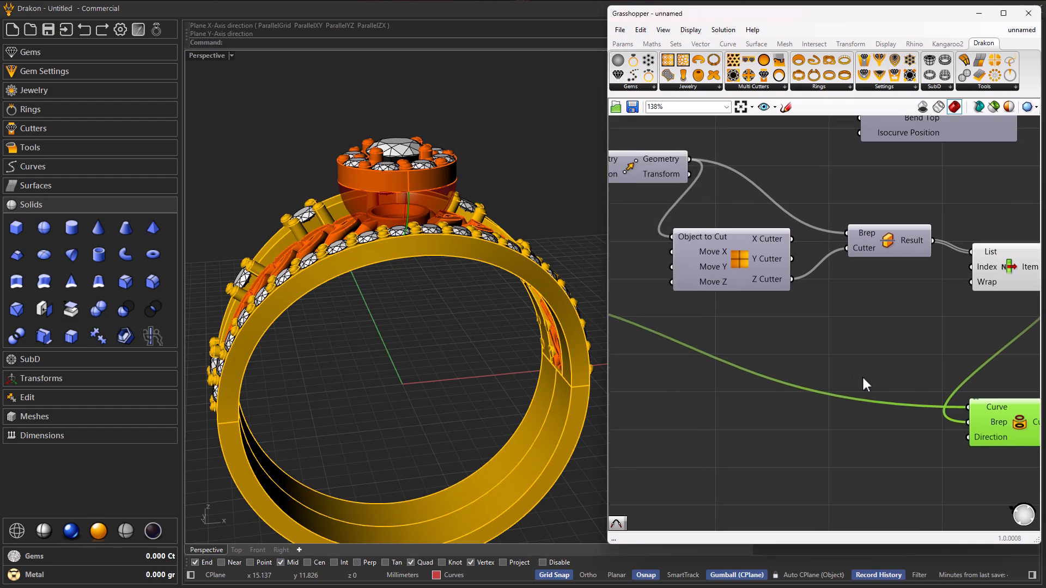
click(674, 342)
right_drag(451, 345, 395, 320)
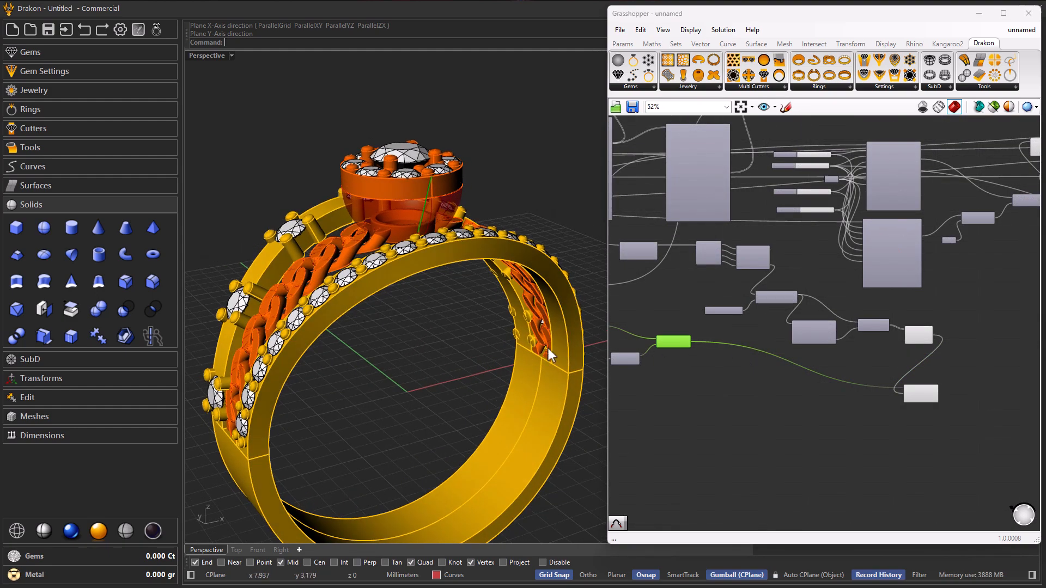
scroll(918, 394, up, 5)
Try a 4.5 mm projection vector along the X axis as Project's Direction and inspect the projected curves
right_click(906, 393)
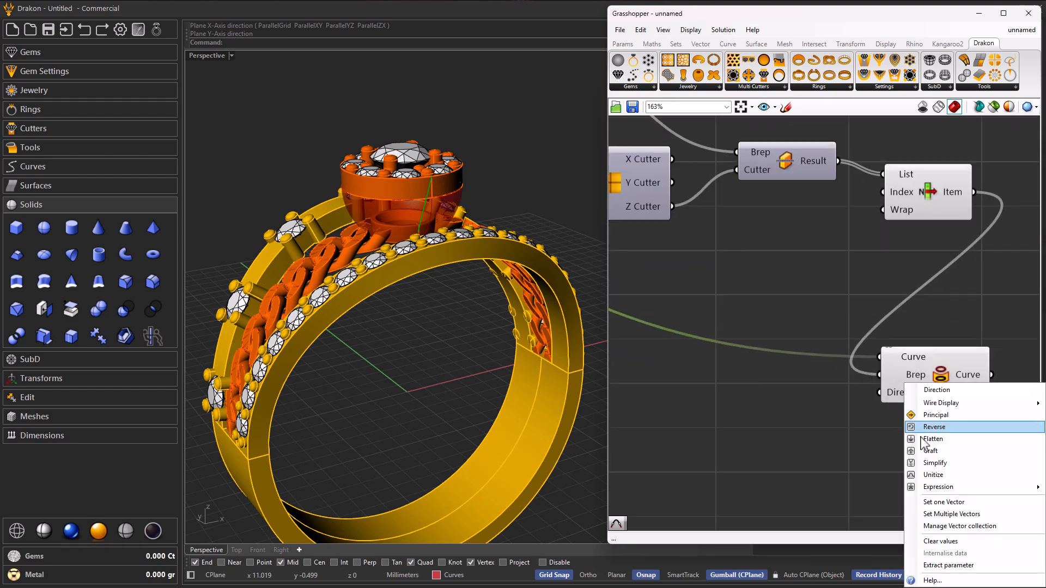
click(939, 502)
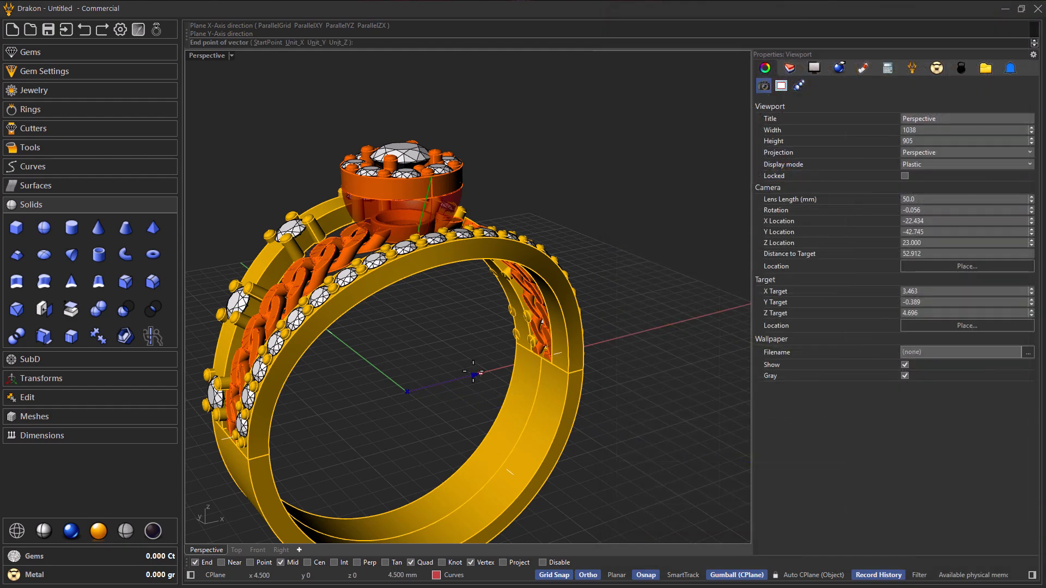
click(474, 377)
right_drag(472, 348, 380, 357)
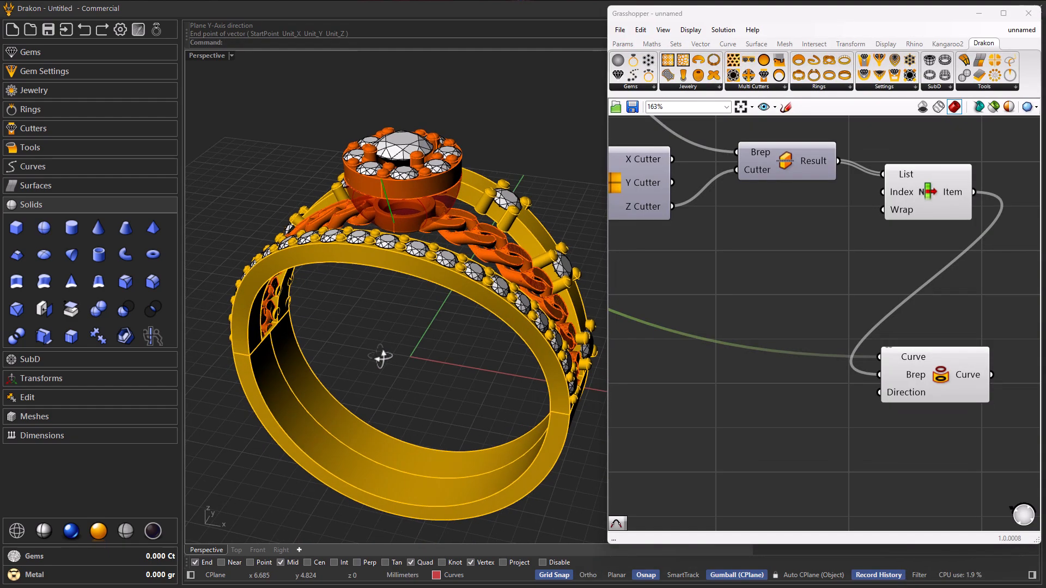
click(952, 378)
right_drag(512, 369, 509, 316)
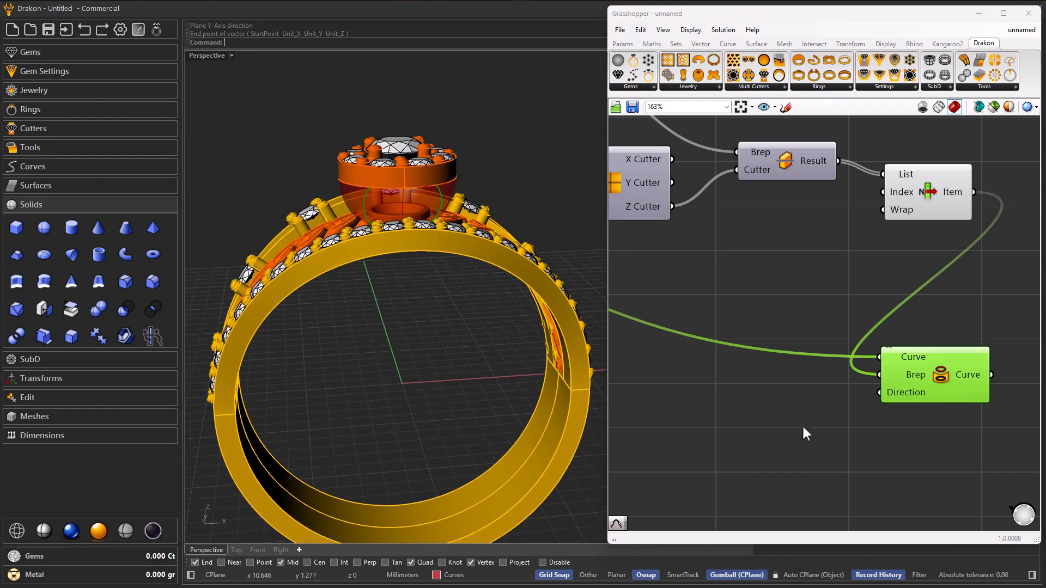
Try a diagonal vector from the origin to X 5, Y 5 as Project's Direction
right_click(905, 389)
click(950, 500)
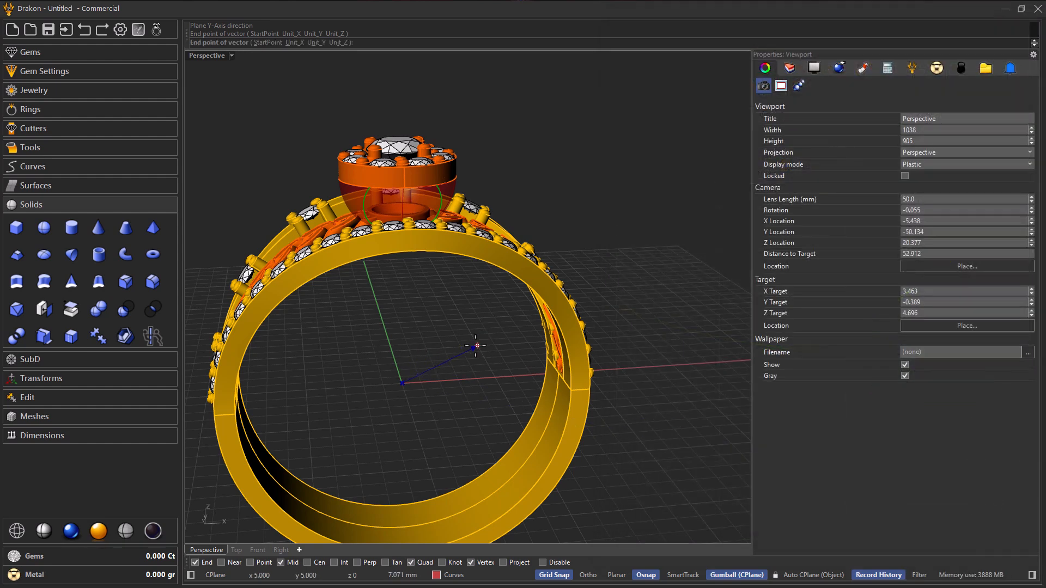
click(477, 346)
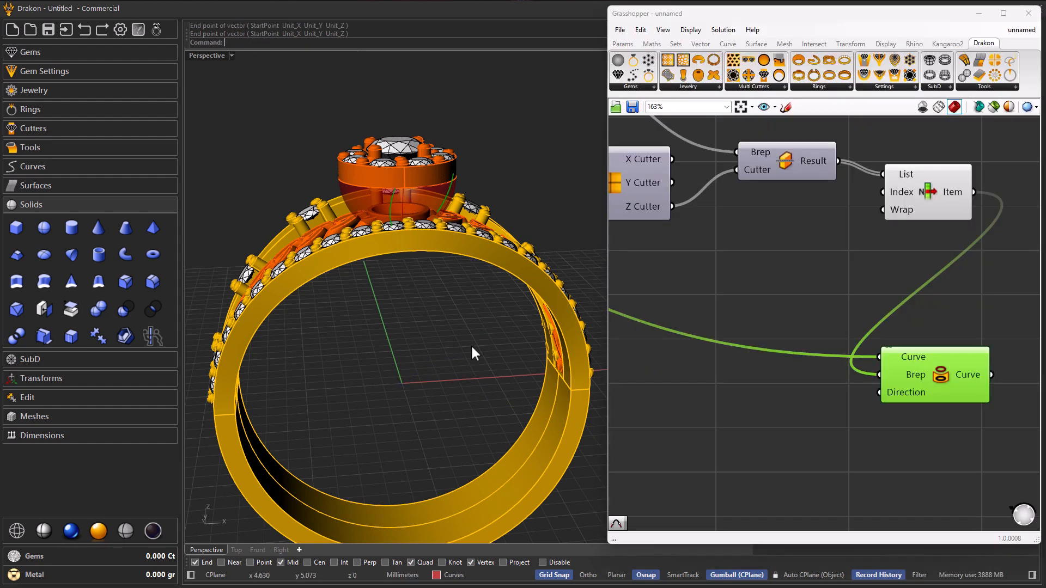
Try a short vector roughly along the negative Y axis as Project's Direction and inspect the projection
right_click(893, 390)
click(945, 499)
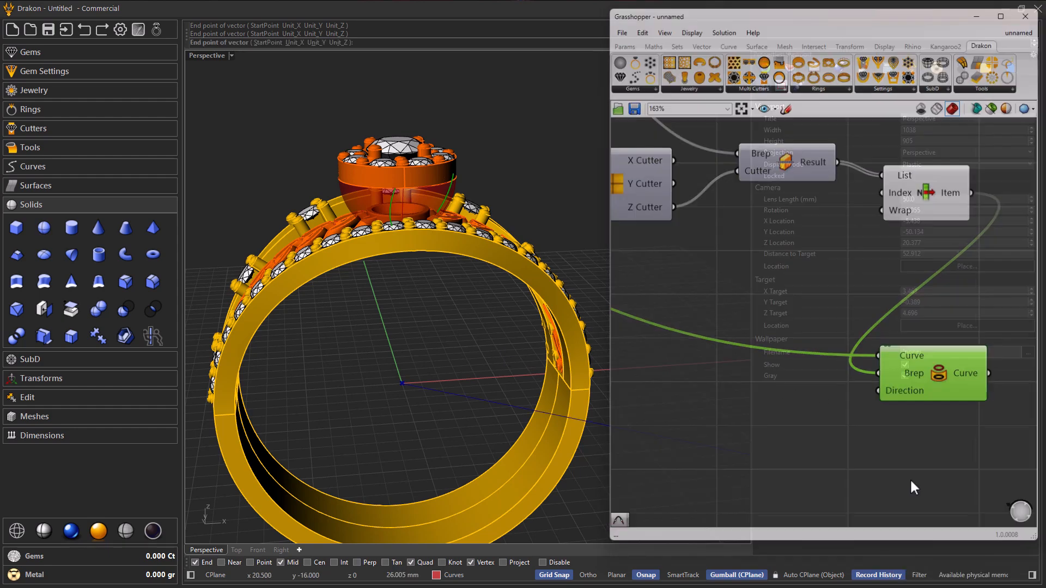
click(421, 408)
right_drag(424, 413, 413, 386)
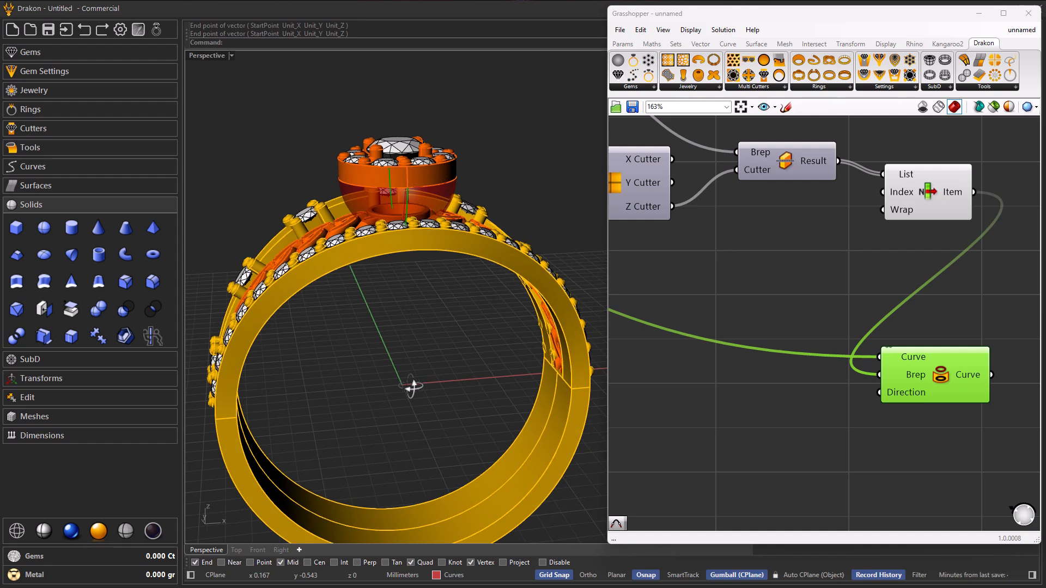
Add a Rotate component with Angle and Plane inputs below the Line and feed the line into its Geometry input
scroll(845, 369, down, 7)
scroll(708, 354, up, 2)
right_drag(659, 358, 740, 366)
scroll(698, 349, up, 1)
scroll(697, 351, up, 1)
double_click(708, 372)
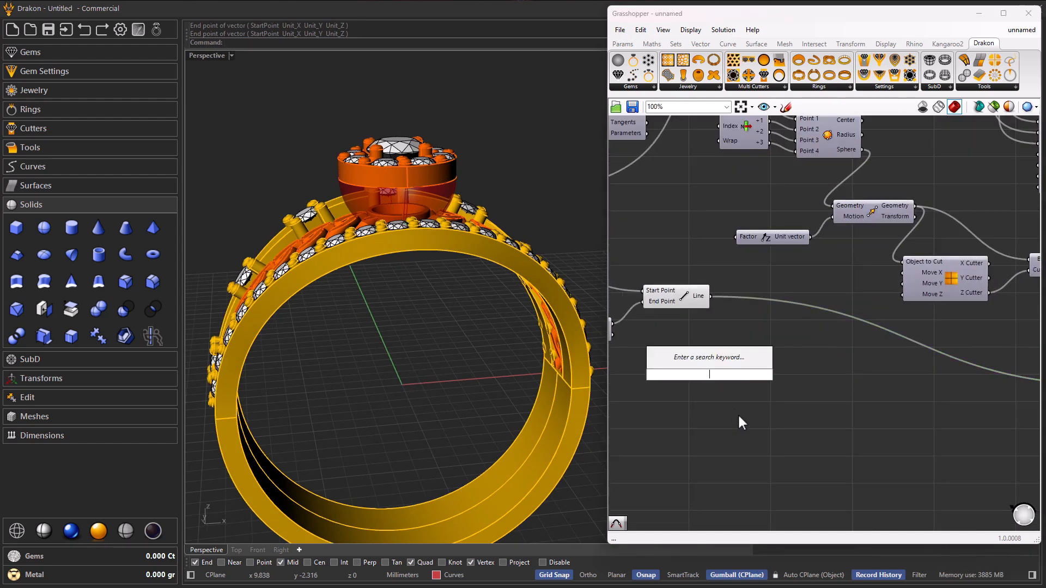
text(rota)
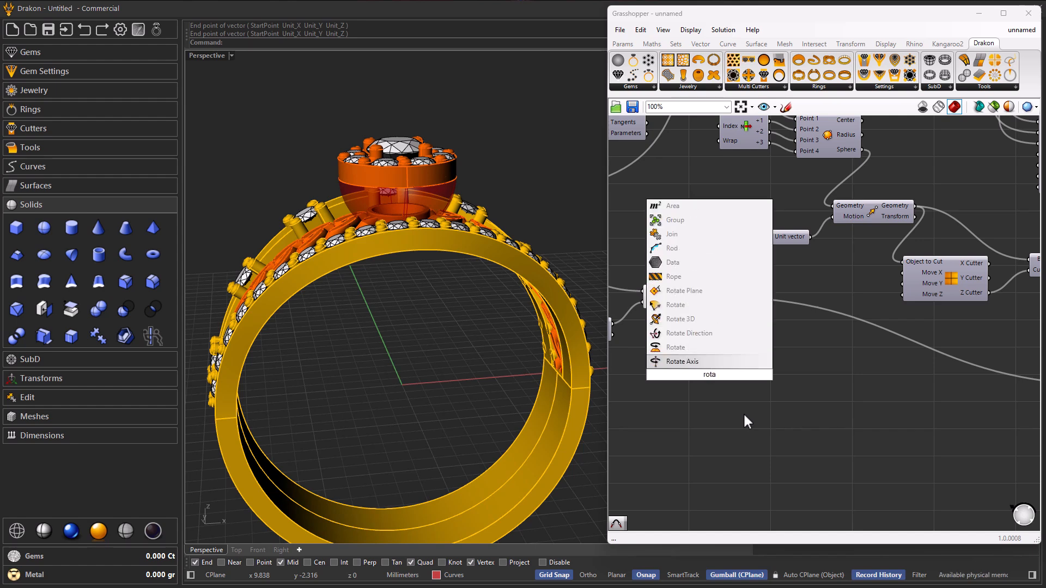
click(675, 347)
scroll(678, 362, up, 2)
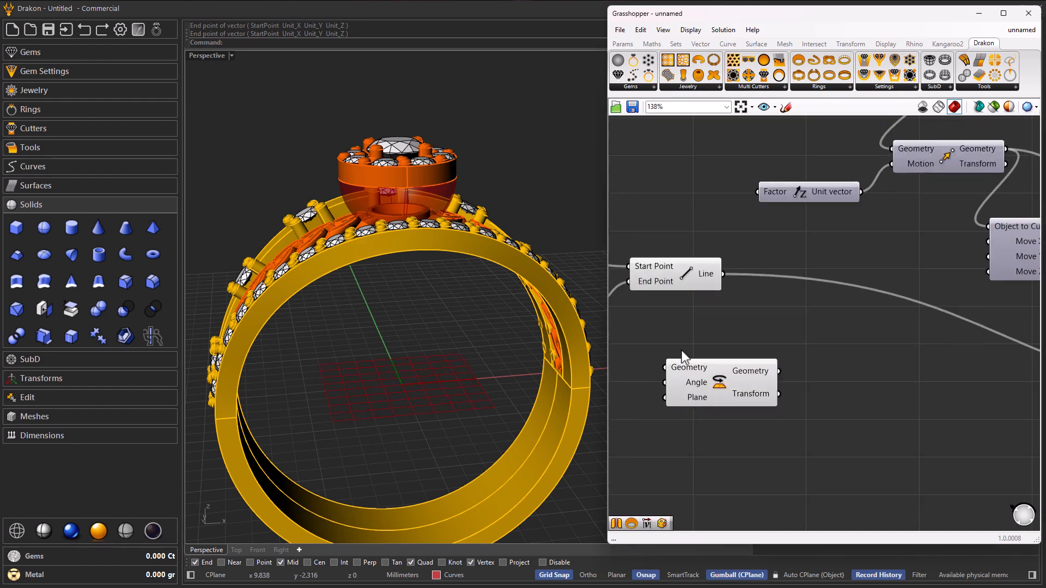
click(684, 280)
click(695, 385)
Connect Rotate's Geometry output to Project's Curve input and inspect the projected curves on the dome
scroll(695, 384, down, 2)
scroll(703, 384, down, 3)
scroll(734, 387, up, 3)
drag(706, 368, 914, 393)
scroll(730, 388, down, 2)
scroll(893, 378, up, 3)
click(954, 416)
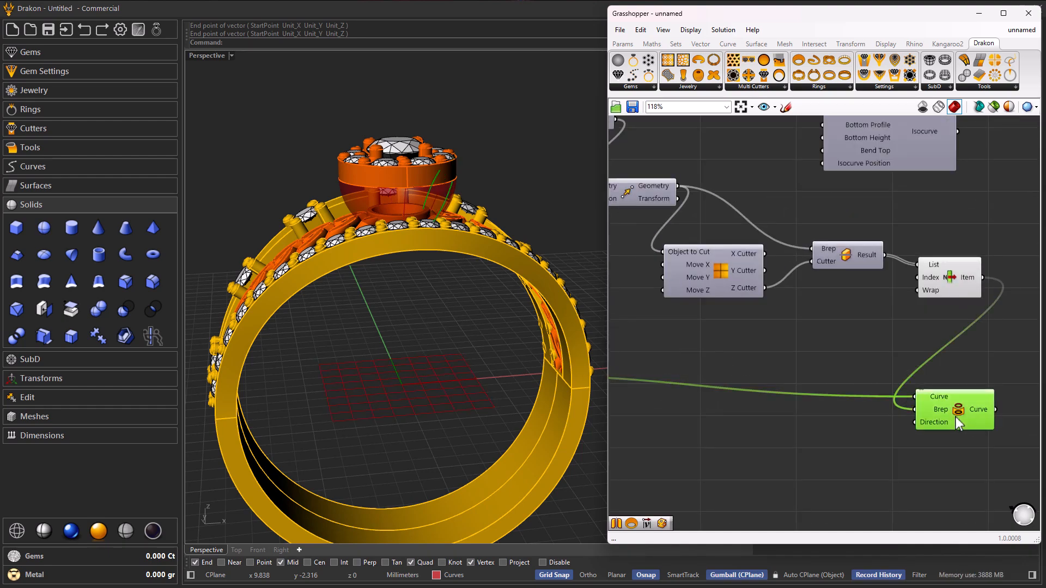
right_drag(529, 300, 463, 280)
scroll(444, 185, up, 5)
right_drag(475, 197, 434, 221)
scroll(707, 345, down, 3)
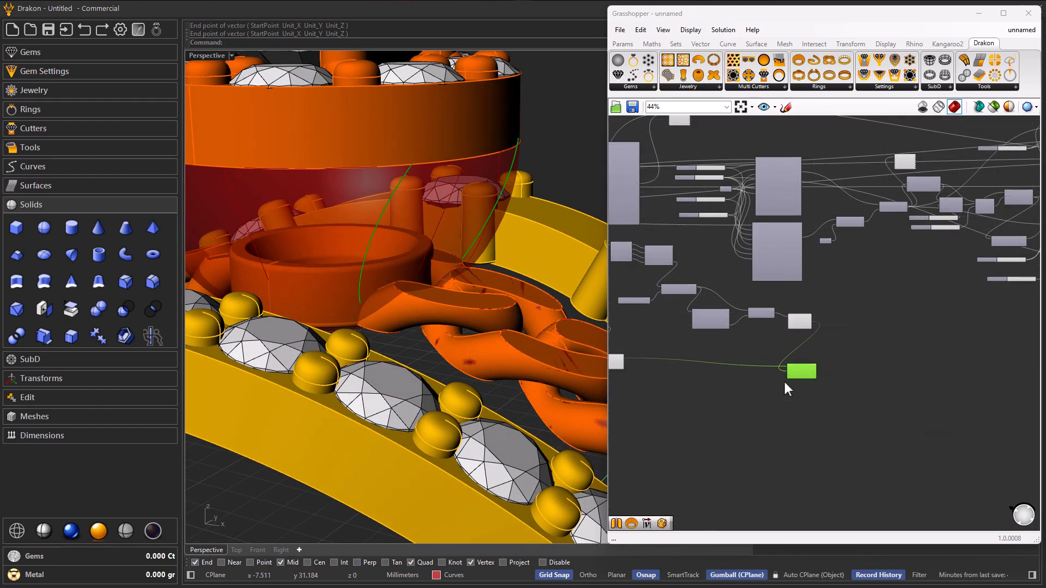
Set Project's Direction to a single vector from the origin along the Y axis
scroll(811, 371, up, 4)
drag(807, 369, 809, 360)
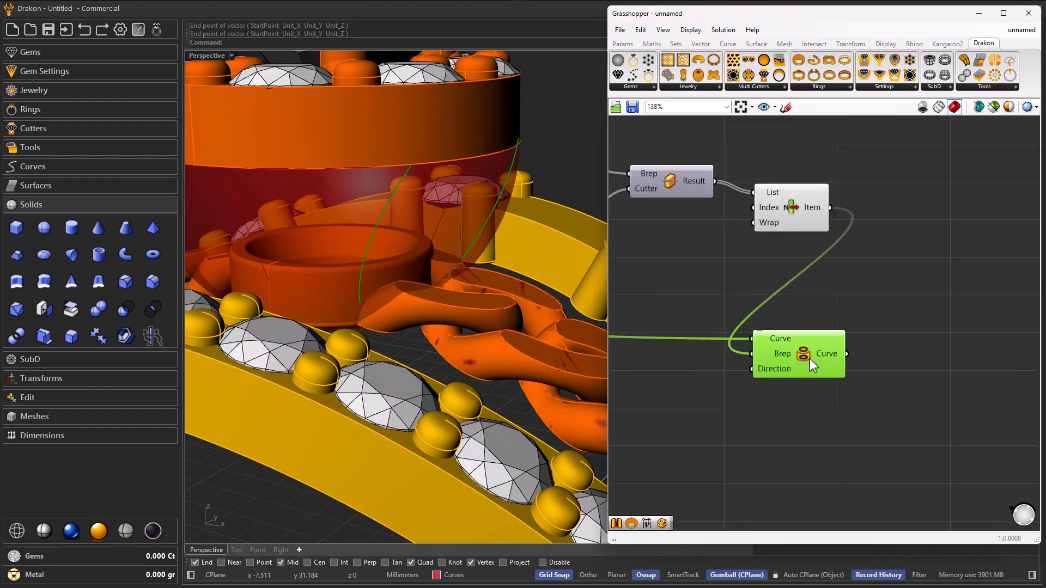
right_drag(512, 354, 534, 344)
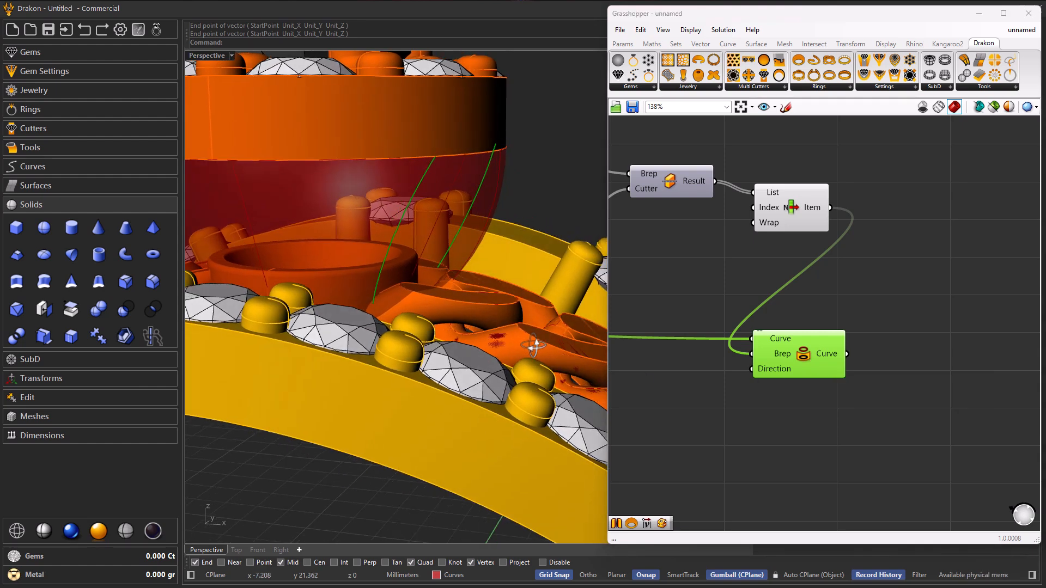
right_click(779, 372)
click(797, 486)
scroll(529, 343, down, 10)
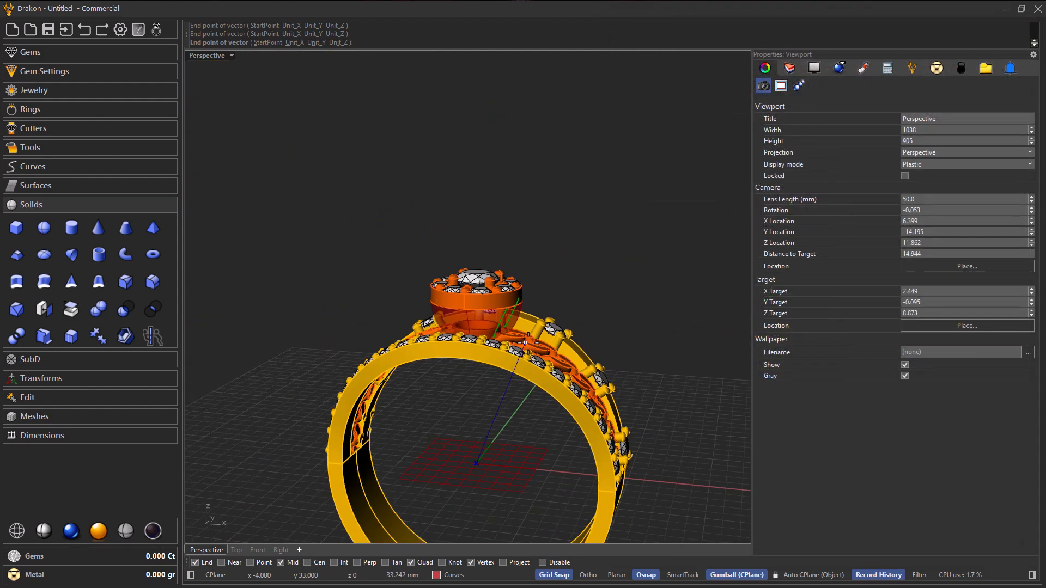
click(508, 421)
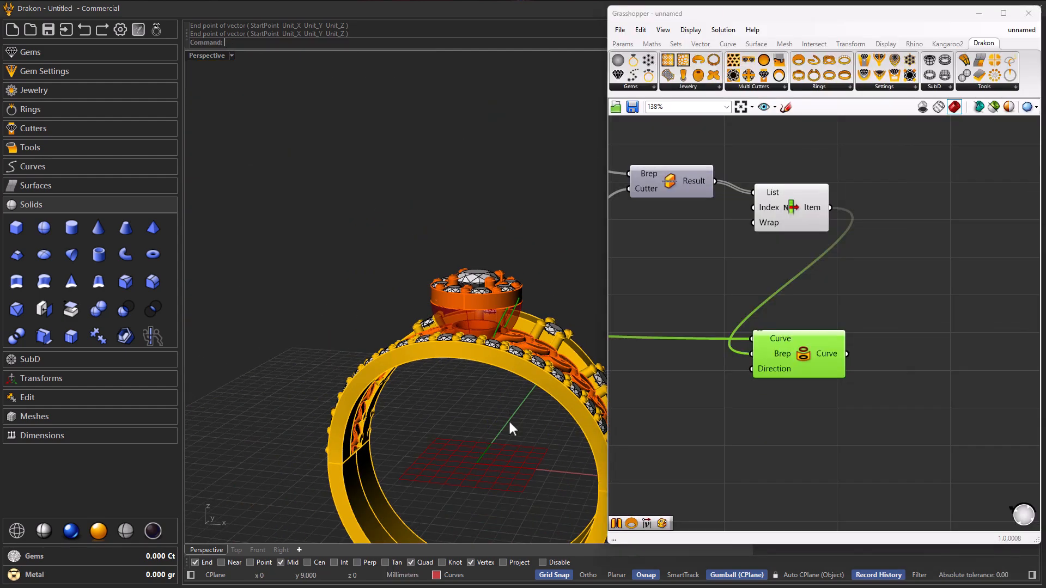
Try a vector about 6.5 mm along the X axis as Project's Direction and inspect the projected curves on the dome
right_click(770, 371)
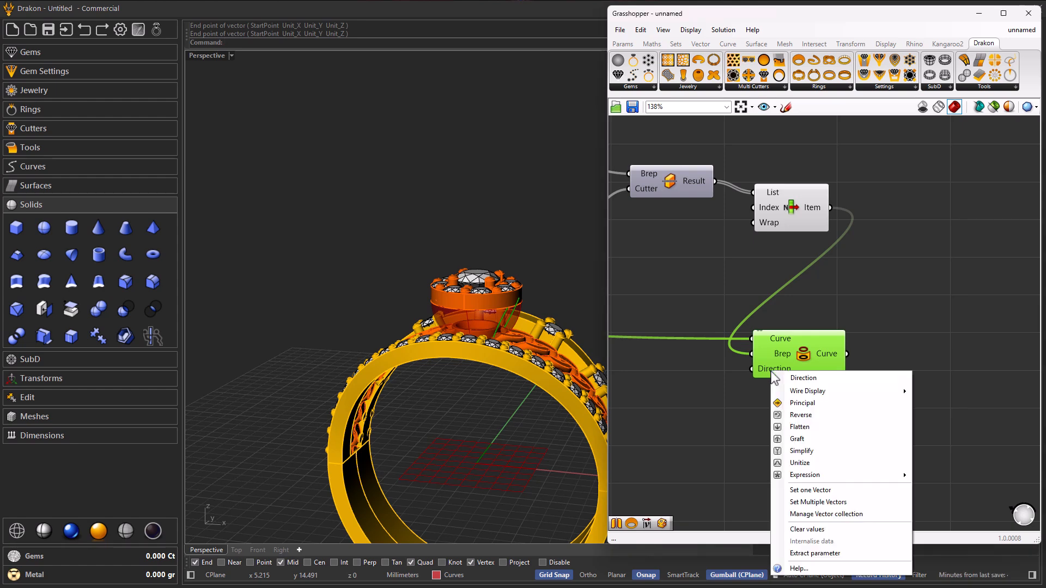
click(812, 489)
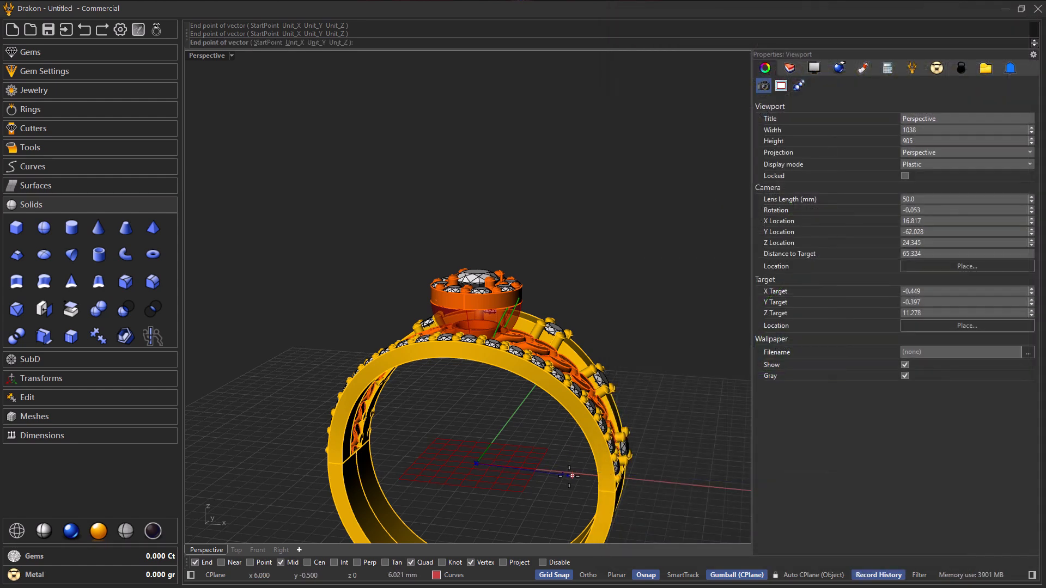
click(573, 472)
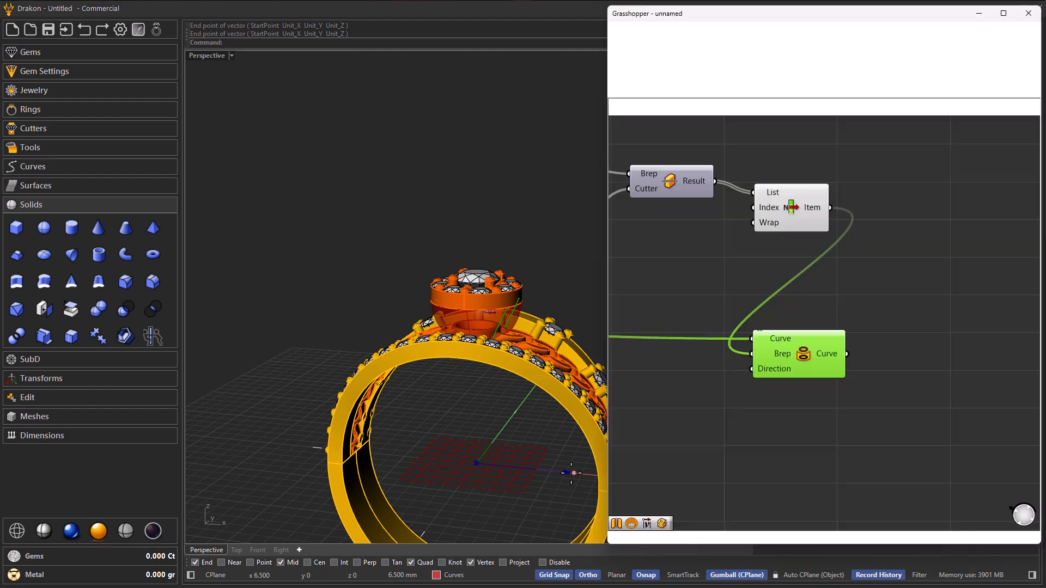
right_drag(568, 465, 434, 420)
scroll(494, 338, up, 8)
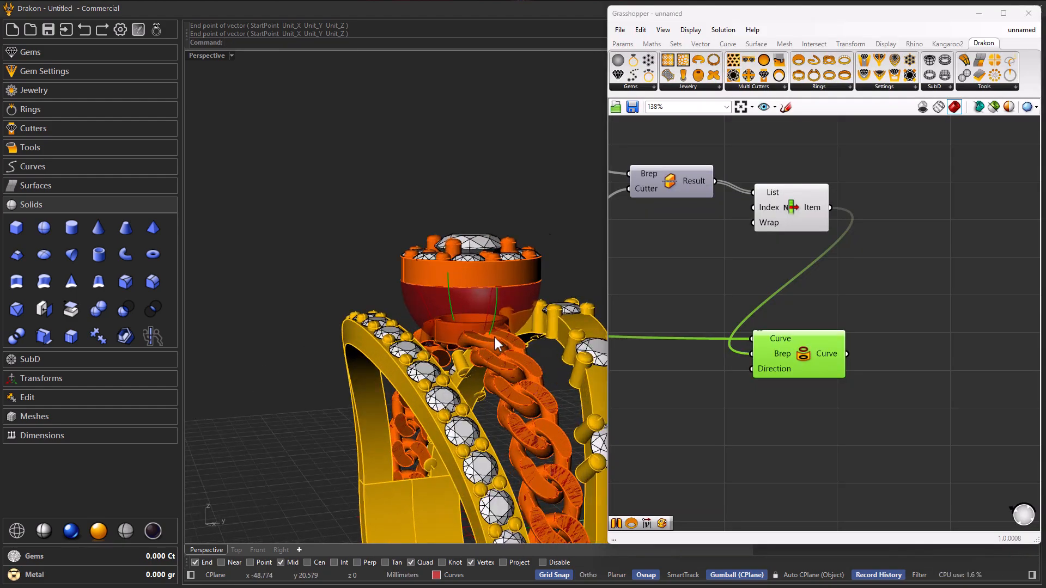
right_drag(426, 331, 576, 348)
scroll(459, 297, down, 7)
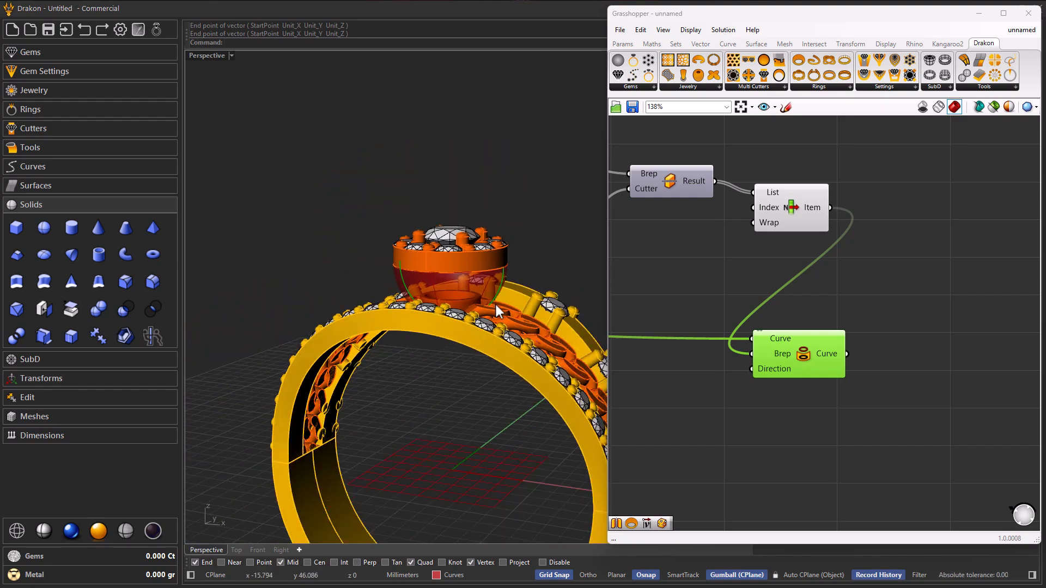
right_drag(492, 303, 531, 319)
scroll(494, 296, up, 4)
scroll(495, 295, up, 4)
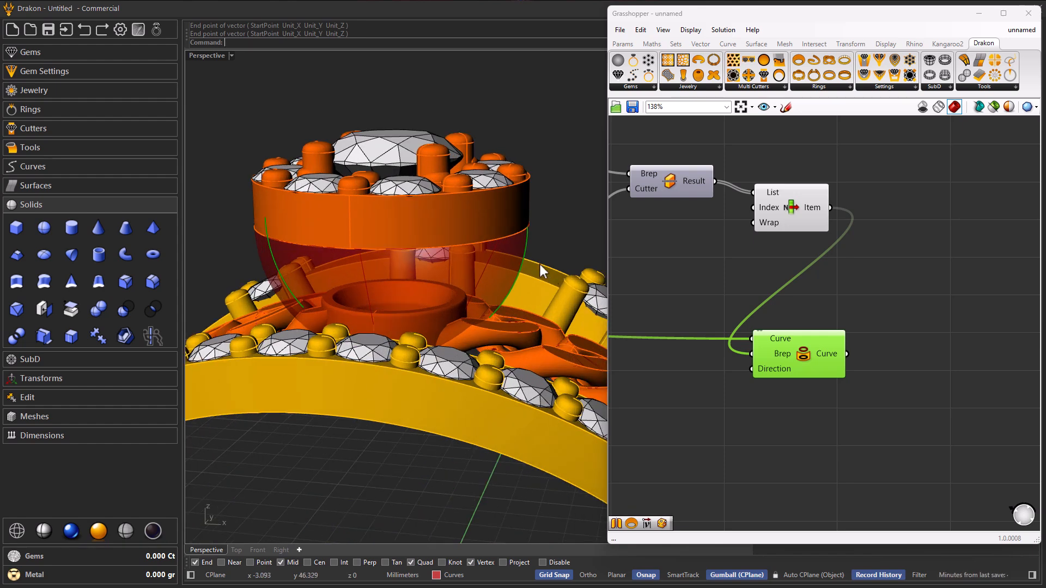
Select the Rotate component and examine its rotated line against the ring head
scroll(716, 311, down, 5)
right_drag(651, 308, 761, 318)
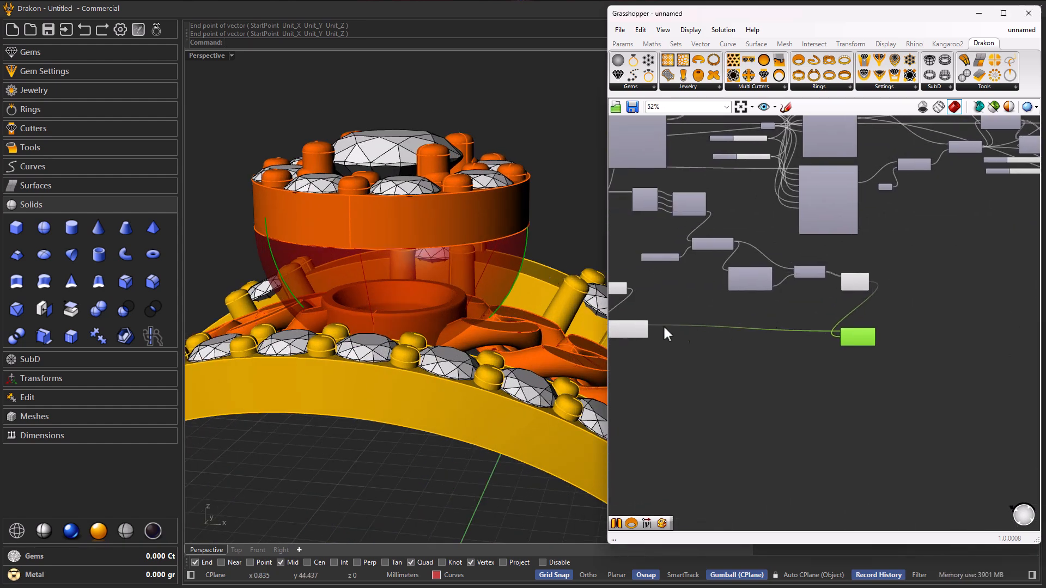
right_drag(656, 326, 742, 327)
scroll(709, 331, up, 5)
click(710, 332)
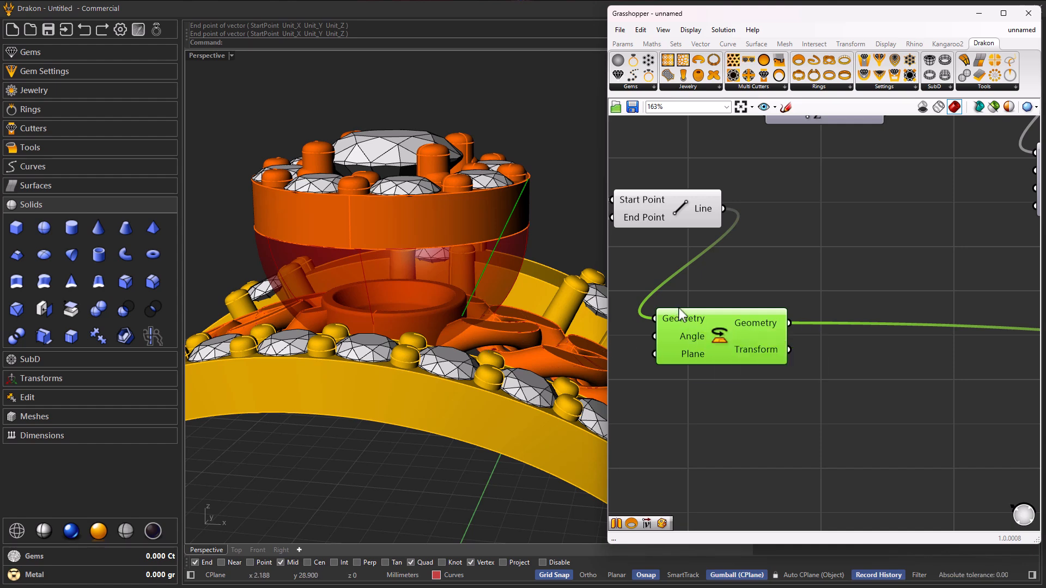
right_drag(501, 318, 385, 322)
Try the Z Cutter output as Project's Brep input and inspect the projection on the ring
scroll(850, 309, down, 5)
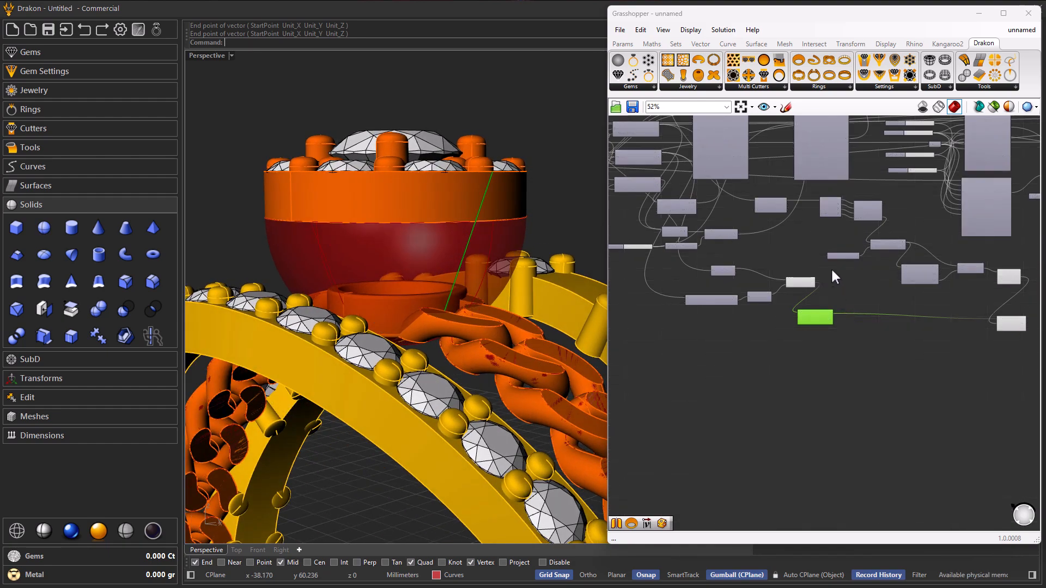
scroll(831, 267, up, 3)
scroll(800, 299, down, 5)
scroll(824, 287, up, 3)
scroll(795, 344, down, 3)
scroll(841, 357, up, 8)
right_drag(818, 359, 900, 326)
drag(801, 298, 953, 417)
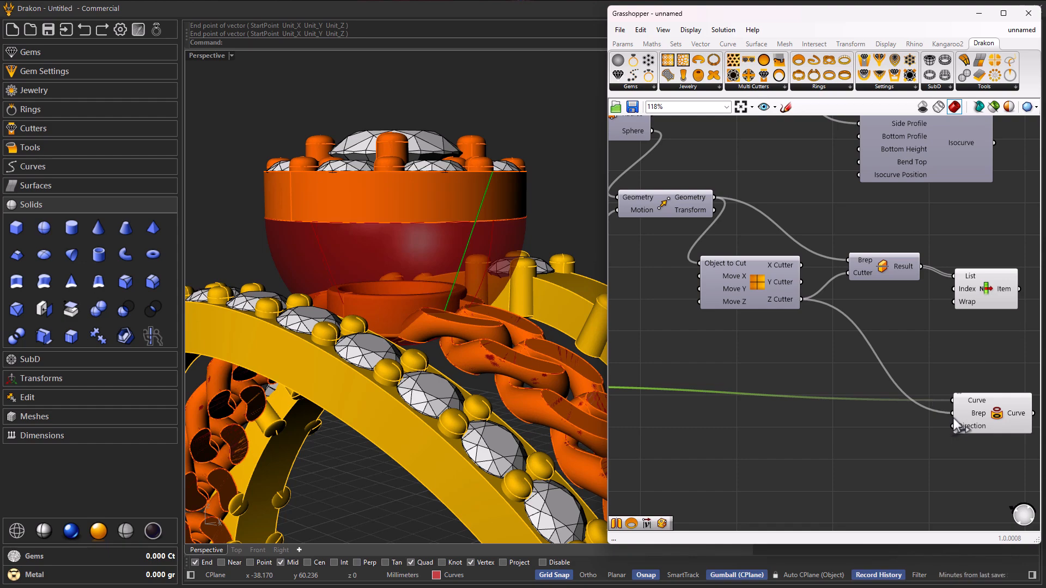
click(984, 414)
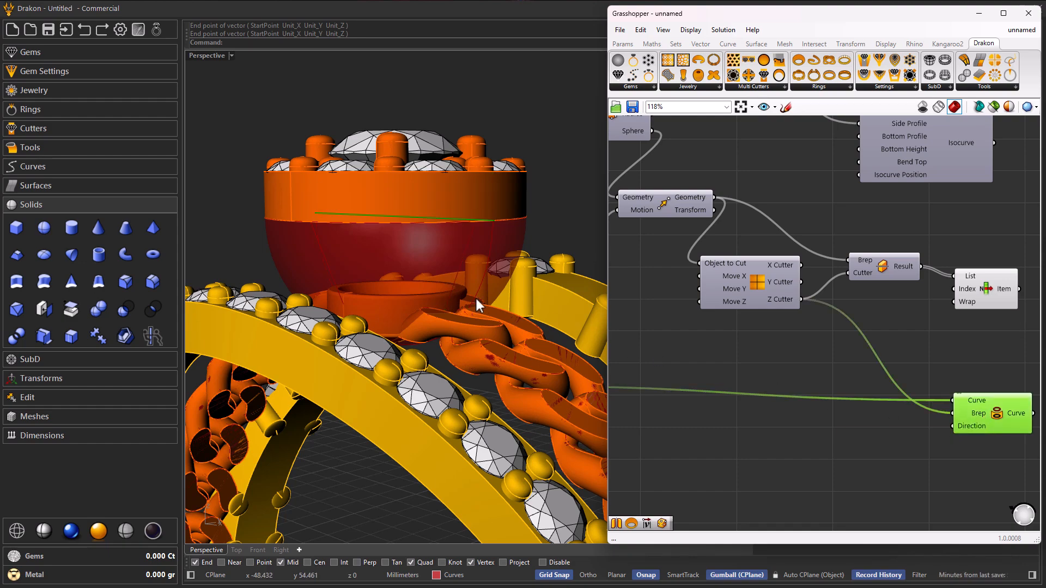
scroll(476, 297, down, 8)
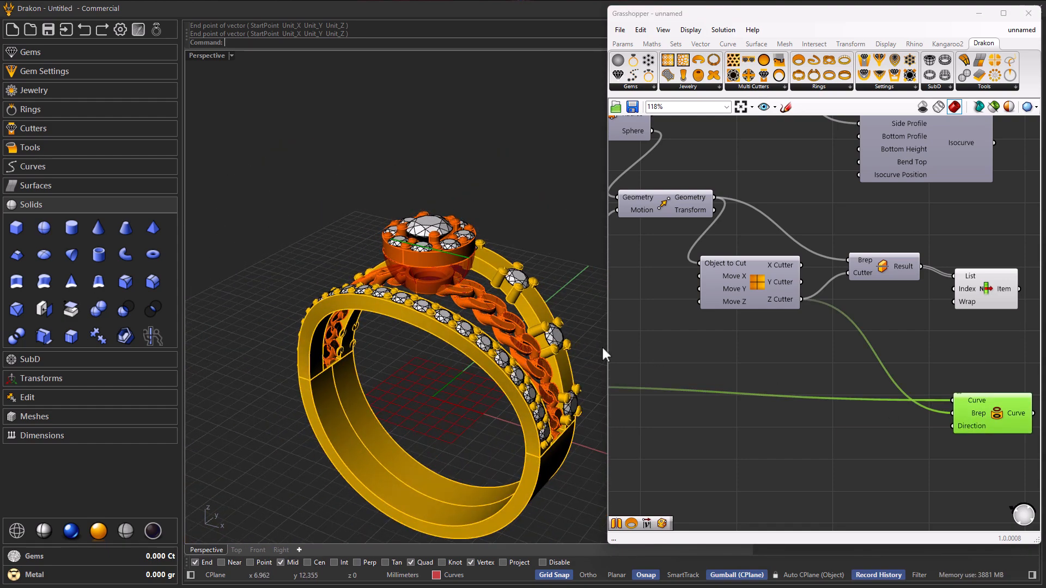
Try a vector about 3.5 mm long from the origin along the X axis as Project's Direction
right_click(971, 424)
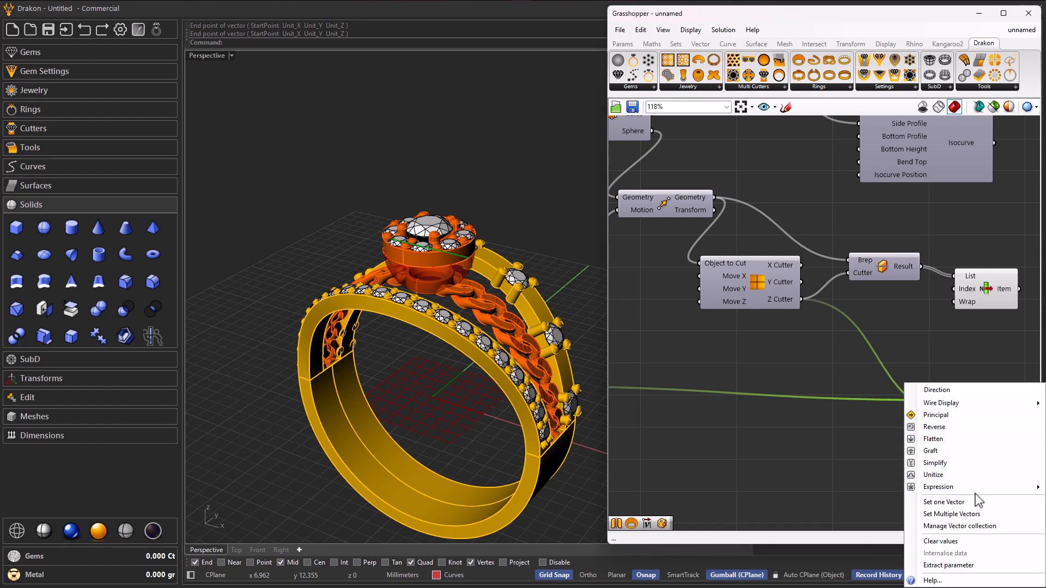
click(976, 501)
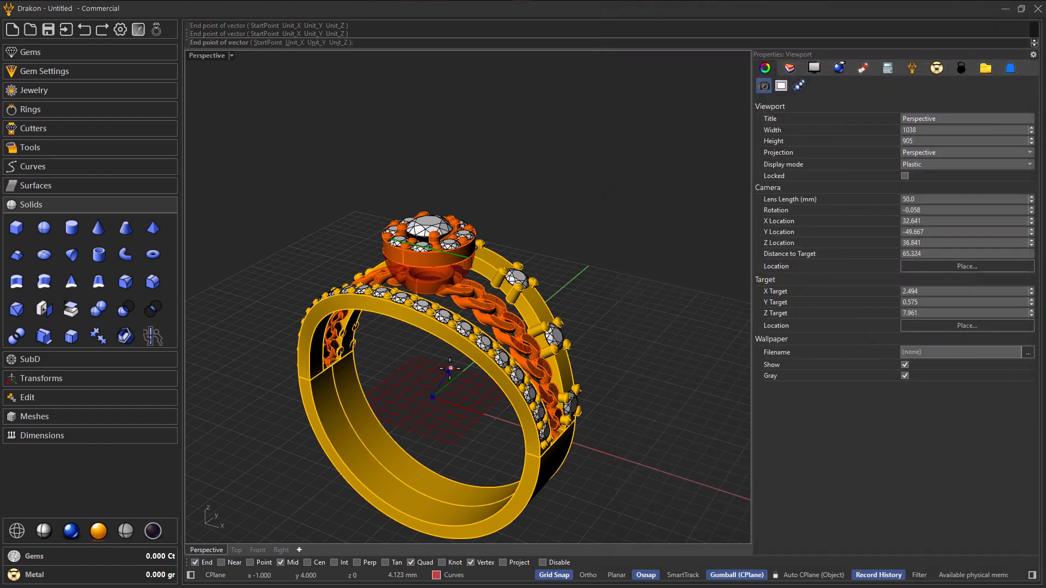
key(shift)
click(481, 408)
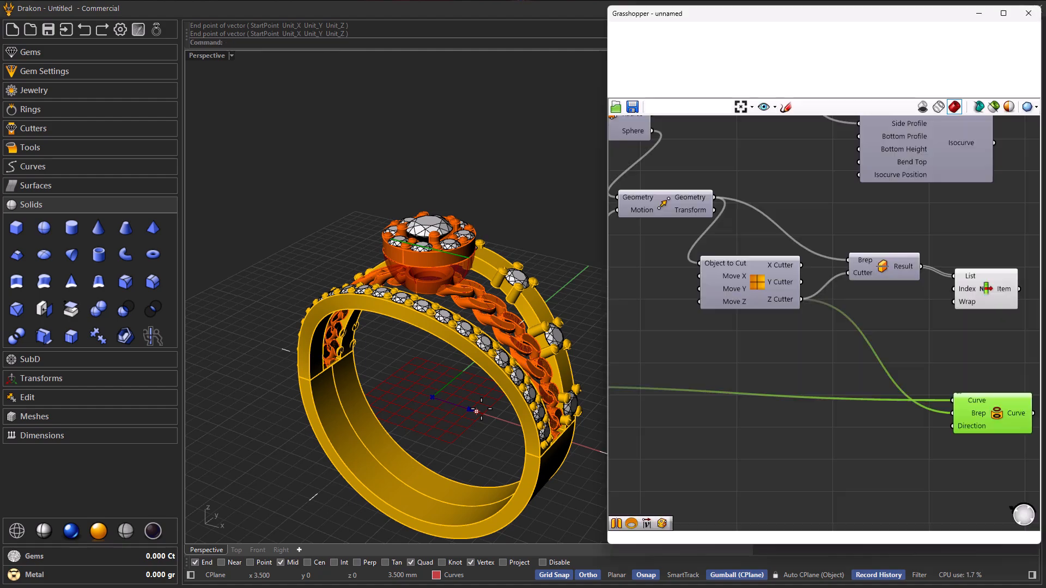
Set Project's Direction to a single vector about 4 mm long from the origin along the Y axis and inspect the projection
right_click(960, 428)
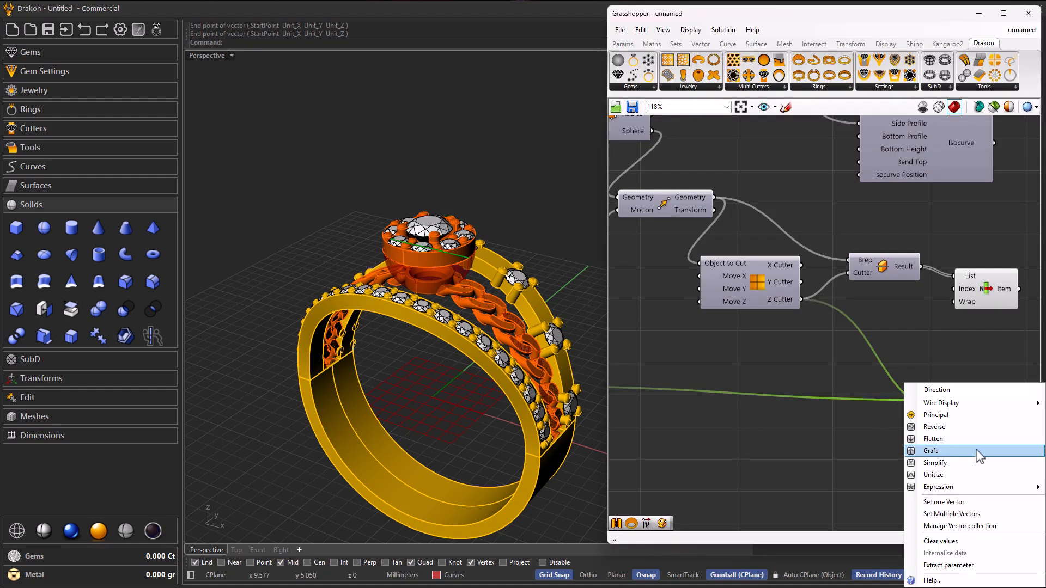
click(997, 494)
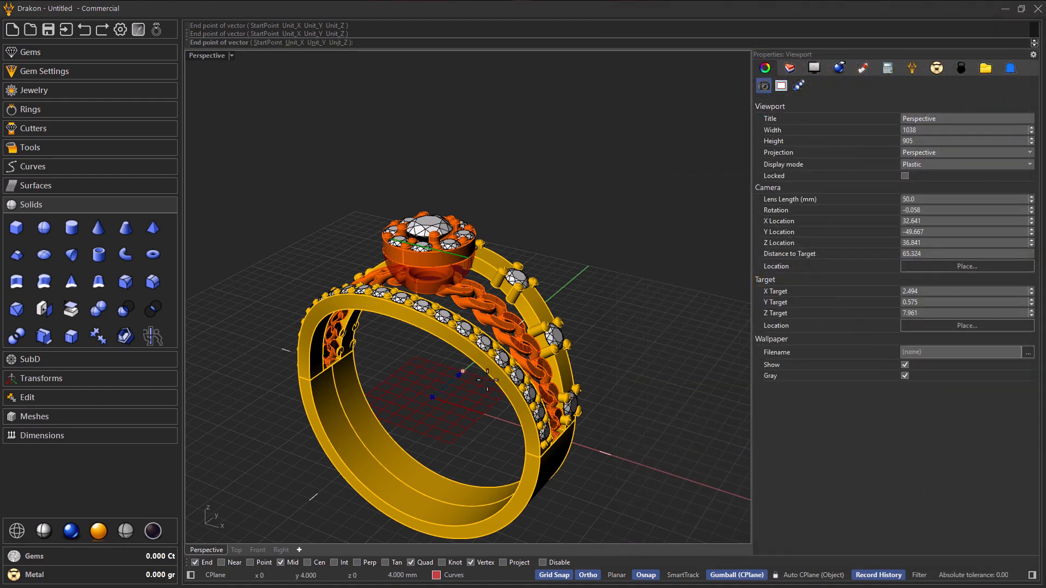
click(486, 379)
right_drag(482, 368, 533, 354)
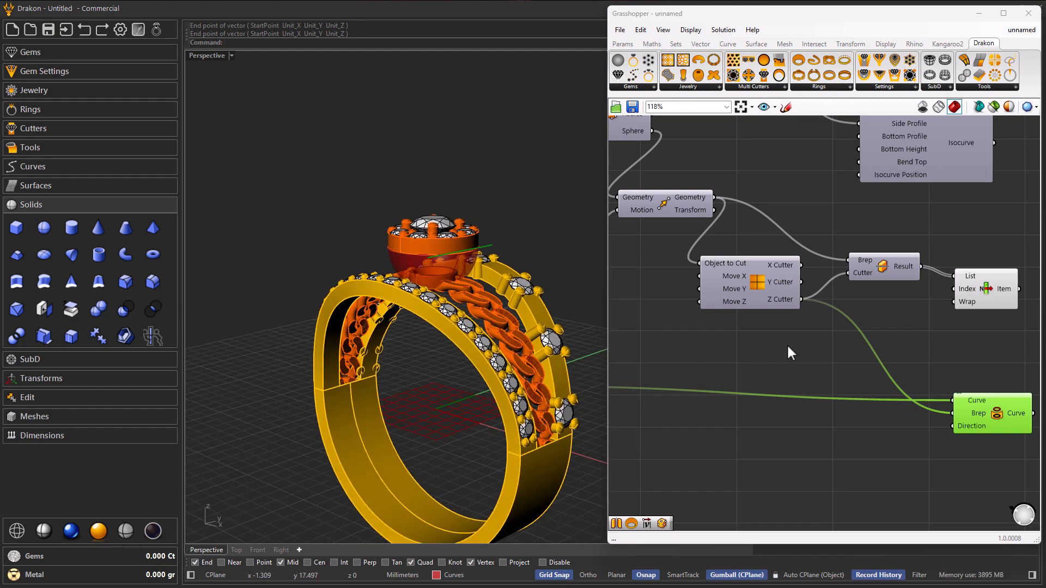
Try the moved sphere's Geometry output as Project's Brep, inspect the projection, and reconnect List Item's output
right_drag(880, 289, 848, 277)
drag(655, 196, 893, 413)
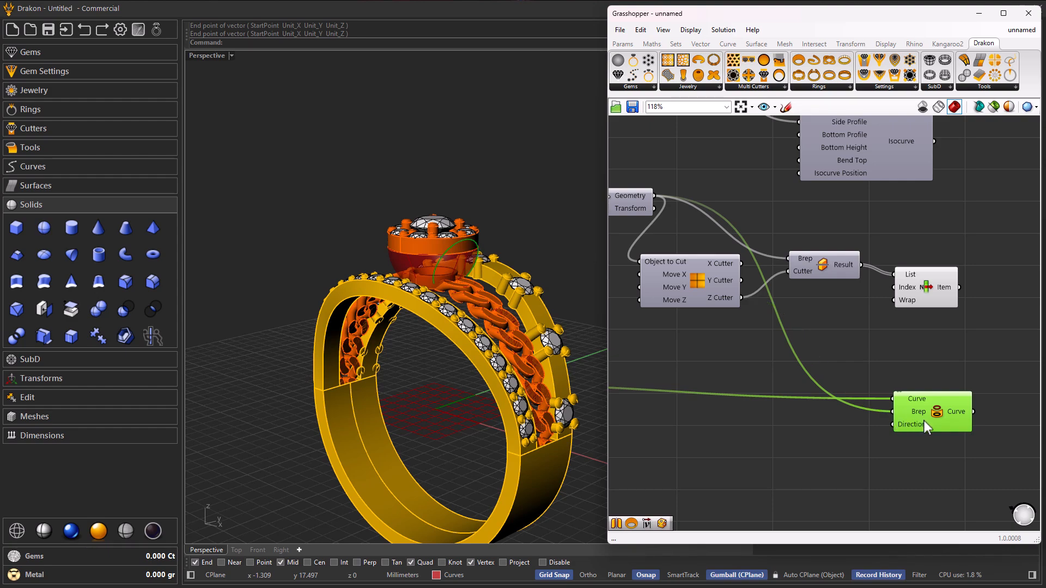
right_drag(590, 346, 394, 305)
drag(939, 362, 890, 407)
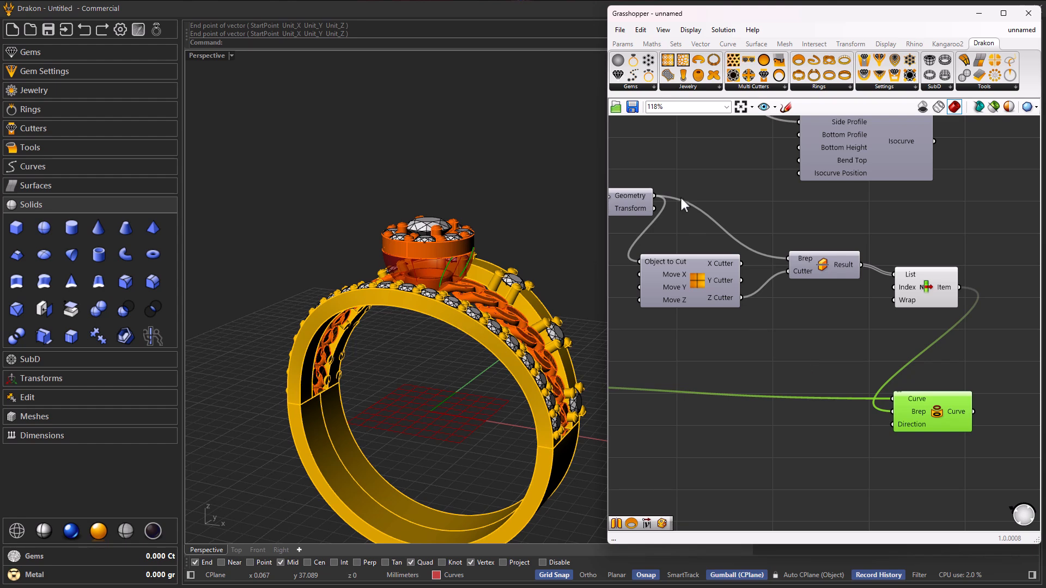
Feed the moved sphere's Geometry into Project's Brep again and inspect the projected curve up close from several sides
drag(655, 195, 894, 409)
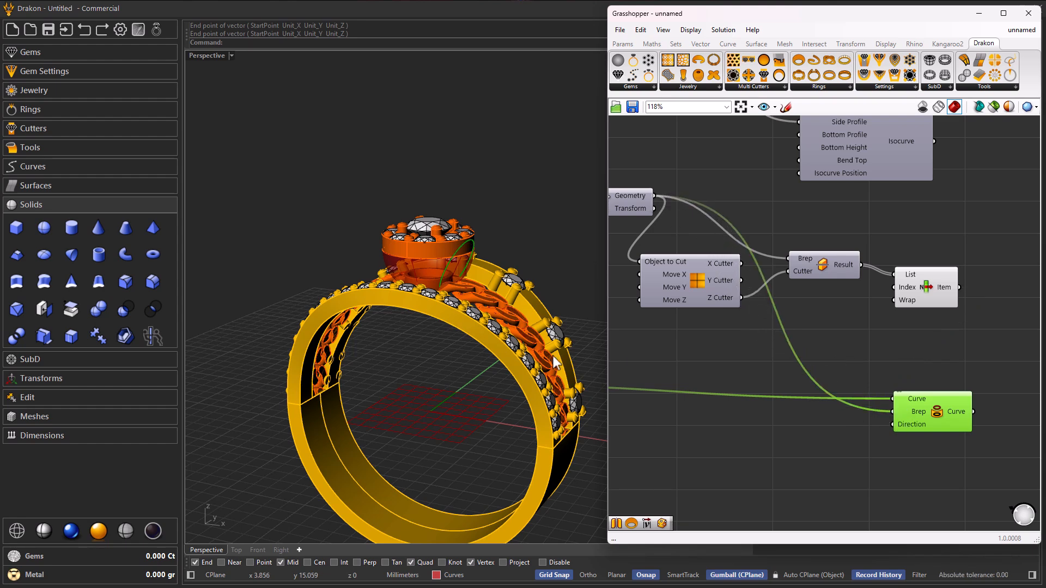
right_drag(474, 352, 426, 330)
scroll(453, 269, up, 9)
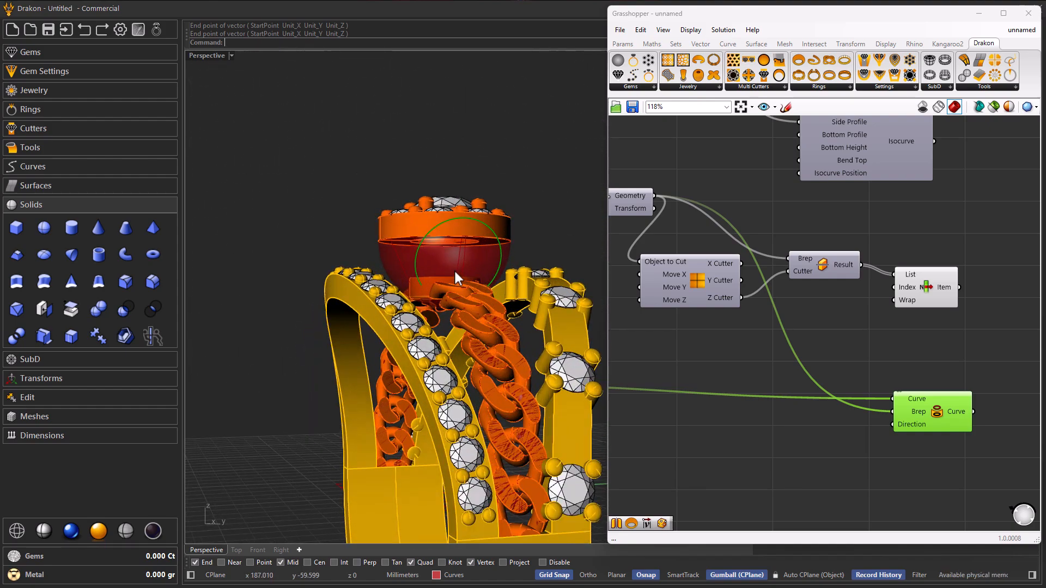
right_drag(447, 286, 478, 312)
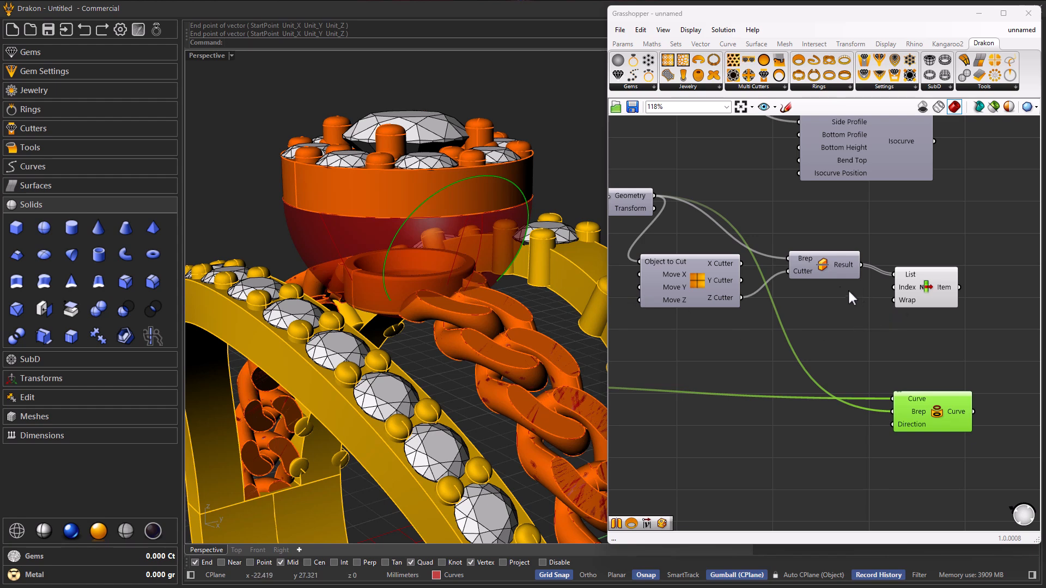
Compare the original Line with the Rotate component's line on the ring head
scroll(856, 295, down, 6)
scroll(691, 296, up, 7)
click(740, 305)
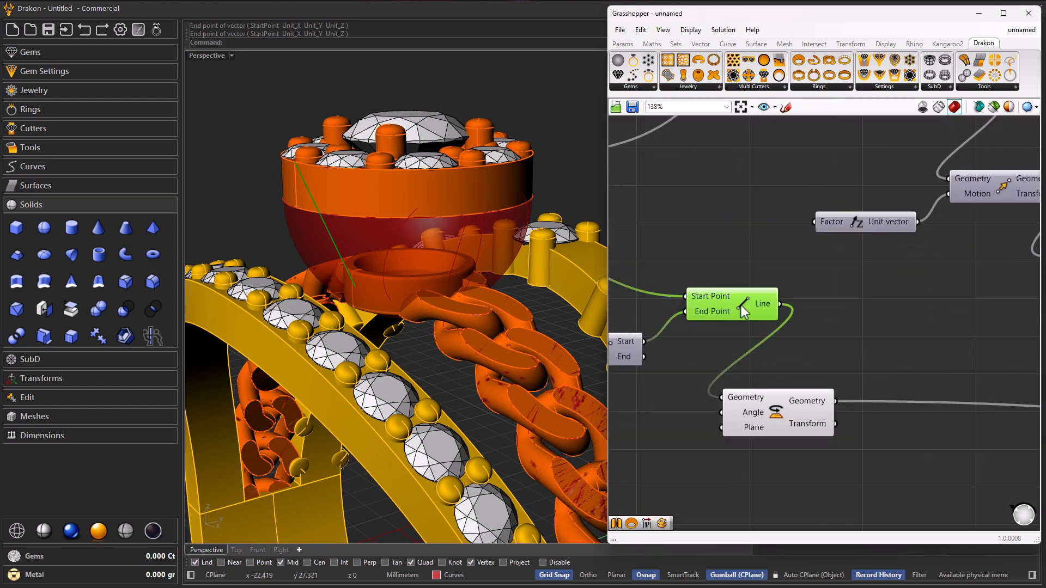
click(776, 412)
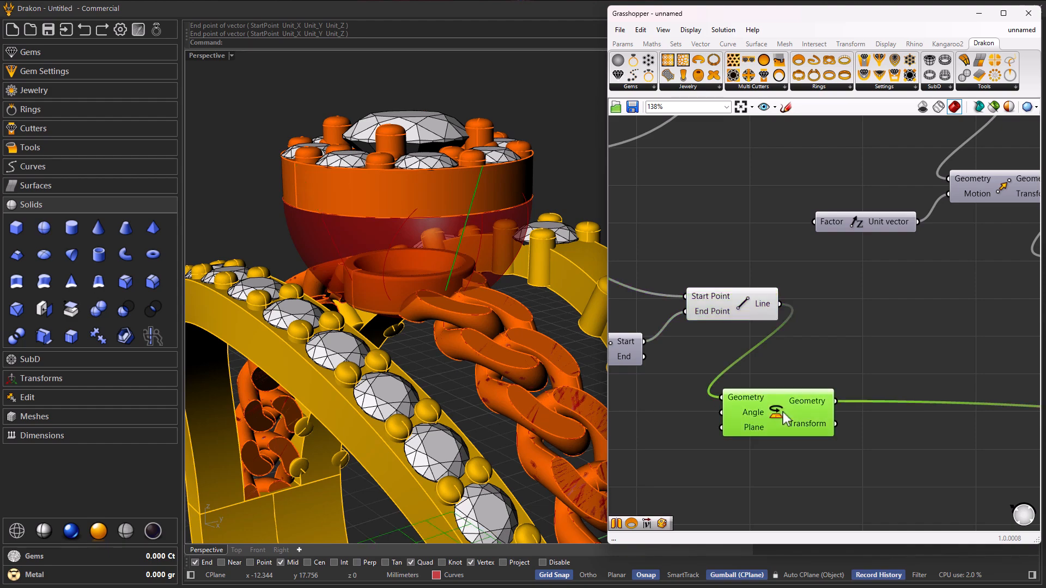
right_drag(518, 392, 480, 333)
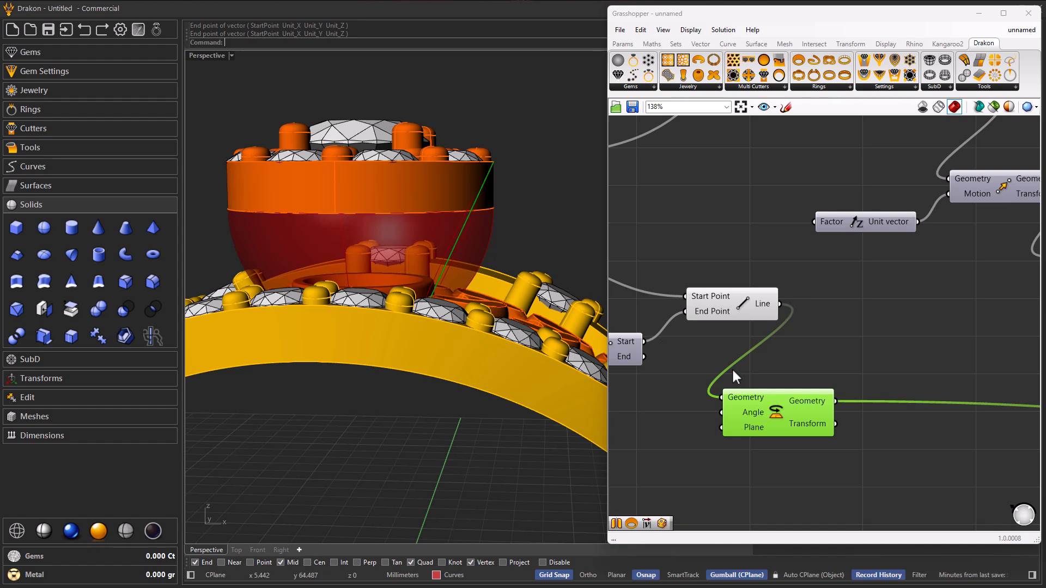
Connect the Line output directly to Project's Curve input and inspect the projected curves around the ring head
scroll(668, 338, down, 5)
scroll(914, 388, up, 2)
scroll(871, 381, down, 2)
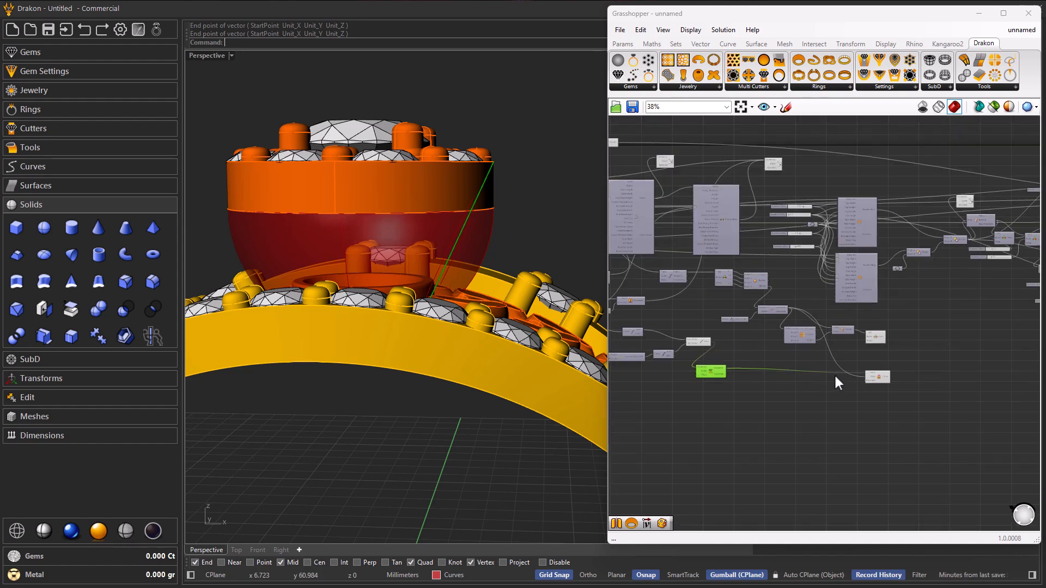
scroll(701, 345, up, 3)
drag(727, 345, 890, 413)
scroll(729, 375, down, 3)
scroll(922, 381, up, 8)
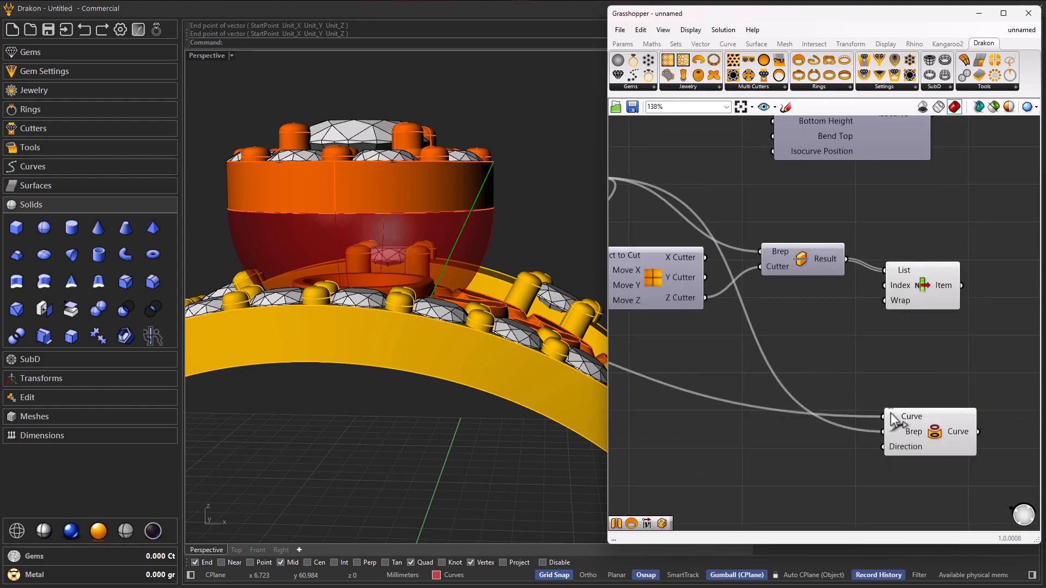
click(926, 431)
right_drag(466, 357, 366, 327)
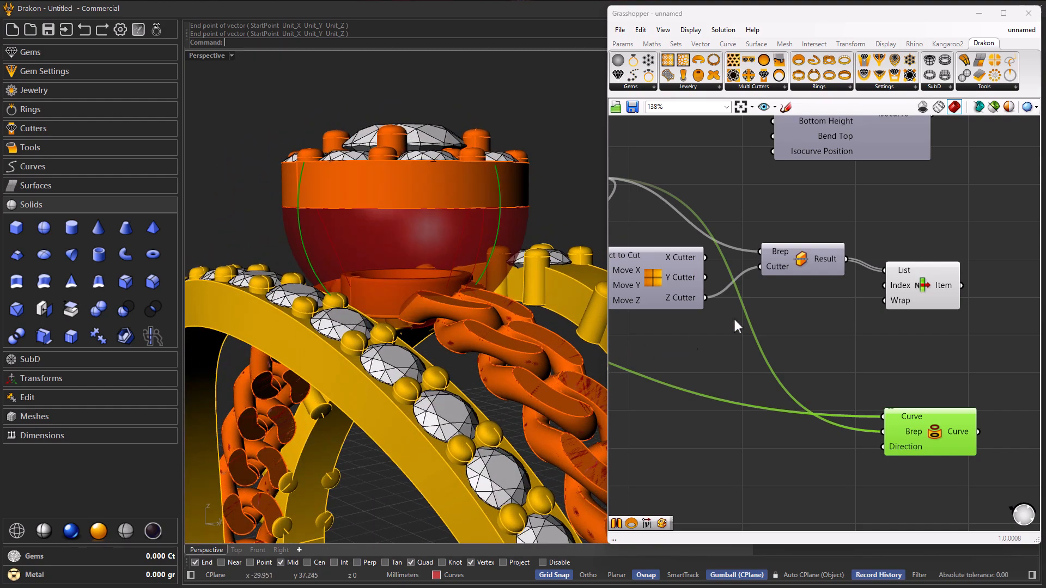
Connect List Item's Item output to Project's Brep input and delete the Rotate component below the Line
drag(961, 285, 883, 432)
right_drag(459, 351, 502, 333)
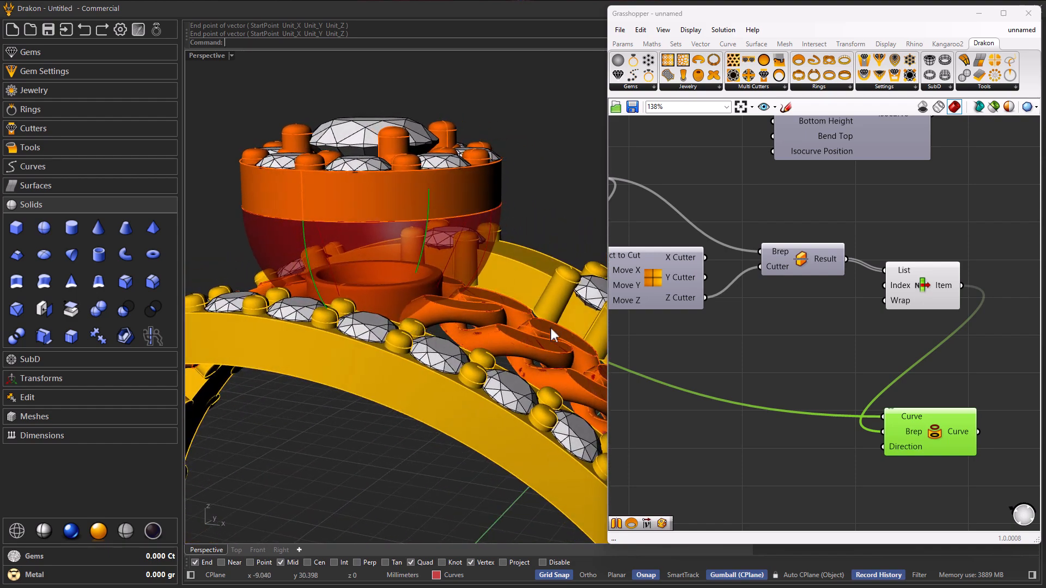
scroll(881, 319, down, 3)
scroll(797, 321, down, 2)
scroll(721, 321, up, 2)
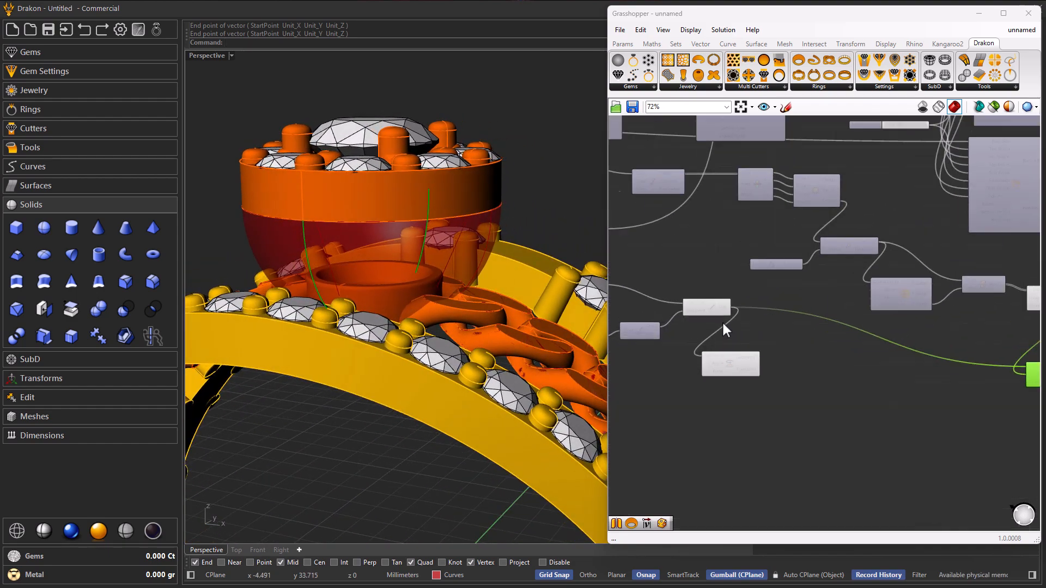
scroll(708, 386, up, 2)
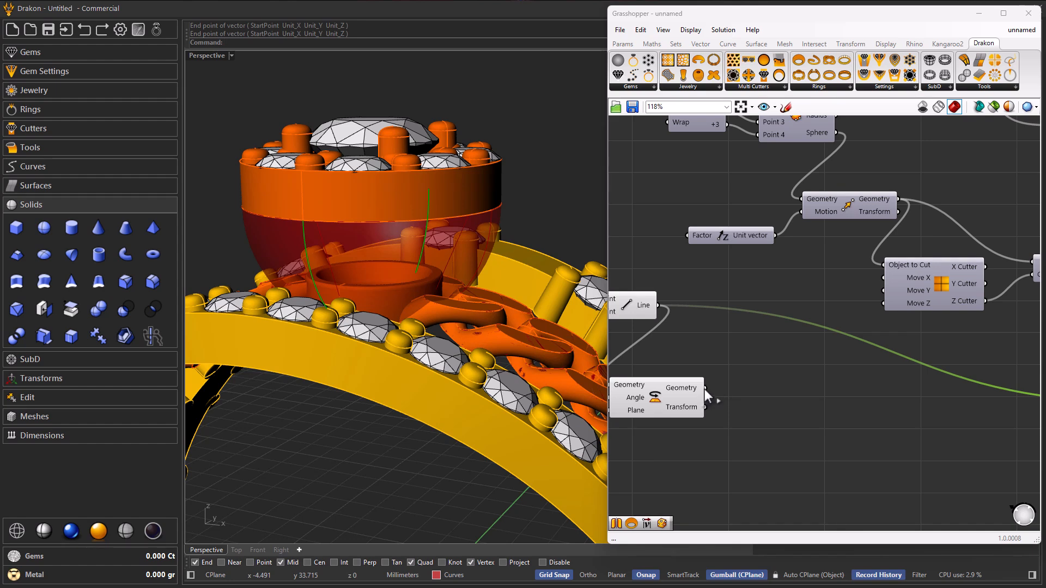
click(659, 404)
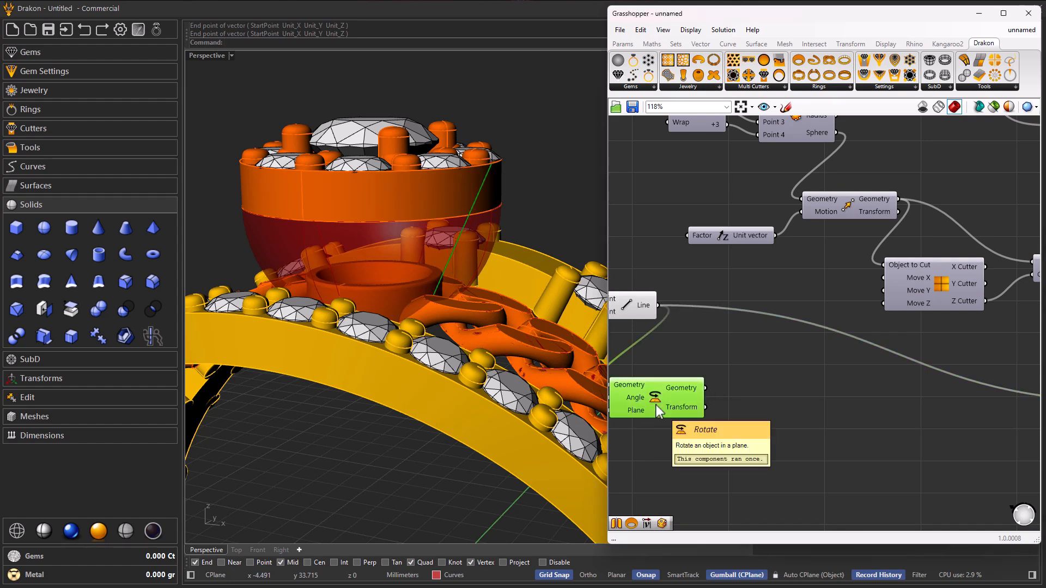
key(Delete)
Select the List Item component to check the dome piece feeding Project
scroll(657, 414, down, 3)
scroll(831, 364, up, 4)
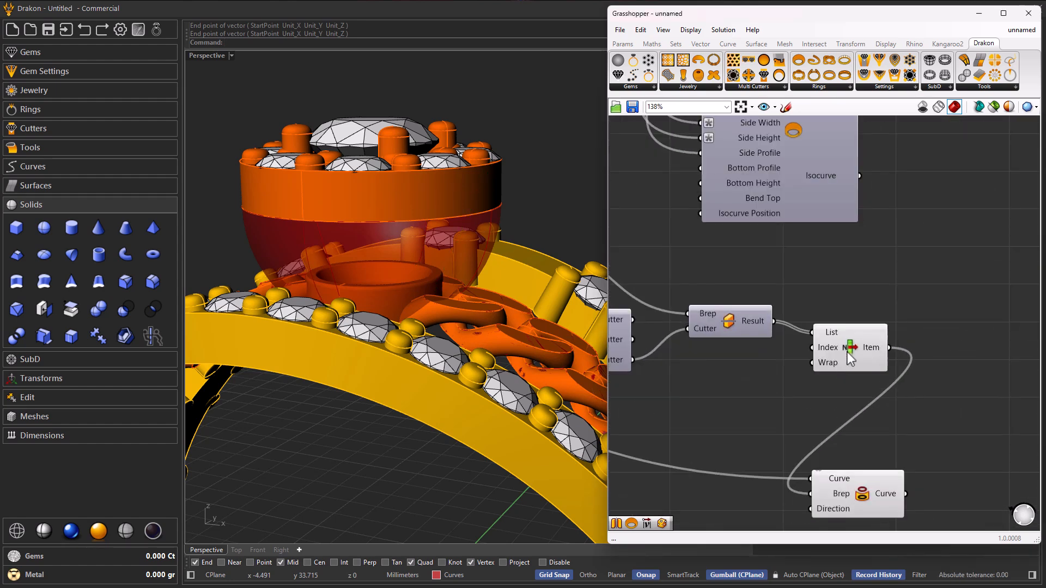
click(845, 352)
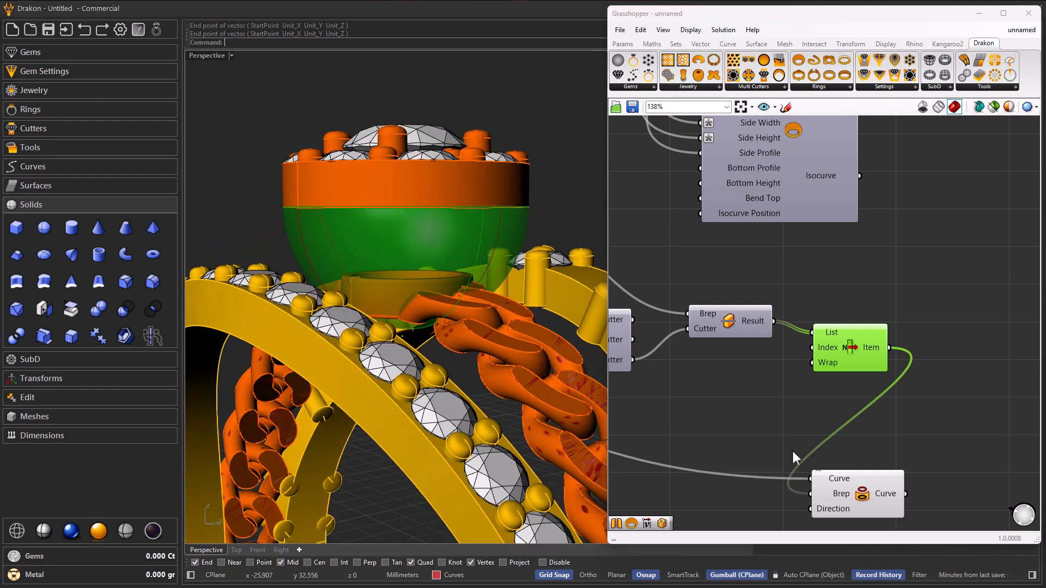
Connect the Move component's Geometry output to Project's Brep input and examine the projected curves around the dome
click(857, 495)
mouse_move(450, 323)
right_down()
mouse_move(351, 327)
mouse_move(463, 332)
right_up()
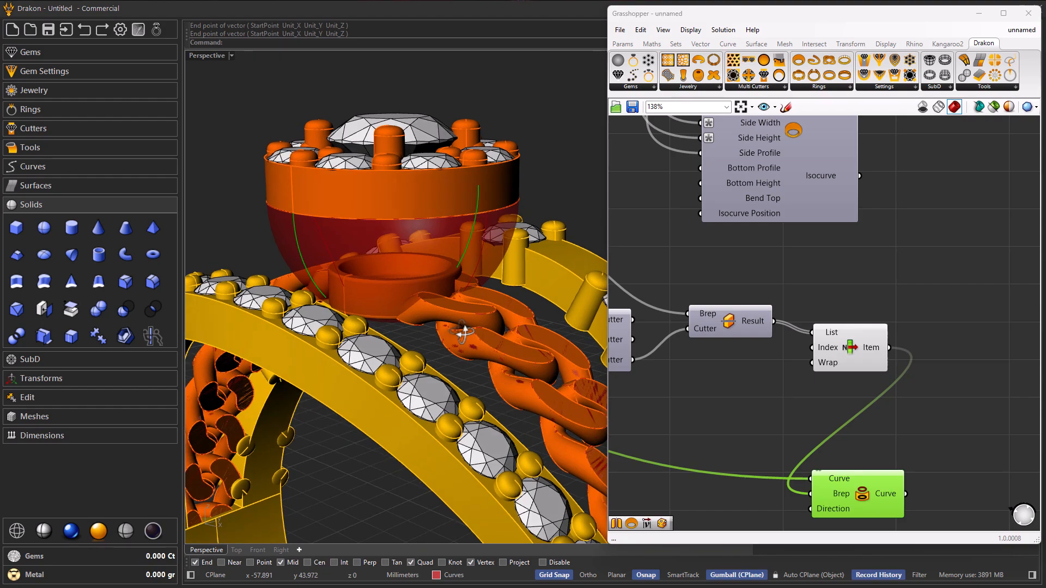
scroll(383, 308, down, 7)
right_drag(380, 307, 348, 288)
scroll(419, 247, up, 8)
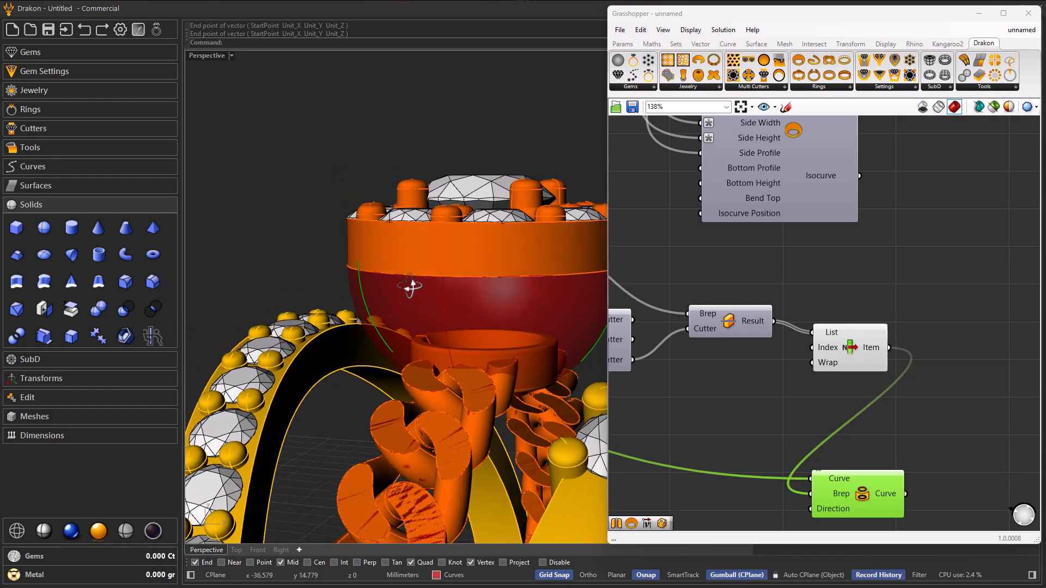
right_drag(411, 281, 433, 272)
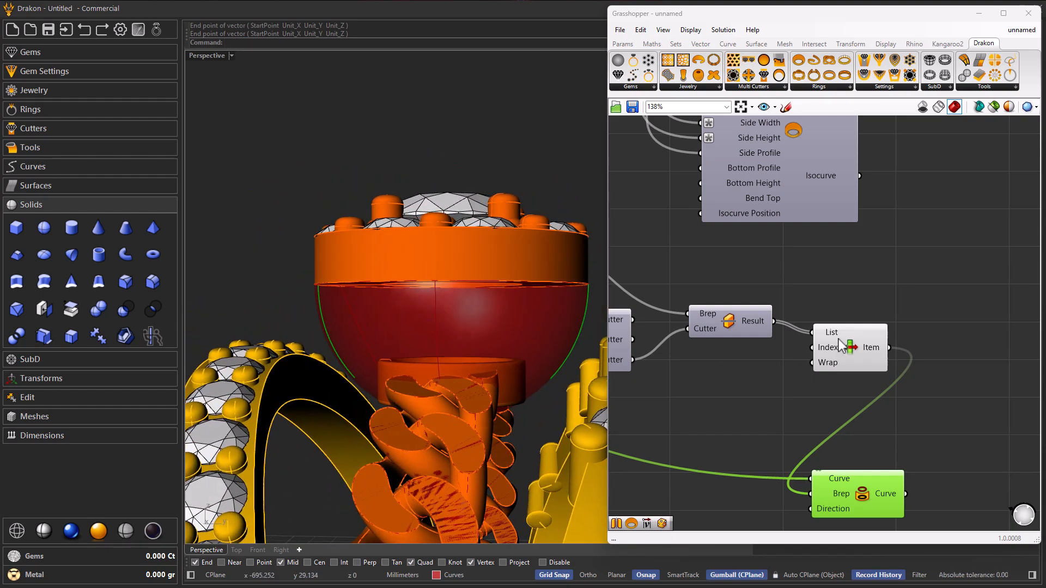
scroll(776, 343, down, 4)
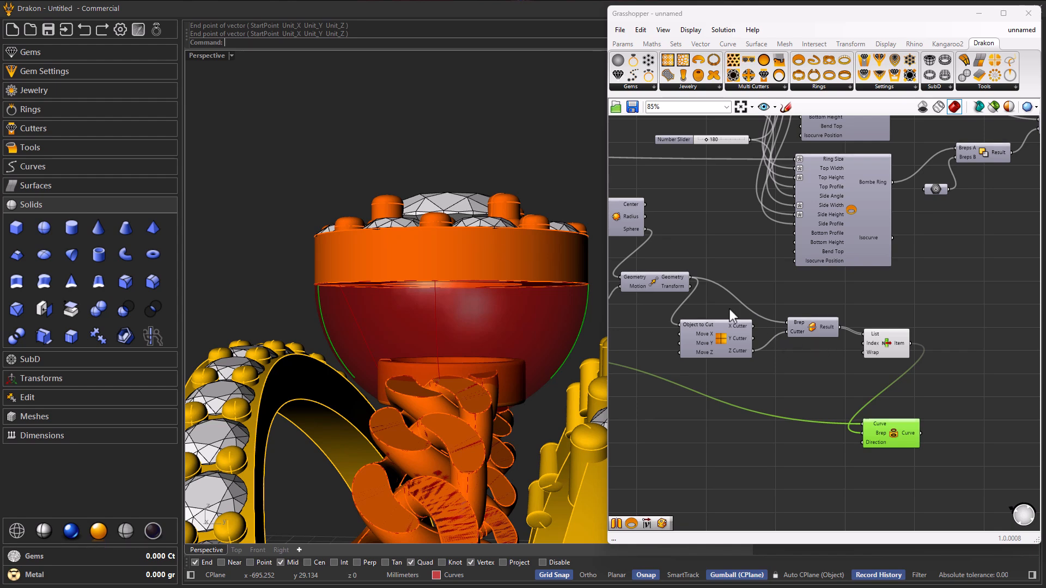
drag(689, 276, 869, 435)
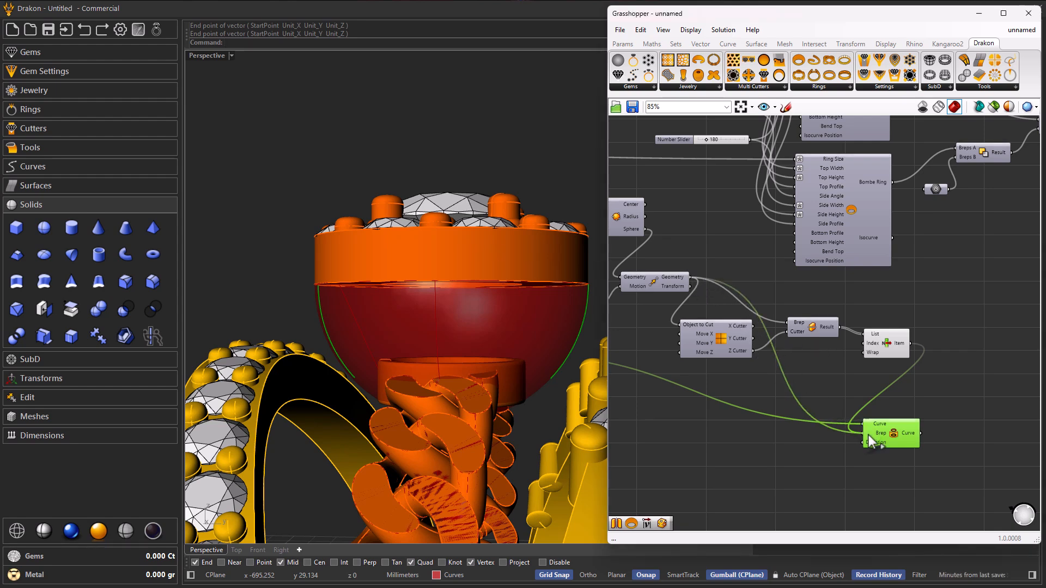
mouse_move(594, 416)
right_down()
mouse_move(485, 409)
mouse_move(516, 408)
right_up()
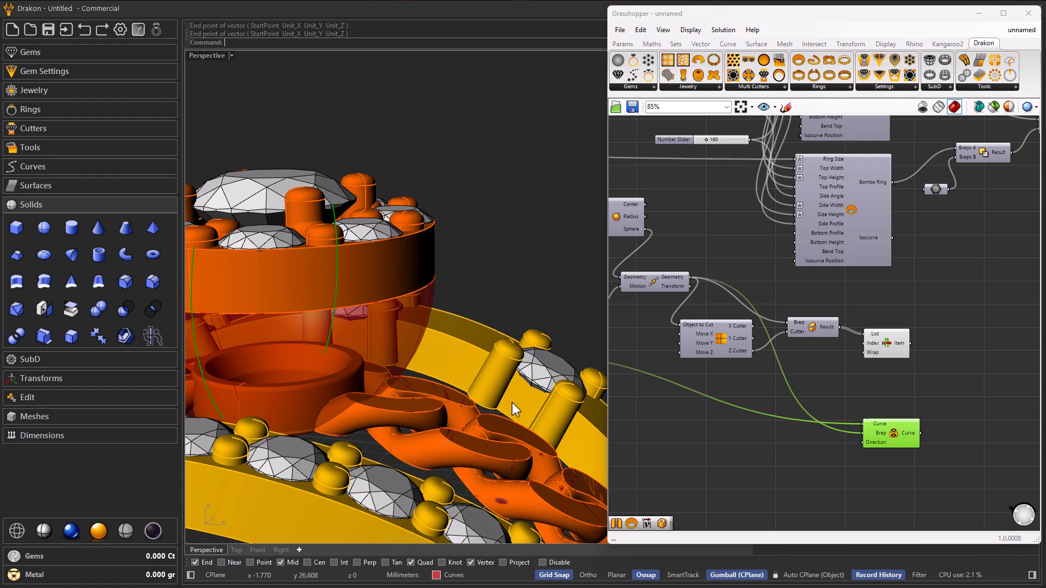
Duplicate the topmost gem curve component and place the copy below, beside the Curve on Ring Rail component
scroll(855, 368, down, 4)
scroll(823, 384, up, 4)
right_drag(824, 384, 848, 357)
scroll(823, 354, down, 3)
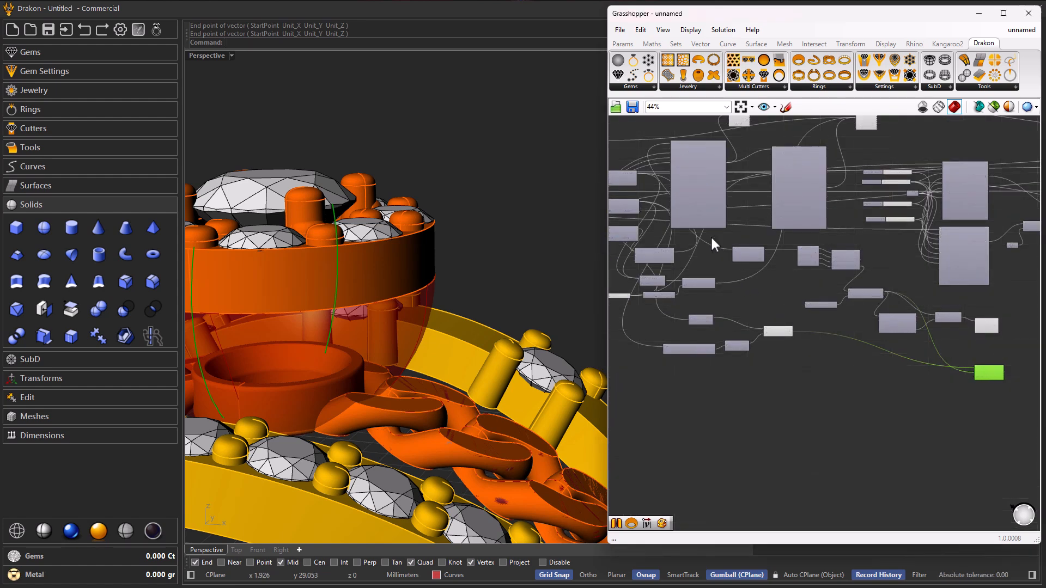
scroll(711, 234, up, 2)
click(699, 160)
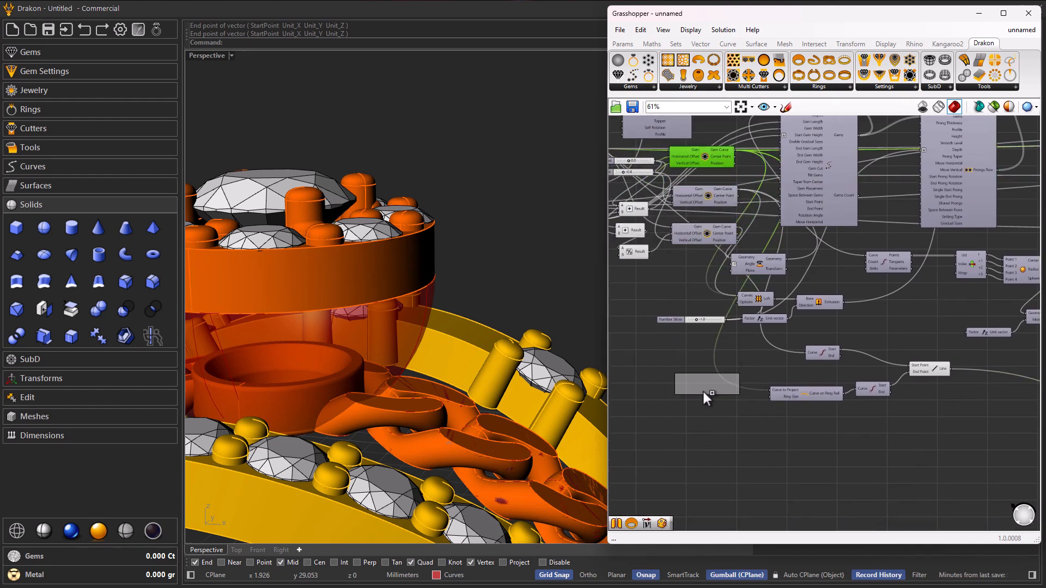
drag(690, 408, 693, 412)
scroll(693, 413, up, 5)
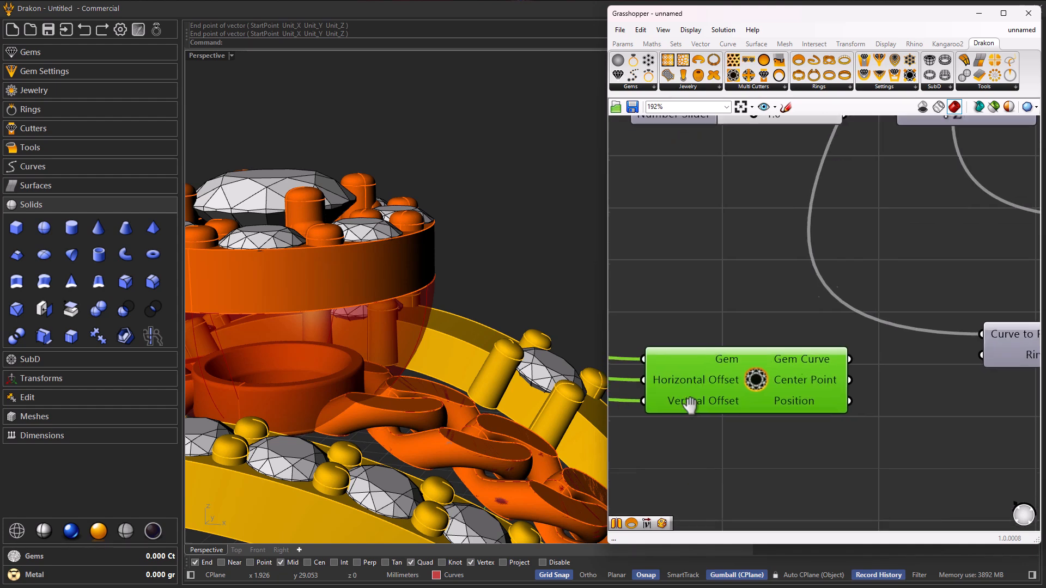
Add an expression to the Horizontal Offset input of the copied gem curve component
right_drag(745, 373, 754, 362)
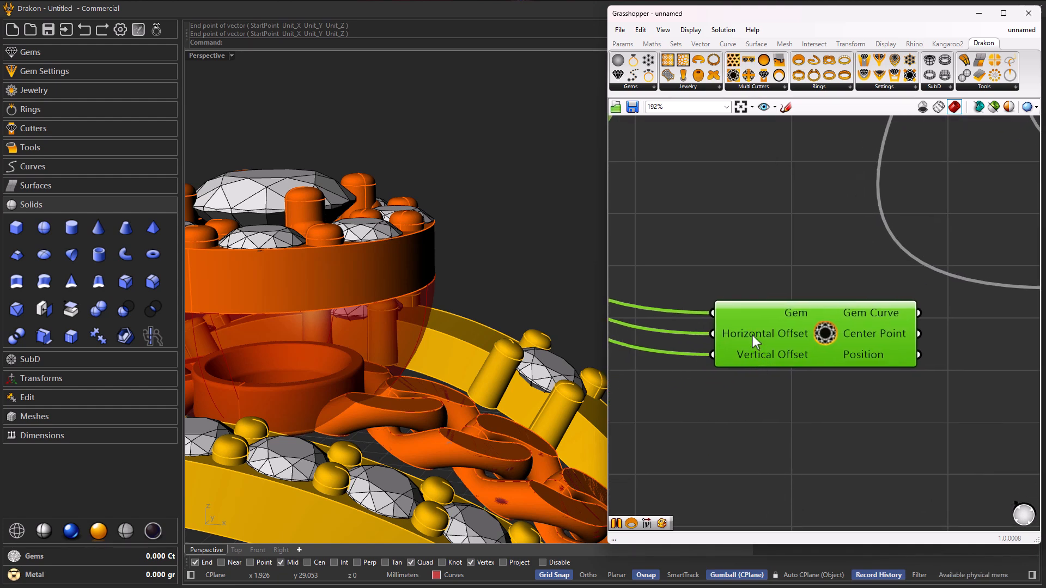
right_click(753, 335)
mouse_move(771, 358)
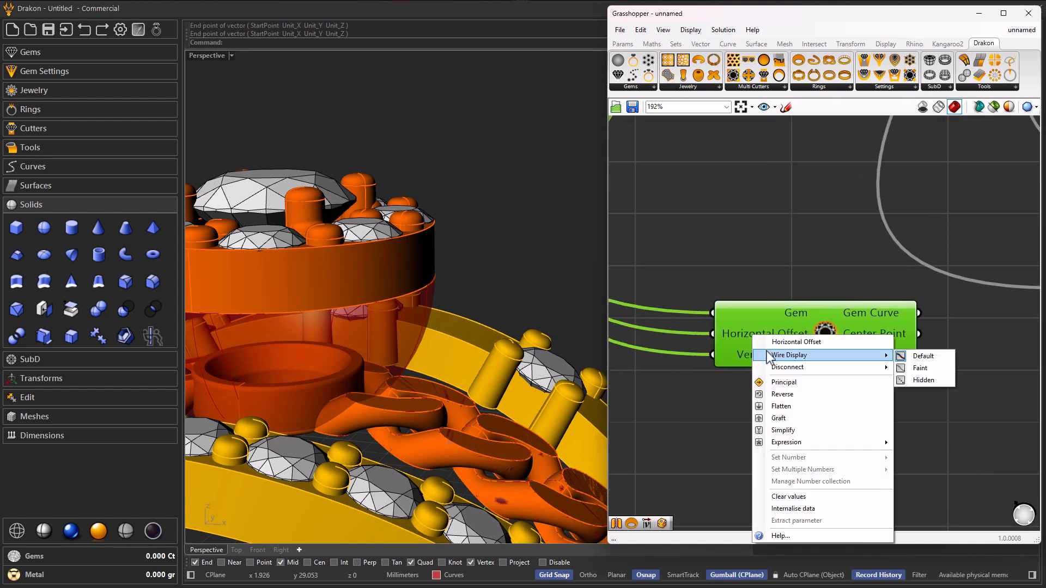
mouse_move(796, 448)
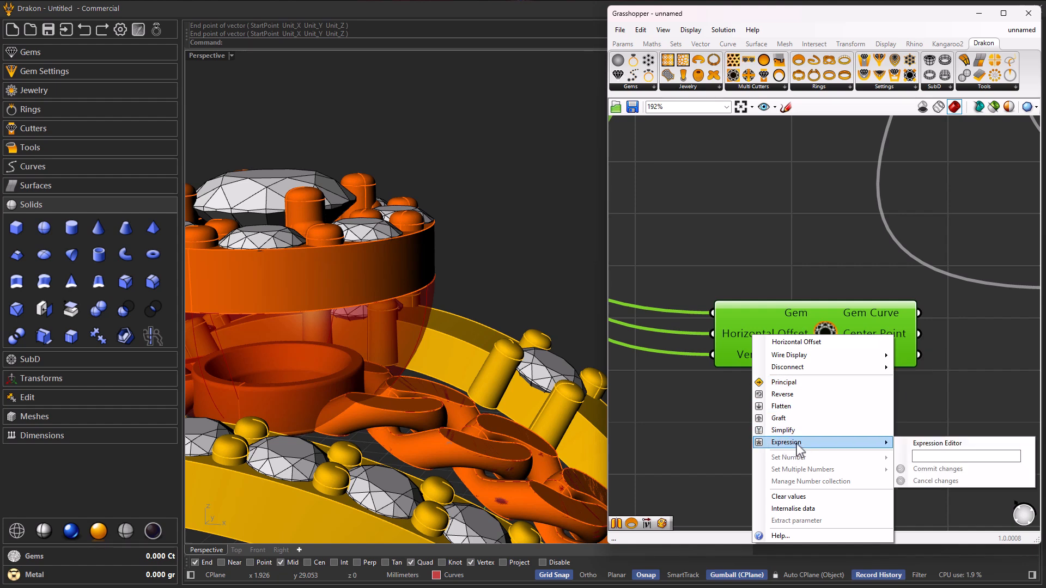
click(920, 458)
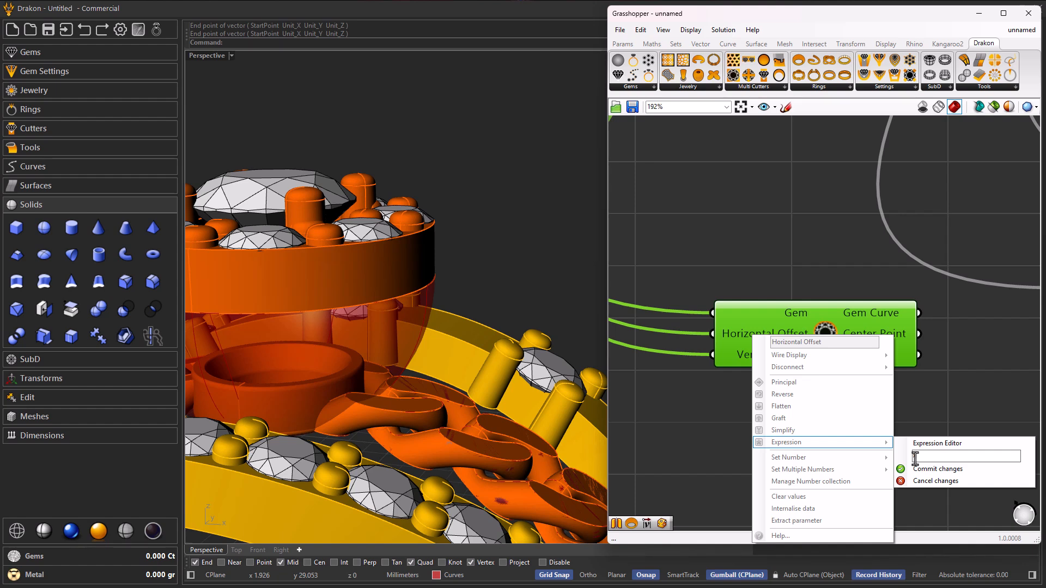
key(Return)
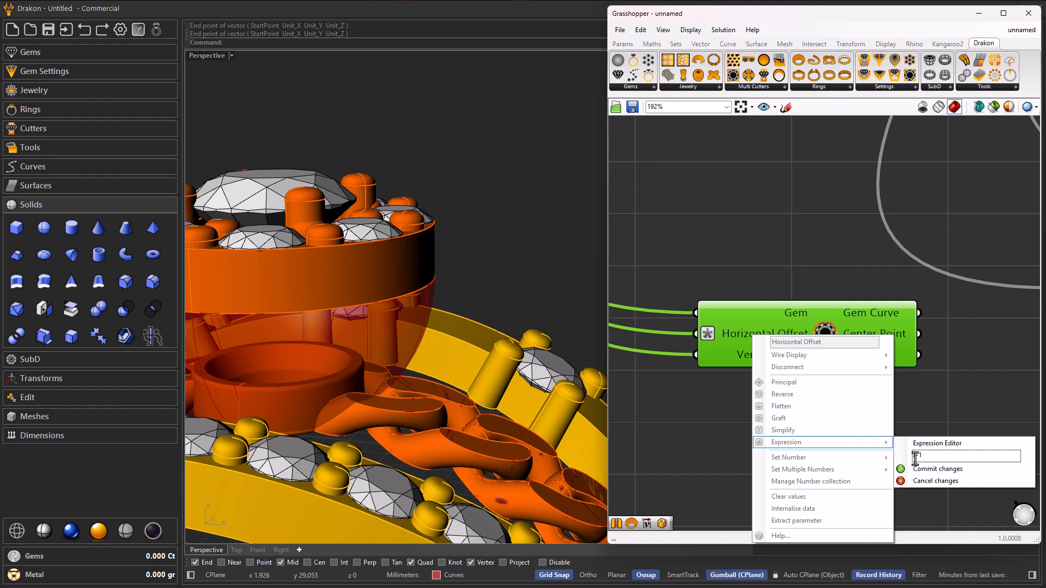
click(936, 469)
Connect the copied component's Gem Curve output to the Curve to Project input of the ring rail component
scroll(718, 411, down, 5)
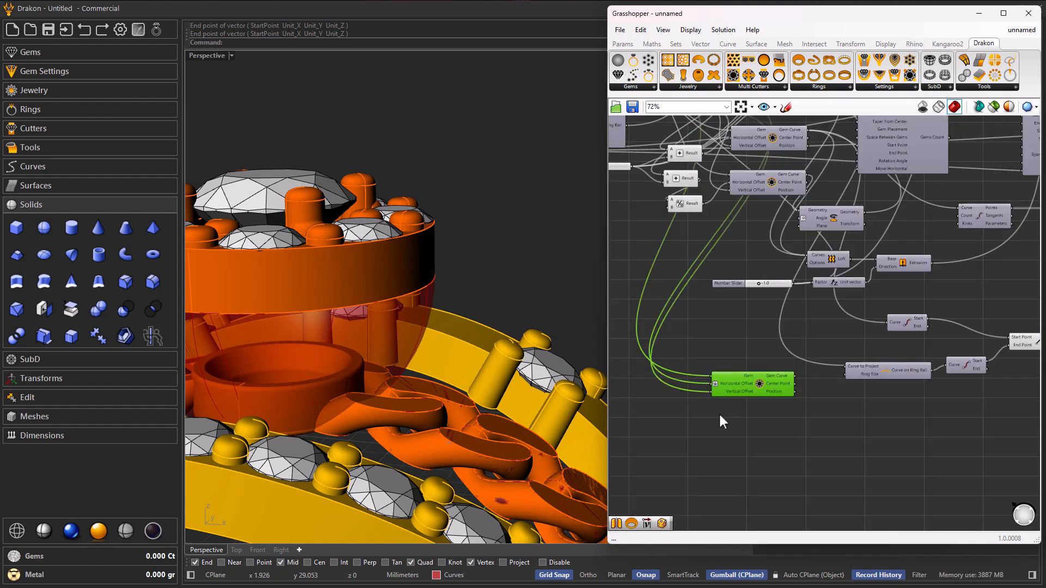
scroll(814, 376, up, 3)
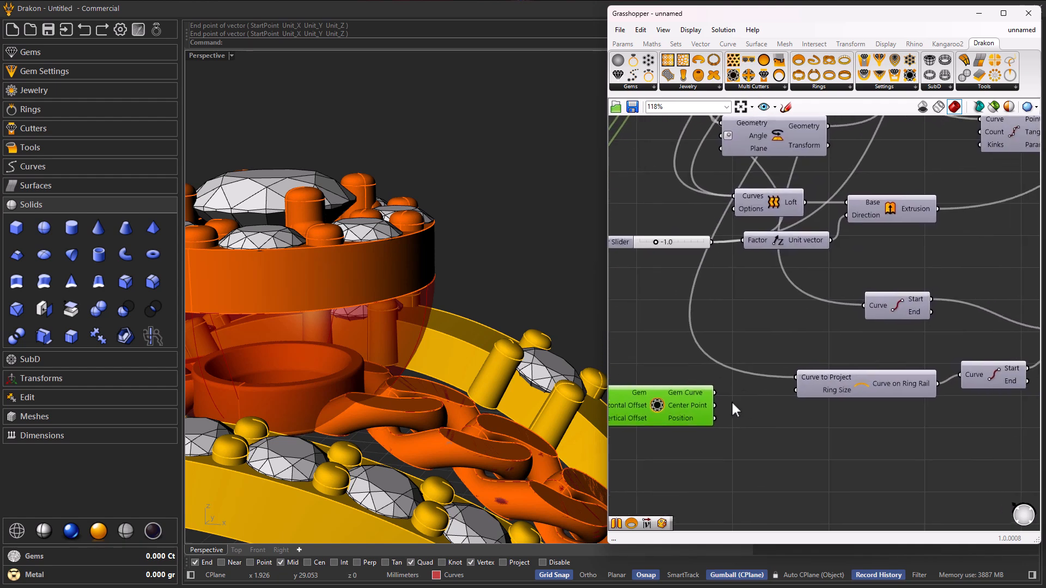
drag(714, 392, 796, 377)
Compare List Item's Item and Move's Geometry as Project's Brep source, keeping List Item's Item connected
scroll(679, 410, down, 5)
click(995, 422)
scroll(997, 426, up, 5)
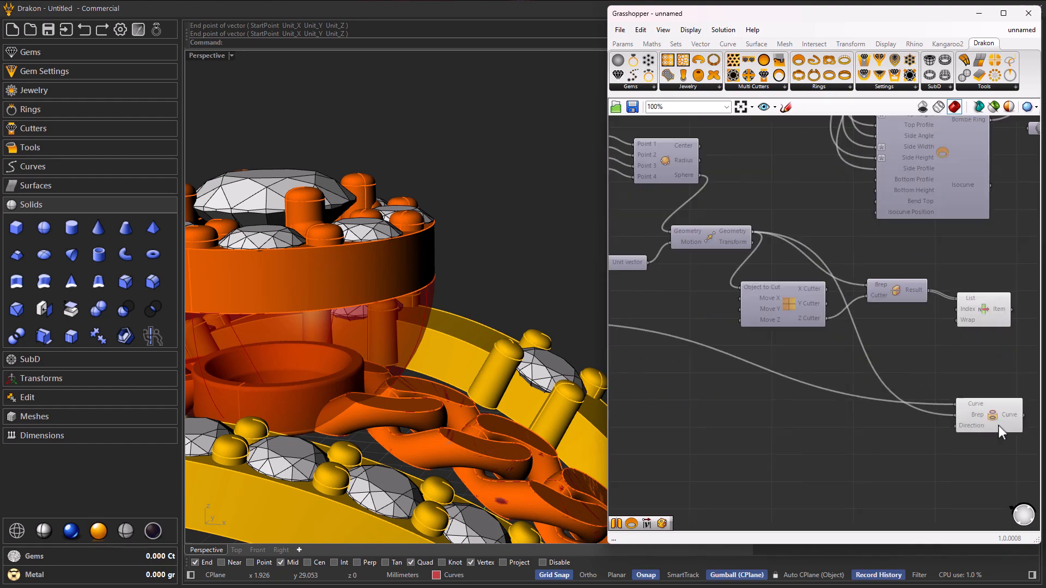
scroll(542, 391, down, 7)
right_drag(466, 421, 398, 404)
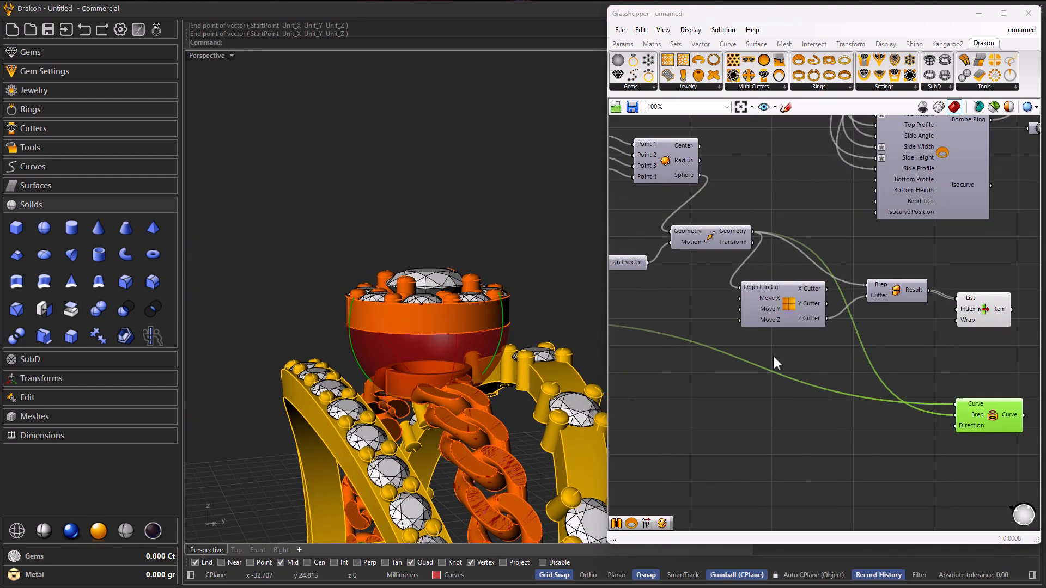
drag(1012, 309, 954, 415)
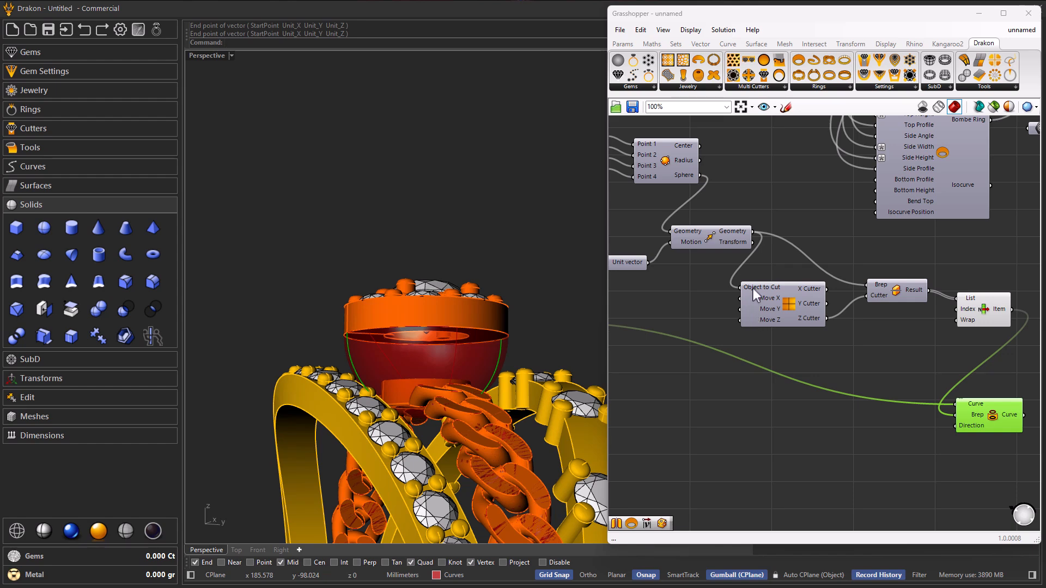
drag(752, 231, 951, 414)
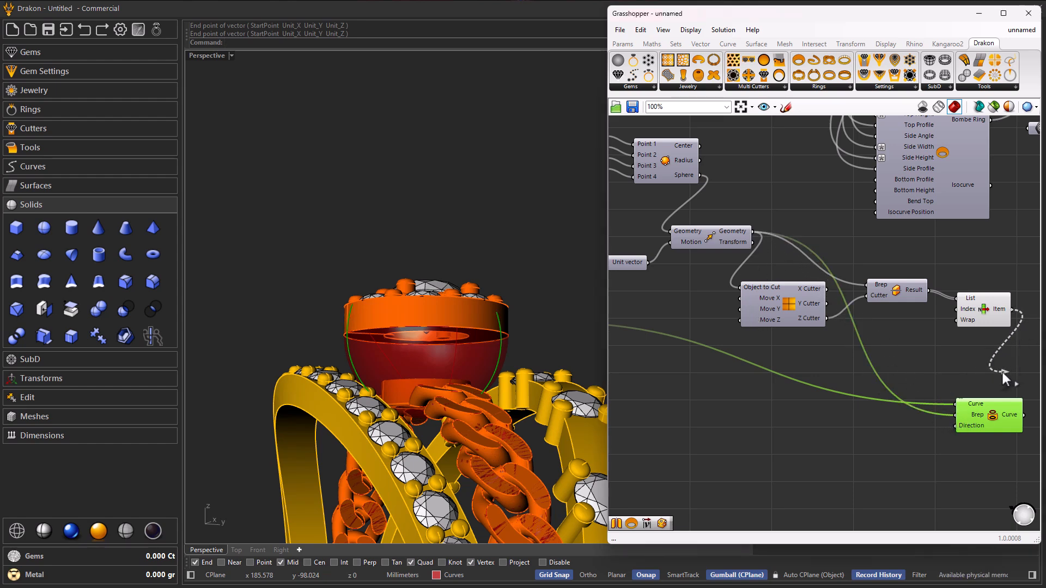
Move the copied gem curve component slightly up toward the level of the Curve on Ring Rail component
scroll(951, 412, down, 5)
scroll(813, 392, up, 4)
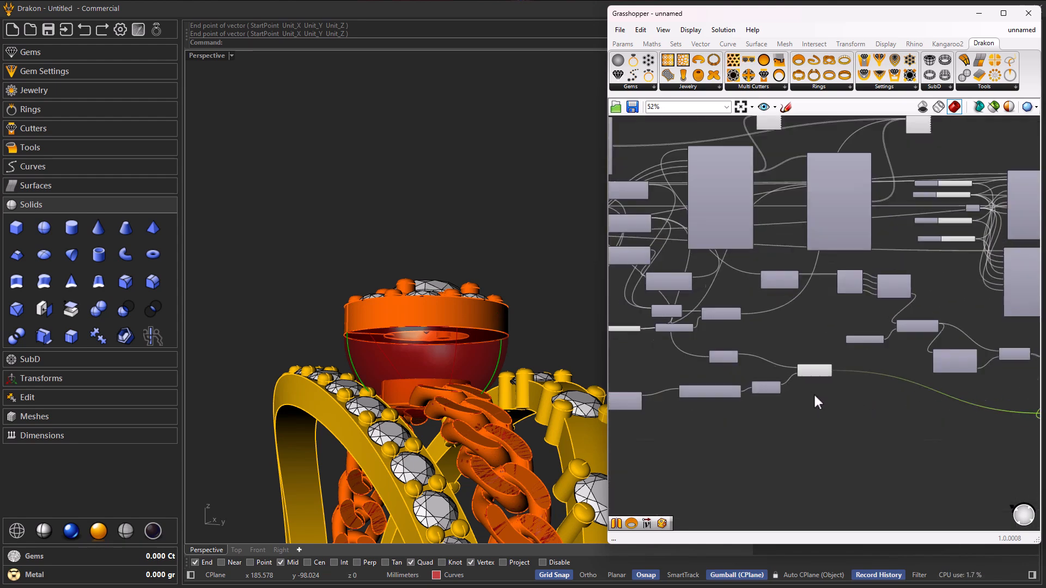
right_drag(727, 377, 785, 357)
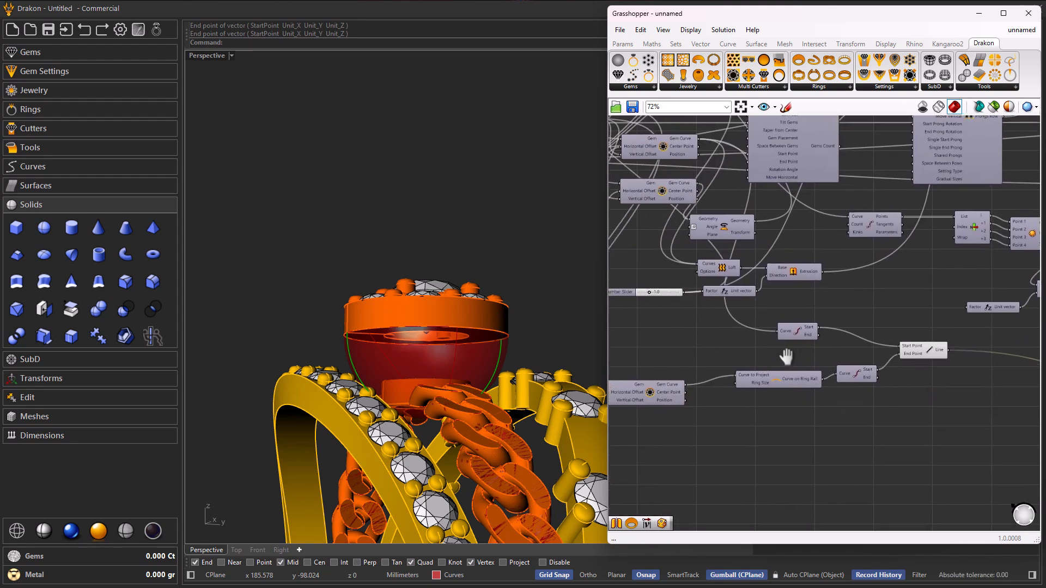
scroll(672, 384, up, 2)
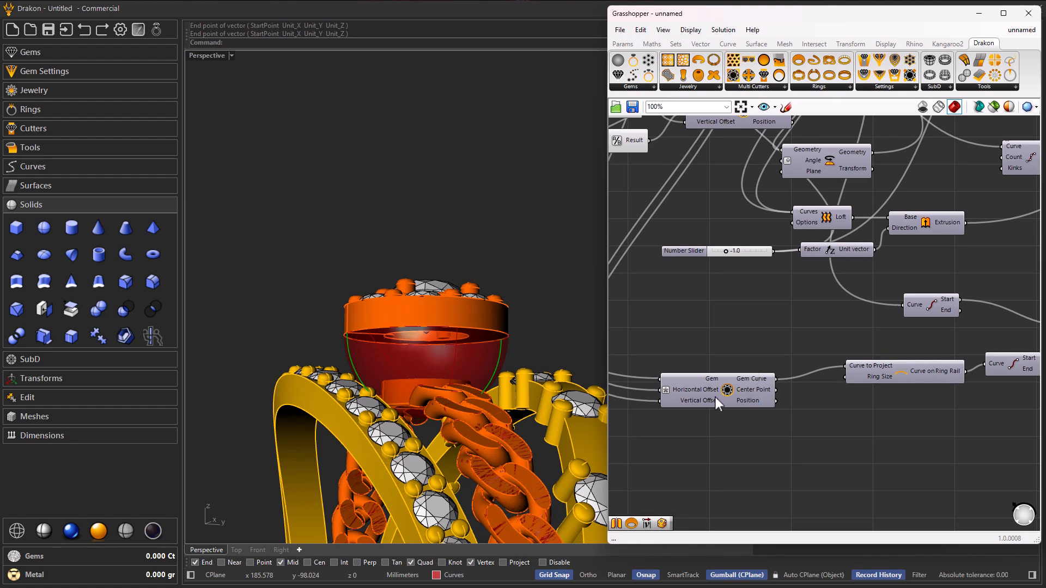
click(724, 392)
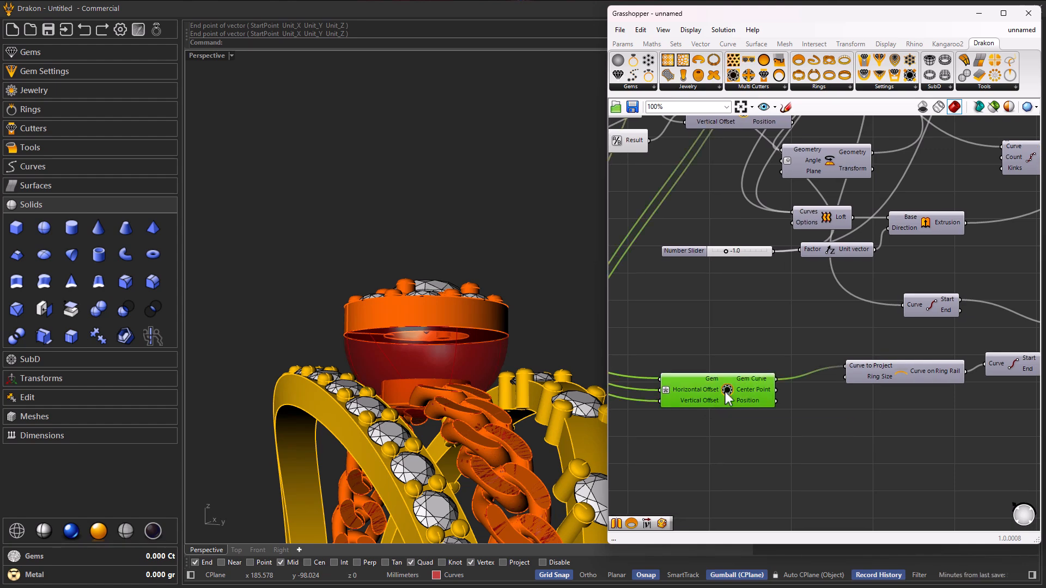
drag(723, 394, 721, 385)
Examine the Curve on Ring Rail output and the Line running from the ring head down to the rail
click(899, 377)
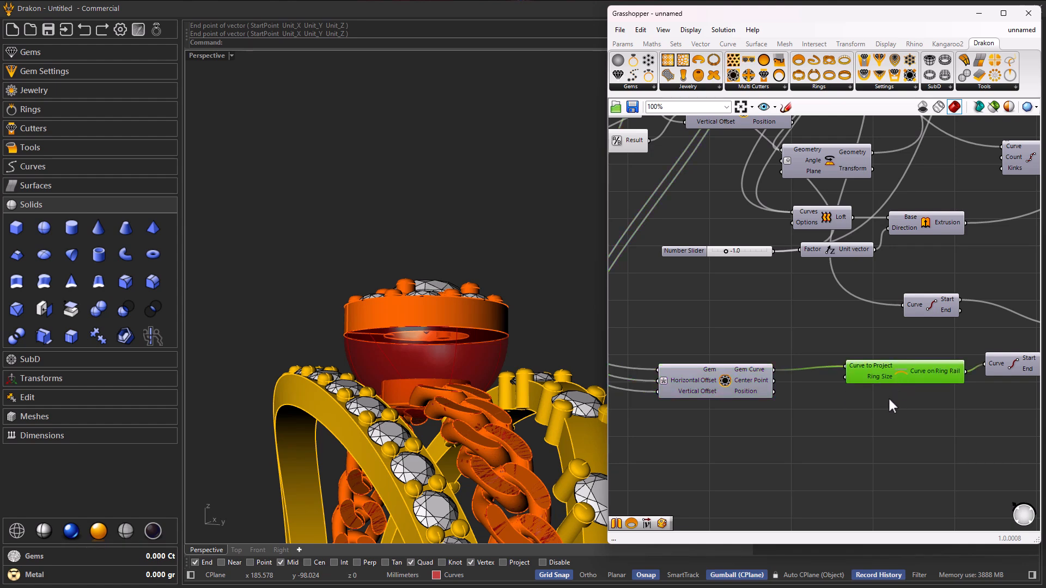
right_drag(888, 396, 805, 406)
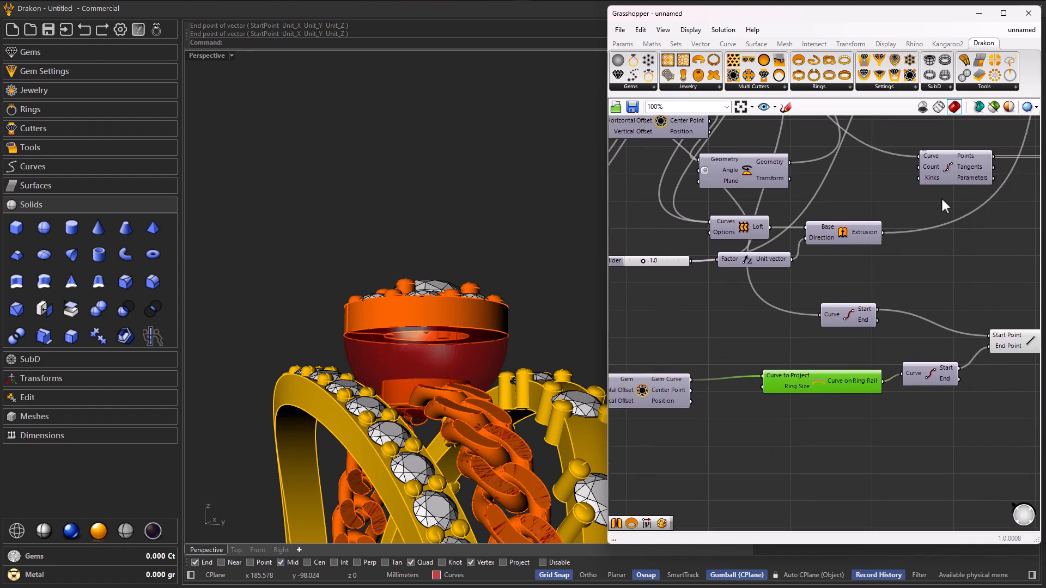
right_drag(508, 363, 514, 406)
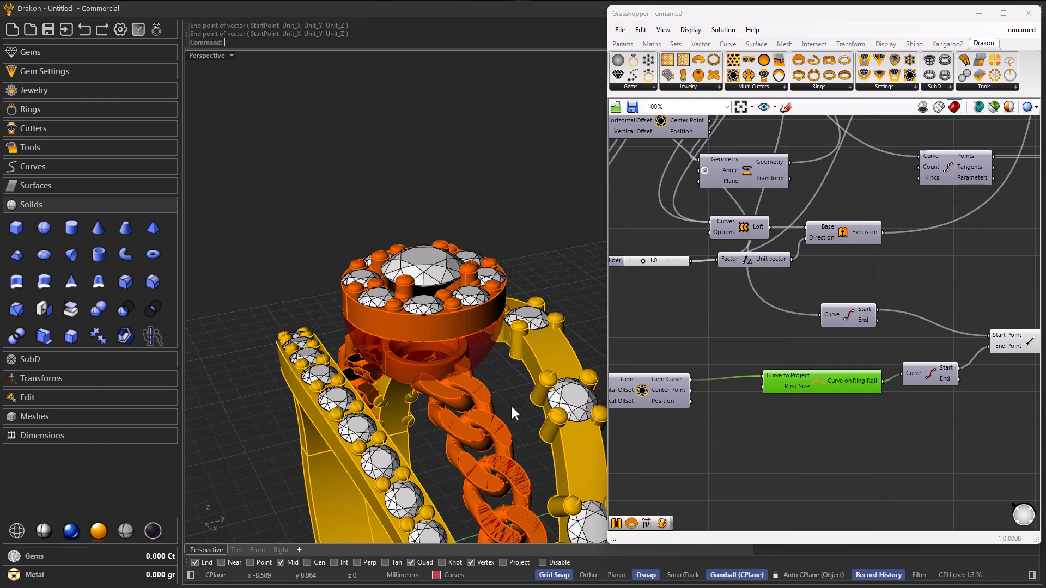
scroll(544, 401, down, 7)
right_drag(956, 365, 896, 368)
click(969, 349)
right_drag(458, 417, 420, 367)
scroll(481, 391, up, 6)
scroll(692, 370, down, 5)
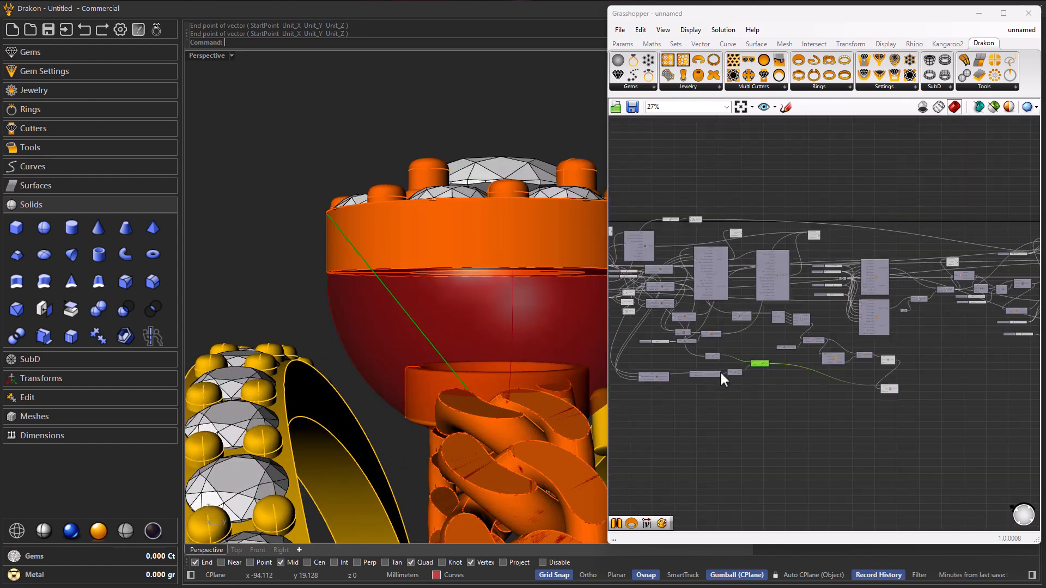
Set Project's Direction input to a vector along the X axis and inspect the projected curves on the dome
scroll(860, 371, up, 5)
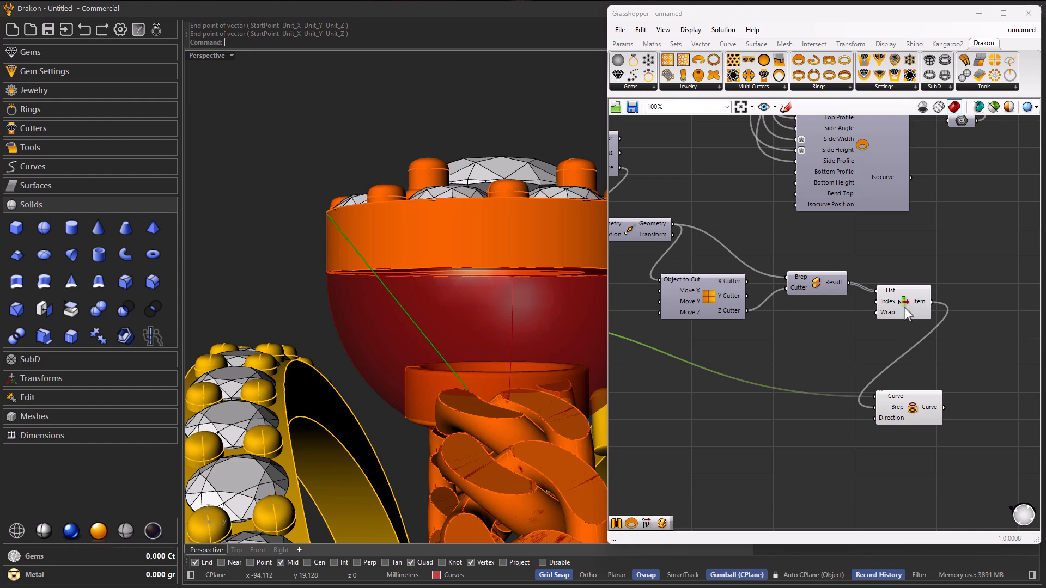
click(908, 403)
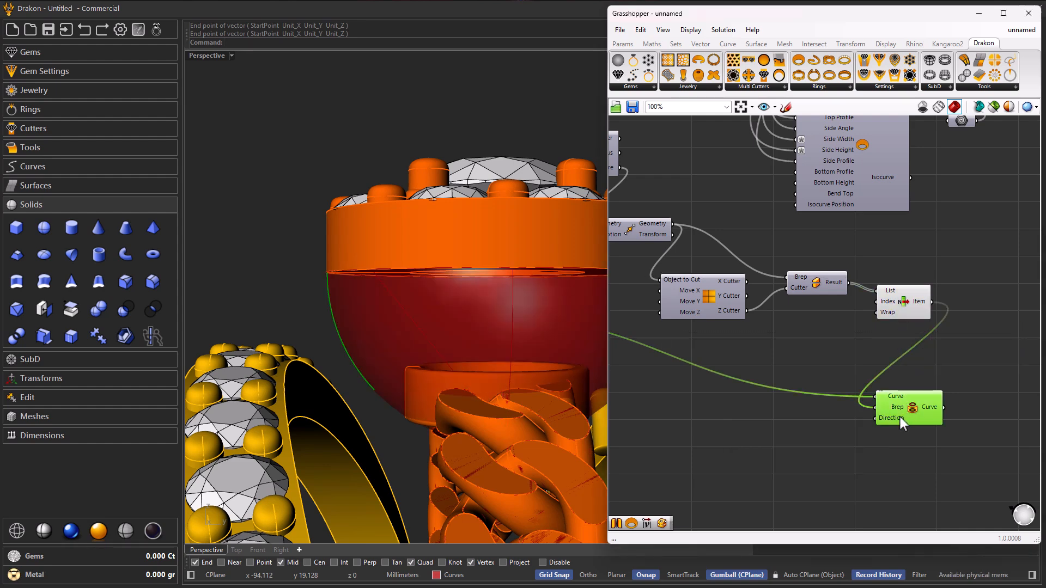
right_click(896, 418)
click(939, 502)
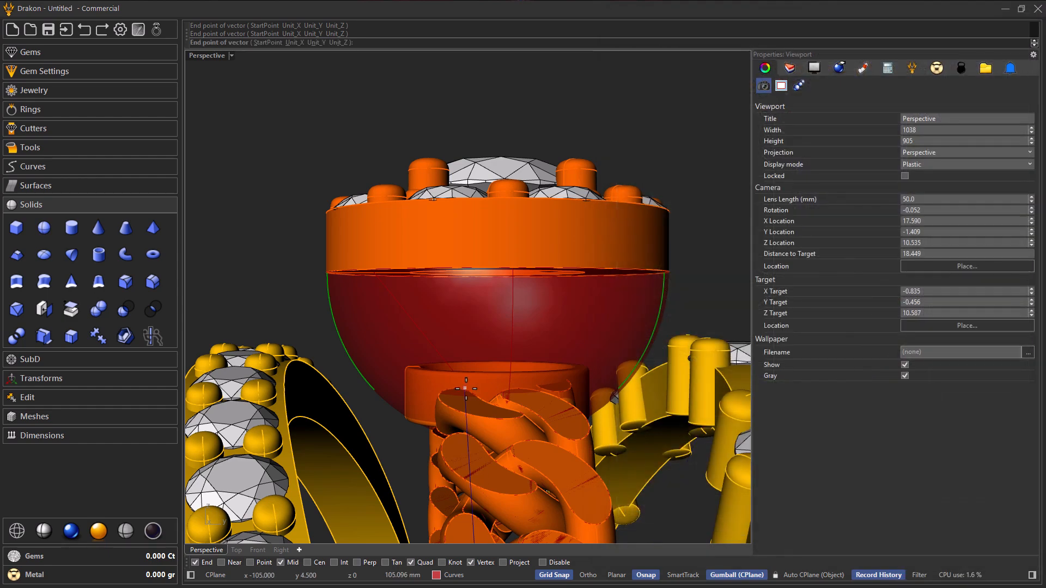
scroll(410, 383, down, 5)
scroll(410, 383, down, 5)
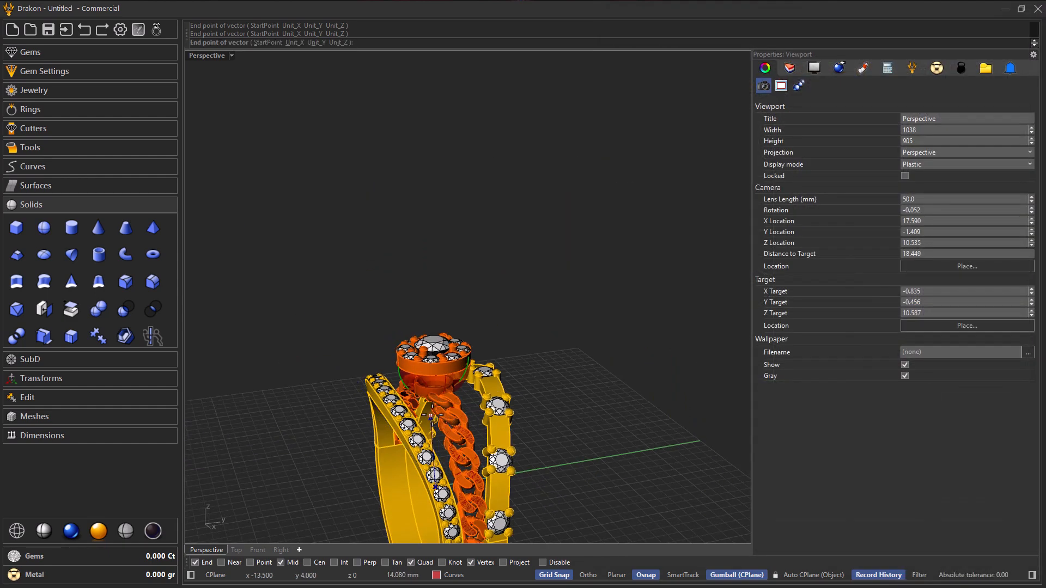
scroll(445, 414, up, 8)
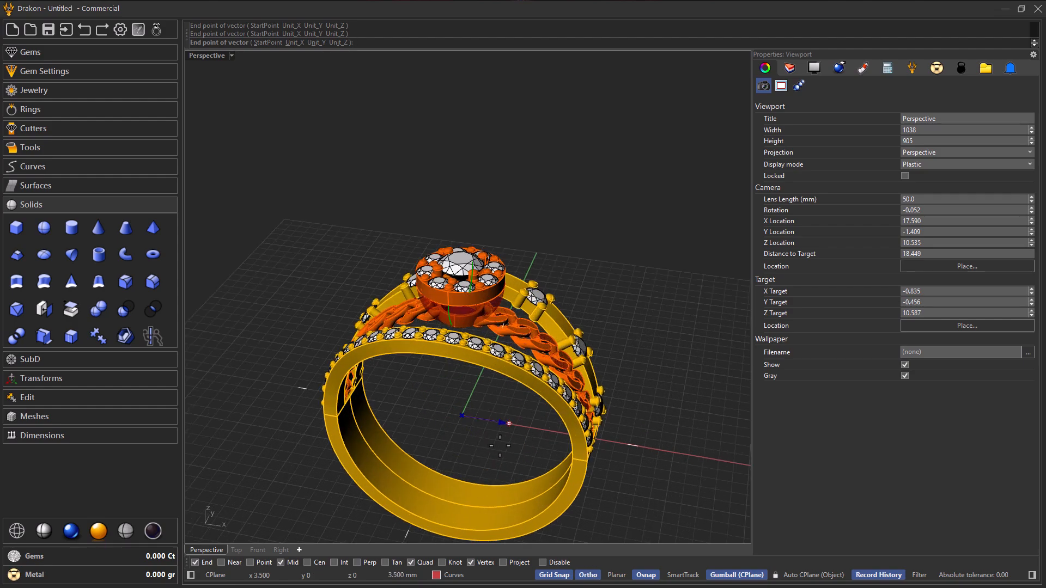
shift+click(500, 445)
right_drag(499, 443, 567, 376)
scroll(567, 376, up, 5)
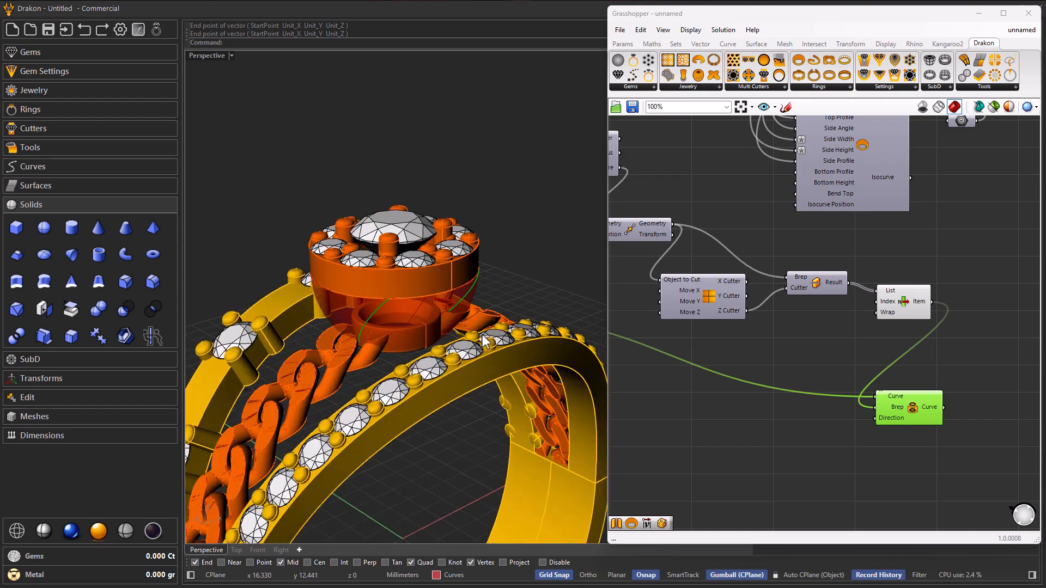
right_drag(514, 344, 378, 385)
scroll(751, 398, down, 5)
scroll(812, 404, up, 4)
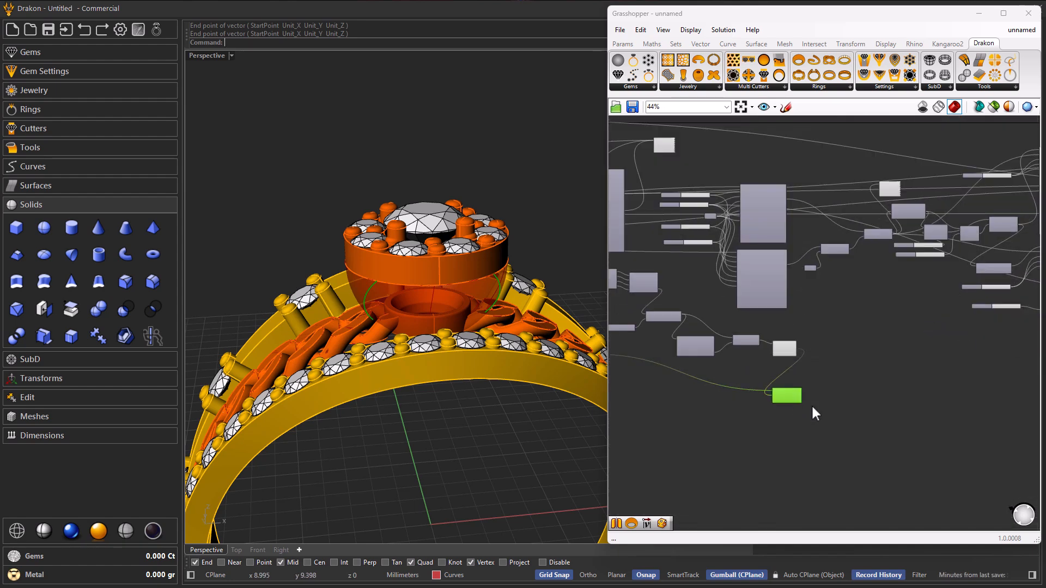
Add a List Item component fed by Project's Curve output and check the single projected curve on the dome
click(818, 405)
scroll(790, 410, up, 5)
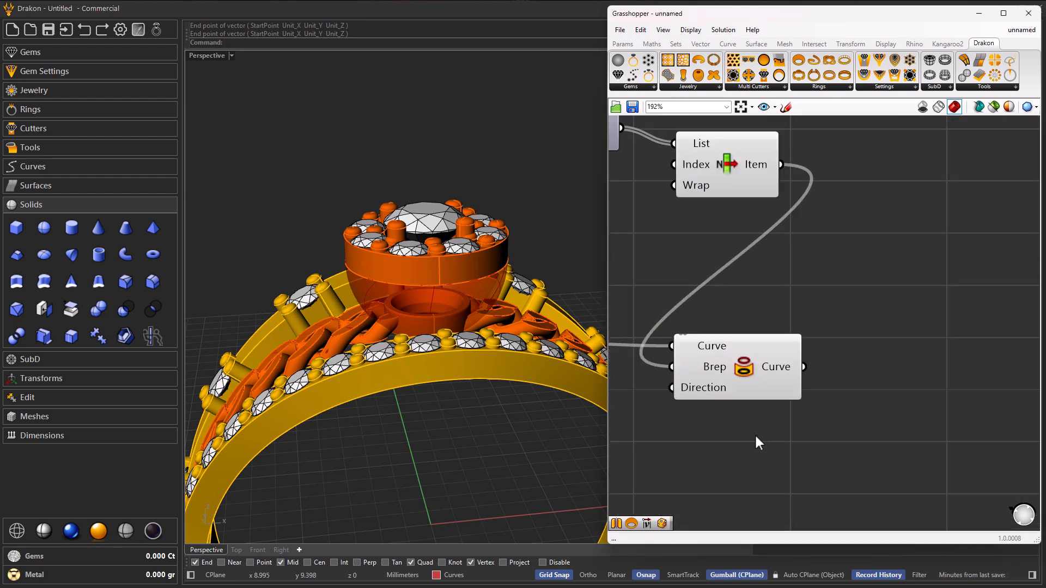
click(771, 370)
click(868, 394)
double_click(868, 393)
text(list)
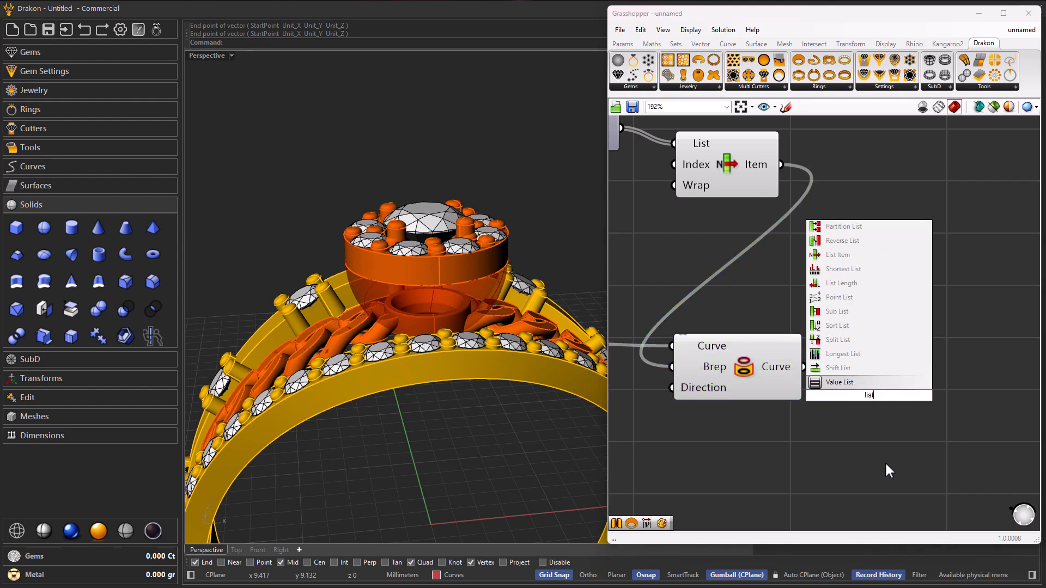
click(838, 254)
drag(888, 404, 932, 391)
drag(803, 367, 872, 355)
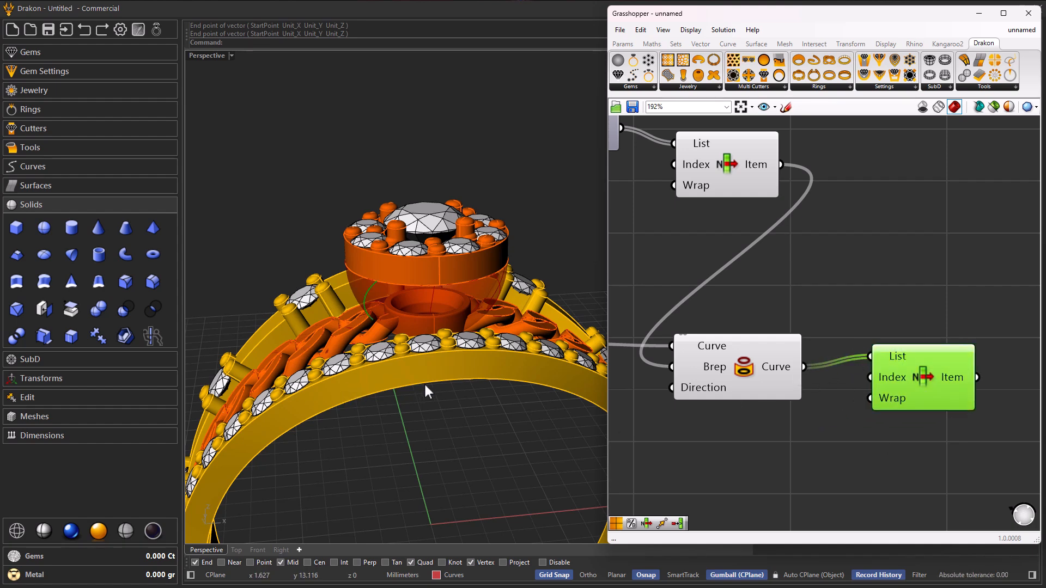
right_drag(421, 382, 430, 377)
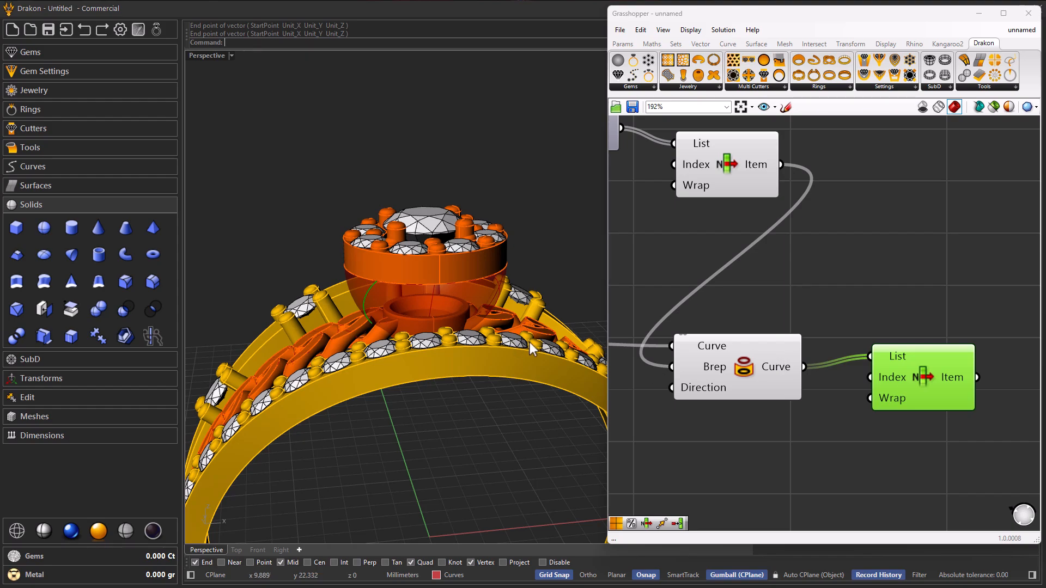
right_drag(518, 365, 401, 411)
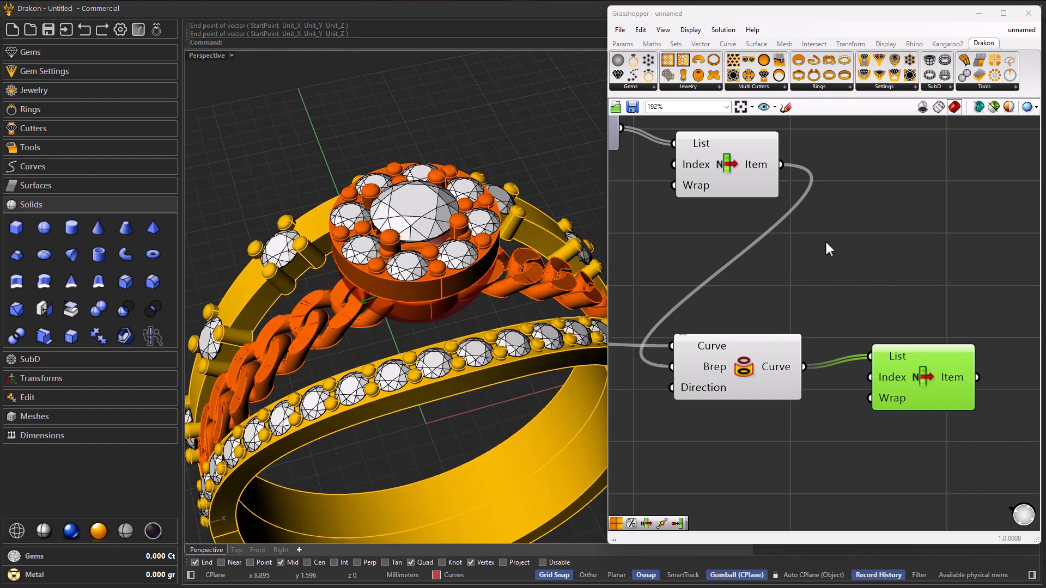
Add an Offset Surface component and feed its Surface input from the dome's List Item output
double_click(877, 259)
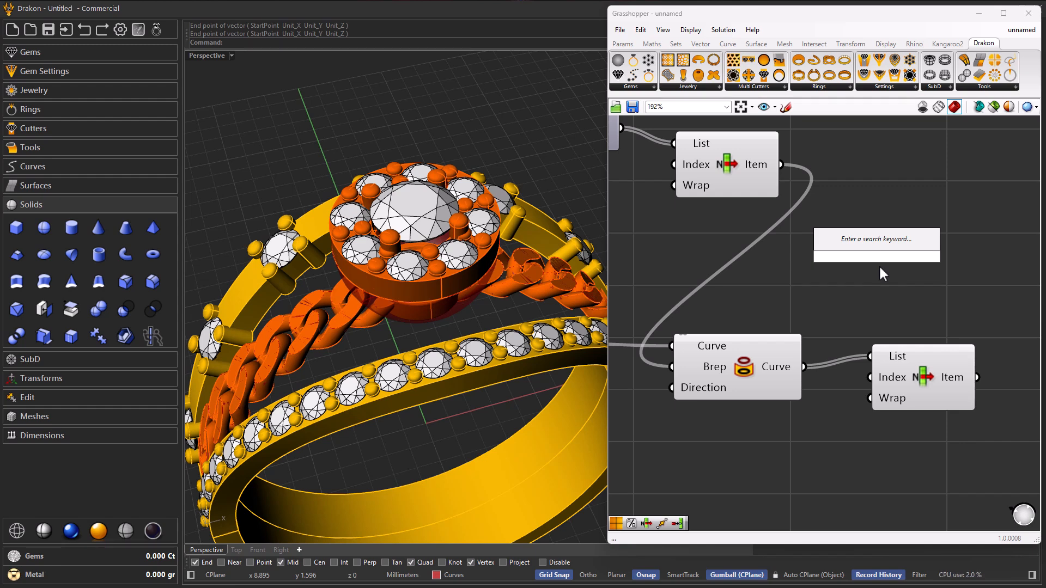
text(off)
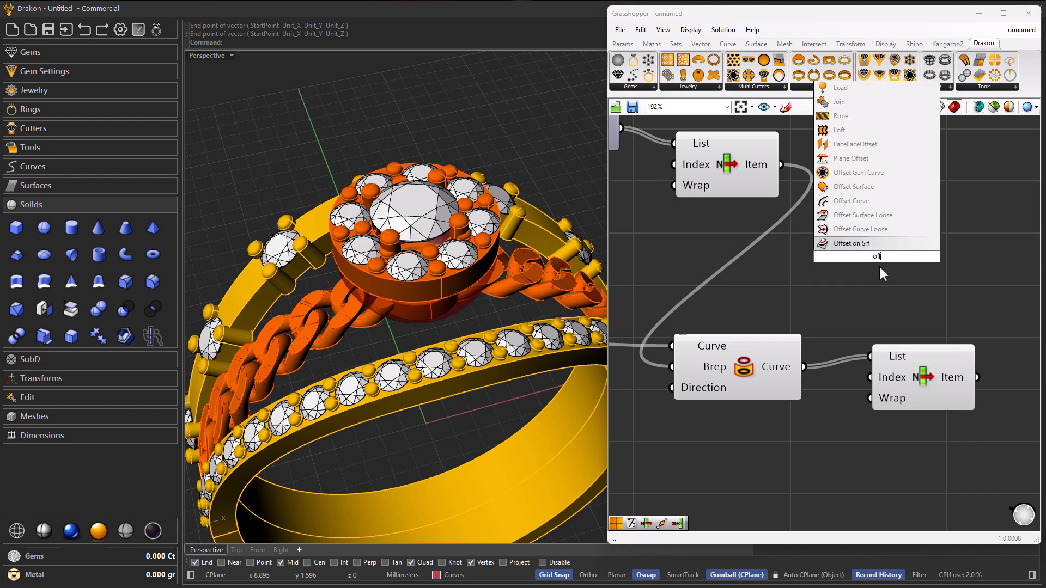
click(867, 189)
drag(818, 201, 810, 236)
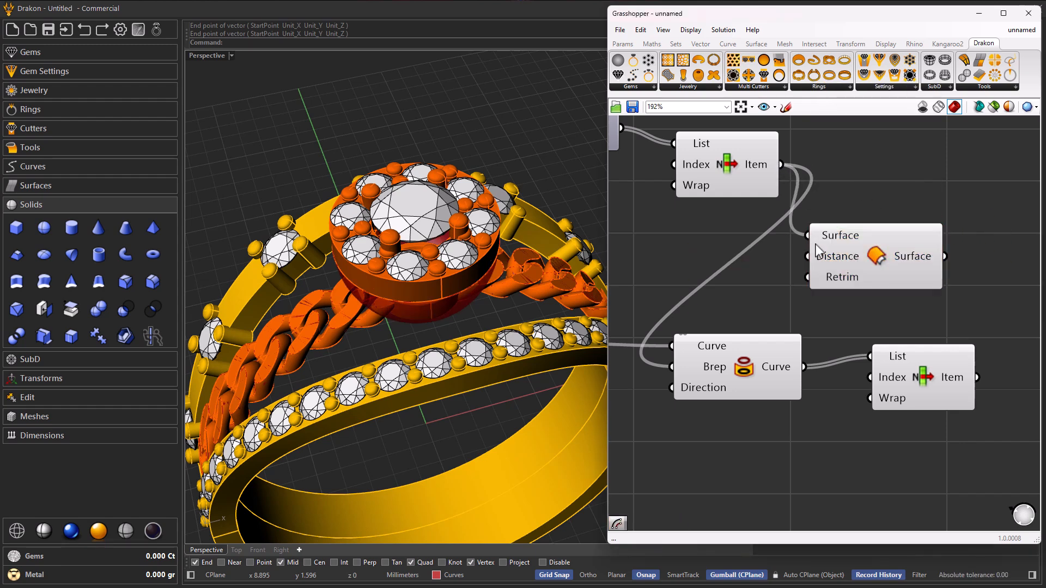
Set the Offset Surface component's Distance to -0.6
click(842, 257)
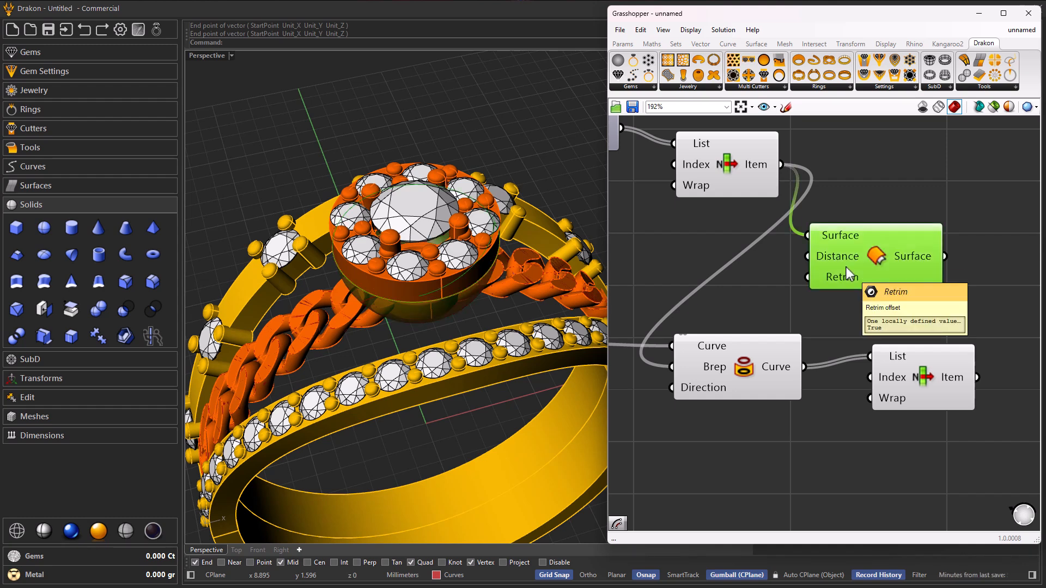
right_click(843, 254)
mouse_move(899, 361)
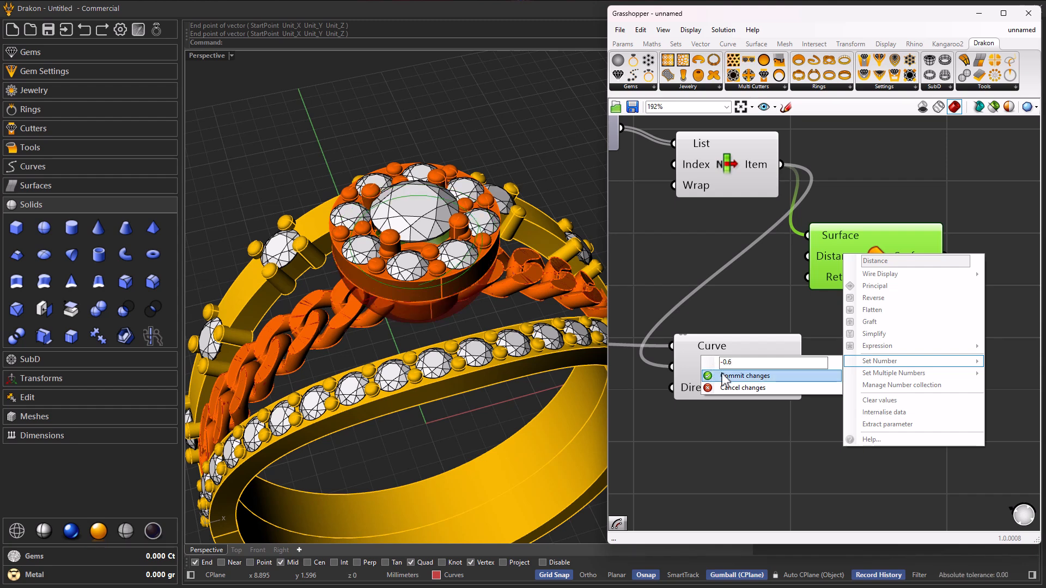
click(719, 376)
Place Offset Surface between List Item and Project, connect its Surface output to Project's Brep, and inspect the projected curve
scroll(746, 425, down, 4)
drag(803, 348, 722, 350)
scroll(731, 367, up, 3)
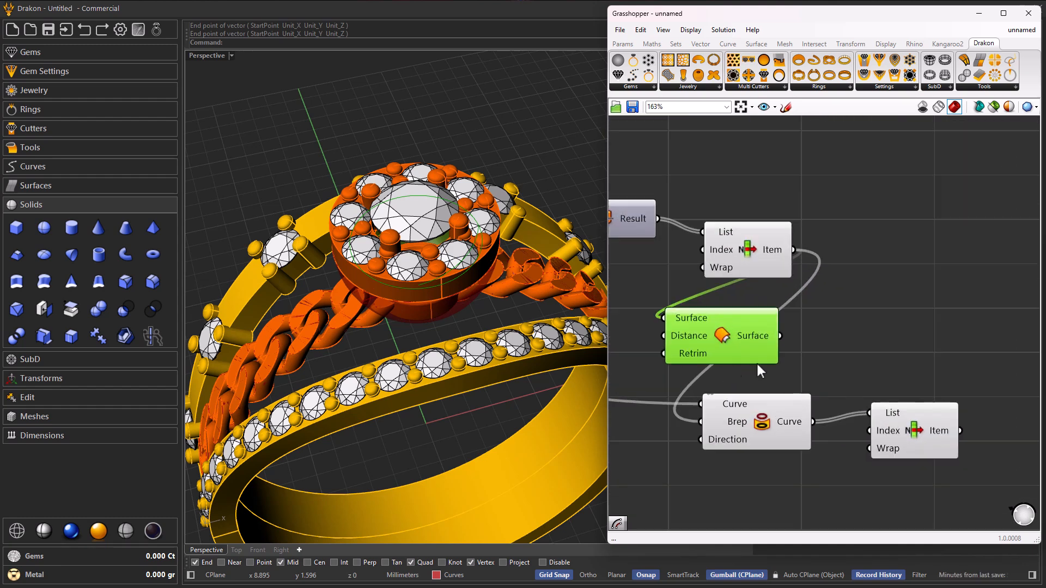
drag(784, 335, 699, 422)
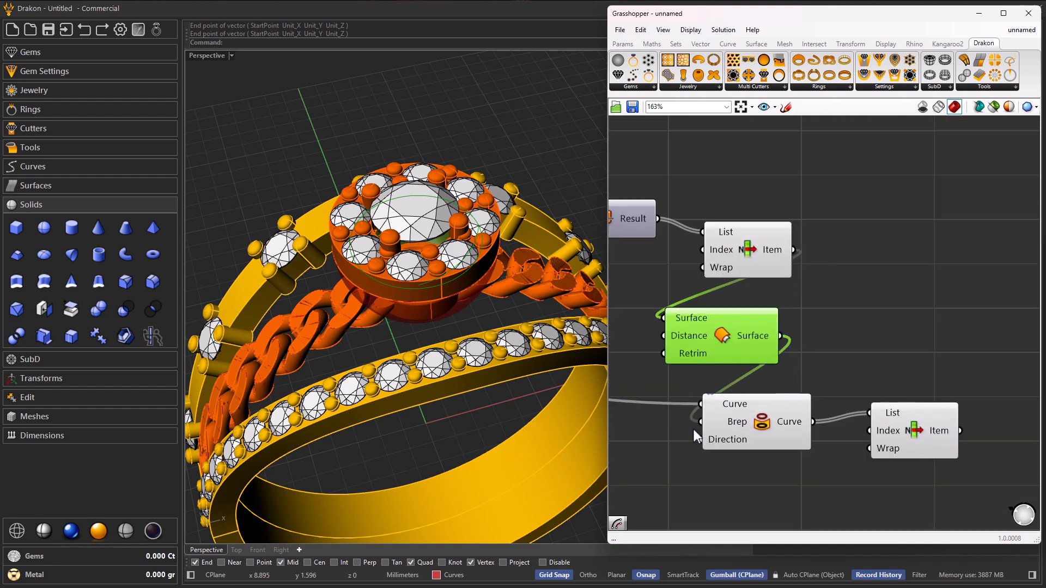
click(909, 437)
right_drag(417, 362, 381, 234)
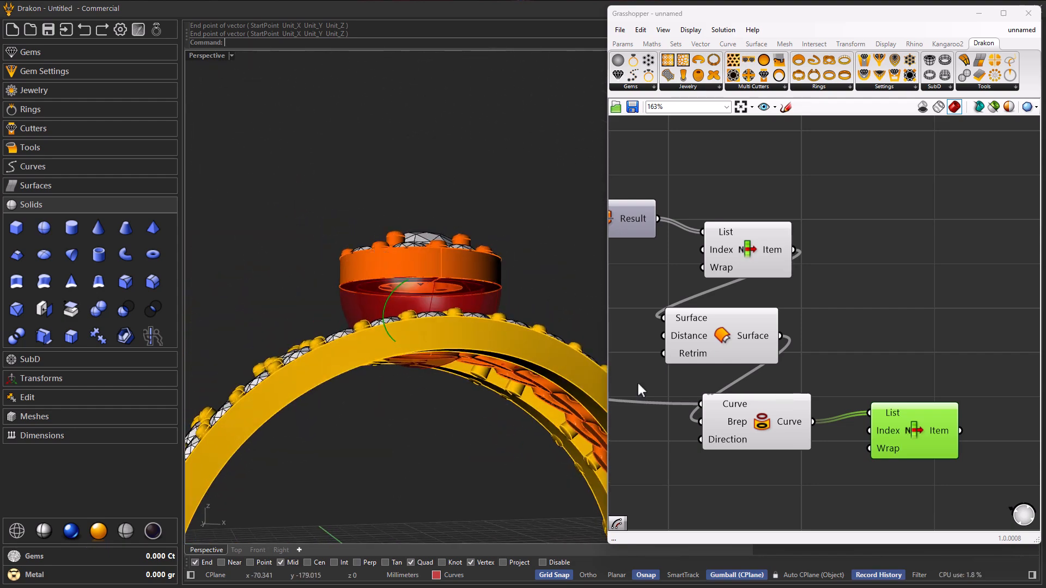
Set the Offset Surface component's Distance to -0.4 and check the curve from above
right_click(680, 335)
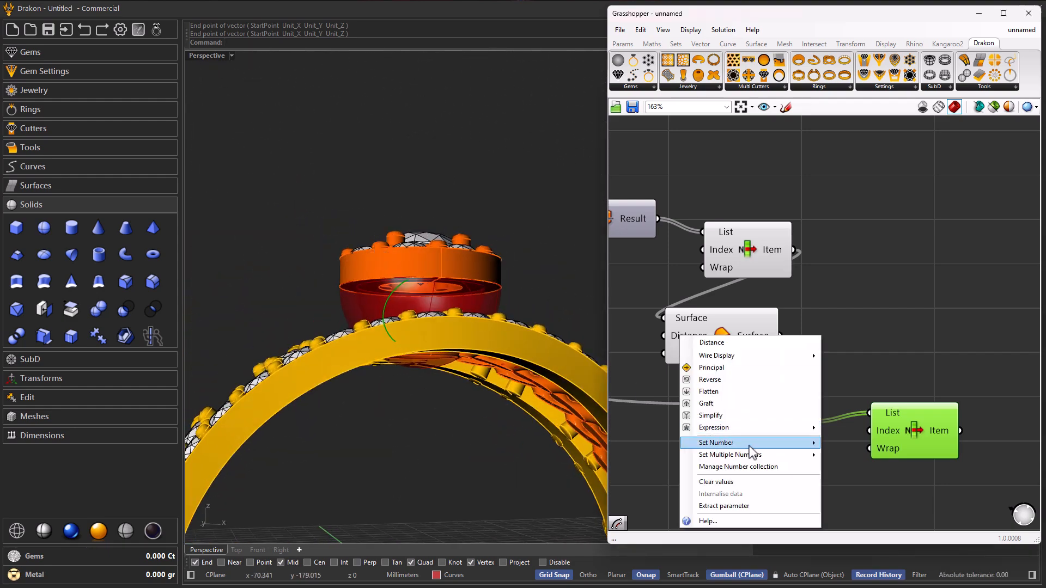
mouse_move(750, 451)
click(855, 446)
key(BackSpace)
text(4)
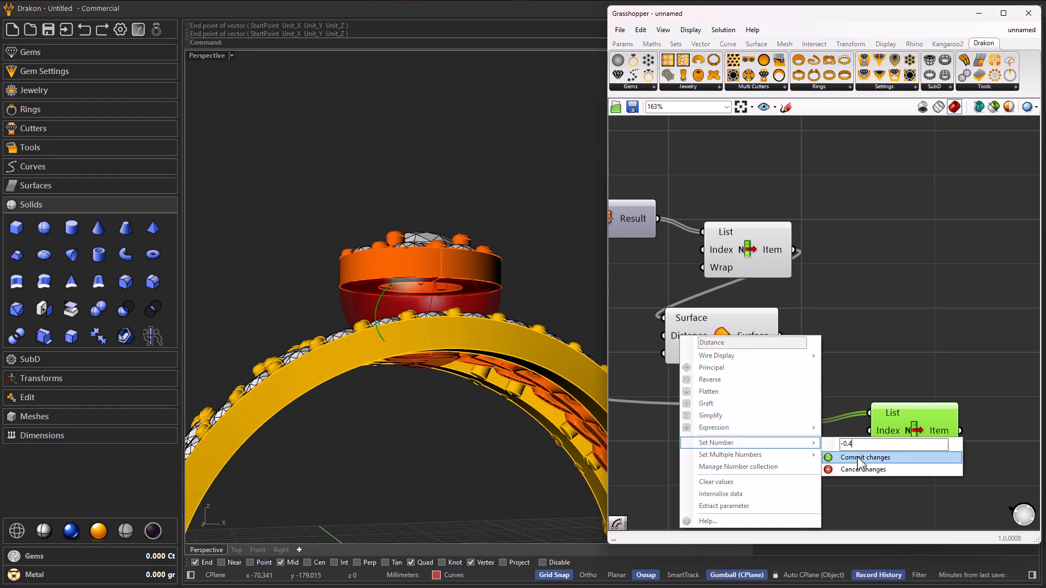
click(861, 458)
right_drag(431, 312, 450, 390)
Turn off the preview of the dome split, its List Item, Offset Surface, the Line and the Project components
scroll(862, 305, down, 3)
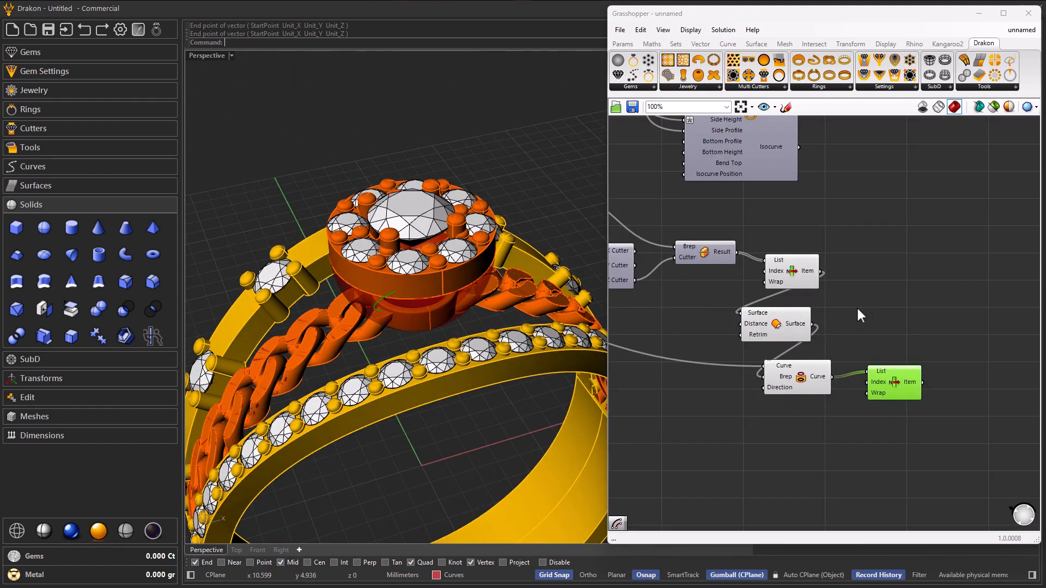
scroll(832, 336, down, 3)
drag(887, 327, 844, 314)
scroll(844, 315, down, 3)
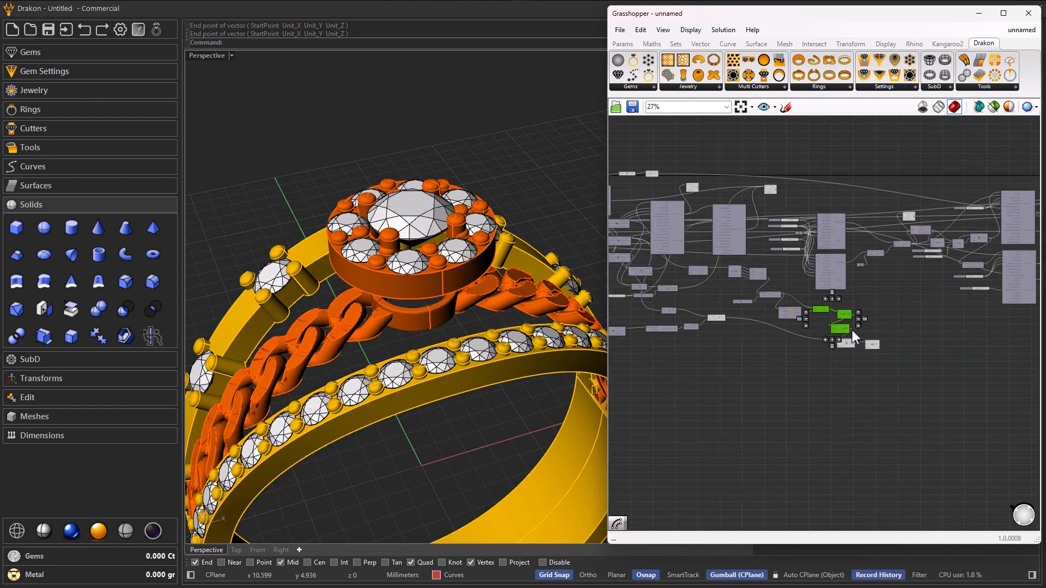
scroll(711, 314, up, 5)
click(727, 325)
middle_click(728, 324)
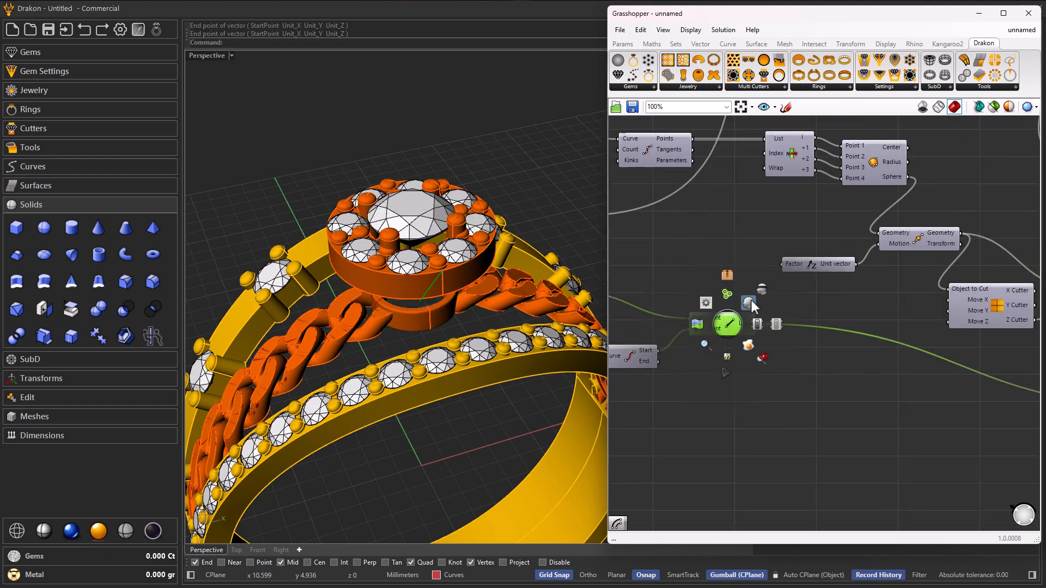
right_drag(303, 364, 308, 300)
scroll(823, 339, down, 5)
scroll(812, 335, up, 5)
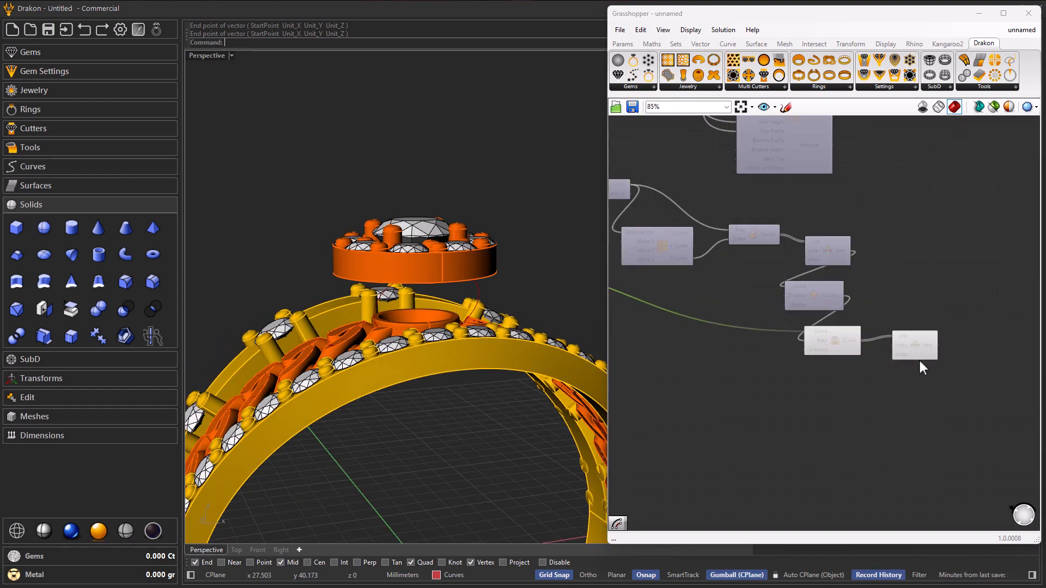
middle_click(825, 344)
right_drag(875, 399, 643, 395)
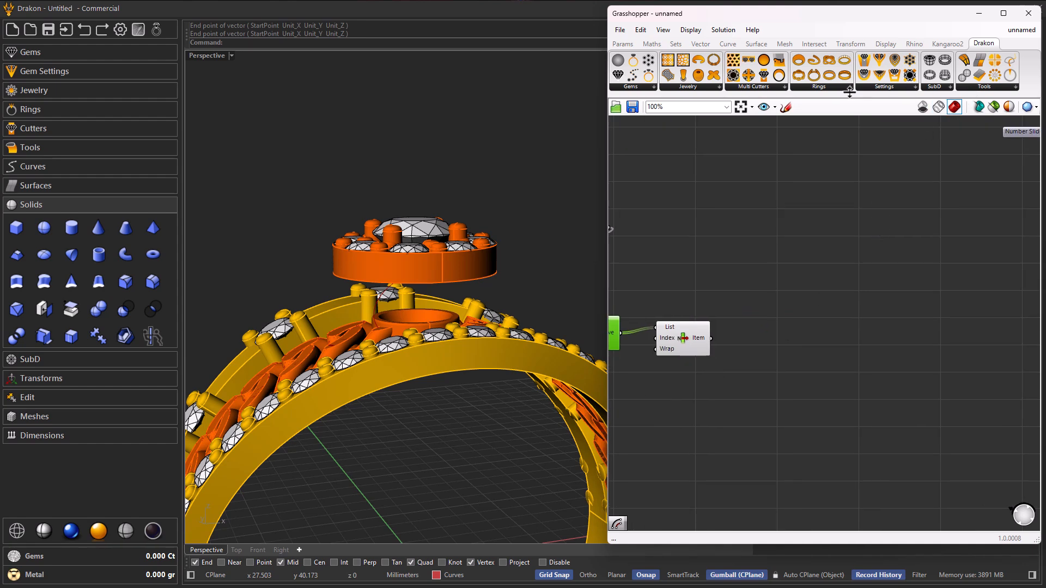
Add a Metal on Curve component and connect the projected curve's List Item output to its Curve input
click(698, 87)
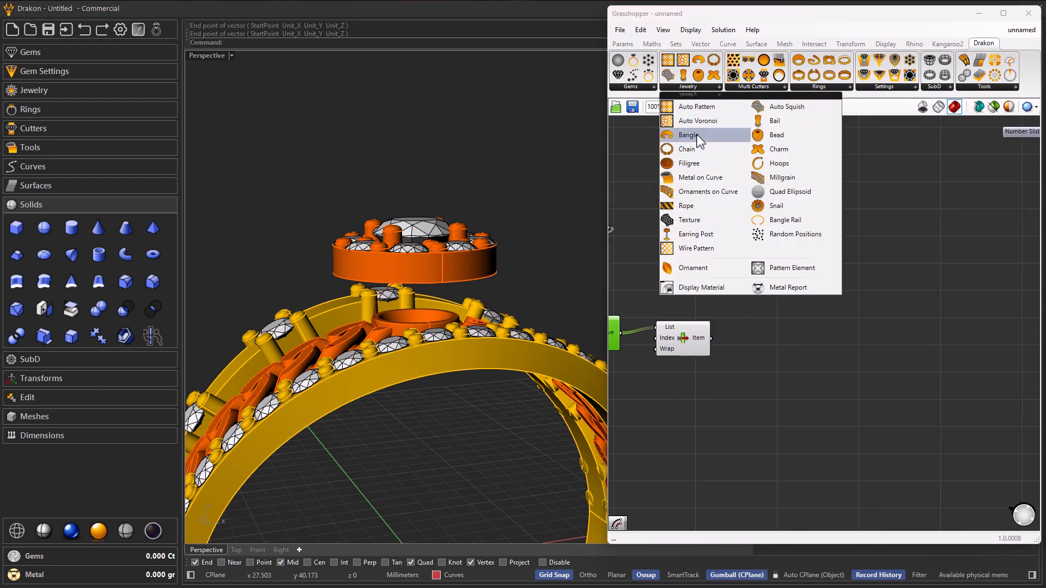
click(691, 178)
click(783, 356)
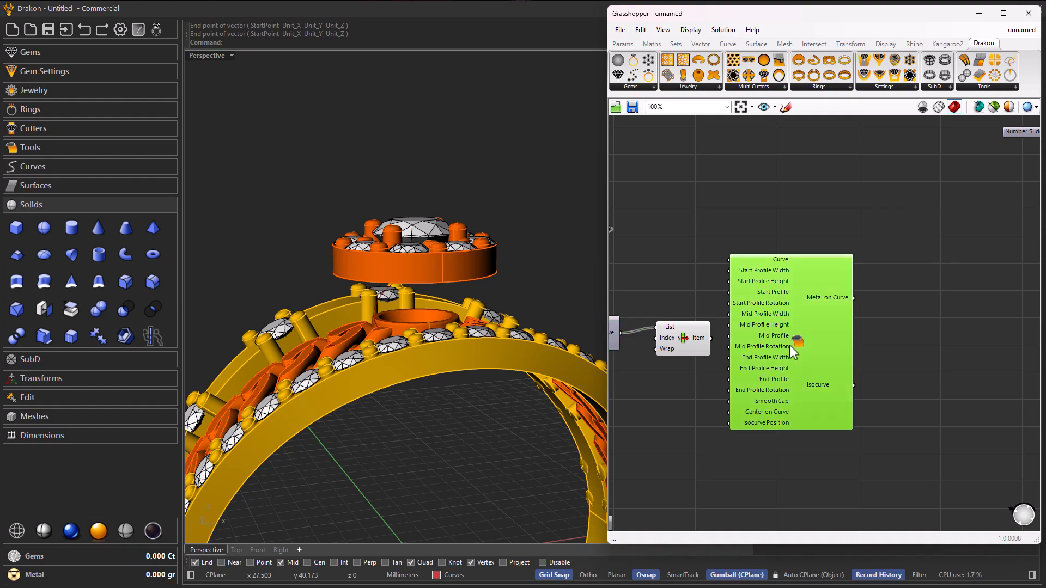
scroll(719, 326, up, 2)
drag(705, 348, 820, 209)
right_drag(451, 332, 504, 337)
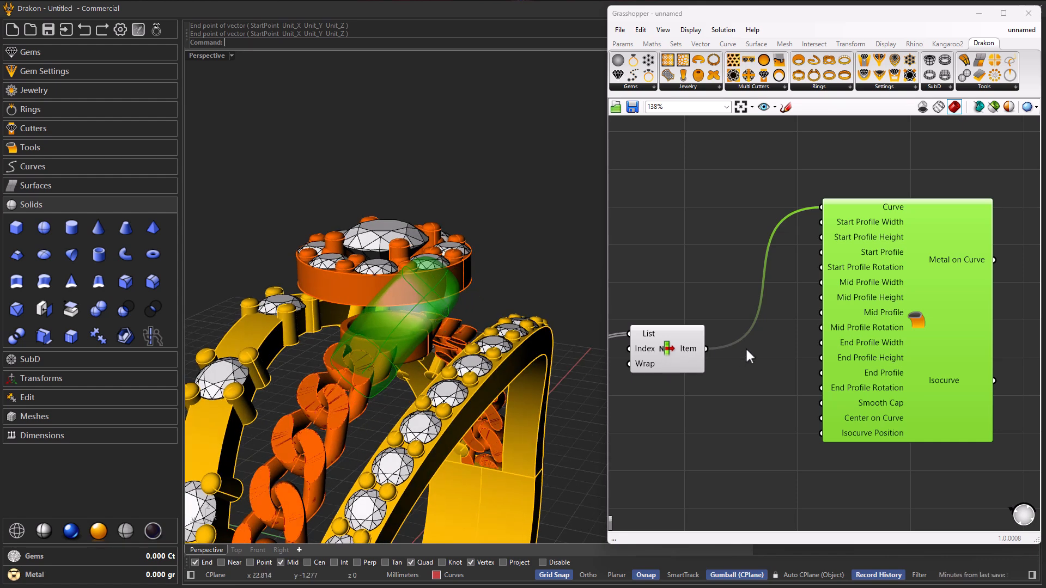
Create a 0.6 number slider and connect it to Metal on Curve's Start, Mid and End Profile Width inputs
drag(881, 339, 916, 343)
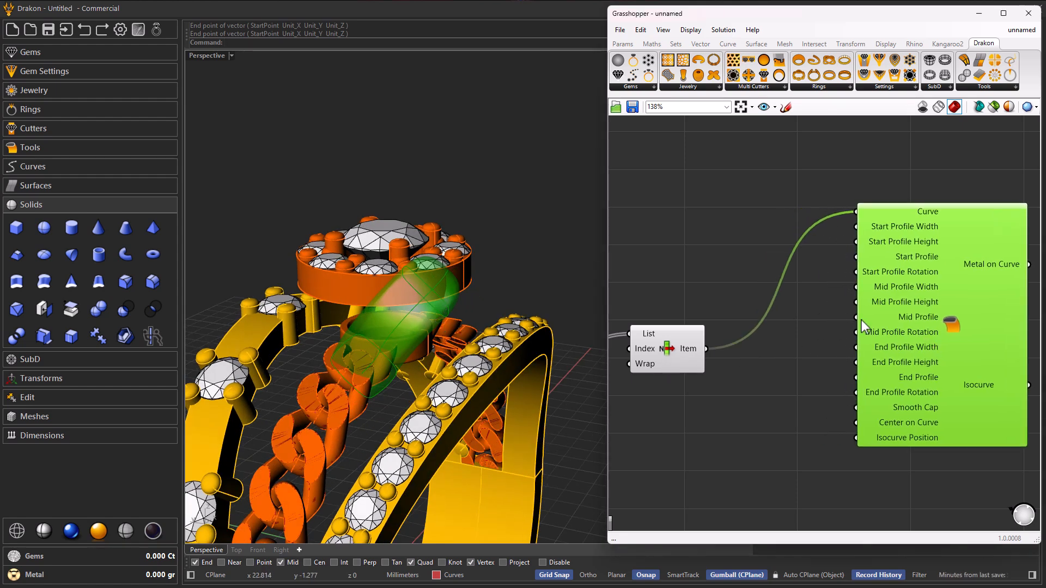
double_click(702, 231)
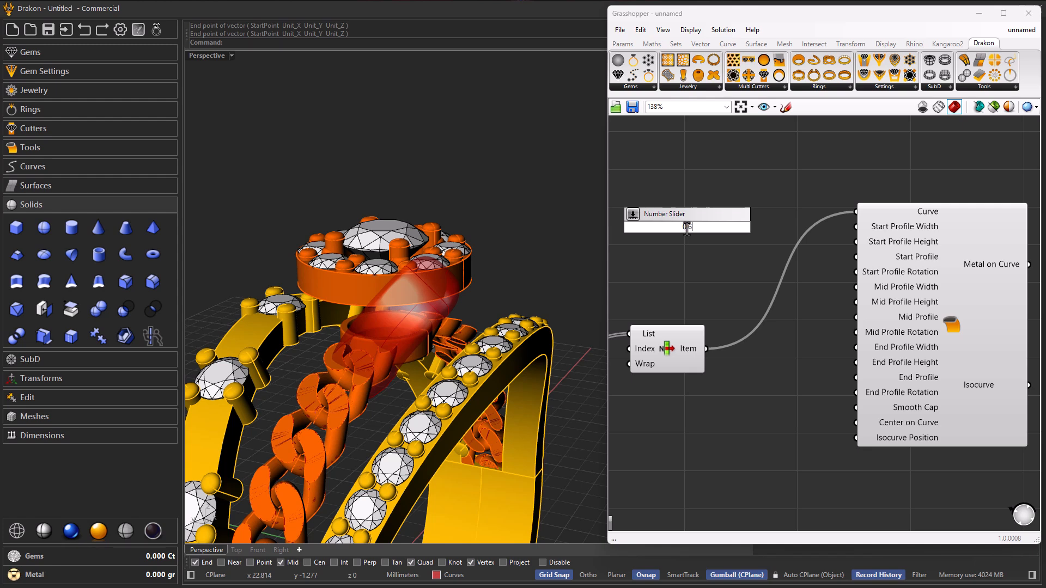
text(0.6)
key(Return)
drag(764, 227, 775, 227)
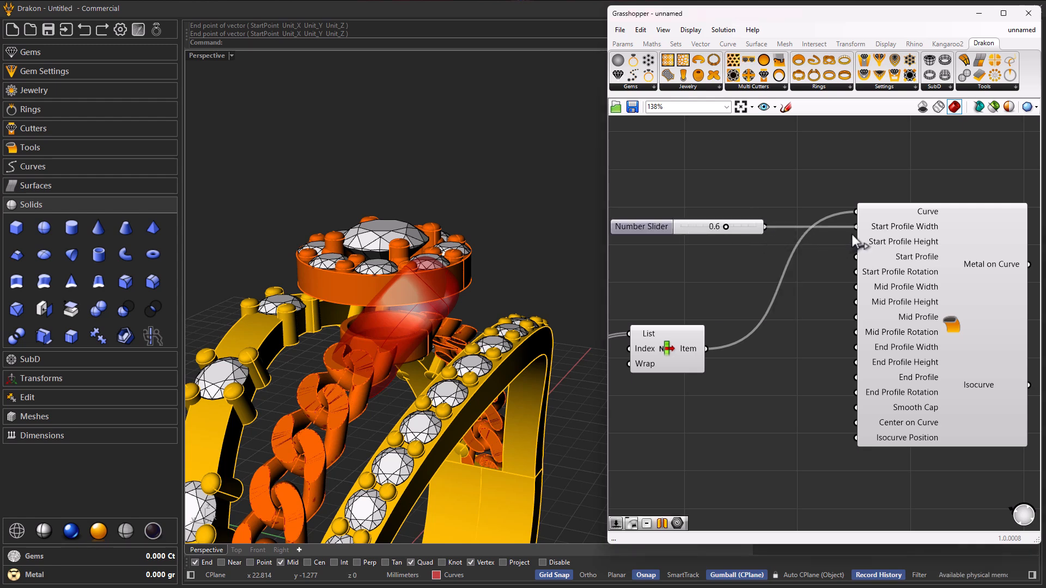
drag(852, 234, 851, 234)
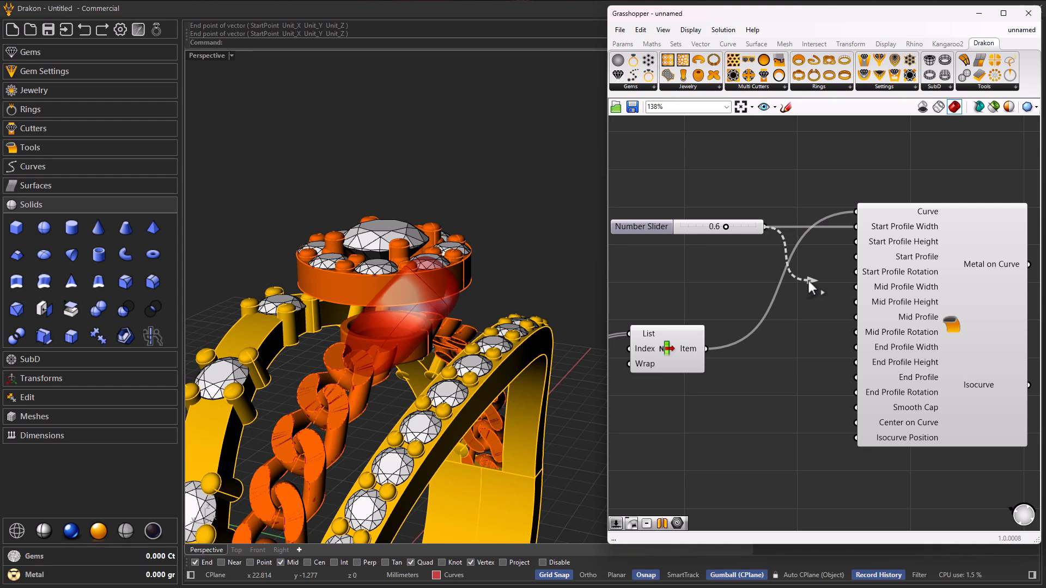
drag(839, 289, 845, 287)
drag(764, 227, 853, 348)
Duplicate the 0.6 slider below the original and connect the copy to the Start, Mid and End Profile Height inputs
click(693, 232)
alt+drag(692, 231, 690, 276)
drag(766, 273, 855, 301)
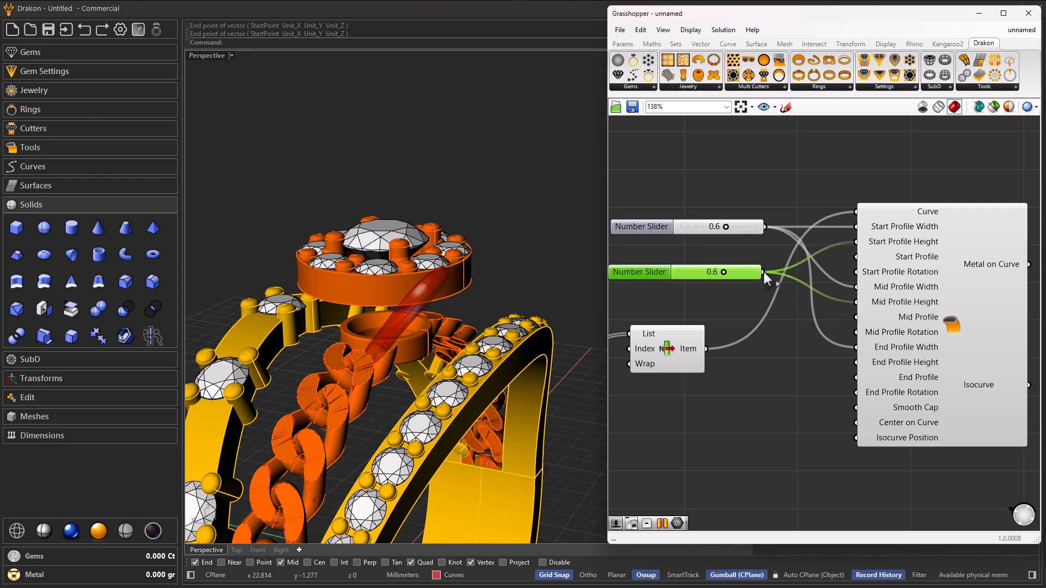
drag(763, 272, 856, 363)
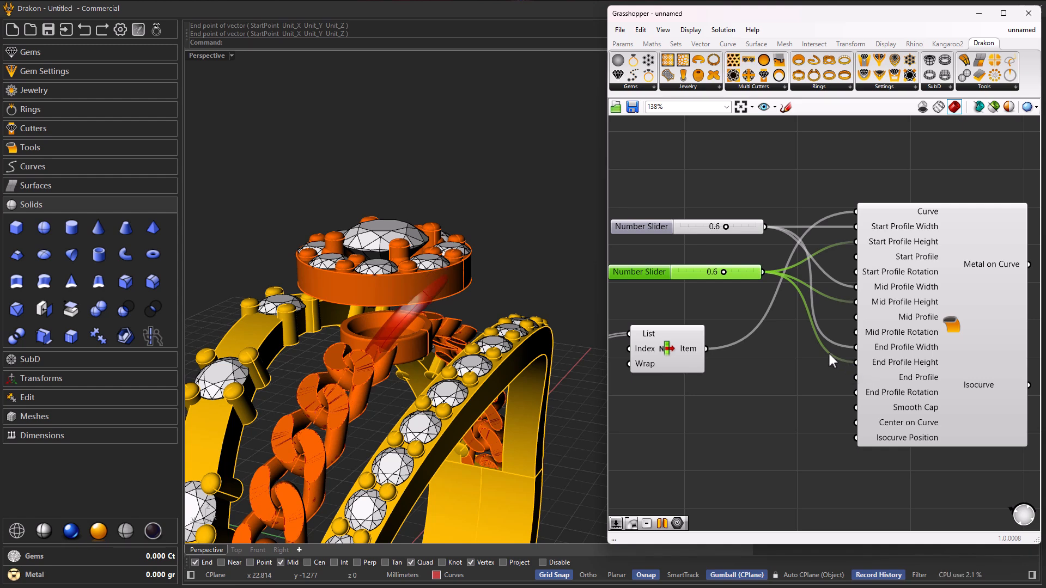
Inspect the metal bar and switch the boolean value of Metal on Curve's Center on Curve input
right_drag(450, 330, 474, 334)
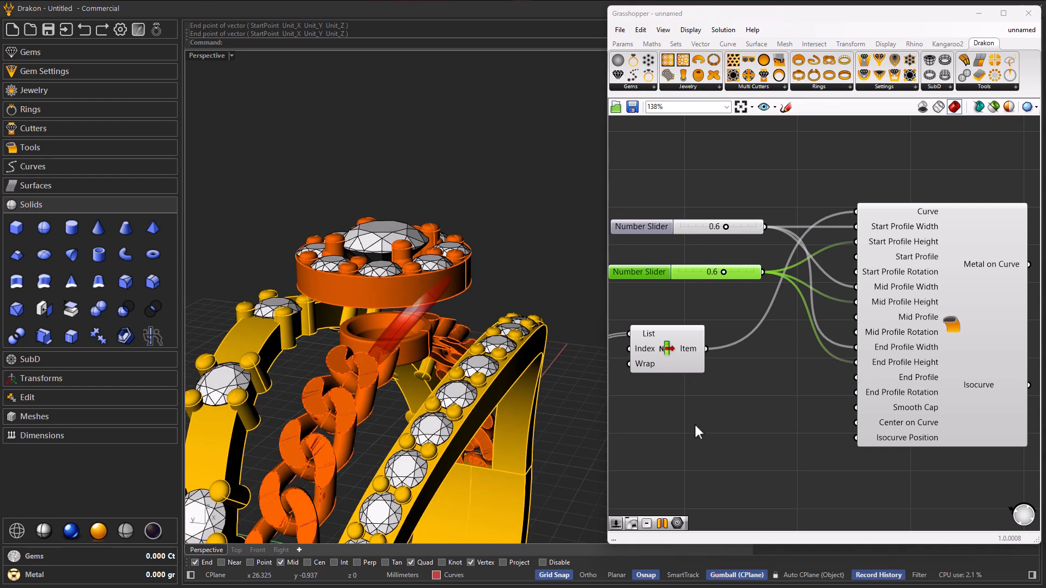
right_click(883, 423)
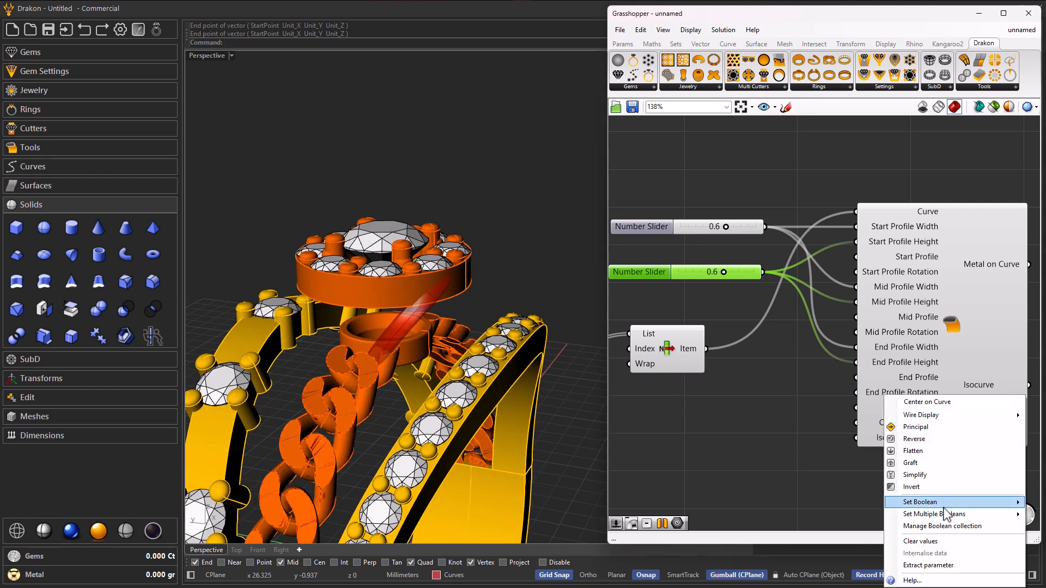
mouse_move(902, 504)
click(863, 515)
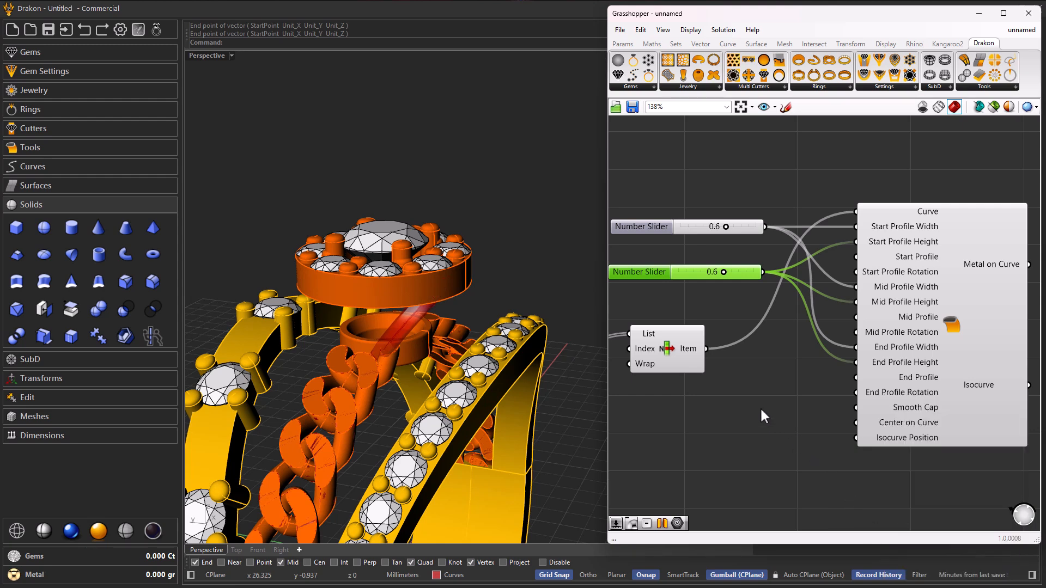
Create a 360 number slider and connect it to Metal on Curve's Mid, End and Start Profile Rotation inputs
scroll(742, 399, up, 2)
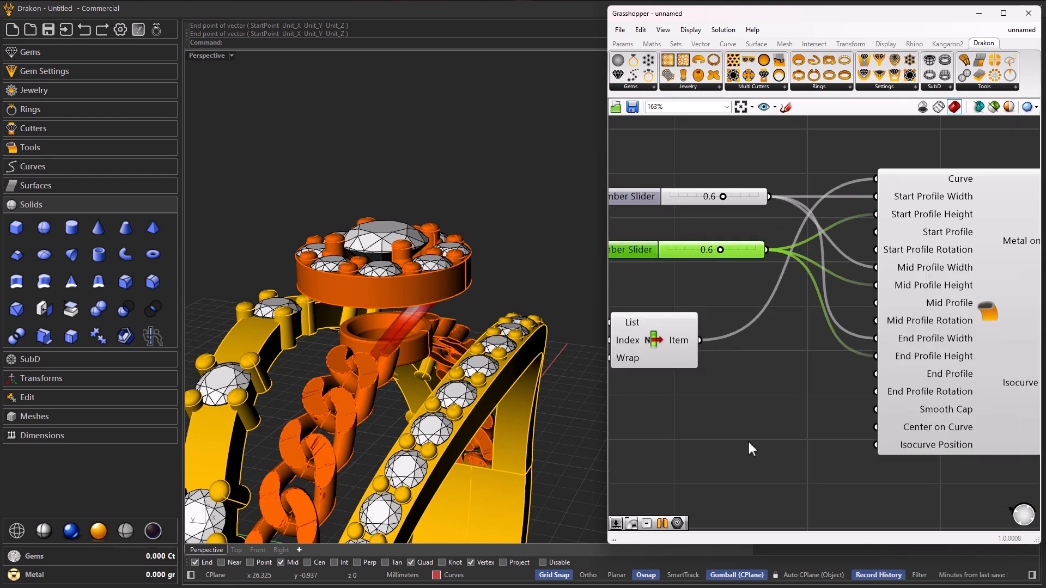
double_click(746, 439)
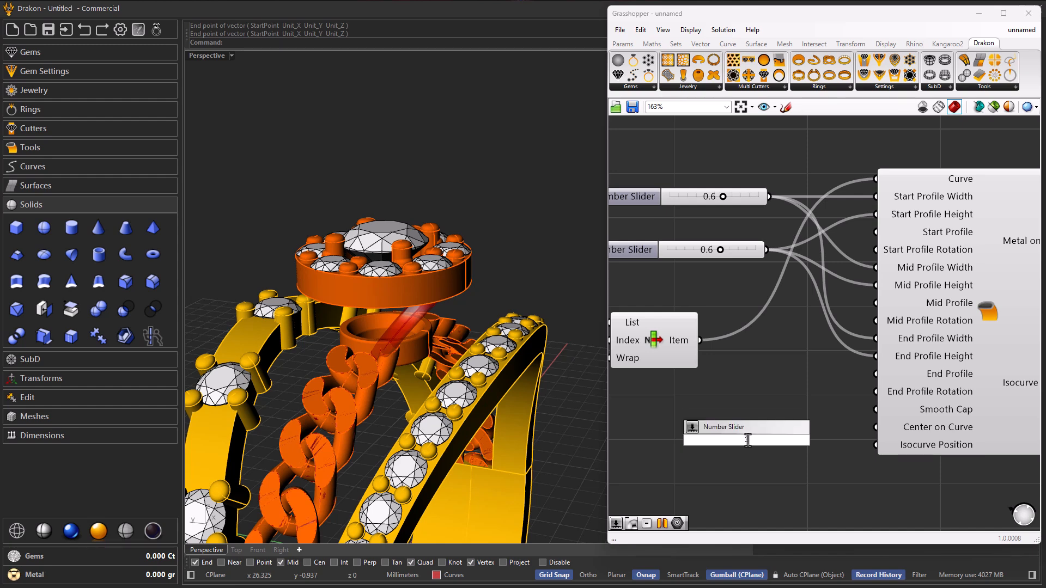
key(Return)
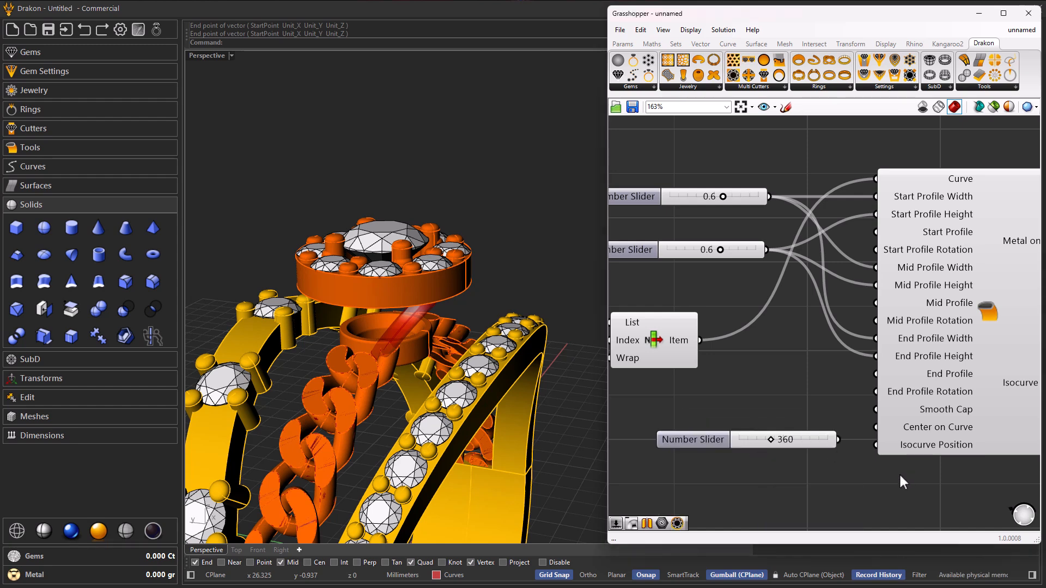
drag(747, 439, 690, 443)
drag(782, 445, 876, 320)
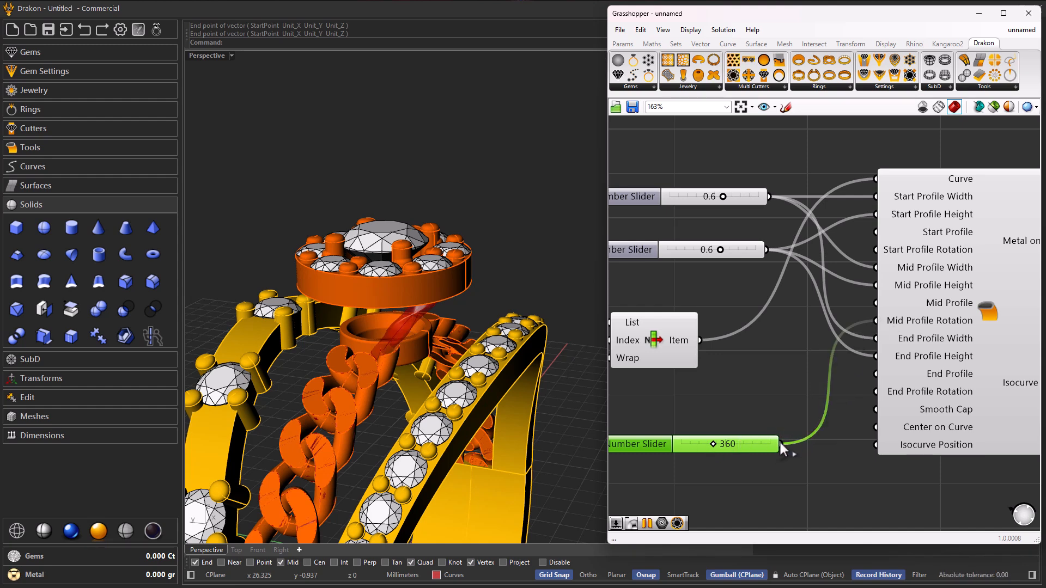
drag(835, 401, 875, 391)
drag(781, 444, 875, 250)
Set the profile rotation slider to 419 and check the twist of the metal bar under the head
scroll(678, 482, up, 5)
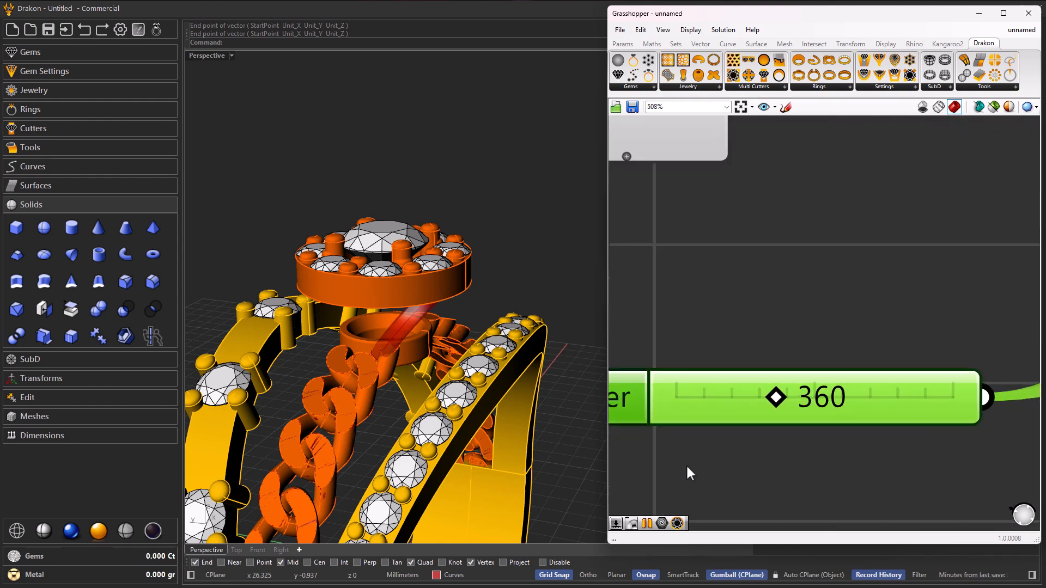
drag(775, 396, 792, 413)
right_drag(455, 438, 374, 436)
scroll(397, 282, up, 5)
right_drag(403, 362, 436, 385)
scroll(834, 455, down, 5)
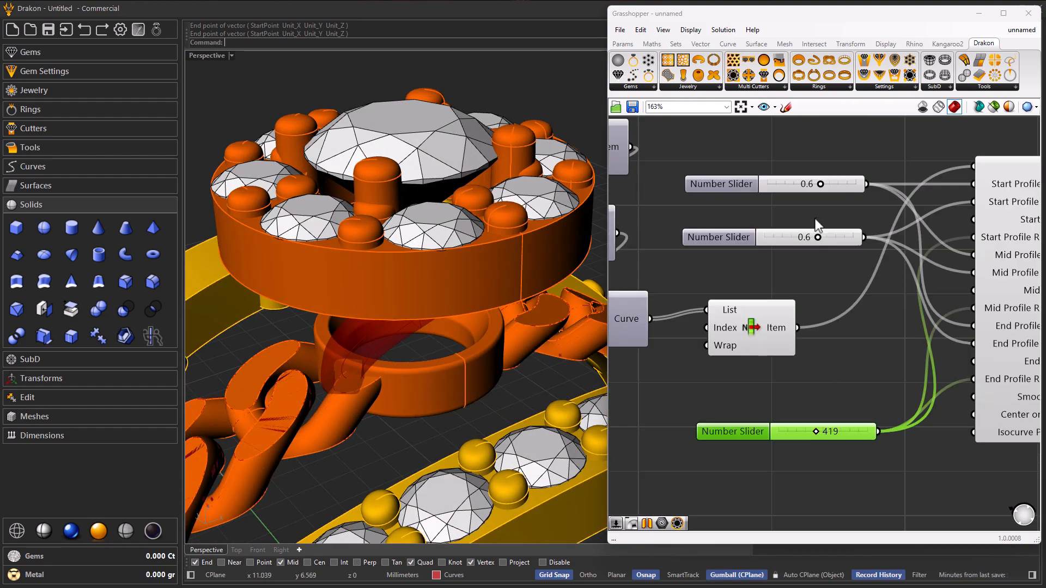
Set the profile width slider to 0.7 and check the metal bar from below the ring
scroll(812, 228, up, 5)
drag(850, 270, 863, 268)
scroll(764, 316, down, 3)
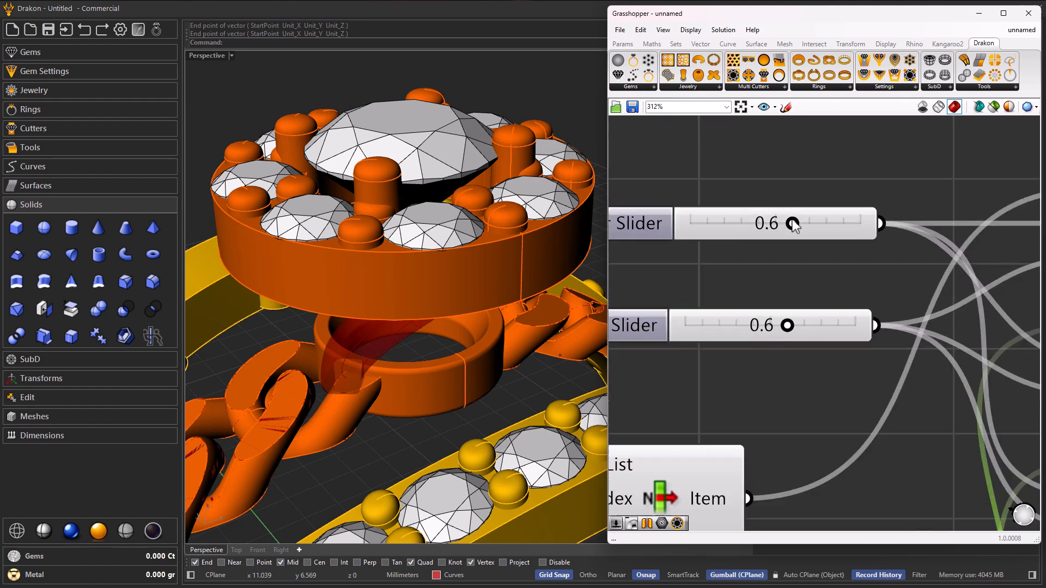
scroll(795, 229, up, 4)
drag(798, 227, 828, 229)
right_drag(436, 348, 421, 218)
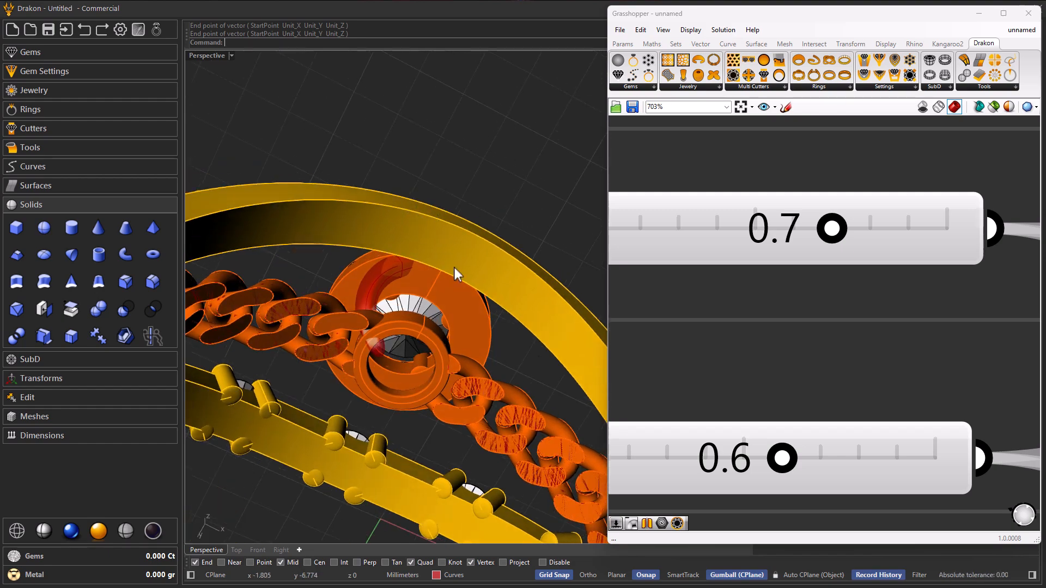
Set the number of Metal on Curve's Smooth Cap input to 0.2
scroll(753, 349, down, 6)
scroll(813, 420, up, 3)
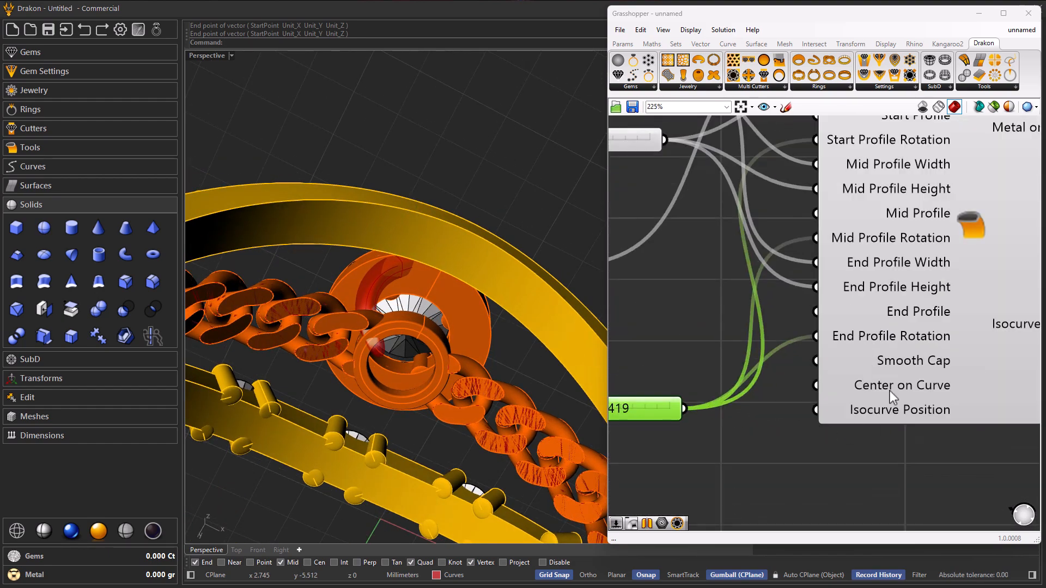
right_click(889, 362)
mouse_move(926, 469)
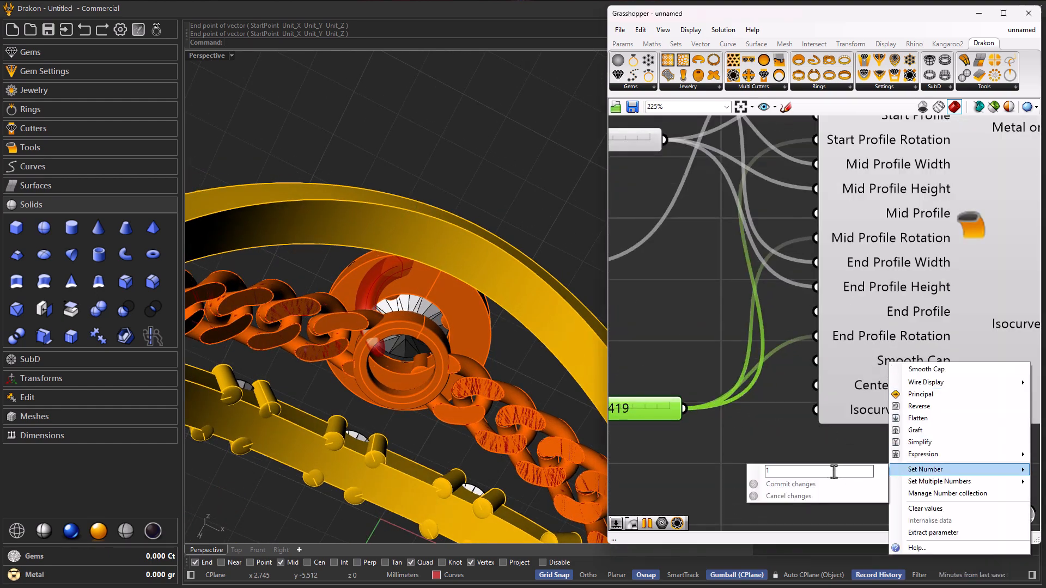
text(0.2)
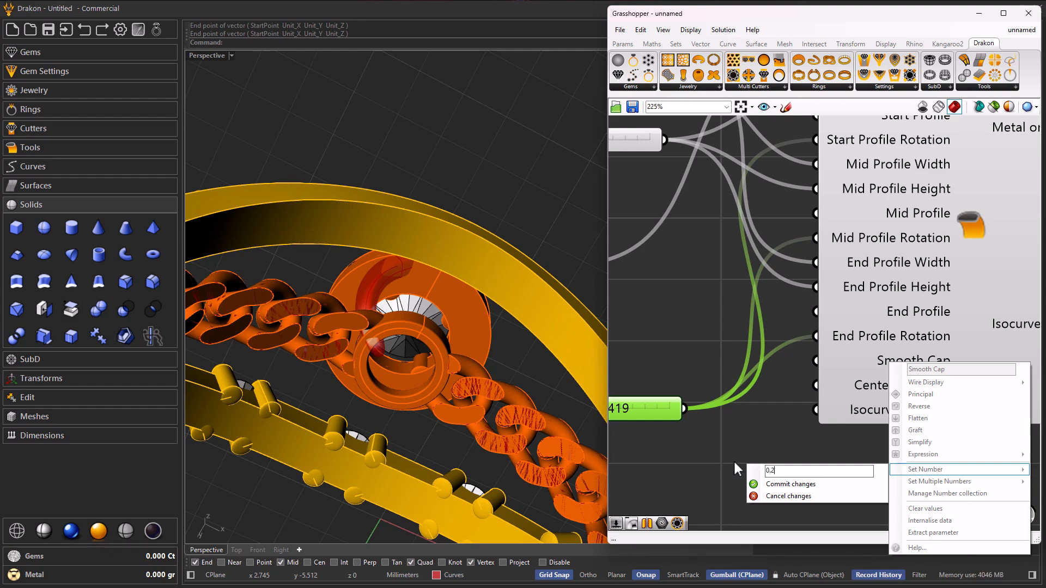
right_drag(355, 330, 400, 393)
scroll(400, 401, down, 3)
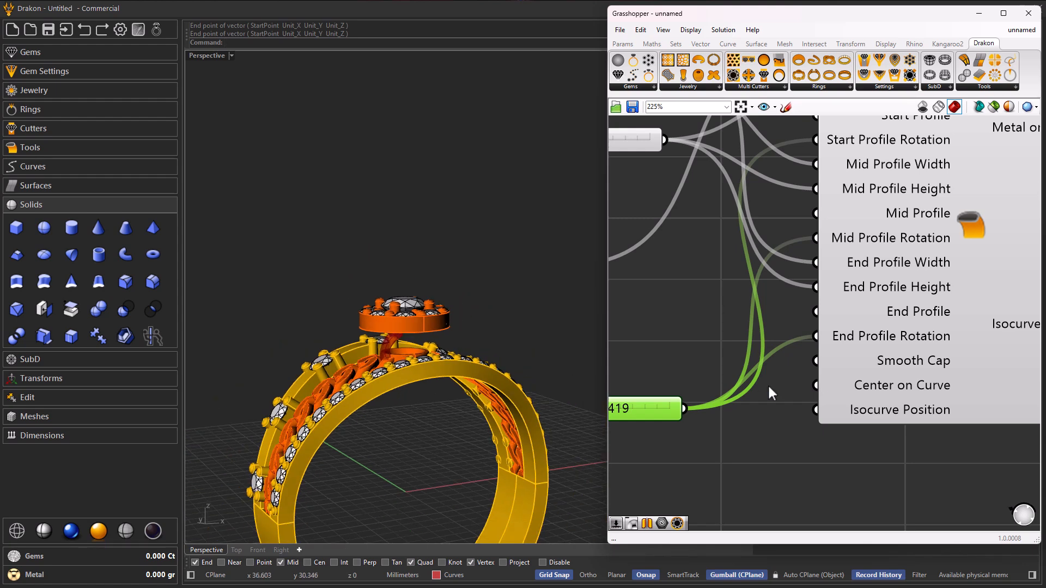
Add a Polar Array component beside Metal on Curve
scroll(754, 379, down, 4)
scroll(821, 391, down, 4)
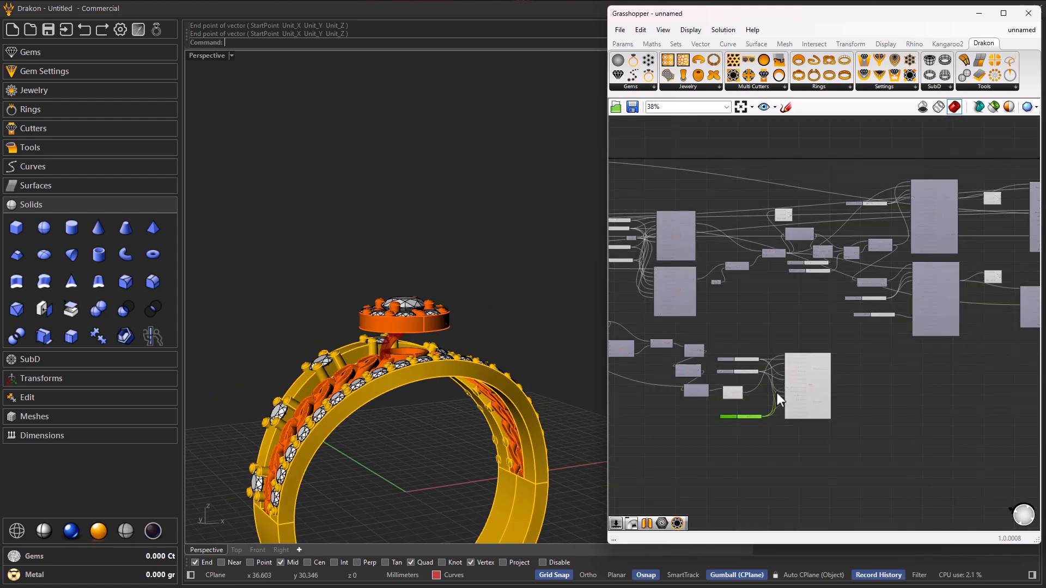
middle_click(734, 394)
scroll(829, 400, up, 4)
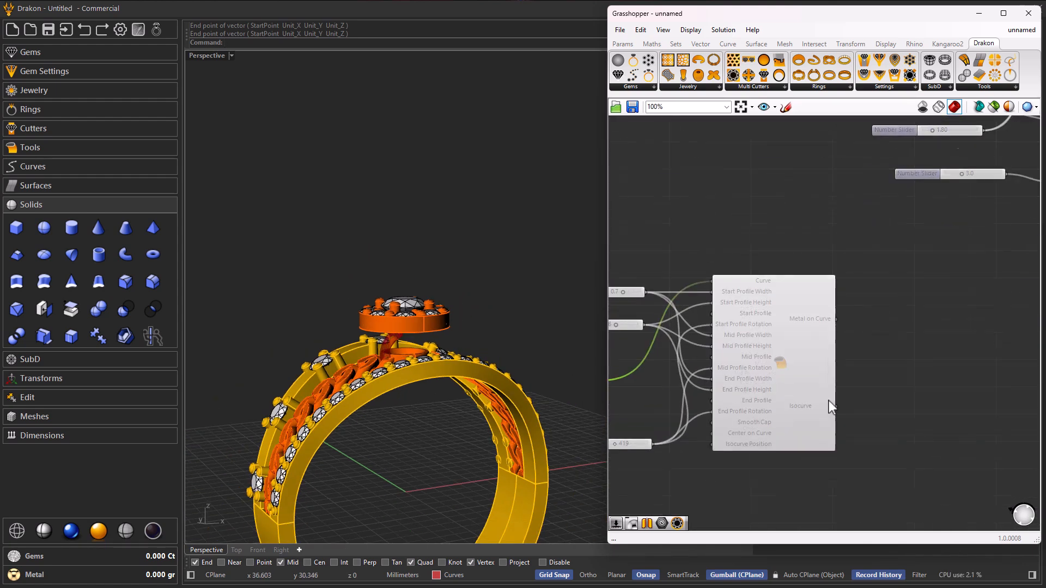
double_click(914, 405)
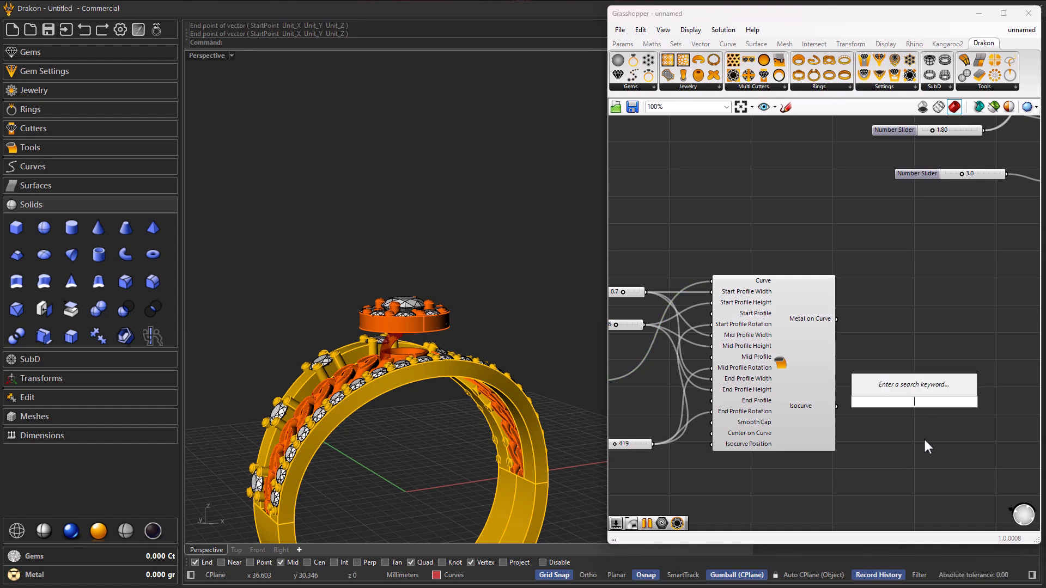
text(pola)
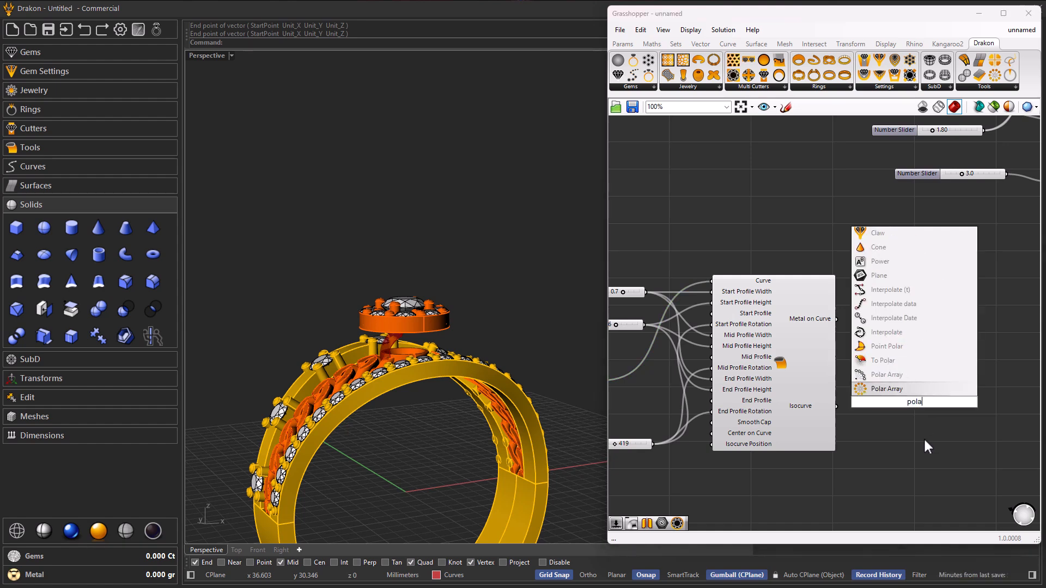
click(900, 385)
Connect the Metal on Curve output to Polar Array's Geometry input and align the component level with that output
drag(916, 396, 937, 384)
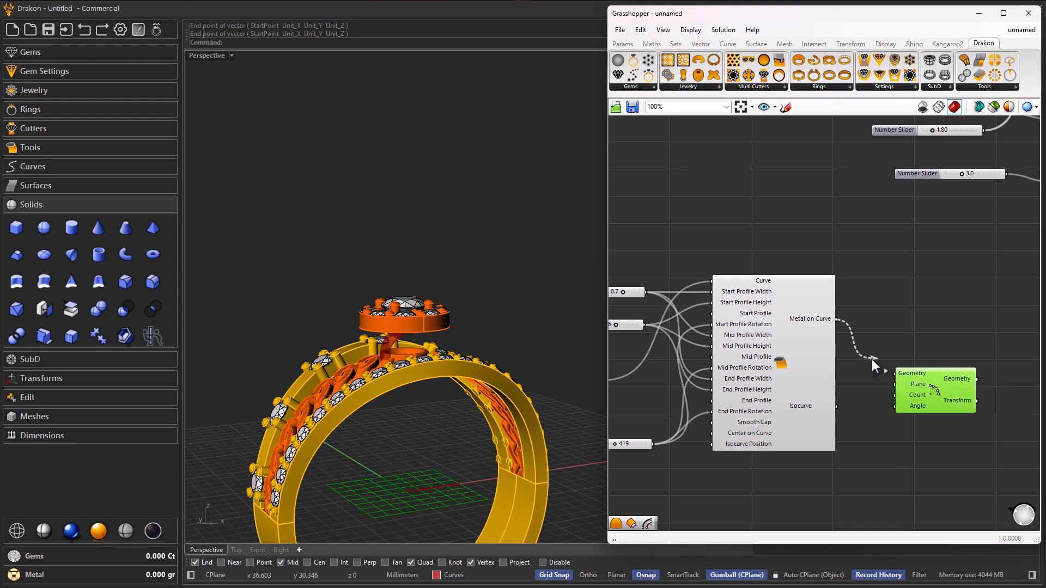
drag(891, 376, 894, 375)
right_drag(417, 378, 365, 382)
scroll(365, 382, up, 5)
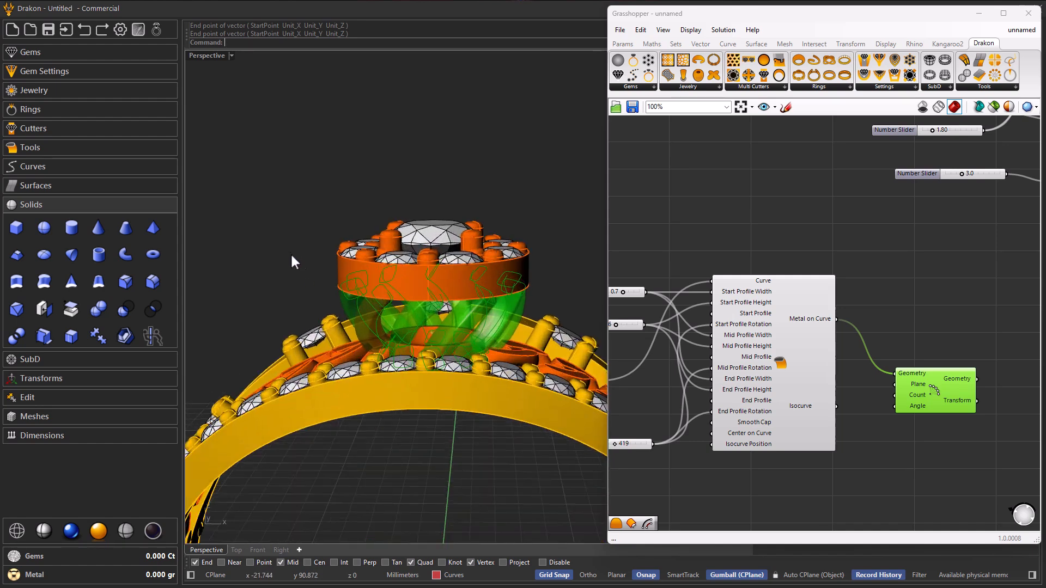
scroll(418, 321, down, 5)
drag(935, 400, 992, 344)
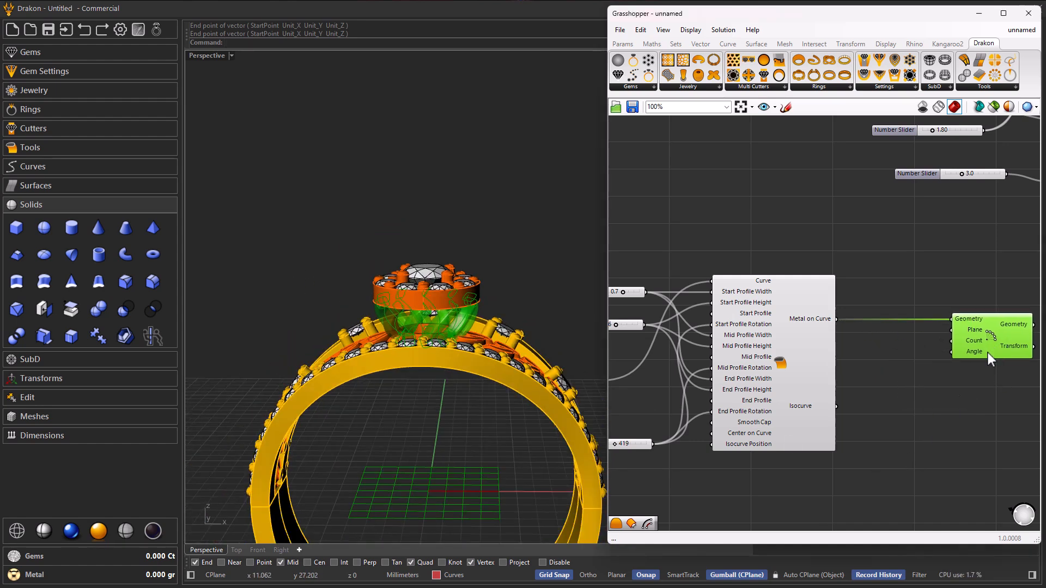
Add a Mirror component below Polar Array and connect the Metal on Curve output to its Geometry input
right_drag(890, 419, 742, 392)
double_click(775, 404)
text(mirr)
click(741, 362)
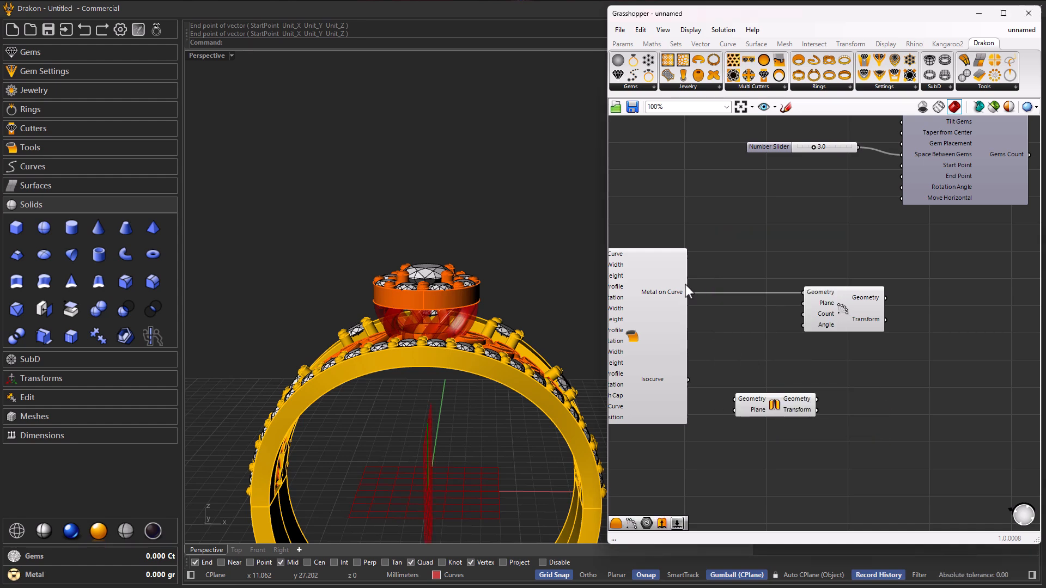
drag(688, 292, 767, 394)
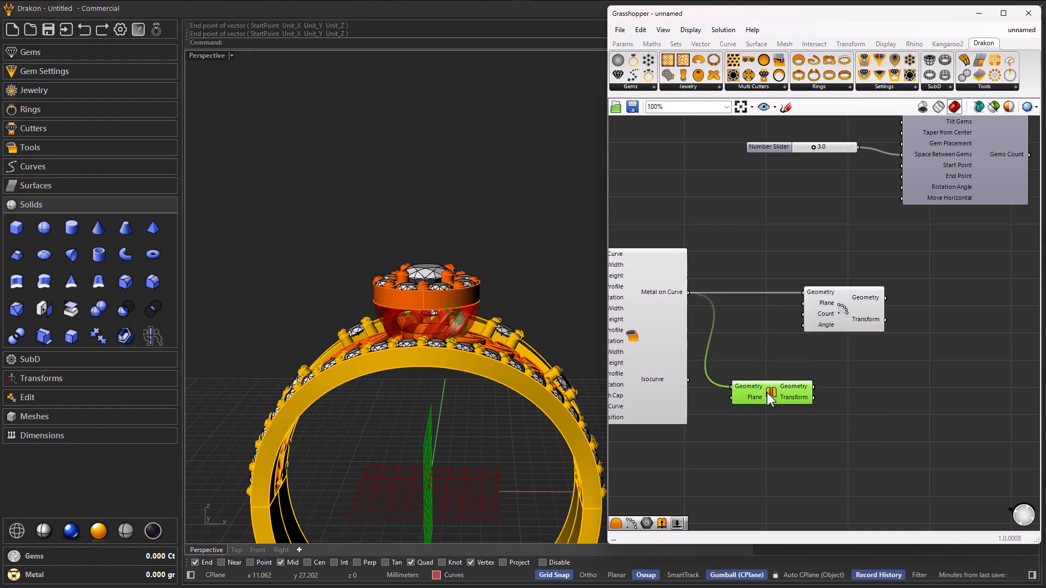
Add Mirror's Geometry output as a second source of Polar Array's Geometry input
right_drag(439, 368, 461, 438)
scroll(498, 332, up, 8)
drag(771, 400, 804, 292)
Switch Polar Array's Angle input to degrees
right_click(825, 330)
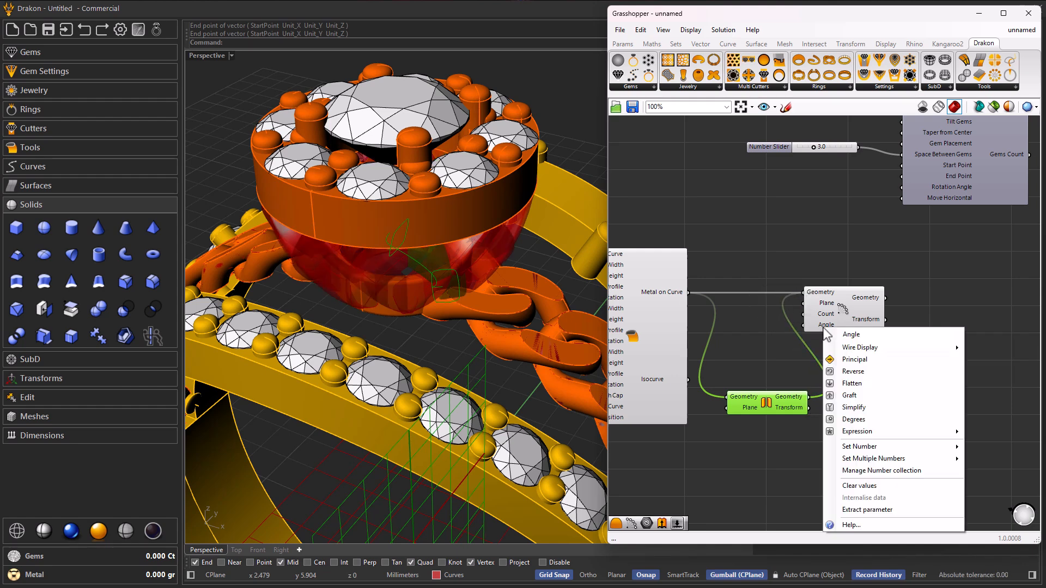
right_drag(733, 357, 743, 342)
right_drag(443, 380, 344, 310)
scroll(344, 310, down, 5)
right_drag(436, 332, 469, 357)
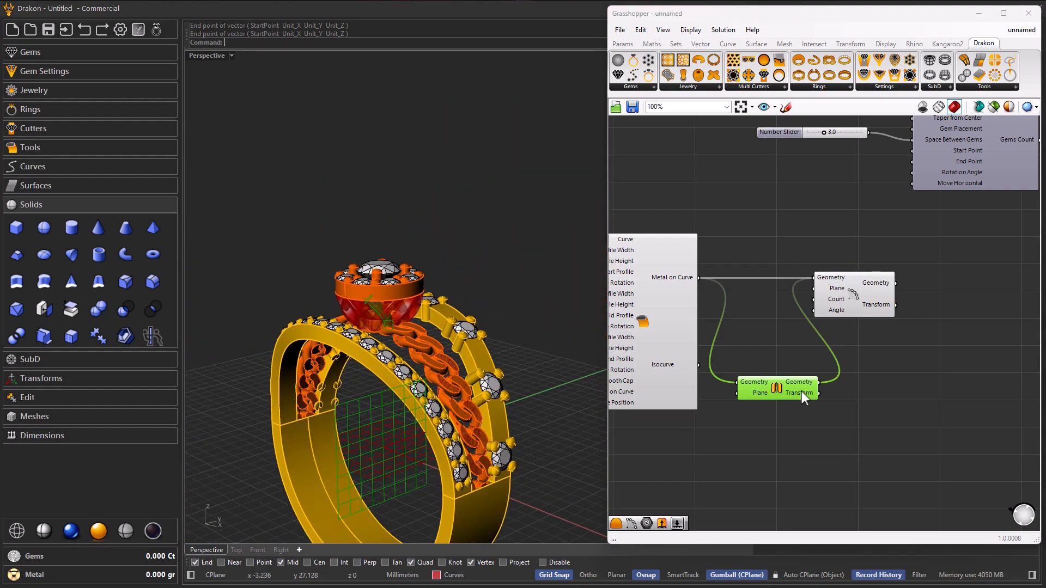
scroll(796, 391, up, 3)
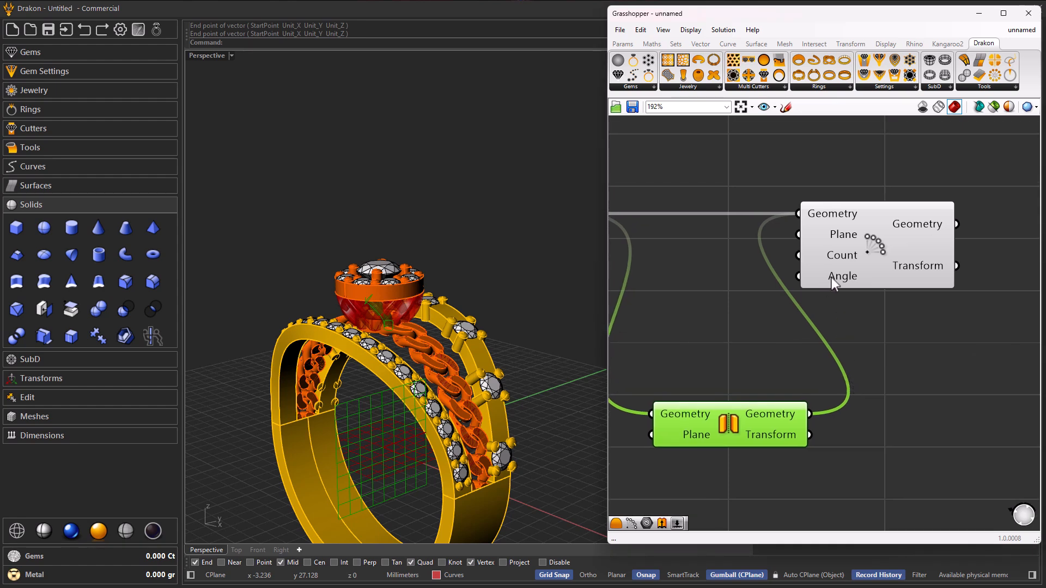
right_click(831, 277)
click(874, 369)
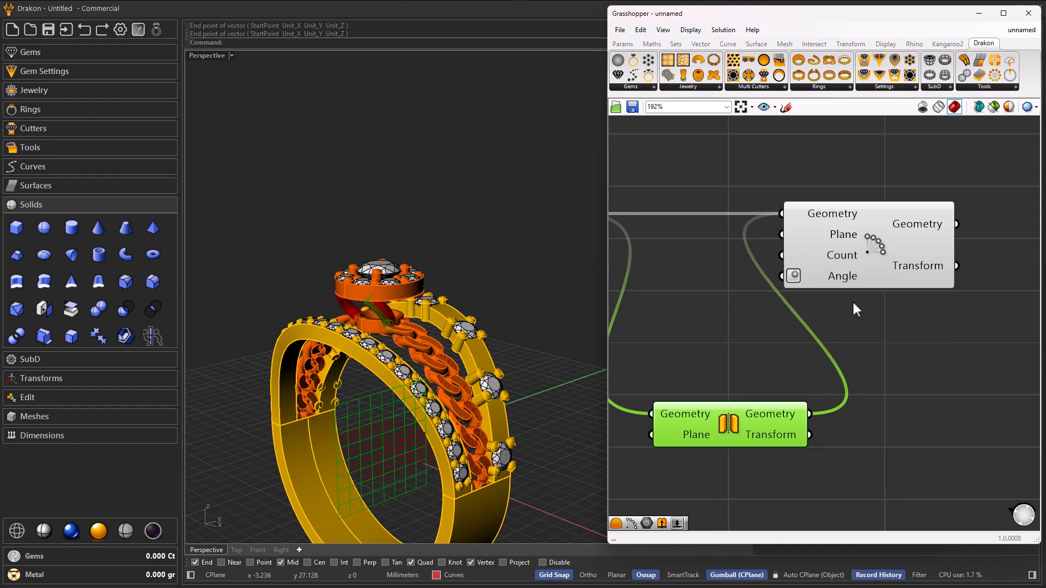
right_click(839, 257)
mouse_move(871, 363)
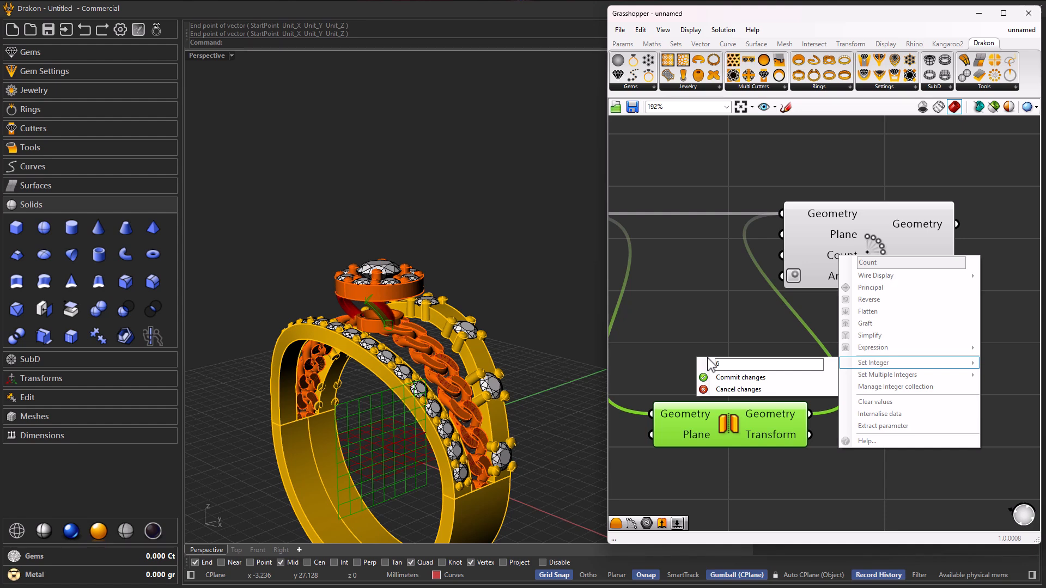
click(730, 390)
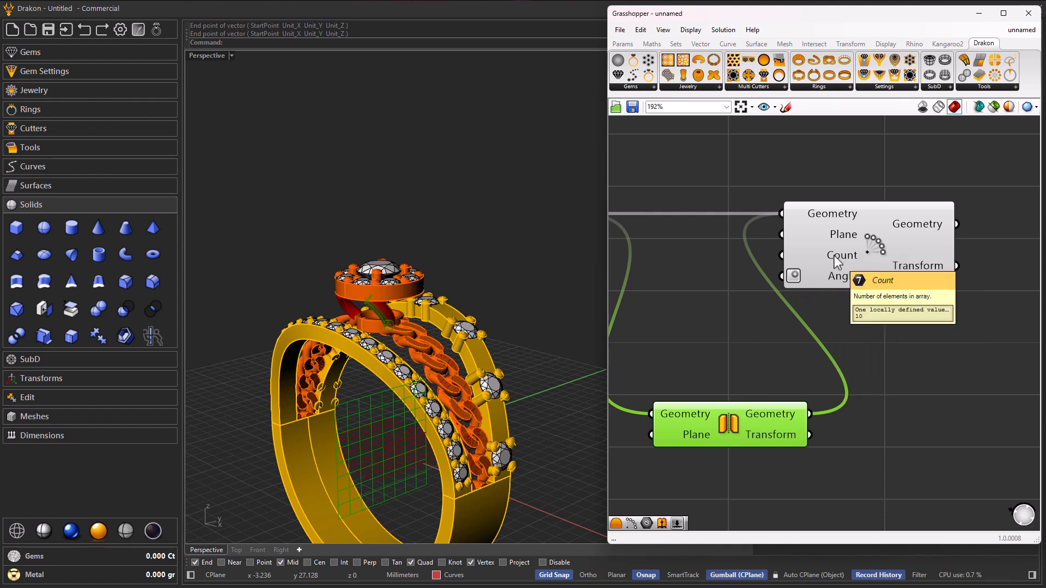
mouse_move(839, 240)
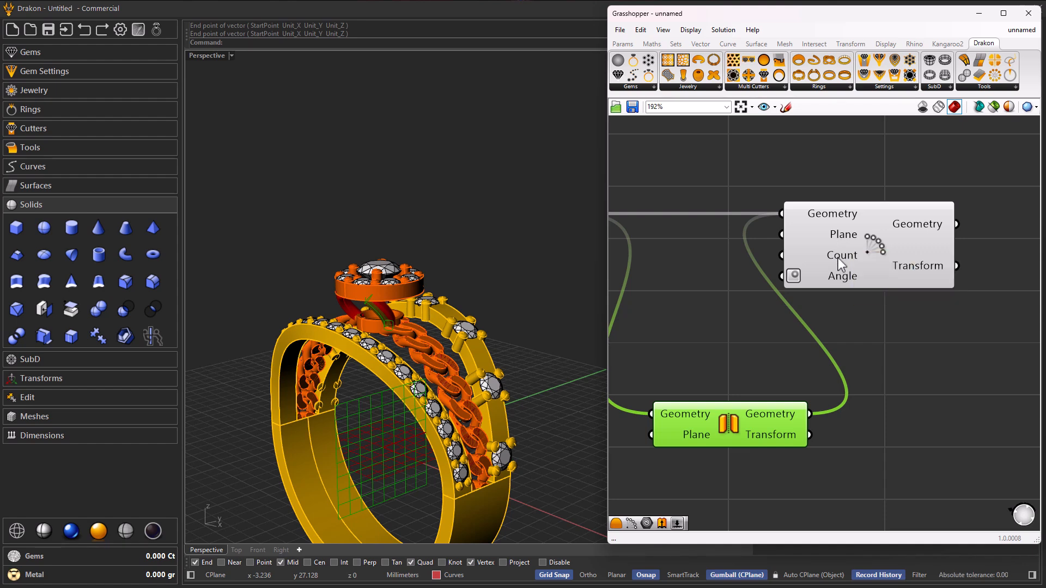
right_click(838, 259)
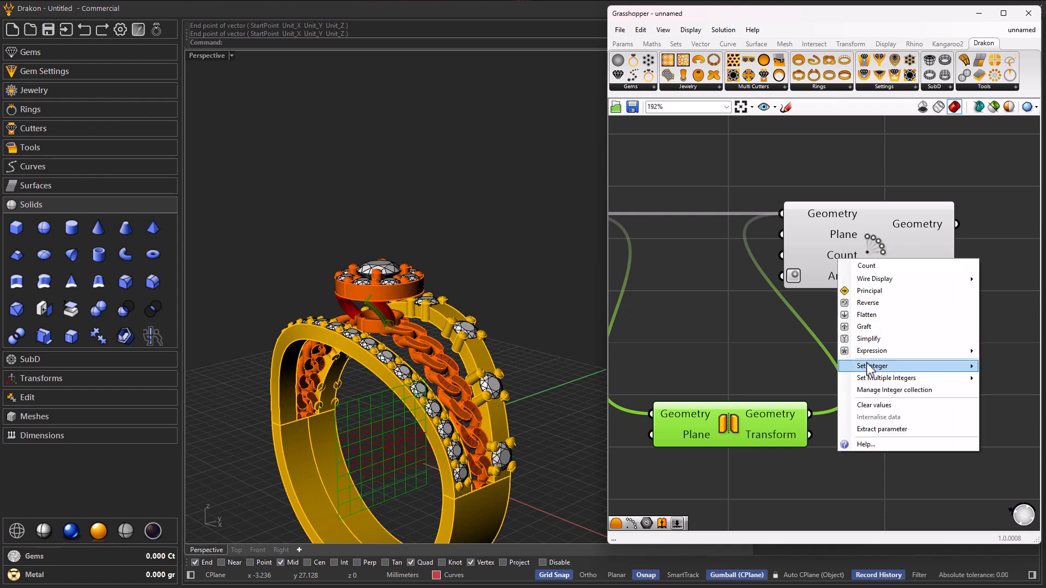
click(691, 329)
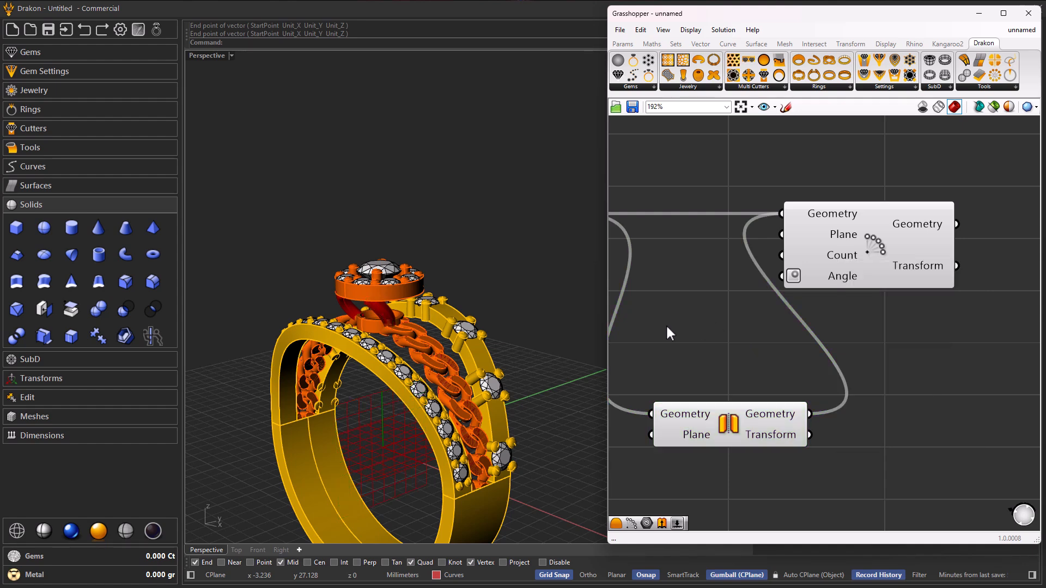
Define one plane for Polar Array's Plane input with its origin at 0 and picked X and Y directions
right_click(844, 241)
click(870, 348)
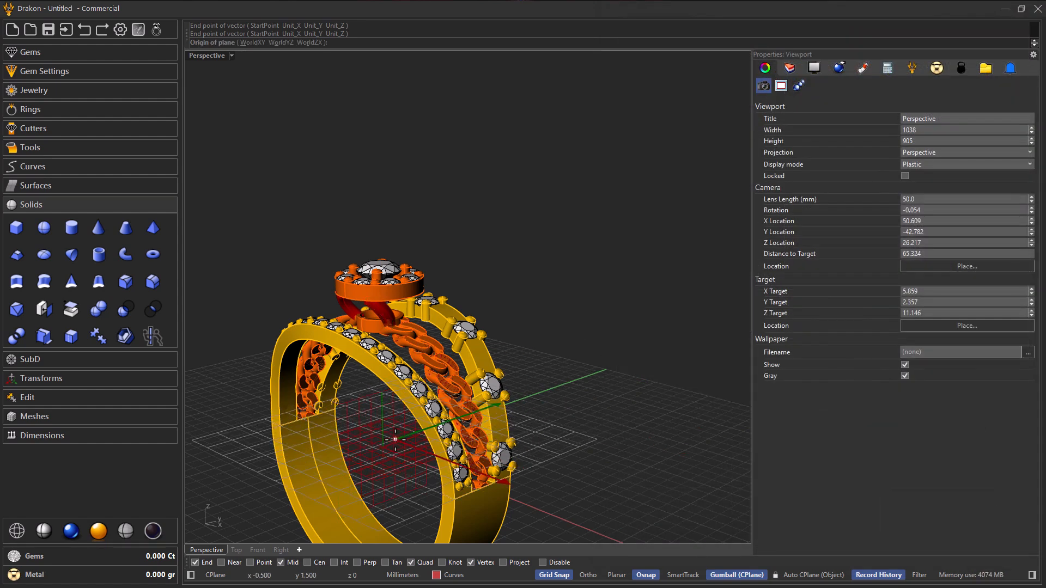
text(0)
key(Return)
shift+click(551, 512)
shift+click(577, 414)
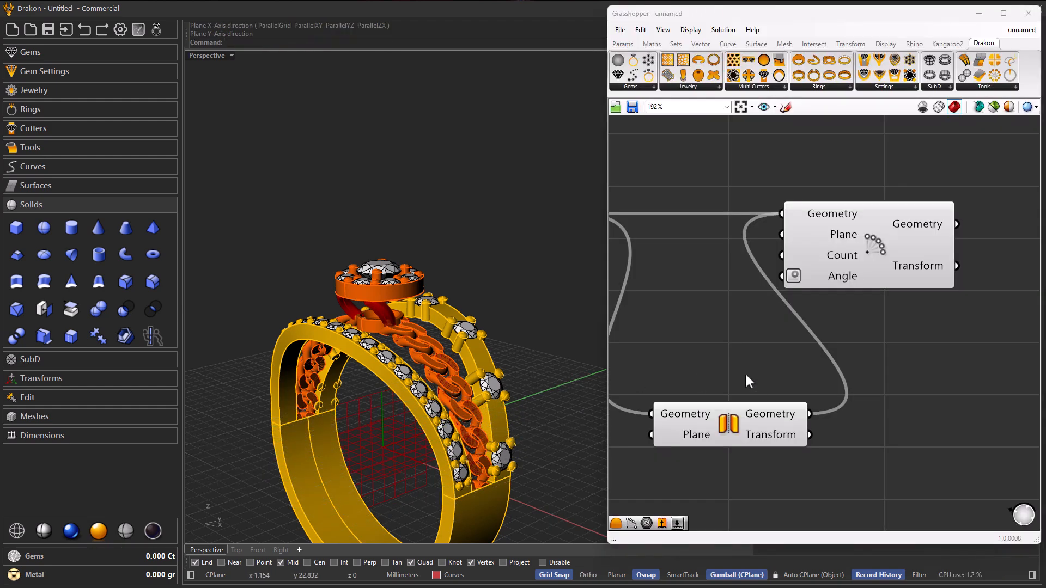
Select Metal on Curve, then Mirror, to examine the original and mirrored supports under the ring head
scroll(727, 369, down, 4)
click(655, 325)
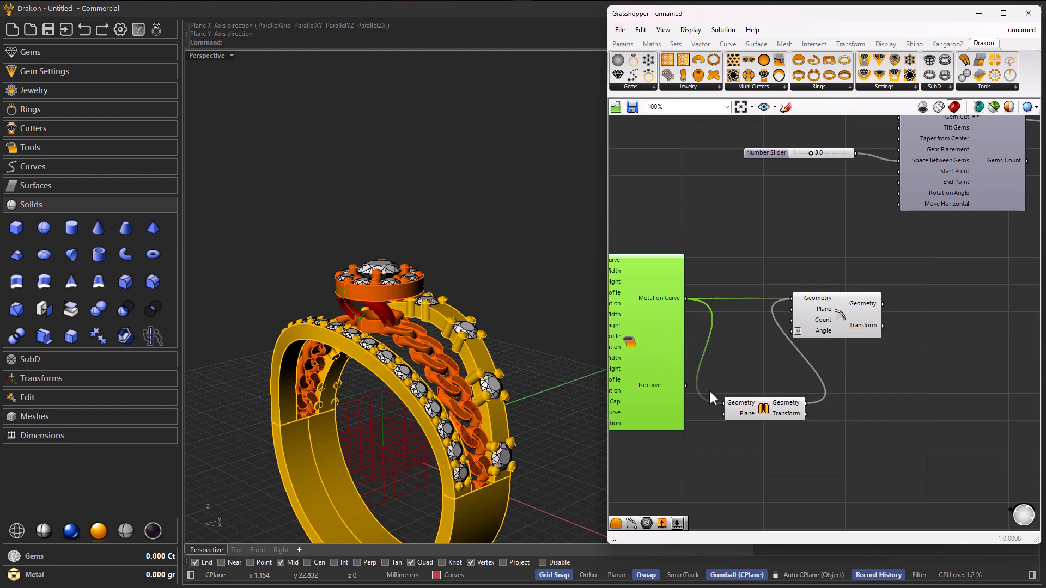
click(765, 409)
right_drag(447, 430, 504, 410)
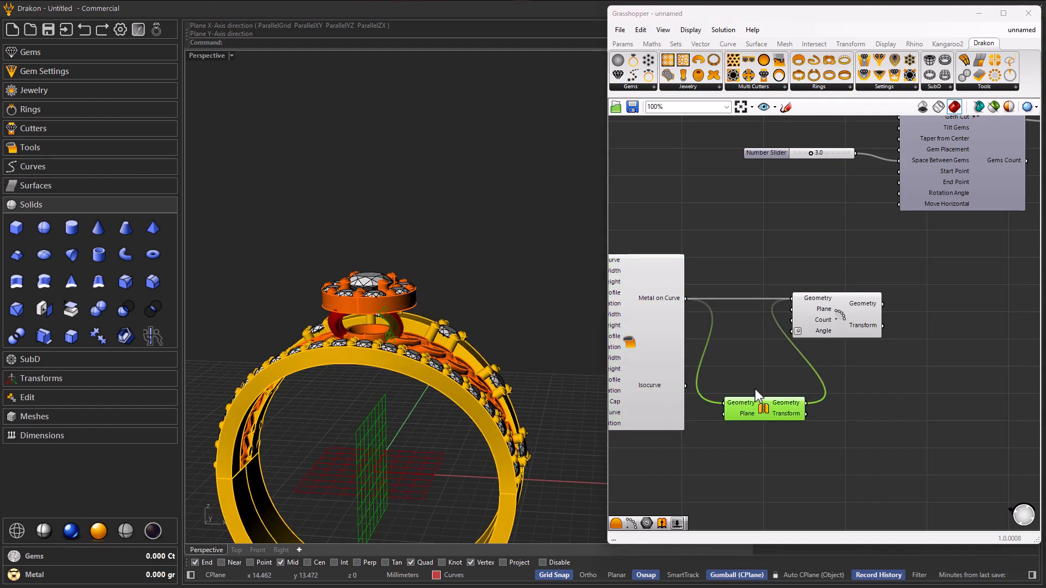
scroll(371, 324, up, 3)
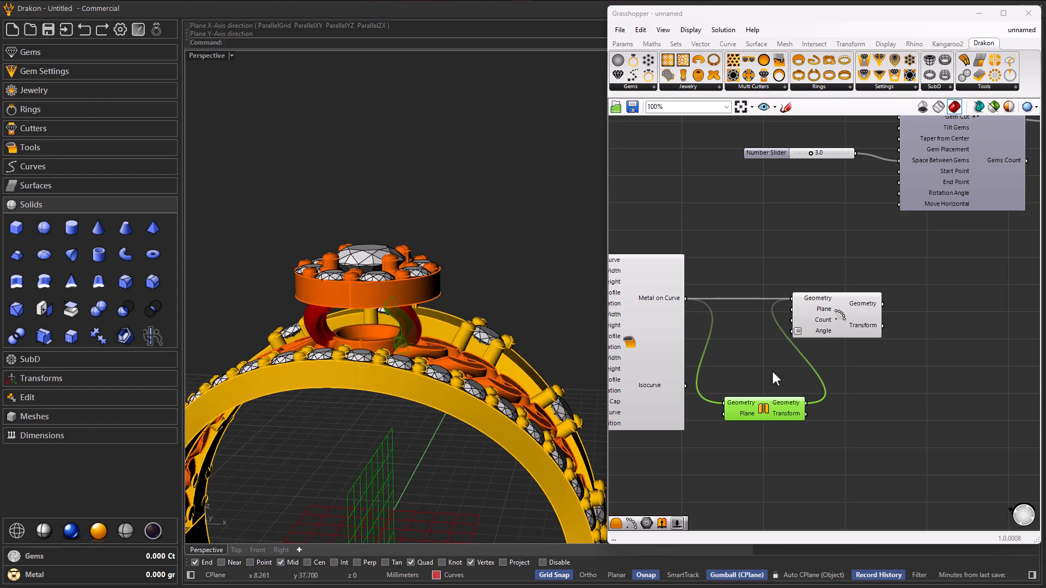
Switch Polar Array's Angle input back to degrees and set its value to 360
right_drag(798, 375, 816, 365)
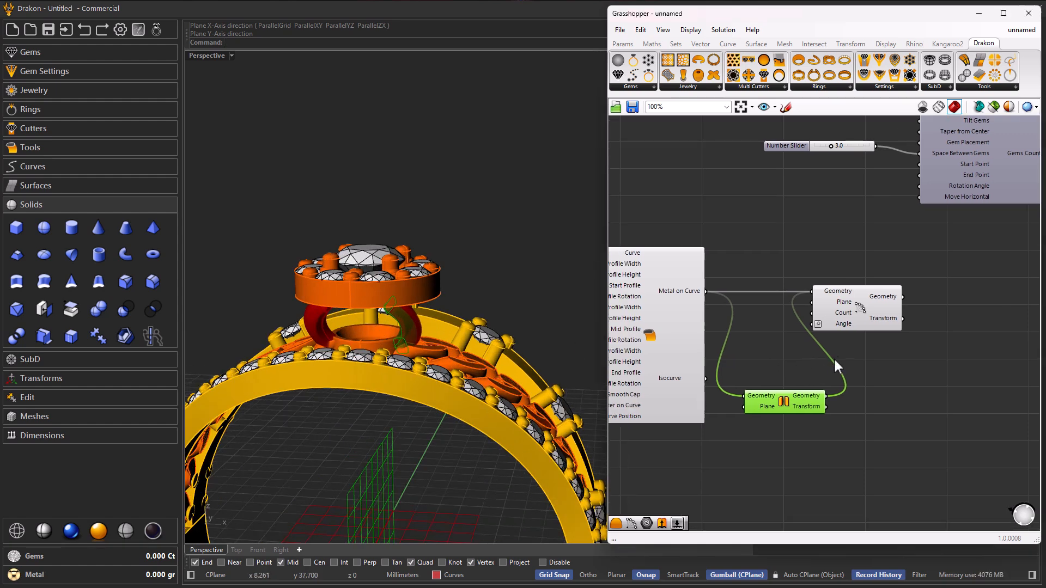
mouse_move(842, 323)
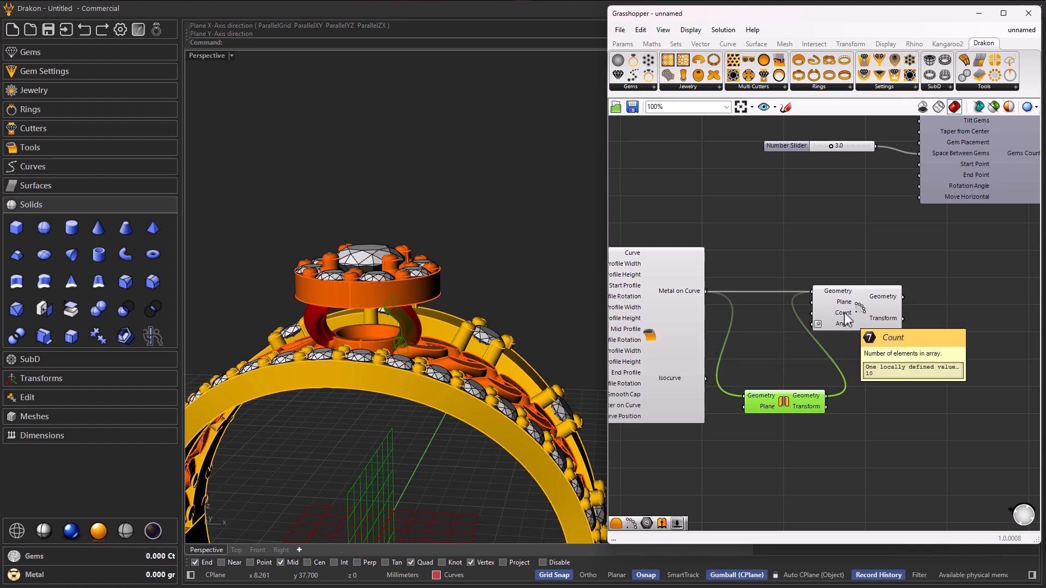
right_drag(870, 360, 877, 375)
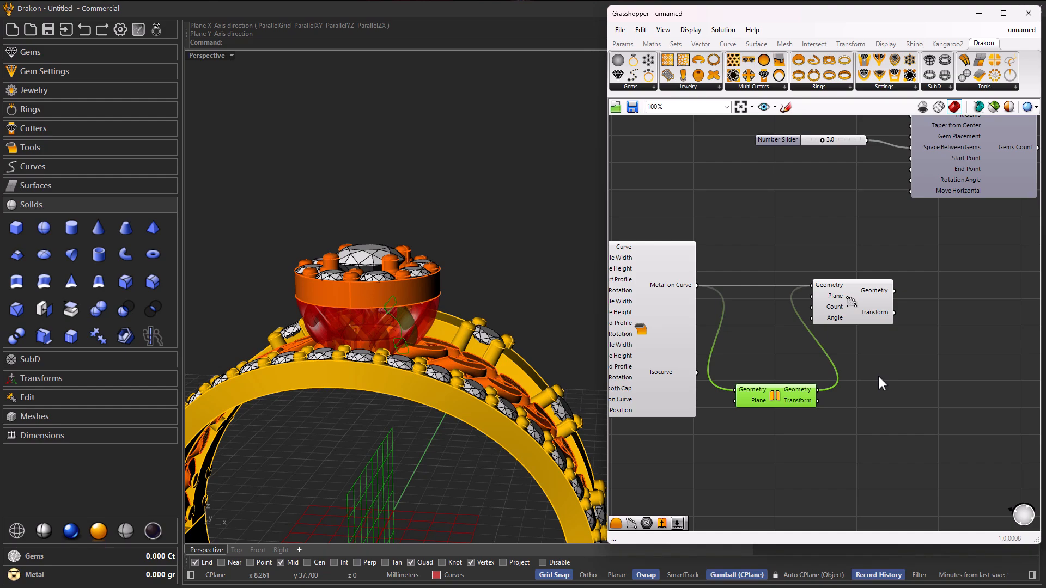
mouse_move(436, 384)
right_down()
mouse_move(371, 348)
mouse_move(271, 338)
mouse_move(410, 310)
mouse_move(343, 354)
mouse_move(398, 329)
mouse_move(411, 358)
mouse_move(320, 355)
mouse_move(420, 368)
mouse_move(476, 289)
mouse_move(481, 238)
mouse_move(441, 380)
right_up()
scroll(409, 309, up, 8)
scroll(390, 353, down, 5)
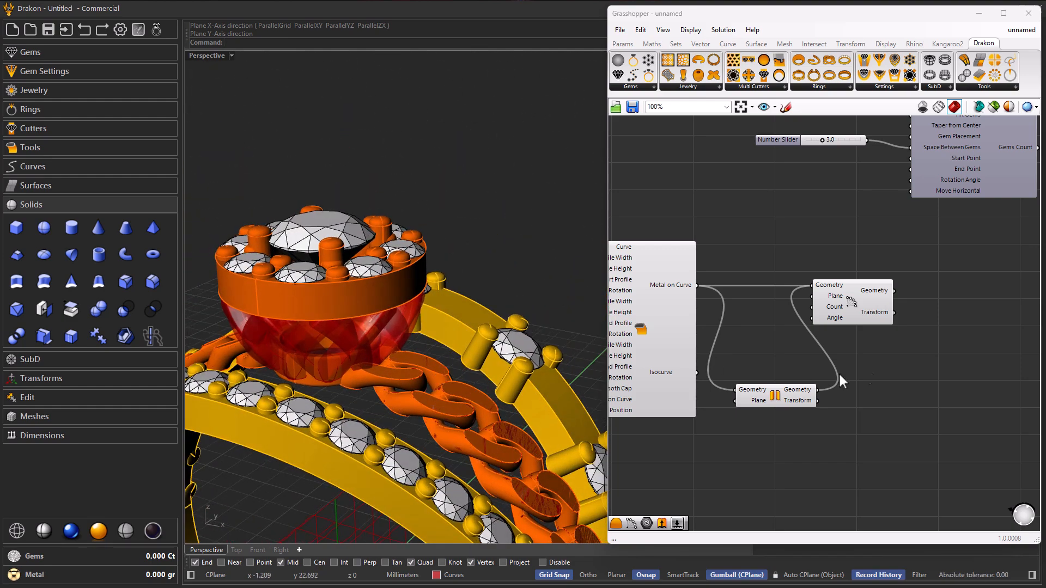
right_click(832, 319)
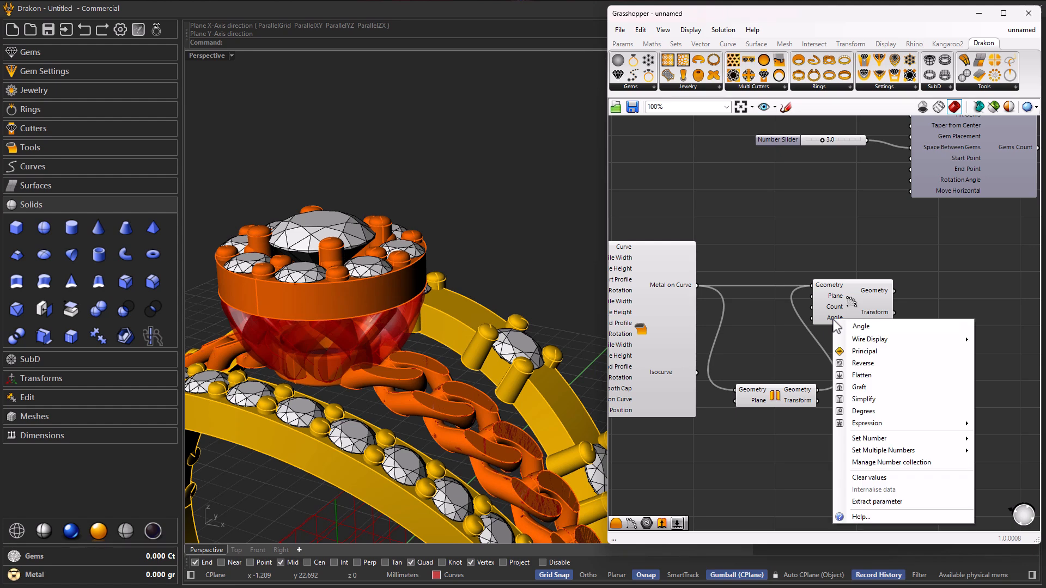
click(863, 412)
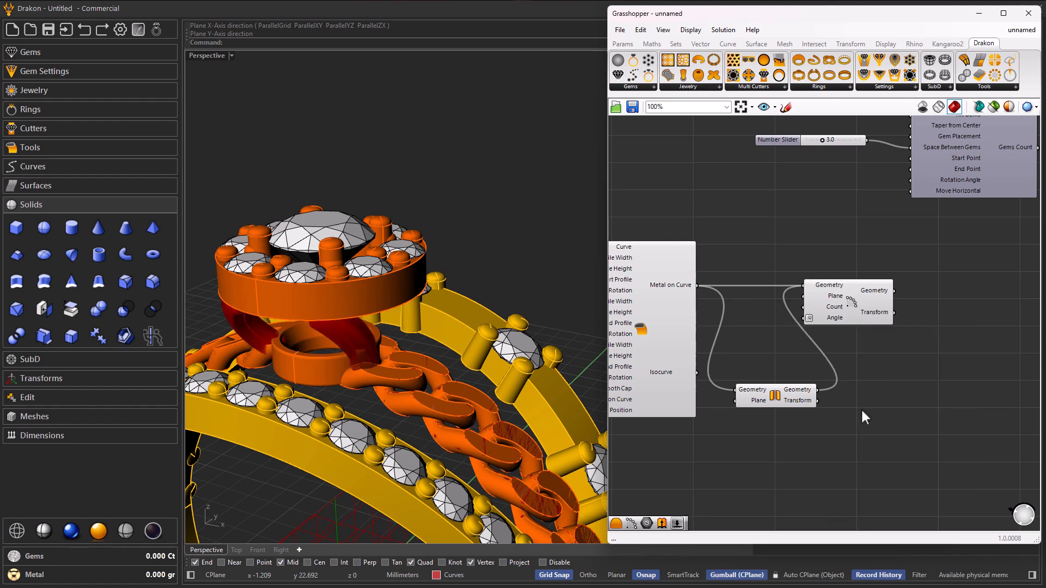
right_click(835, 318)
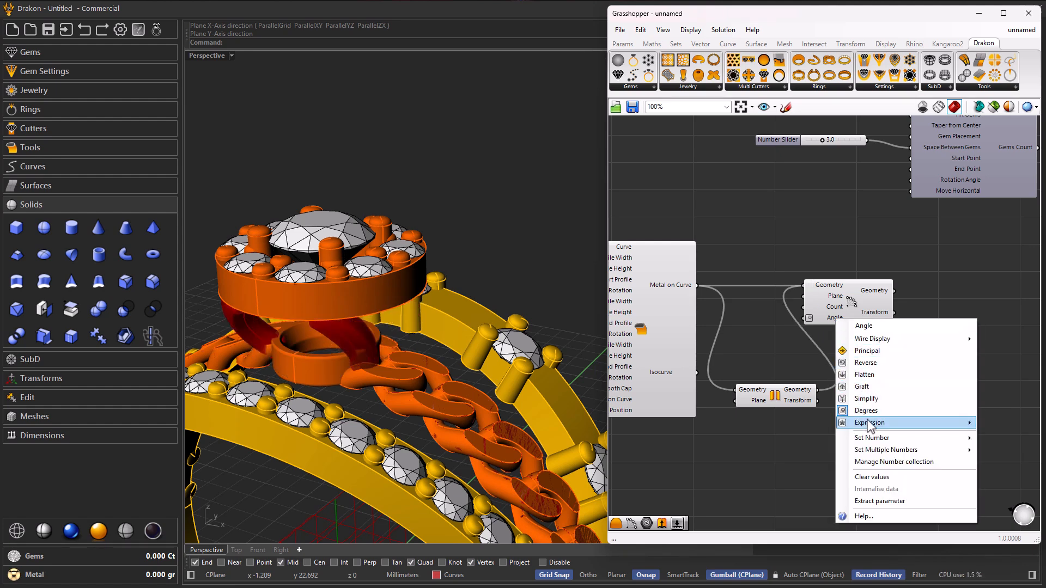
mouse_move(868, 425)
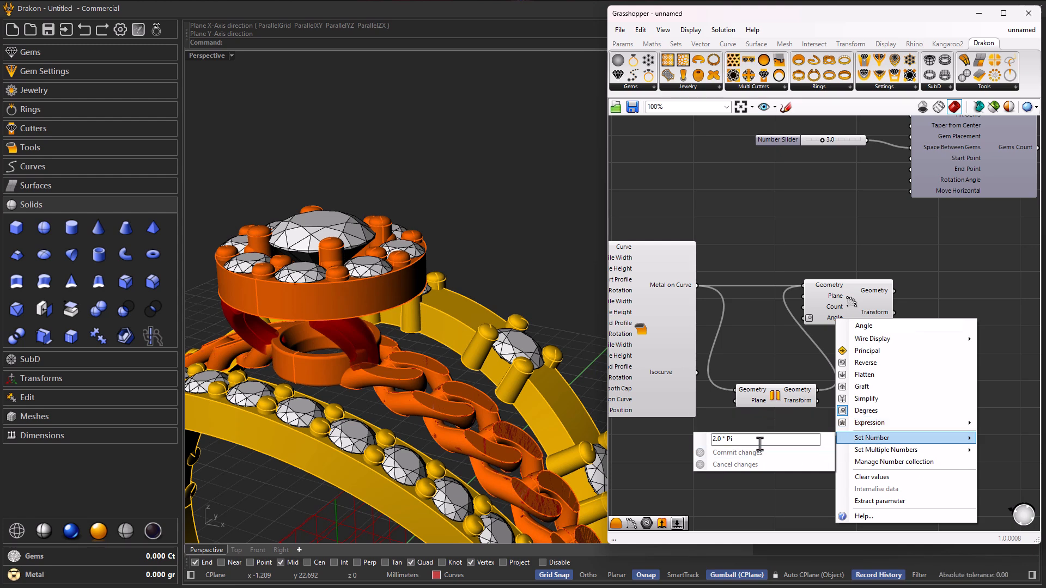
text(360)
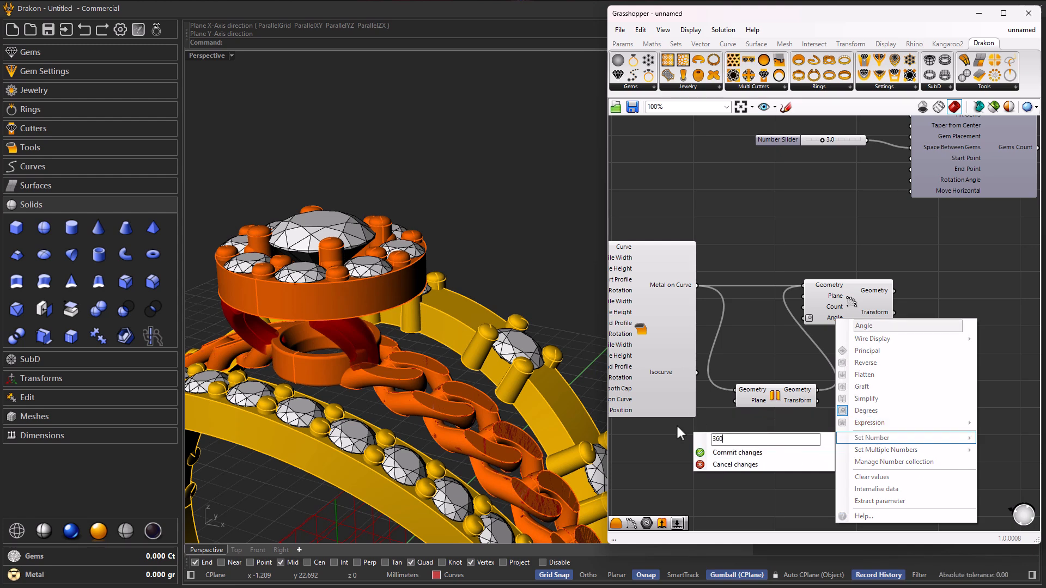
click(729, 453)
Set Polar Array's Count input to 6, after trying 4
right_click(832, 313)
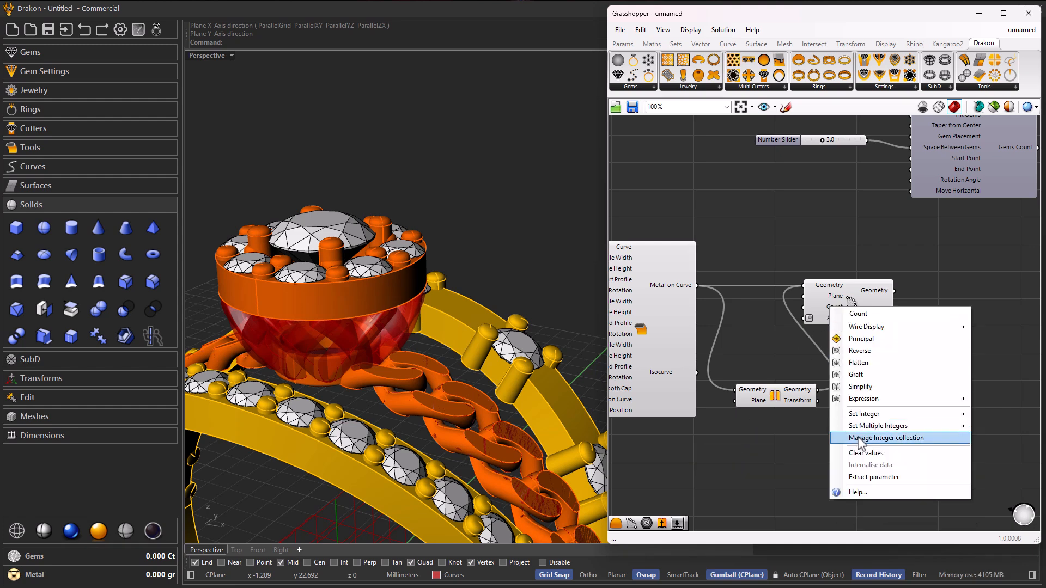
text(4)
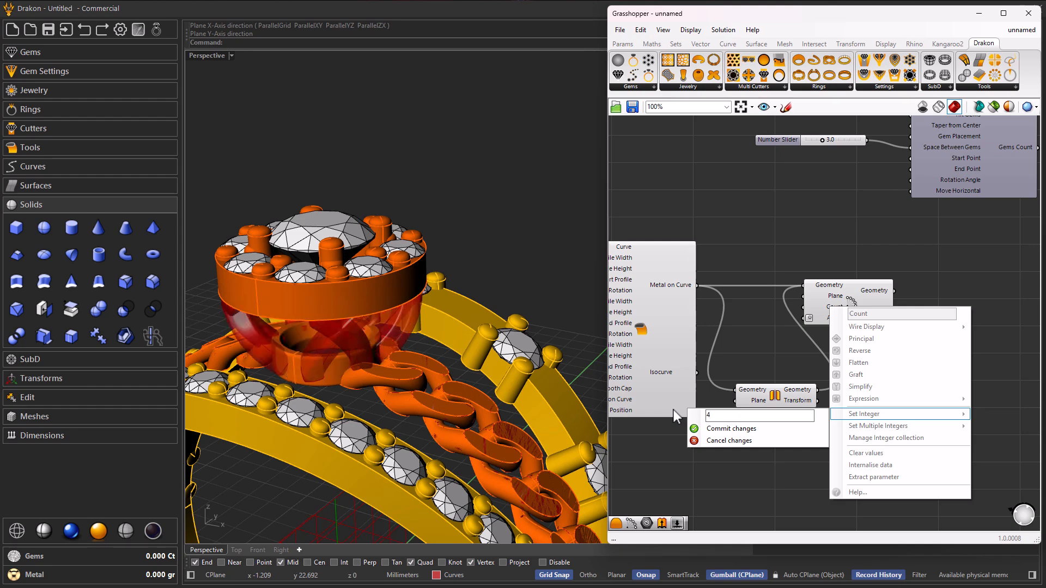
text(6)
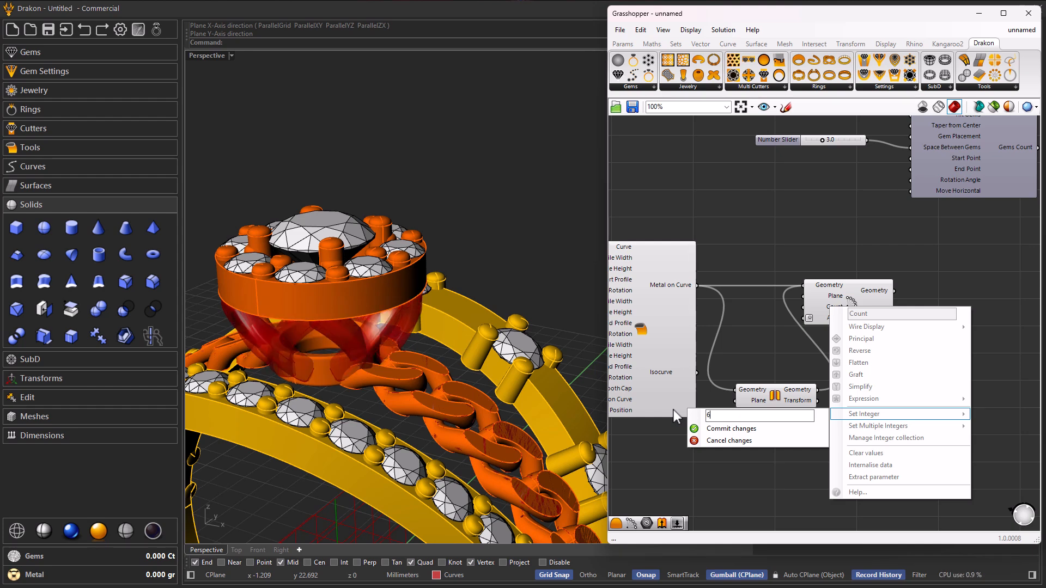
click(730, 428)
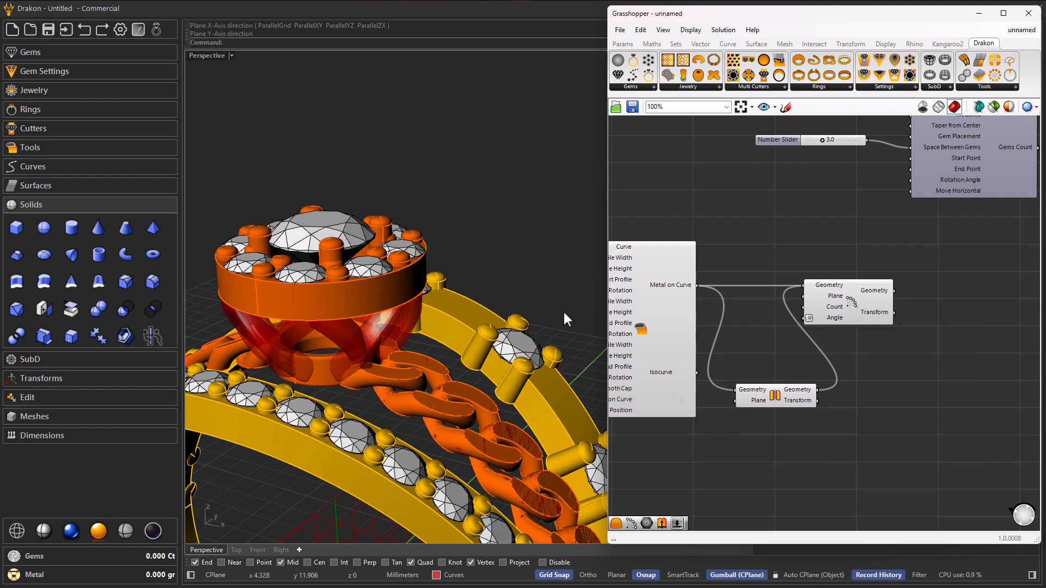
Set the Smooth Cap input of the supports' Metal on Curve component to 0.4
right_drag(262, 354, 388, 338)
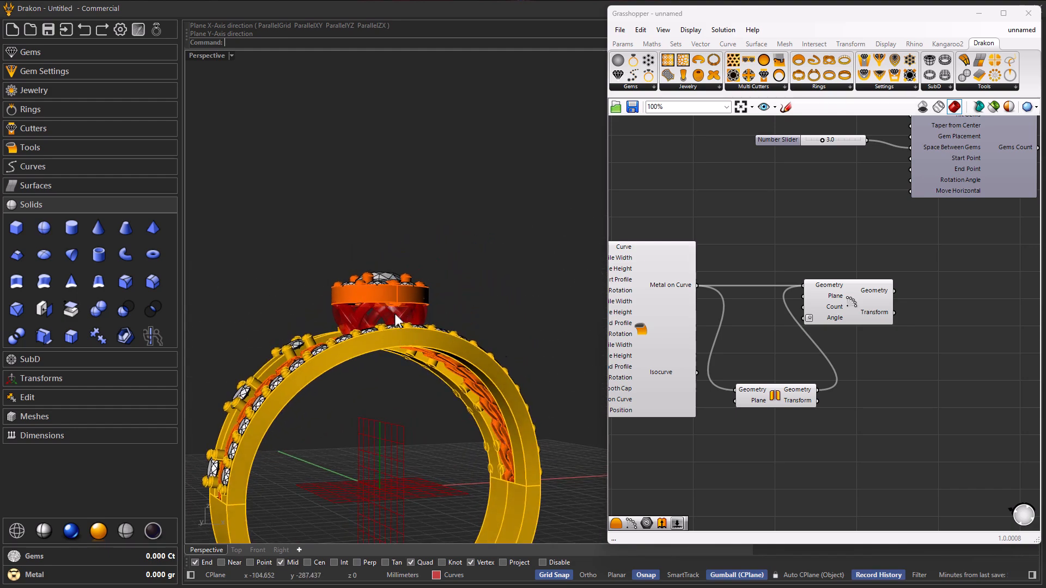
scroll(384, 319, up, 5)
right_drag(699, 437, 943, 411)
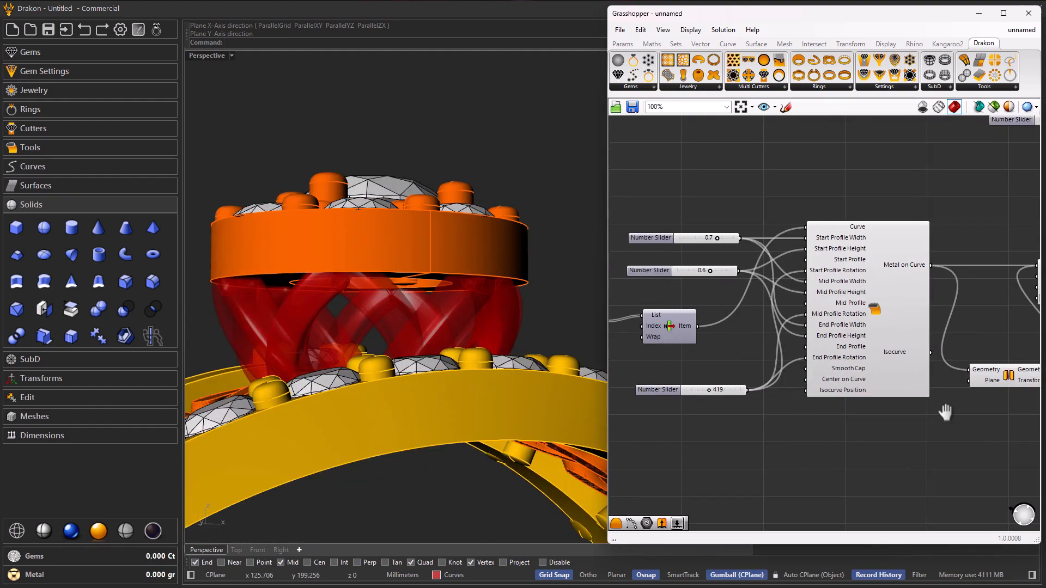
scroll(849, 385, up, 5)
right_click(824, 348)
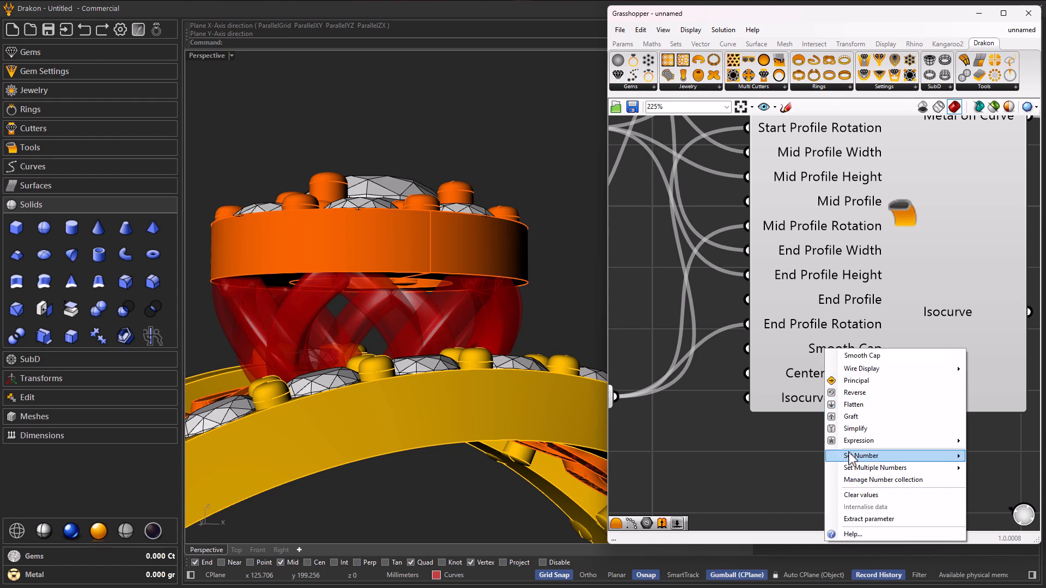
mouse_move(851, 461)
click(751, 457)
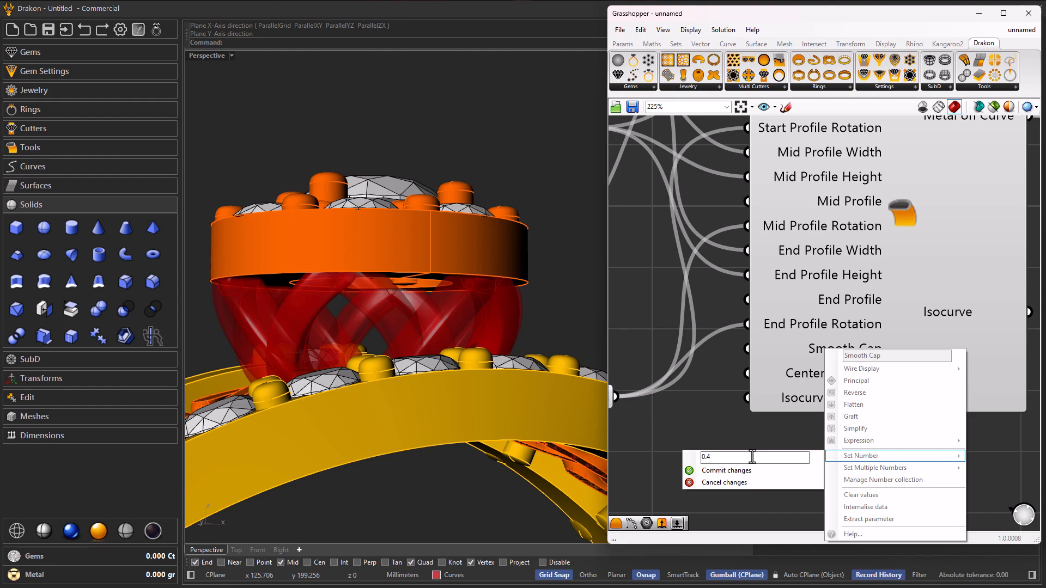
click(745, 473)
Add a display component with Geometry, Layer and Material inputs to the empty canvas area beside Polar Array
right_drag(463, 348, 395, 381)
scroll(401, 290, down, 10)
scroll(676, 341, down, 5)
right_drag(898, 361, 743, 421)
scroll(747, 404, down, 2)
scroll(710, 294, up, 3)
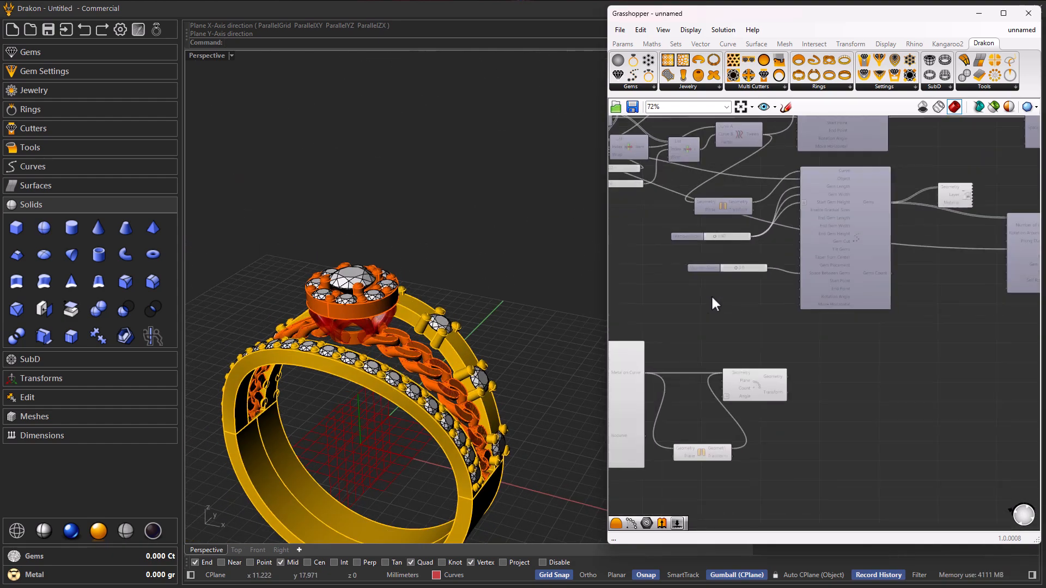
click(694, 87)
drag(698, 289, 889, 418)
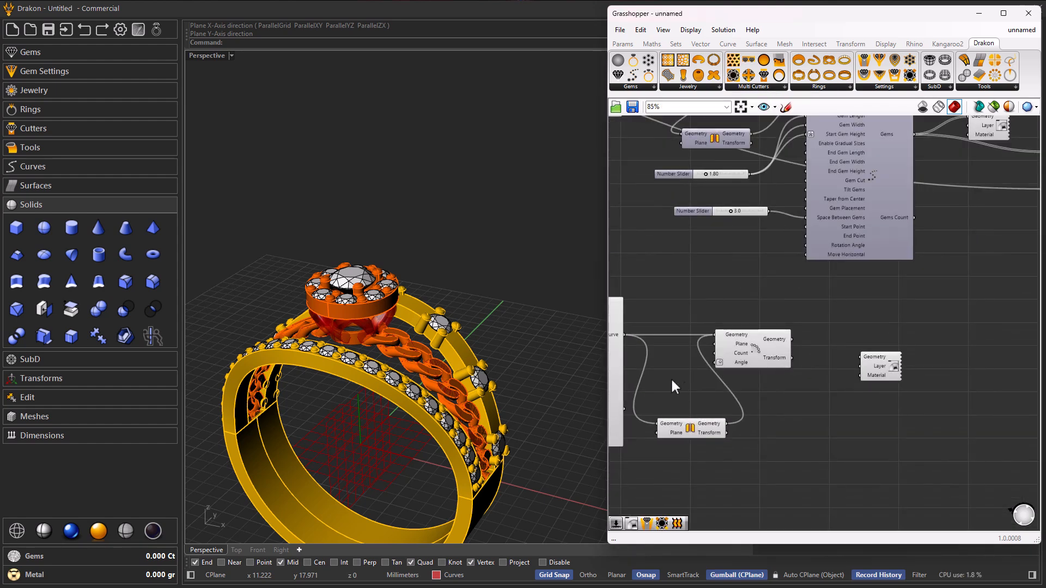
Turn off the preview of Metal on Curve and Mirror together
right_drag(684, 383, 912, 359)
drag(917, 441, 812, 370)
scroll(816, 358, up, 1)
middle_click(816, 357)
click(853, 323)
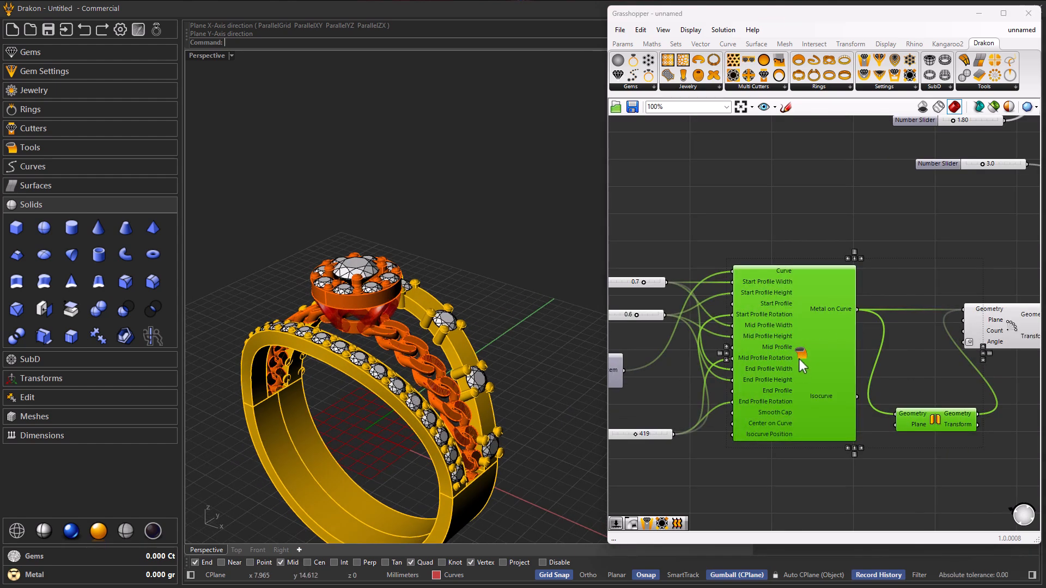
Set the layer index in the new display component's Layer input
scroll(877, 352, down, 4)
scroll(854, 343, up, 5)
mouse_move(852, 320)
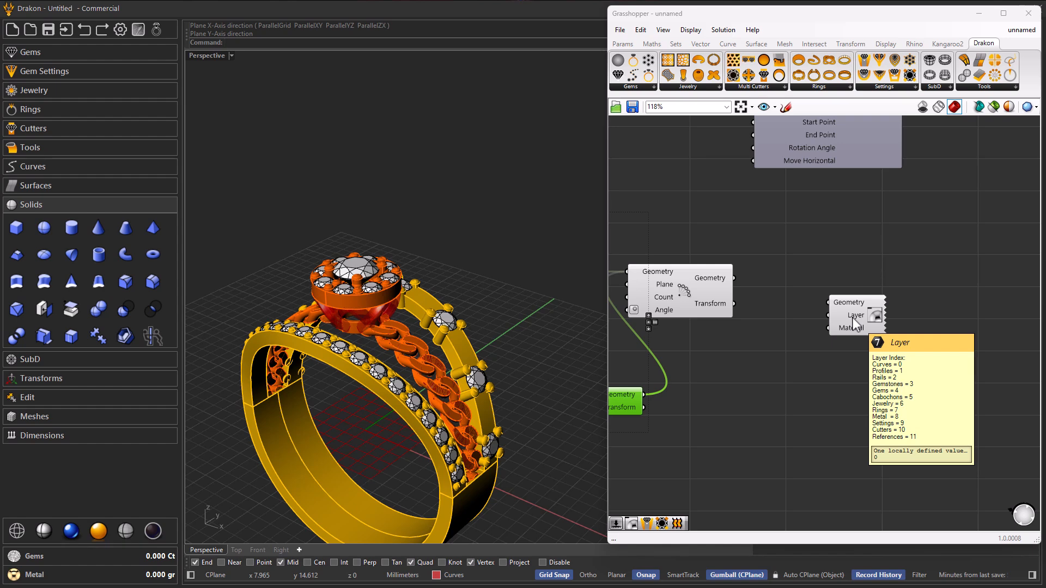
right_click(852, 318)
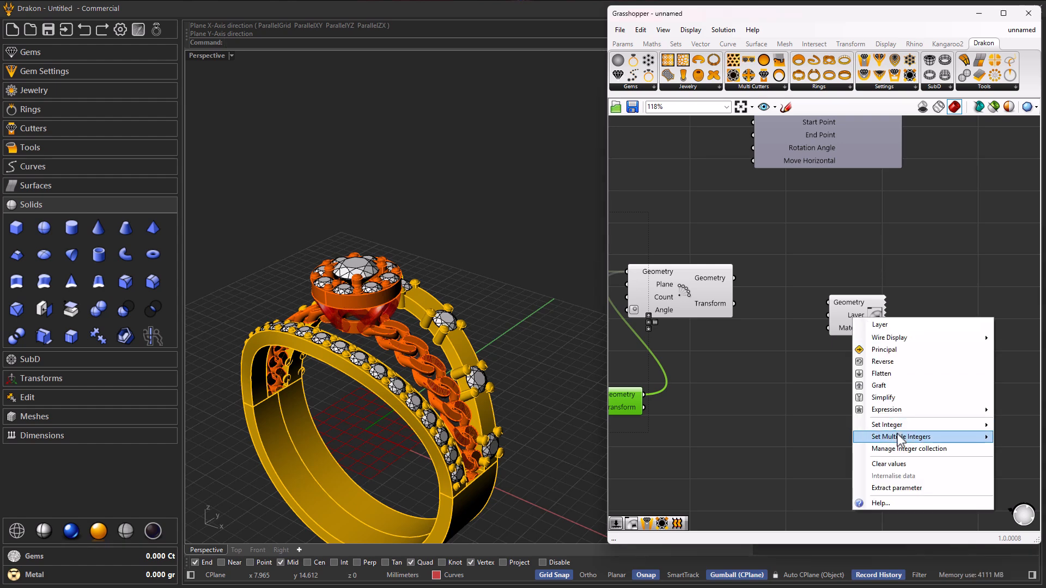
mouse_move(897, 430)
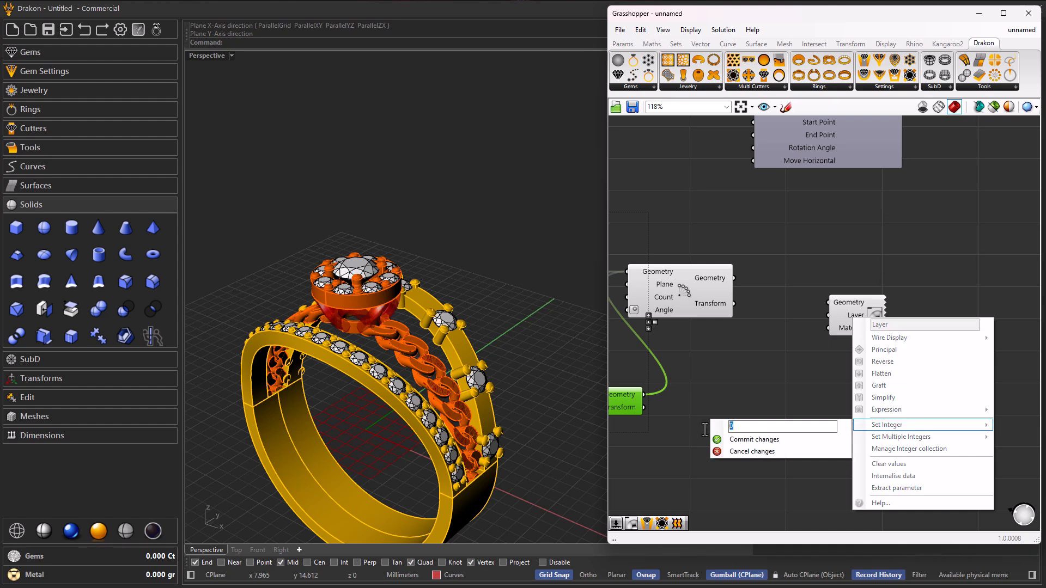
click(746, 439)
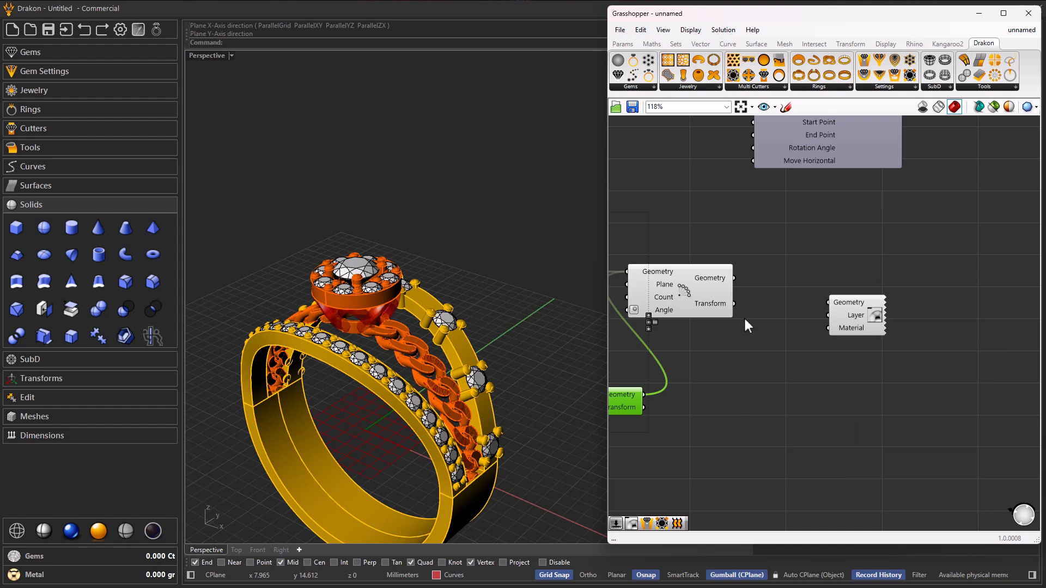
Connect Polar Array's Geometry output to the display component's Geometry input and align that component so the wire runs straight
scroll(737, 284, up, 2)
drag(734, 274, 862, 309)
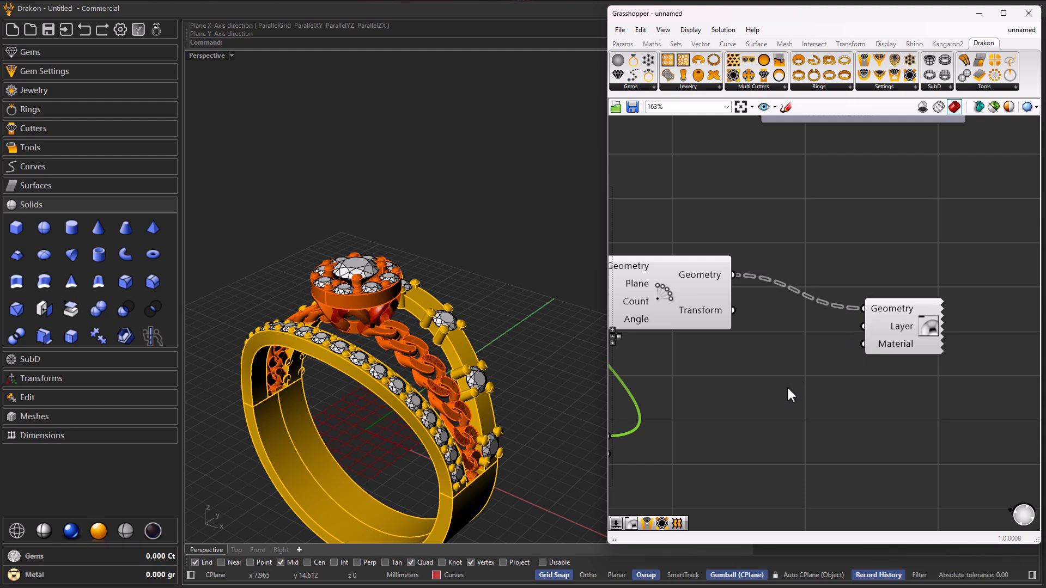
scroll(803, 359, down, 2)
click(774, 376)
right_drag(427, 378, 435, 311)
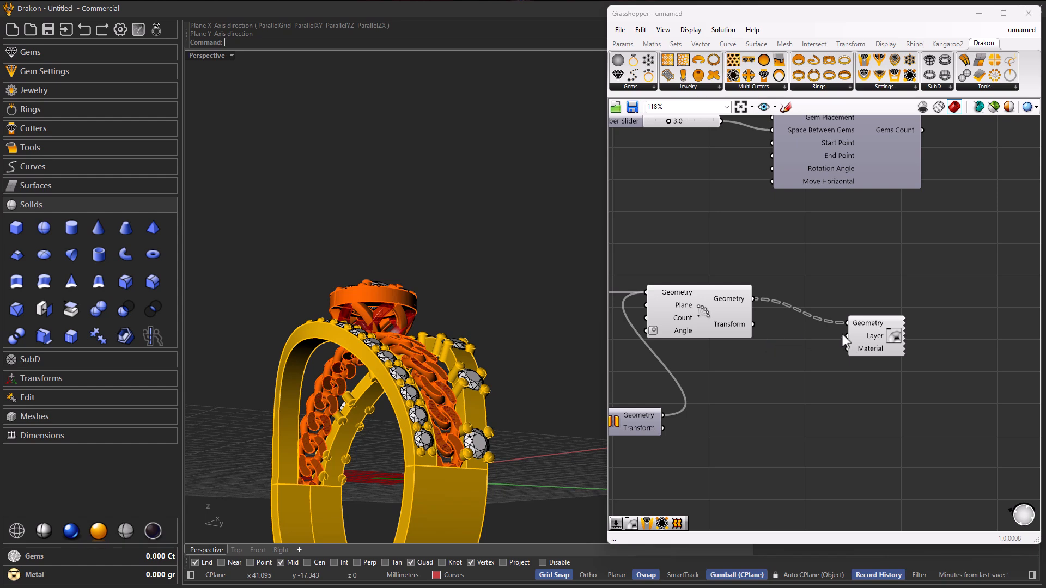
drag(877, 339, 878, 316)
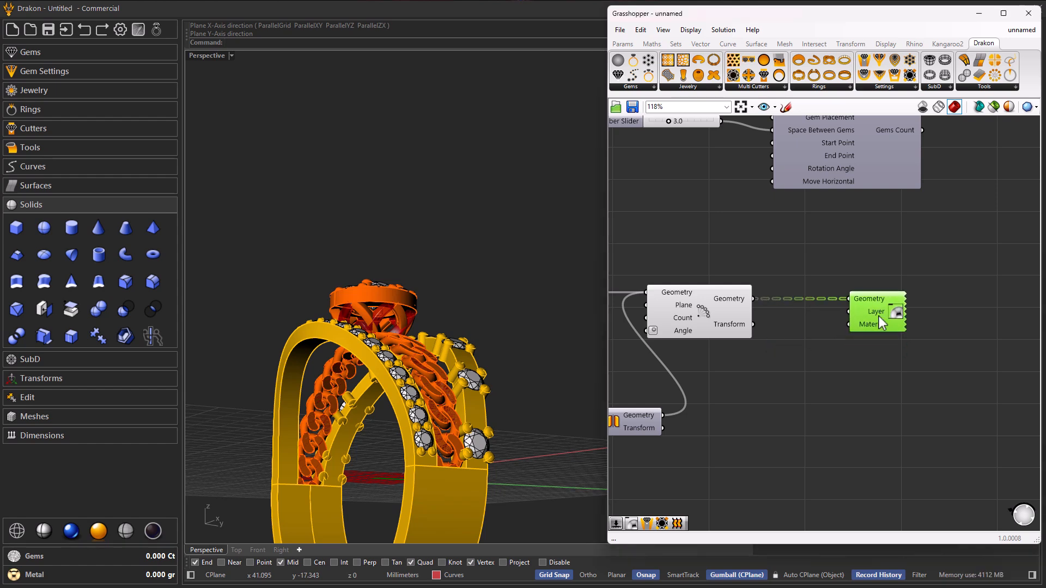
Flatten the Geometry input of the display component connected to Polar Array
right_drag(526, 349, 414, 368)
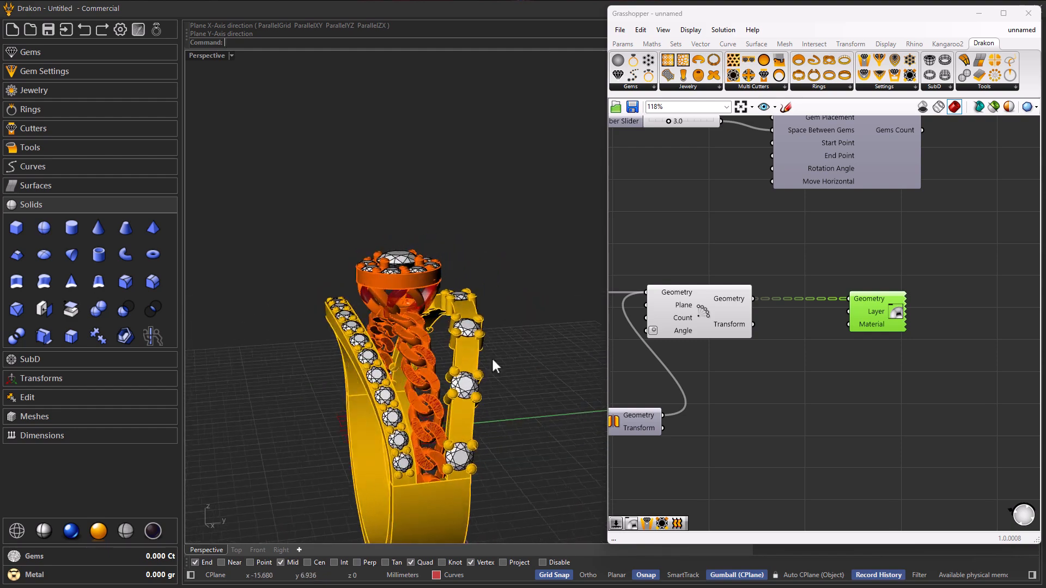
right_click(873, 297)
click(892, 383)
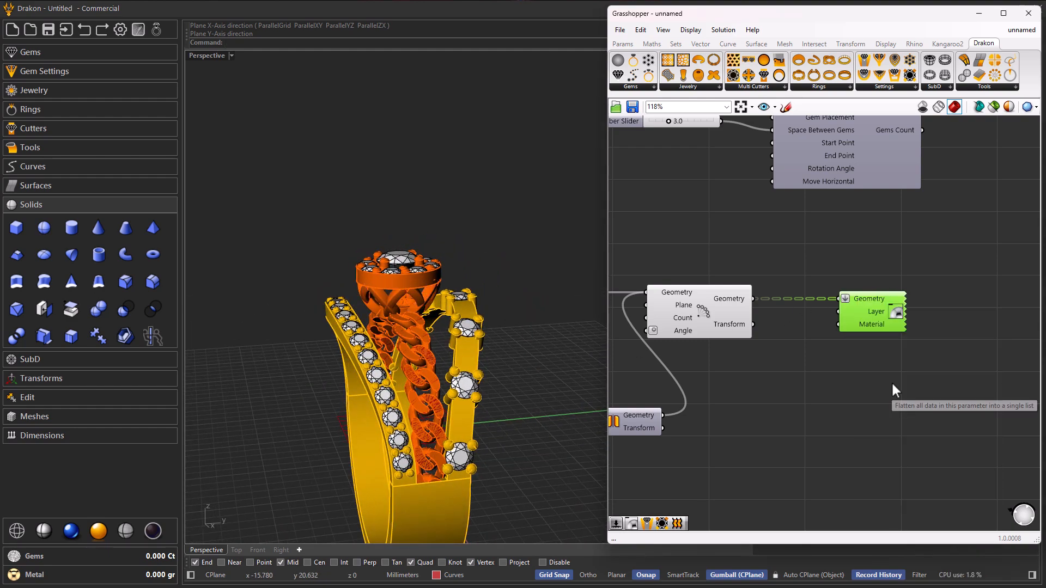
Examine the ring with its head supports from several angles and review the overall component layout of the definition
right_drag(488, 372, 458, 363)
scroll(344, 339, up, 3)
right_drag(356, 325, 448, 367)
scroll(812, 328, down, 10)
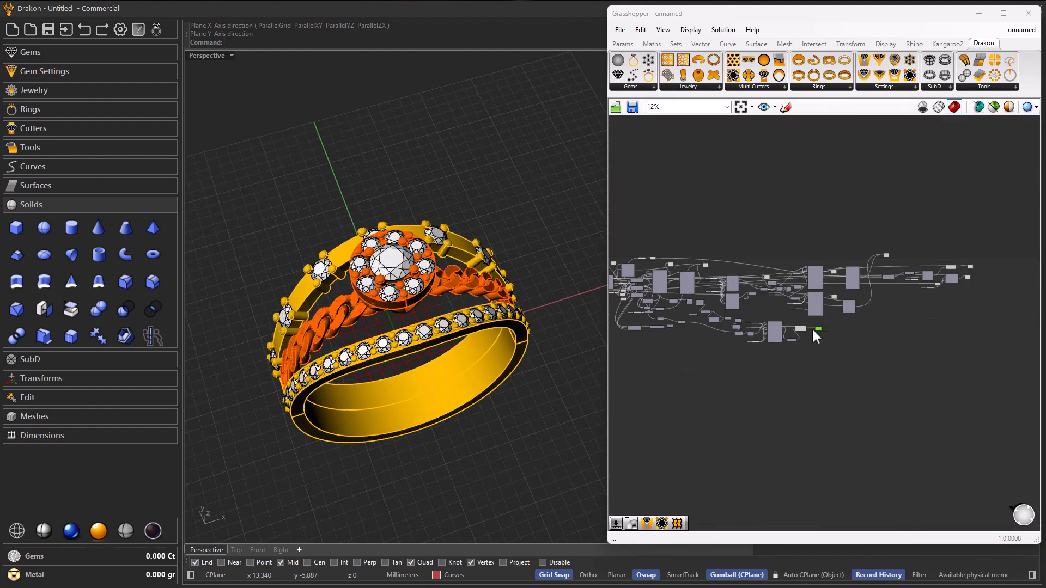
scroll(848, 315, up, 4)
right_drag(766, 351, 893, 348)
scroll(772, 322, down, 5)
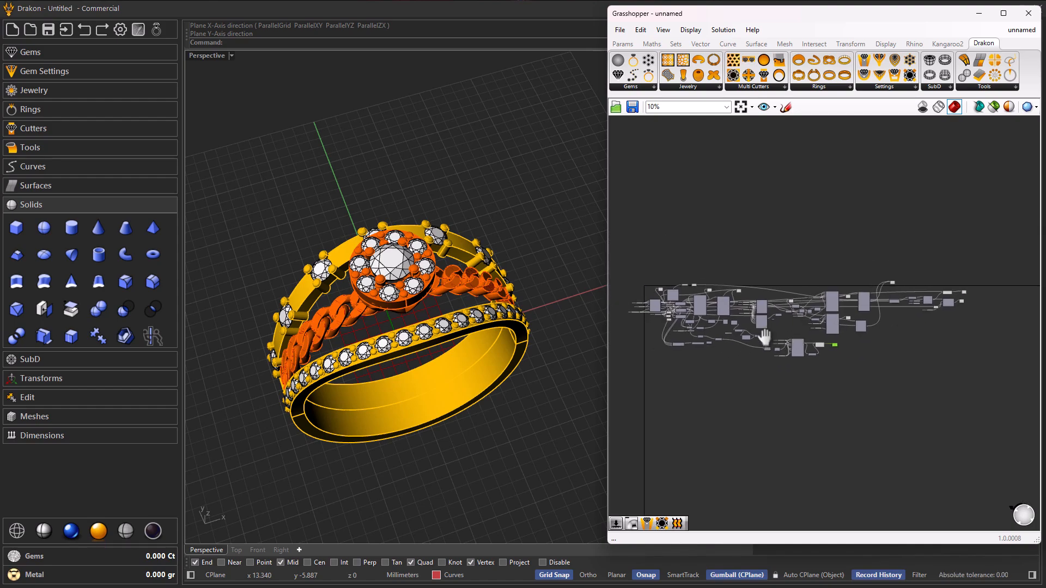
scroll(329, 353, up, 4)
right_drag(330, 357, 428, 358)
scroll(364, 302, down, 5)
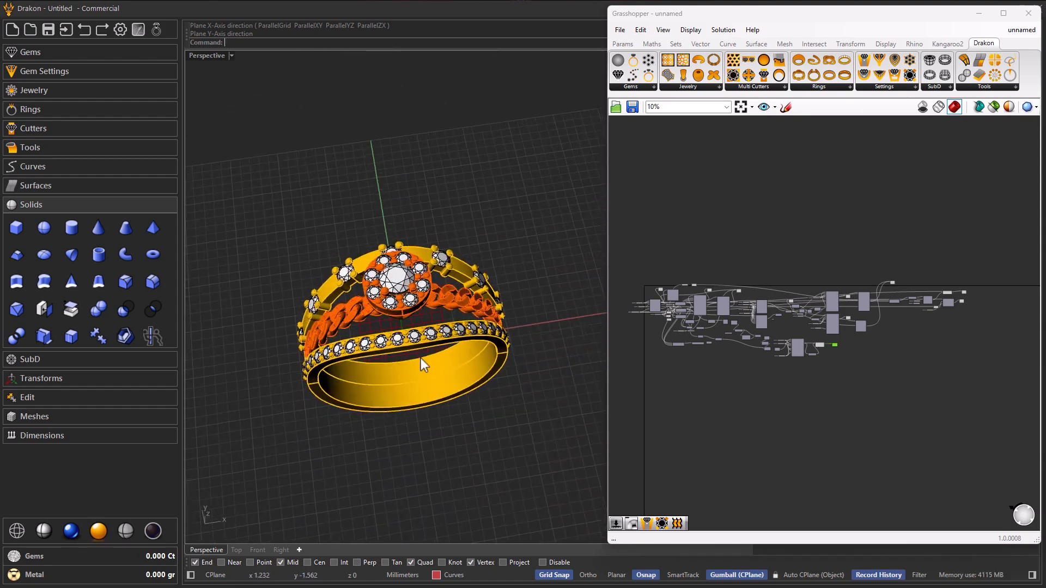
scroll(428, 358, up, 3)
right_drag(417, 275, 439, 290)
scroll(839, 359, down, 4)
scroll(842, 346, up, 7)
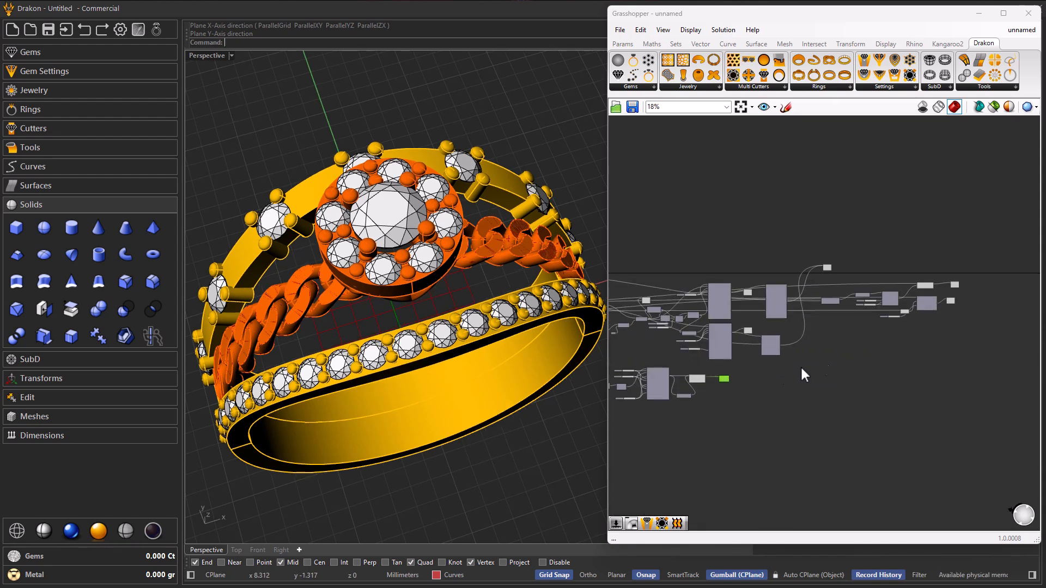
scroll(770, 379, up, 3)
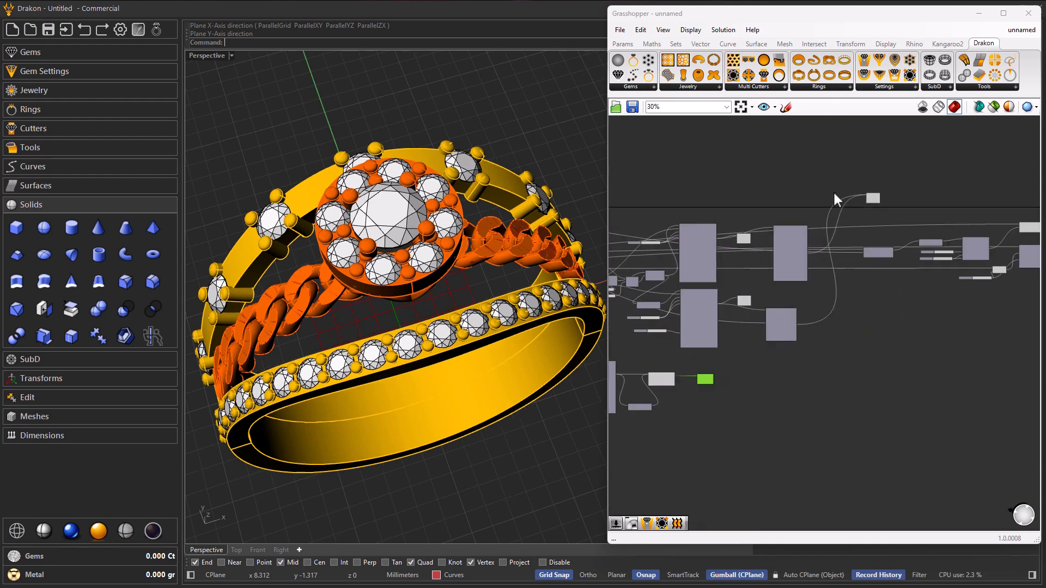
Add a gem cutter component and connect the Gems output of the front band's gem row to its Gem input
drag(766, 77, 873, 429)
drag(855, 368, 854, 369)
scroll(691, 266, up, 4)
click(720, 247)
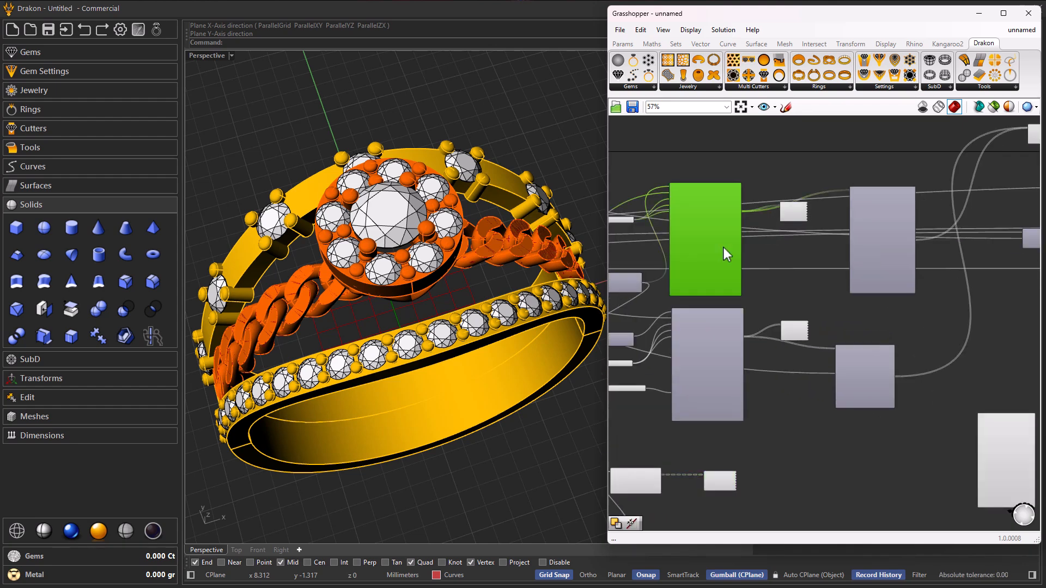
scroll(737, 218, up, 3)
drag(744, 206, 854, 349)
scroll(764, 321, down, 5)
scroll(867, 398, up, 4)
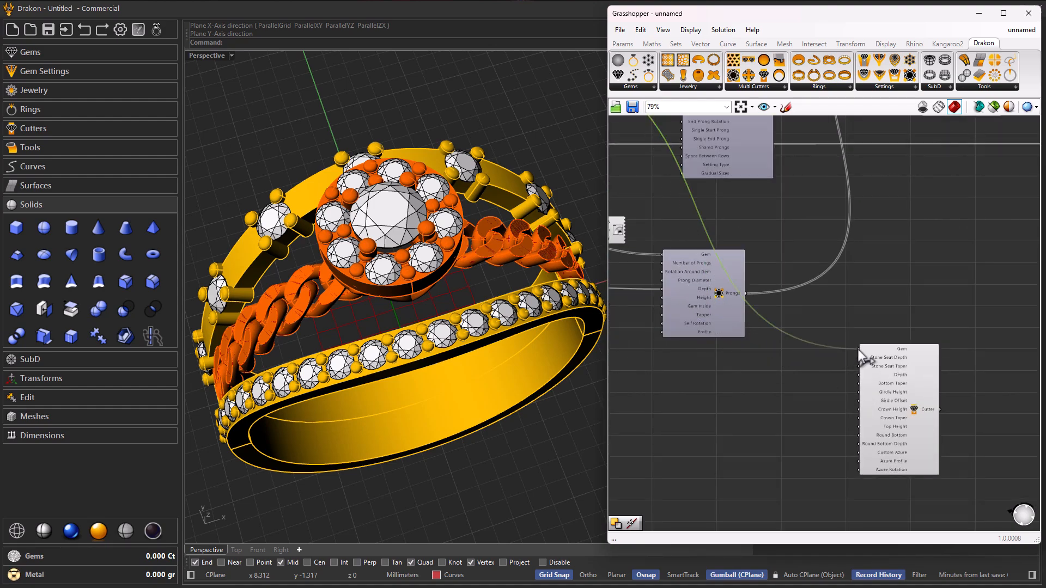
drag(890, 386, 908, 313)
right_drag(418, 364, 450, 322)
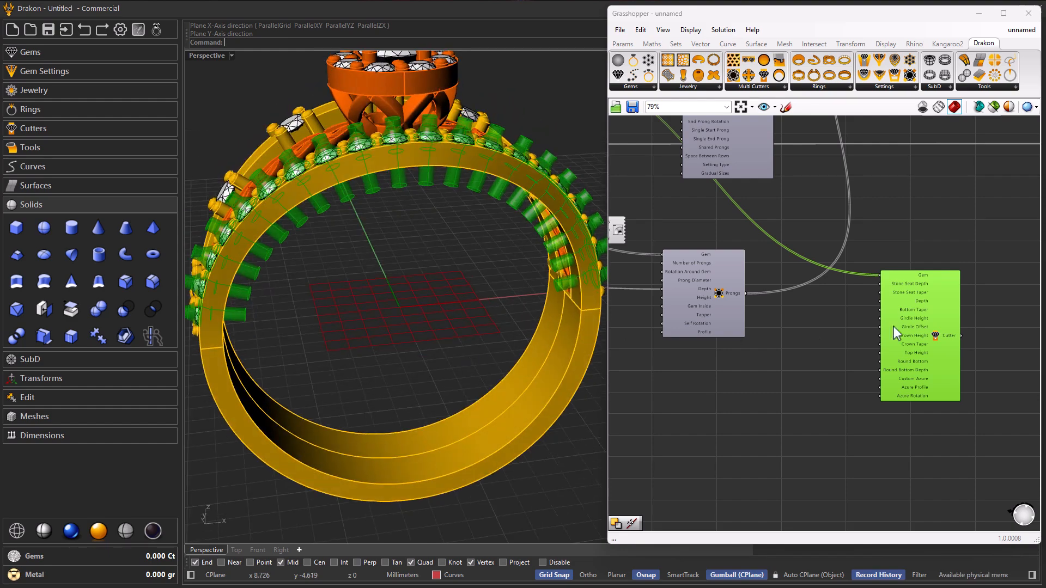
Move the cutter component above the definition and place a duplicate of it below the second gem row's components
scroll(878, 334, down, 6)
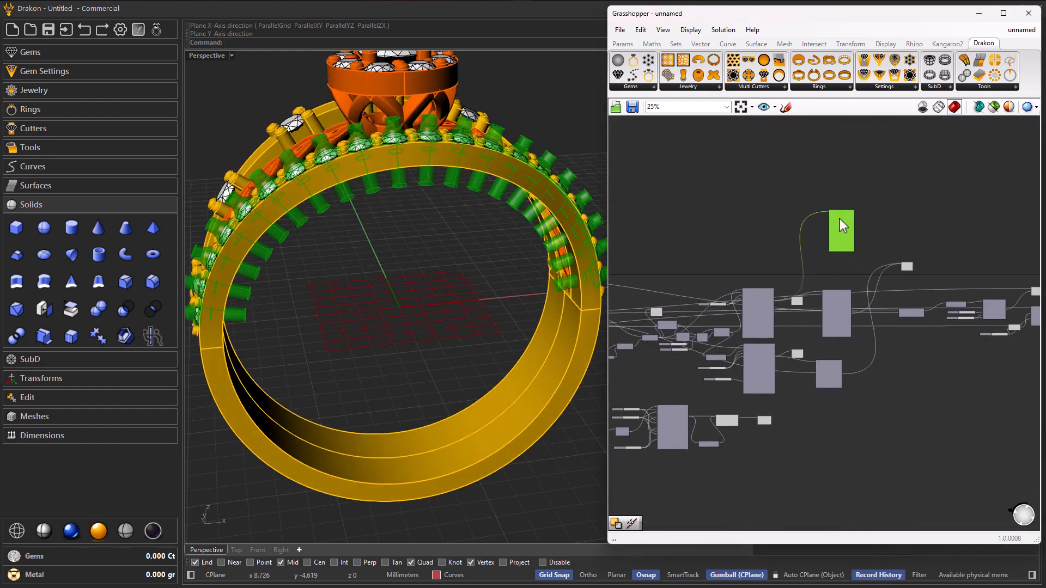
scroll(777, 343, up, 4)
drag(900, 137, 893, 512)
right_drag(850, 482, 776, 387)
scroll(708, 281, up, 4)
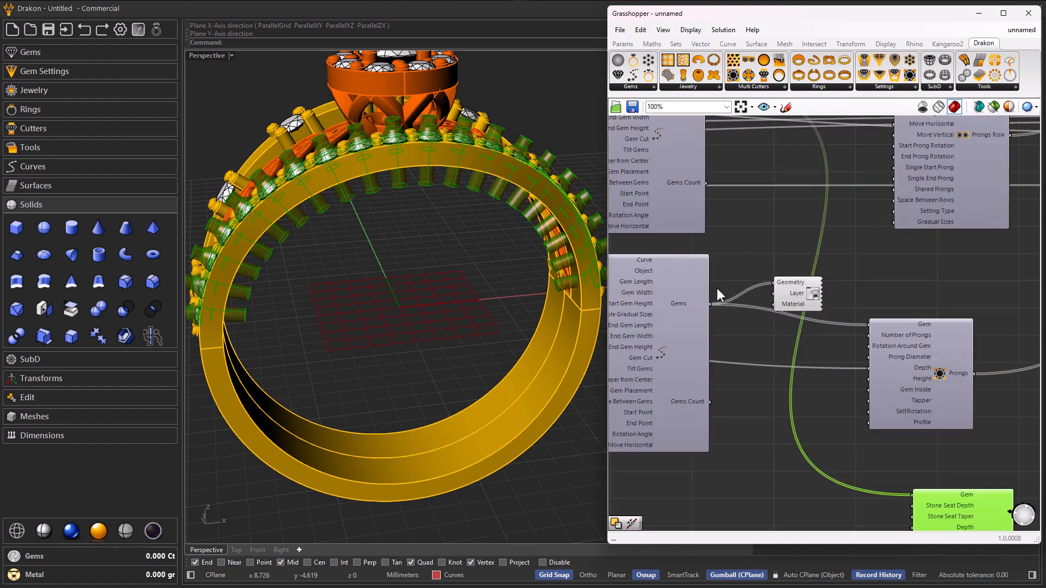
Connect the Gems output of the lower gem row component to the duplicated cutter's Gem input and check the cutters on the rear band
drag(711, 303, 833, 370)
scroll(729, 342, down, 4)
scroll(797, 429, up, 4)
scroll(878, 426, down, 2)
right_drag(479, 294, 479, 199)
scroll(472, 236, up, 6)
scroll(472, 240, up, 1)
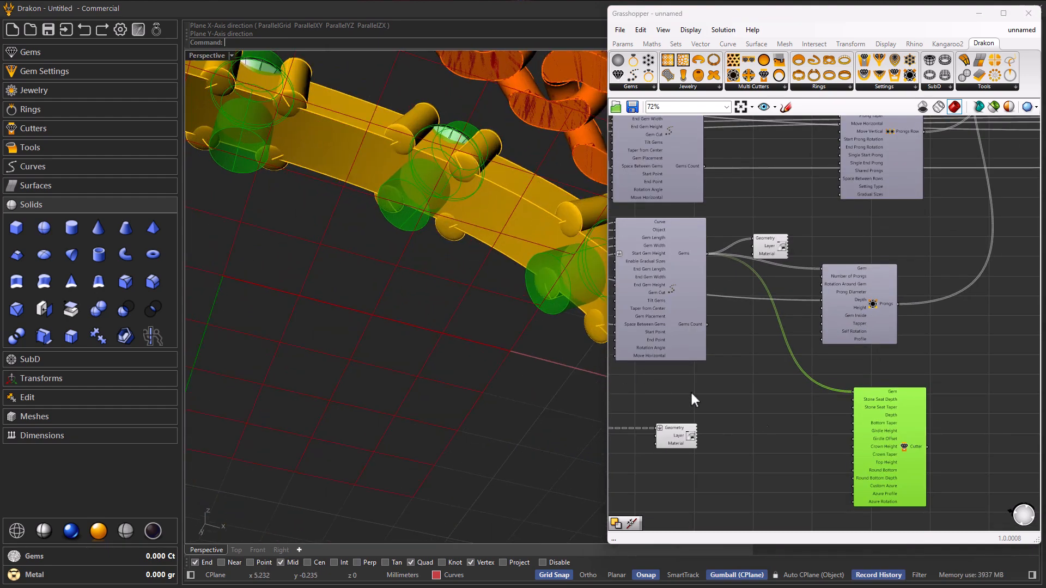
Set the rear band cutter's Stone Seat Taper to 0.5
scroll(839, 453, up, 4)
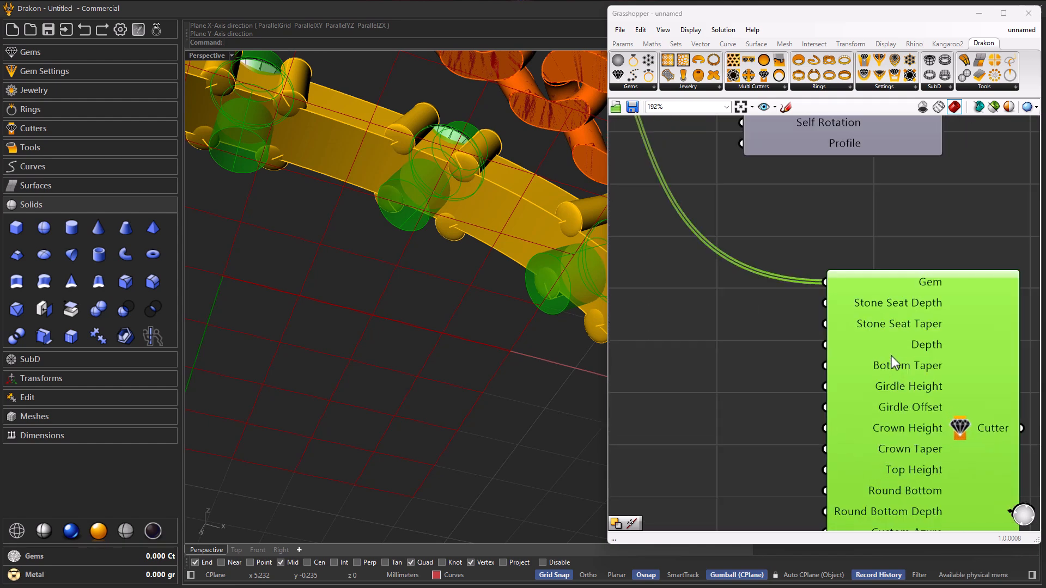
right_click(880, 326)
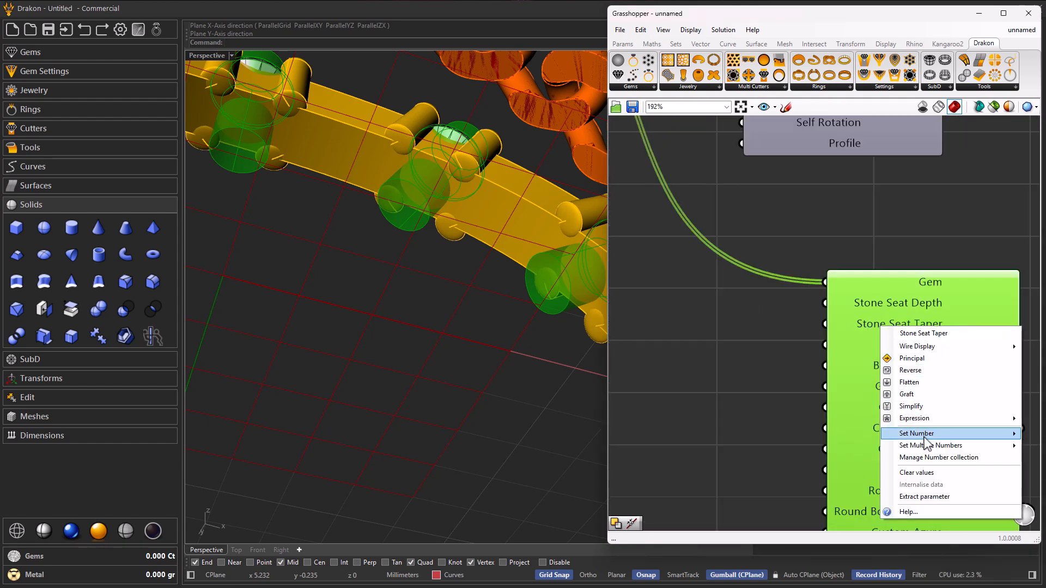
mouse_move(927, 436)
click(826, 435)
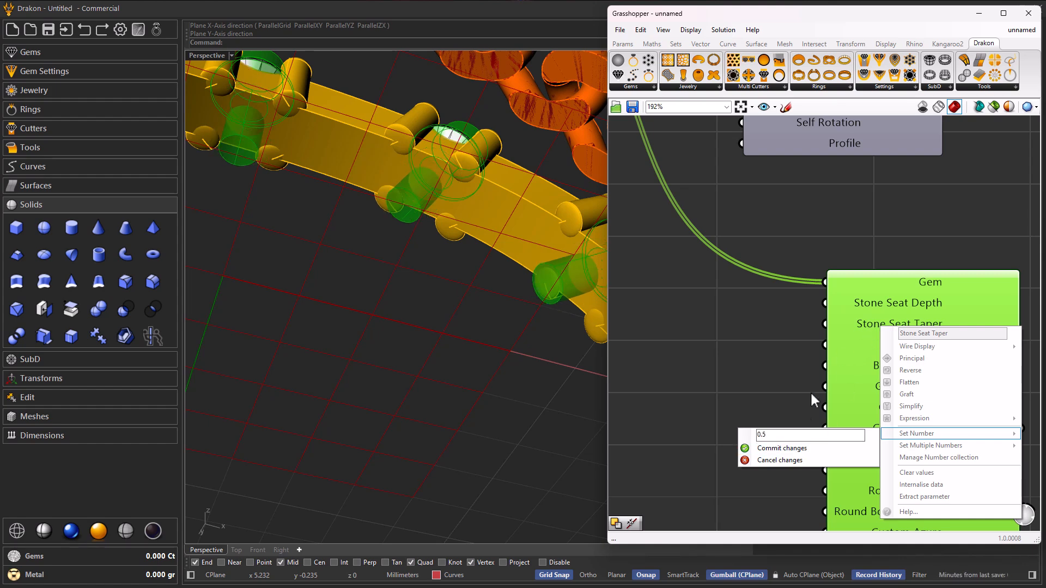
click(796, 448)
Set the rear band cutter's Stone Seat Depth to 0.6 and deselect the component
right_click(870, 304)
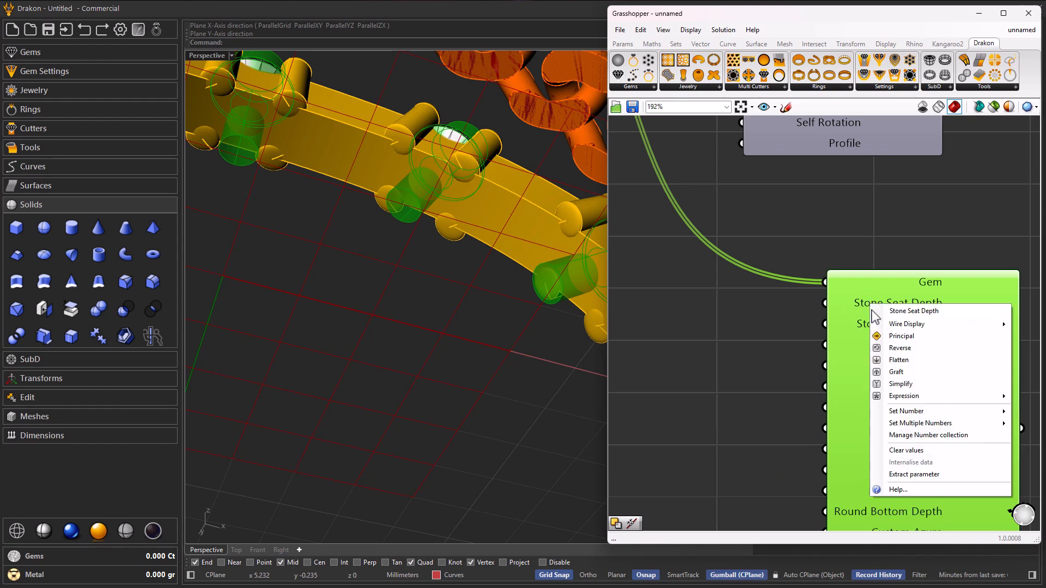
mouse_move(905, 417)
click(814, 412)
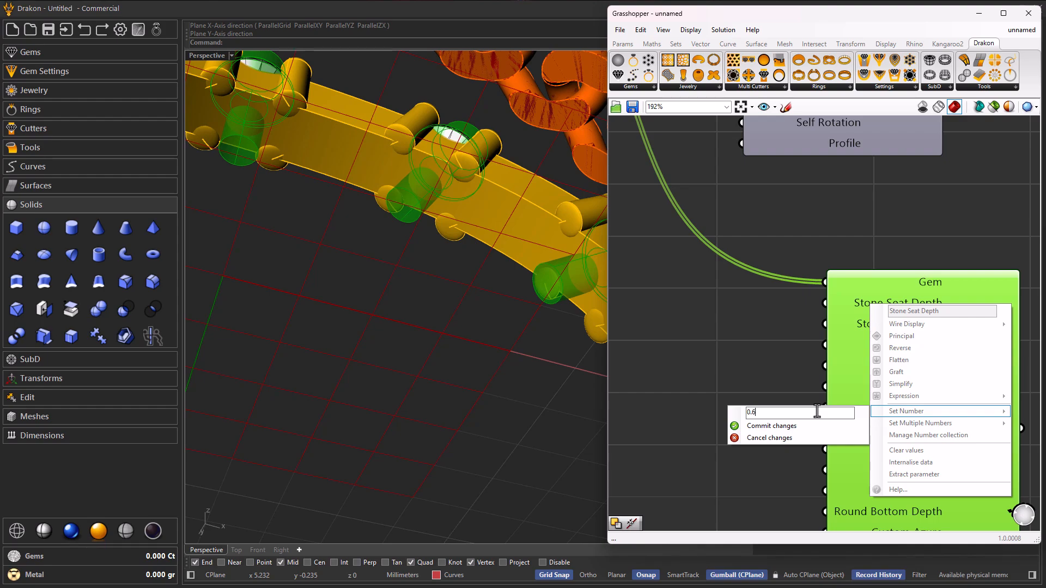
click(769, 425)
right_drag(483, 278, 488, 410)
scroll(397, 355, down, 6)
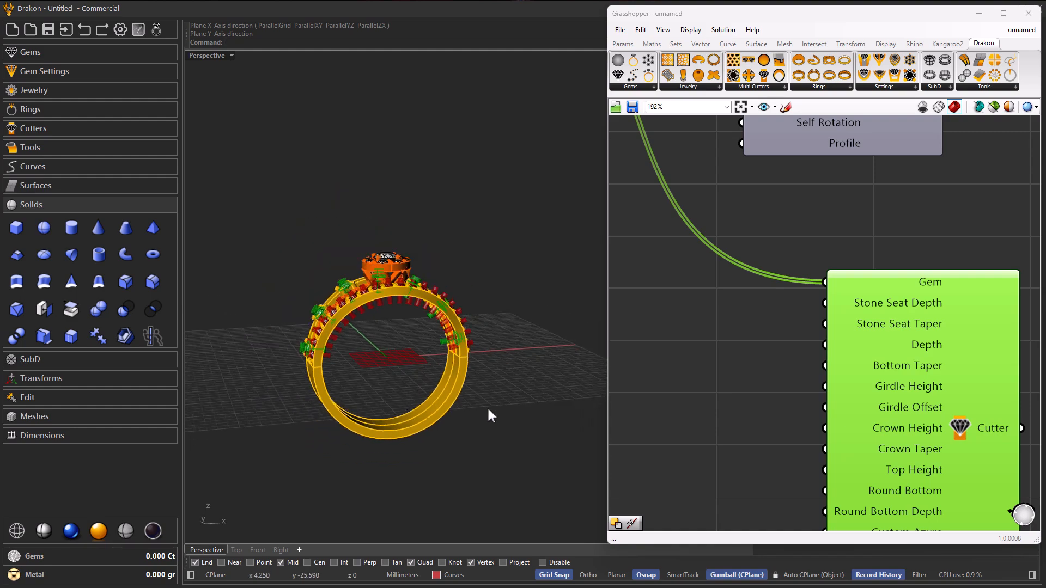
click(766, 456)
Duplicate the upper gem cutter component and place the copy above the halo gem components earlier in the definition
right_drag(425, 243, 392, 273)
scroll(916, 434, down, 10)
right_drag(813, 278, 837, 321)
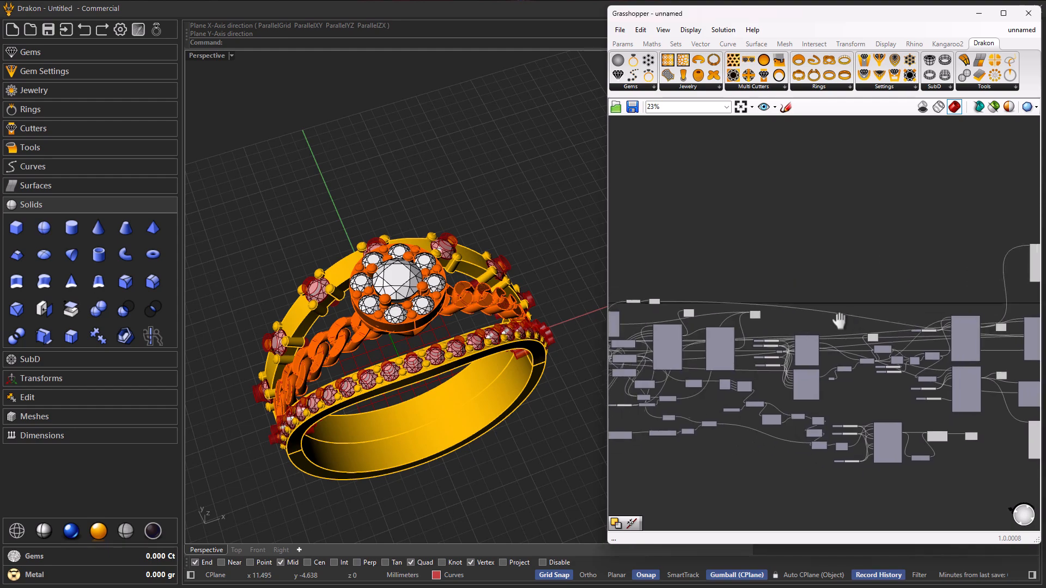
scroll(705, 344, up, 8)
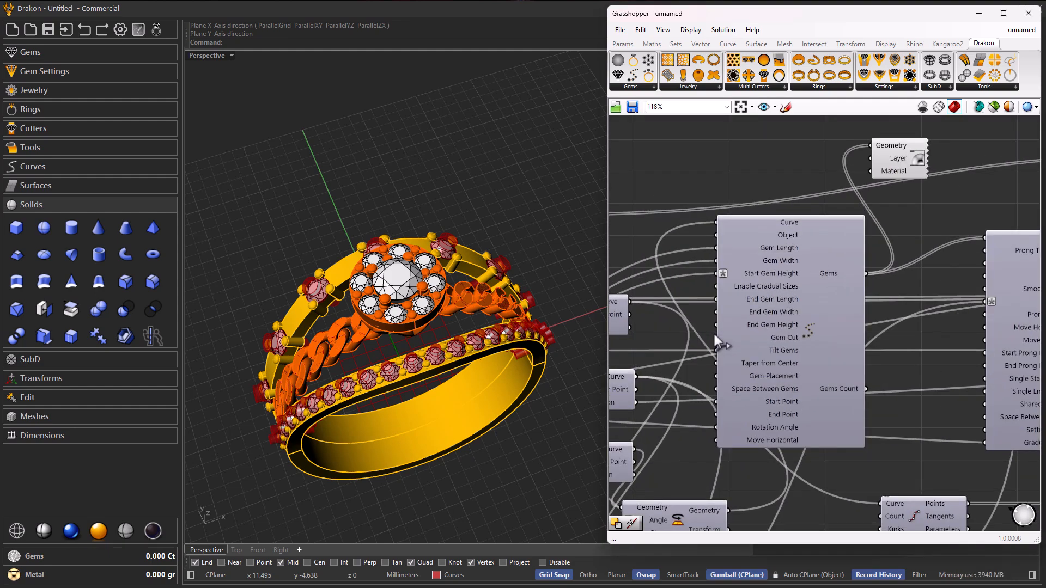
scroll(714, 357, down, 10)
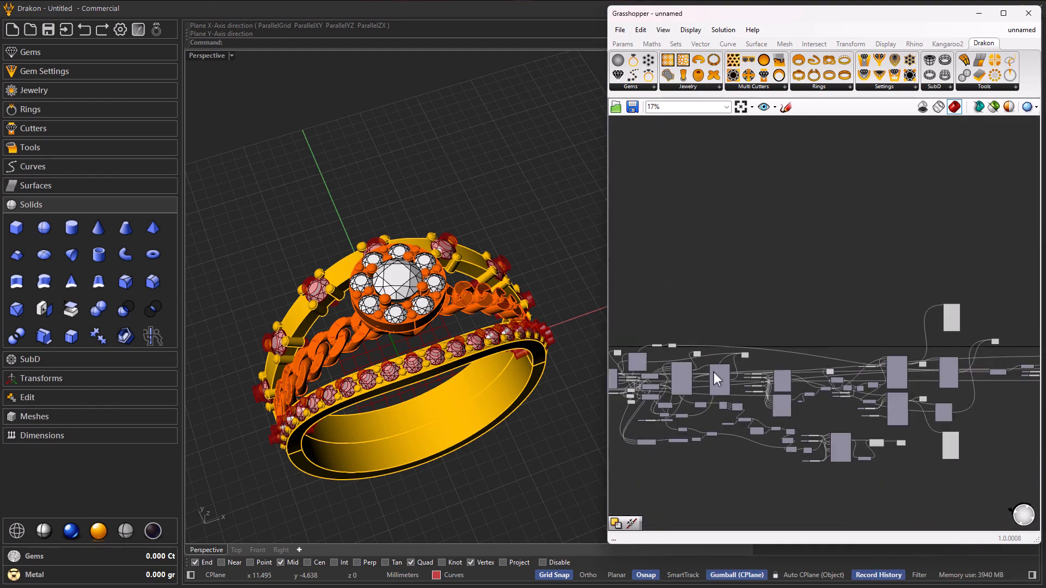
alt+drag(950, 321, 801, 307)
alt+drag(724, 334, 719, 331)
Connect the halo gem component's Gems output to the new cutter's Gem input
scroll(684, 378, up, 7)
scroll(724, 343, up, 2)
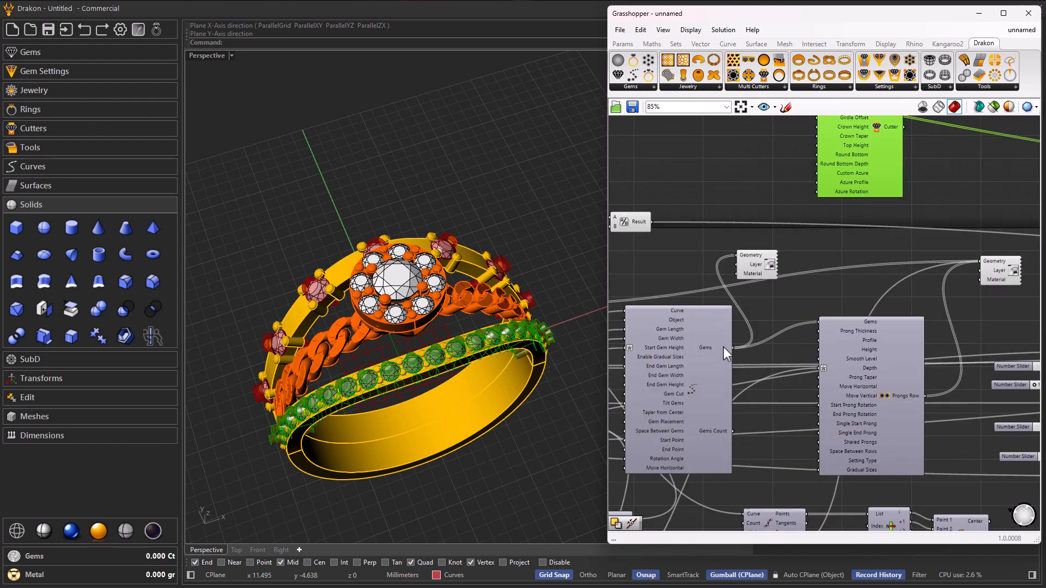
right_drag(724, 343, 708, 436)
drag(706, 426, 791, 140)
right_drag(383, 364, 422, 242)
scroll(391, 257, up, 7)
scroll(435, 229, up, 6)
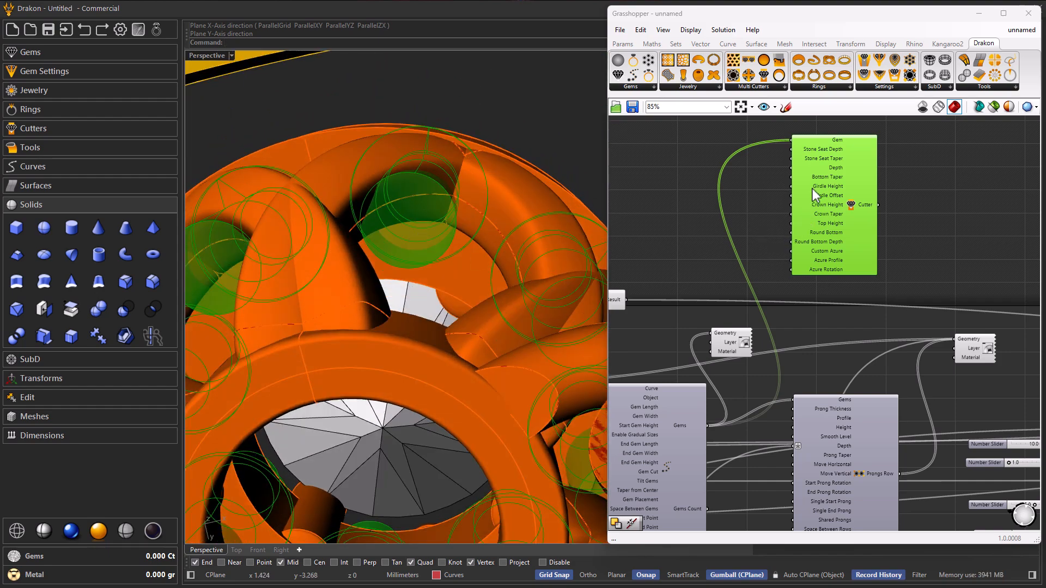
Adjust the halo cutter's Stone Seat Taper so the lower part of the cutters becomes narrower
scroll(815, 158, up, 4)
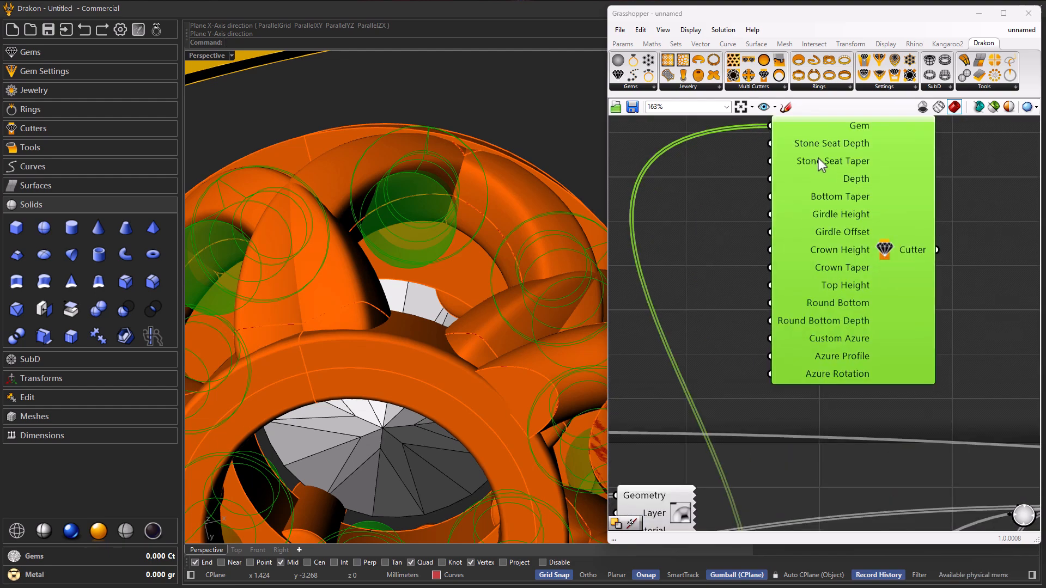
right_click(818, 161)
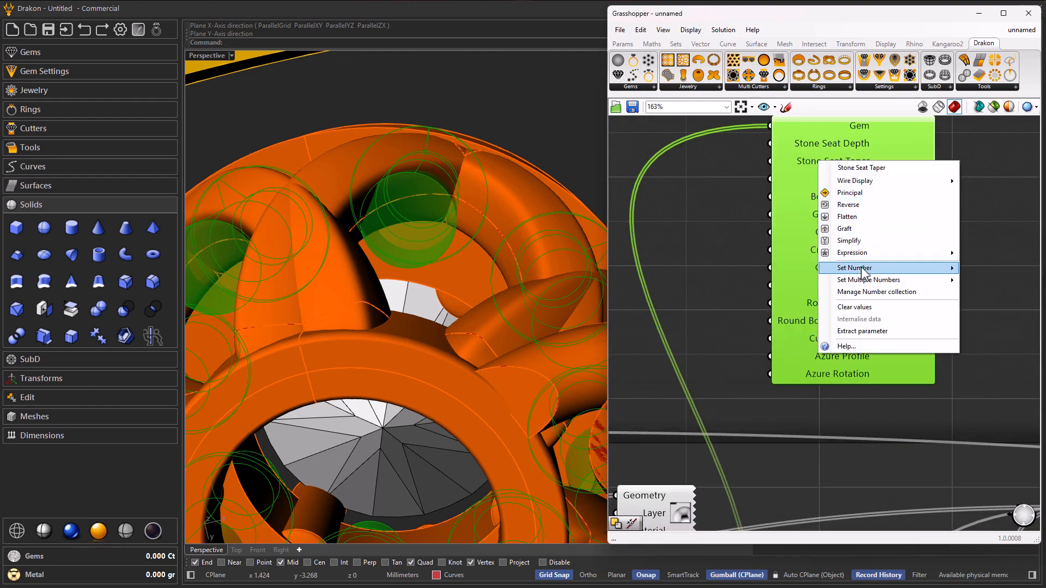
mouse_move(863, 271)
click(755, 272)
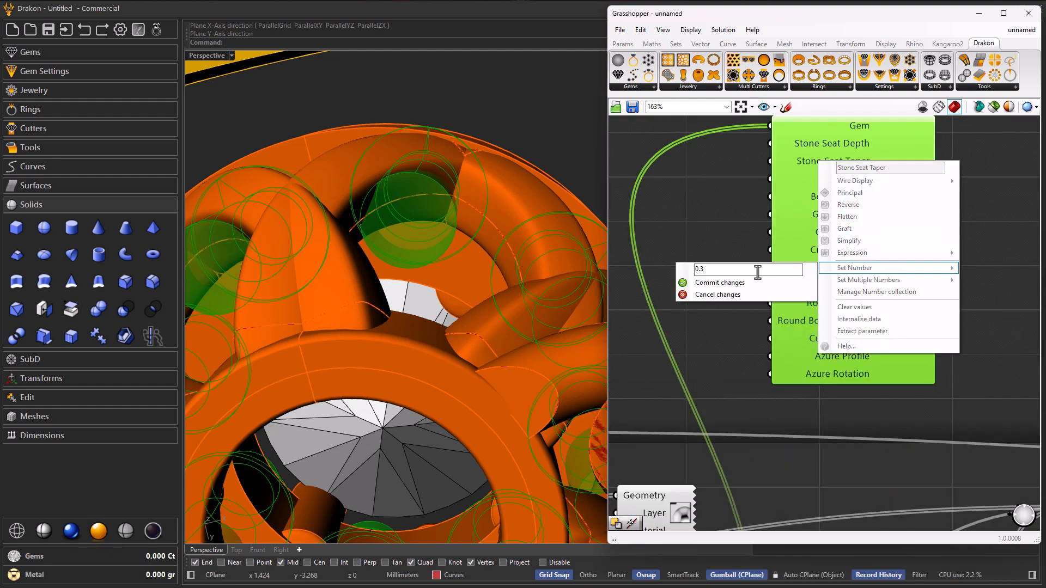
click(746, 283)
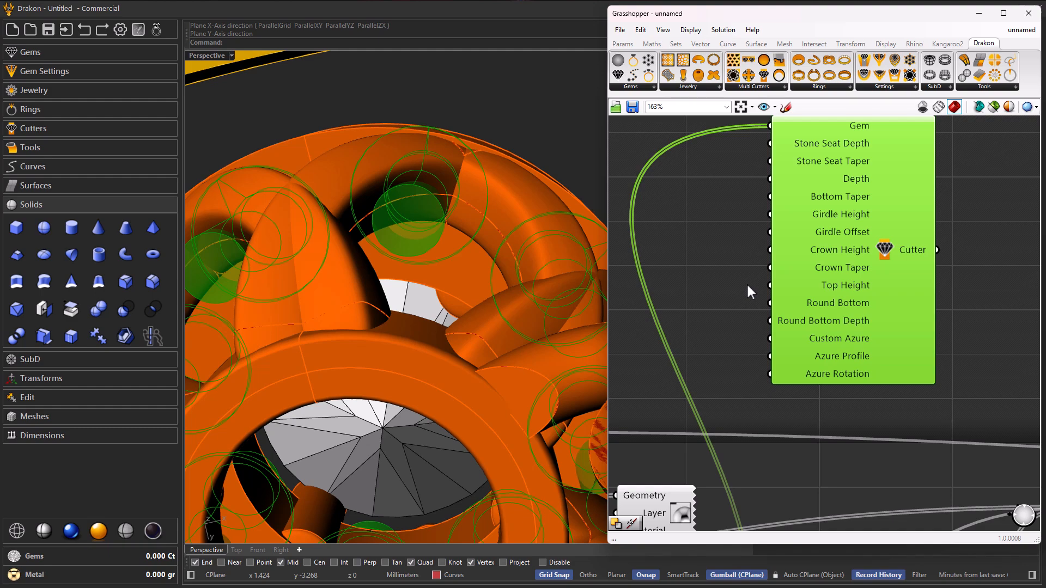
Examine the gem cutters on the ring head and both bands from above, the side and below
click(720, 254)
right_drag(578, 277, 422, 340)
scroll(445, 288, down, 6)
scroll(423, 345, up, 5)
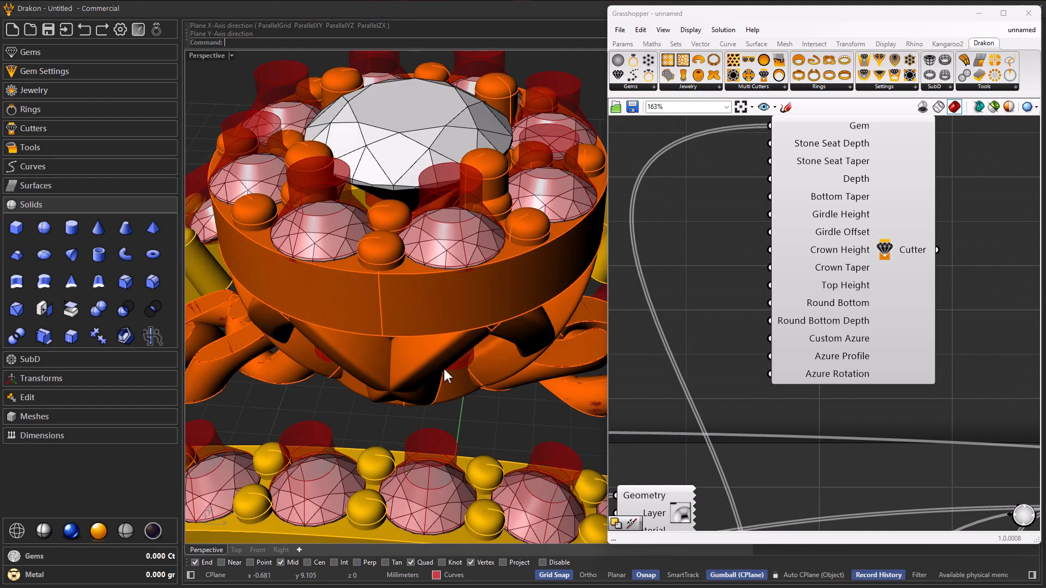
right_drag(440, 356, 415, 450)
scroll(413, 294, down, 7)
right_drag(413, 293, 439, 459)
scroll(374, 382, up, 4)
scroll(444, 377, up, 5)
scroll(419, 281, down, 6)
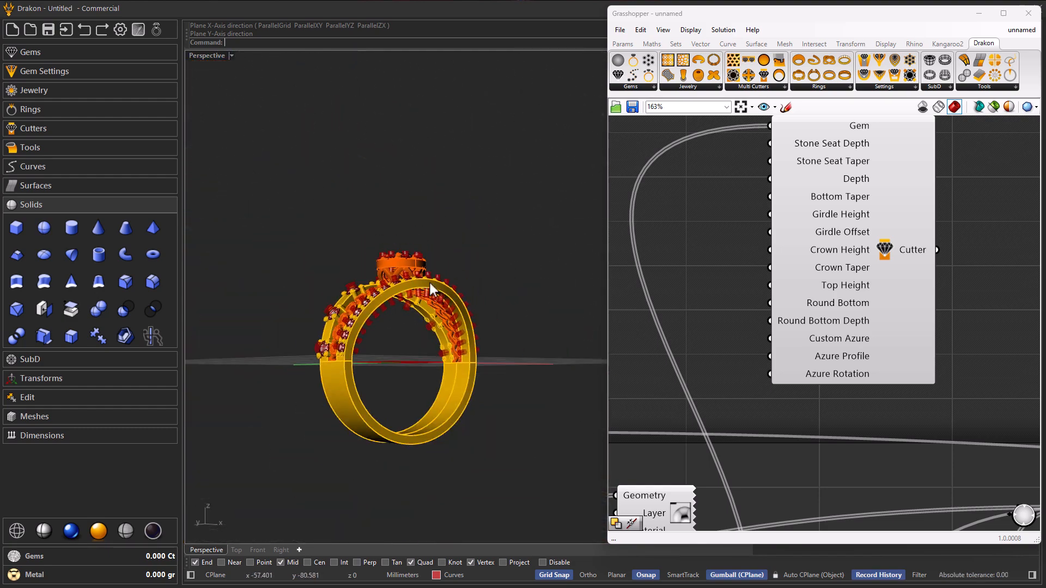
right_drag(419, 280, 418, 373)
Turn off the preview of the Polar Array component that feeds the head supports' display component
scroll(759, 301, down, 8)
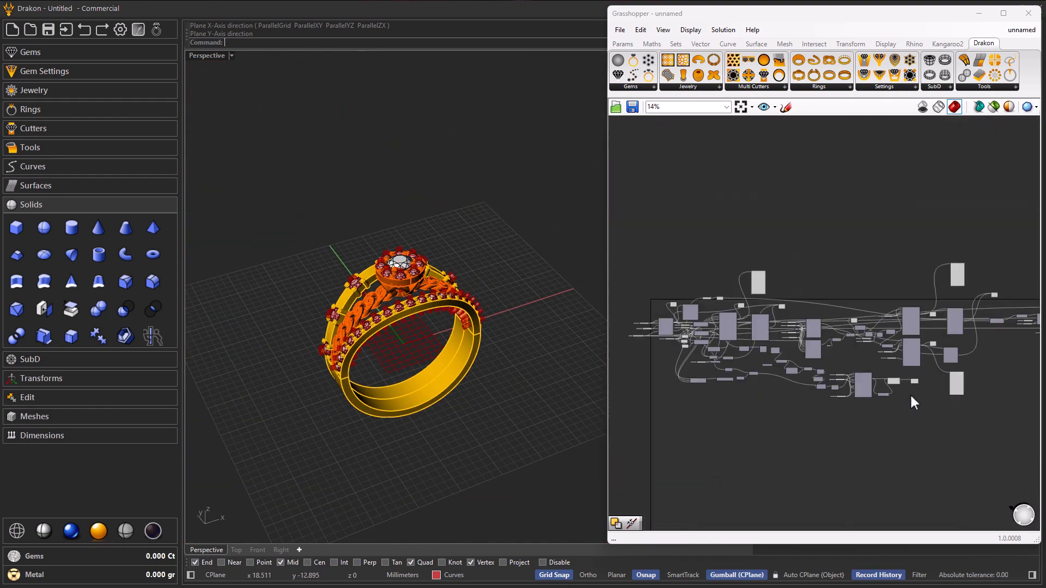
scroll(869, 391, up, 3)
scroll(848, 376, up, 3)
click(785, 377)
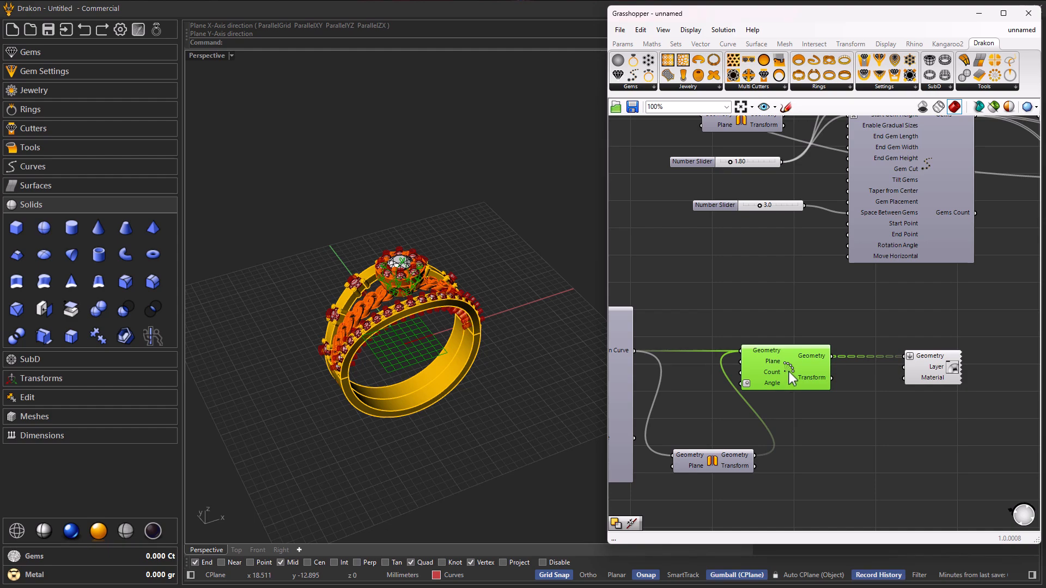
middle_click(789, 372)
click(821, 337)
right_drag(397, 310, 452, 397)
scroll(832, 369, down, 5)
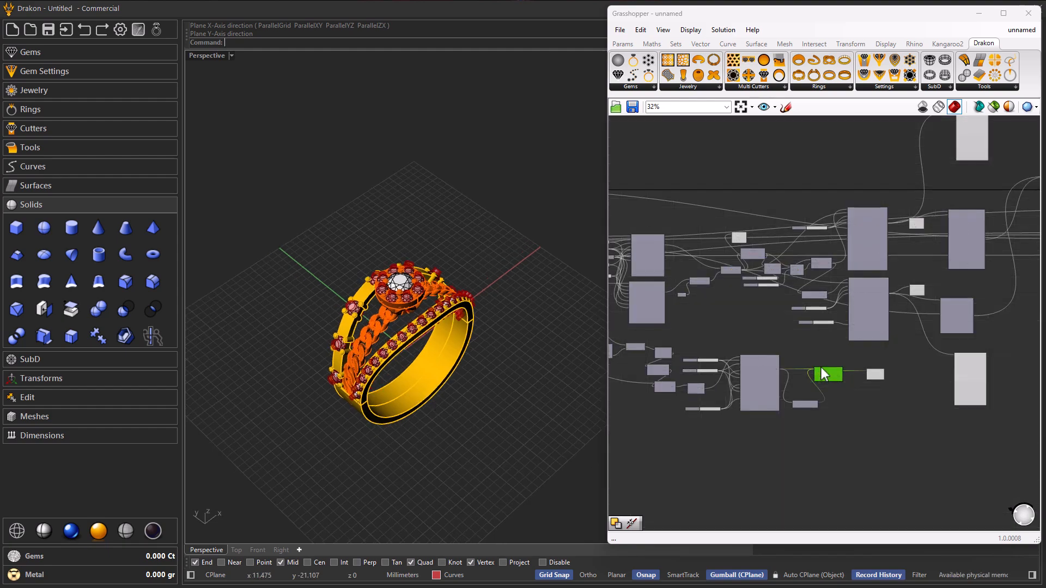
Add a Solid Difference component beside the halo gem cutter
scroll(790, 355, down, 4)
scroll(655, 285, up, 6)
right_drag(829, 275, 792, 325)
double_click(819, 300)
text(s)
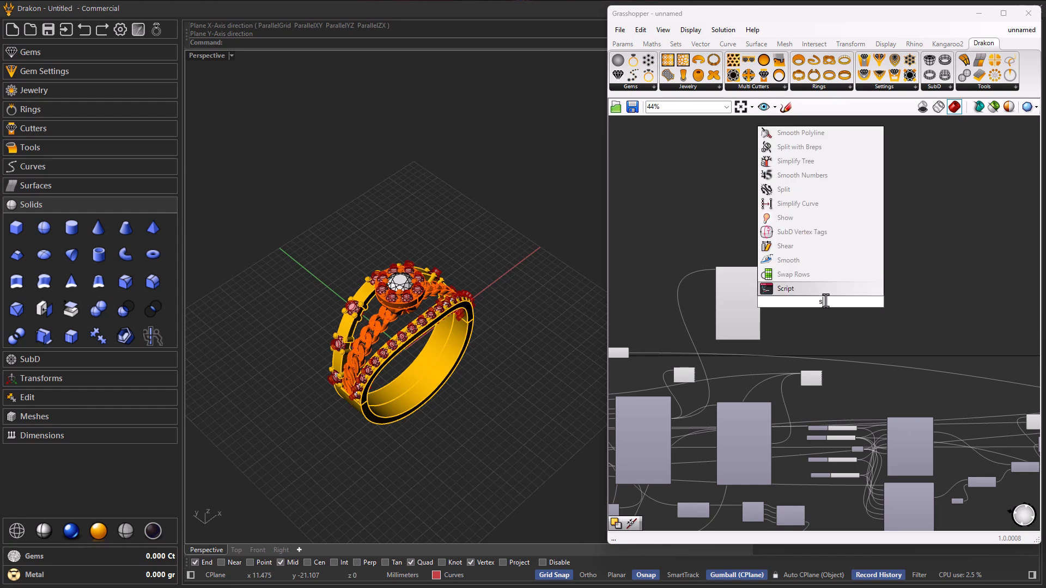
text(olid diff)
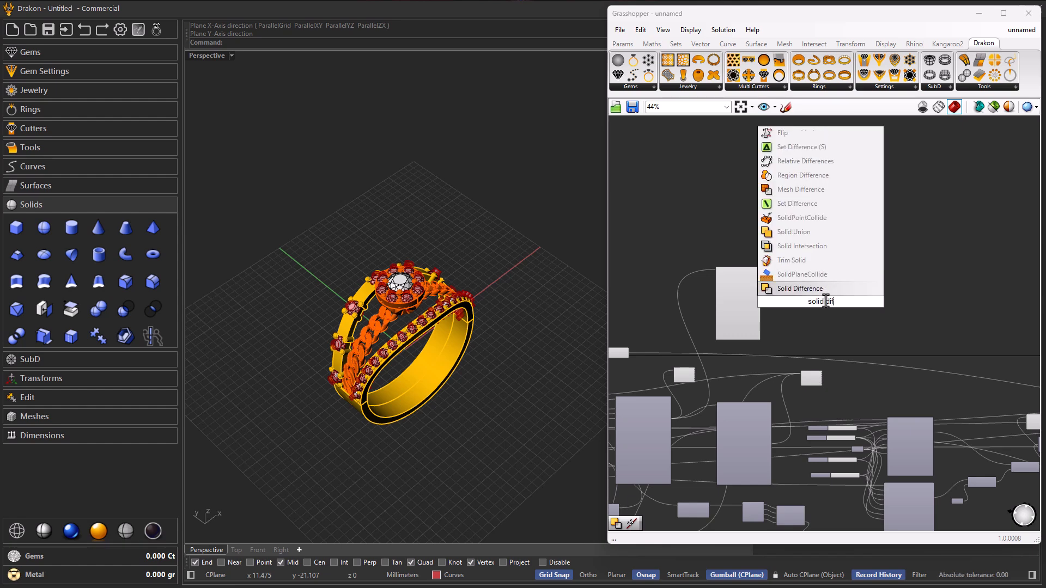
key(Return)
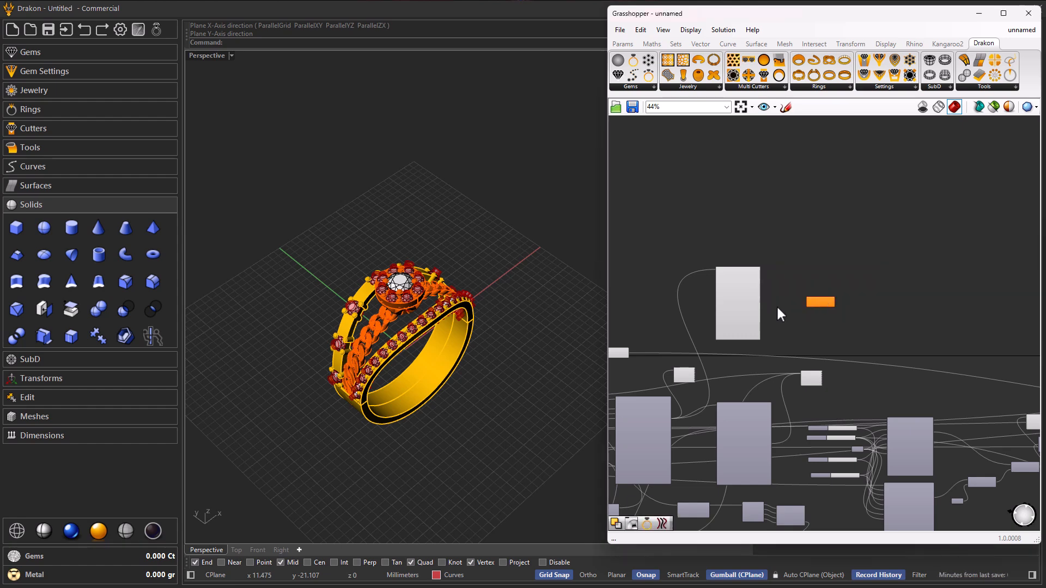
Connect the halo cutter's Cutter output to the Breps B input of Solid Difference
scroll(777, 306, up, 3)
scroll(784, 308, up, 2)
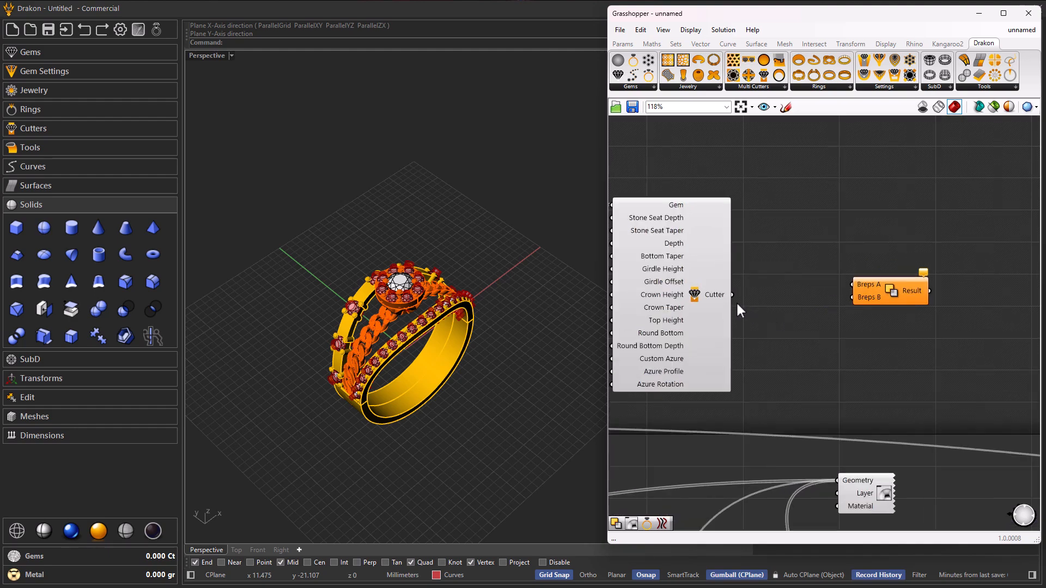
drag(731, 294, 852, 297)
scroll(805, 286, down, 7)
scroll(661, 418, up, 5)
Connect the Extrusion output of the head's halo band to the Breps A input of Solid Difference
right_drag(664, 406, 675, 264)
scroll(723, 436, down, 3)
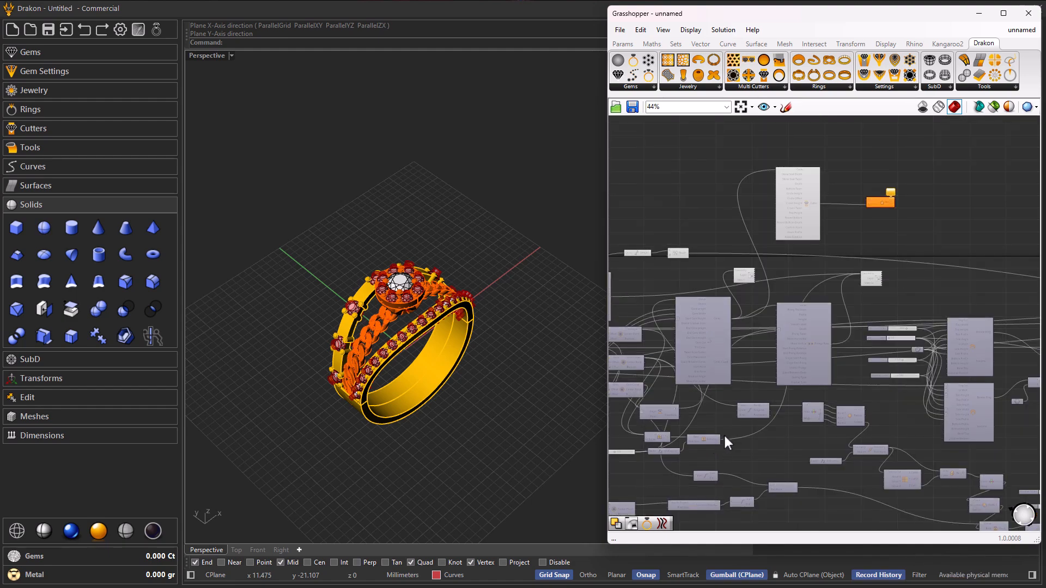
click(704, 441)
scroll(714, 443, up, 4)
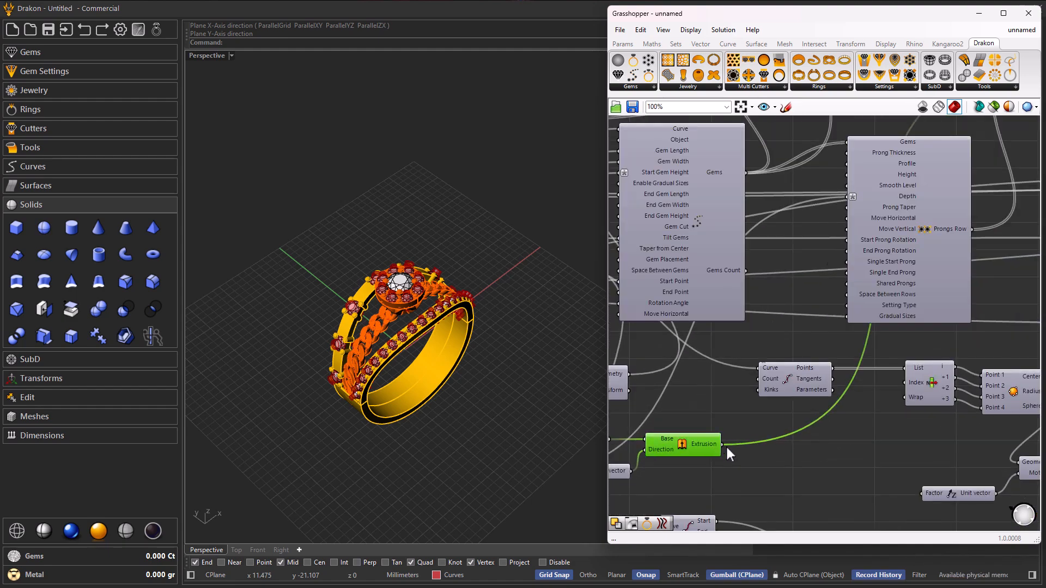
drag(721, 443, 935, 214)
scroll(727, 486, down, 4)
scroll(903, 161, up, 6)
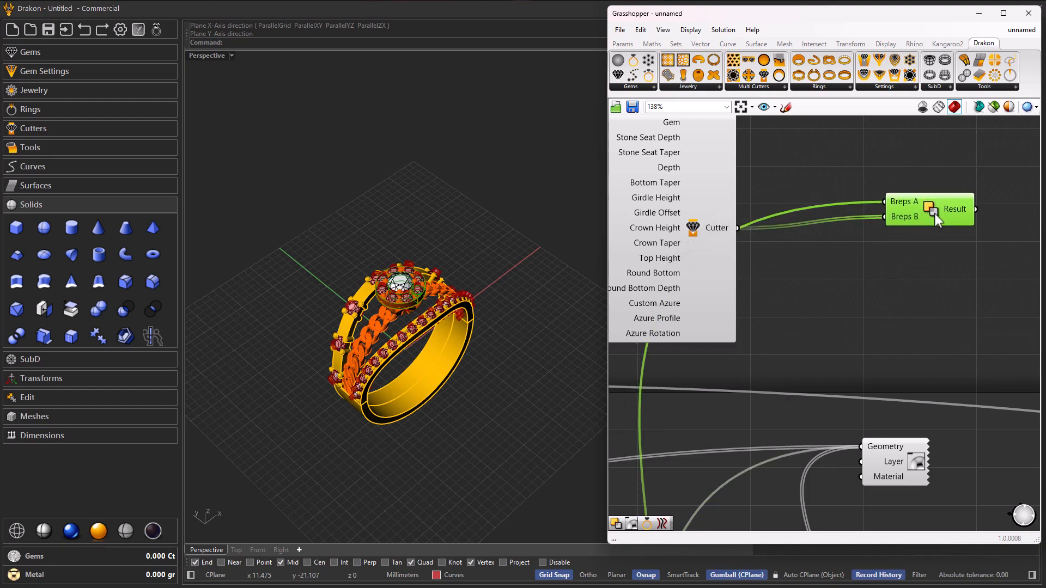
Flatten the Breps B input of the Solid Difference component for the halo
scroll(427, 290, up, 10)
right_drag(397, 318, 384, 272)
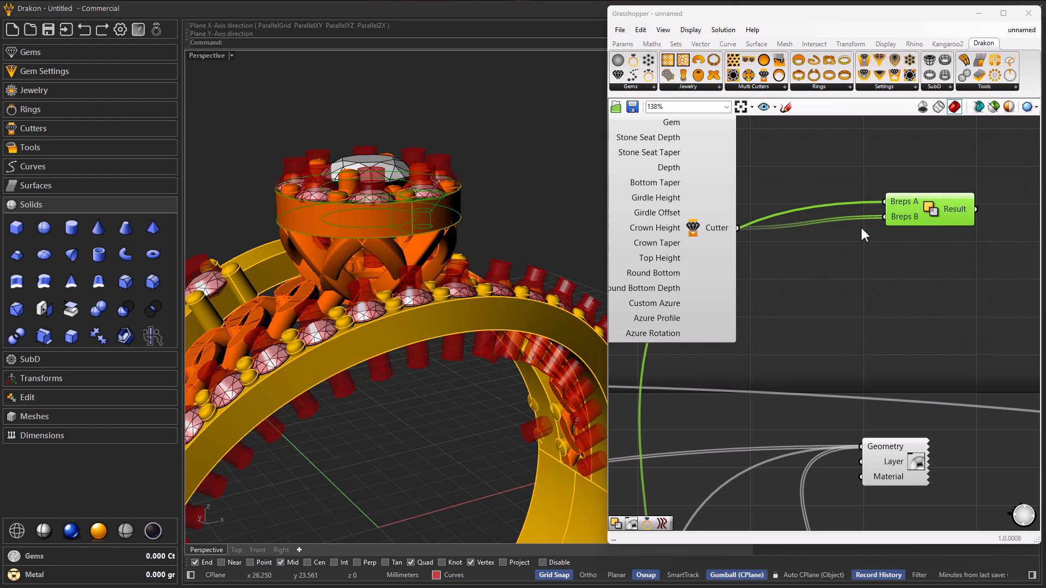
right_click(897, 216)
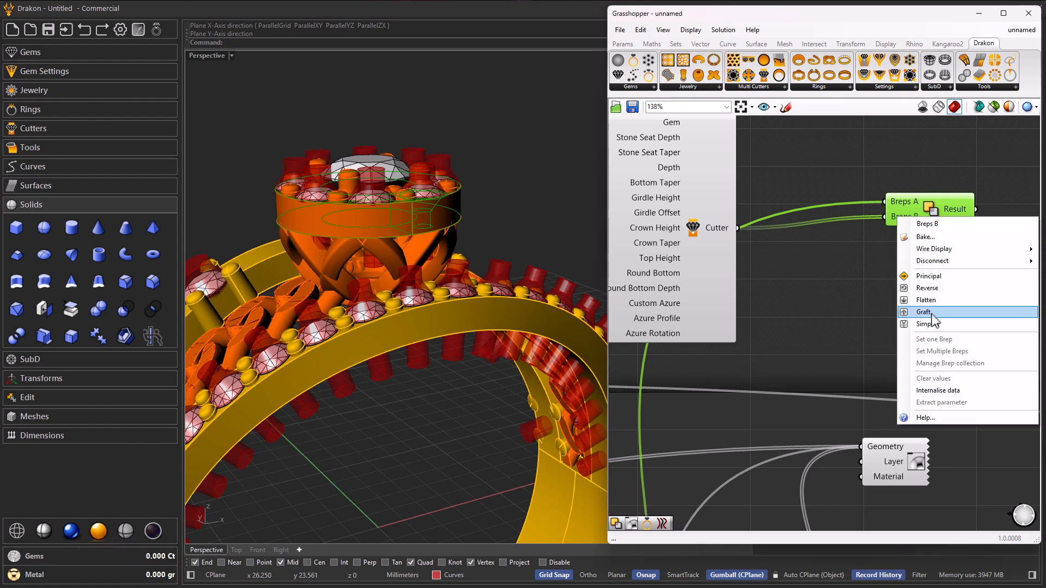
click(931, 301)
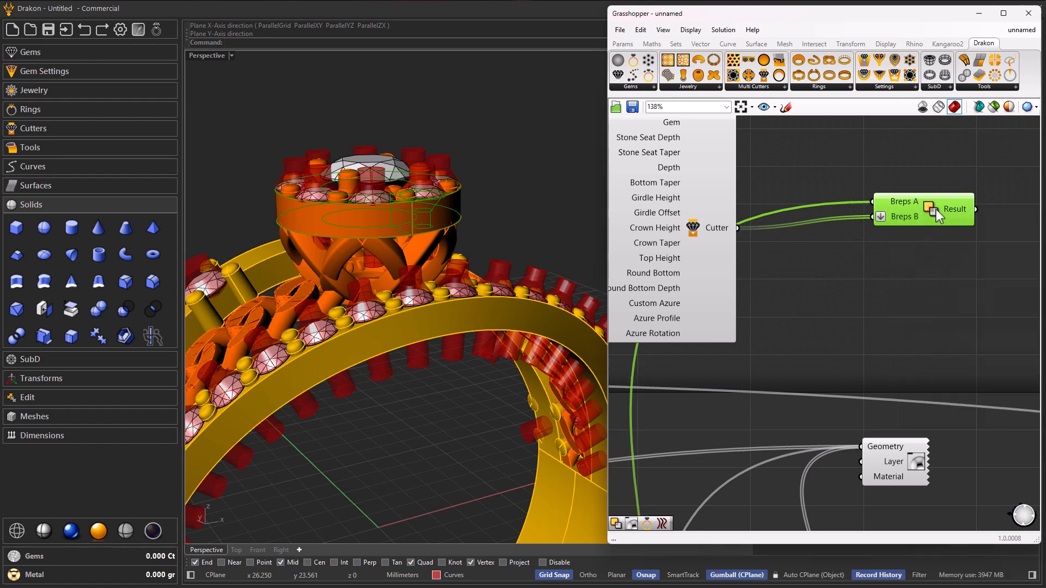
Set the Breps B input of the halo's Solid Difference component to Graft
drag(936, 211, 930, 215)
right_click(904, 223)
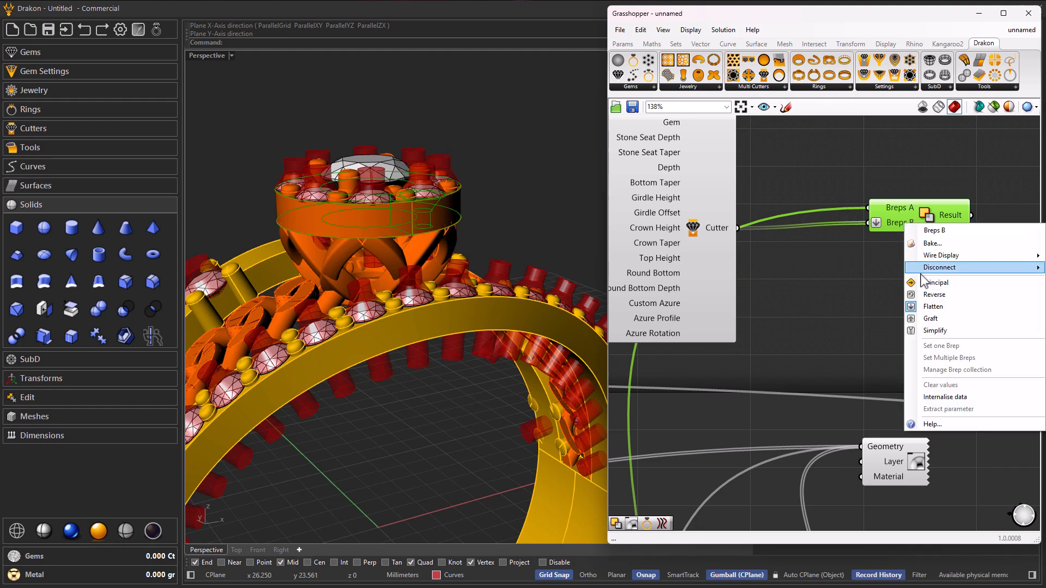
click(930, 319)
right_drag(551, 294, 599, 316)
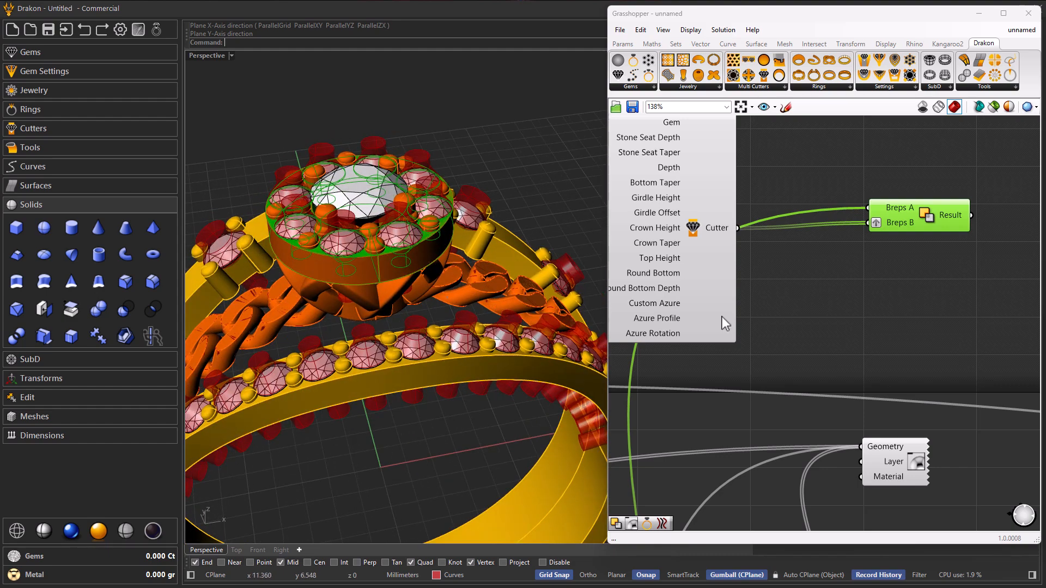
Turn off the preview of the halo gem cutter component
scroll(794, 297, down, 4)
scroll(794, 296, down, 1)
click(743, 261)
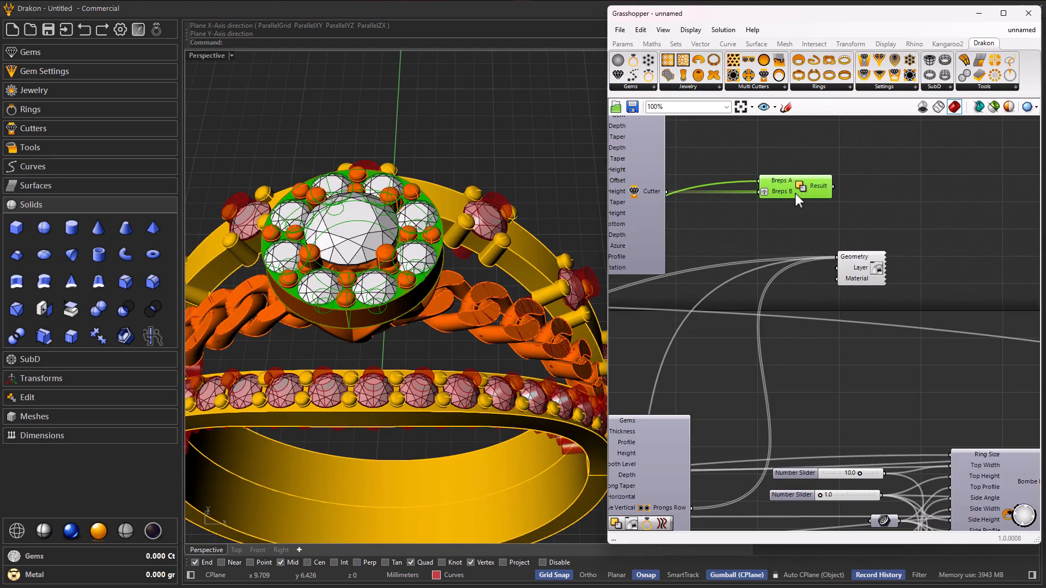
Move the Solid Difference component slightly up beside the halo cutter and disable it
drag(795, 194, 785, 177)
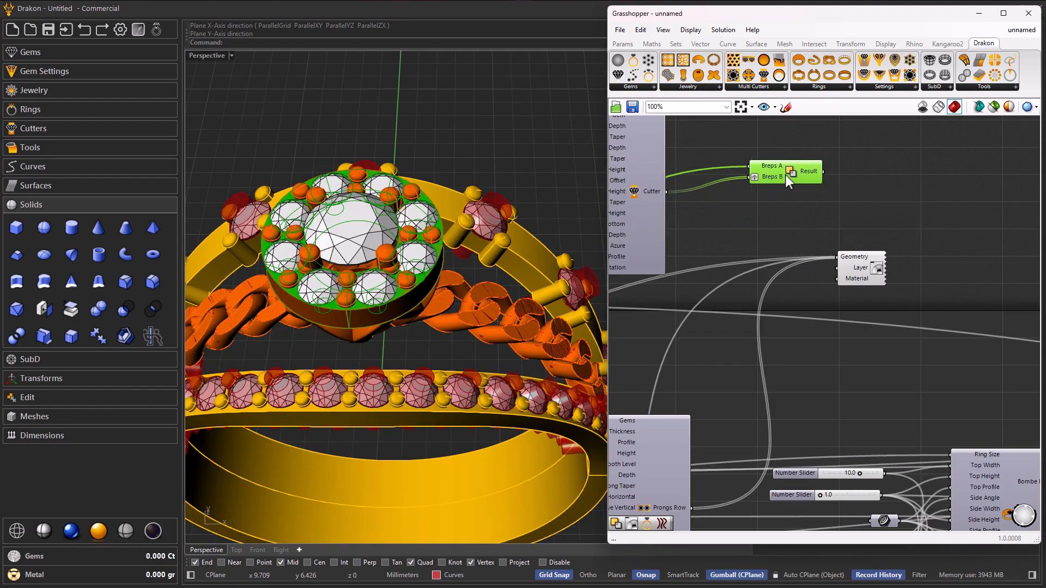
drag(789, 169, 789, 161)
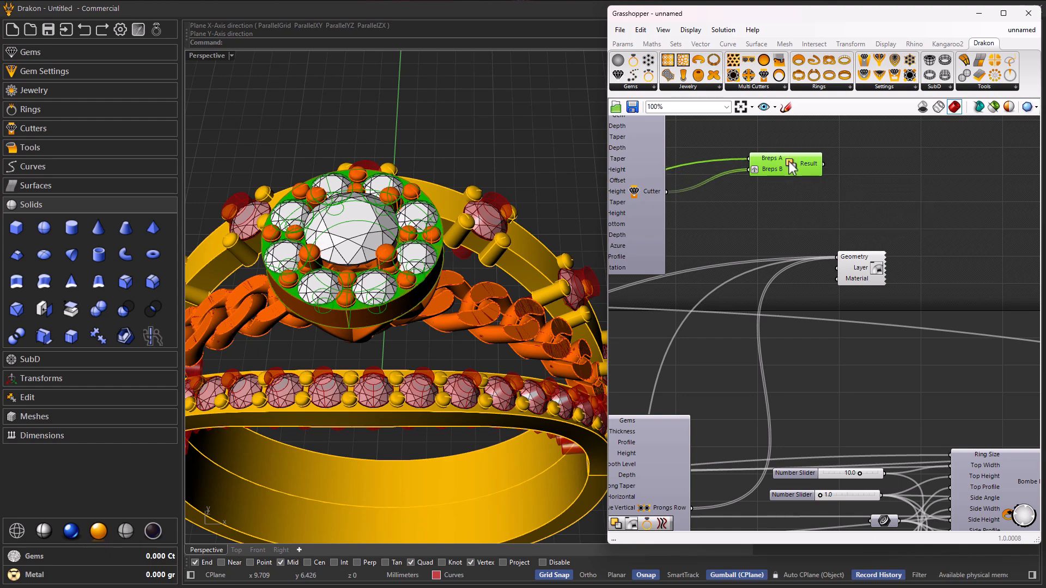
middle_click(789, 164)
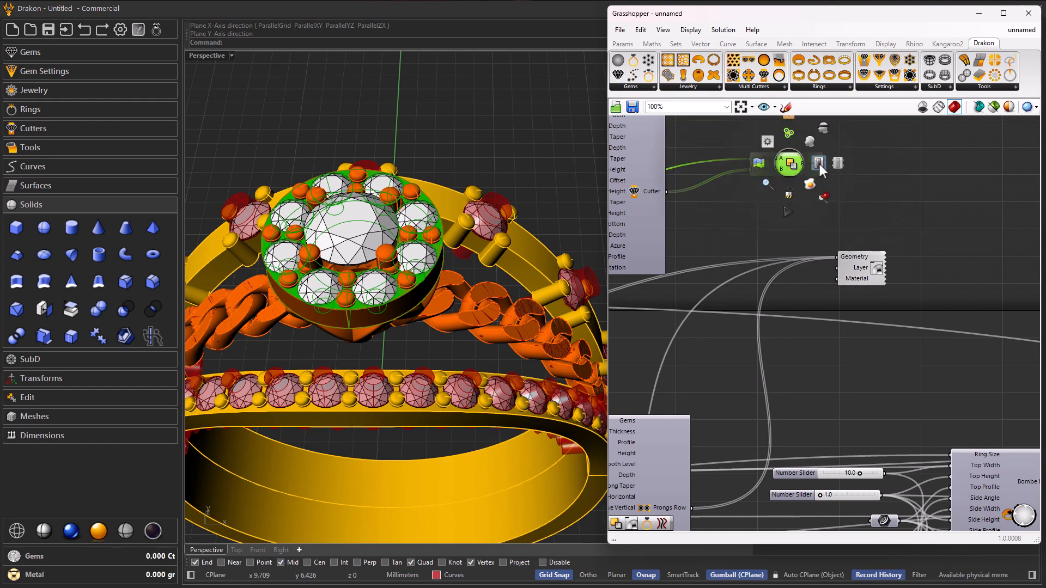
click(838, 165)
right_drag(463, 297, 496, 311)
scroll(434, 250, down, 7)
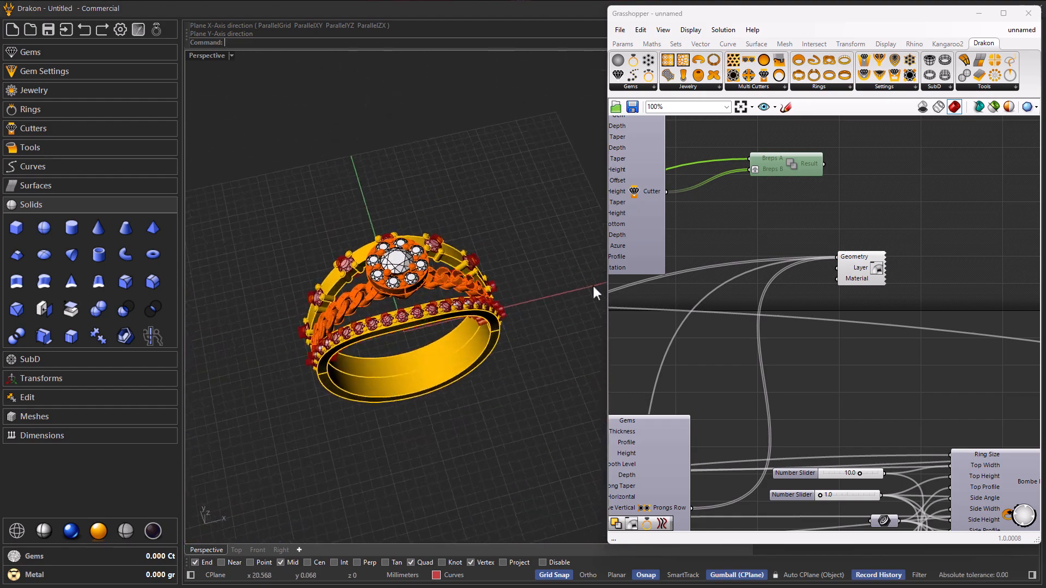
Disable the two gem cutter components that serve the gem rows on the ring's bands
scroll(788, 240, down, 6)
scroll(933, 256, up, 4)
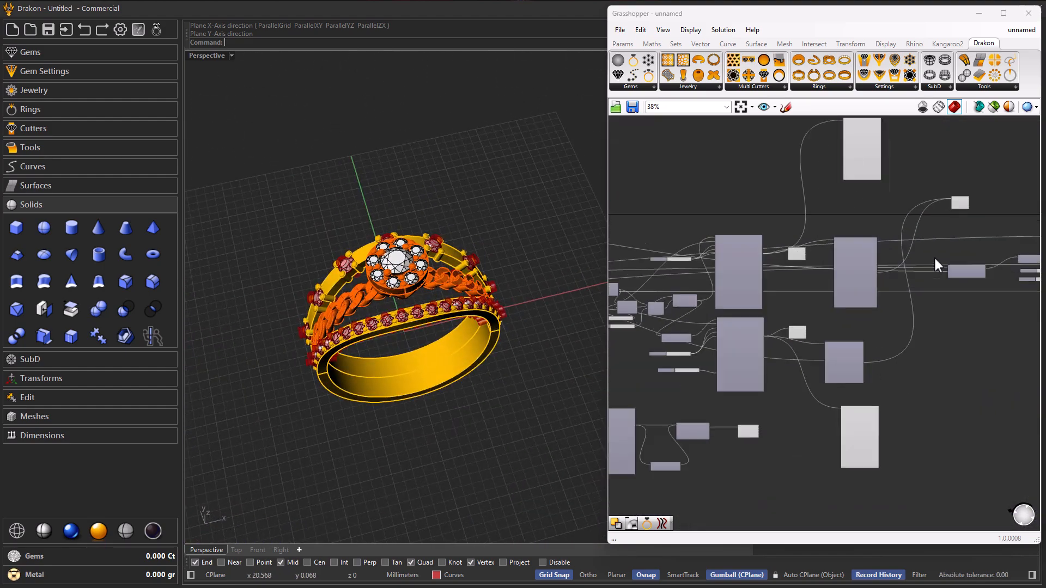
click(871, 171)
shift+click(857, 436)
middle_click(857, 447)
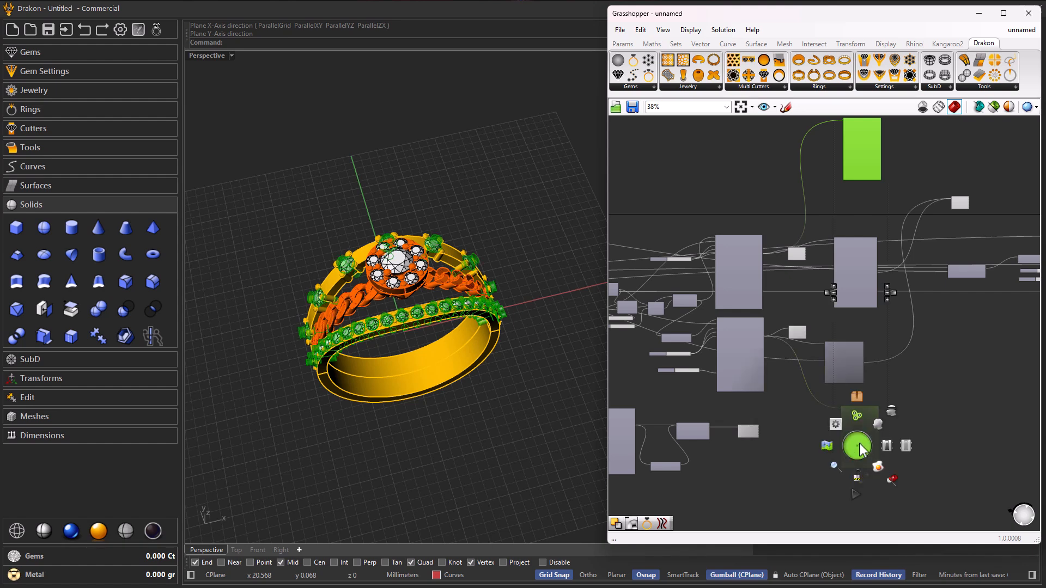
click(906, 448)
right_drag(921, 428, 913, 406)
click(906, 405)
Set the Ring Size slider to 22 and check the ring from several angles
scroll(813, 388, down, 6)
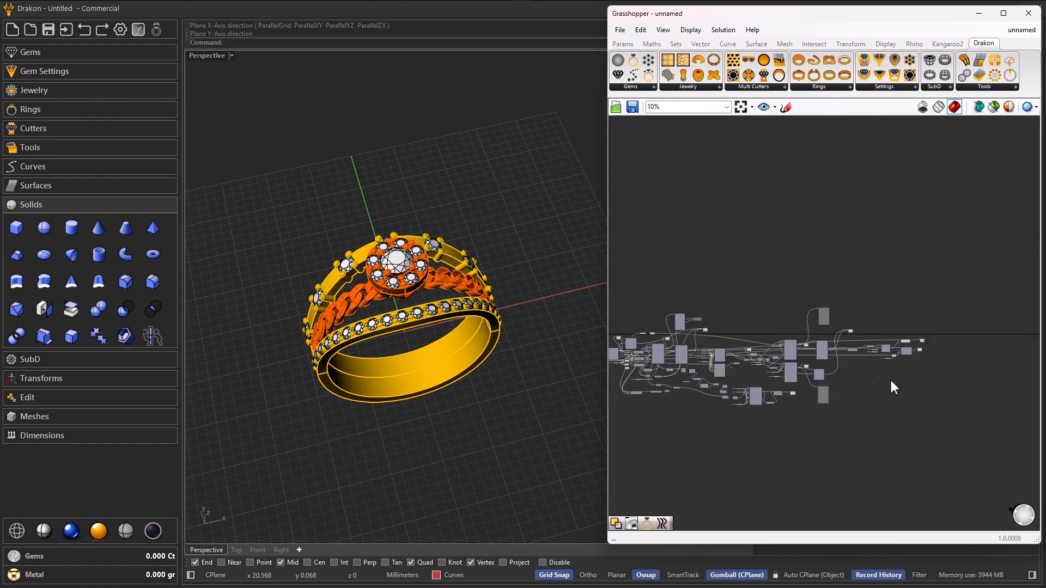
right_drag(748, 376, 805, 364)
right_drag(437, 374, 460, 388)
scroll(849, 362, down, 3)
scroll(851, 359, up, 12)
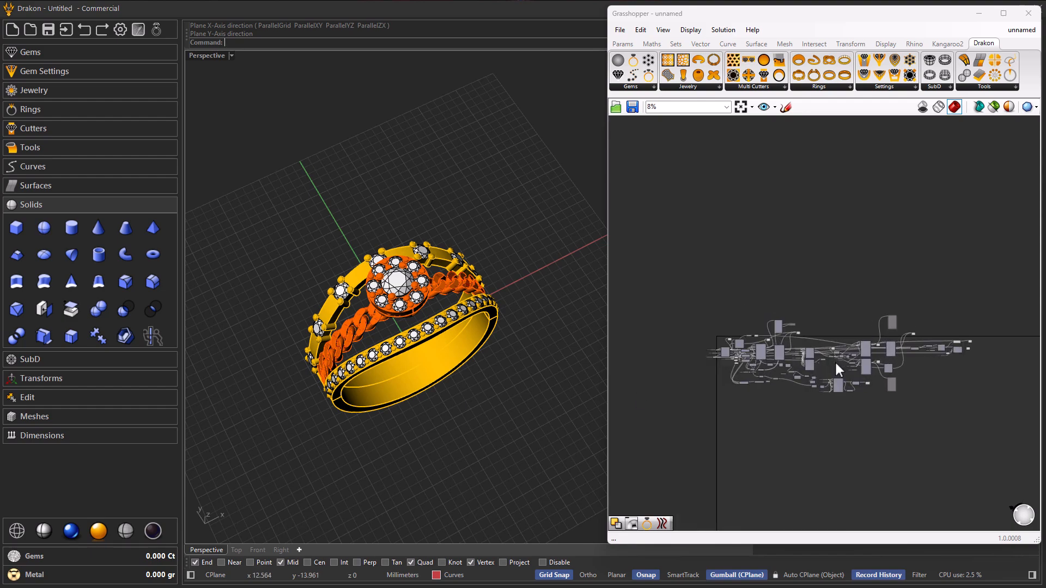
scroll(716, 321, up, 5)
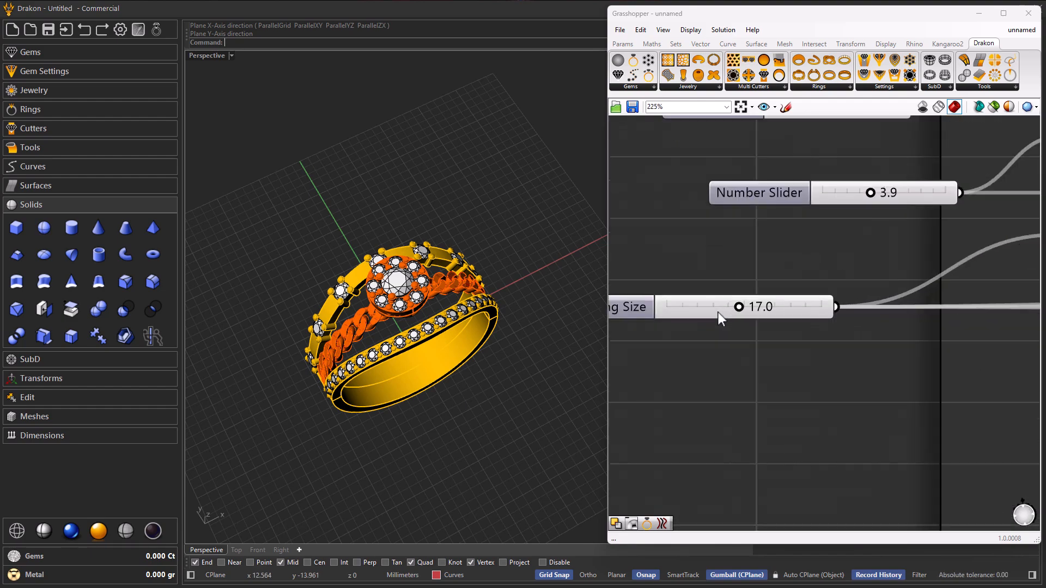
right_drag(398, 438, 398, 351)
right_drag(402, 458, 297, 412)
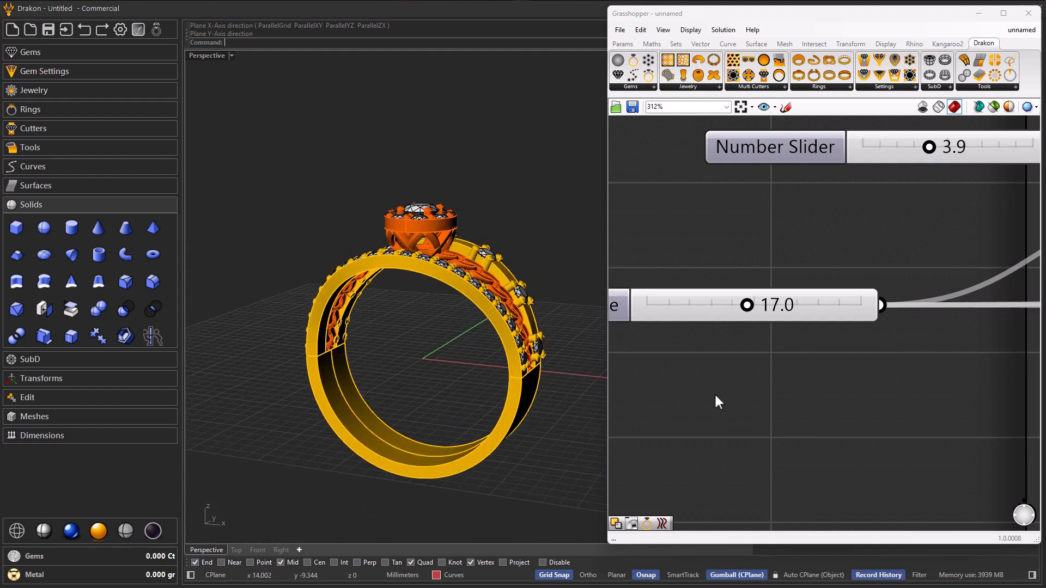
click(722, 315)
double_click(721, 316)
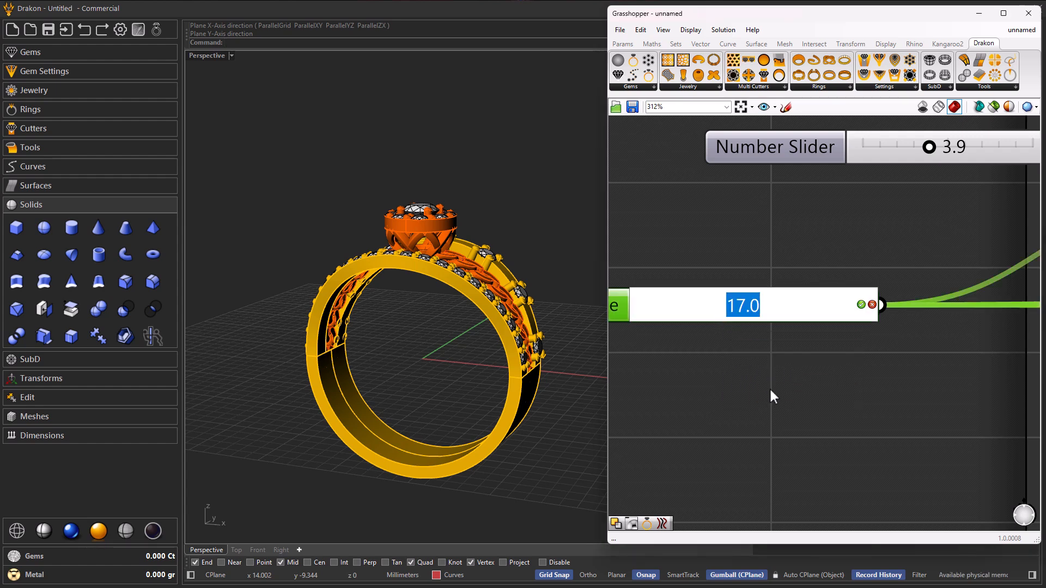
text(22)
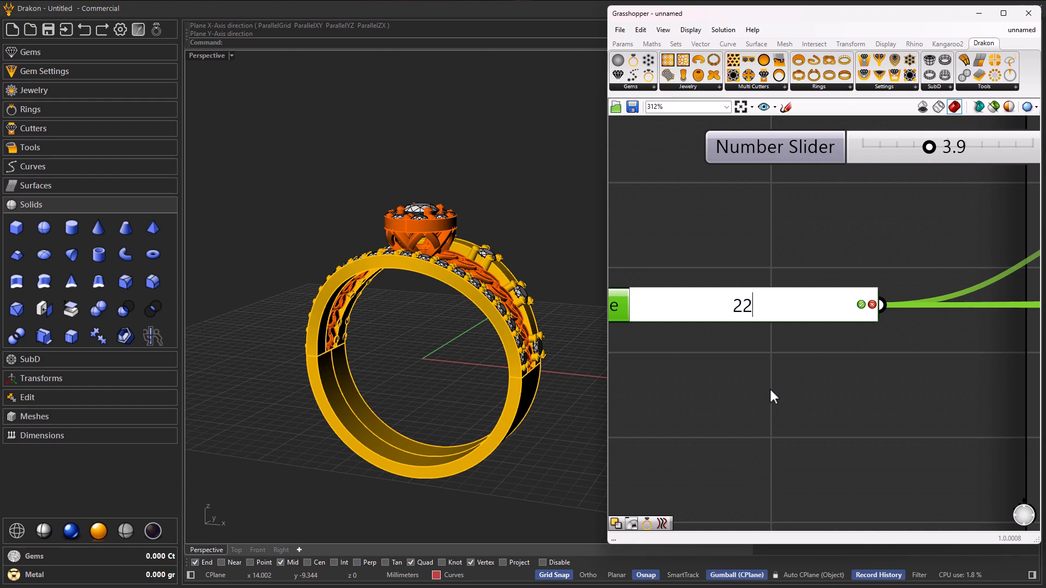
key(Return)
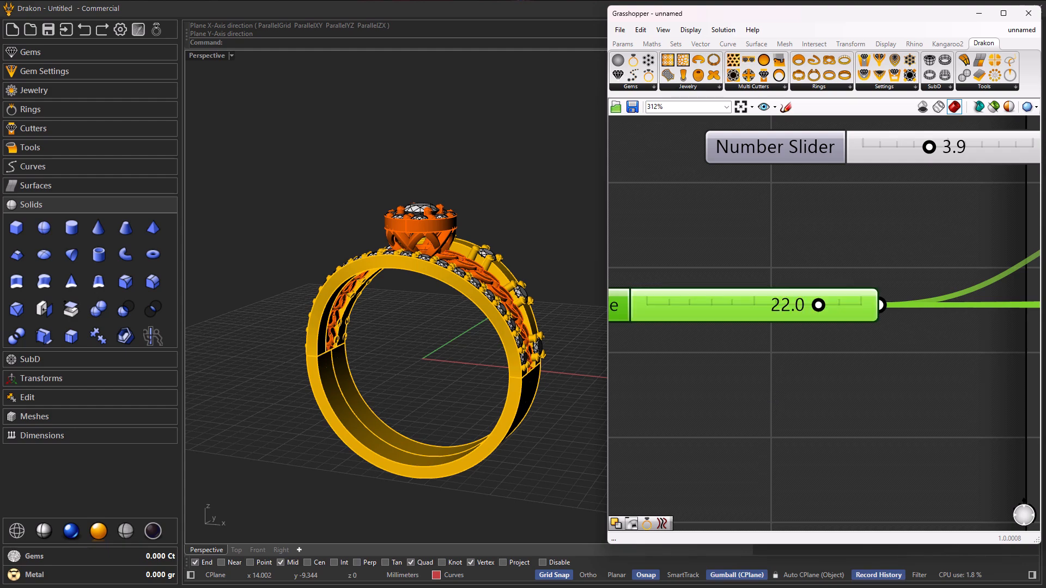
mouse_move(488, 375)
right_down()
mouse_move(450, 385)
mouse_move(546, 401)
mouse_move(534, 381)
mouse_move(504, 388)
right_up()
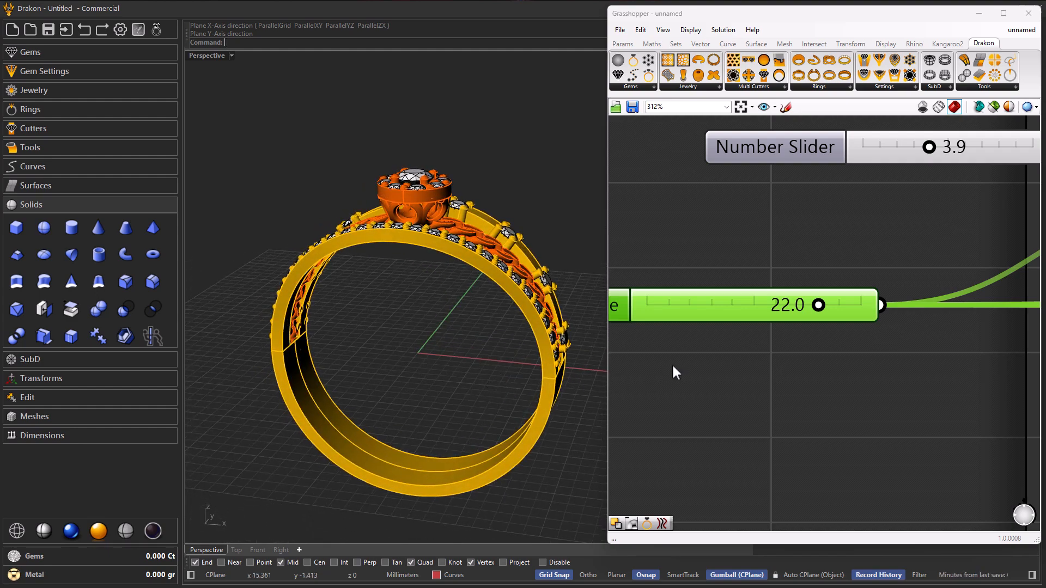
right_drag(504, 321, 503, 376)
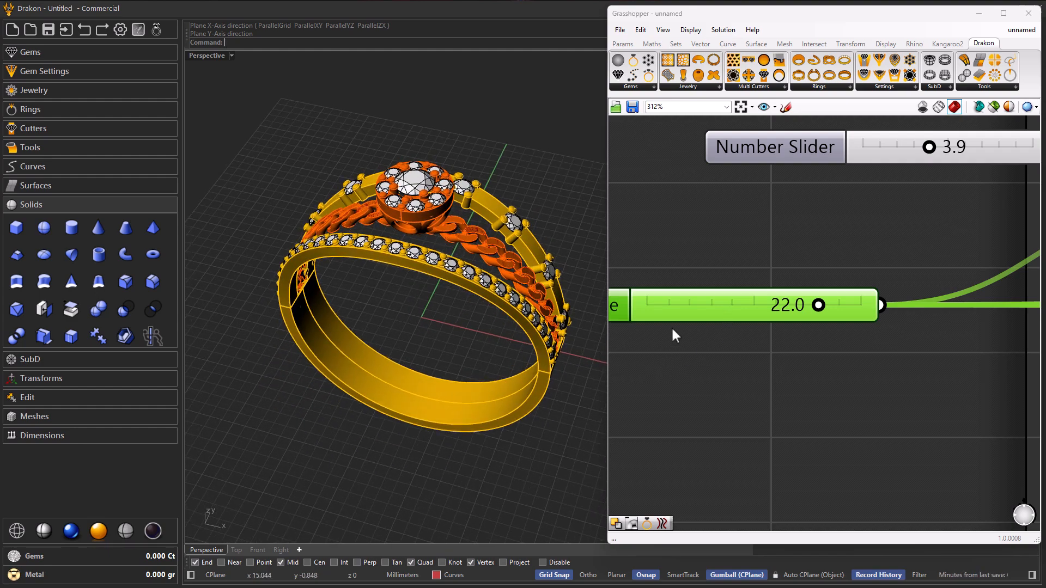
Set the Ring Size slider to 15 and inspect how the ring adapts
double_click(737, 302)
text(15)
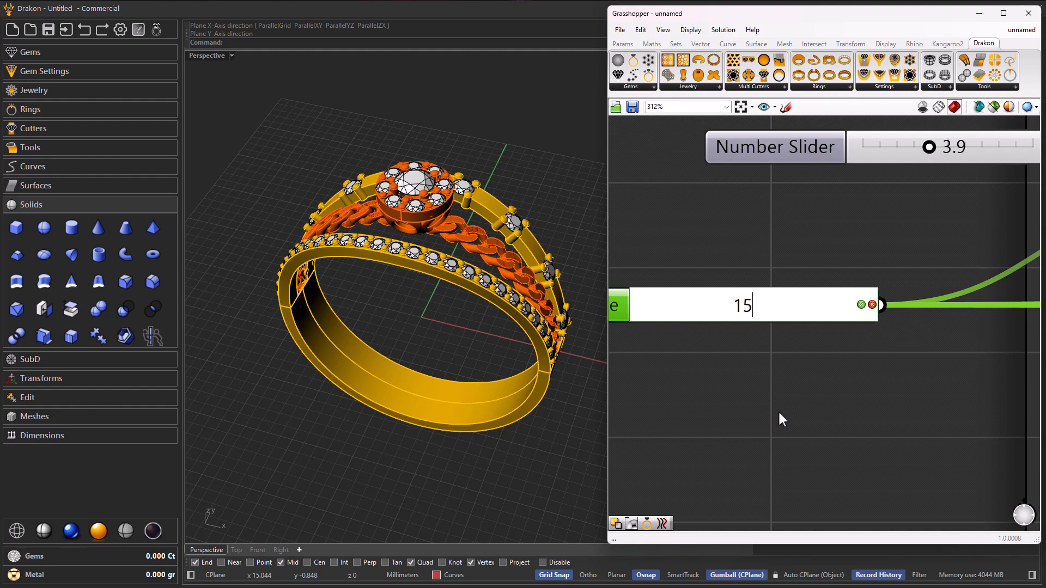
key(Return)
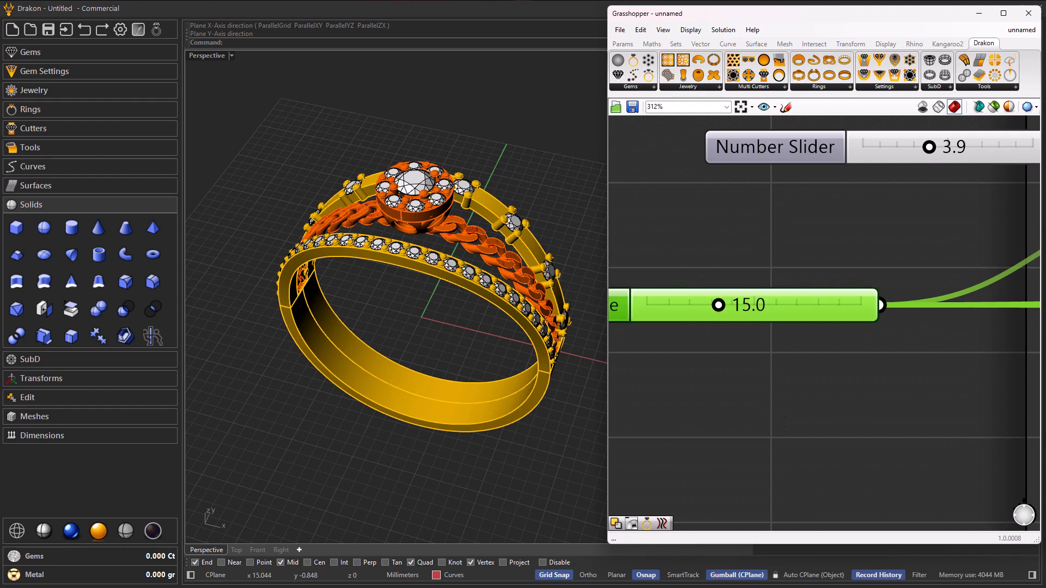
right_drag(473, 441, 530, 387)
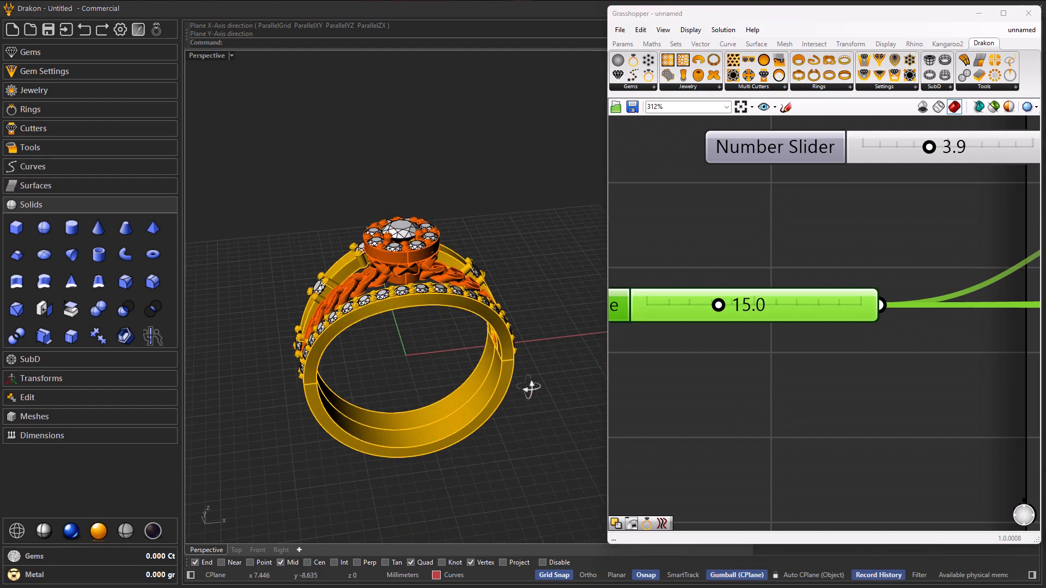
right_drag(455, 377, 404, 431)
Set the Ring Size slider to 17
double_click(775, 309)
text(17)
key(Return)
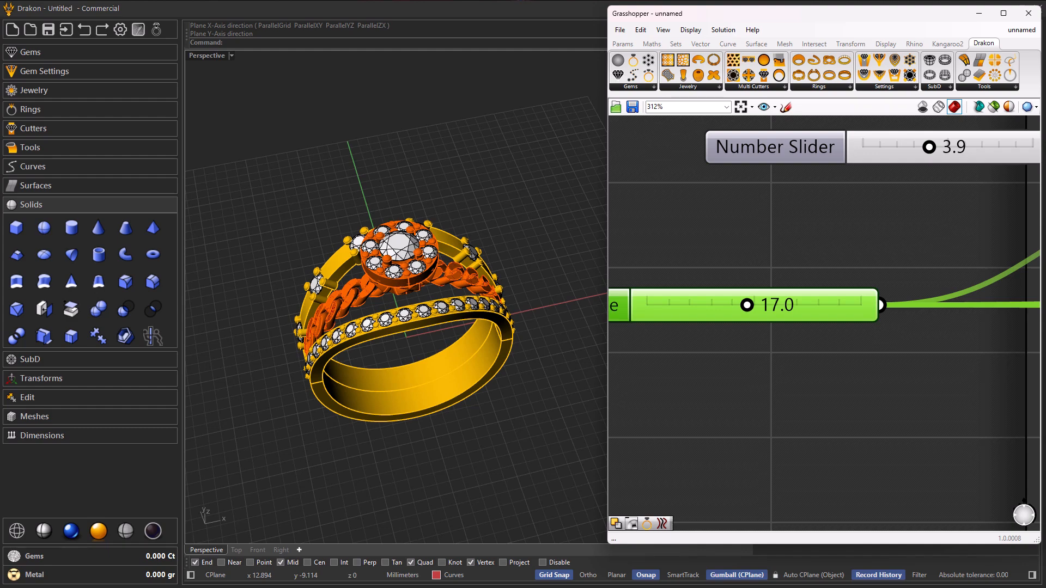
Examine the ring from the front and review the layout of the entire component definition
right_drag(332, 459, 448, 421)
scroll(394, 273, up, 5)
scroll(495, 334, down, 6)
scroll(711, 331, down, 5)
right_drag(738, 372, 749, 379)
scroll(687, 335, down, 8)
scroll(696, 331, up, 2)
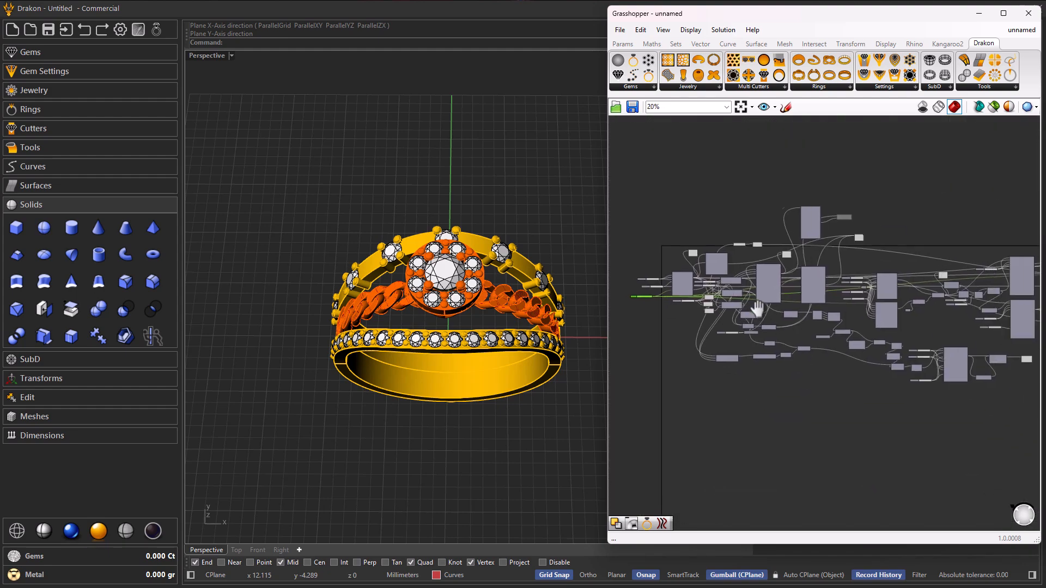
scroll(838, 319, down, 3)
right_drag(865, 313, 810, 313)
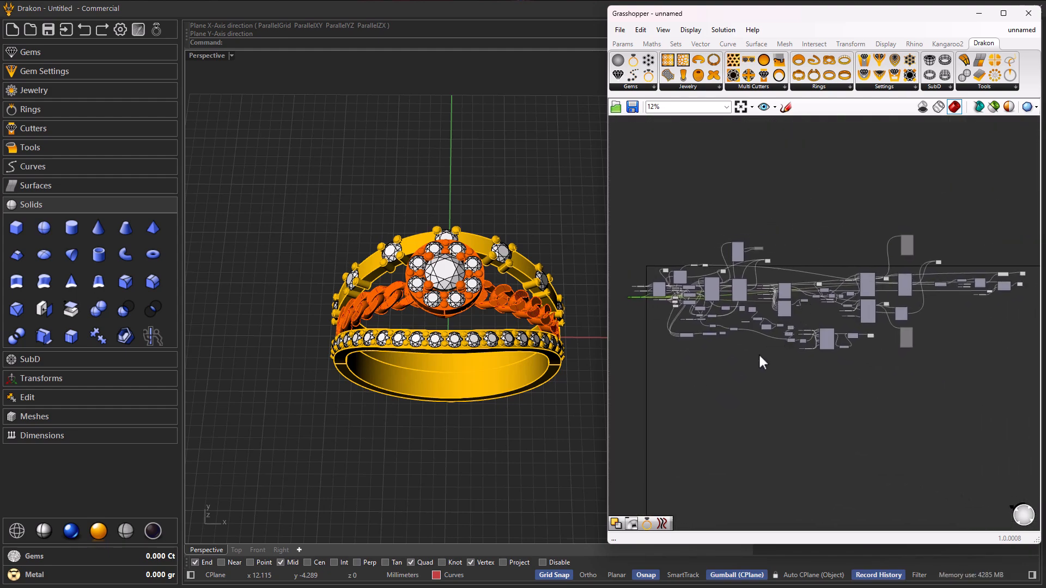